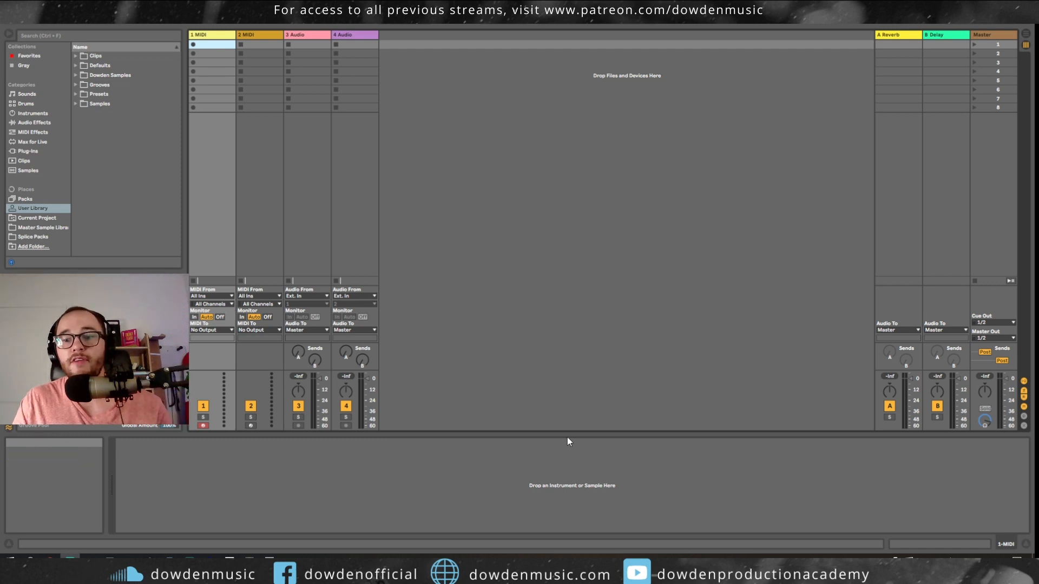
- Search the browser for "kick F#" and place the first F# kick sample at the start of the third track in Arrangement View
click(151, 38)
text(kick)
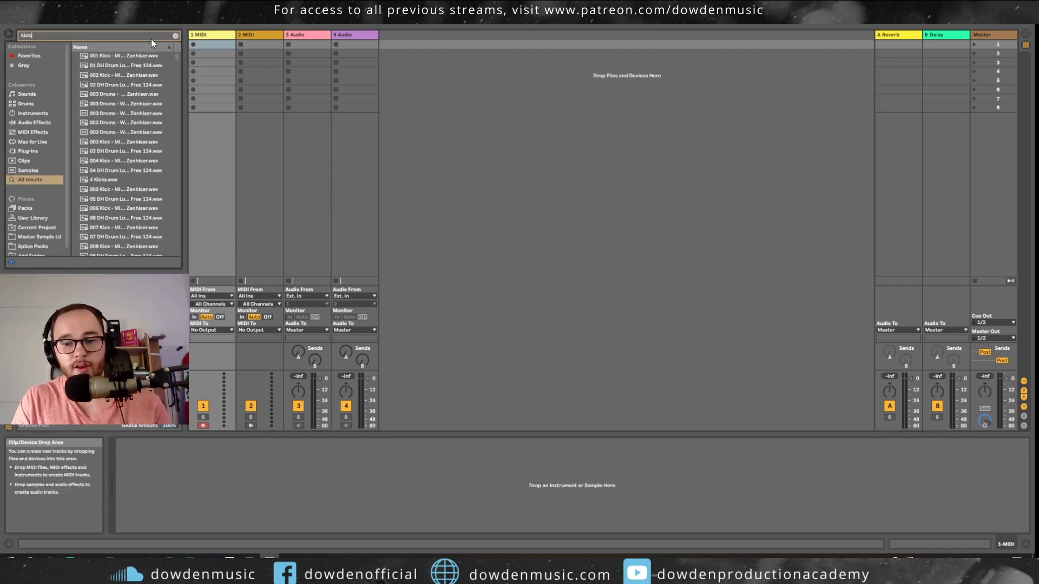
text( F#)
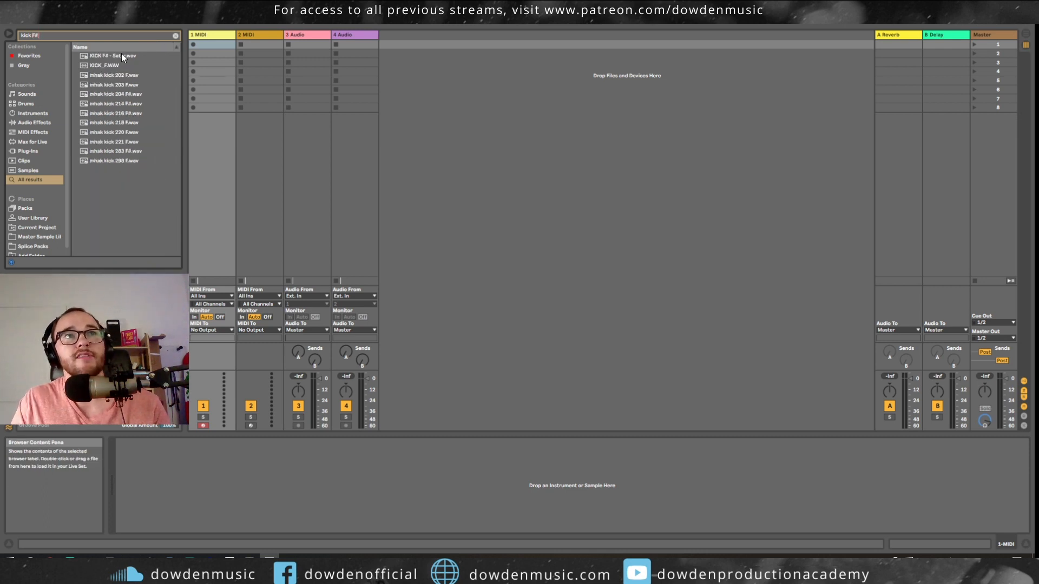
drag(114, 55, 312, 33)
key(Tab)
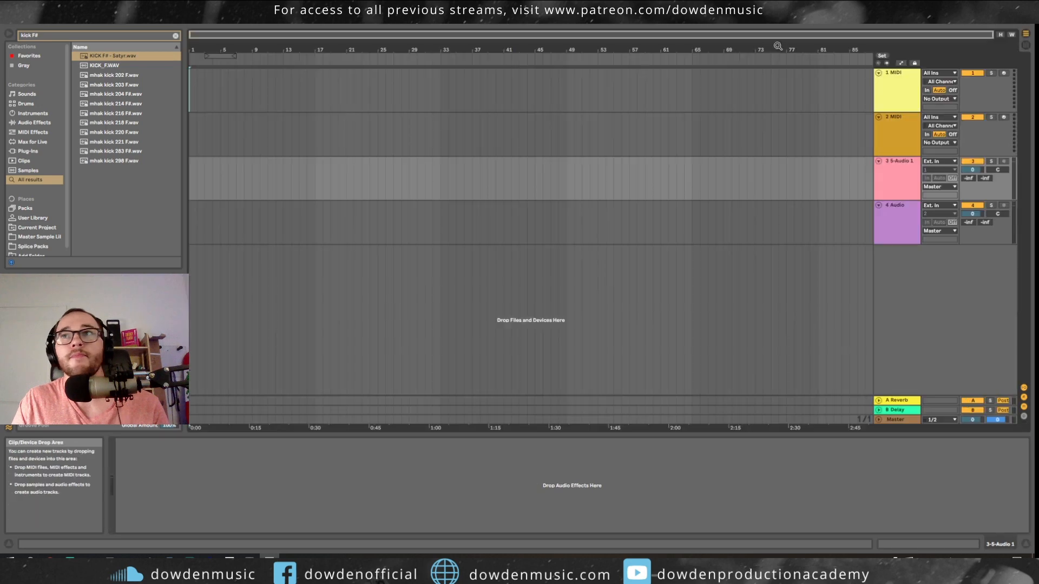
click(114, 55)
drag(114, 54, 189, 169)
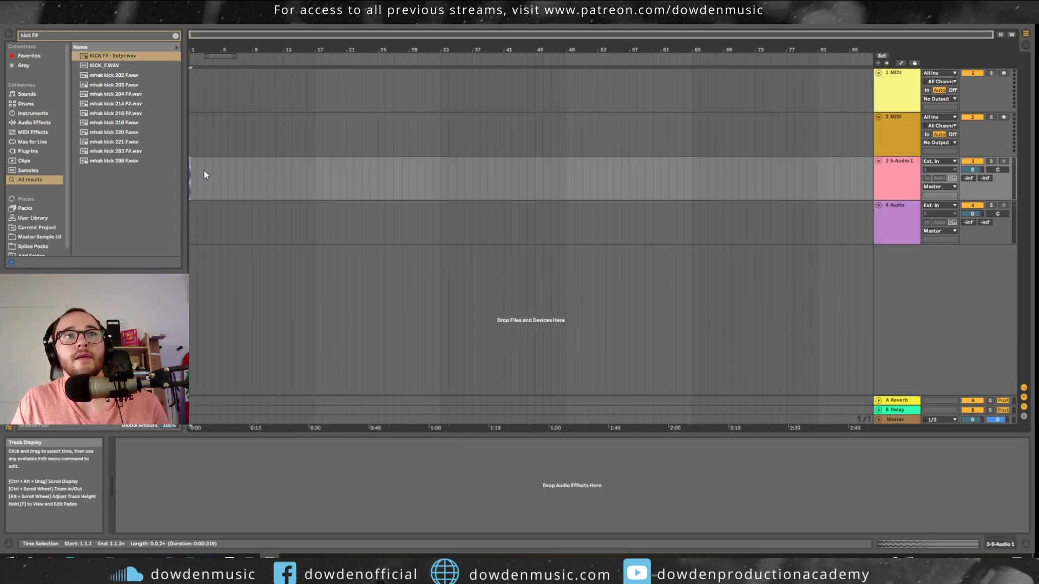
- Duplicate the kick over a one-beat selection so it lands on all four beats of the first bar
scroll(196, 169, up, 6)
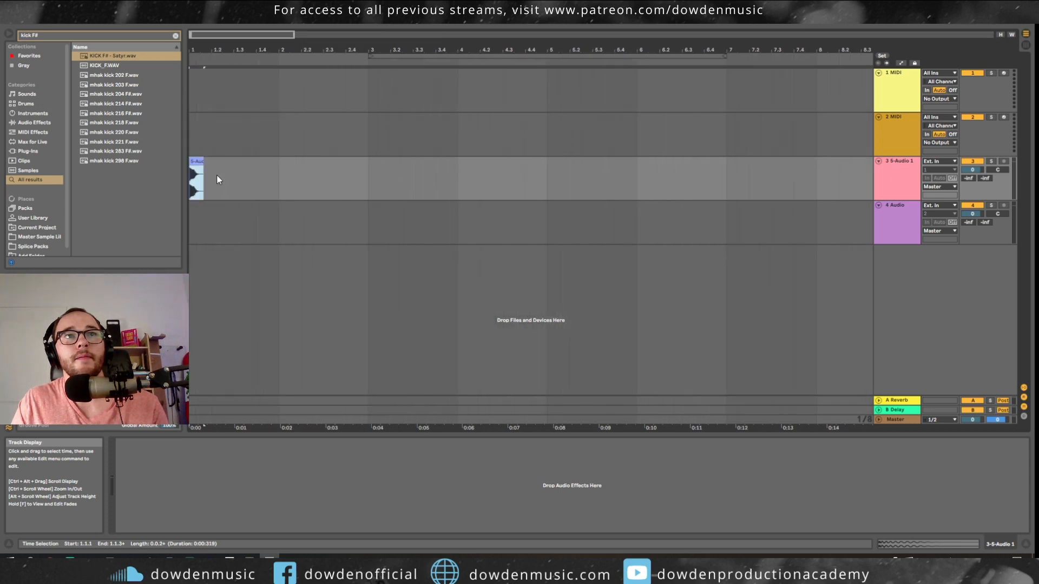
drag(212, 171, 187, 171)
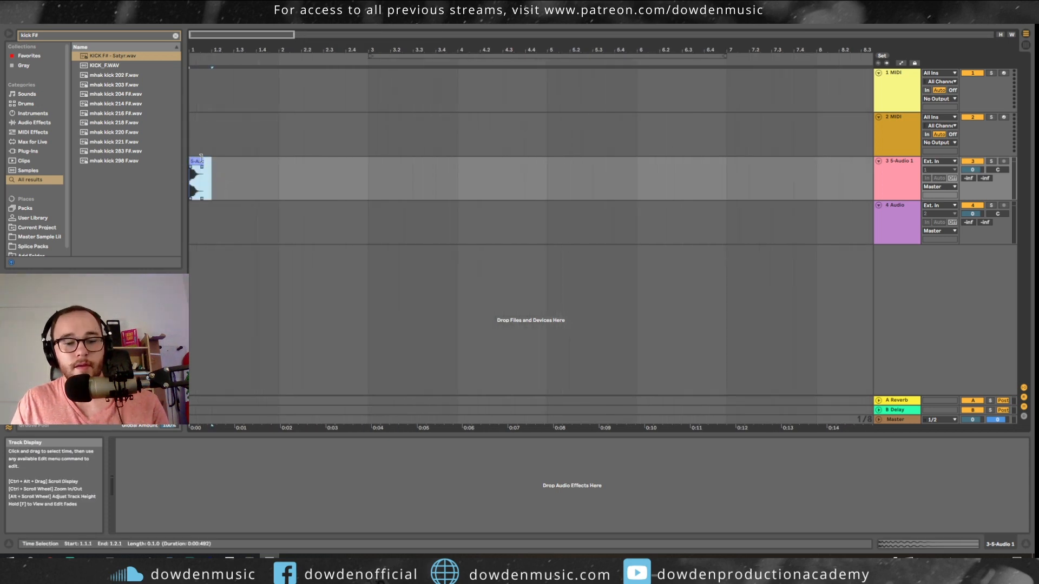
key(ctrl+d)
key(ctrl+d)
key(ctrl+d)
- Duplicate the one-bar kick pattern repeatedly until the kicks run up to bar 9
drag(280, 180, 154, 181)
key(ctrl+d)
key(ctrl+d)
key(ctrl+d)
key(ctrl+d)
key(ctrl+d)
key(ctrl+d)
key(ctrl+d)
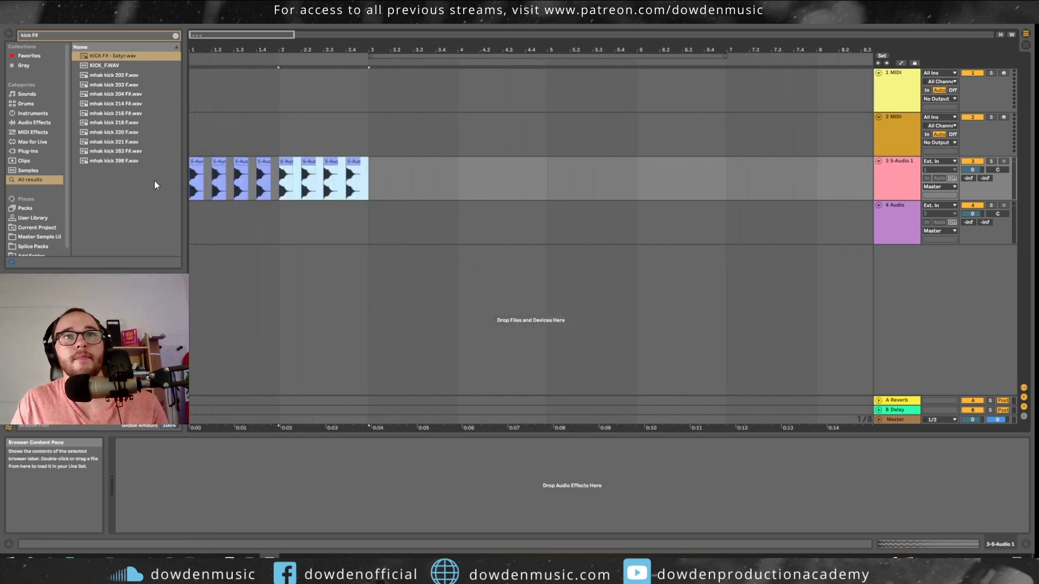
scroll(460, 202, down, 4)
key(ctrl+d)
key(ctrl+z)
- Set the loop range from bar 1 to bar 5 and delete the kicks between bars 5 and 9
click(351, 177)
drag(284, 56, 249, 56)
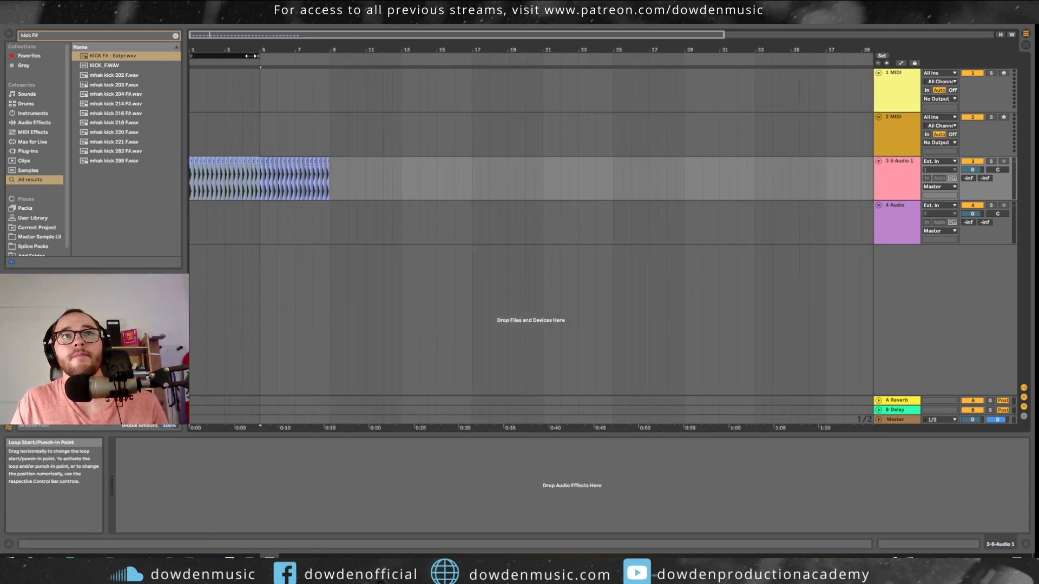
drag(259, 186, 329, 185)
key(Delete)
click(869, 162)
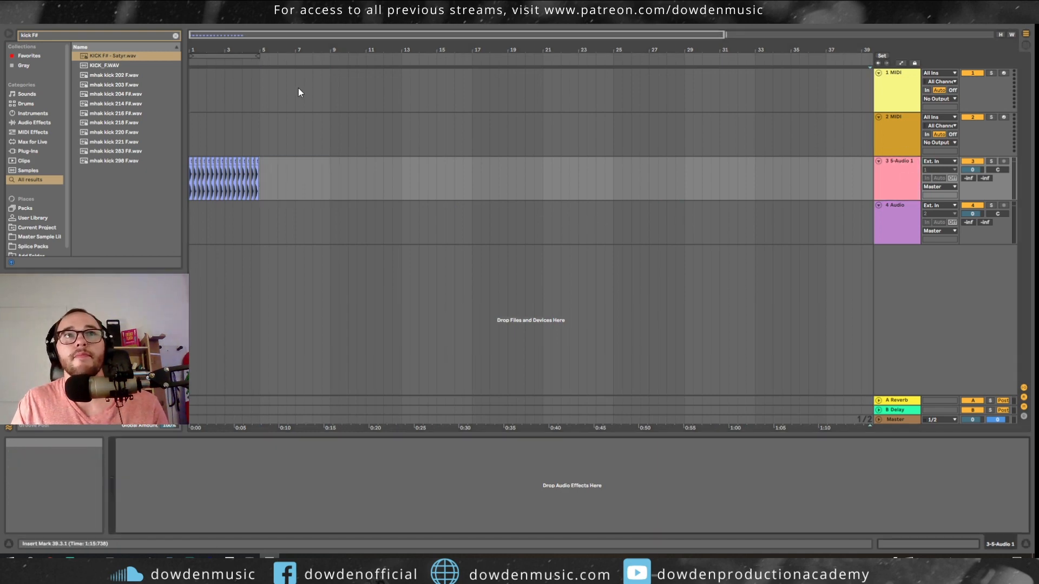
- Play back the kick pattern from the beginning of the arrangement
click(193, 148)
key(space)
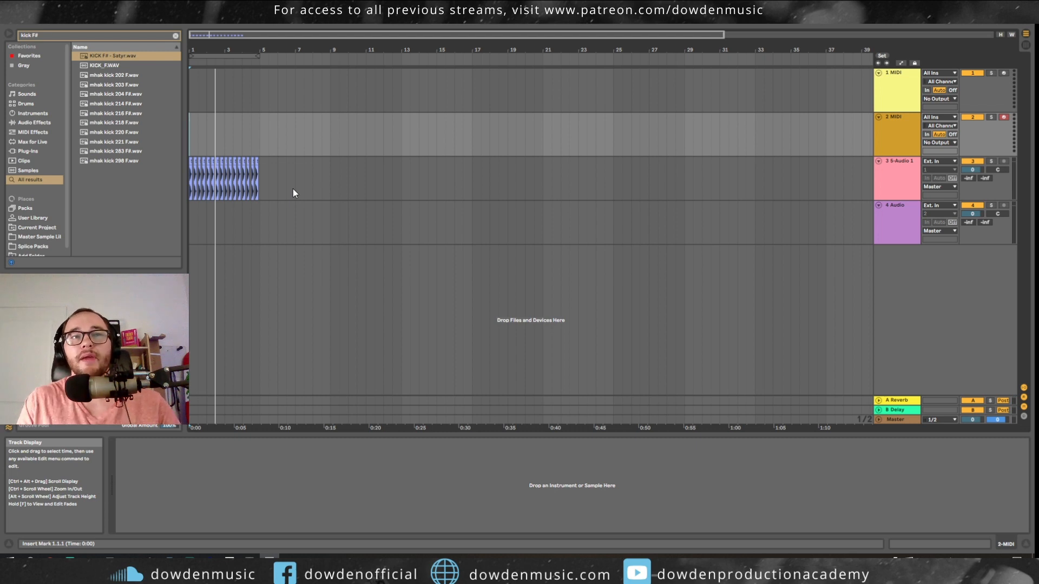
key(space)
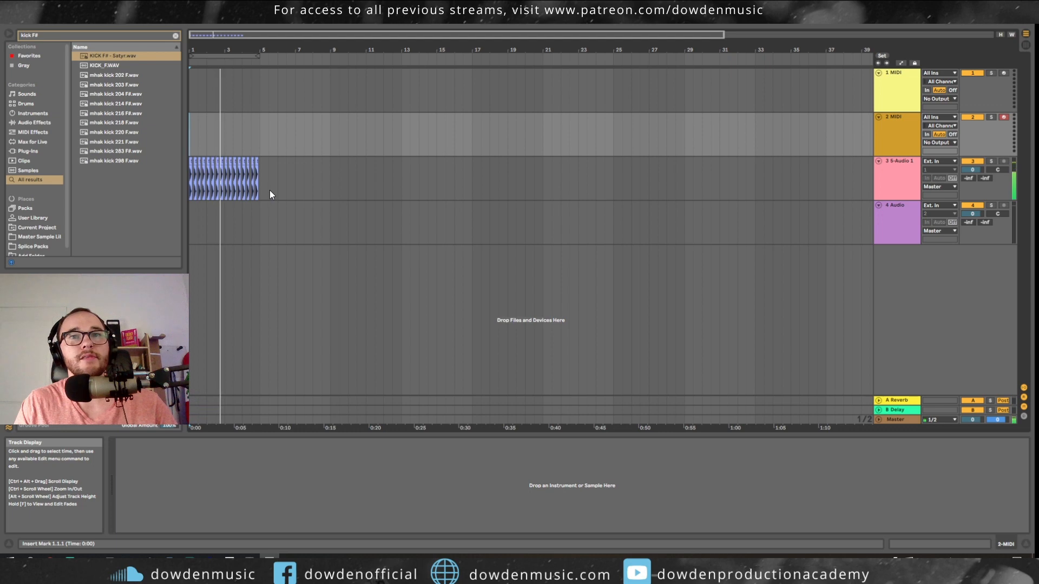
key(space)
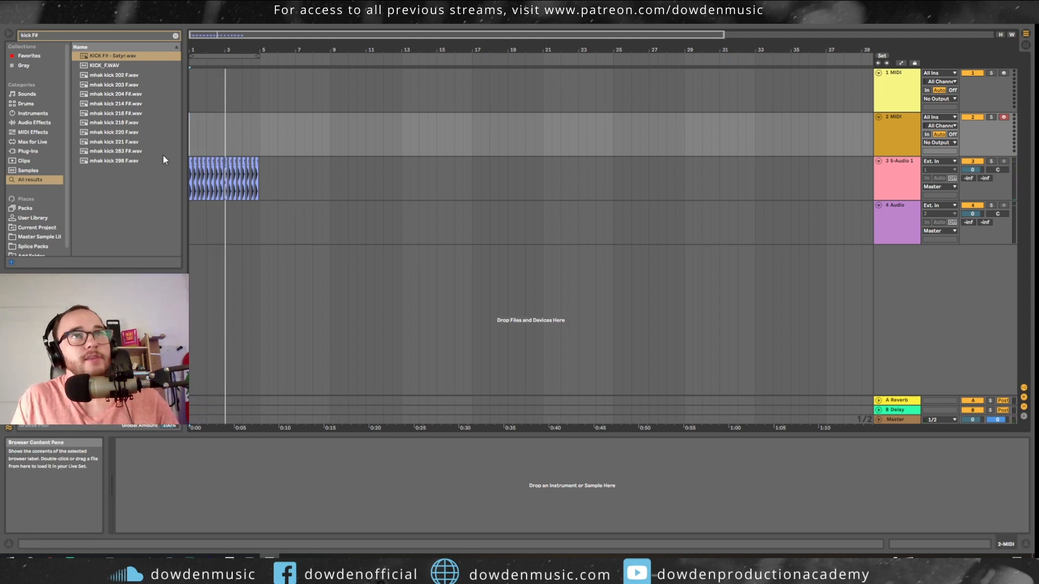
- Search the browser for "serum" and load Serum_x64 onto the 2 MIDI track
key(ctrl+f)
text(serum)
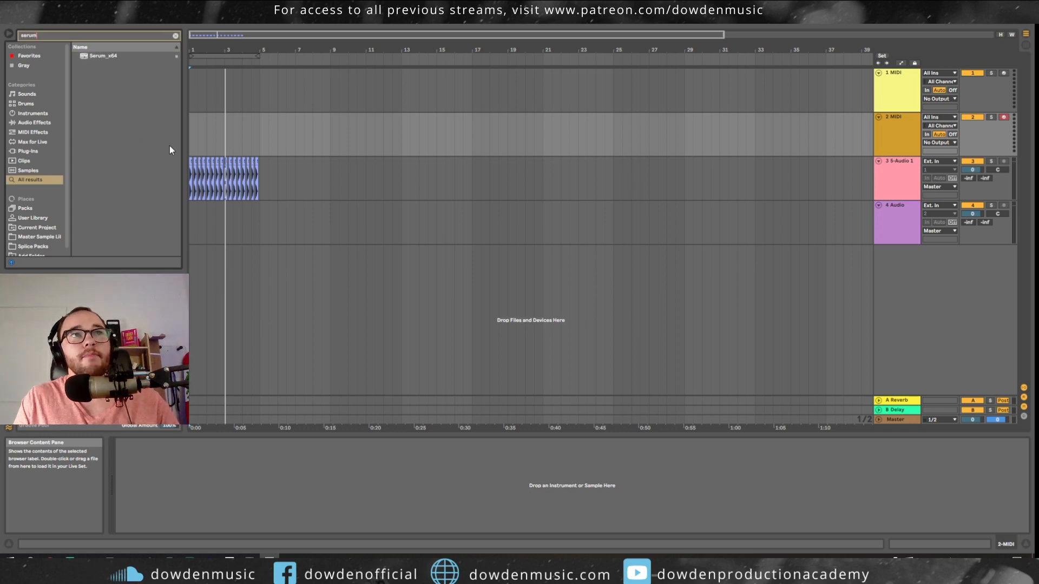
drag(109, 56, 894, 121)
- Move the kick audio track above all other tracks and rename it KICK
drag(891, 172, 899, 97)
key(ctrl+r)
text(KICK)
key(Return)
- Color the KICK track dark blue and assign the track color to its clips
right_click(898, 94)
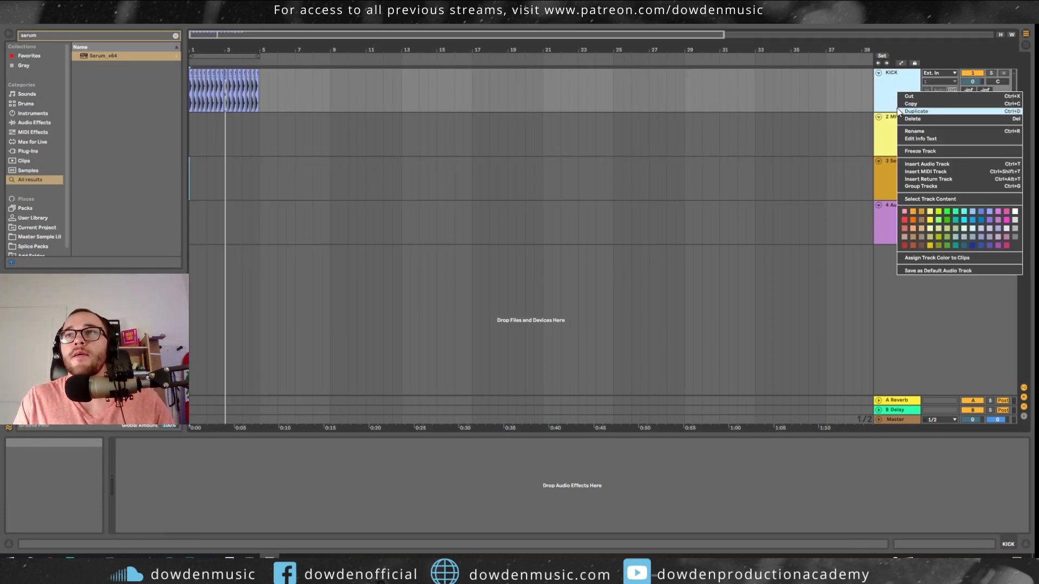
click(972, 246)
key(Delete)
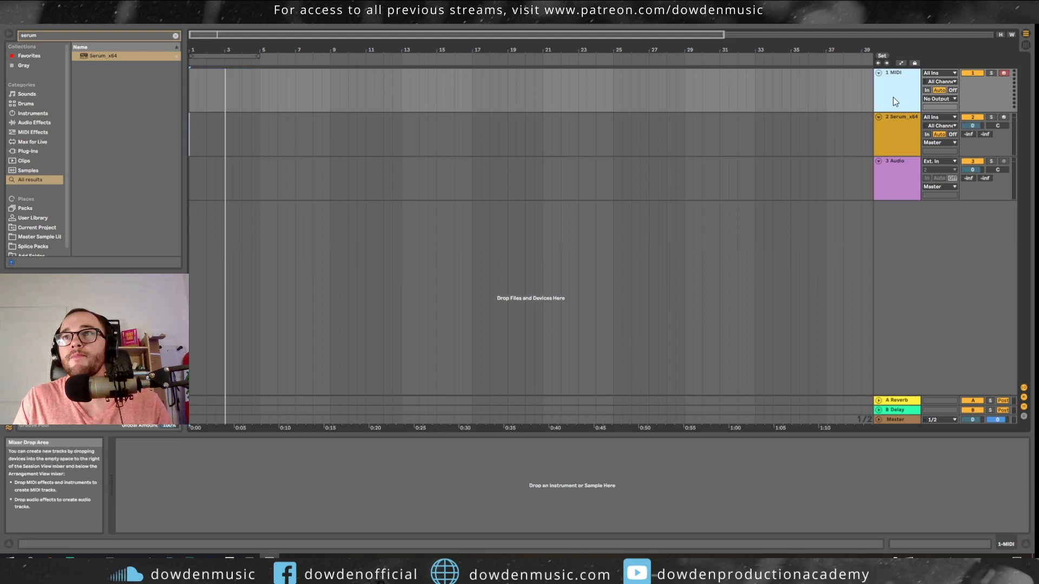
key(ctrl+z)
right_click(905, 86)
click(984, 250)
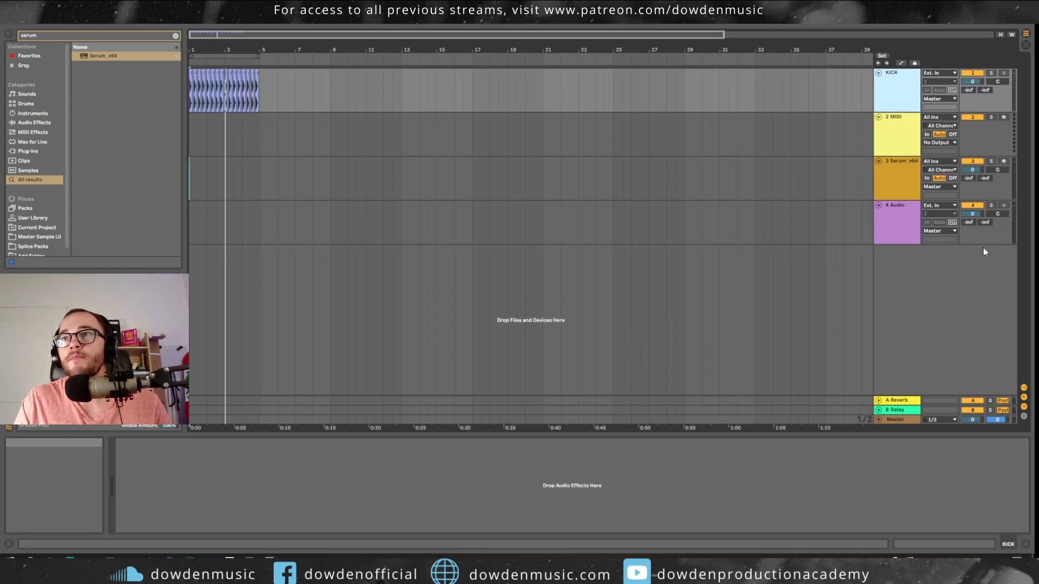
right_click(900, 88)
click(944, 266)
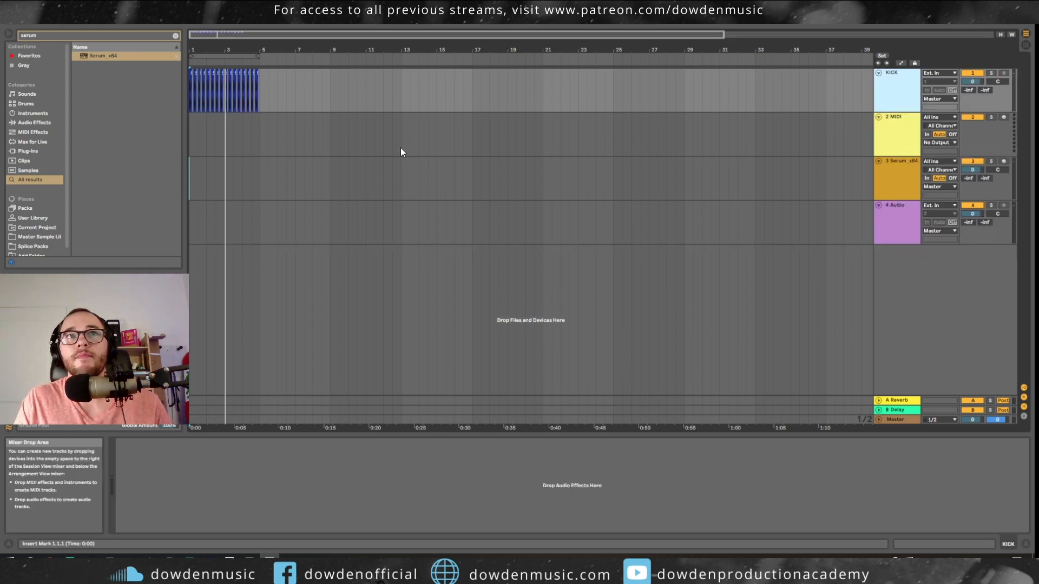
- Load another Serum_x64 onto the empty MIDI track below KICK and move its plug-in window clear of the browser
click(401, 152)
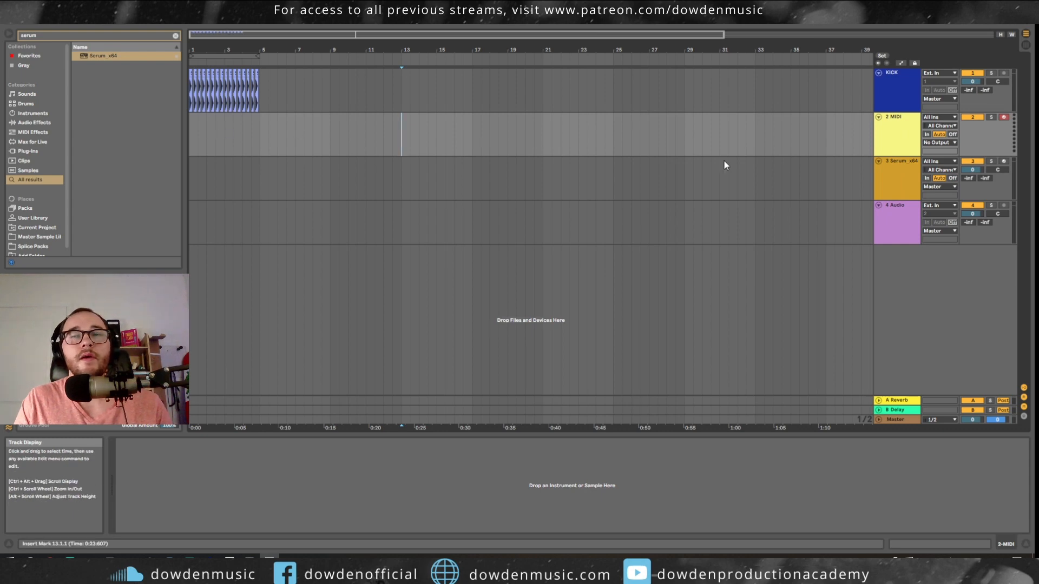
click(892, 141)
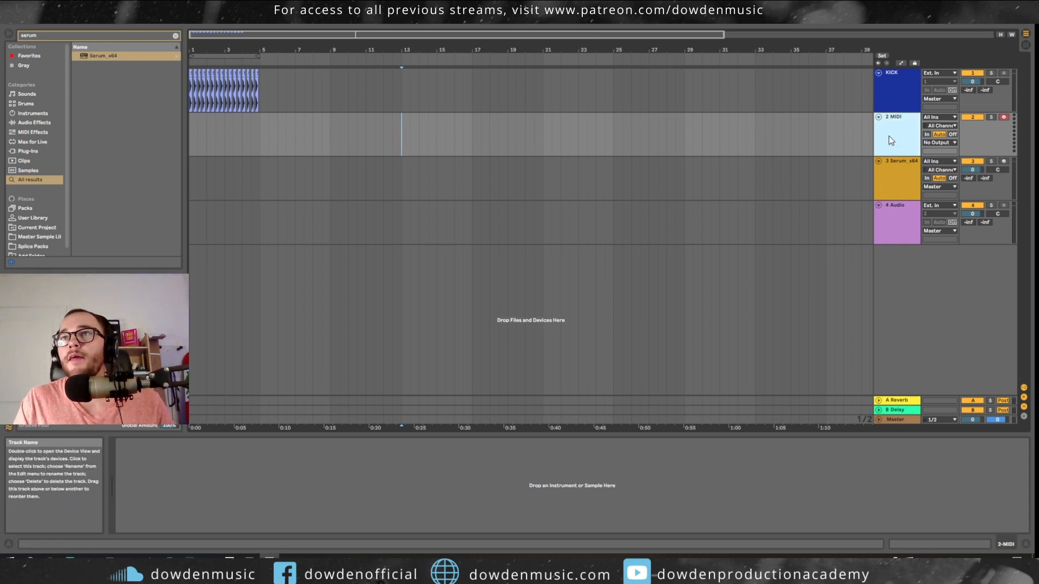
double_click(102, 57)
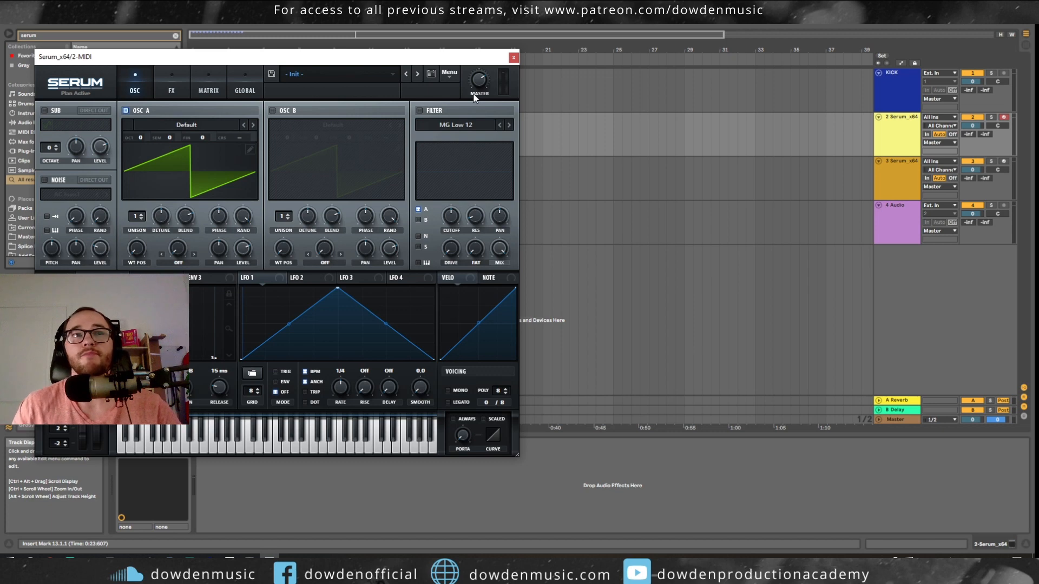
drag(362, 56, 606, 80)
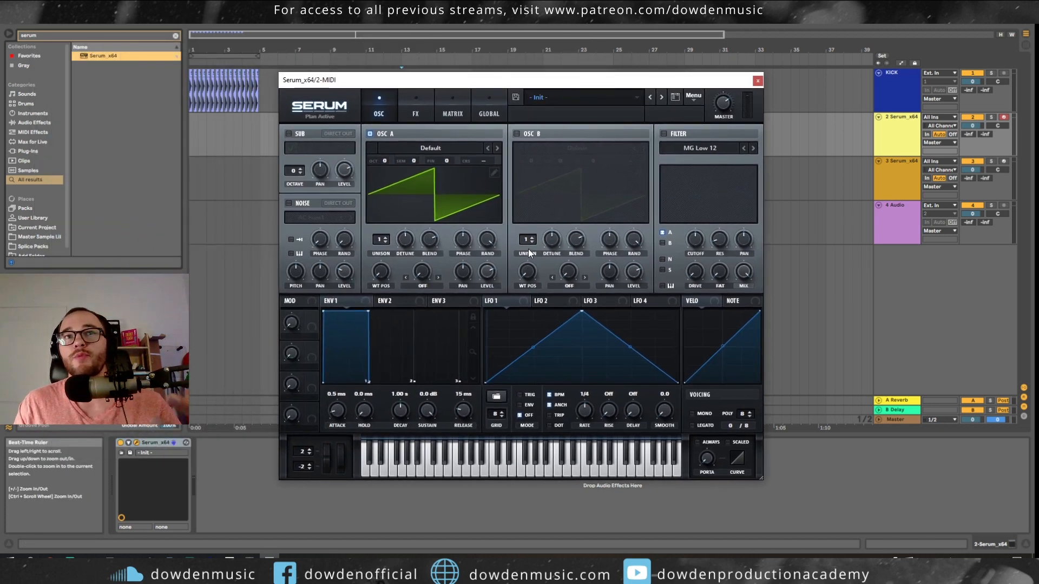
drag(600, 79, 633, 66)
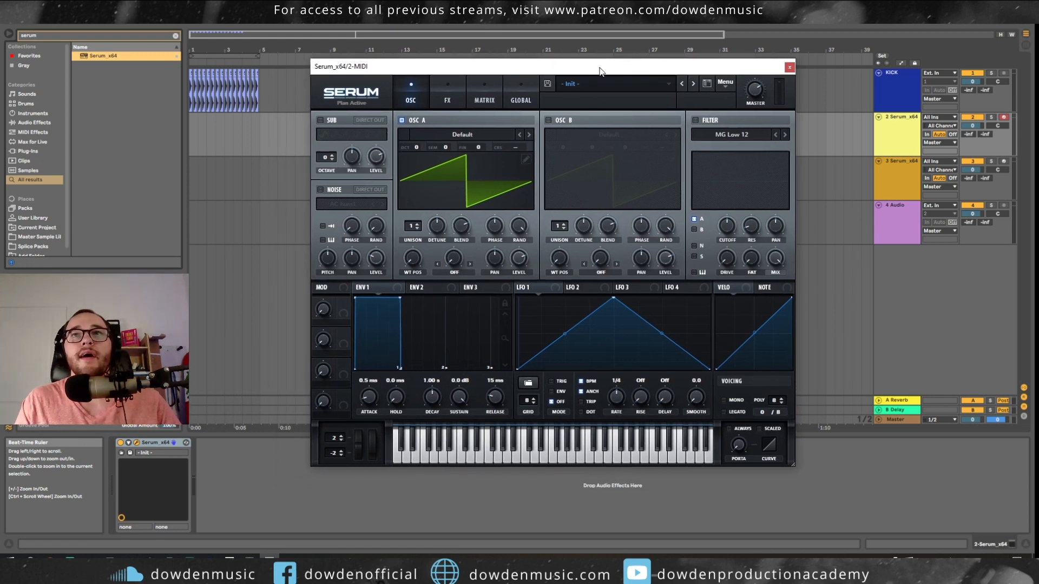
drag(607, 72, 604, 83)
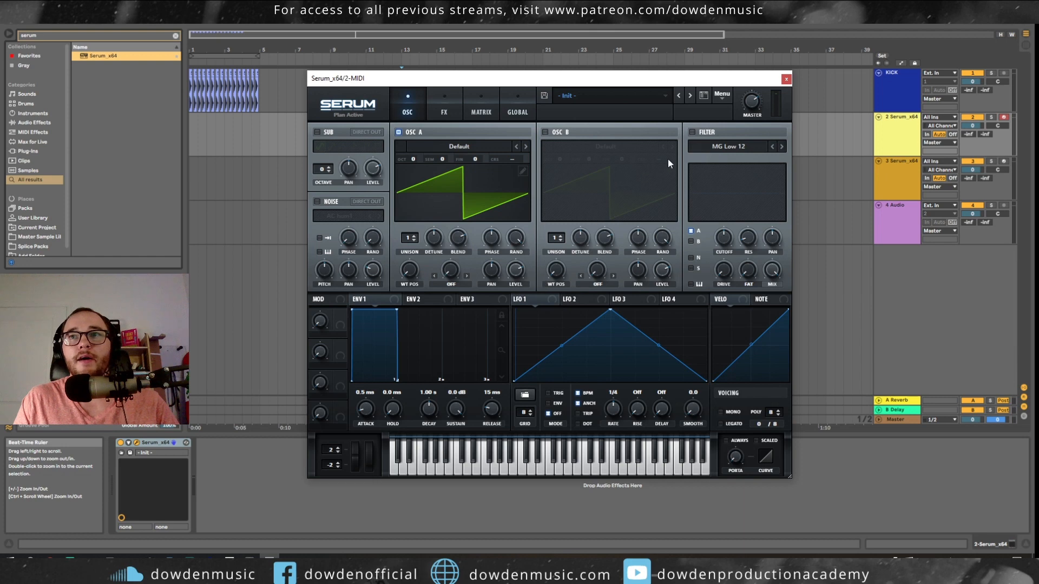
- Enable Serum's filter with a 92 Hz cutoff and the MG Low 18 type, and assign Envelope 2 to modulate the cutoff
click(692, 132)
drag(727, 236, 723, 247)
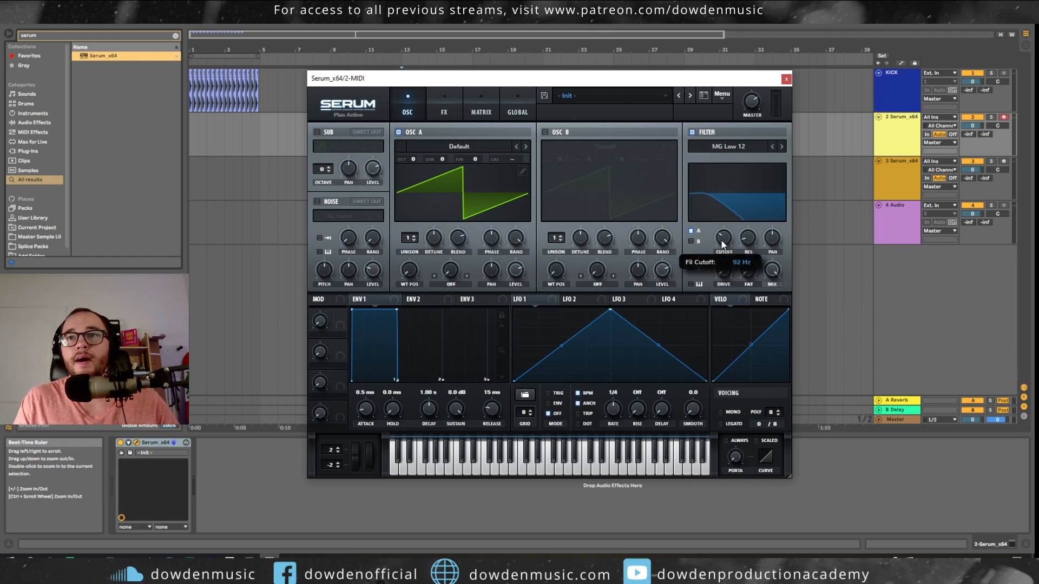
click(781, 146)
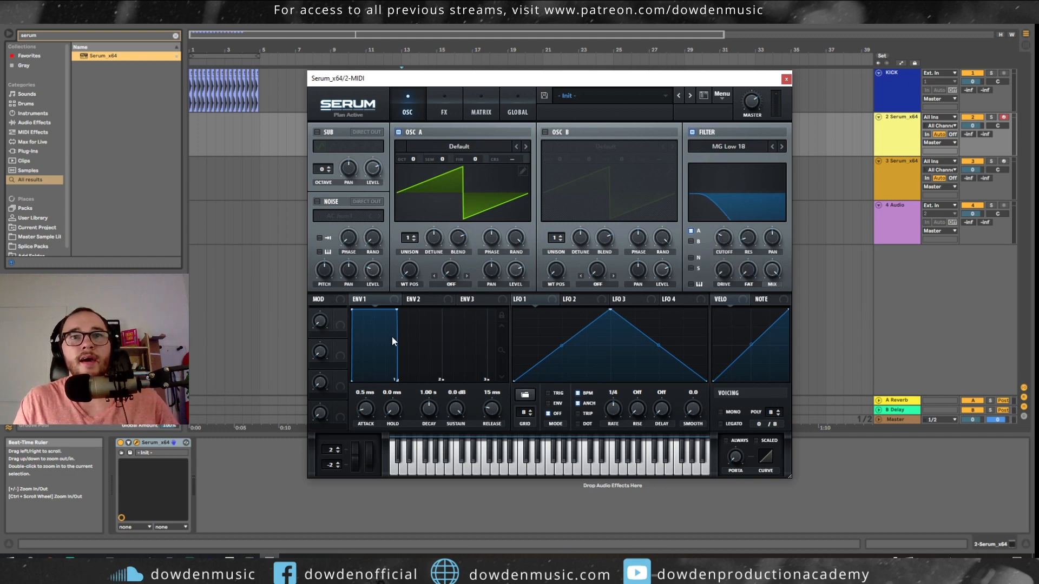
drag(410, 302, 734, 242)
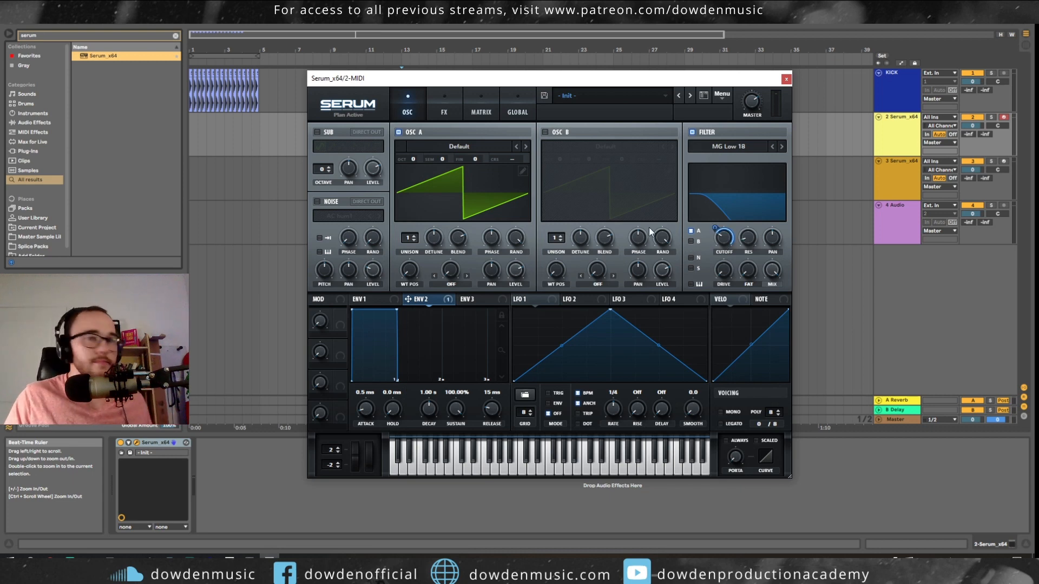
- Select bars 1 to 5 on the 2 Serum_x64 track and lower Serum's filter cutoff further
drag(256, 125, 181, 128)
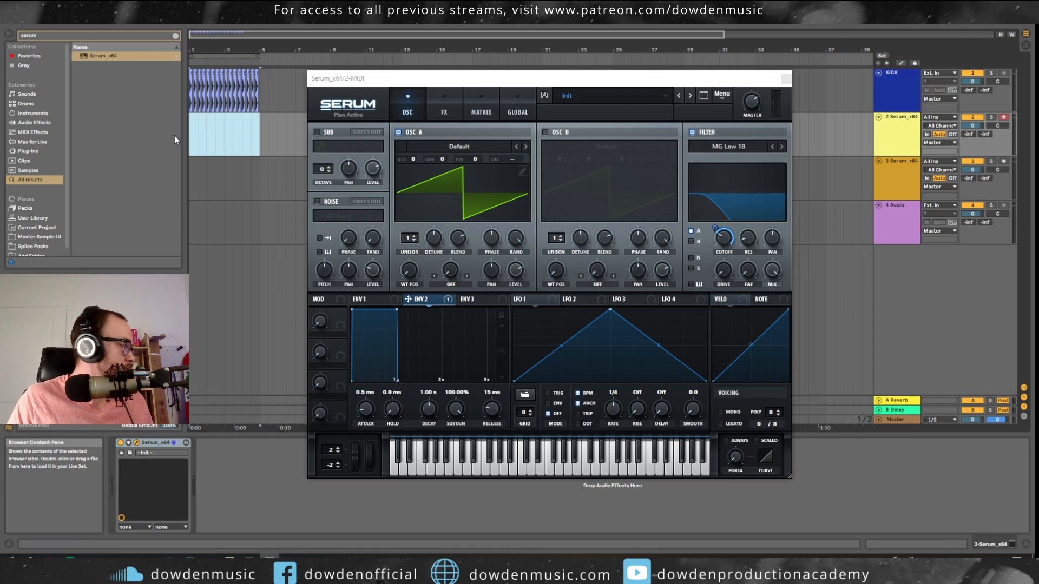
key(space)
drag(729, 243, 709, 311)
- Shape Envelope 2 with a 763 ms decay, 0% sustain and a 307 ms release
drag(429, 414, 453, 489)
drag(431, 412, 432, 397)
drag(489, 416, 432, 411)
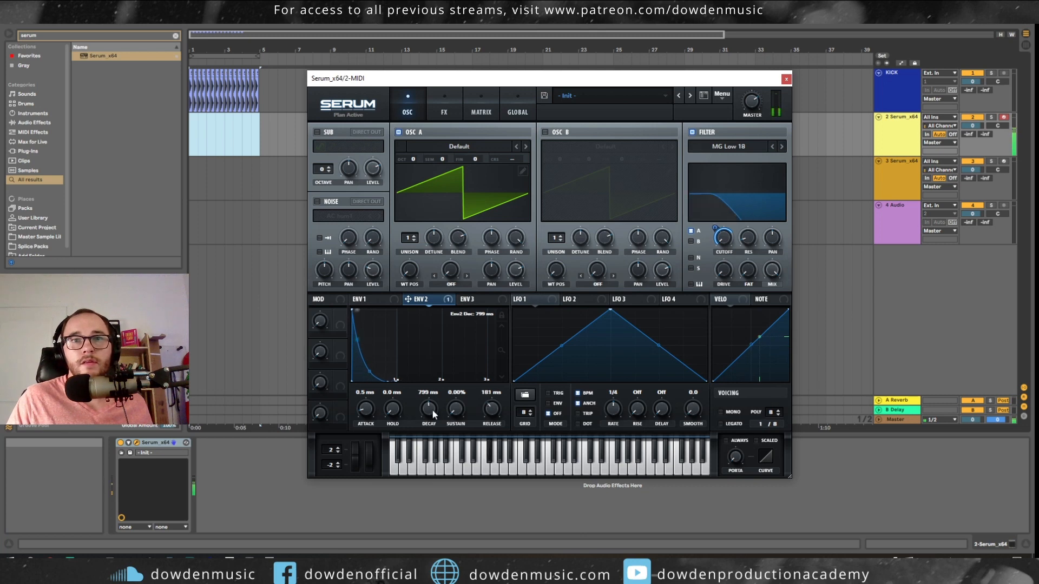
drag(496, 407, 495, 400)
drag(429, 406, 428, 410)
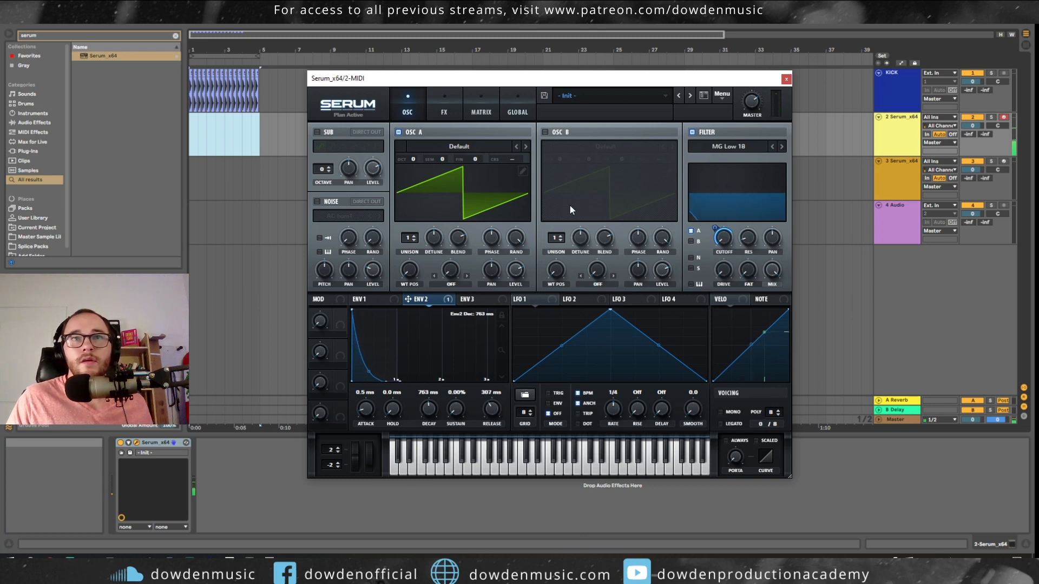
- Set the octave of Serum's oscillator A to -2
drag(412, 159, 415, 193)
drag(416, 156, 417, 151)
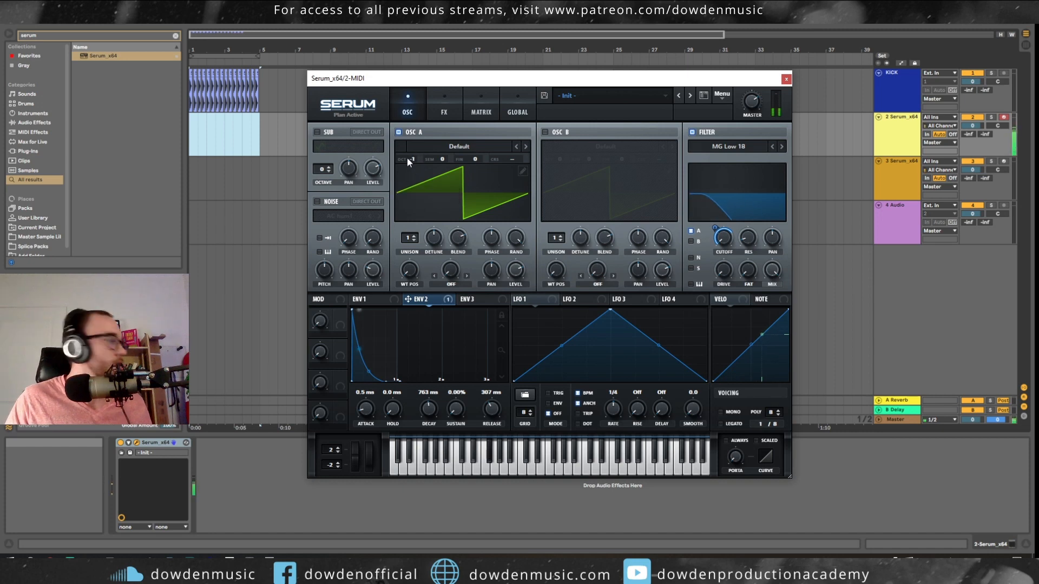
drag(413, 160, 413, 167)
- Enable Serum's sub oscillator and set its octave to -3
click(321, 135)
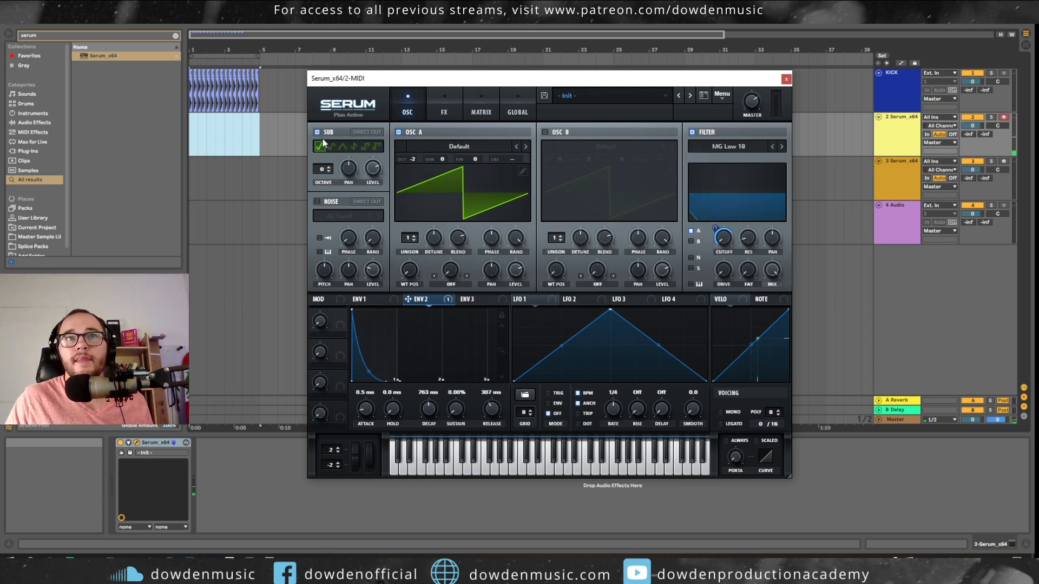
click(330, 172)
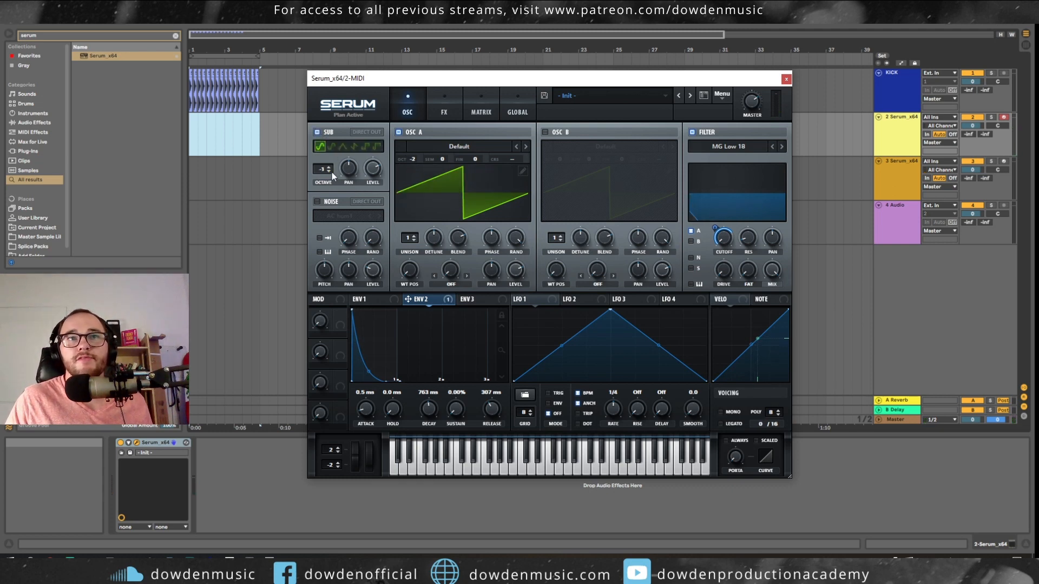
click(329, 172)
click(329, 172)
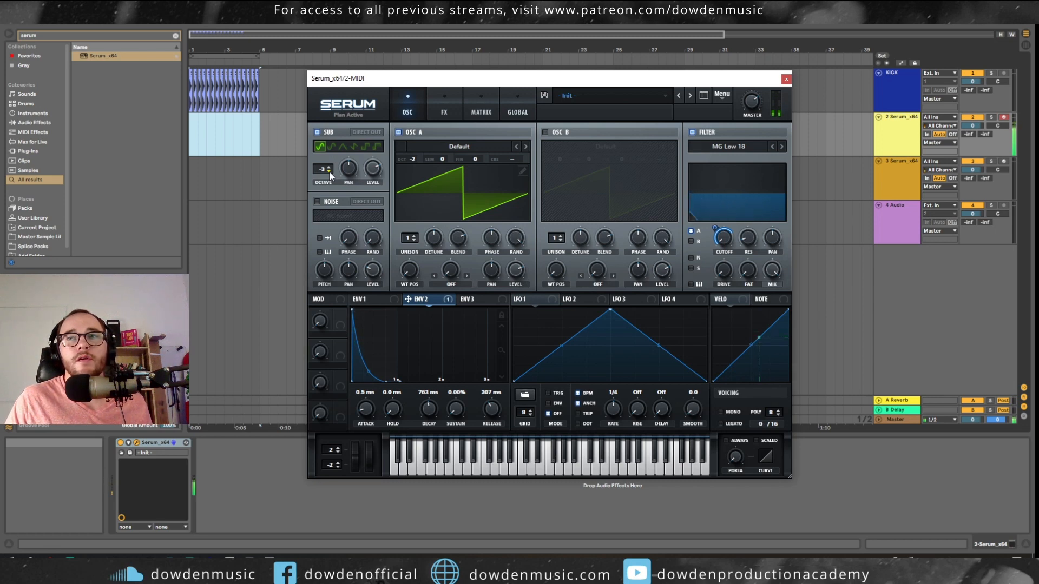
- Set oscillator A's unison to 2 voices and switch Serum's voicing to mono
click(413, 238)
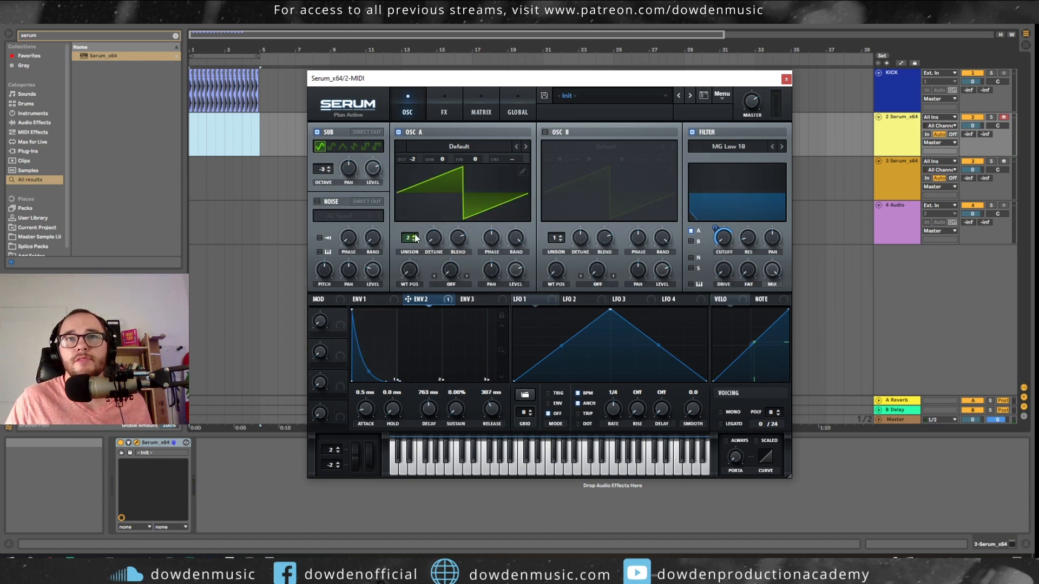
click(722, 412)
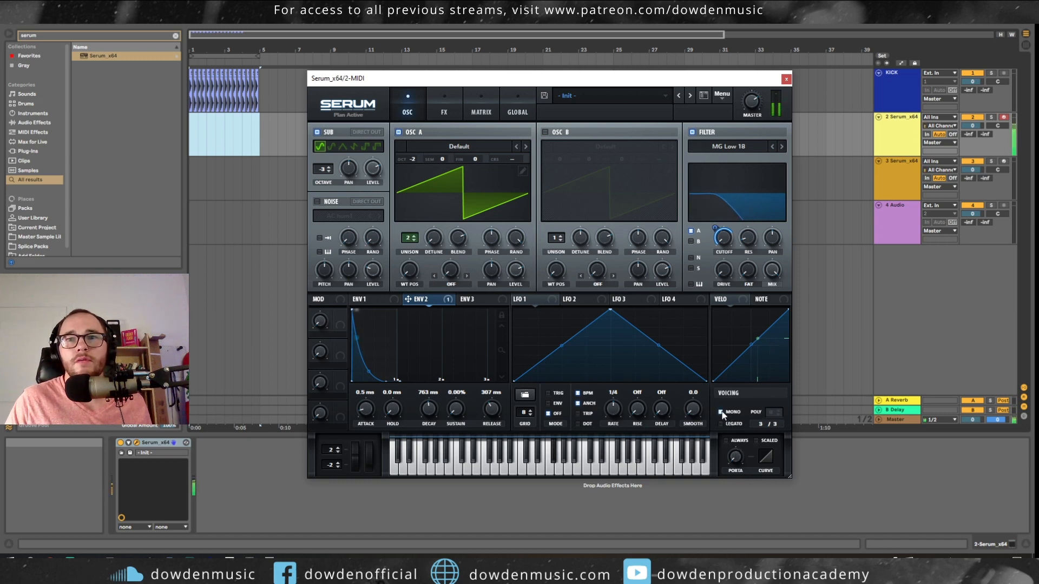
- Reduce the unison of Serum's oscillator A to 1 voice
click(721, 412)
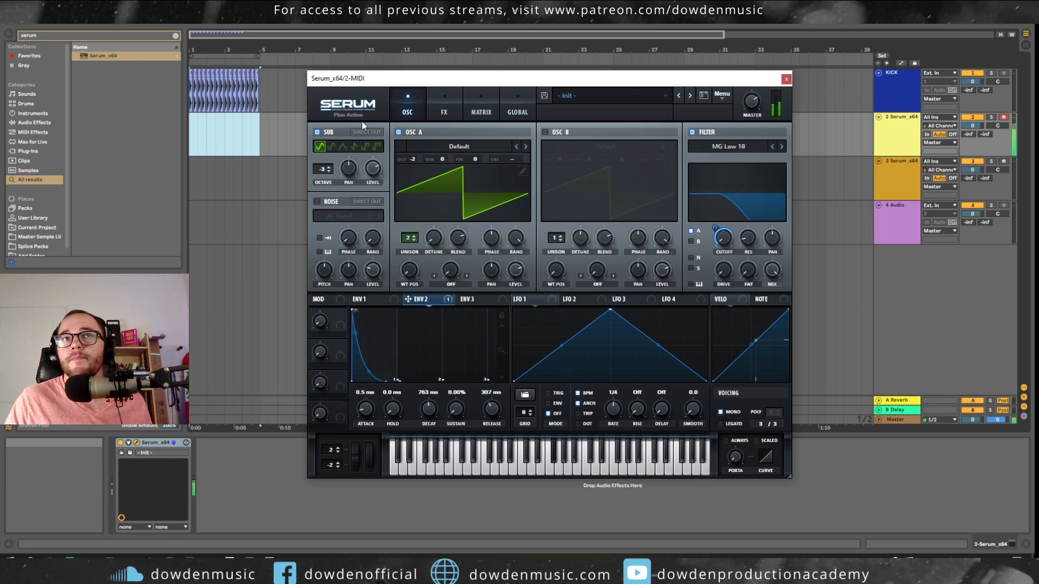
click(414, 241)
click(415, 236)
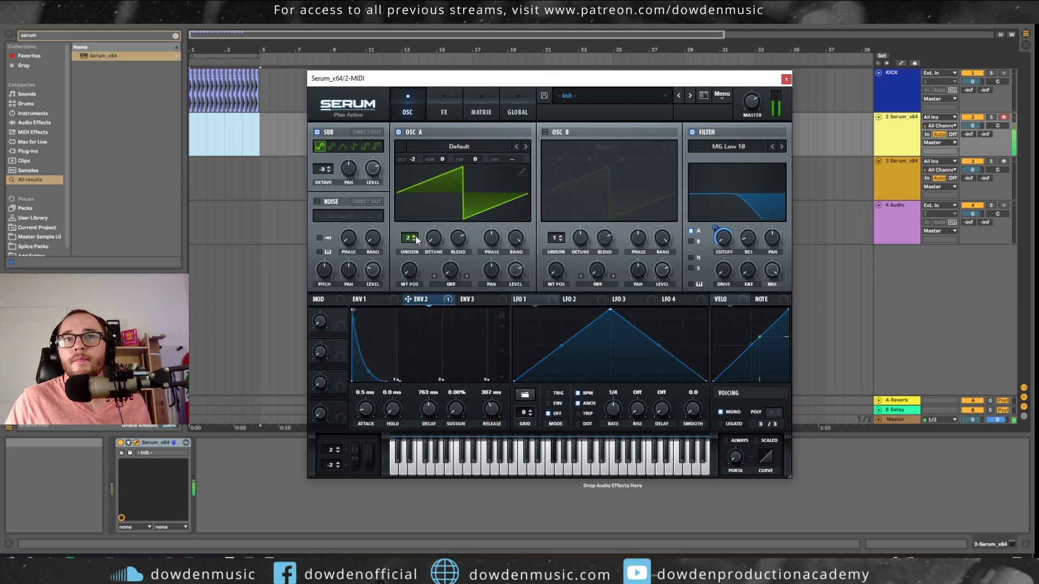
click(414, 239)
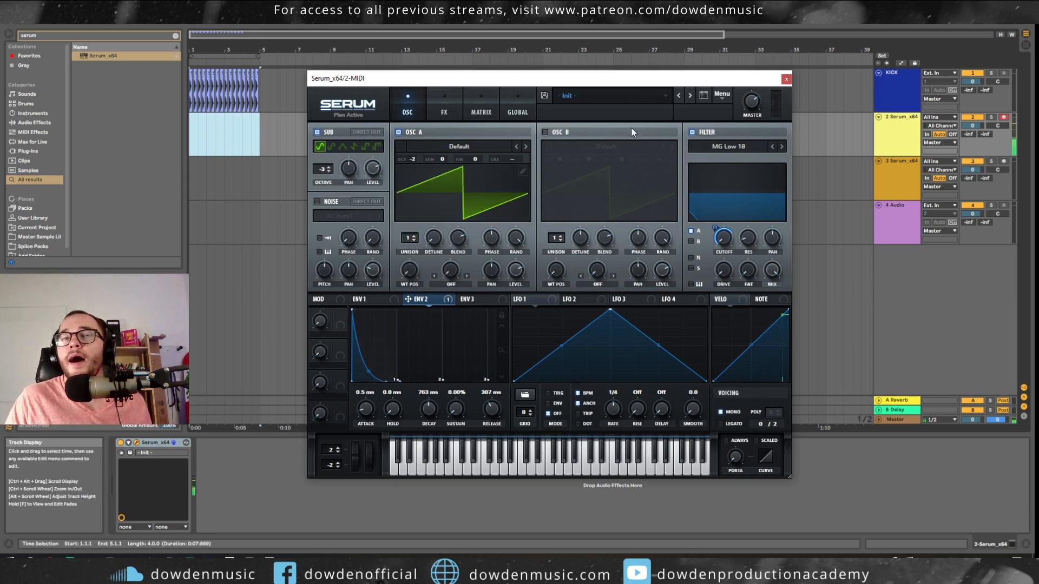
- Enable Serum's oscillator B, set its octave to -1 and adjust its level
click(546, 133)
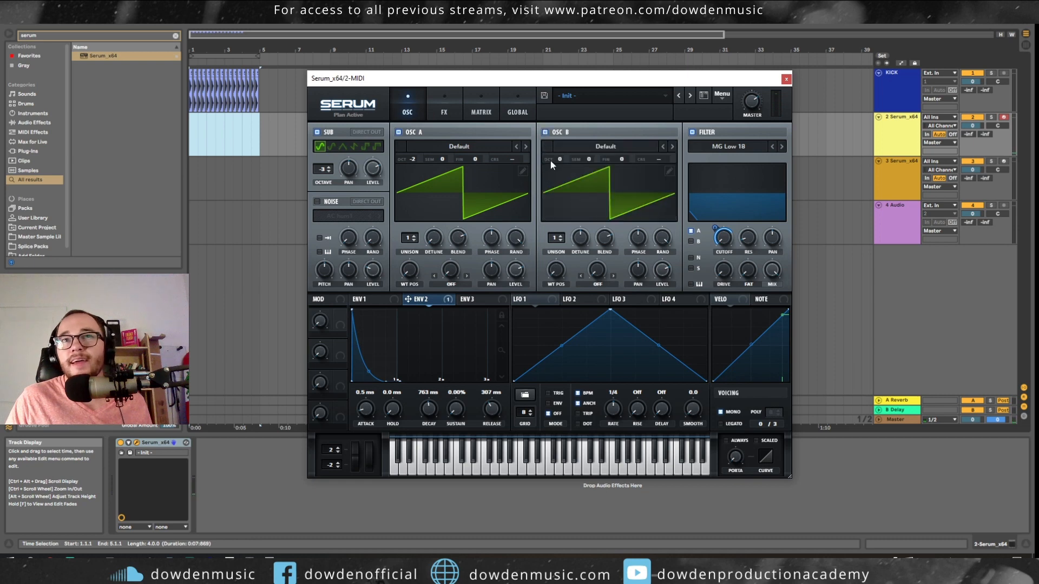
drag(563, 171, 536, 172)
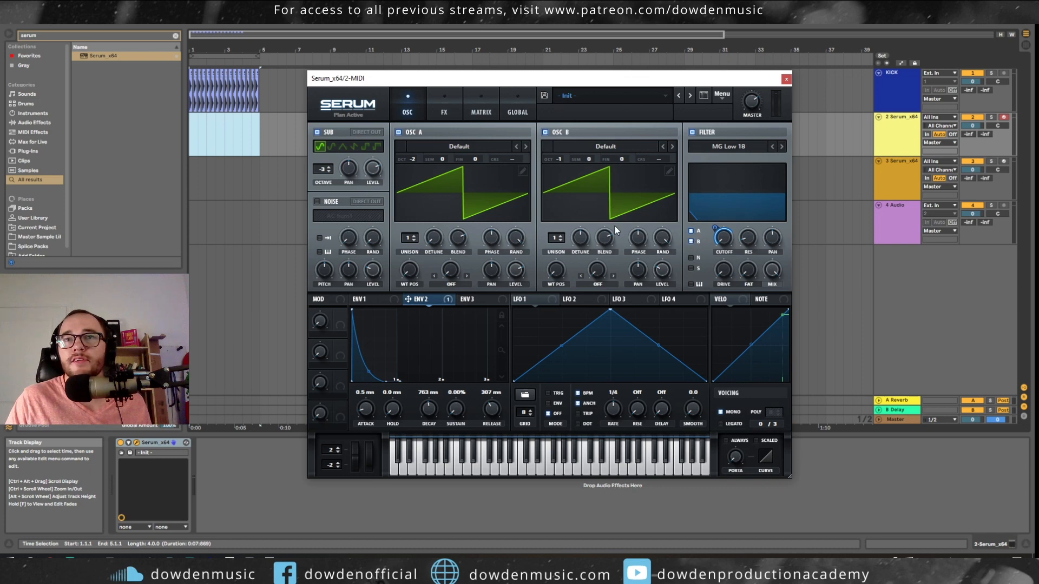
mouse_move(664, 275)
mouse_down()
mouse_move(693, 179)
mouse_move(661, 269)
mouse_up()
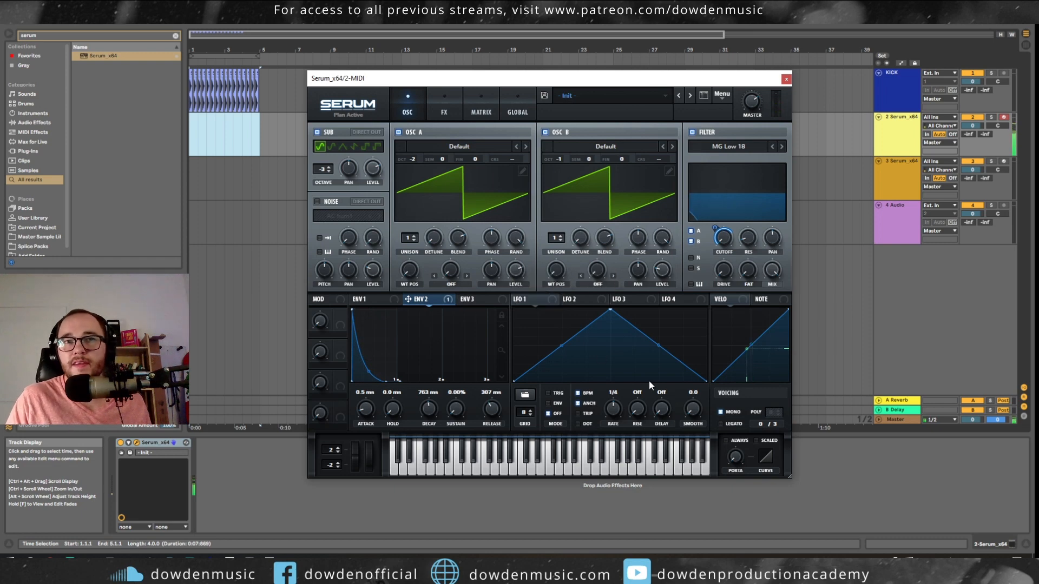
- Close Serum, create a four-bar MIDI clip on its track and add a 1/16 F#1 note at the start
click(787, 79)
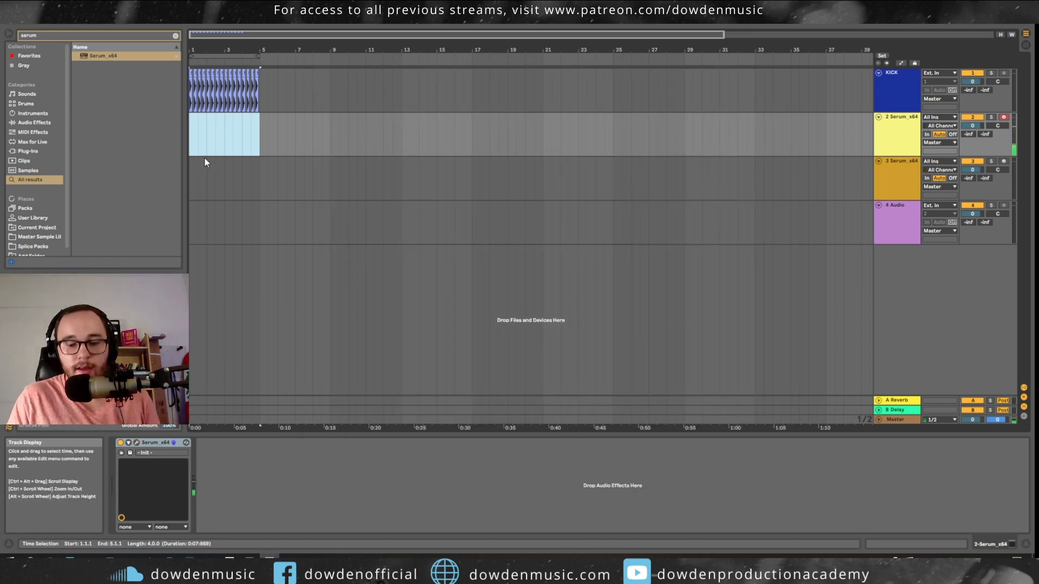
double_click(205, 158)
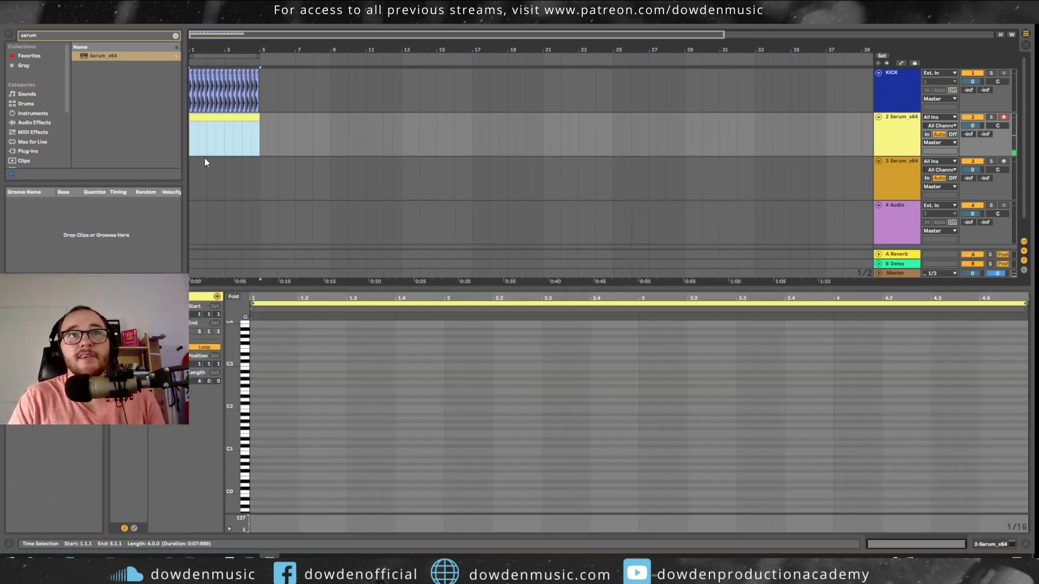
double_click(253, 428)
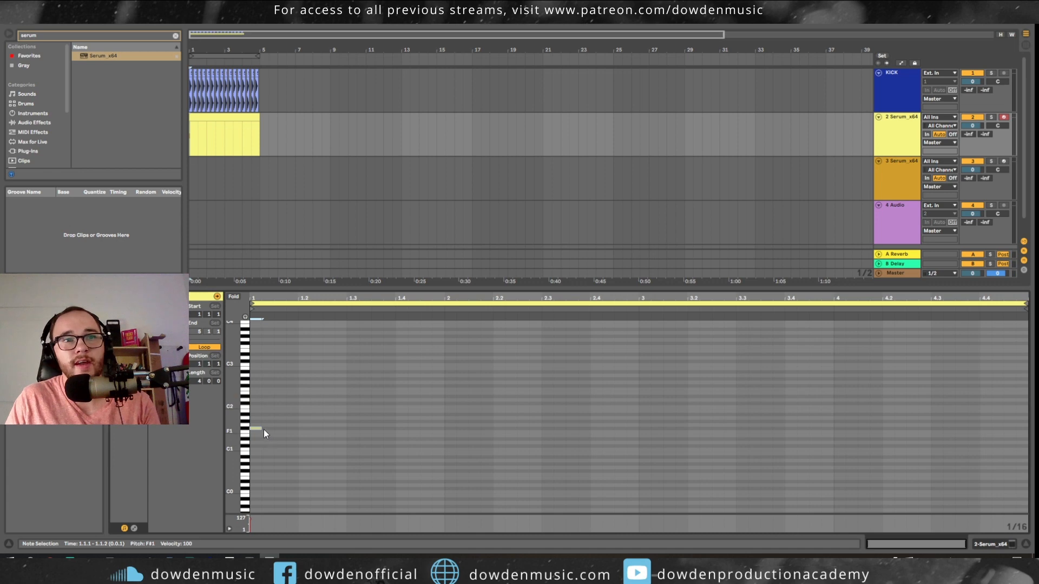
- Examine the new note up close in the piano roll and audition the F#1 and F1 keys
scroll(264, 428, up, 10)
scroll(278, 434, left, 6)
scroll(277, 435, left, 5)
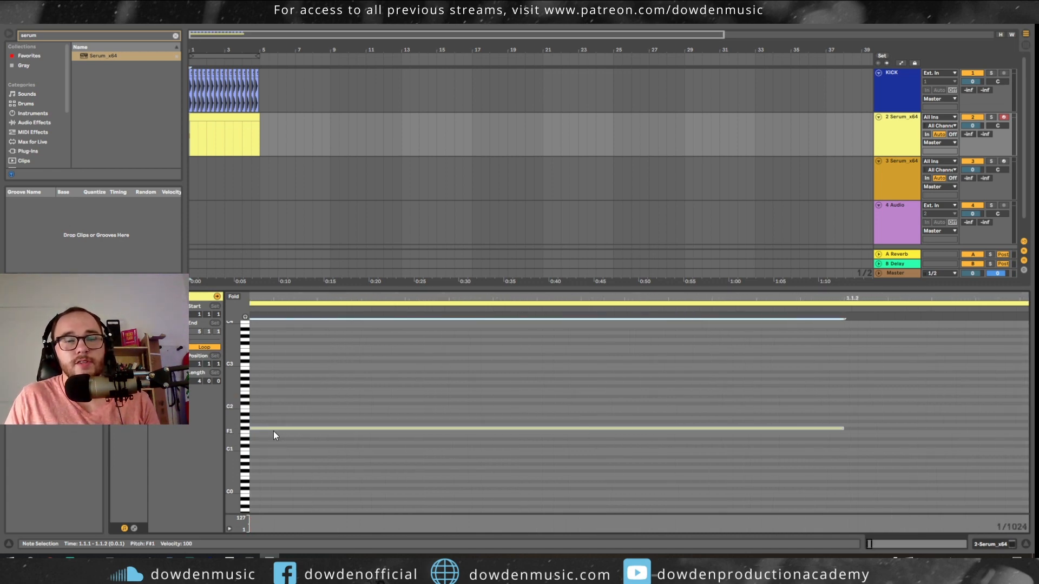
drag(231, 427, 270, 428)
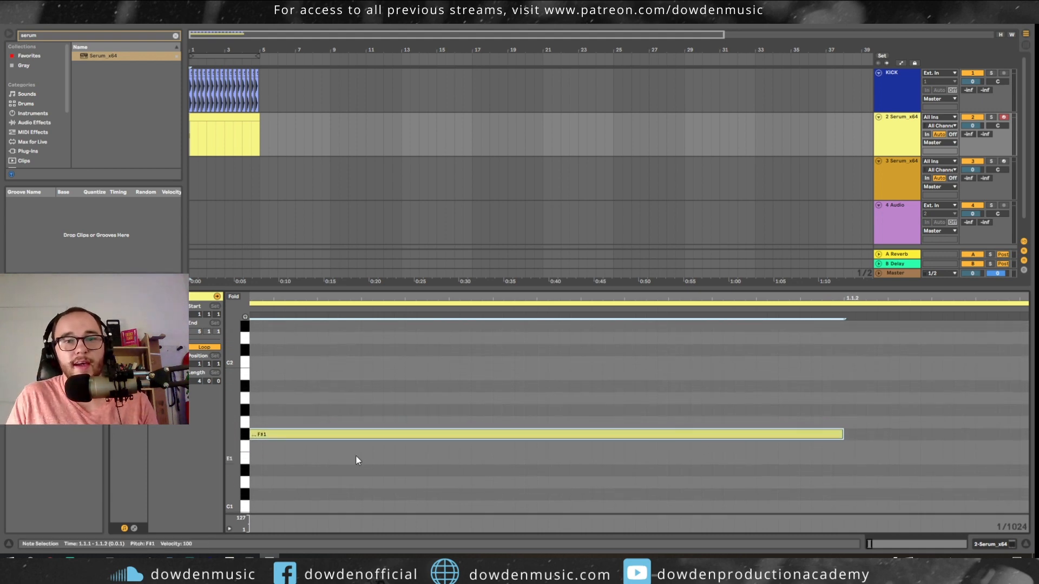
scroll(311, 430, down, 1)
scroll(313, 430, up, 1)
scroll(313, 430, down, 3)
click(326, 449)
scroll(328, 438, down, 2)
click(290, 434)
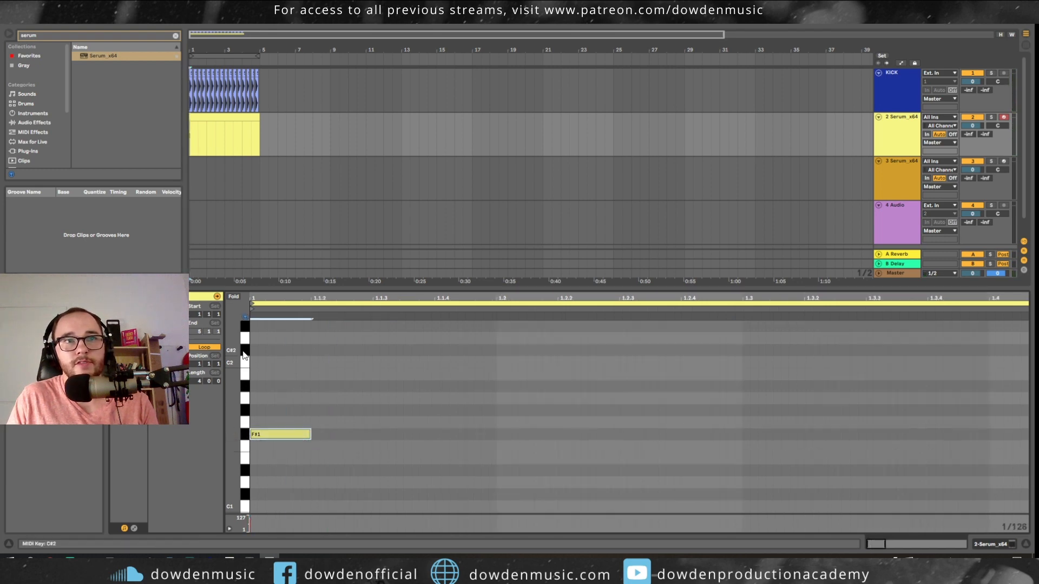
click(244, 436)
click(245, 436)
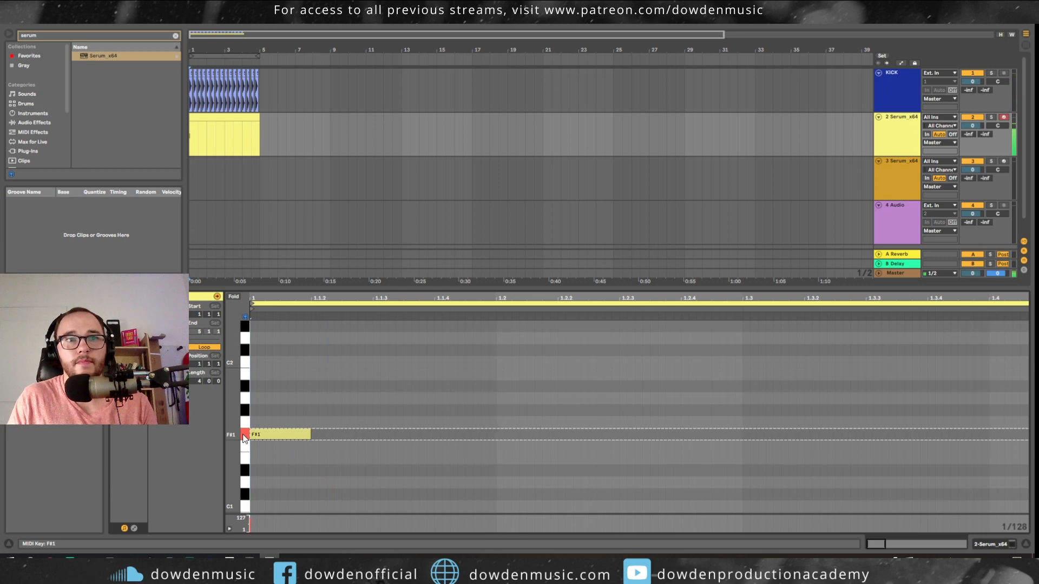
click(245, 447)
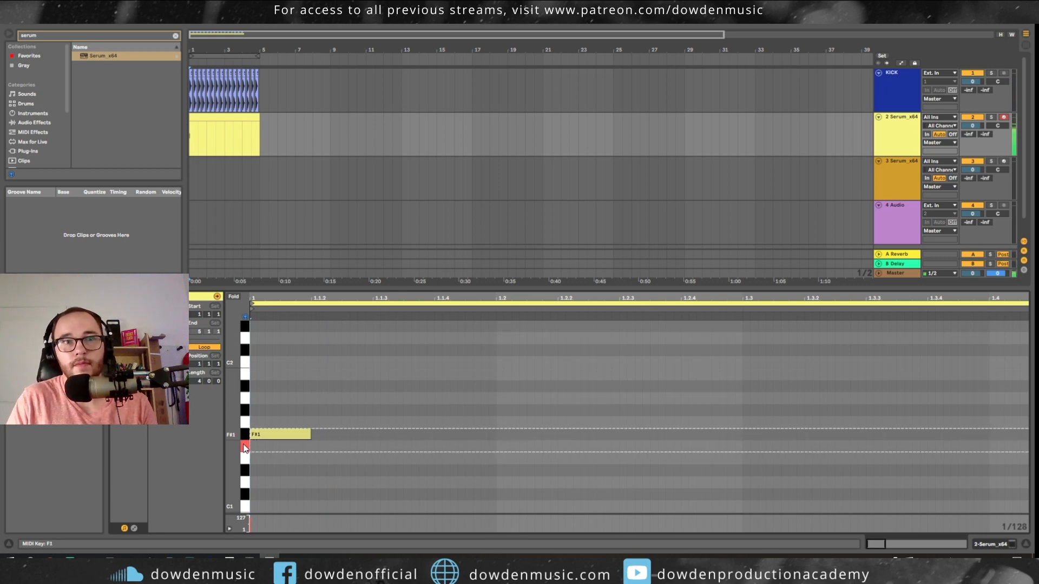
- Transpose the F#1 note up two octaves to F#3 and play it with the kick
drag(268, 450, 287, 433)
key(ctrl+s)
key(Escape)
click(288, 434)
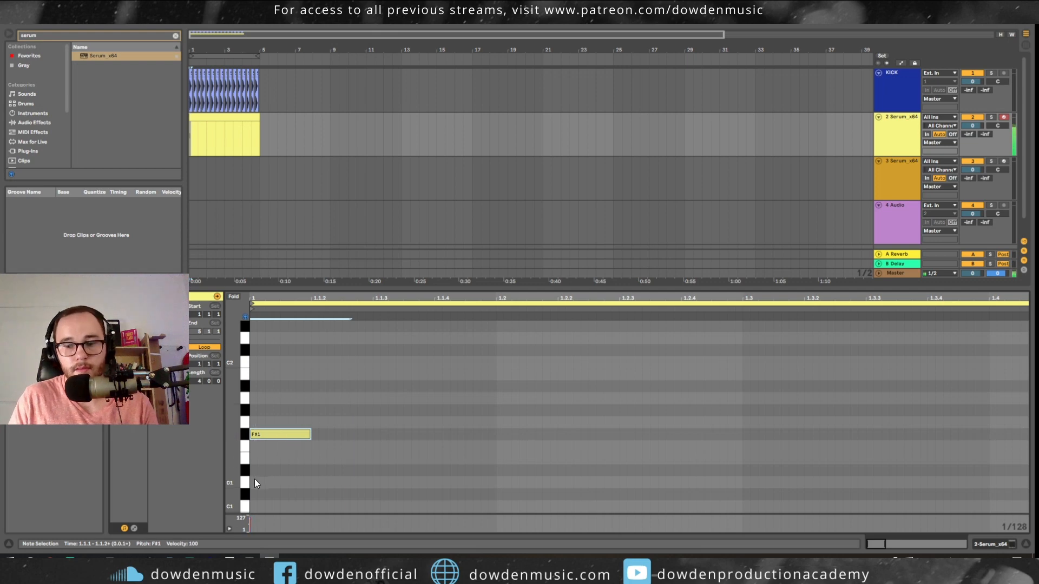
key(shift+Up)
key(space)
key(space)
click(244, 327)
scroll(343, 407, up, 1)
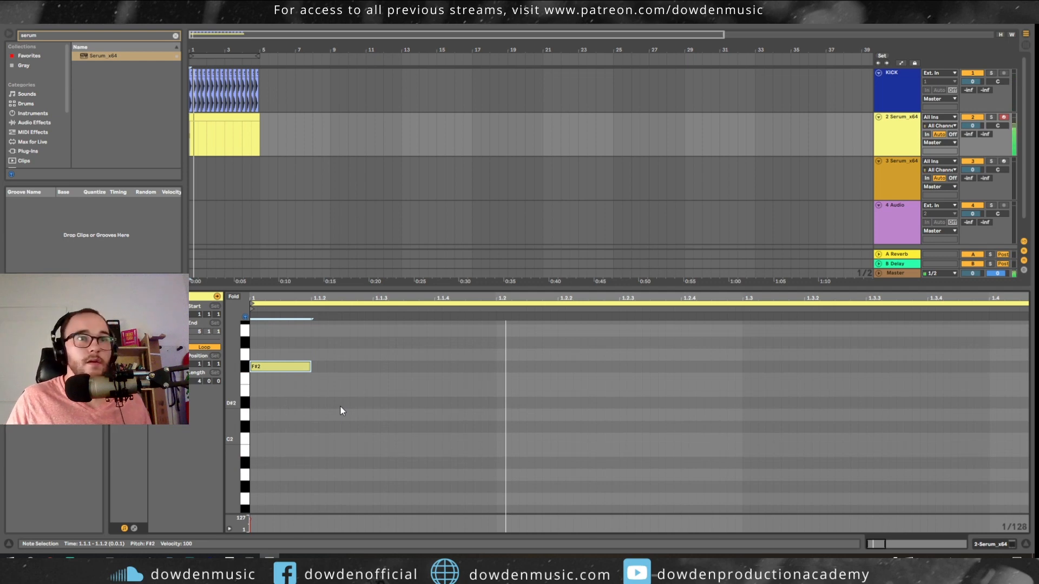
key(shift+Up)
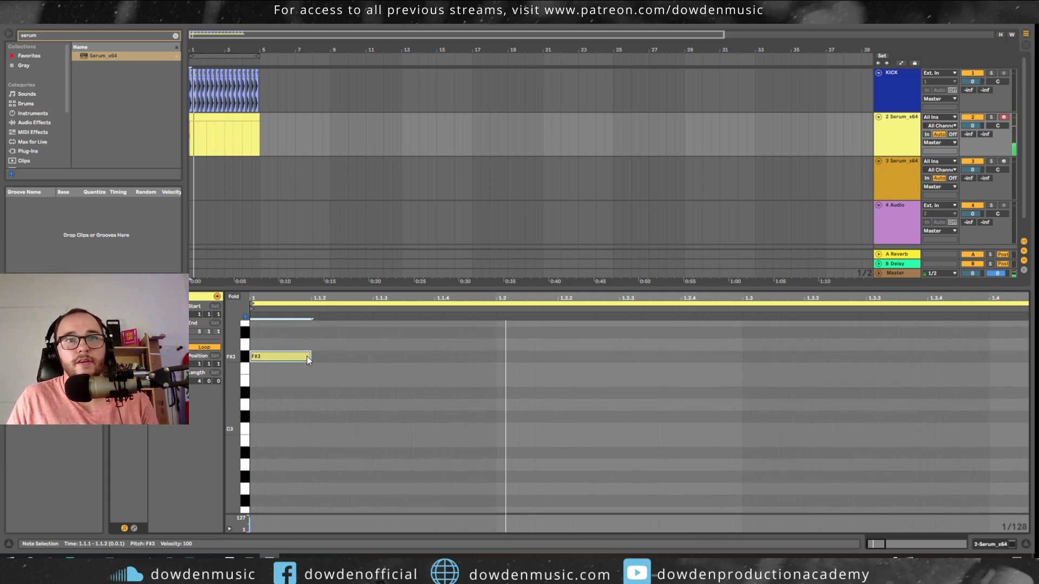
key(space)
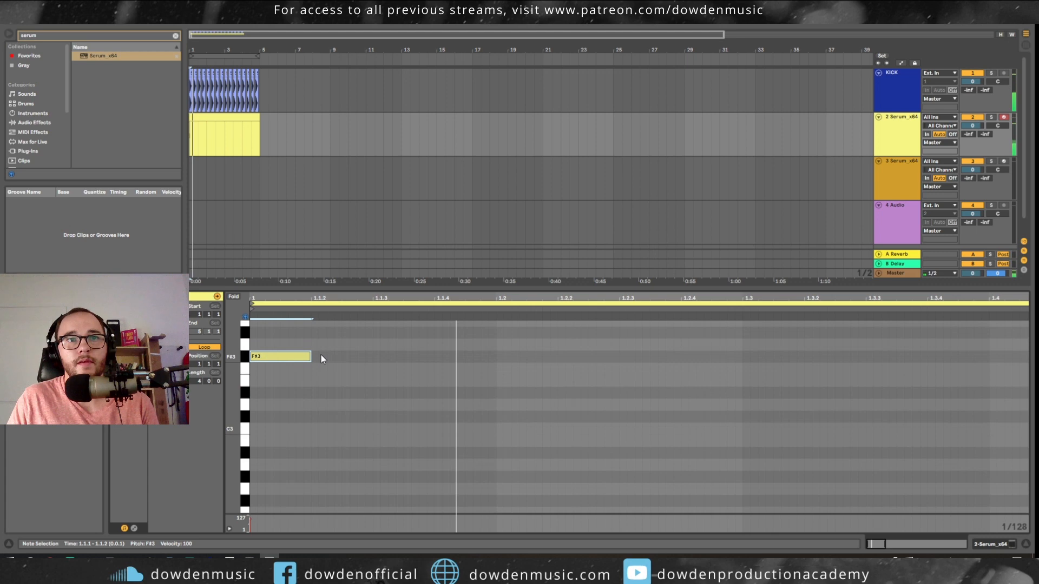
- Set the clip's fixed grid to 1/16 and draw F#3 notes at 1.1.2 and 1.1.4
right_click(359, 379)
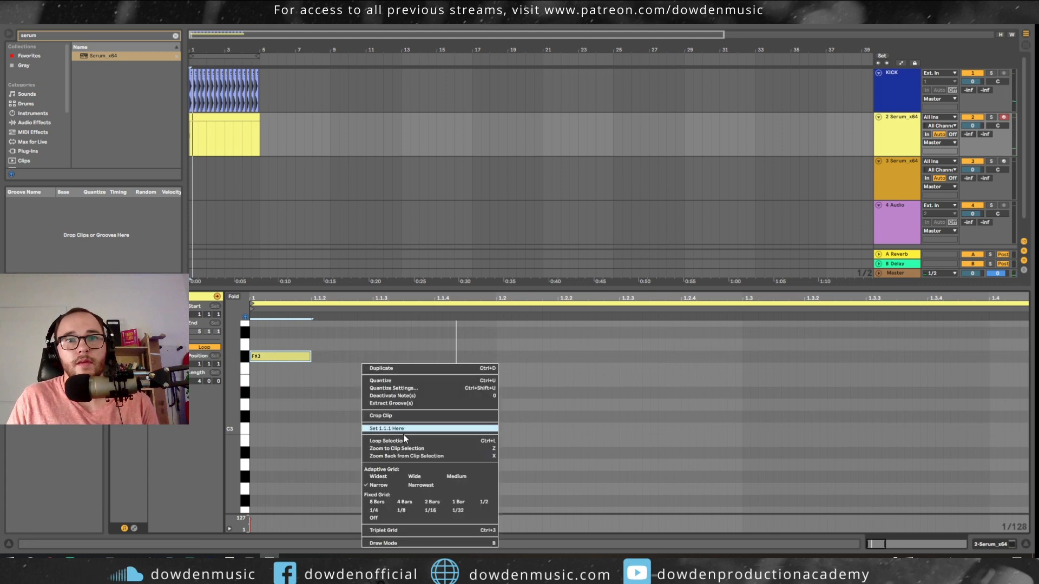
click(425, 511)
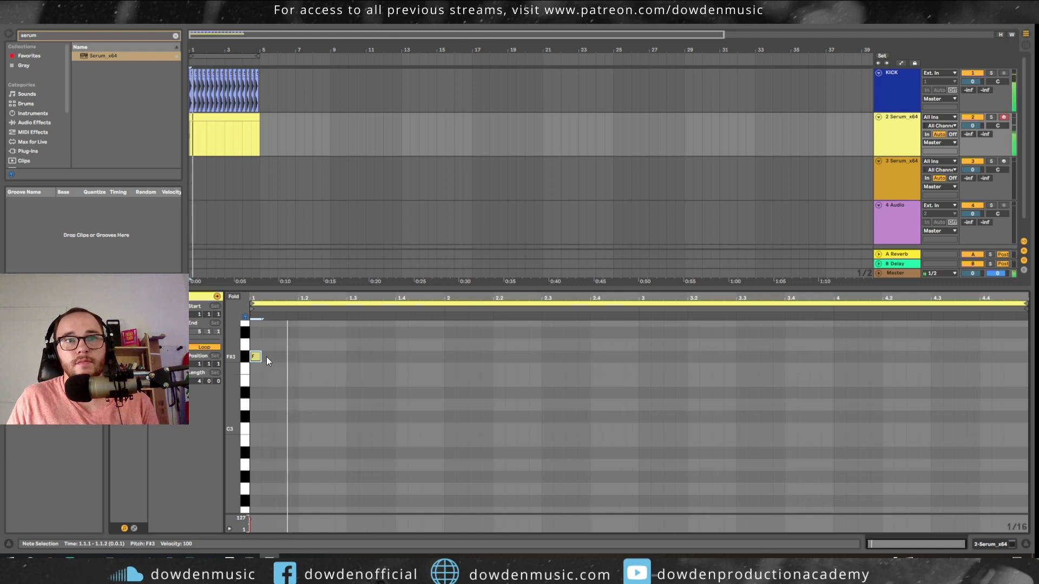
double_click(269, 357)
key(b)
click(292, 356)
- Try duplicating the three opening F#3 notes and play the result
key(ctrl+a)
key(ctrl+d)
key(space)
key(ctrl+z)
key(space)
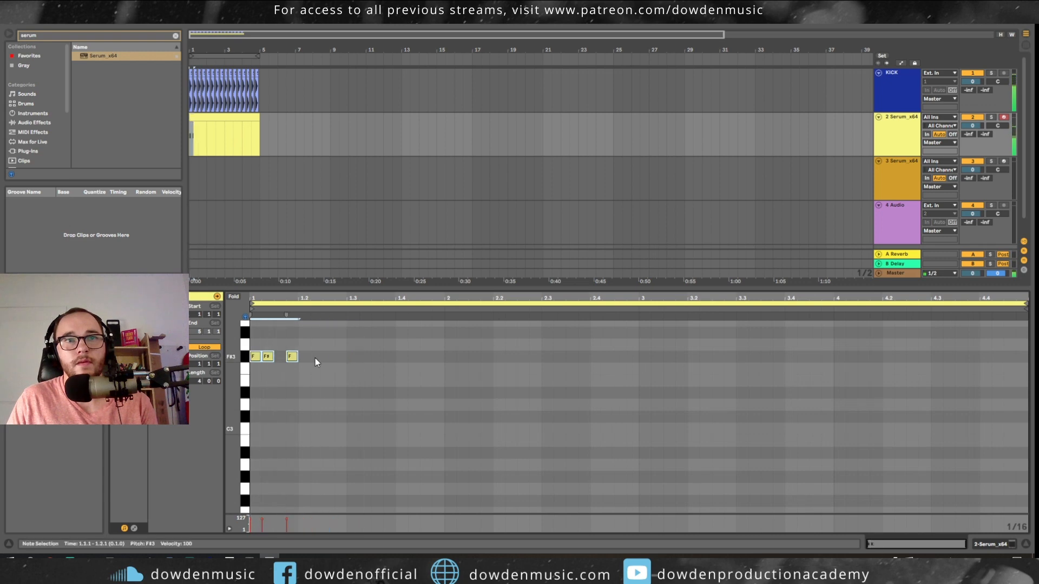
- Draw 1/16 F#3 notes at 1.2.2 and 1.2.3 and play the pattern
click(316, 356)
click(340, 357)
drag(341, 357, 332, 357)
key(space)
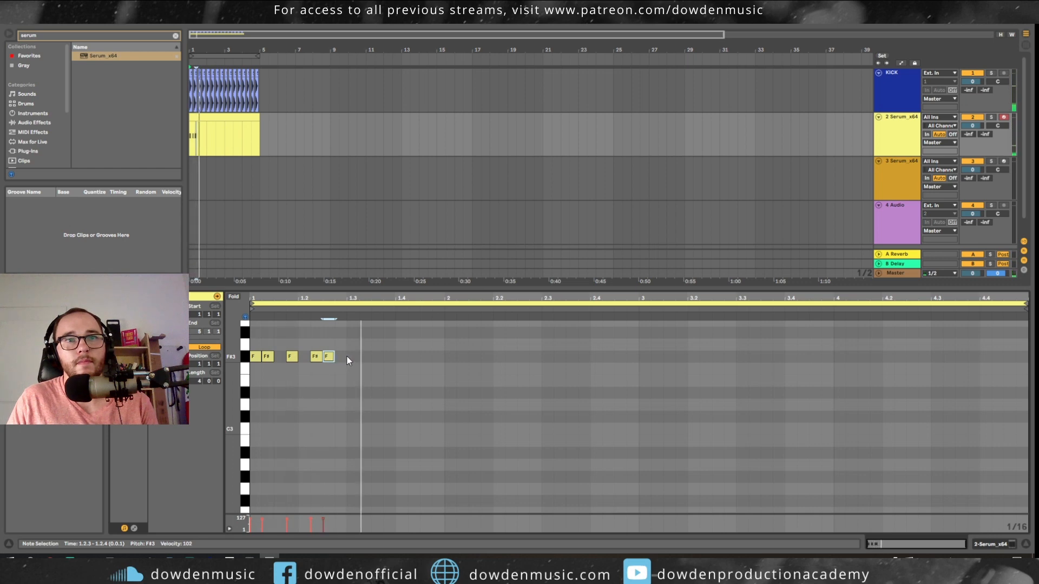
- Duplicate the five-note F#3 pattern into the second half of bar 1 and play it
key(space)
key(ctrl+a)
key(ctrl+d)
key(space)
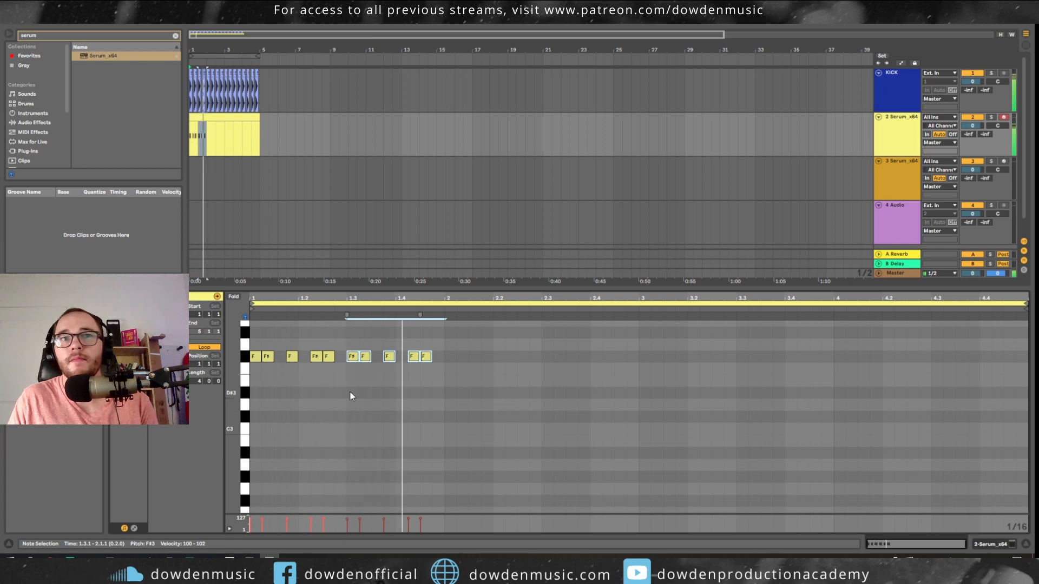
- Duplicate the bar-long F#3 pattern three times to fill the four-bar clip and play it back
key(space)
key(ctrl+a)
key(ctrl+d)
key(ctrl+d)
key(ctrl+d)
click(589, 420)
key(space)
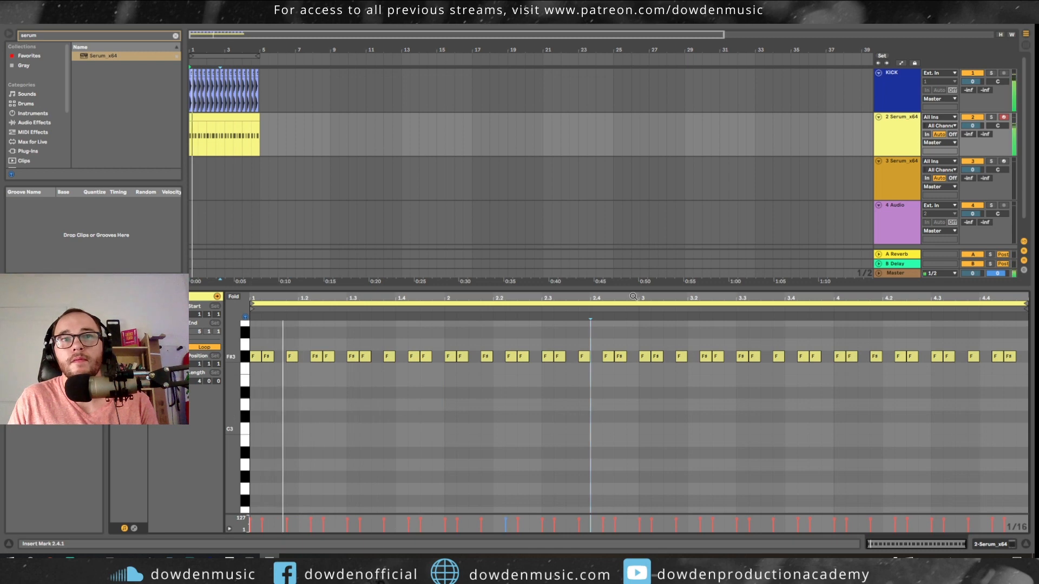
- Reopen the bass track's Serum and set Envelope 1's release to 546 ms
double_click(907, 142)
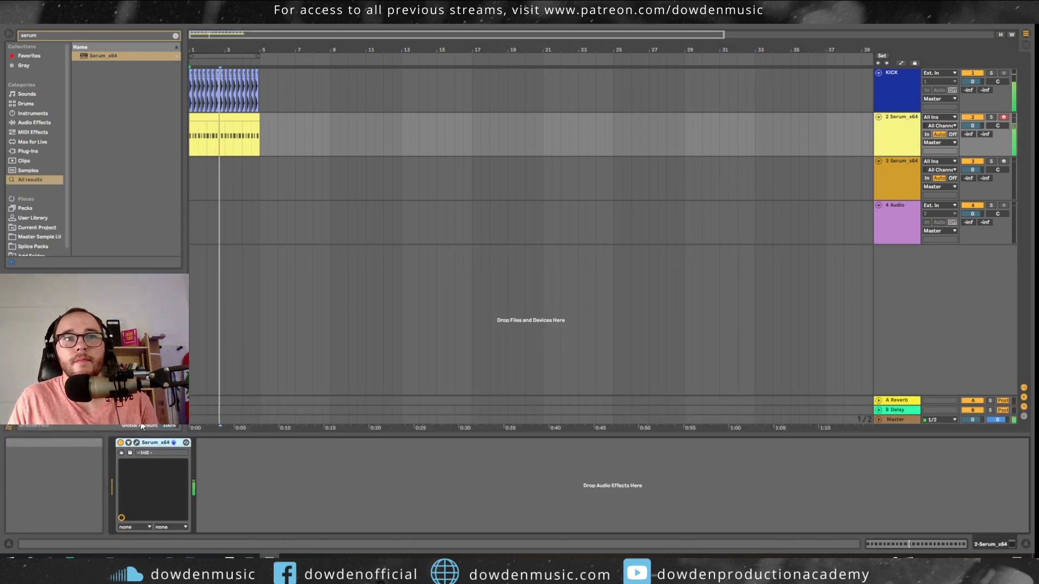
click(137, 443)
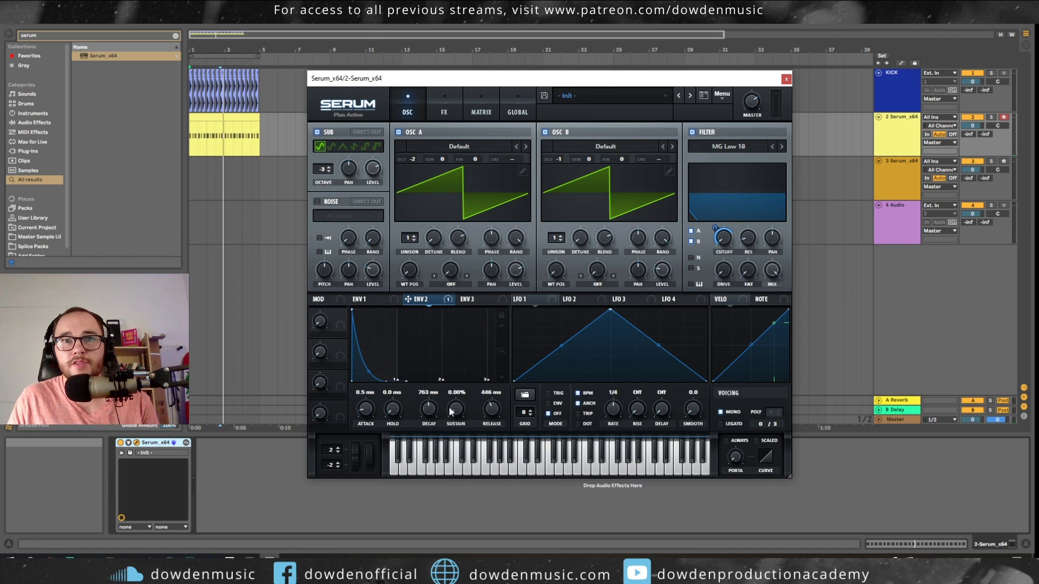
click(364, 299)
drag(494, 409, 499, 415)
key(space)
- Reshape Envelope 2 during playback with a 602 ms decay and 54.82% sustain
mouse_move(724, 243)
click(430, 301)
mouse_move(716, 238)
key(space)
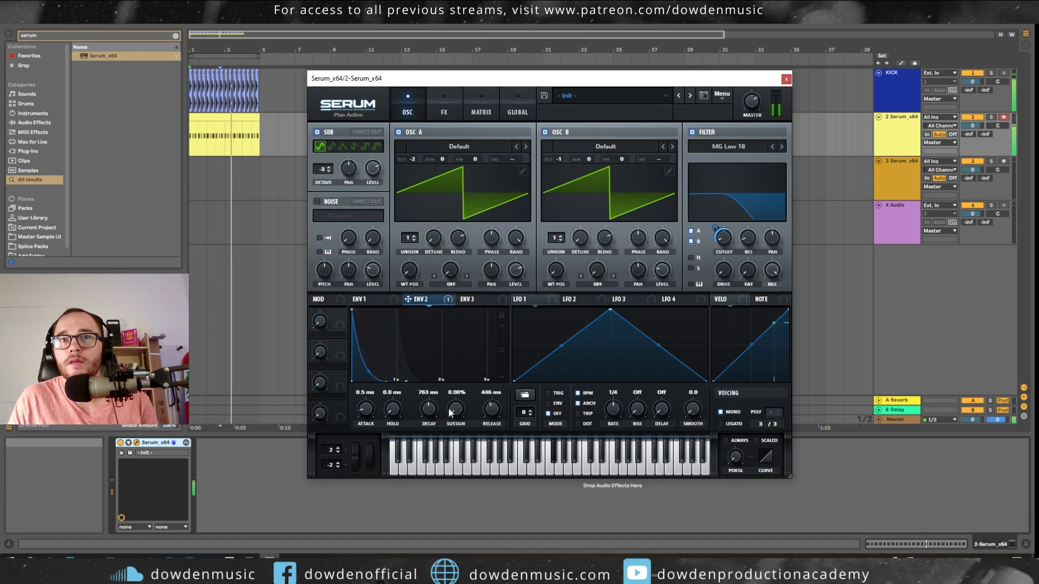
drag(430, 407, 466, 387)
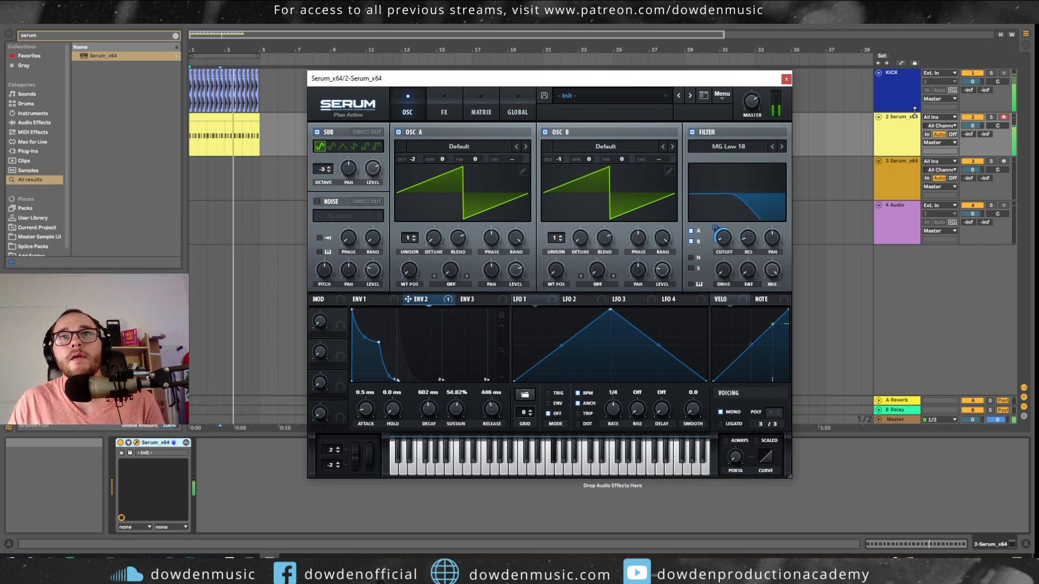
- Duplicate the Serum bass track together with its MIDI clip
drag(669, 78, 649, 72)
click(884, 124)
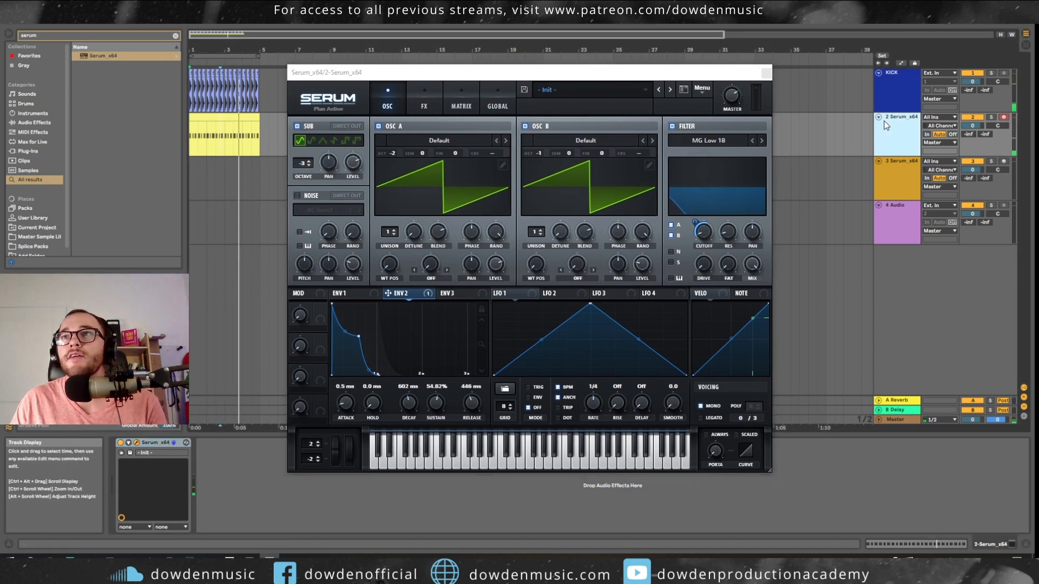
key(ctrl+d)
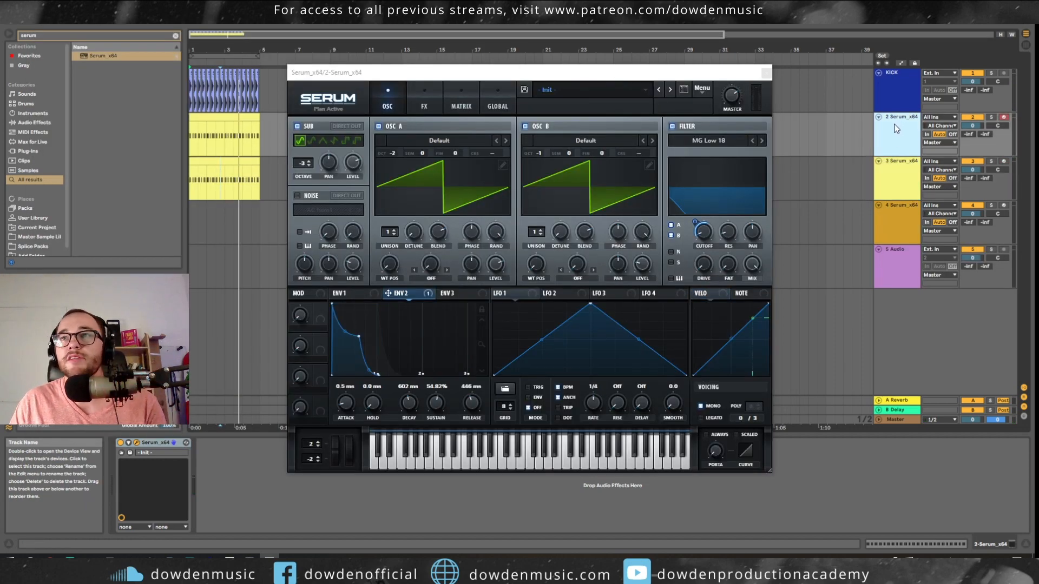
- Rename the original Serum track SUB and its duplicate BASS
click(900, 172)
click(900, 143)
key(ctrl+r)
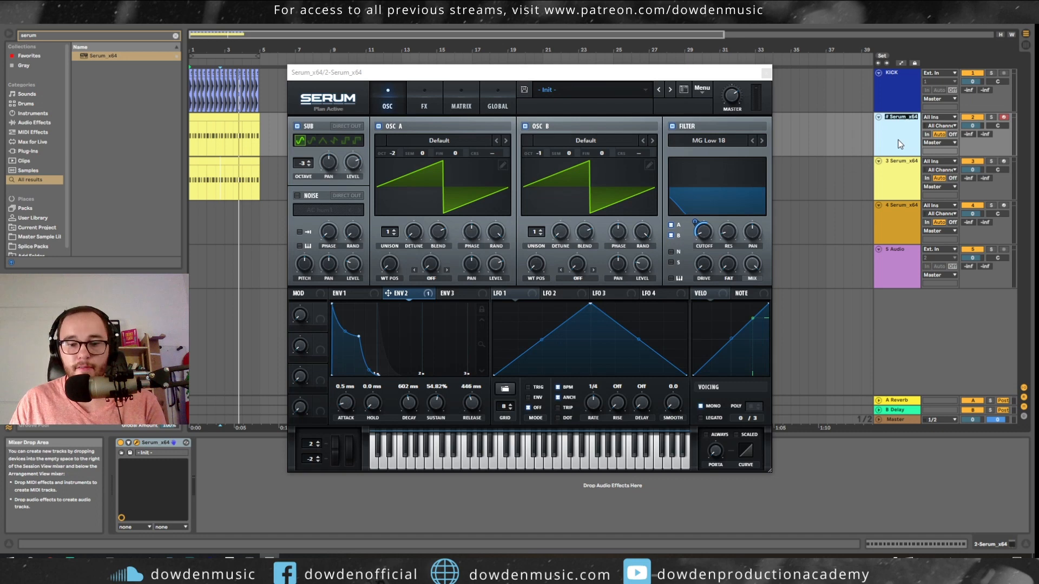
text(SUB)
click(904, 191)
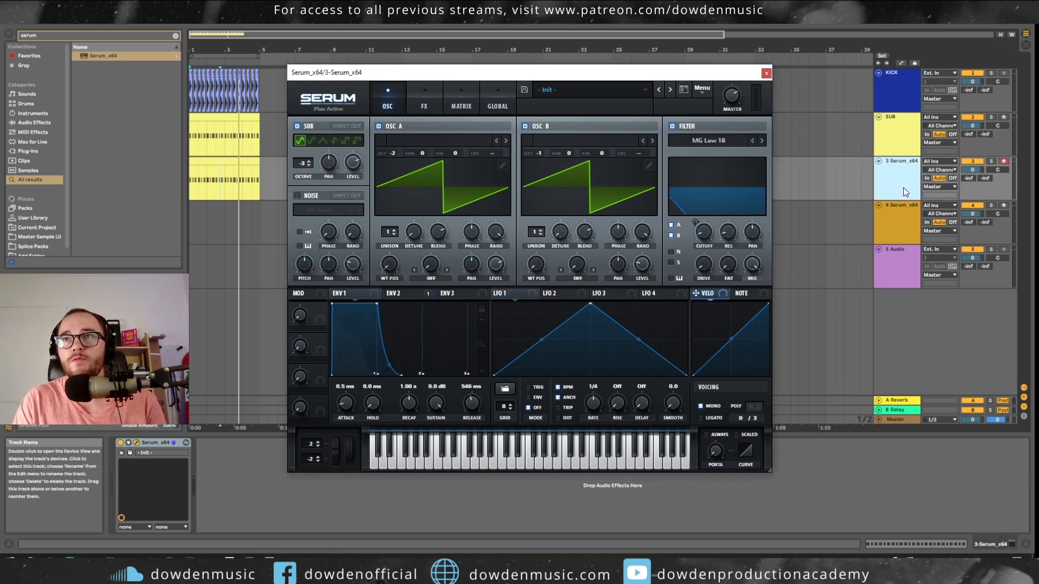
click(907, 193)
text(BASS)
key(Return)
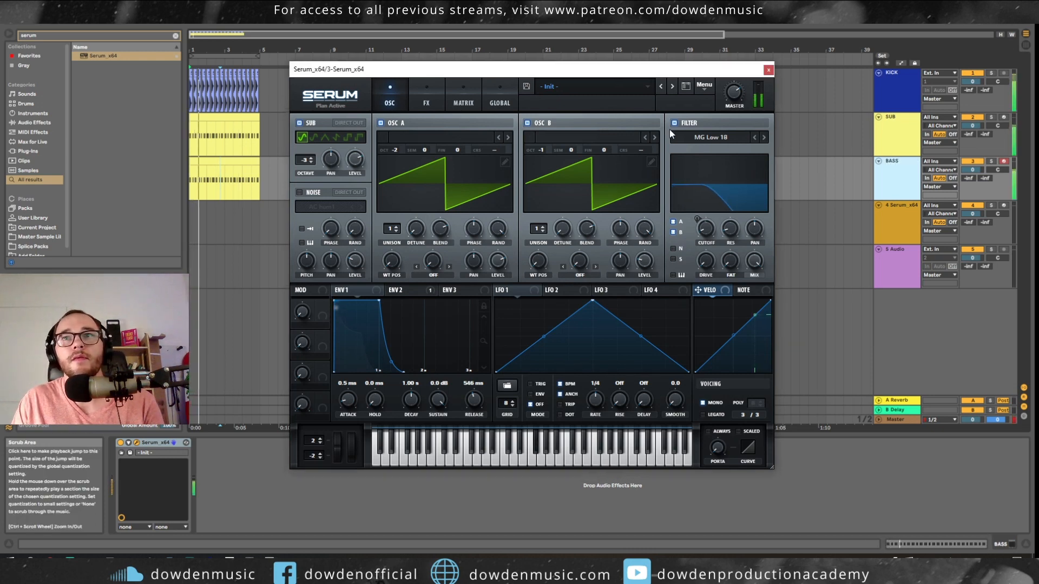
- Solo the BASS track and turn off oscillator B in its Serum
click(992, 162)
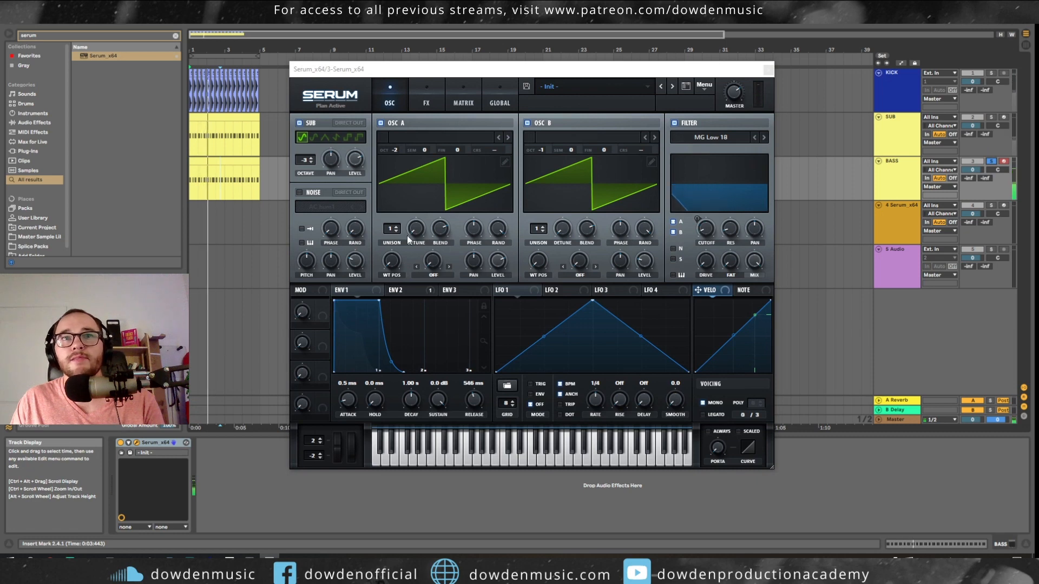
click(527, 122)
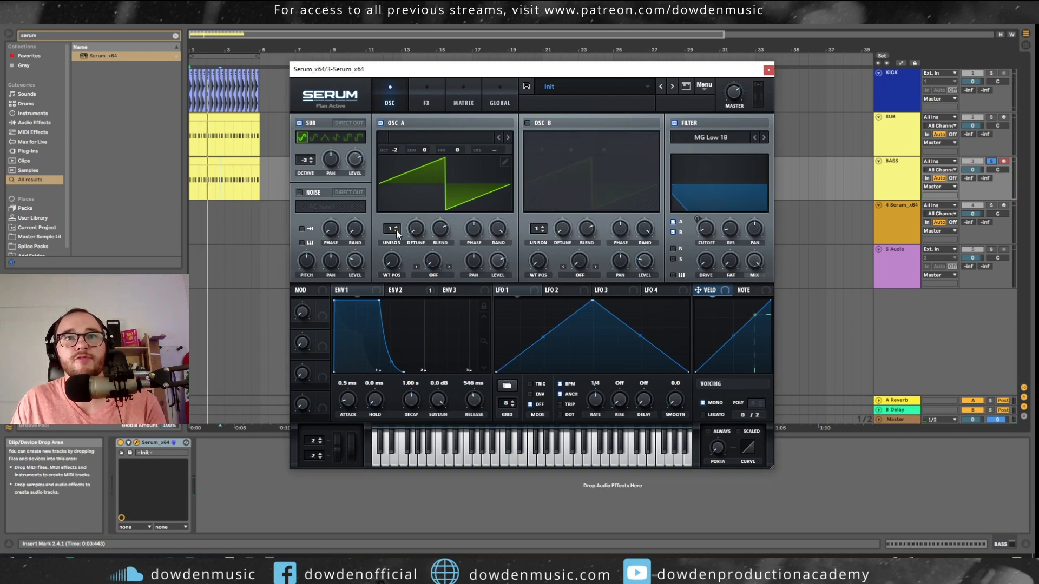
- Set oscillator A in the BASS track's Serum to octave -1 with 5 unison voices, leaving oscillator B off
drag(394, 153, 396, 146)
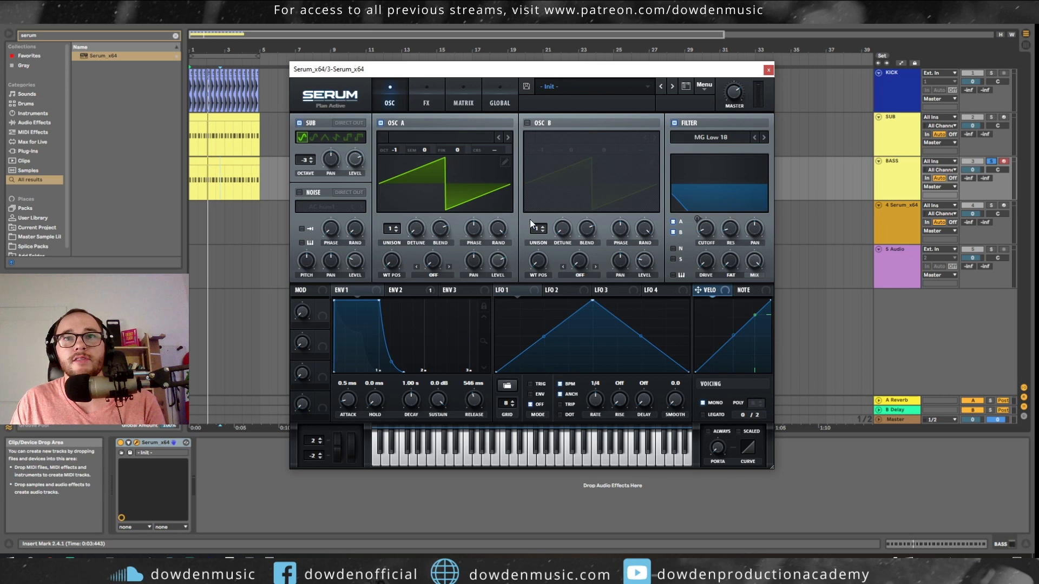
click(527, 124)
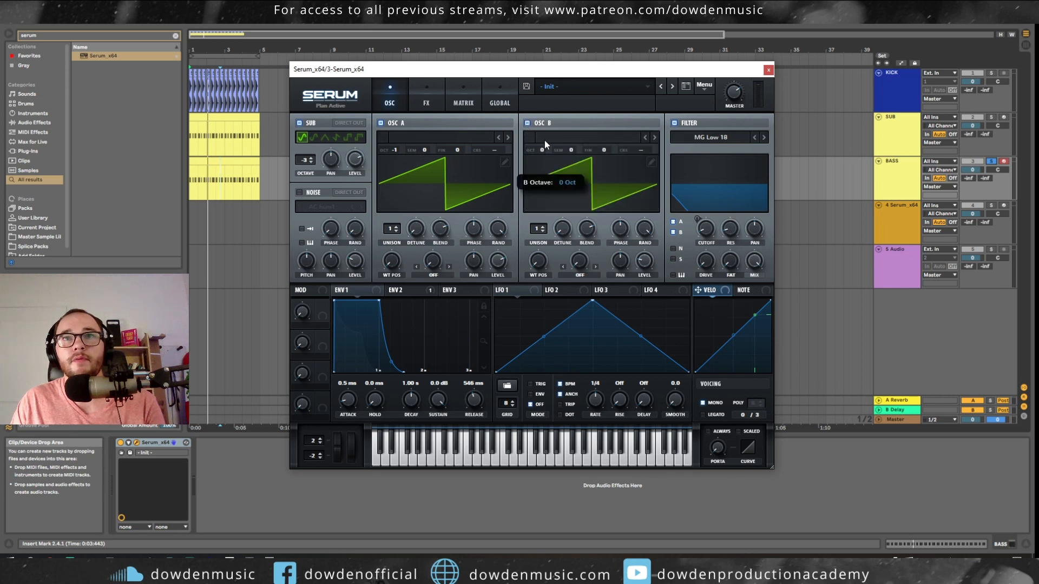
click(528, 123)
drag(395, 229, 404, 225)
scroll(398, 226, up, 3)
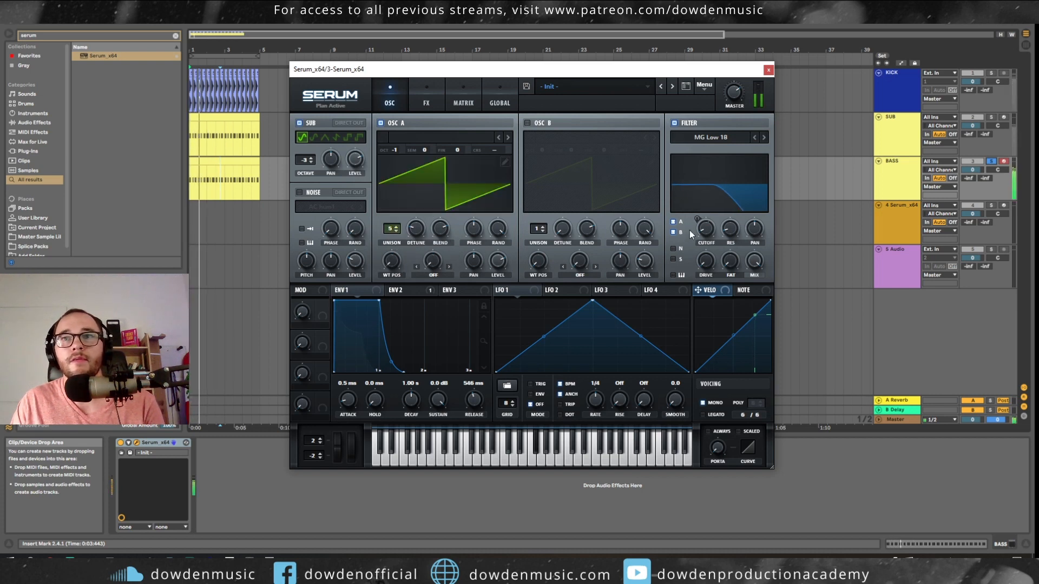
- Adjust the Serum filter's cutoff and change its type to MG Low 6 during playback
mouse_move(707, 231)
mouse_down()
mouse_move(710, 201)
mouse_move(707, 212)
mouse_up()
click(754, 138)
click(753, 138)
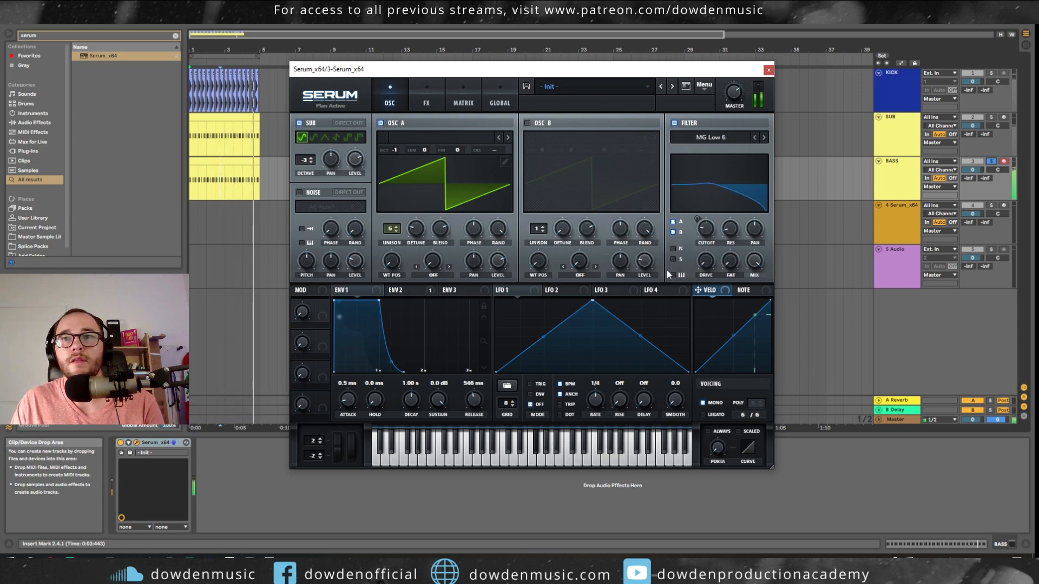
- Compare with the SUB track's Serum, then set oscillator A to octave -2 and turn off the sub oscillator in BASS
click(900, 119)
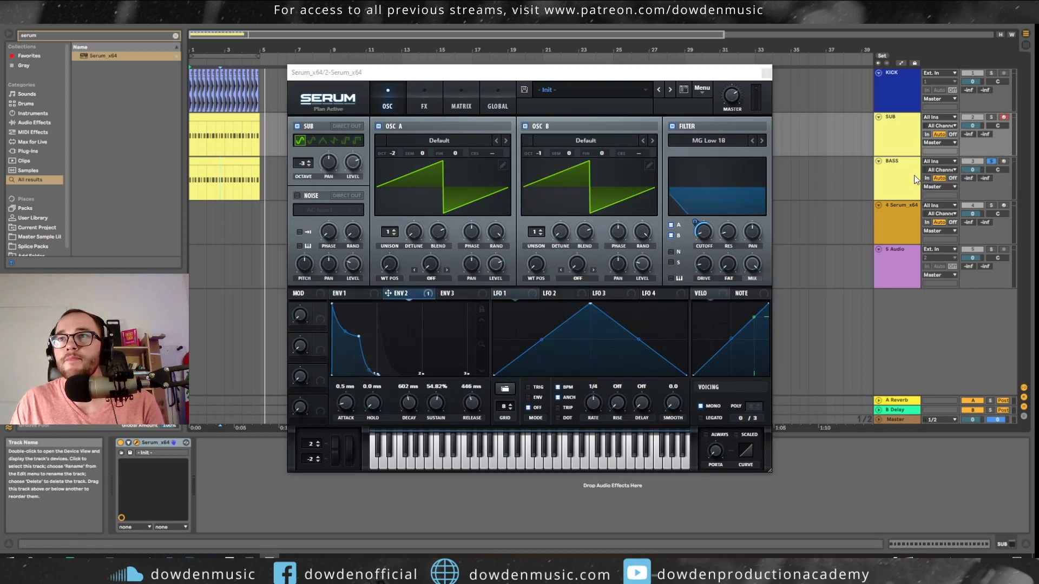
click(898, 173)
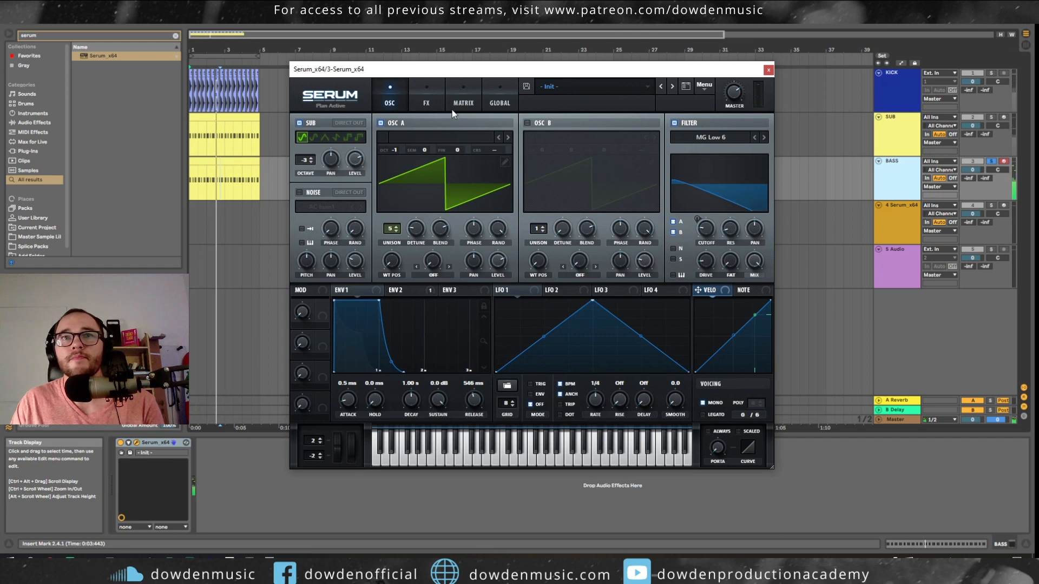
drag(396, 146, 396, 153)
key(space)
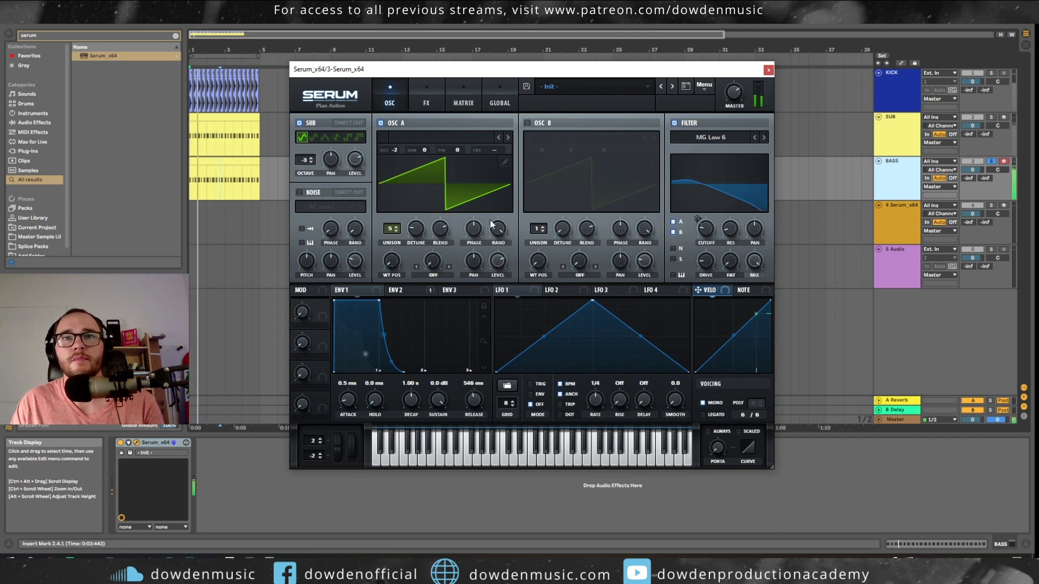
click(674, 231)
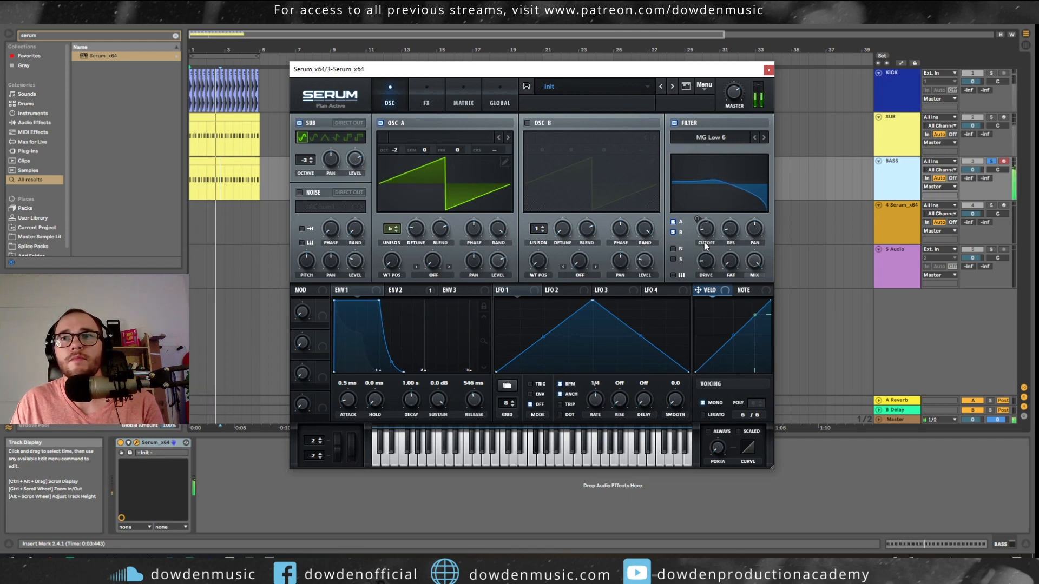
click(299, 123)
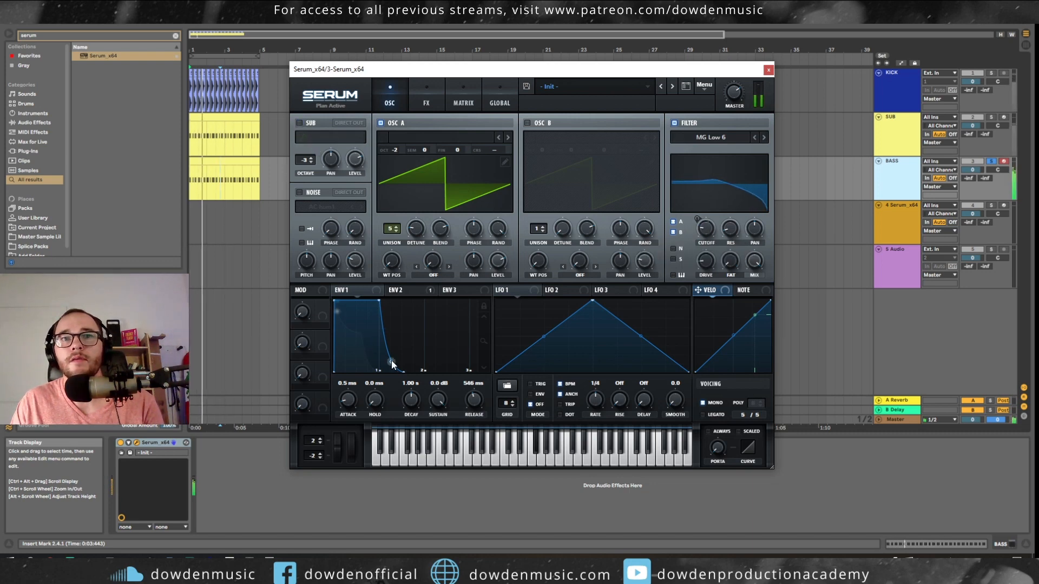
- Reshape Envelope 1 with a 324 ms decay and -5.5 dB sustain
drag(412, 399, 414, 405)
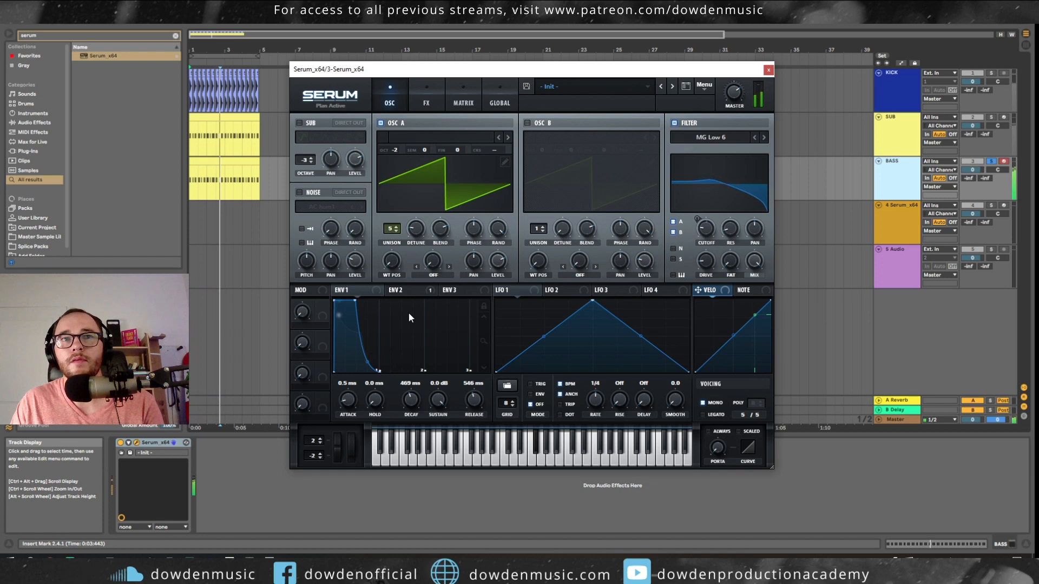
click(403, 290)
click(368, 291)
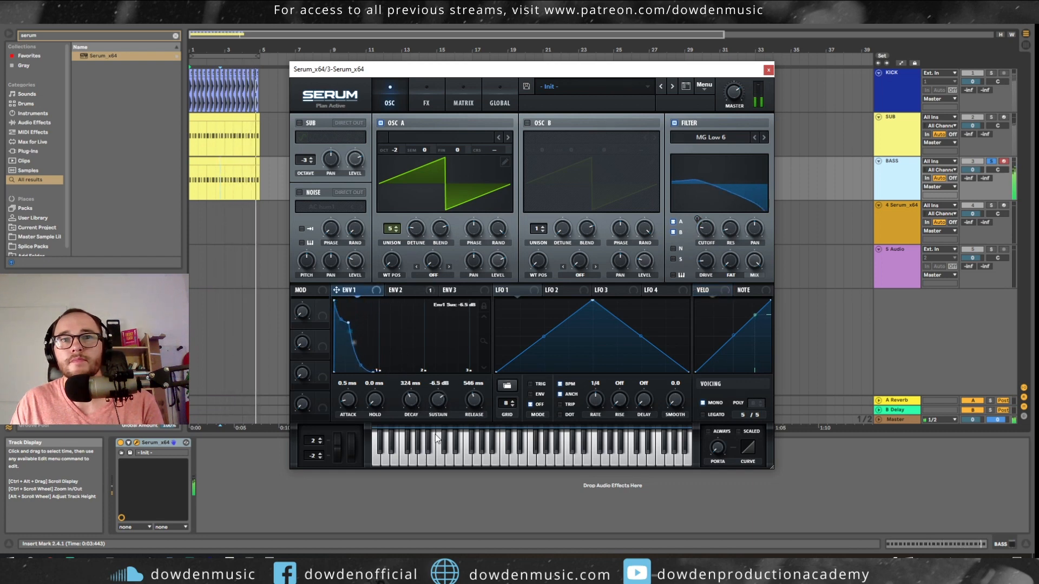
drag(441, 401, 442, 403)
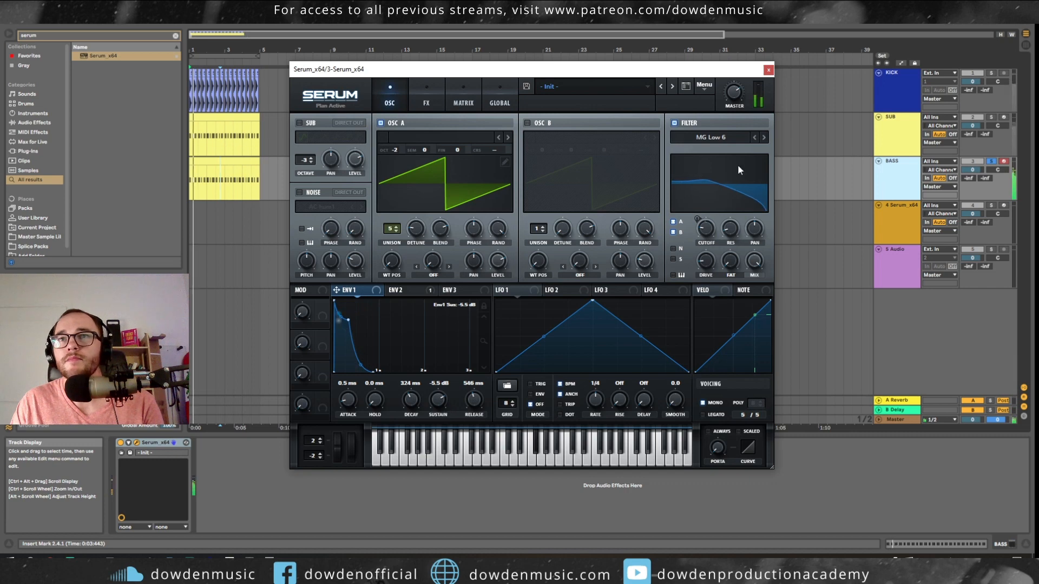
- Turn on oscillator B with 3 unison voices and raise its pitch by 7 semitones
click(527, 122)
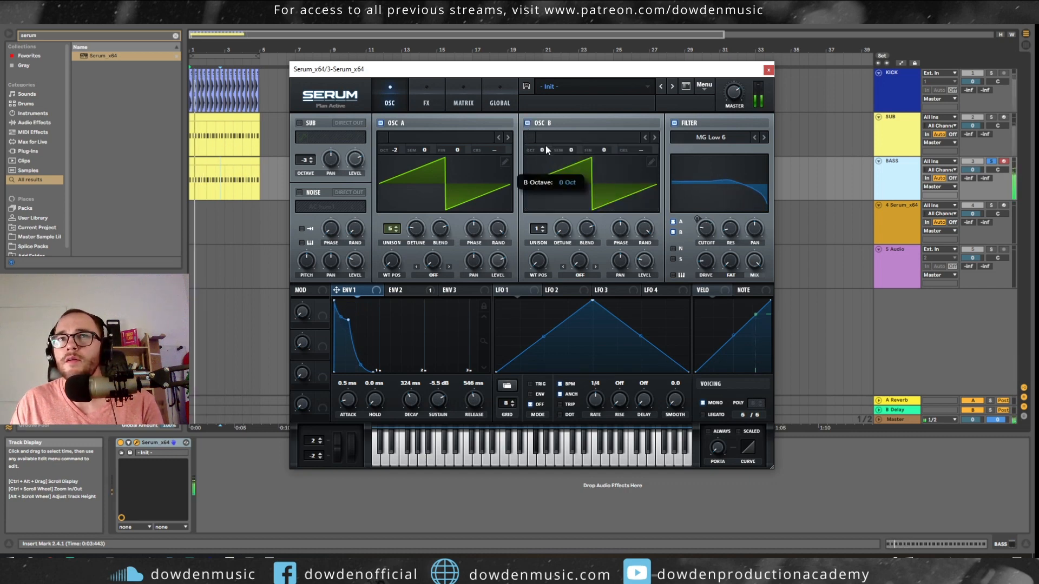
click(543, 227)
click(543, 228)
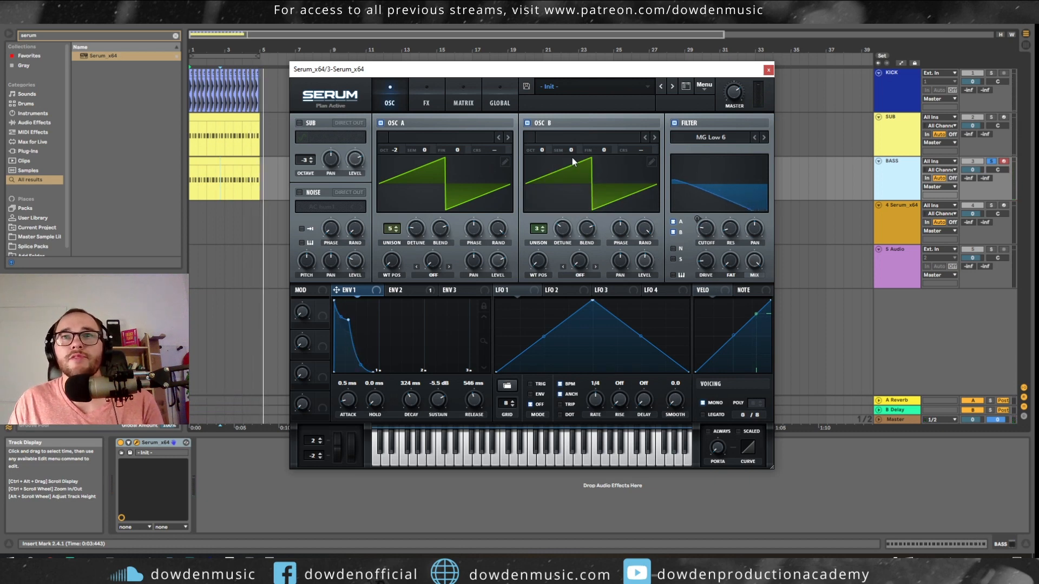
drag(572, 150, 588, 128)
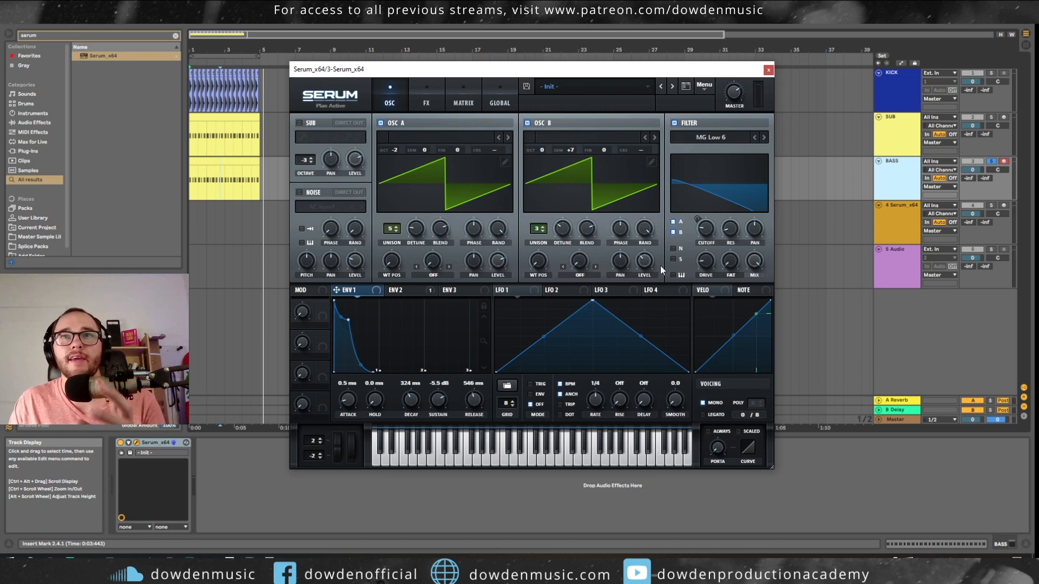
- Lower oscillator B's level to about 29% and set the filter cutoff to about 33 Hz during playback
drag(627, 71, 577, 95)
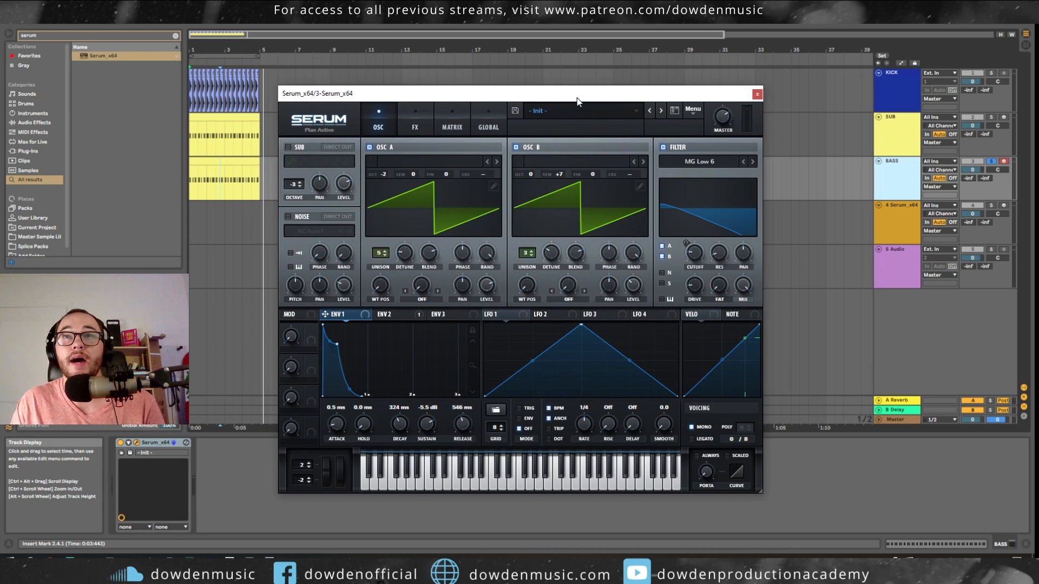
key(space)
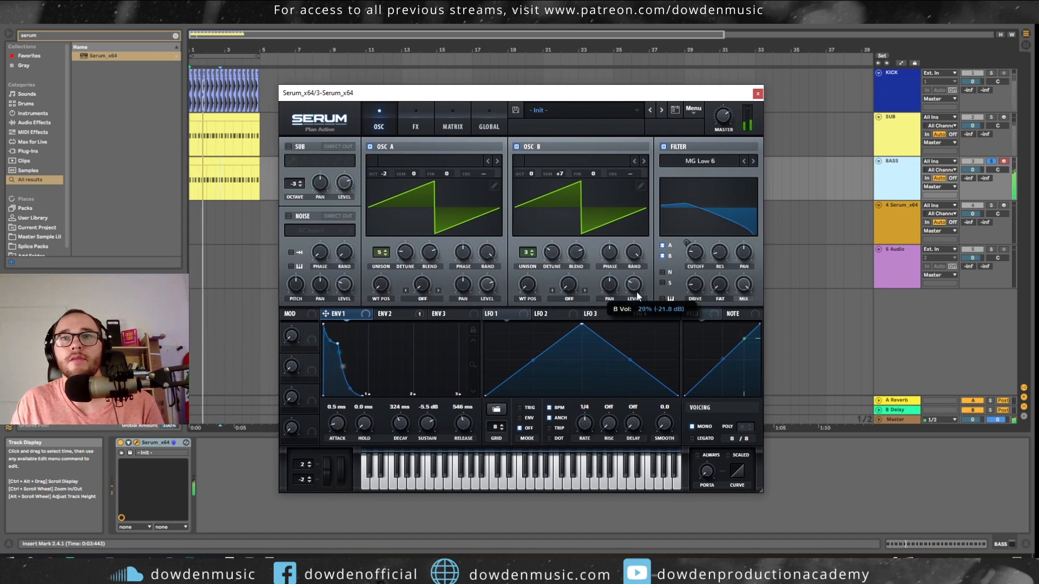
mouse_move(636, 278)
drag(715, 254, 707, 279)
mouse_move(701, 253)
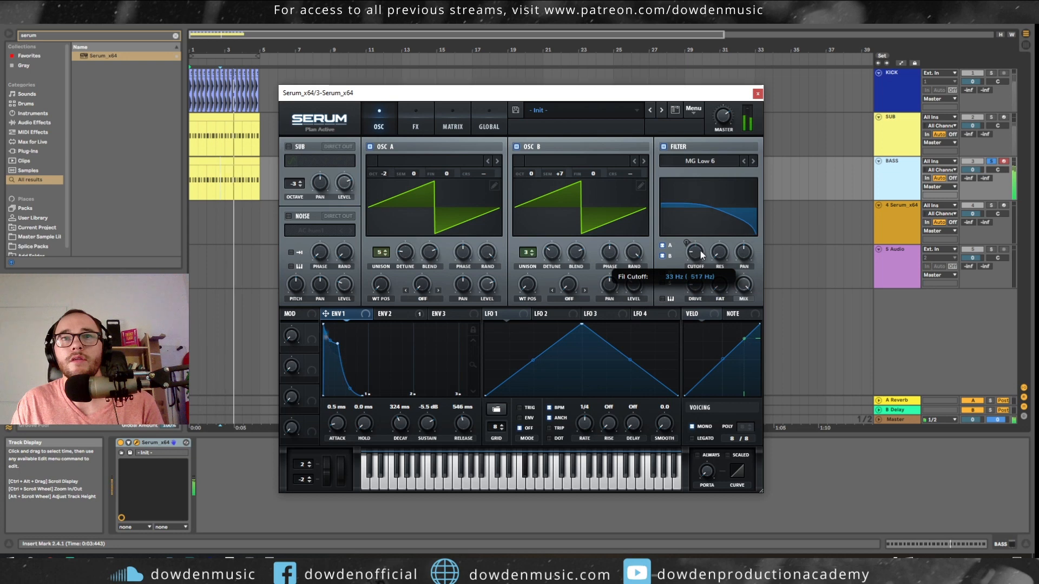
- Set oscillator B to octave -1 and 0 semitones, and fine-tune the filter cutoff while listening
drag(535, 175, 532, 183)
click(662, 246)
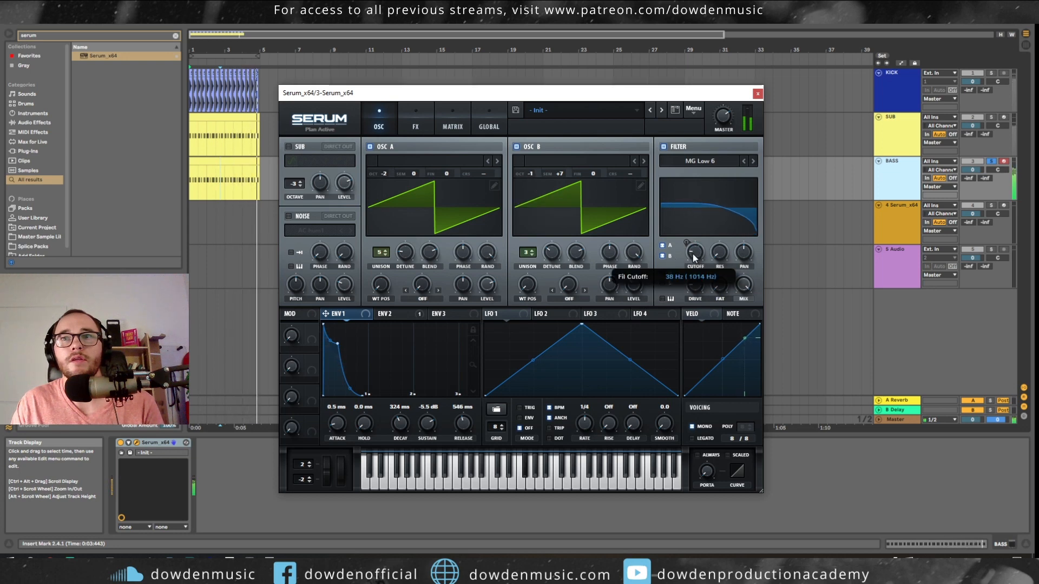
drag(640, 272, 641, 269)
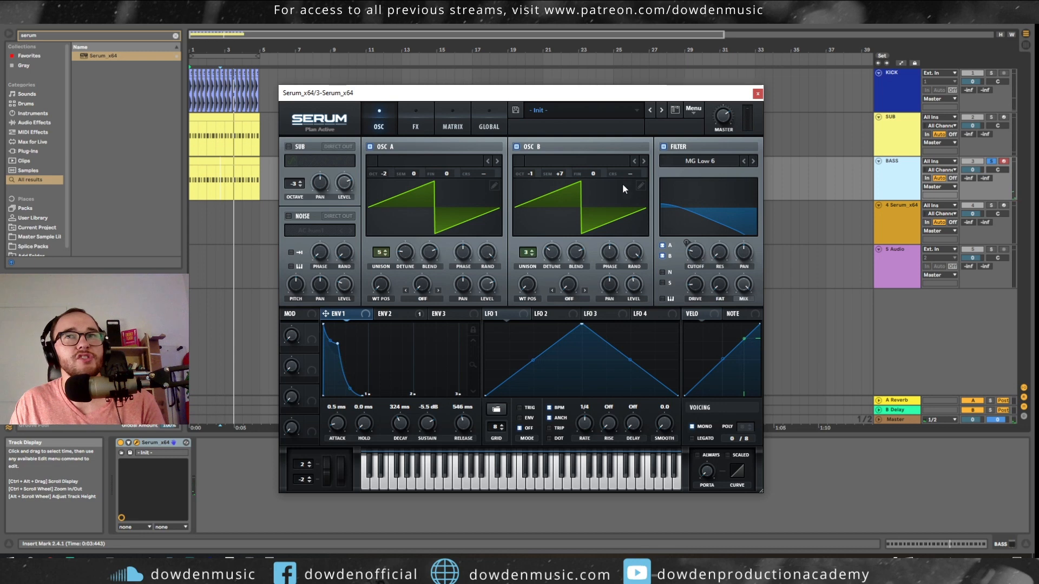
drag(622, 93, 645, 79)
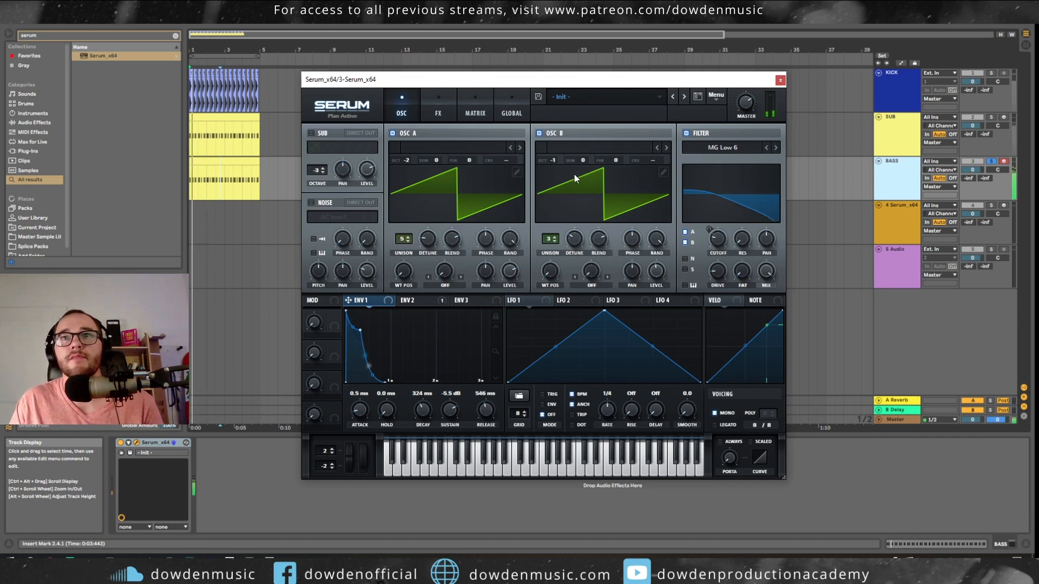
key(space)
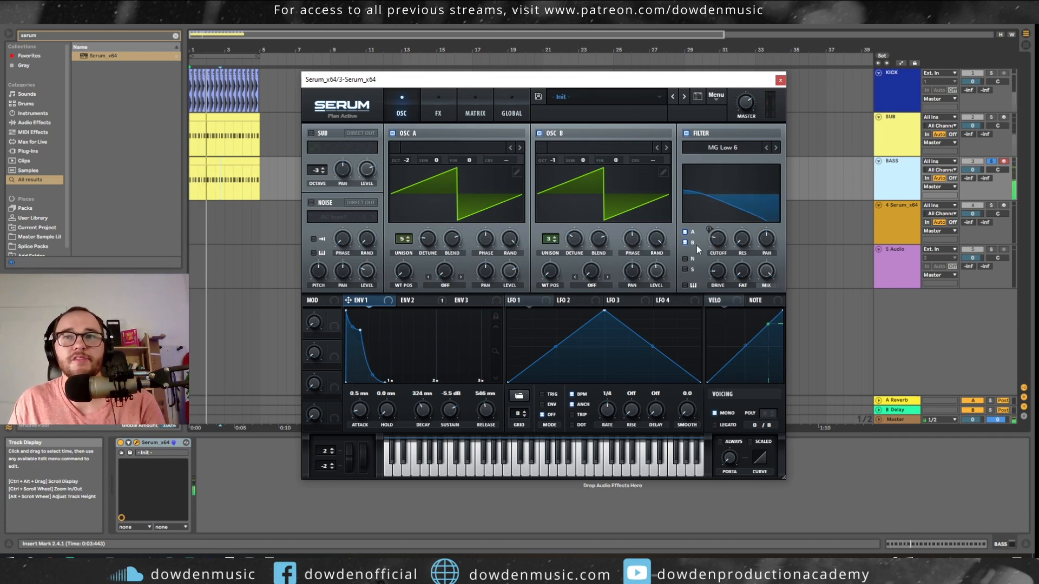
- Enable Serum's Tube distortion effect on the BASS sound and listen to it during playback
click(422, 112)
click(315, 152)
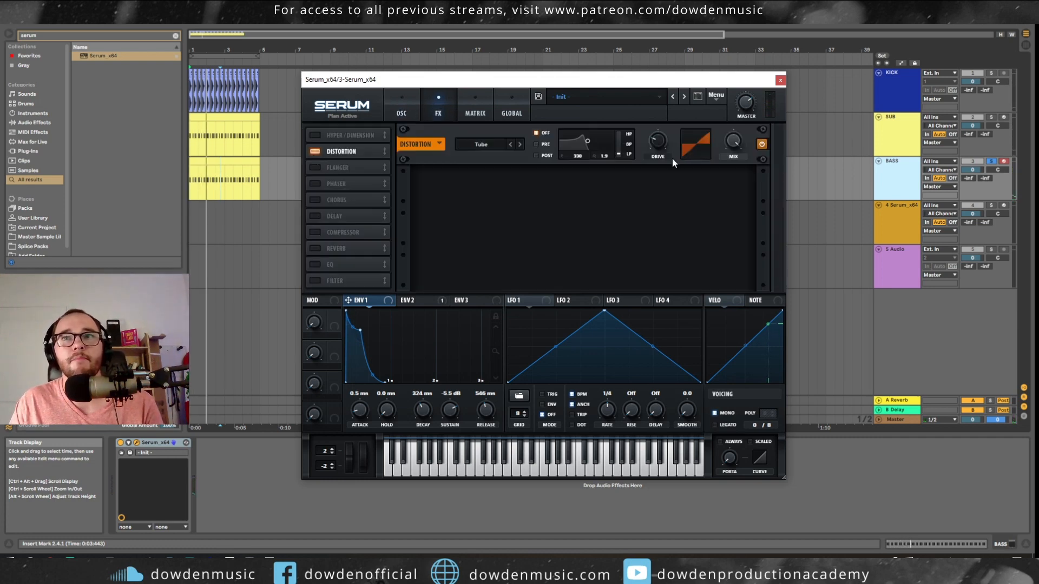
key(space)
mouse_move(709, 206)
mouse_down()
mouse_move(705, 233)
mouse_move(716, 217)
mouse_up()
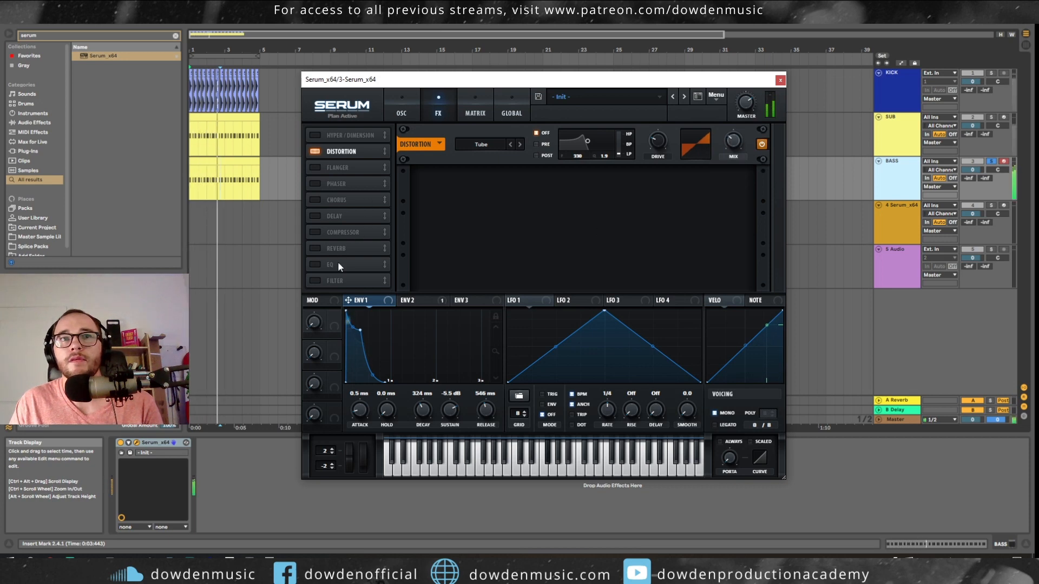
- Add Serum's filter effect after the distortion, set its type to High 24, and play the bass
click(315, 280)
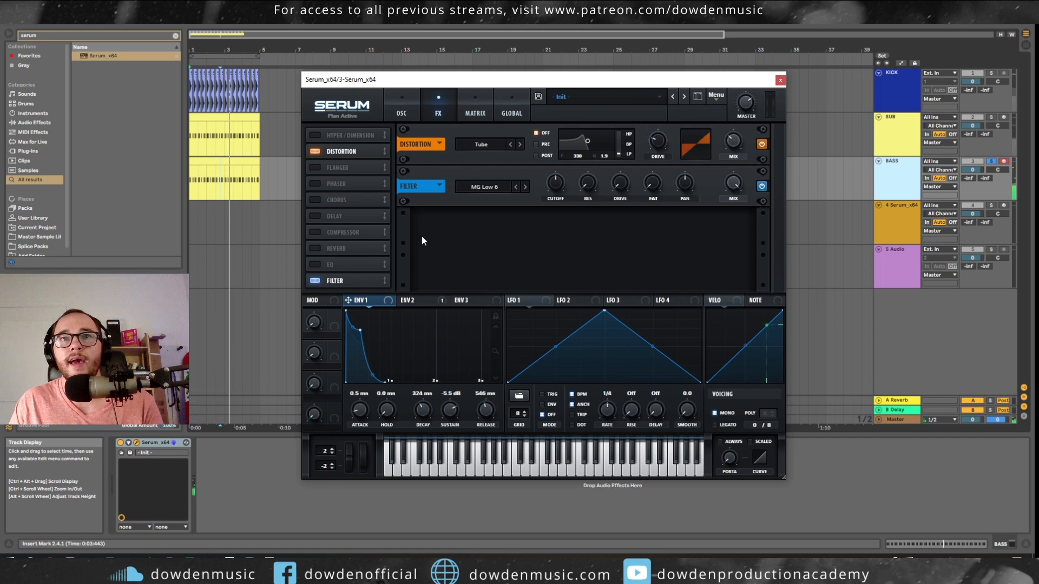
click(495, 187)
mouse_move(489, 200)
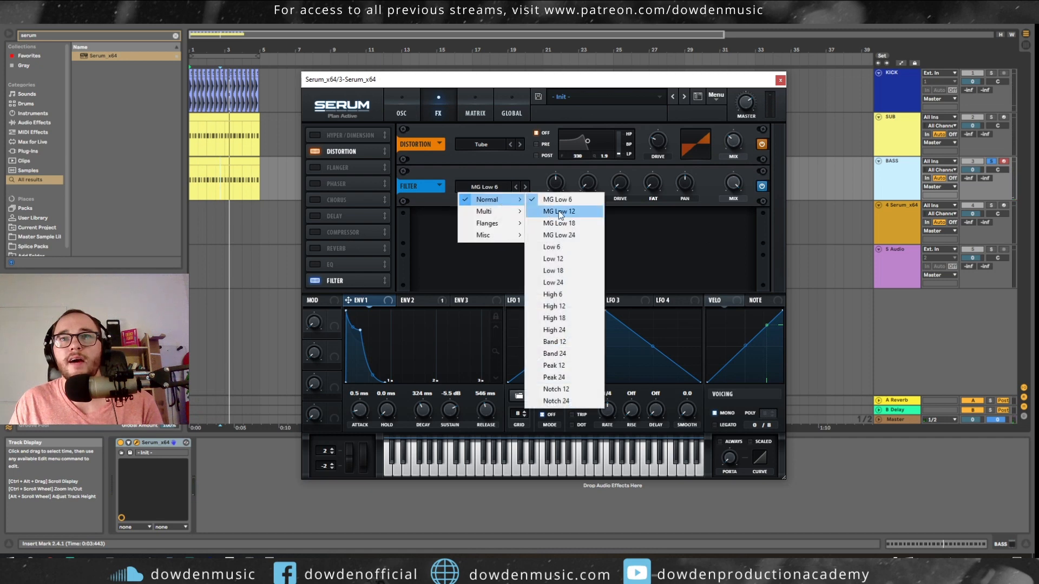
click(561, 330)
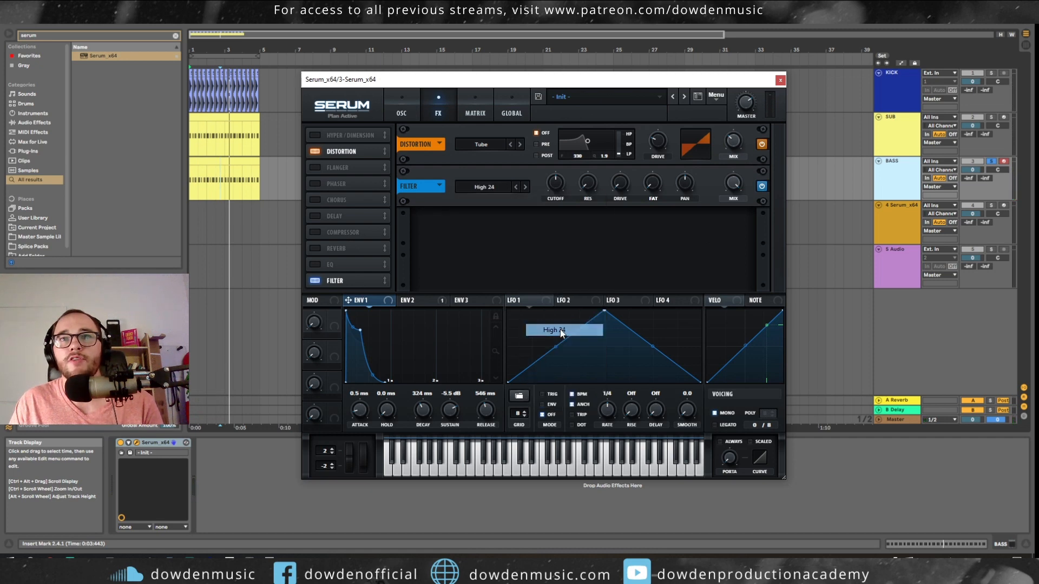
key(space)
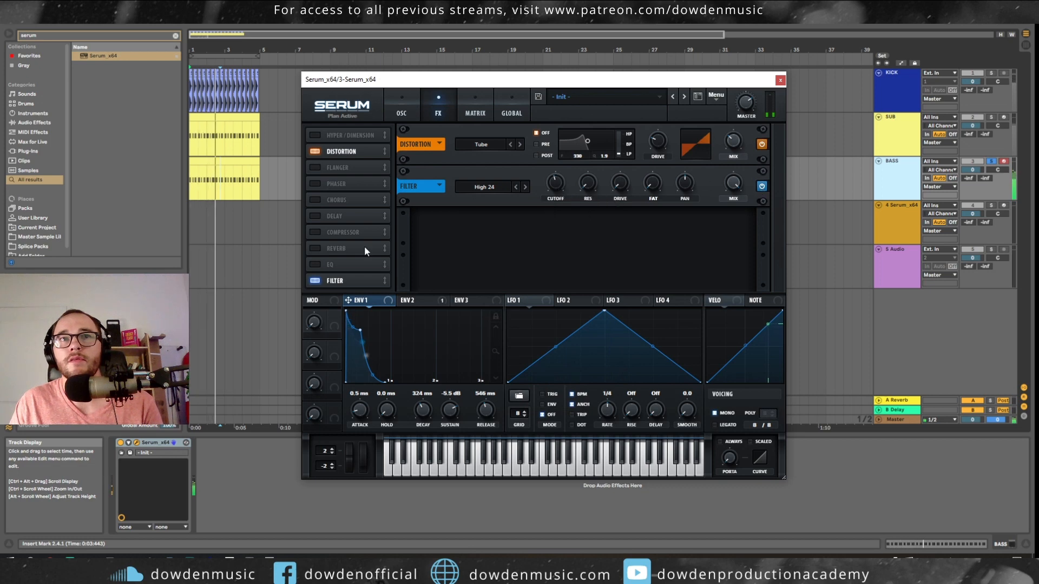
- Bring up Envelope 2 and adjust its modulation of the main filter's cutoff during playback
click(410, 108)
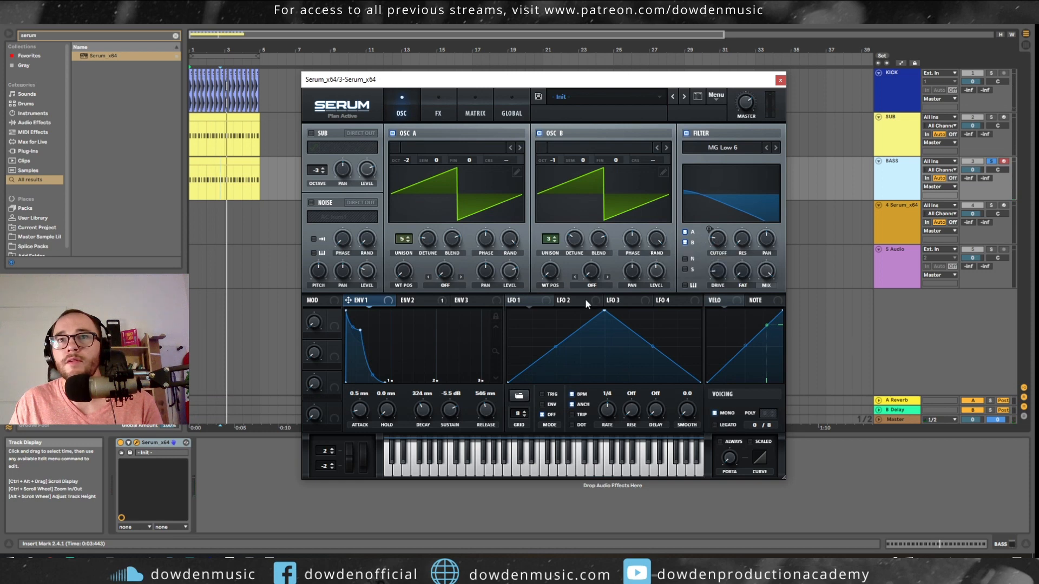
drag(402, 302, 717, 241)
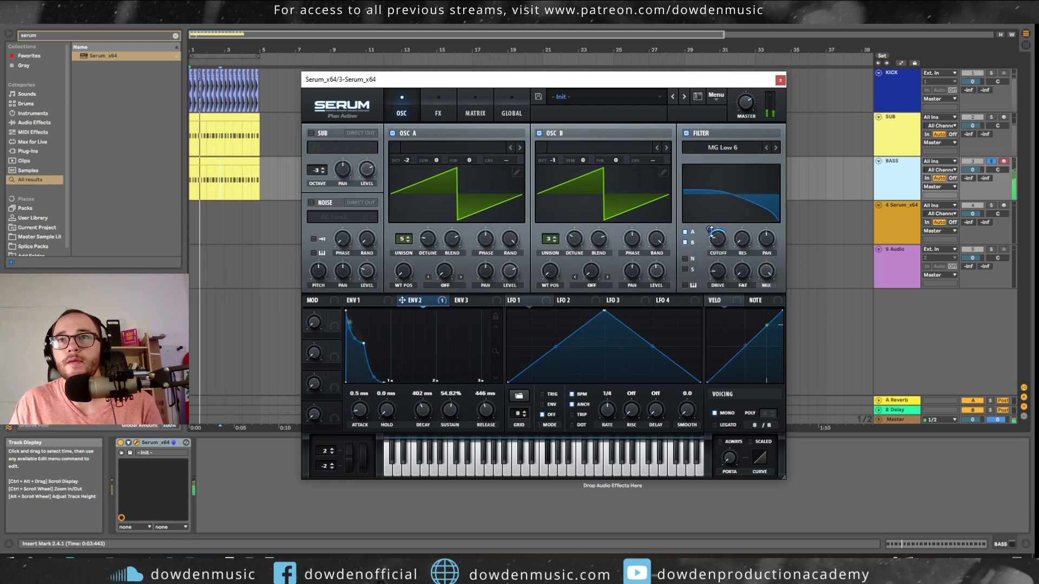
click(429, 103)
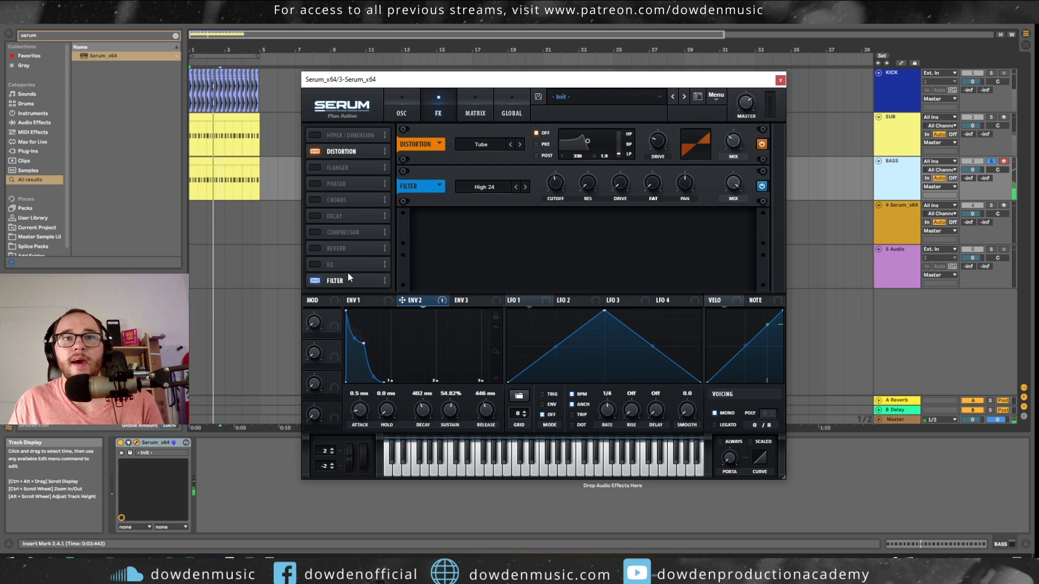
- Search the browser for Echo, add it after Serum on the BASS track, and close the Serum window
key(ctrl+f)
text(eho)
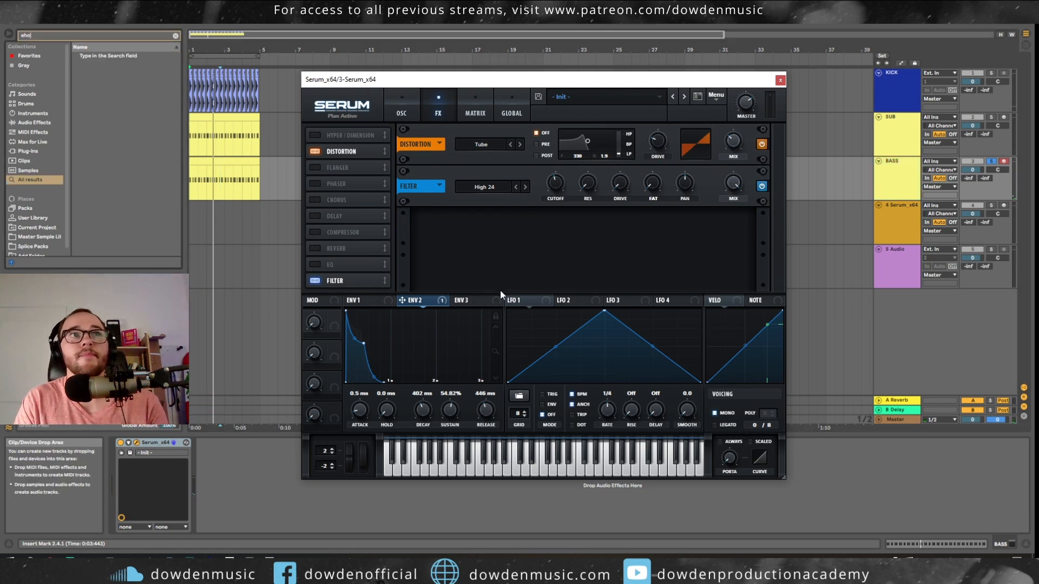
text(echo)
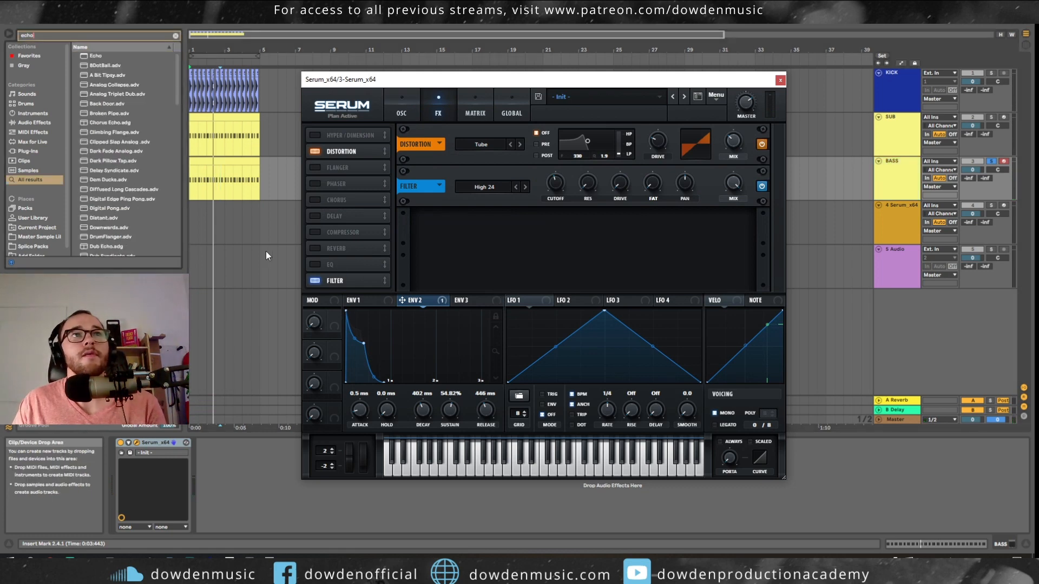
drag(96, 57, 422, 512)
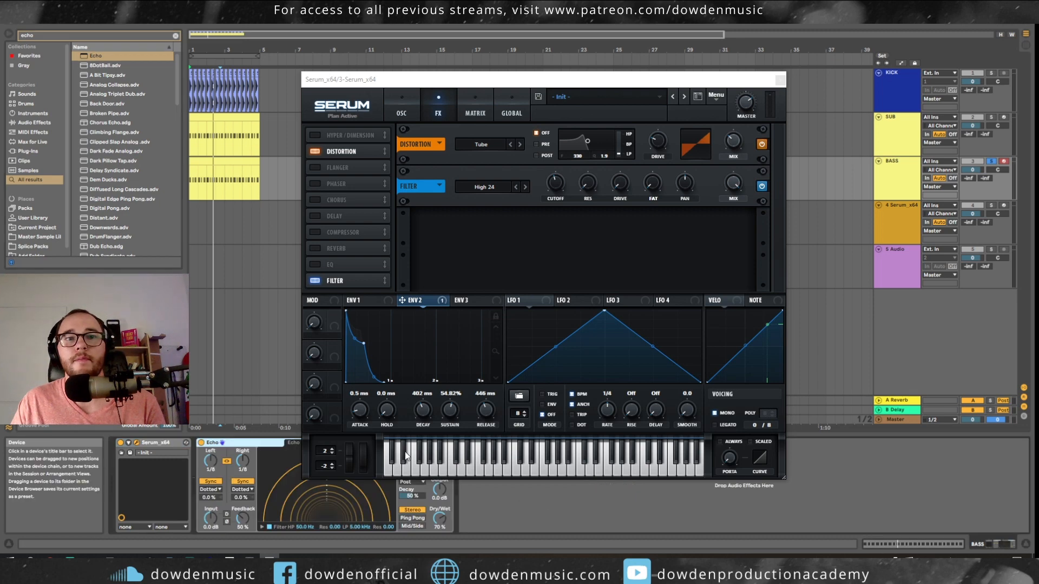
click(780, 79)
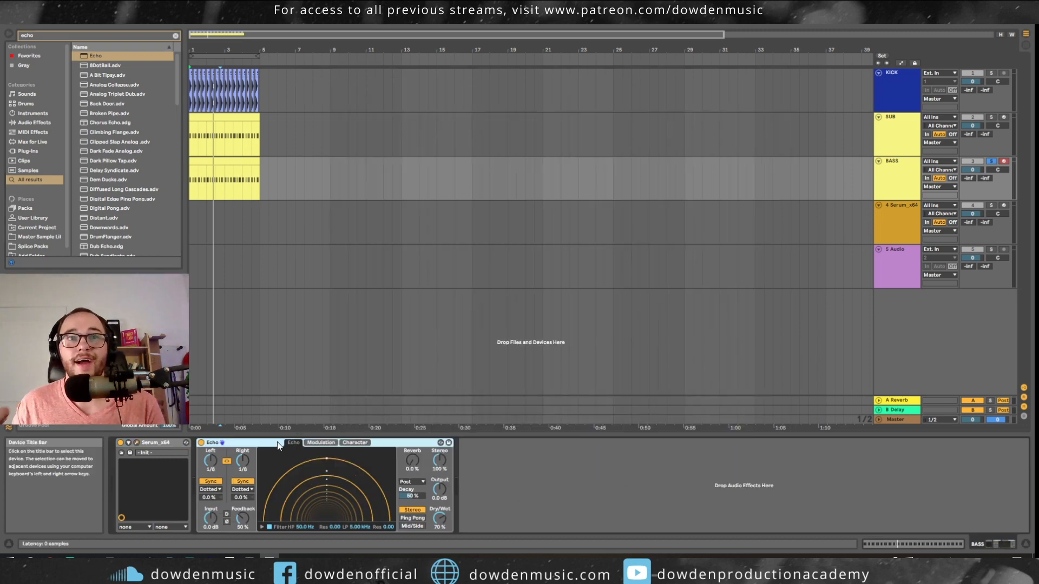
- Search the browser for EQ, add EQ Eight after Echo on the BASS track, and set its mode to M/S
key(ctrl+f)
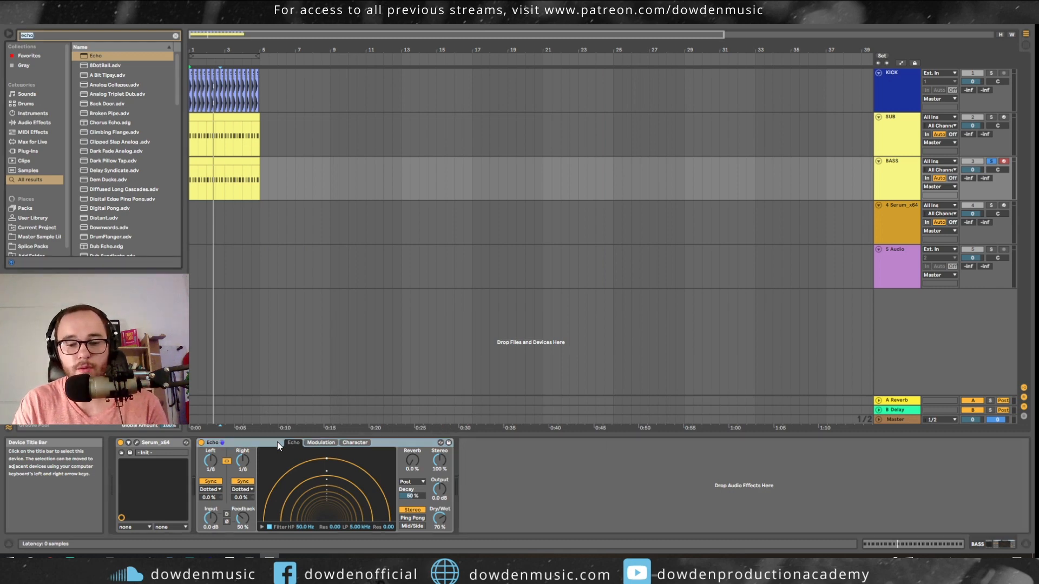
text(eq)
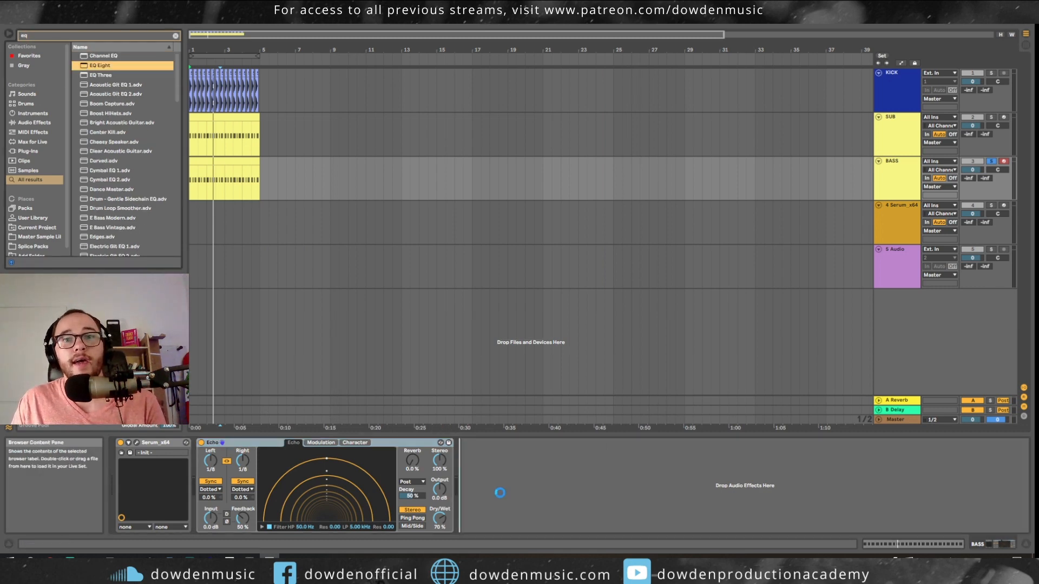
drag(500, 492, 703, 493)
click(687, 495)
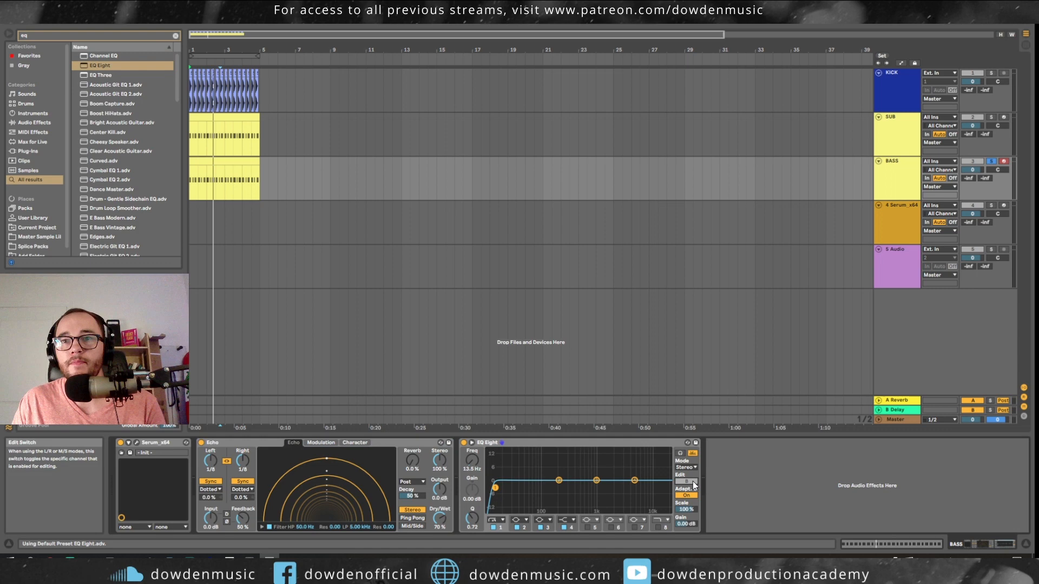
click(685, 467)
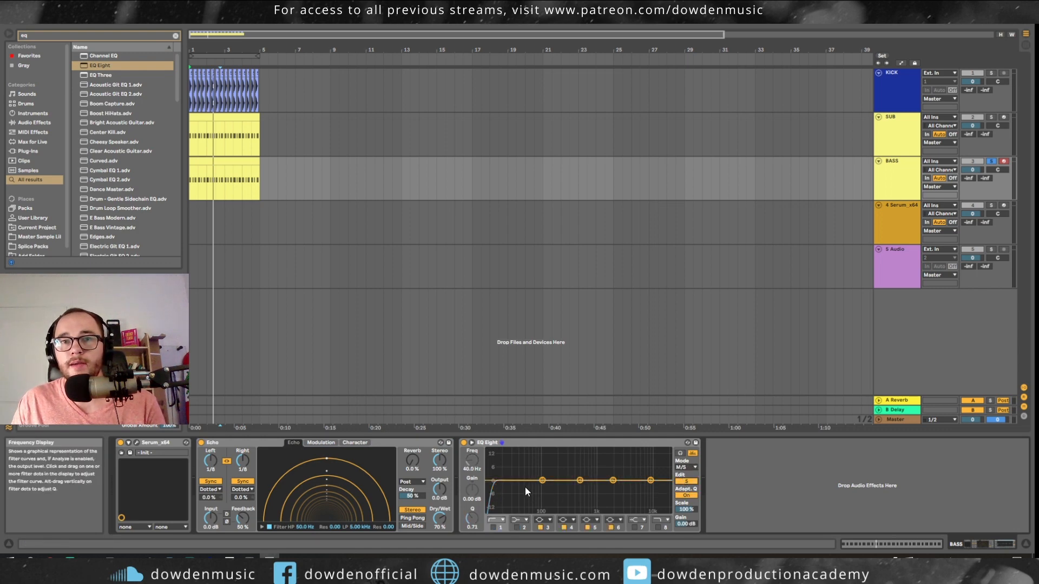
- During playback, raise the side channel's low cut to about 681 Hz and boost its highs by 5.33 dB at 10.9 kHz
key(space)
drag(520, 489, 587, 486)
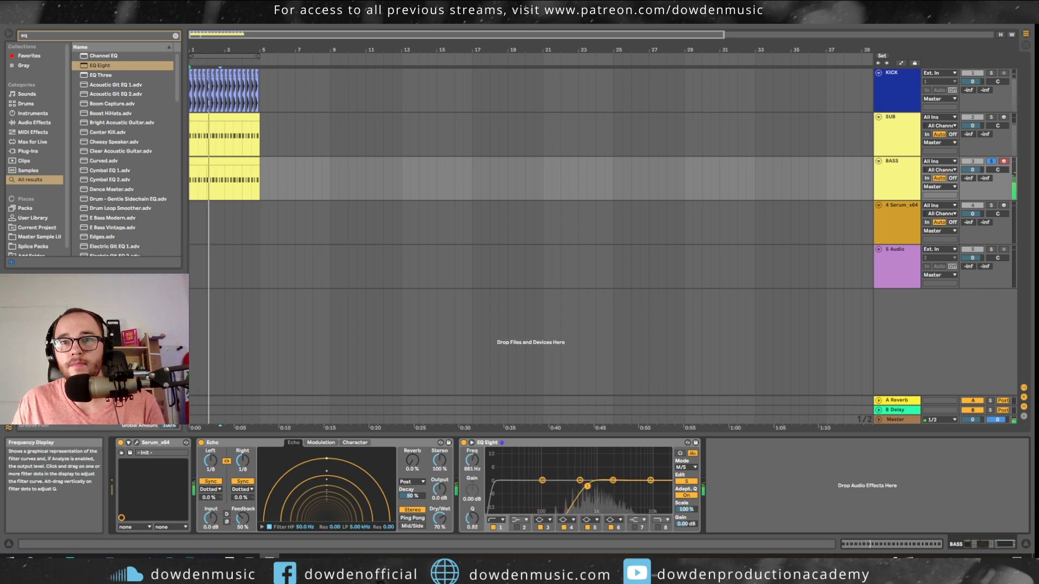
drag(650, 481, 653, 474)
- Check the EQ's mid curve, return to editing the side channel, and lower Echo's Dry/Wet to about 29% while listening
click(686, 481)
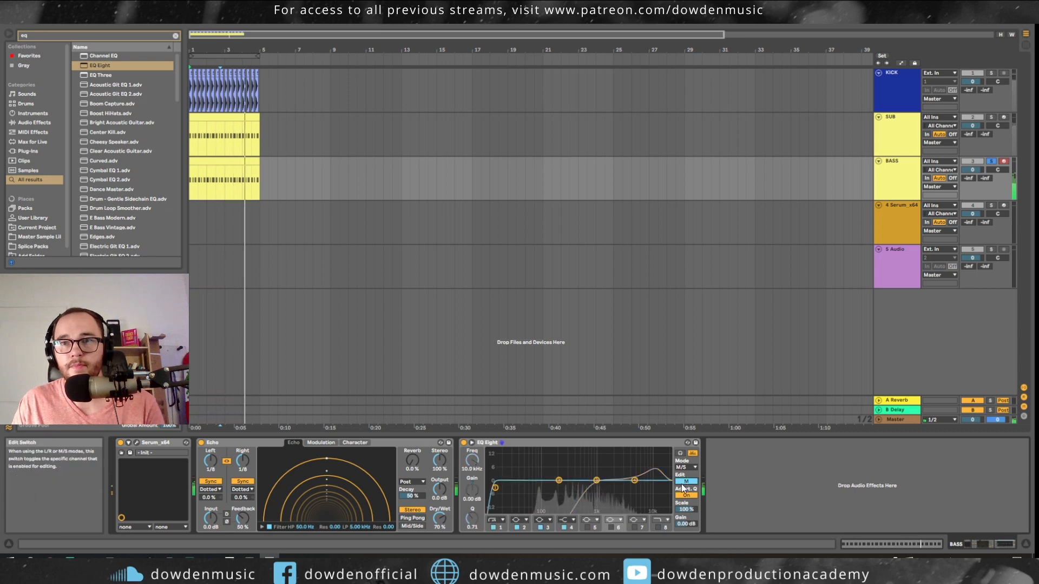
click(686, 481)
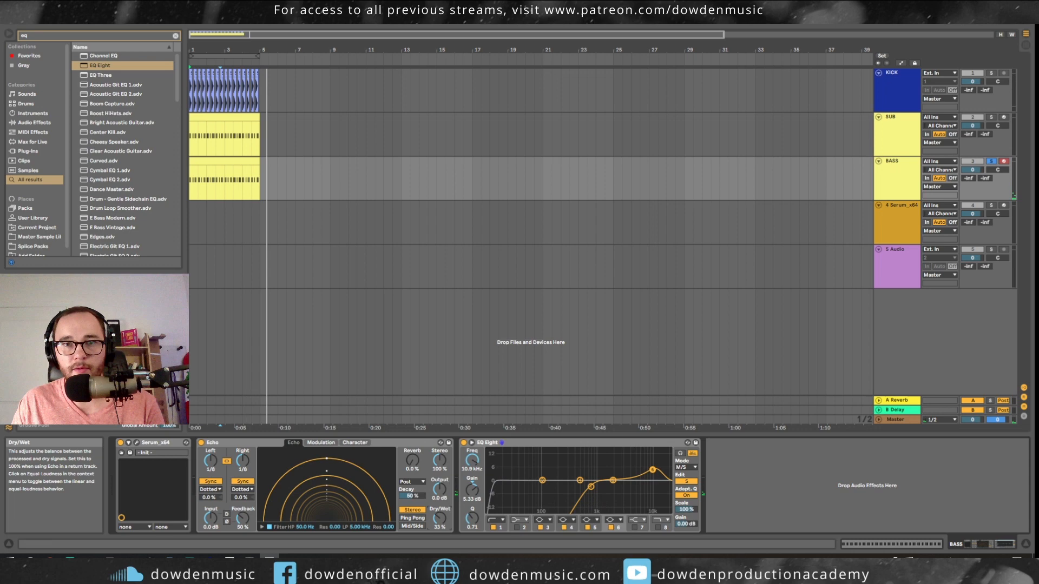
key(space)
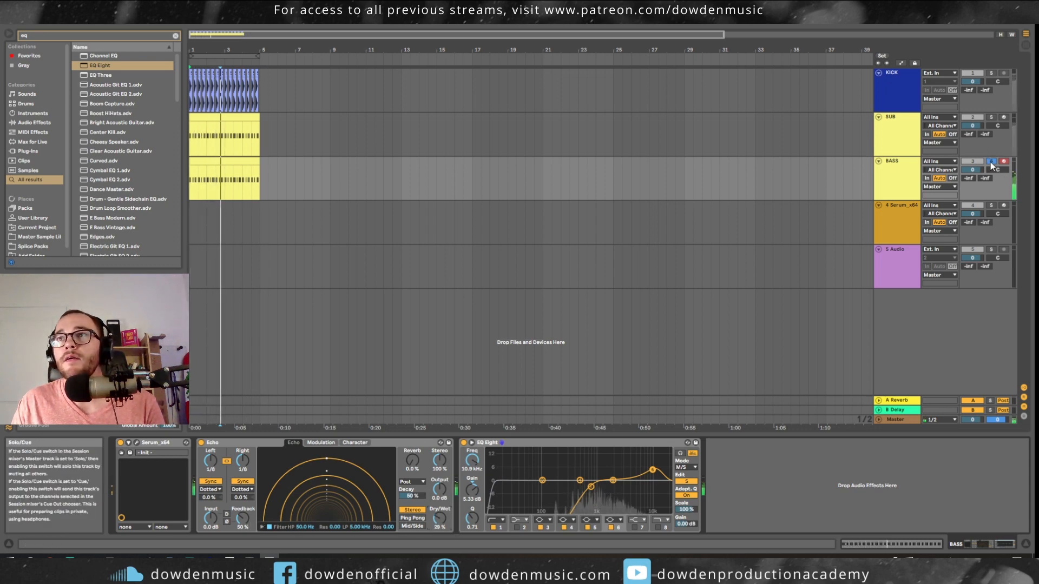
- Add the SUB track and then the KICK track to the soloed BASS, playing each combination
ctrl+click(992, 117)
key(space)
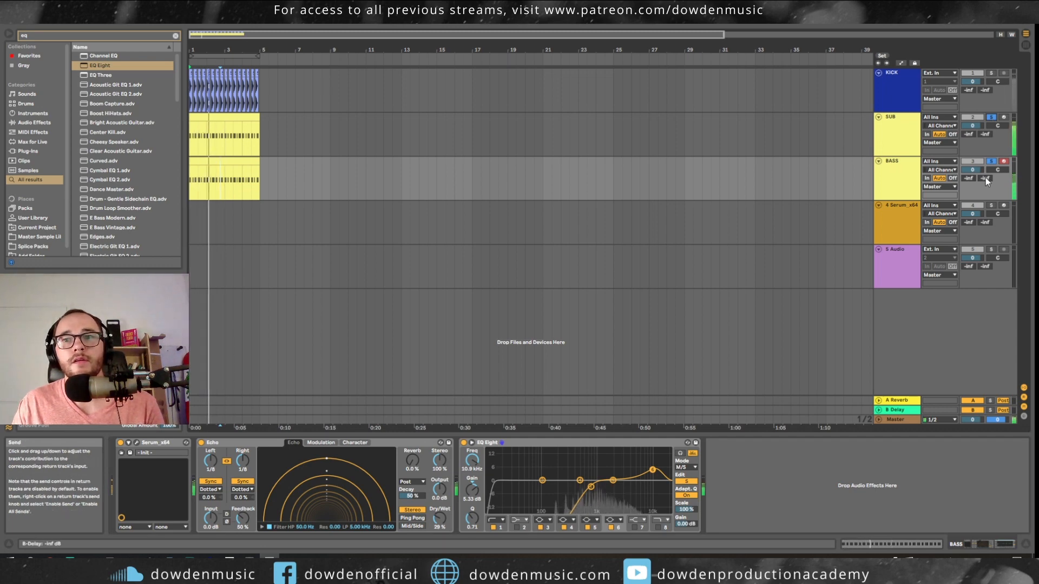
key(space)
ctrl+click(991, 74)
key(space)
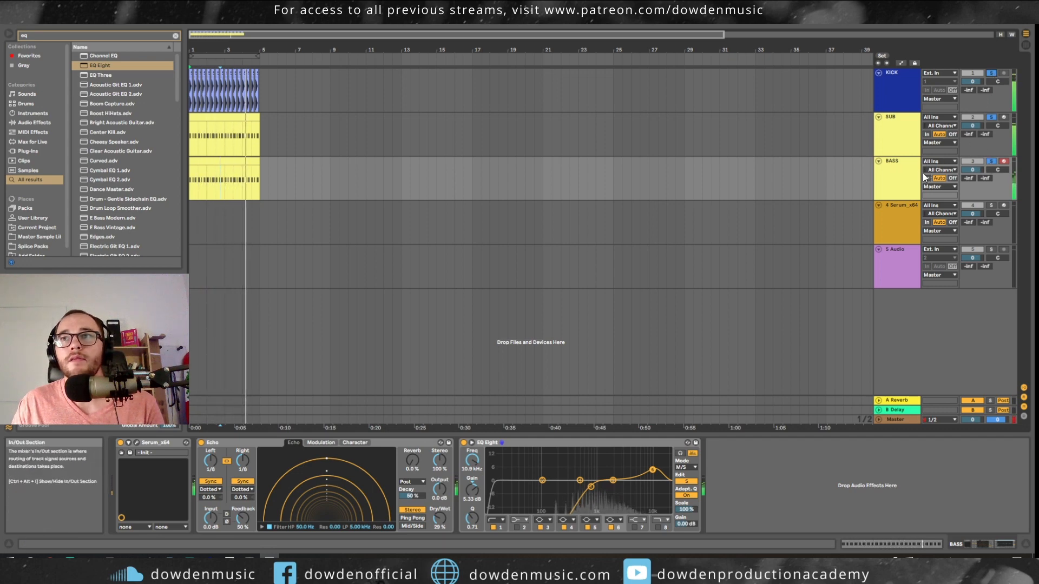
- Open Serum on the BASS track, set its filter cutoff to 28 Hz, and listen to it with the kick and sub
click(136, 443)
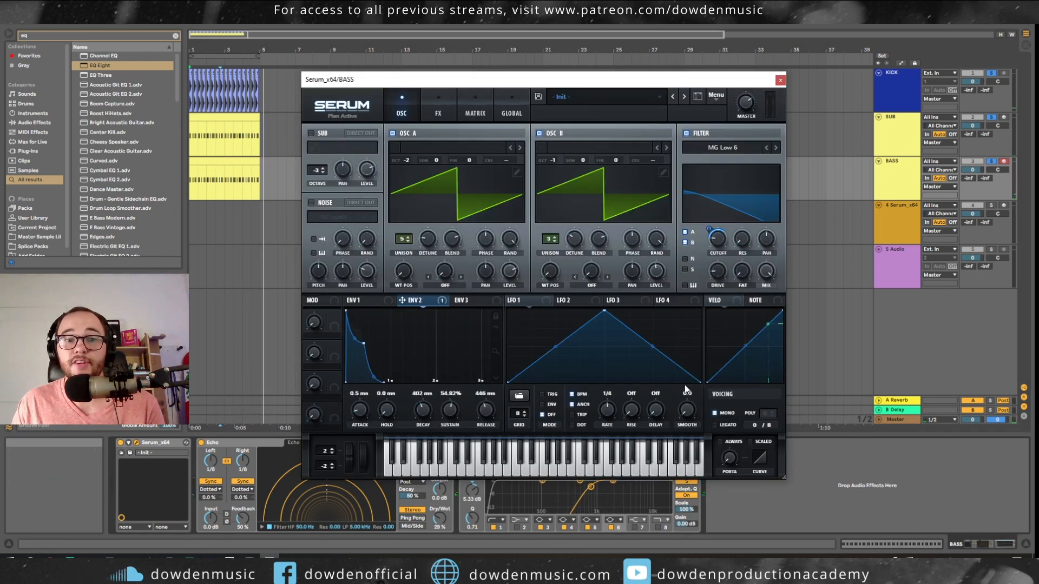
drag(718, 240, 718, 242)
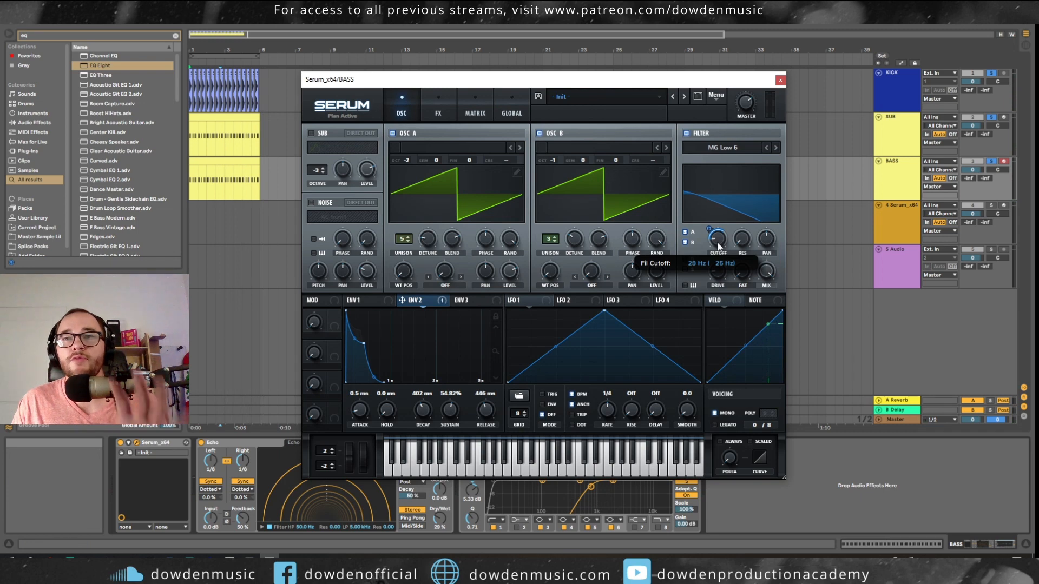
right_click(717, 242)
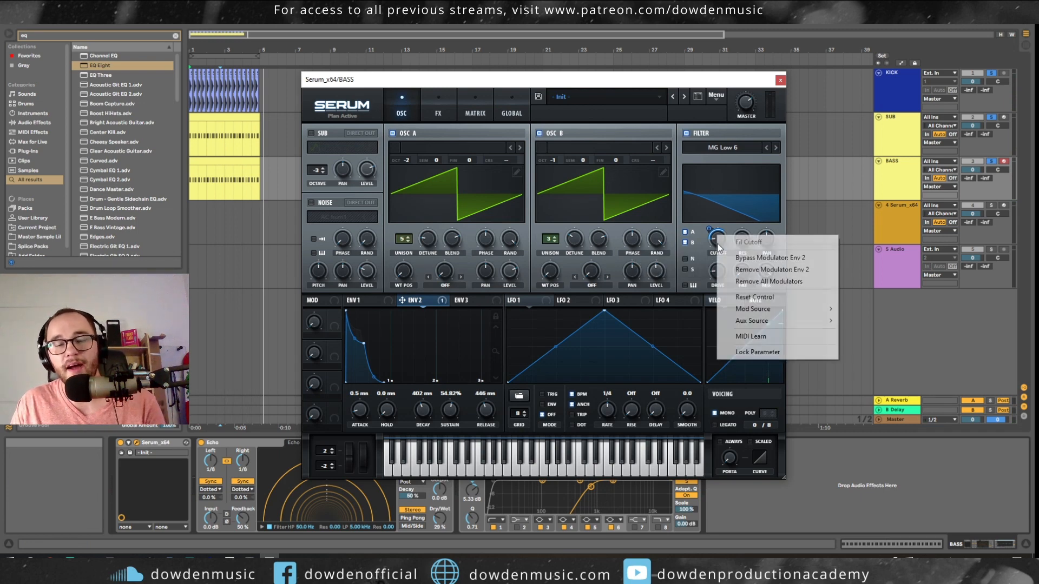
click(718, 241)
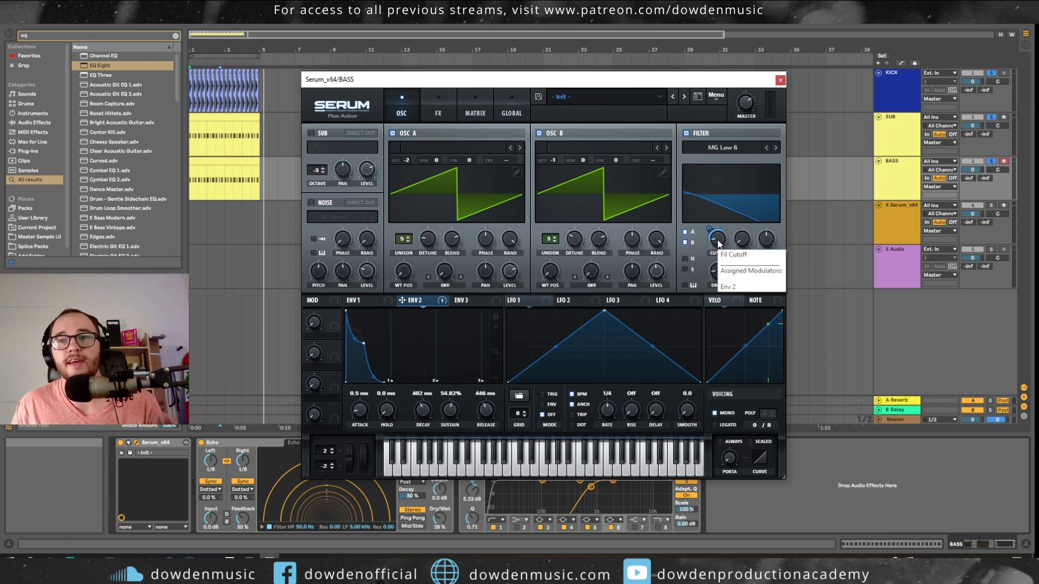
key(space)
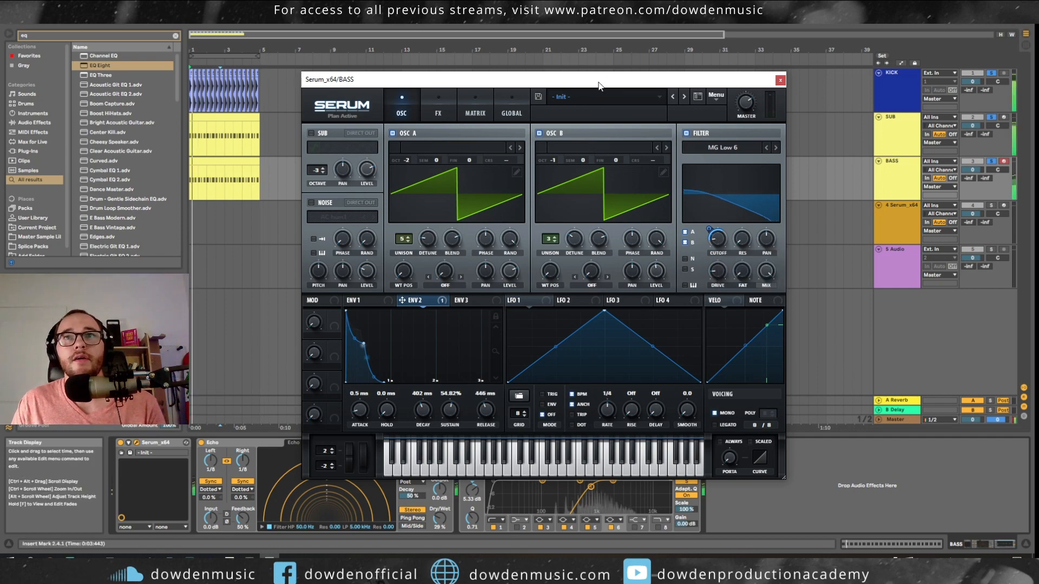
drag(600, 83, 603, 82)
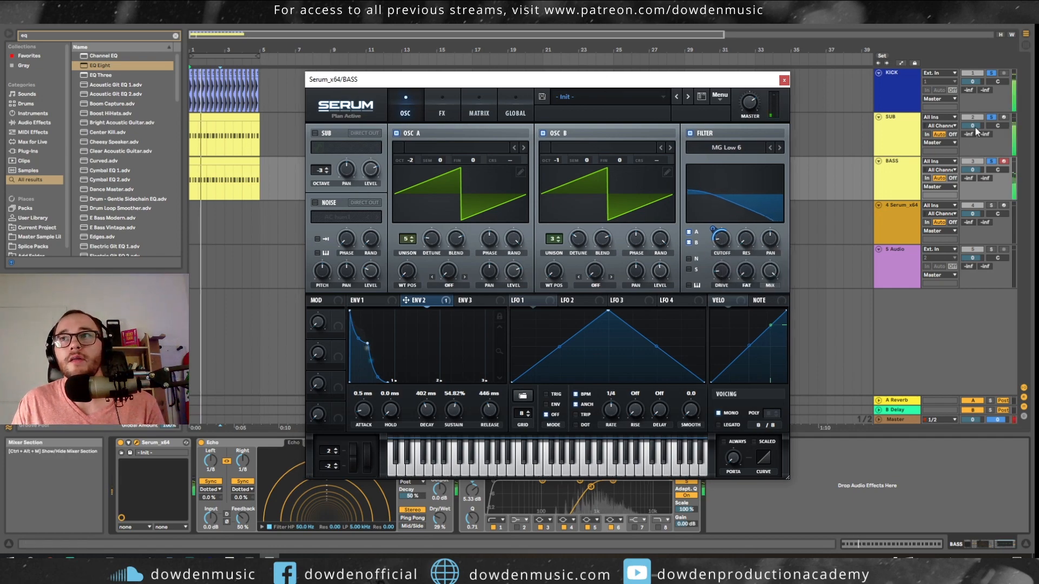
- Switch to the SUB track's Serum and adjust its filter cutoff to 8 Hz while playing the loop with the kick
click(901, 122)
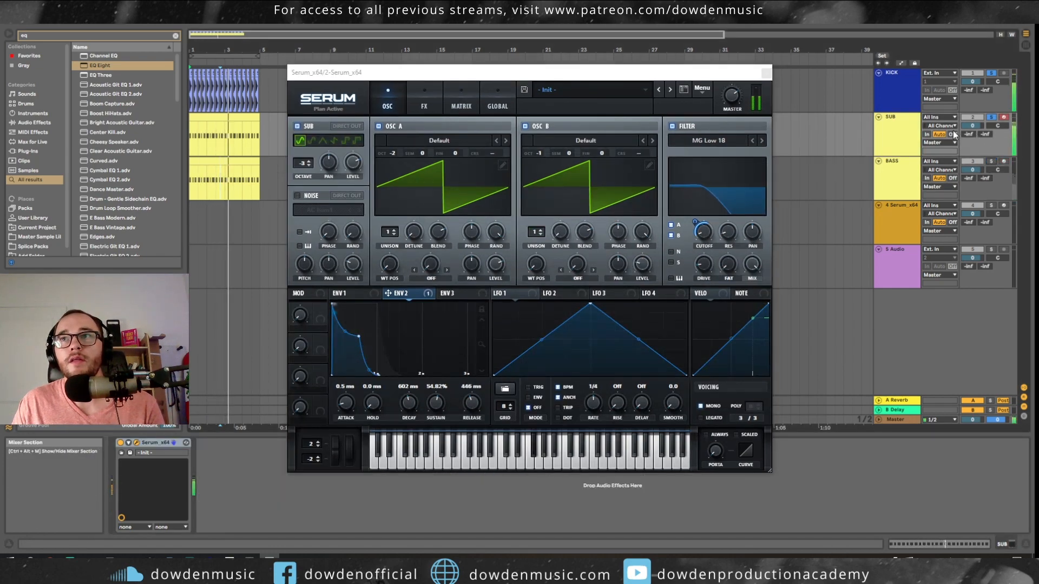
key(space)
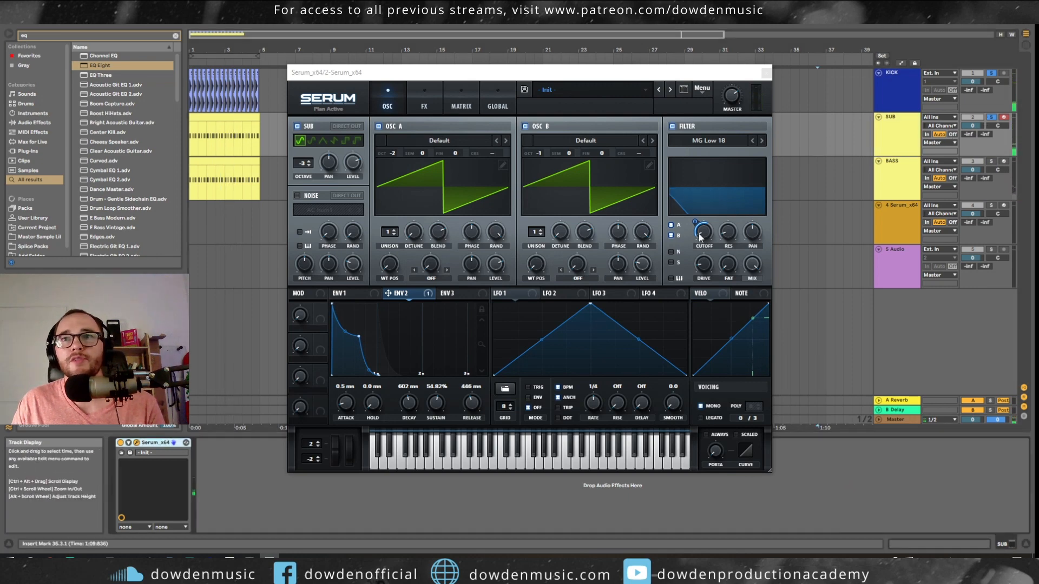
drag(645, 265, 648, 280)
key(space)
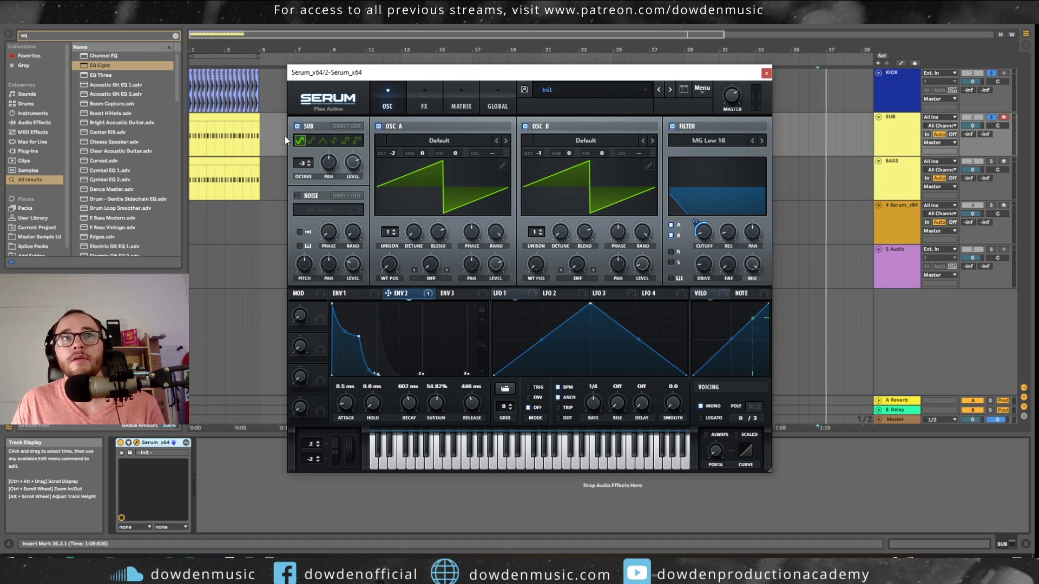
click(217, 136)
key(space)
key(space)
mouse_move(389, 153)
mouse_down()
mouse_move(391, 167)
mouse_move(400, 147)
mouse_up()
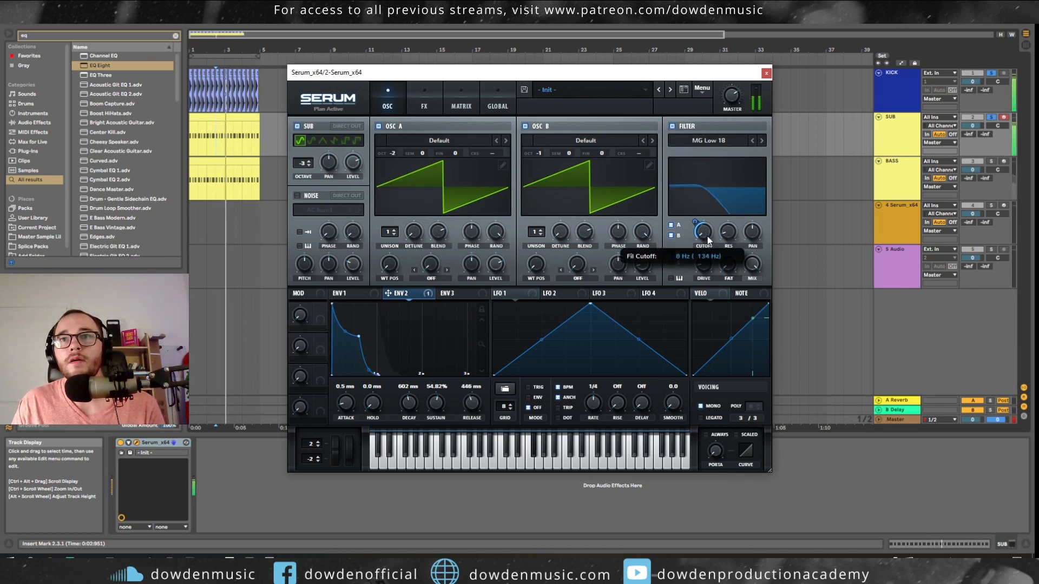
key(space)
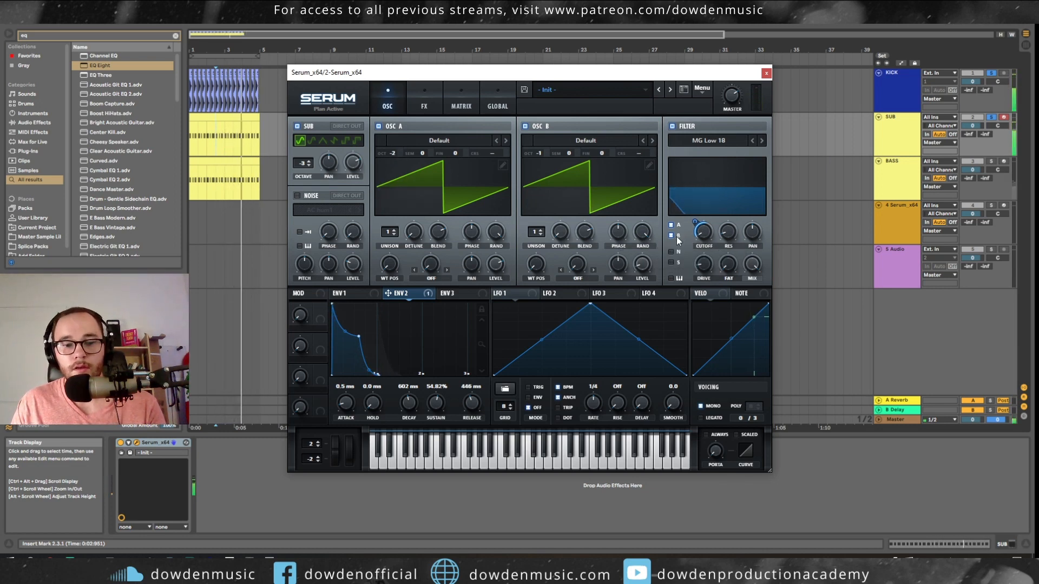
- Add EQ Eight after Serum on the SUB track and dip band 2 by about 5 dB at 134 Hz during playback
drag(111, 66, 186, 251)
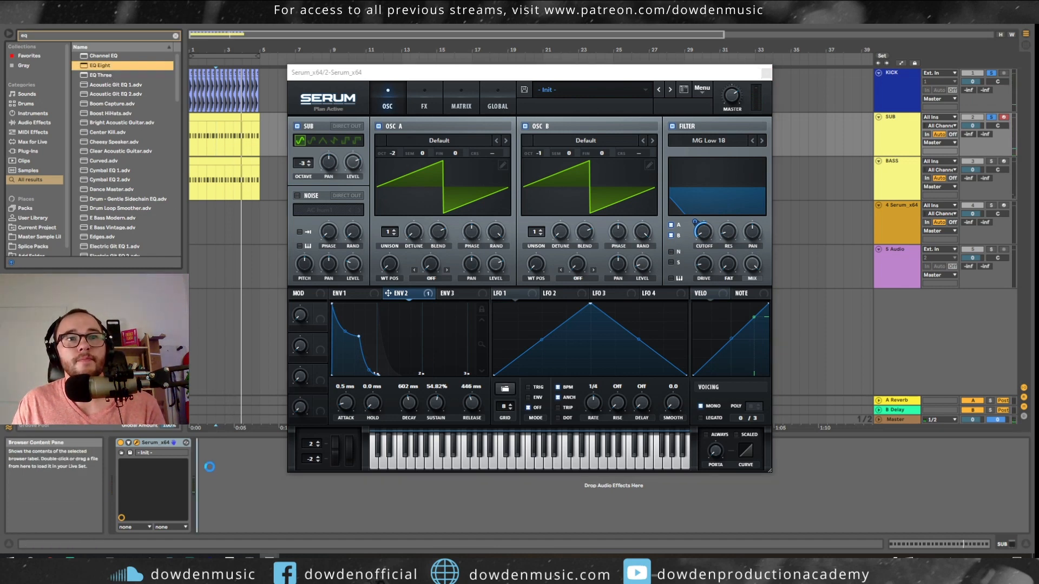
drag(209, 467, 210, 467)
key(space)
drag(278, 489, 285, 491)
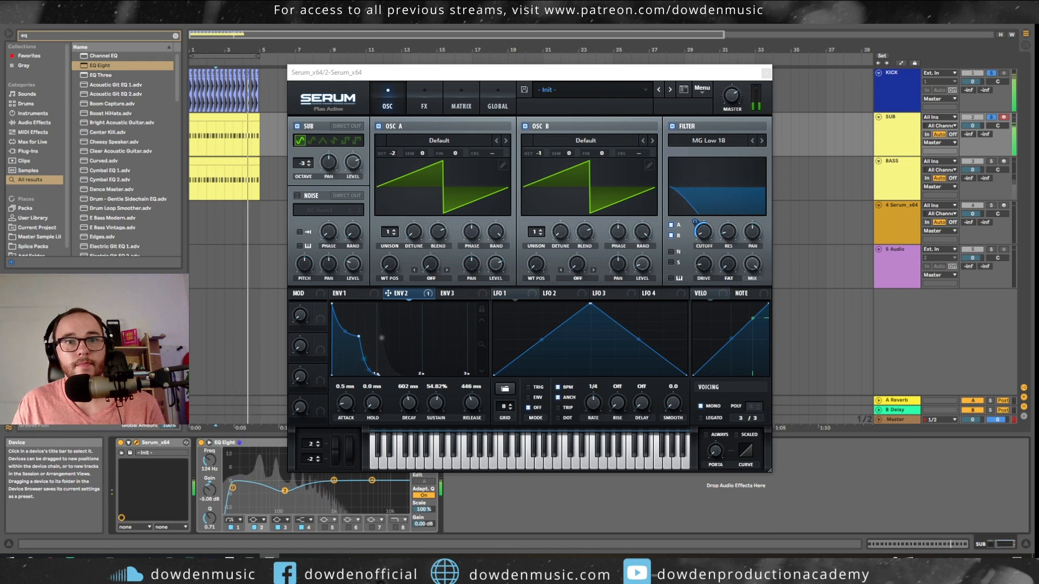
- Shape the SUB EQ's band 4 into a high cut of -13 dB at 408 Hz with a Q of 0.30
drag(372, 480, 320, 497)
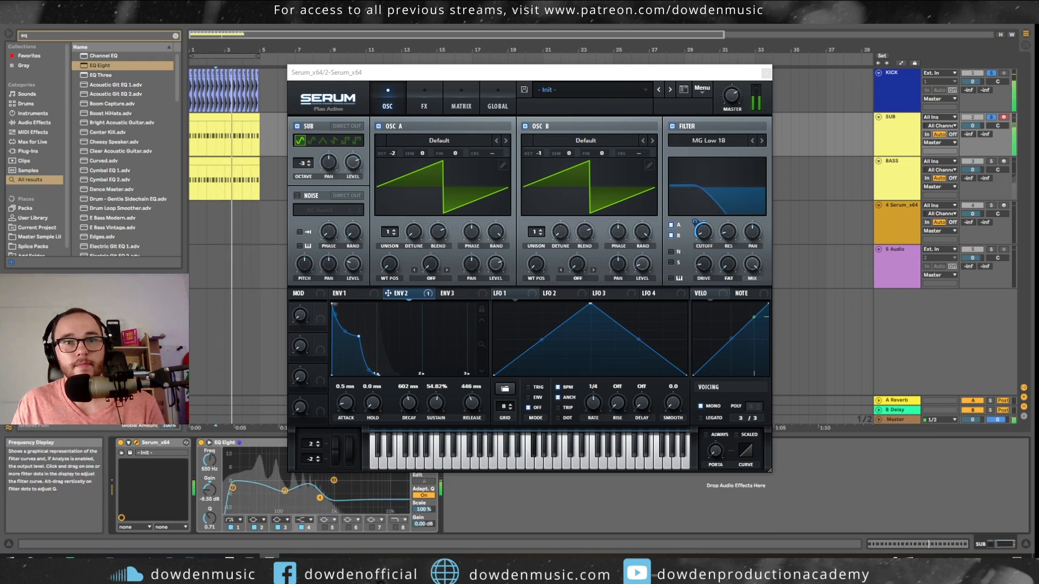
drag(209, 518, 209, 534)
drag(320, 498, 313, 505)
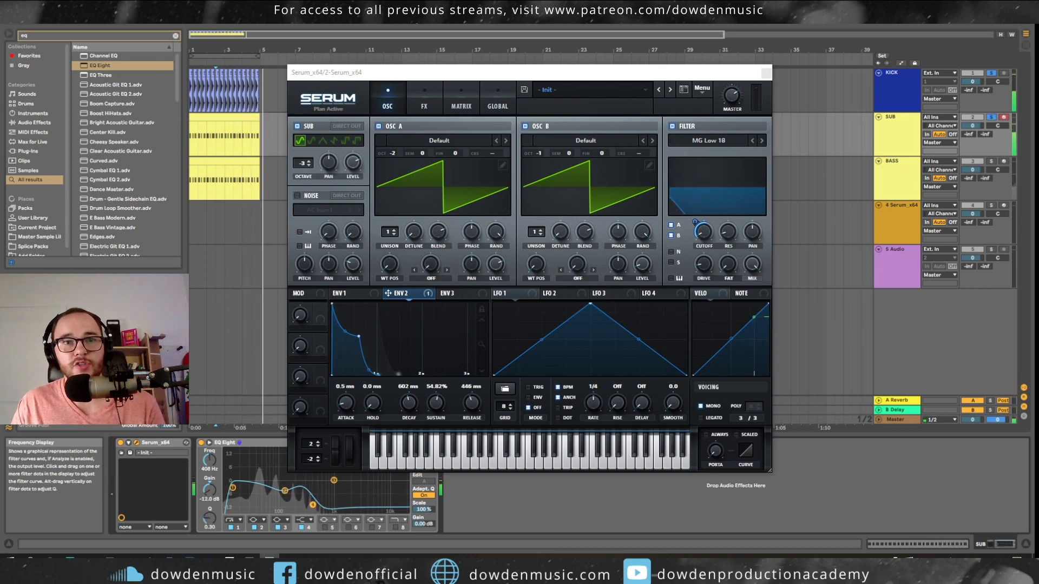
- Remove the solos from the KICK, SUB and BASS tracks and play the full loop
click(967, 162)
click(992, 162)
click(991, 162)
key(space)
key(space)
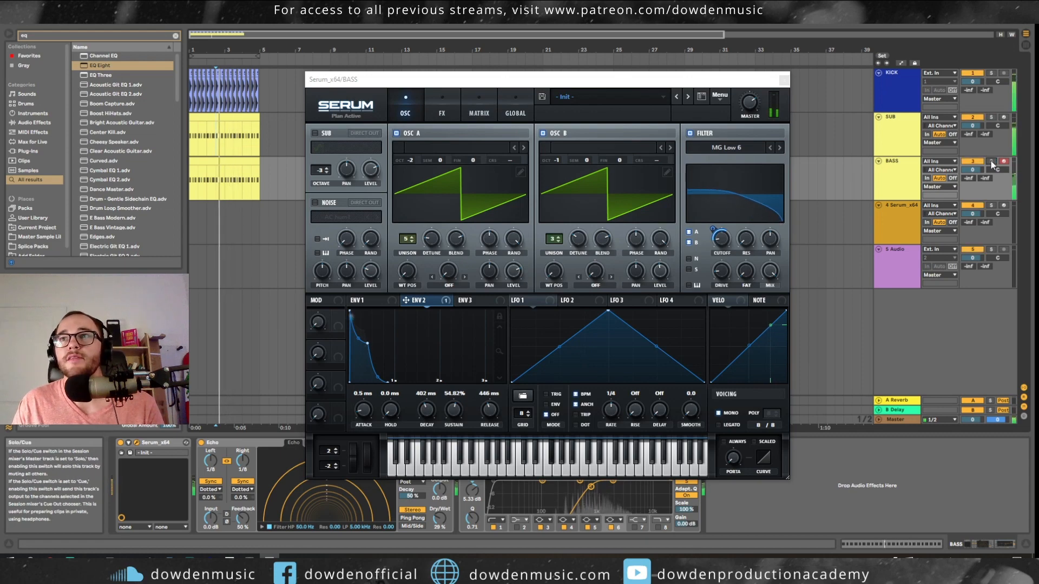
- Recolor the SUB and BASS tracks dark blue to match the KICK track
click(897, 143)
shift+click(895, 164)
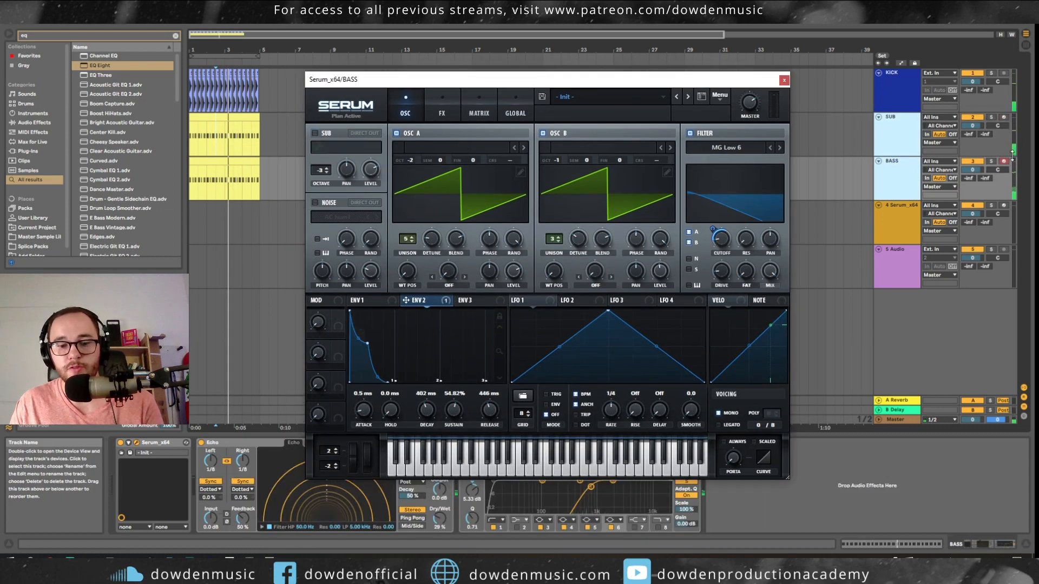
right_click(895, 170)
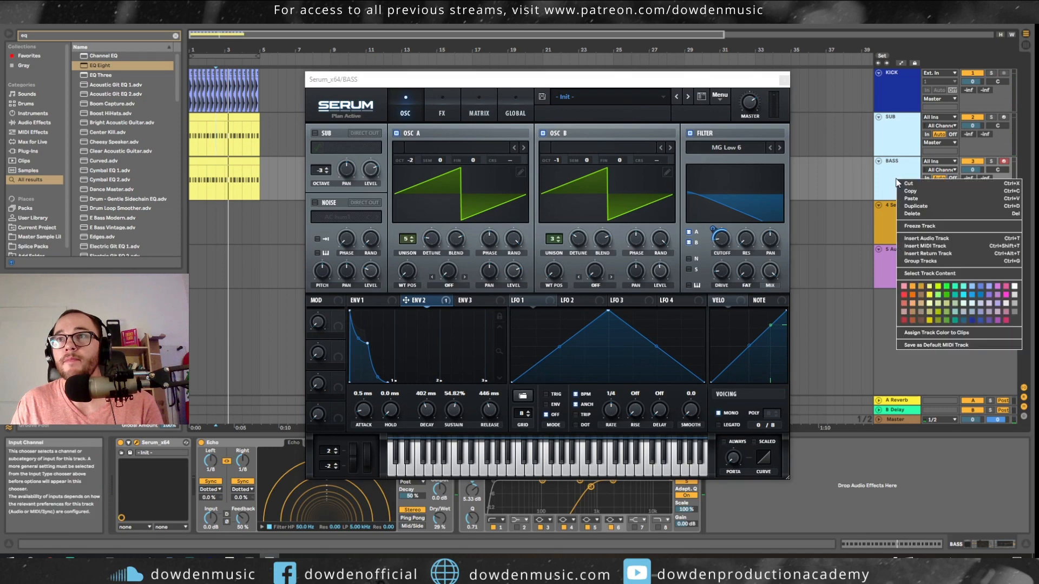
click(971, 322)
- Group the SUB and BASS tracks together
click(900, 181)
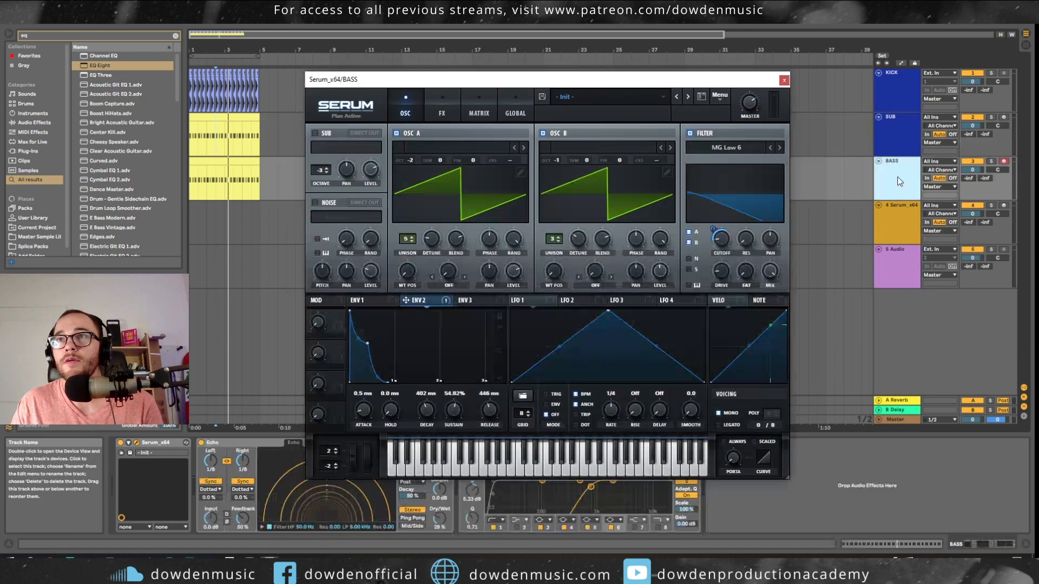
shift+click(901, 136)
key(ctrl+g)
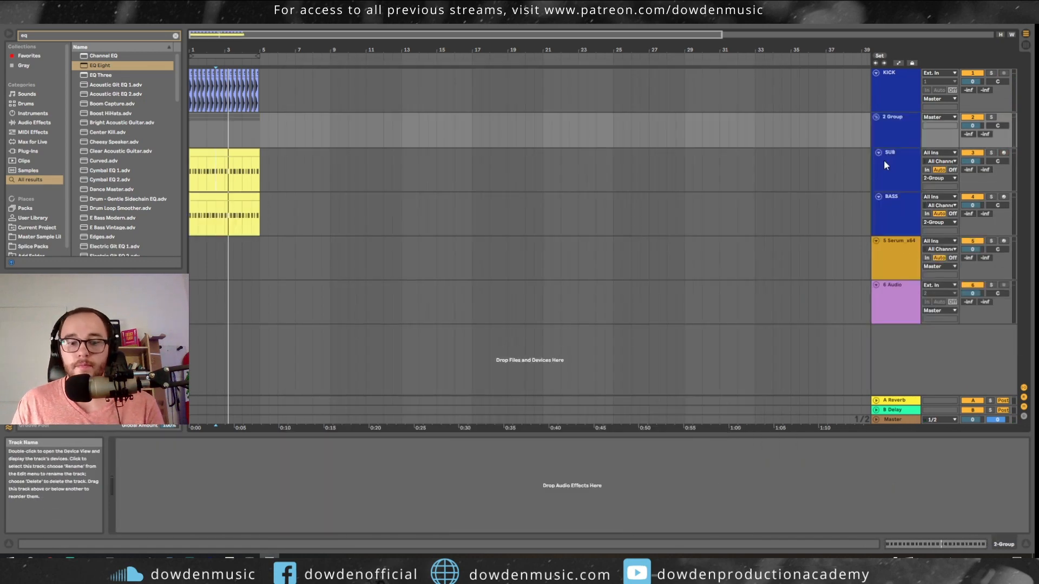
- Search the browser for COMP, add Compressor to the new group track, and rename the group BASS BUS
click(881, 128)
key(ctrl+f)
text(COMP)
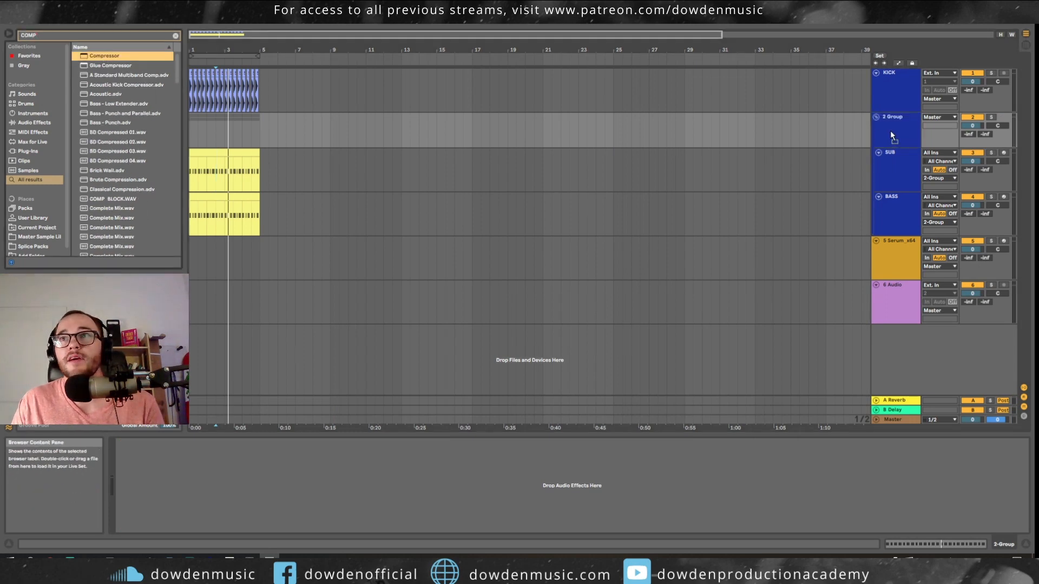
key(Return)
click(896, 127)
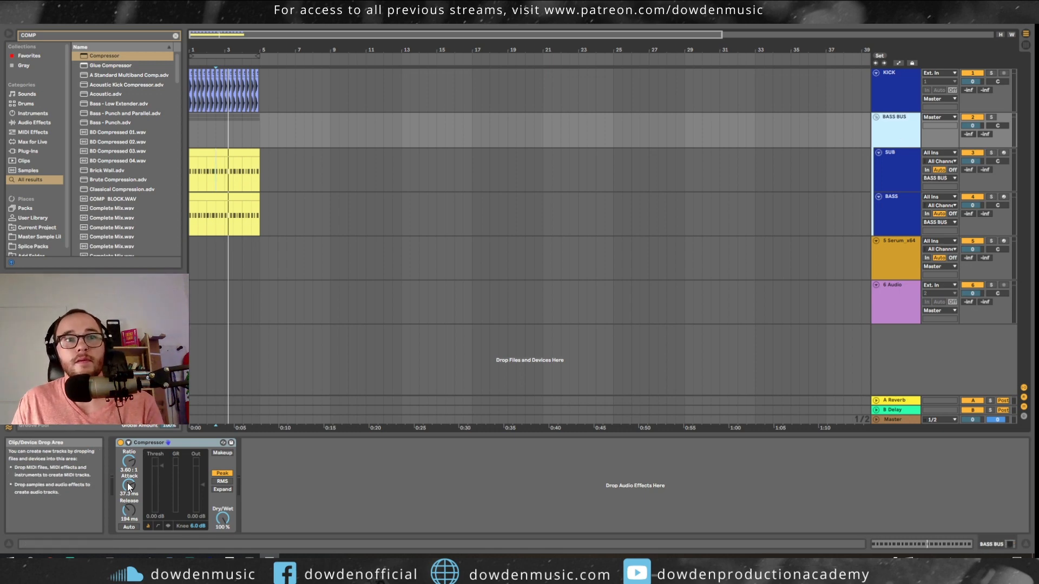
- While playing, set the BASS BUS compressor to a -20.7 dB threshold, 25.9 ms attack, auto release and about 3.6 dB output gain
key(space)
drag(162, 462, 161, 483)
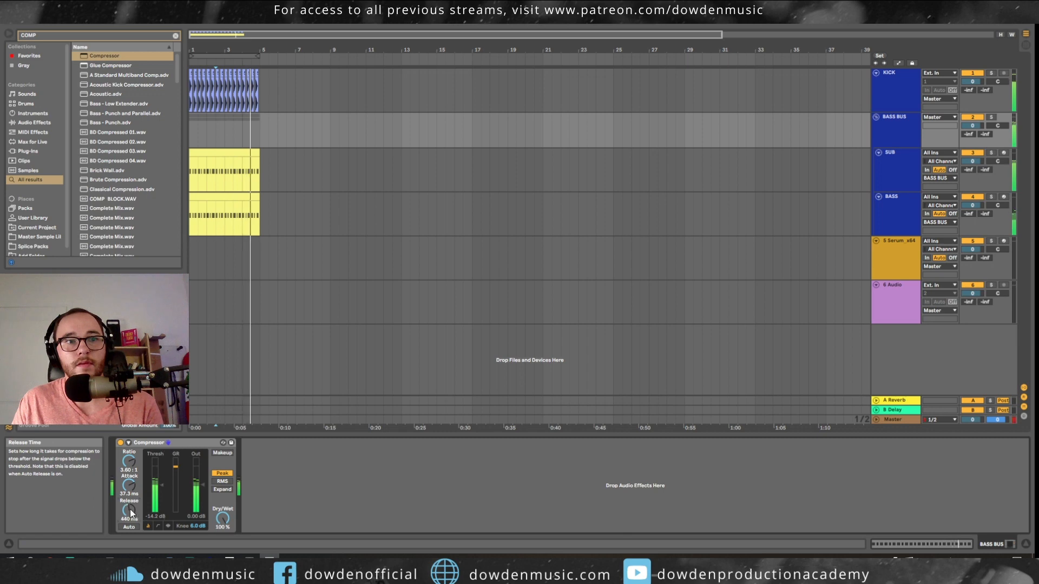
drag(161, 486, 161, 489)
click(129, 527)
key(space)
key(space)
drag(129, 486, 204, 488)
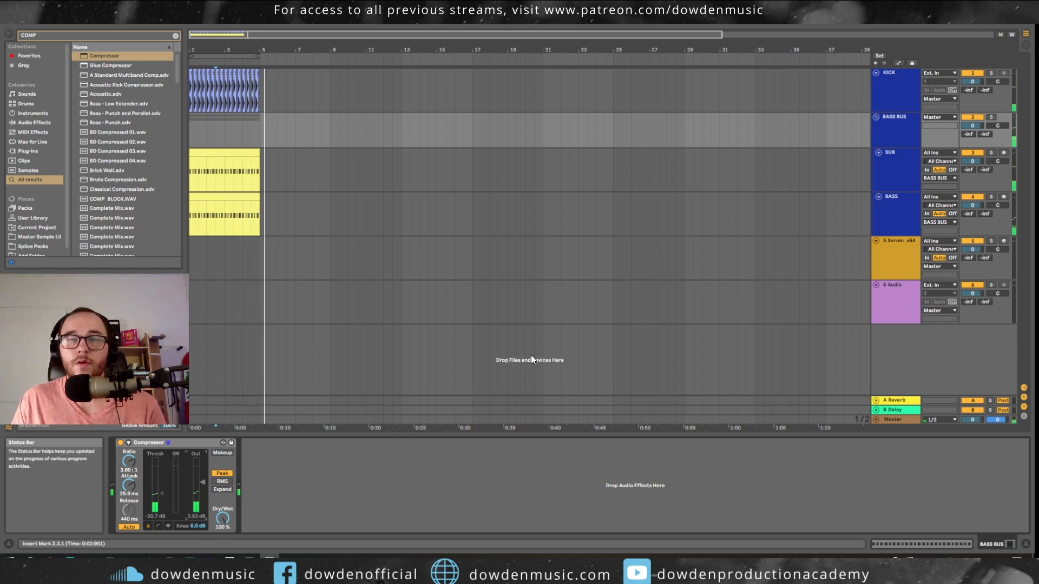
- In the Serum_x64 track's synth, give oscillator A 5 unison voices and enable oscillator B at octave +1 with 5 unison voices
click(913, 249)
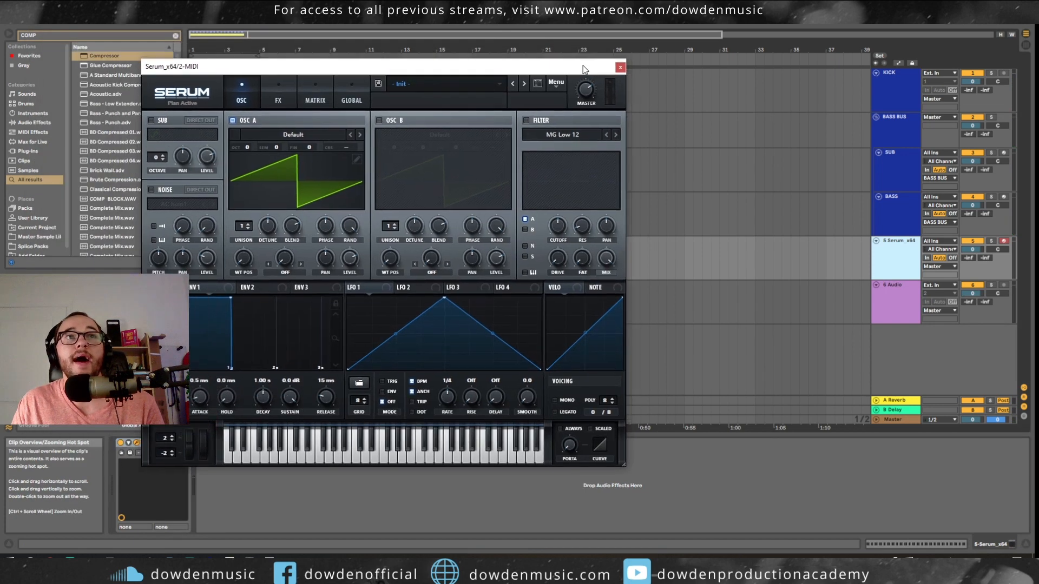
drag(488, 36, 599, 62)
drag(366, 69, 436, 77)
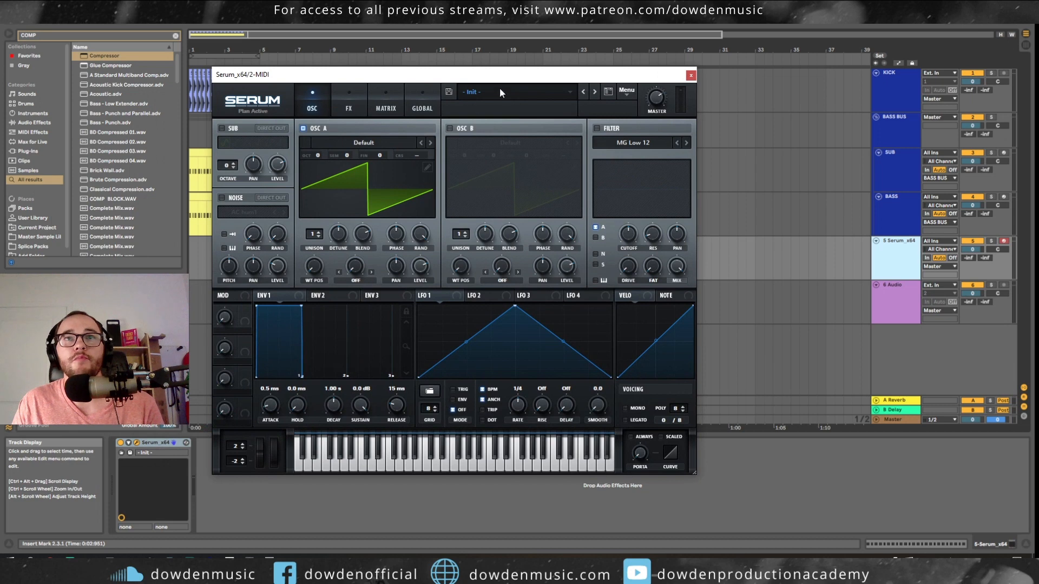
drag(317, 237, 334, 258)
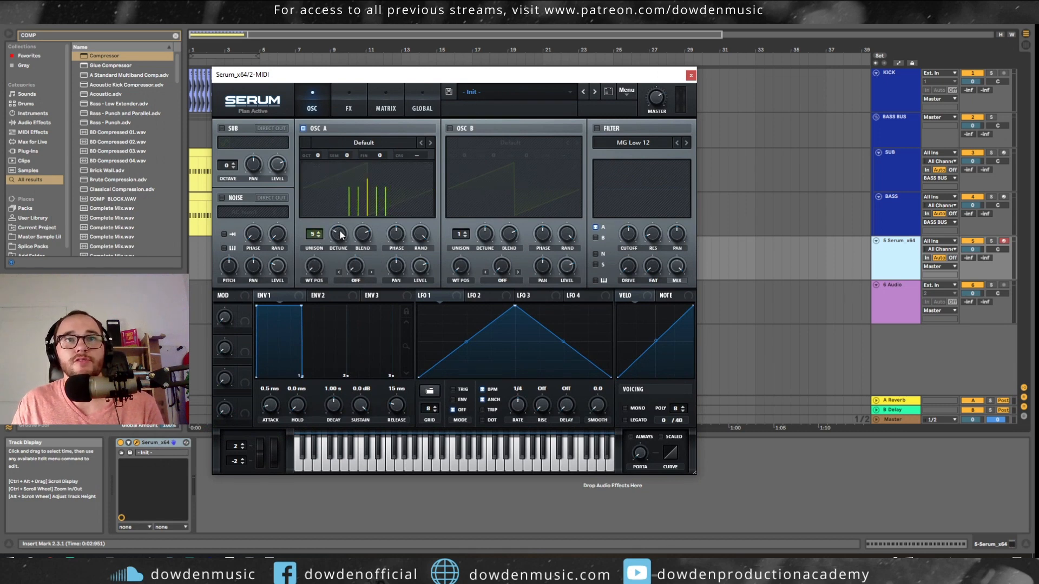
click(450, 129)
drag(462, 155, 469, 147)
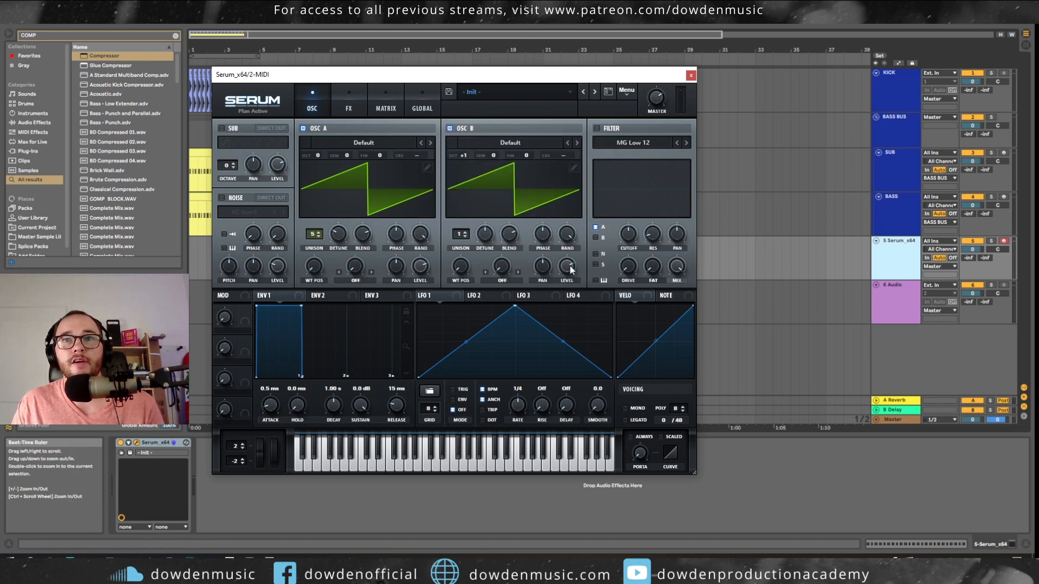
drag(462, 234, 485, 259)
click(465, 232)
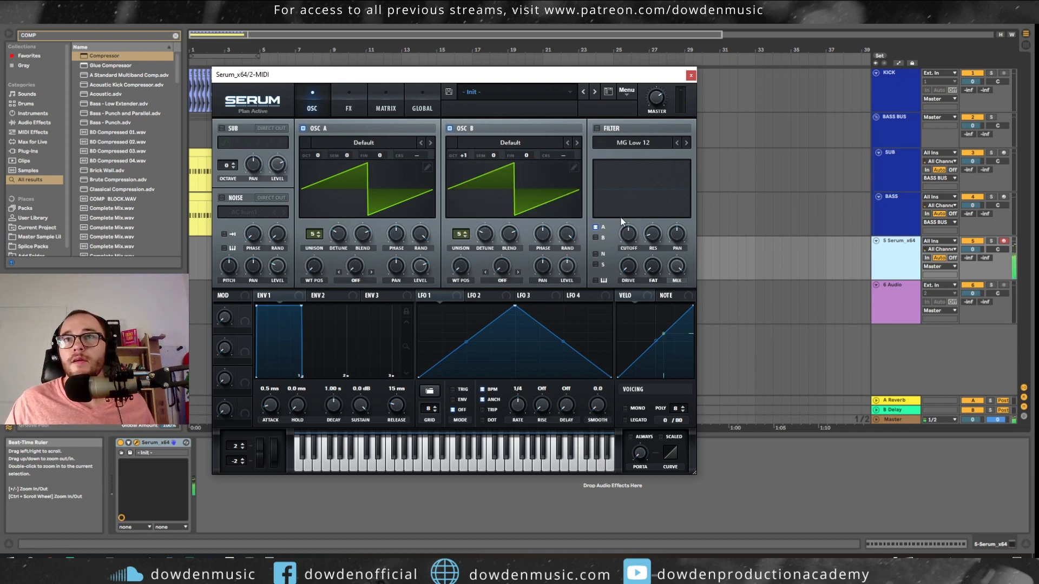
- Enable the MG Low 12 filter for oscillators A and B, adjust its cutoff, and set the Env 1 attack to 0.0 ms
click(598, 128)
click(596, 237)
mouse_move(629, 235)
mouse_down()
mouse_move(633, 220)
mouse_move(632, 232)
mouse_up()
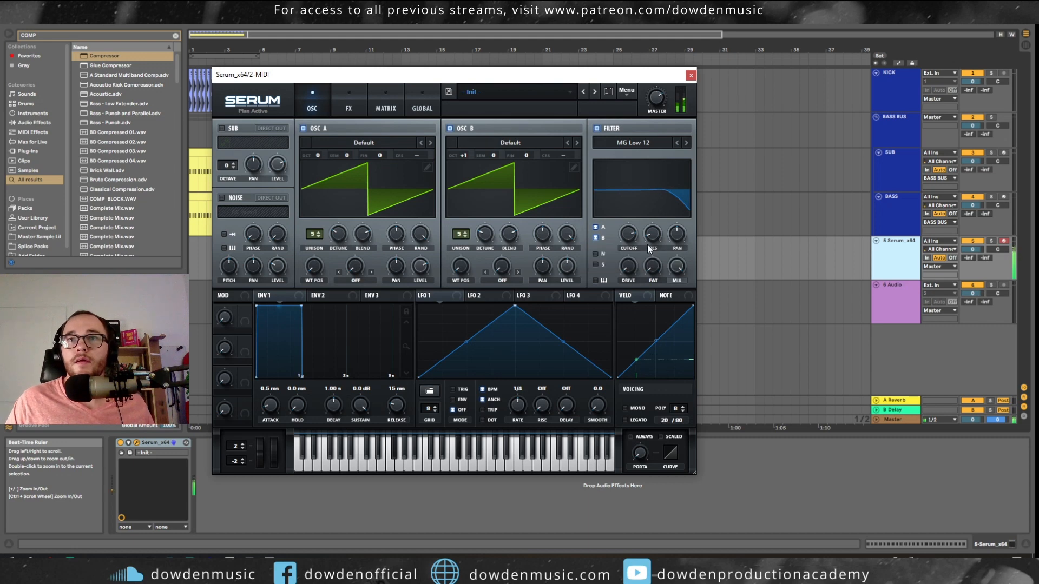
drag(276, 407, 276, 414)
- Insert an empty four-bar MIDI clip at bar 1 on the Serum_x64 track and close the synth window
drag(469, 74, 571, 137)
click(208, 254)
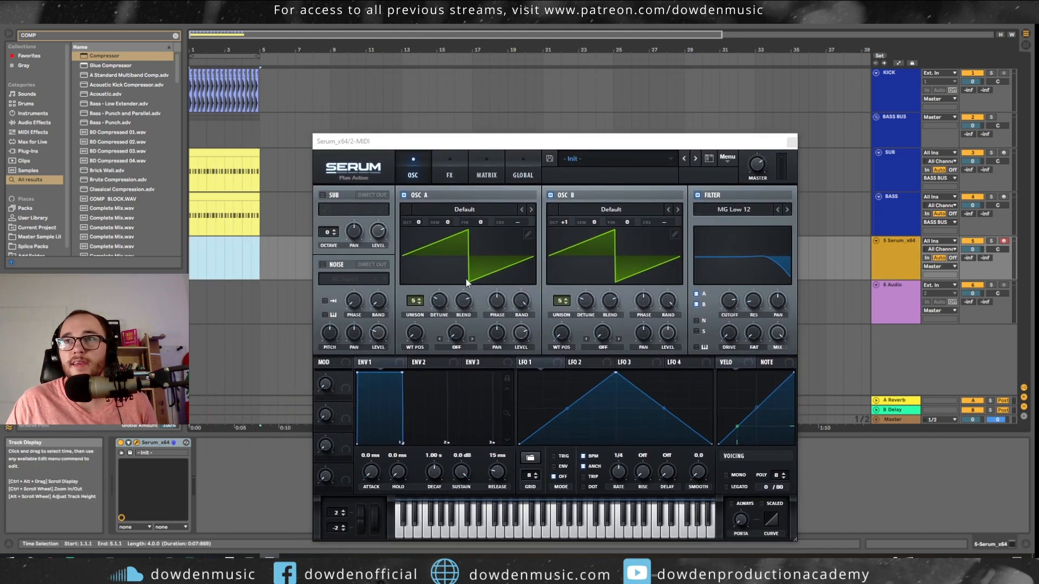
key(ctrl+shift+m)
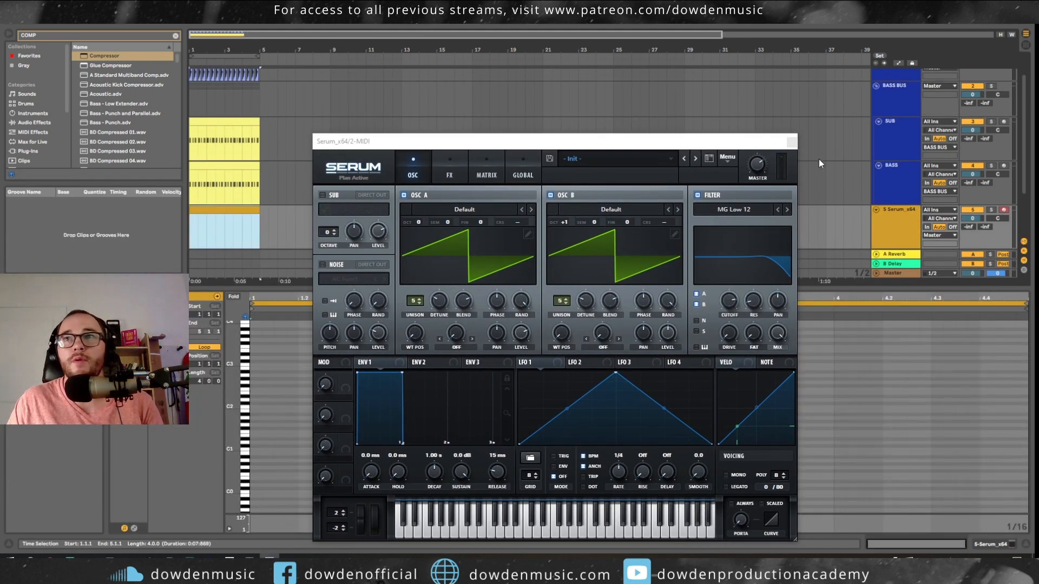
click(791, 141)
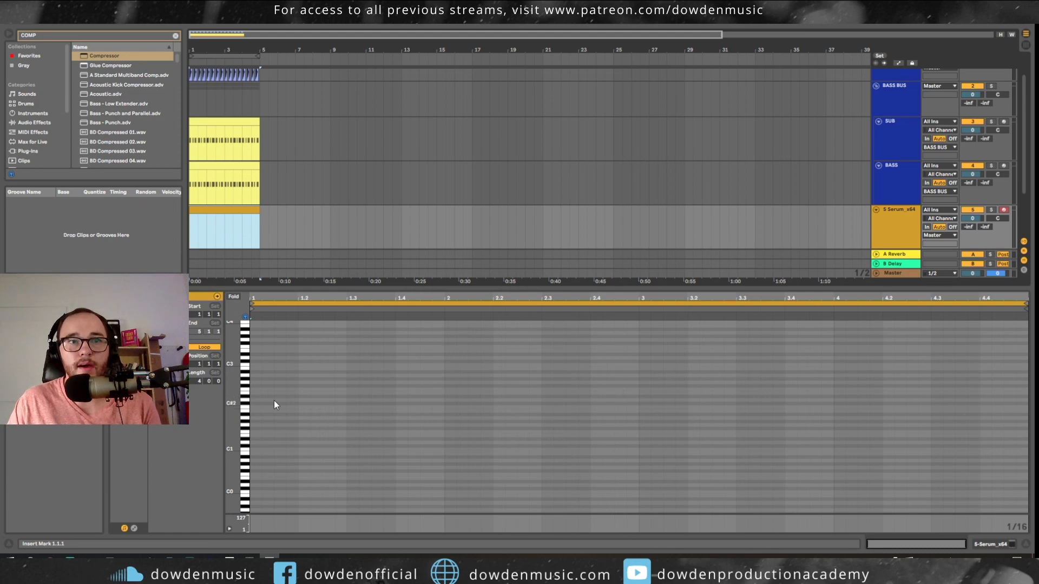
- Draw an F#1 note at the clip's start, stretch it across all four bars, and transpose it up two octaves to F#3
double_click(258, 427)
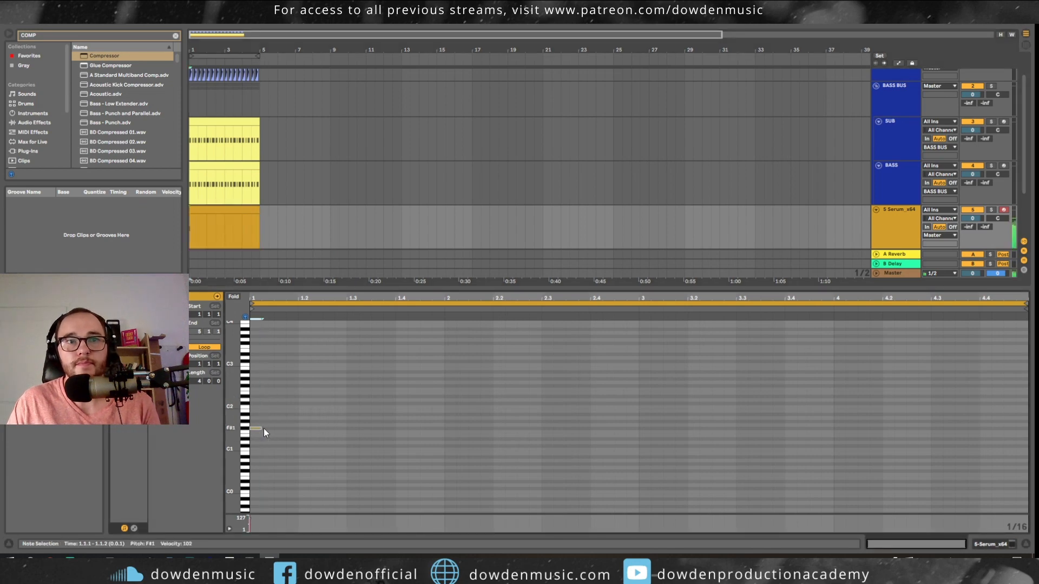
drag(264, 427, 1029, 423)
key(shift+Up)
key(shift+Up)
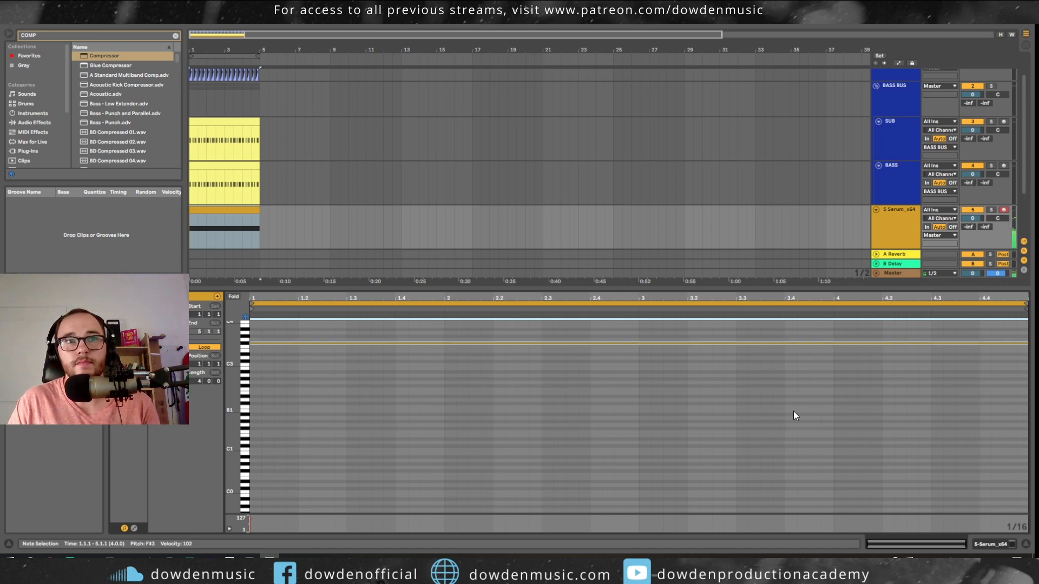
- Duplicate the long F#3 note, move the copy to F#4, and play the arrangement
drag(260, 343, 254, 348)
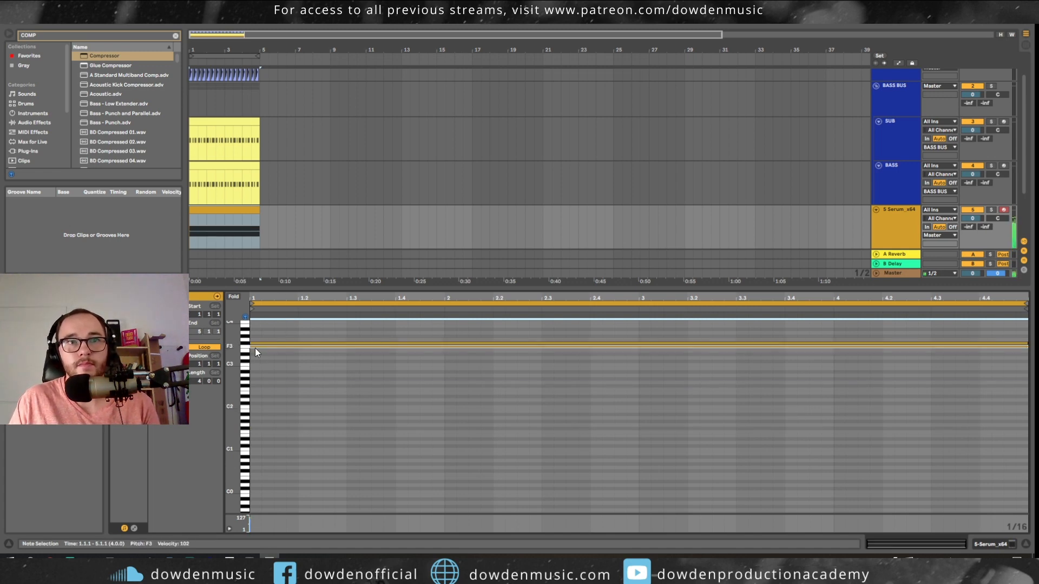
key(shift+Up)
key(Up)
key(space)
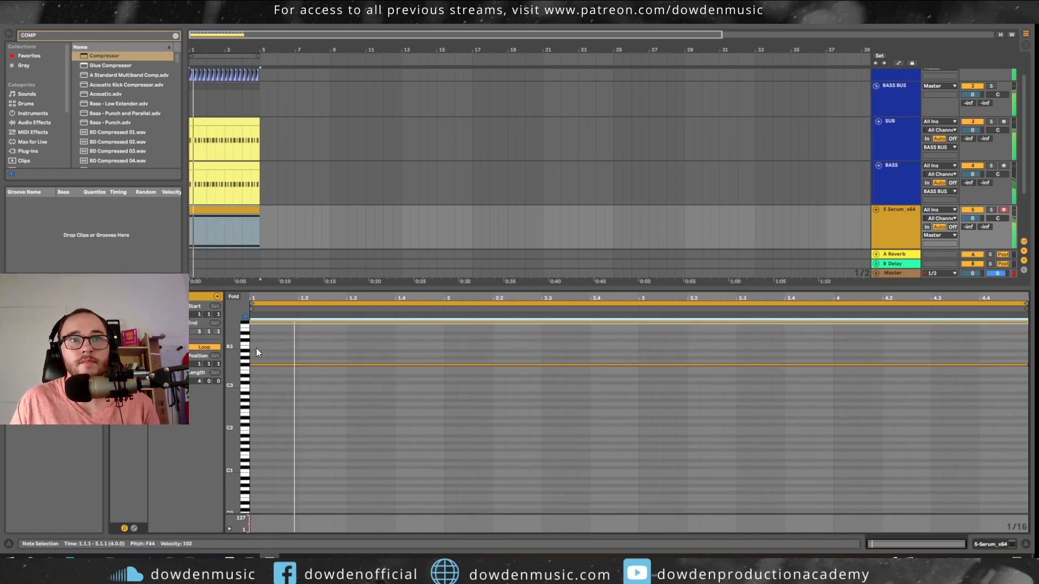
- Lower the Serum_x64 track's volume to -11.4 dB and solo the track
drag(964, 219, 964, 244)
click(991, 210)
key(space)
- Add a C#3 note lasting the full four bars beneath the two F# notes and play the chord
click(379, 323)
scroll(359, 437, up, 4)
scroll(296, 400, up, 10)
scroll(266, 403, left, 2)
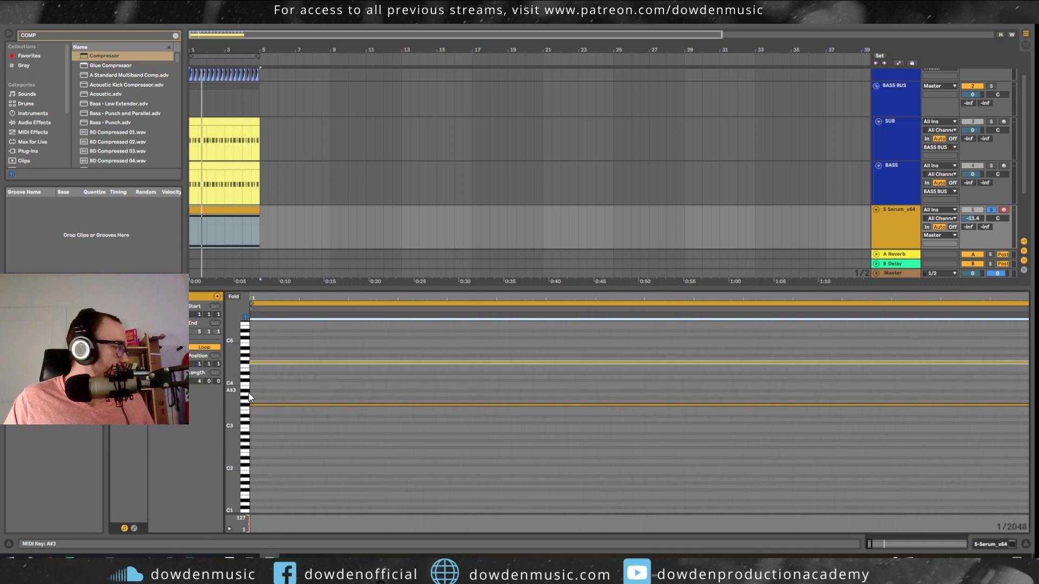
double_click(254, 423)
drag(260, 422, 1023, 456)
key(space)
scroll(920, 458, down, 5)
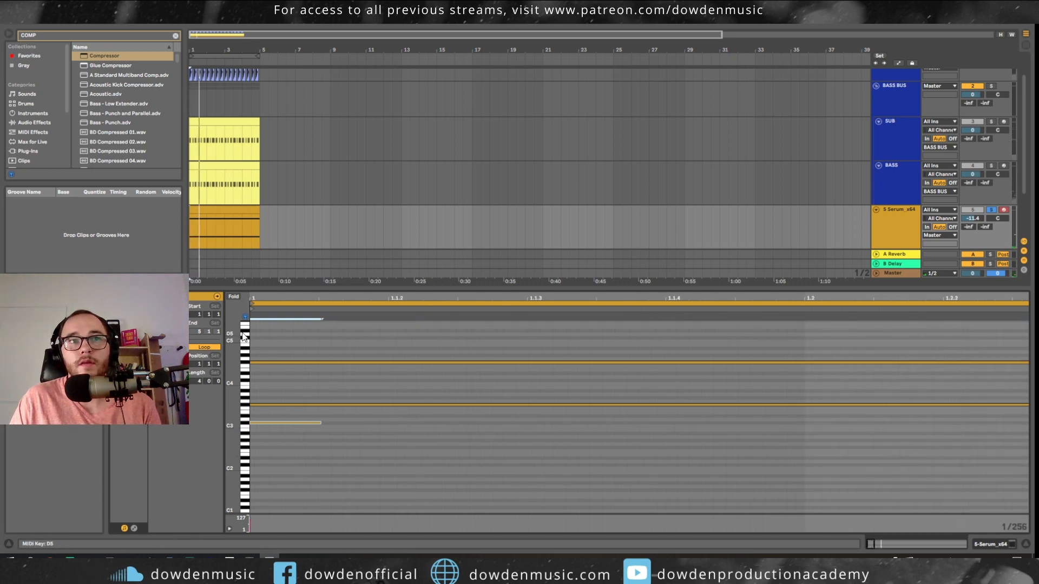
drag(319, 423, 407, 429)
click(197, 331)
scroll(303, 391, down, 10)
drag(258, 421, 1026, 450)
key(space)
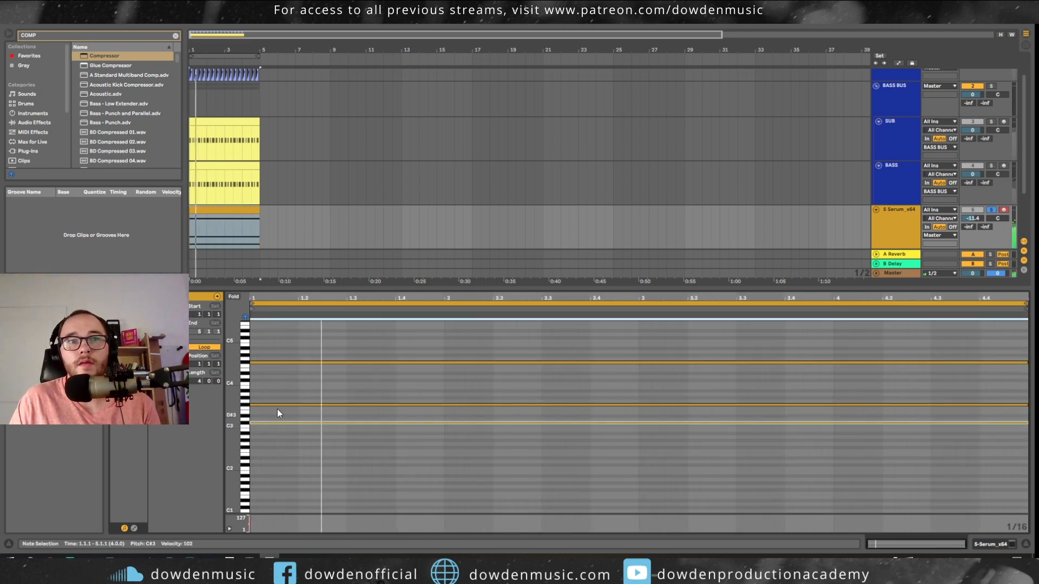
- Lower the Serum_x64 track's volume to -14.5 dB
click(895, 231)
key(space)
drag(975, 218, 976, 224)
- Search the browser for reverb, add Reverb to the Serum_x64 track, and set its Dry/Wet to 60% during playback
click(917, 220)
key(ctrl+f)
text(reverb)
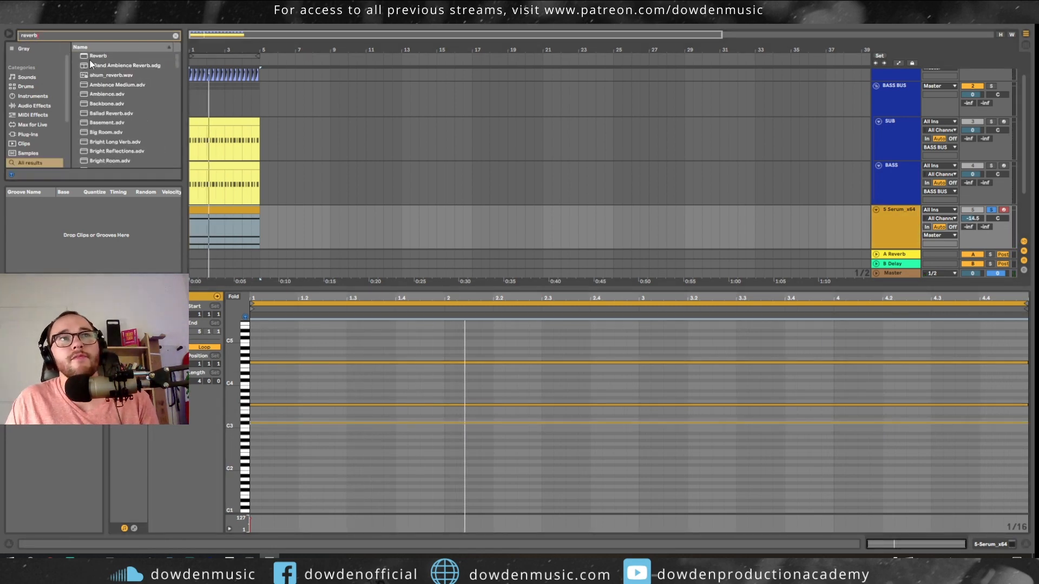
key(Down)
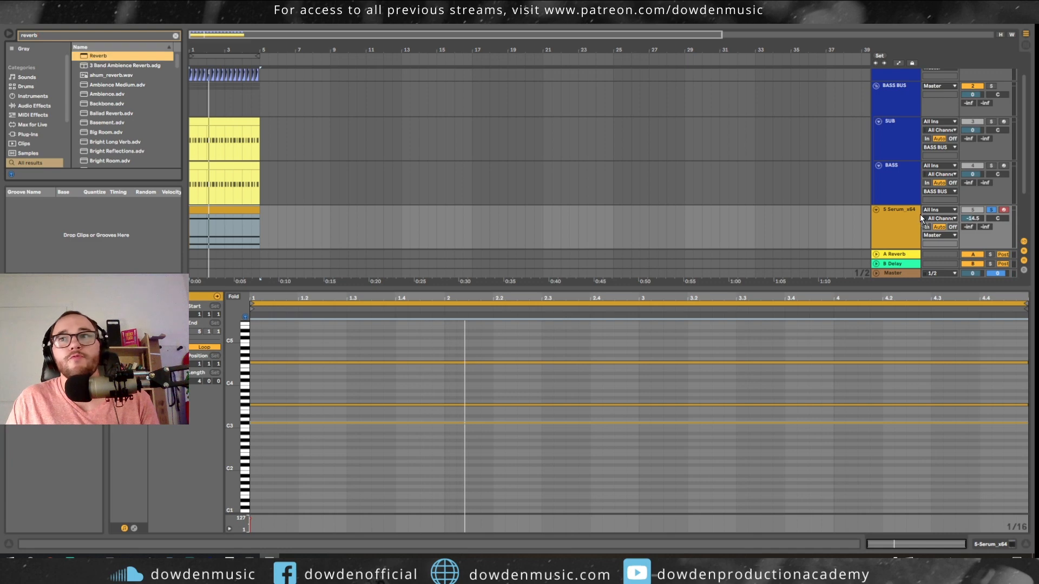
key(Return)
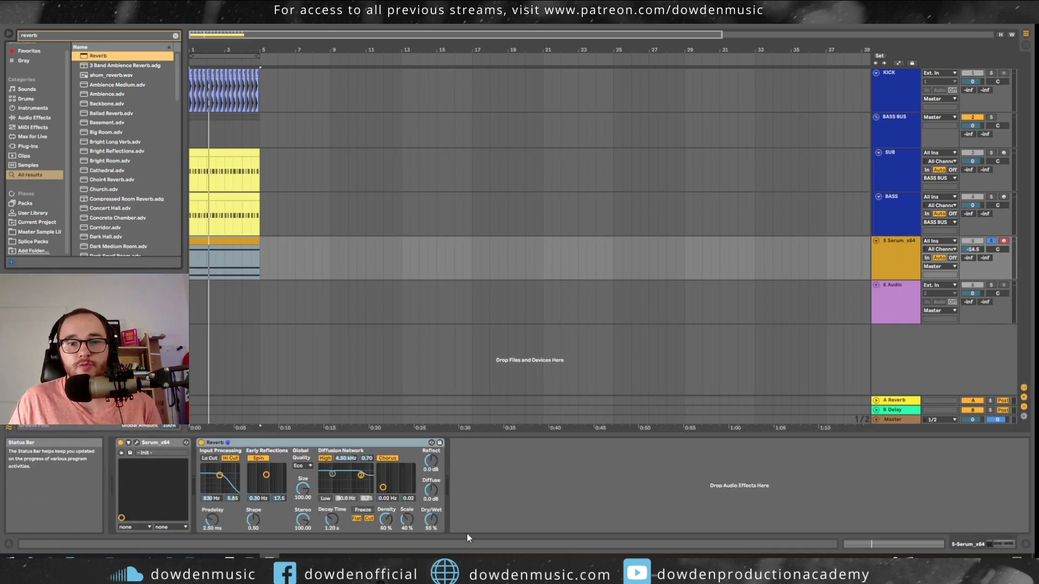
key(space)
drag(434, 522, 434, 532)
- Reopen the Serum_x64 track's synth and enable its MG Low 6 effects filter with the cutoff at about 6723 Hz
click(901, 264)
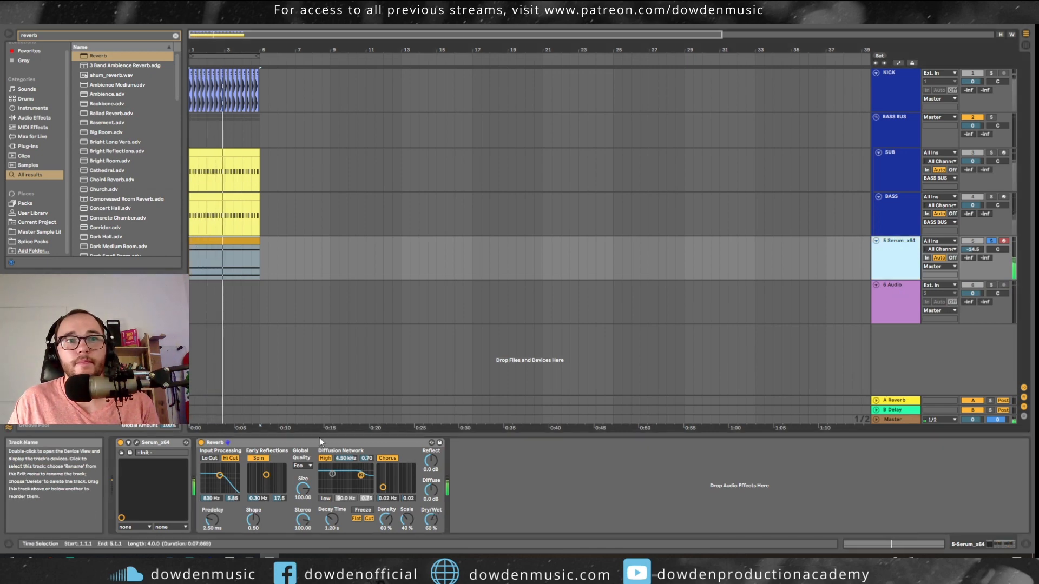
click(136, 443)
click(449, 161)
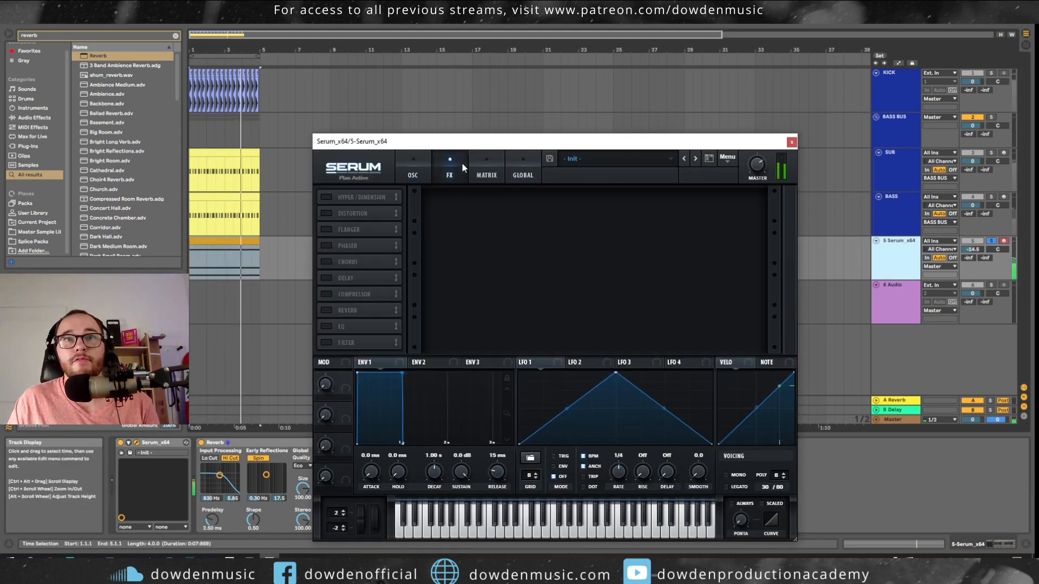
click(326, 342)
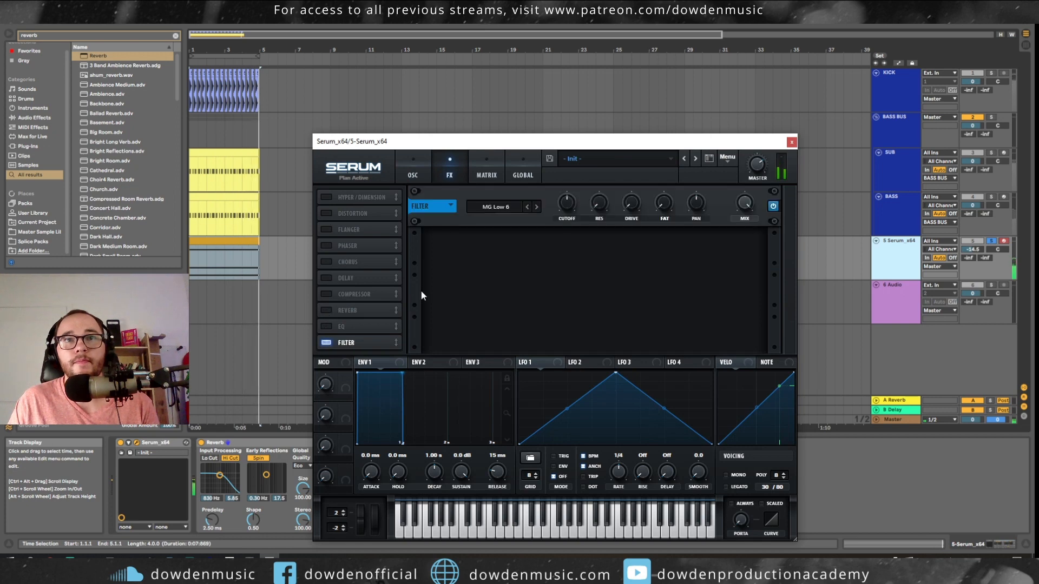
drag(573, 206, 605, 183)
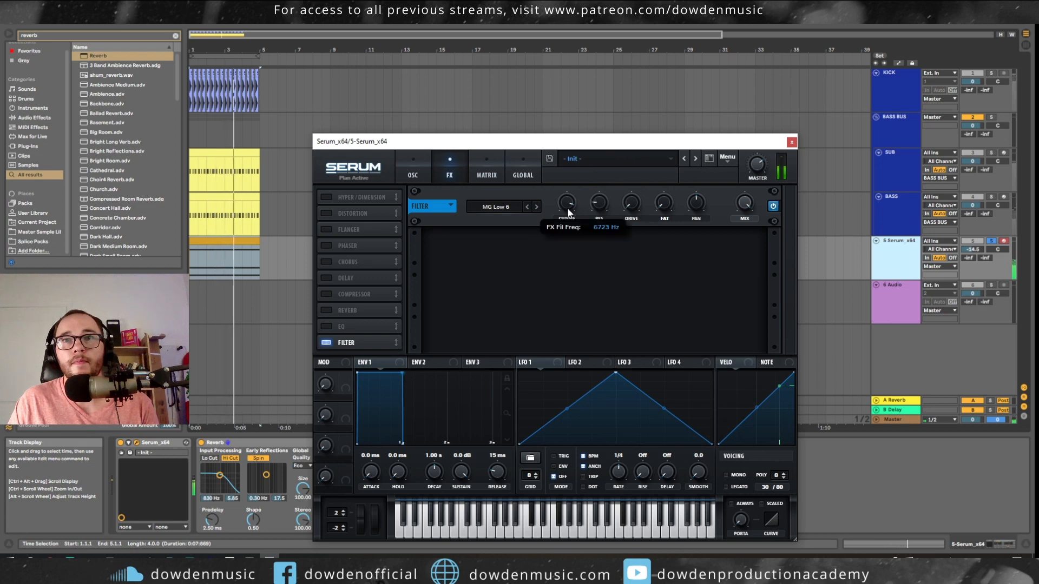
- Enable the Chorus and Hyper/Dimension effects in Serum and close the synth window
click(325, 261)
mouse_move(745, 258)
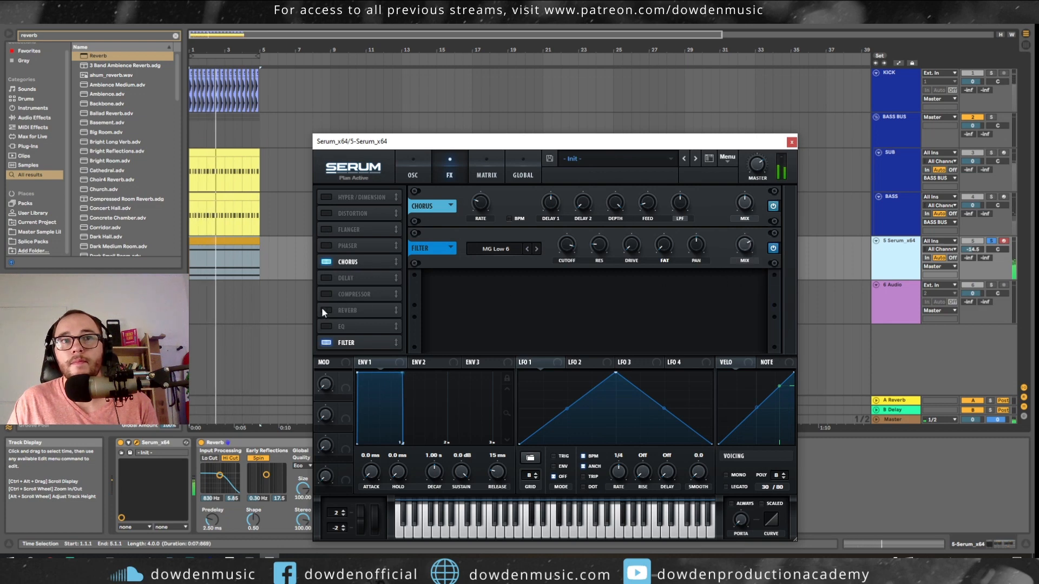
click(324, 199)
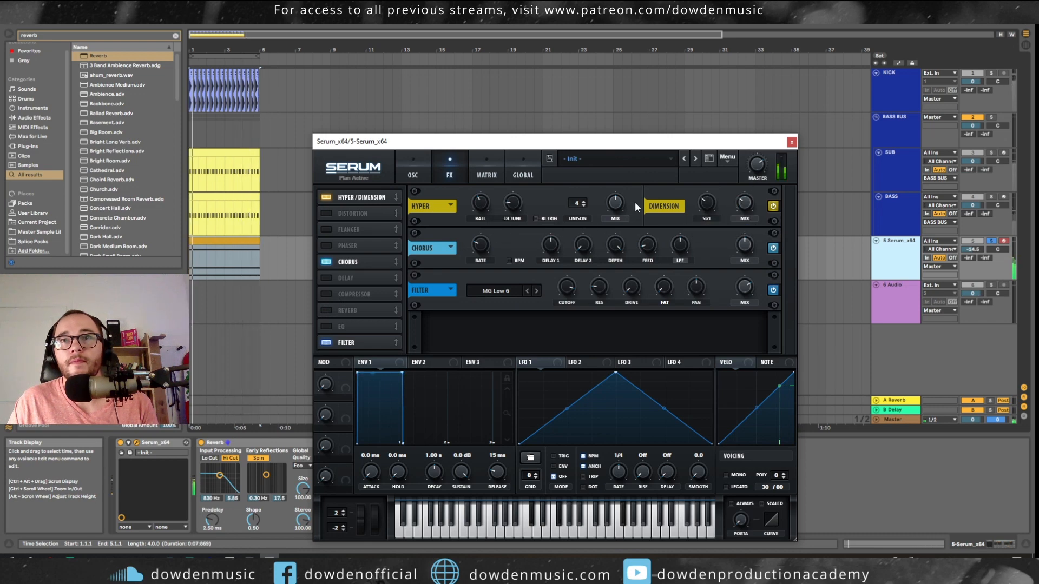
click(791, 142)
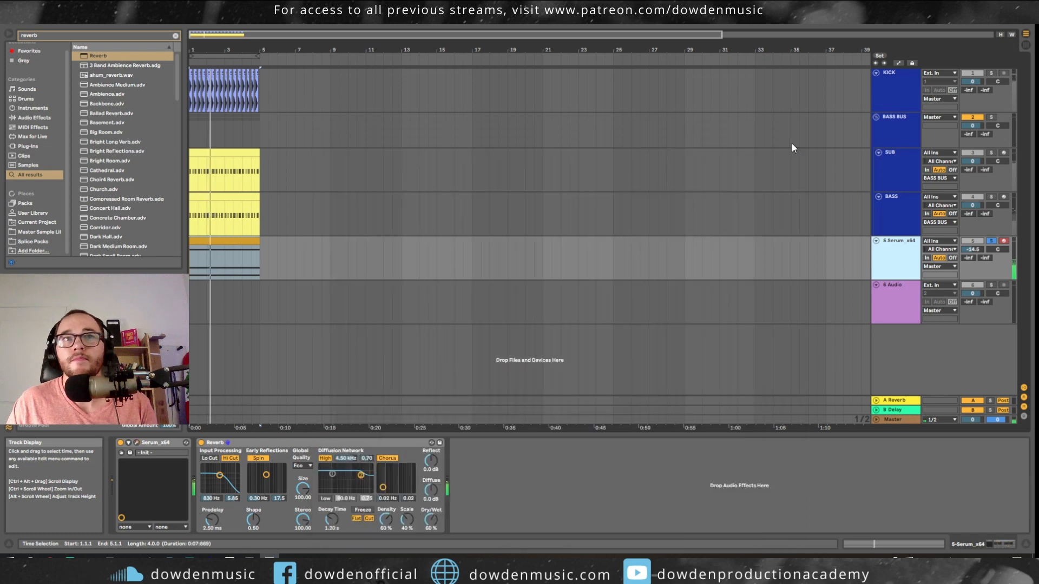
- Search the browser for eq and add EQ Eight after the Reverb on the Serum_x64 track
key(ctrl+f)
text(eq)
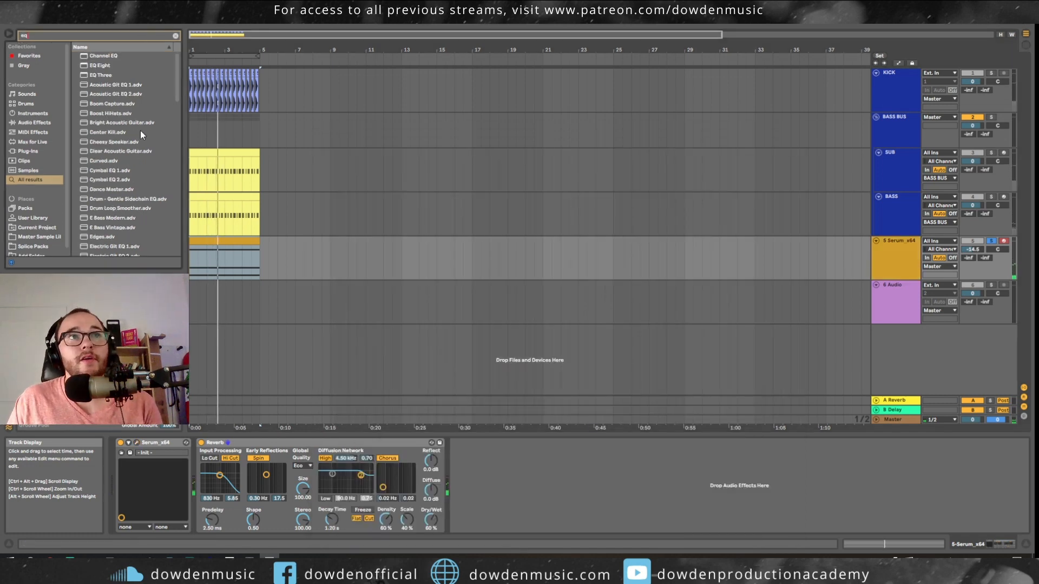
click(101, 65)
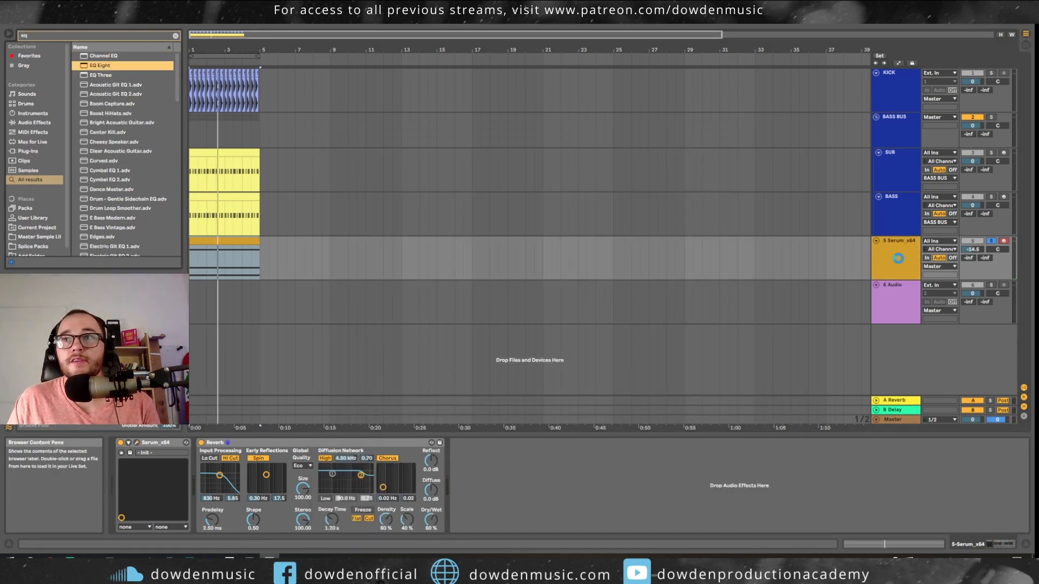
- While playing, shape EQ Eight with a low cut at about 445 Hz and a gentle dip in the high band
key(space)
drag(485, 488, 559, 493)
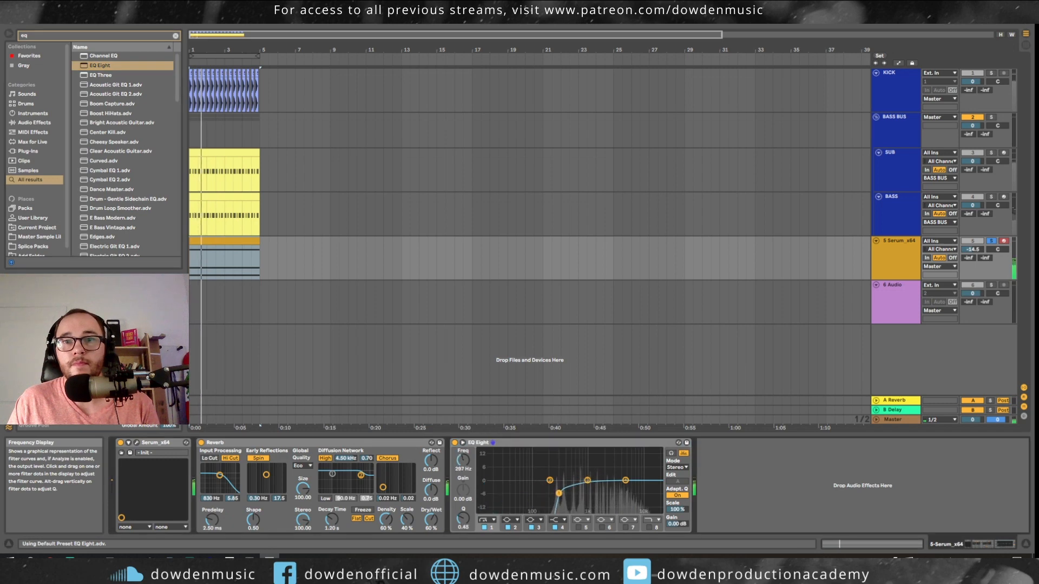
drag(625, 480, 628, 489)
drag(558, 494, 568, 493)
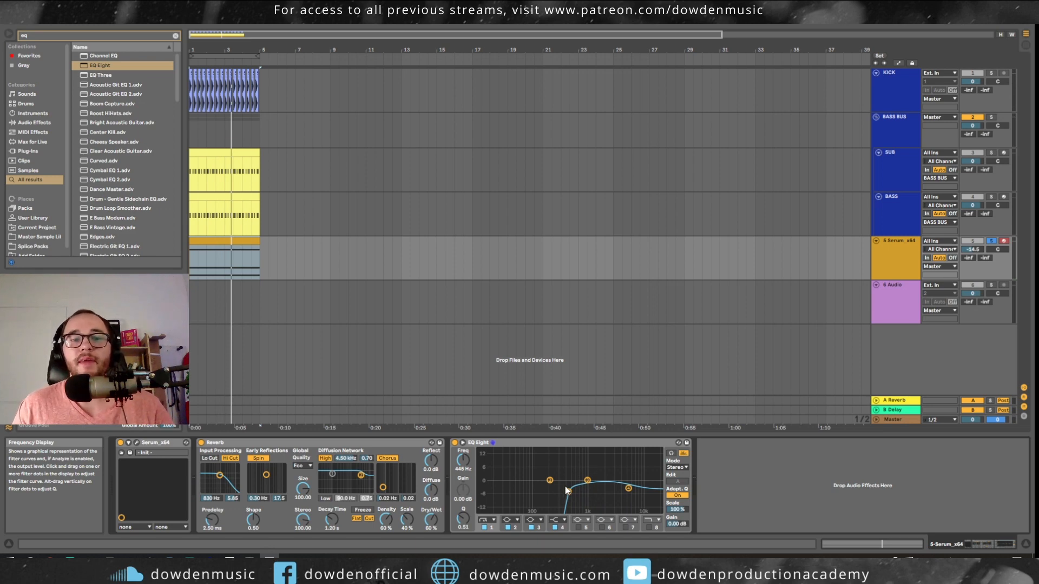
- Unsolo the Serum_x64 track and, while the full mix plays, set an EQ Eight mid dip of about -4.08 dB at 1.35 kHz
key(space)
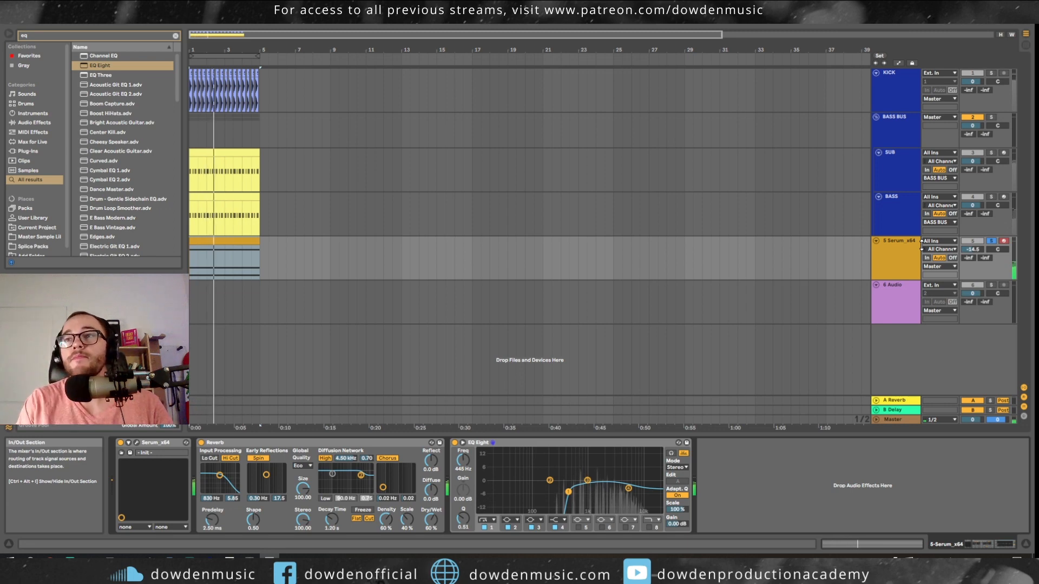
click(991, 241)
click(902, 250)
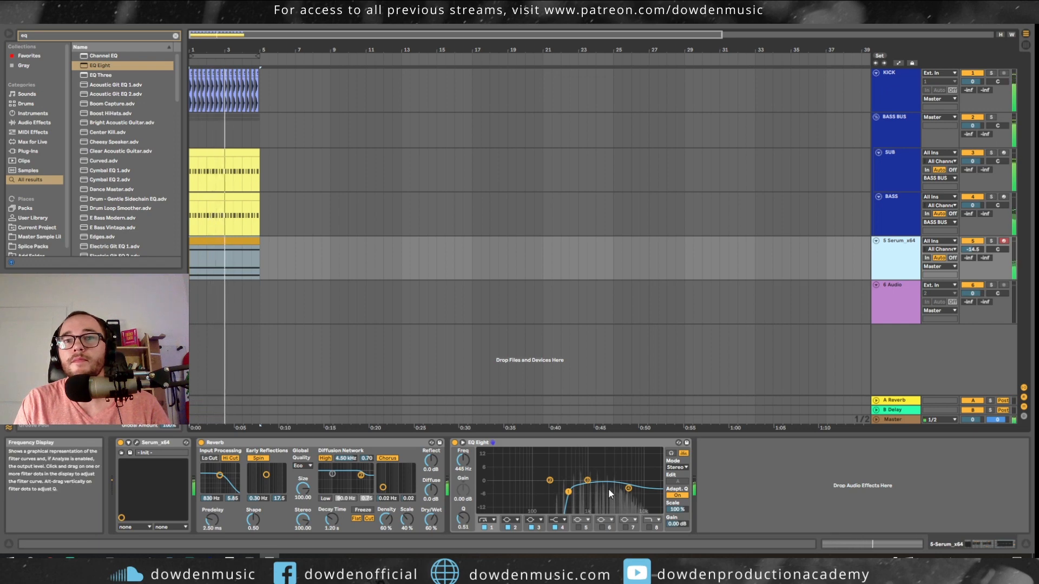
mouse_move(587, 480)
mouse_down()
mouse_move(591, 492)
mouse_move(574, 493)
mouse_move(594, 488)
mouse_up()
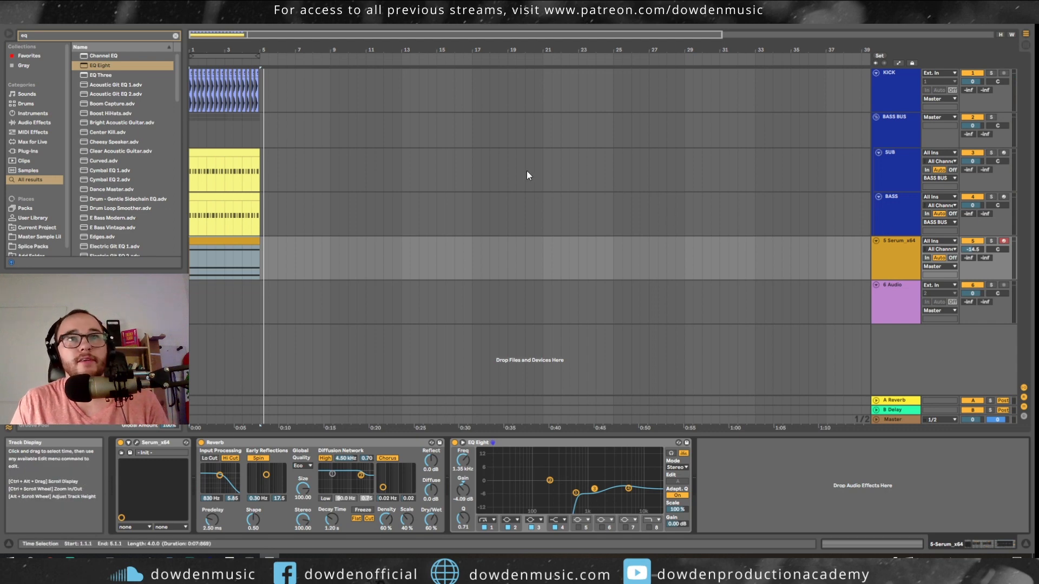
- Search the browser for serum and load Serum_x64 onto a new MIDI track
key(ctrl+f)
text(serum)
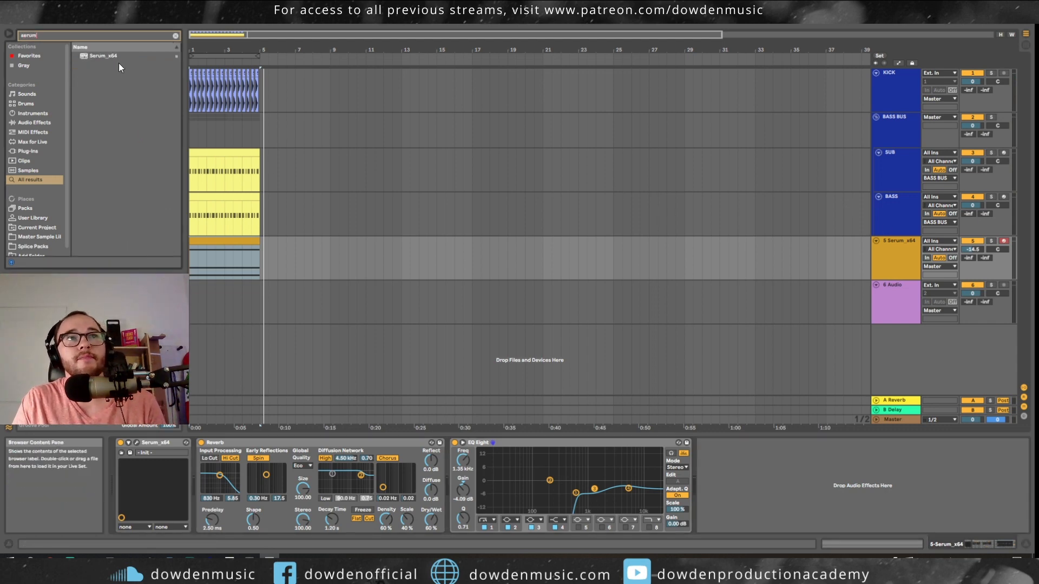
key(Down)
key(Return)
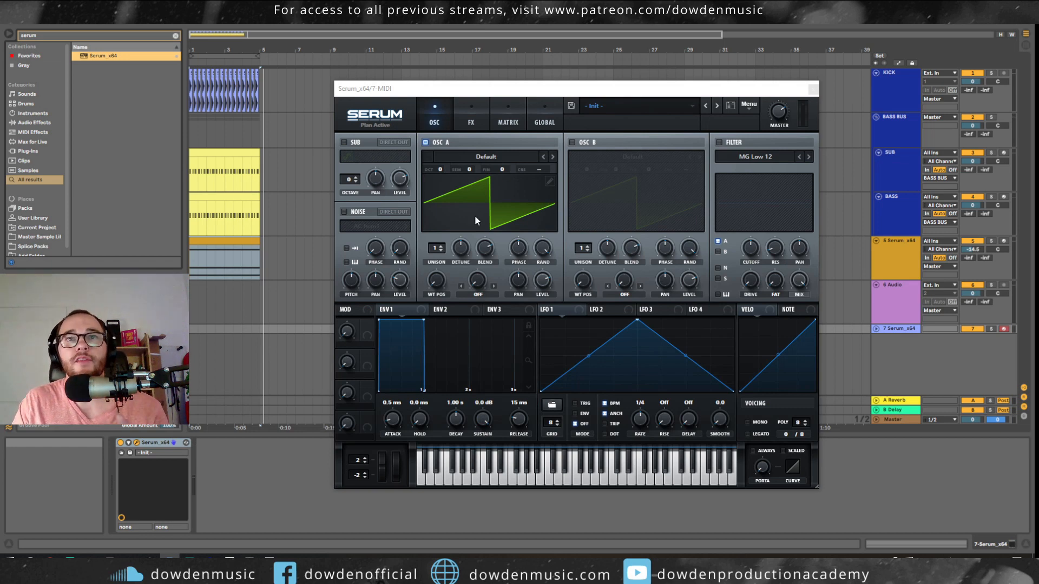
- Set Serum's Oscillator A to 4 unison voices and lower its detune
click(441, 246)
click(443, 248)
click(443, 246)
drag(461, 248, 457, 297)
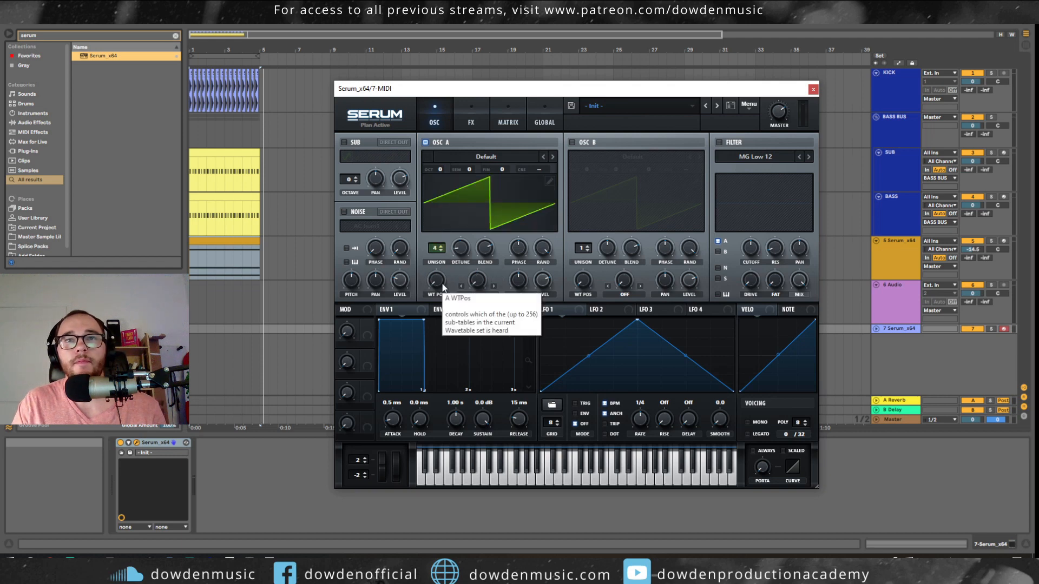
drag(576, 85, 560, 87)
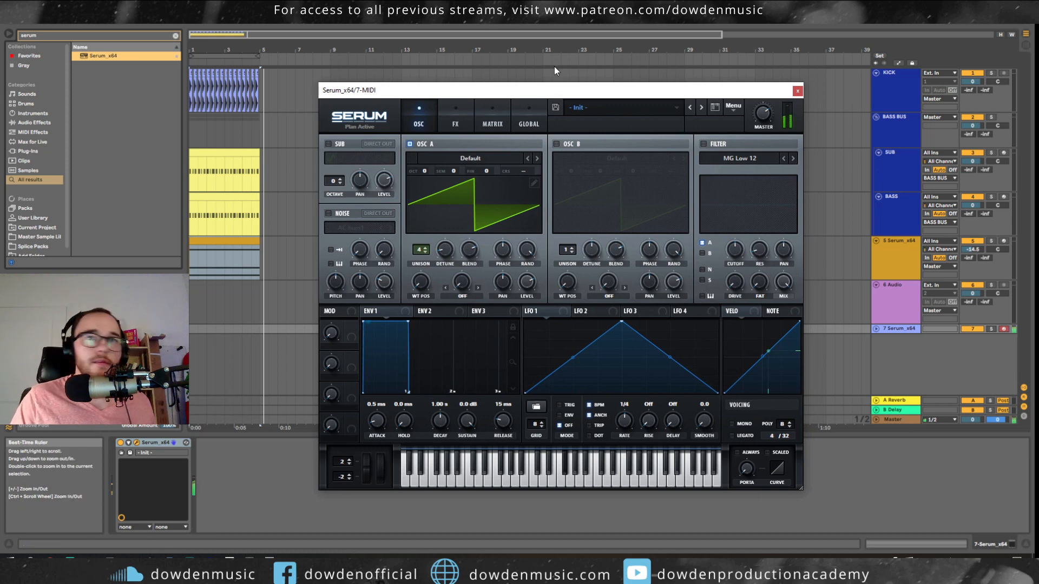
- Enable Serum's MG Low 12 filter, assign Env 2 to its cutoff with an amount of 100, and lower the cutoff
mouse_move(764, 120)
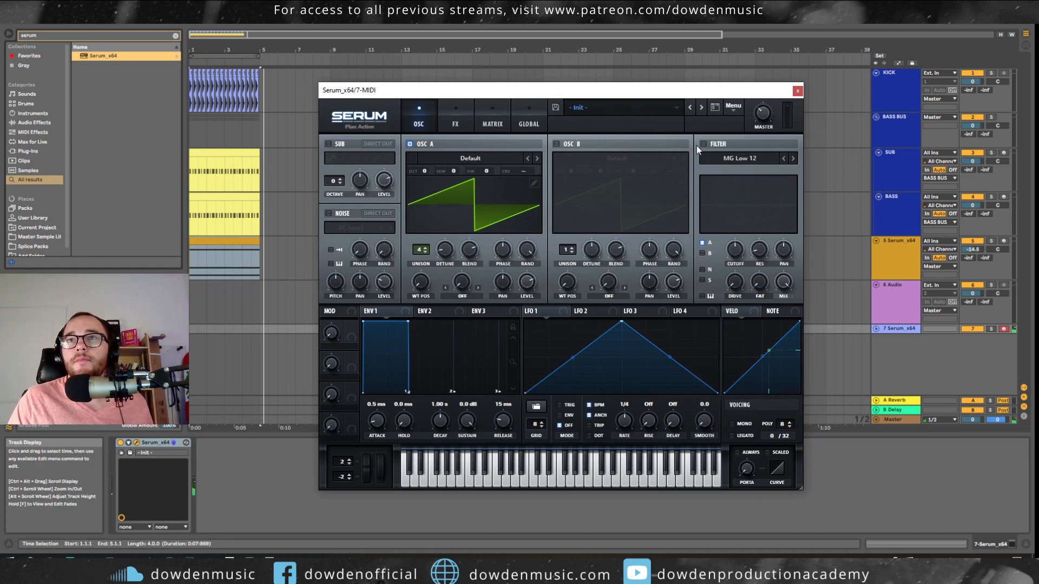
click(704, 144)
click(430, 313)
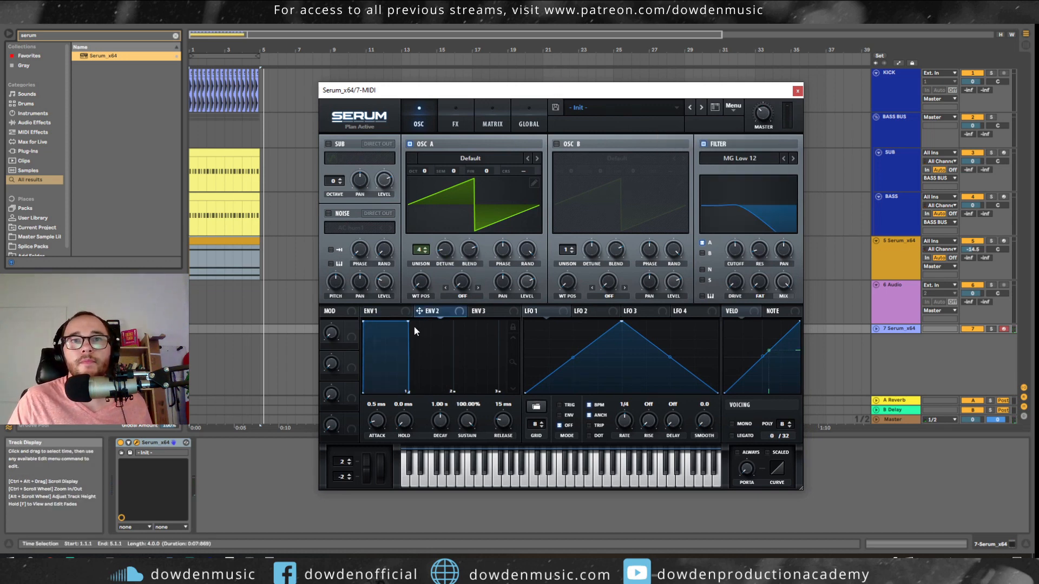
drag(717, 211, 736, 248)
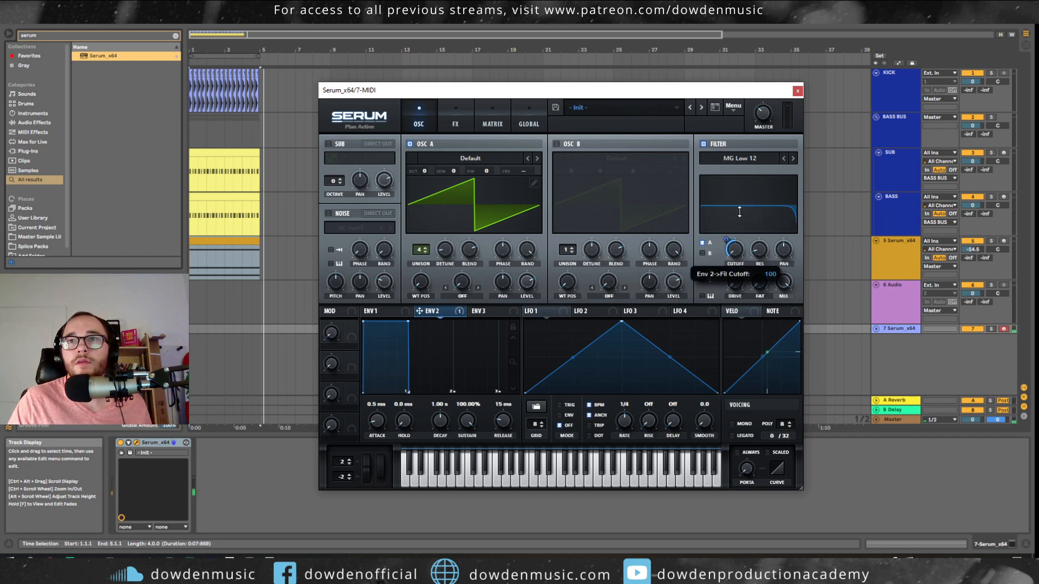
drag(734, 252, 739, 222)
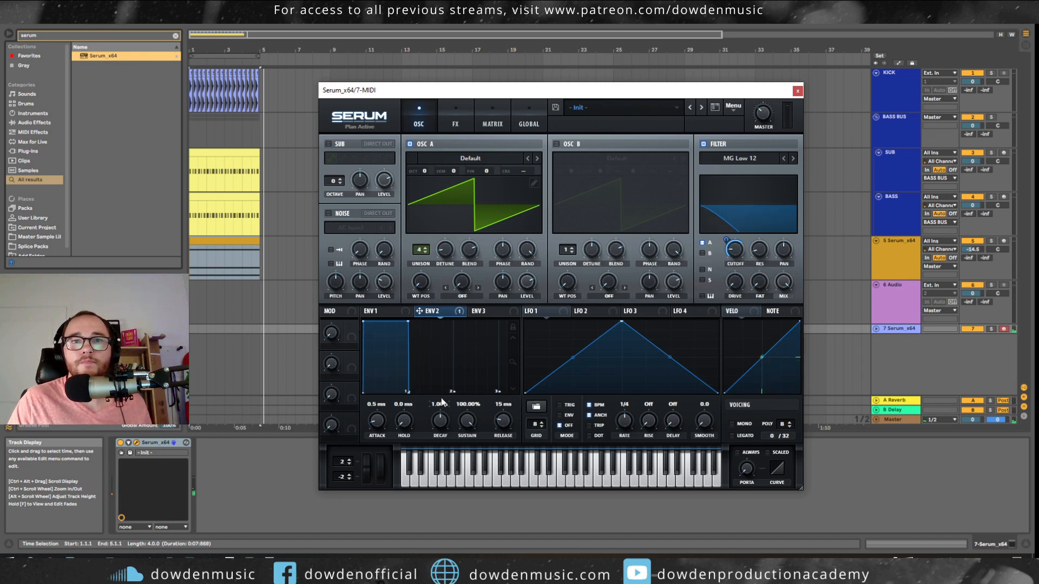
- Shape Env 2 with a decay of 1.65 s, a sustain of 3.95% and a release of 324 ms
drag(438, 423, 459, 482)
drag(502, 422, 508, 410)
drag(433, 426, 440, 415)
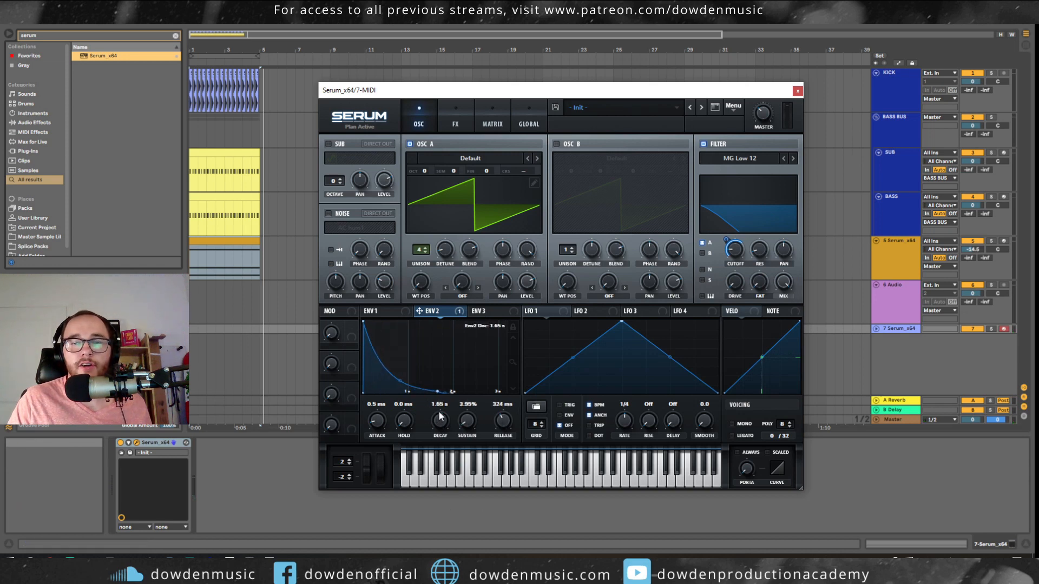
- Refine Env 2 to a 0.0 ms attack, 1.29 s decay and 546 ms release, and readjust the filter cutoff
click(378, 312)
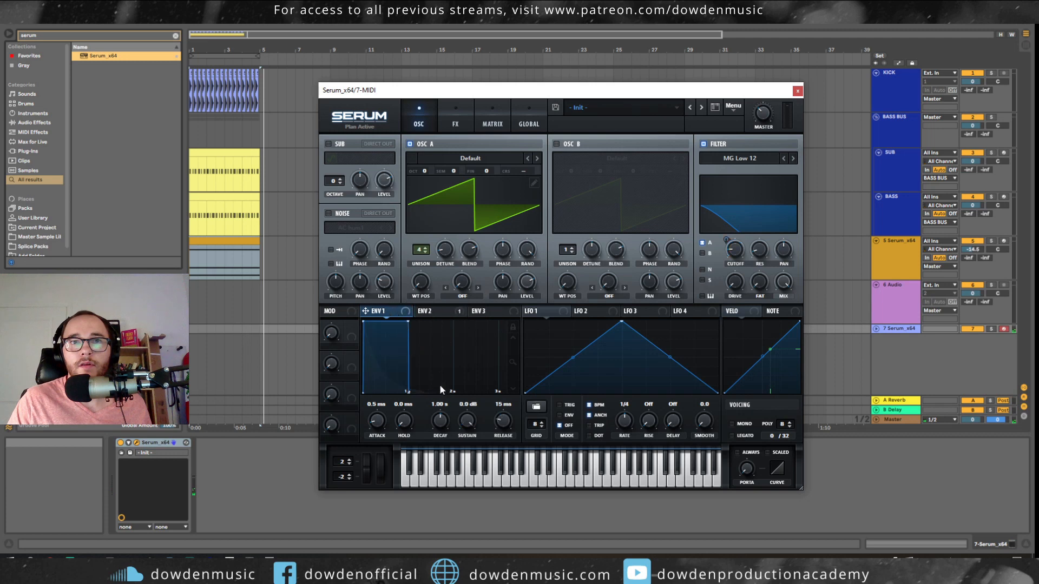
mouse_move(459, 422)
mouse_down()
mouse_move(460, 434)
mouse_move(473, 402)
mouse_move(442, 420)
mouse_up()
drag(377, 421, 378, 443)
click(425, 311)
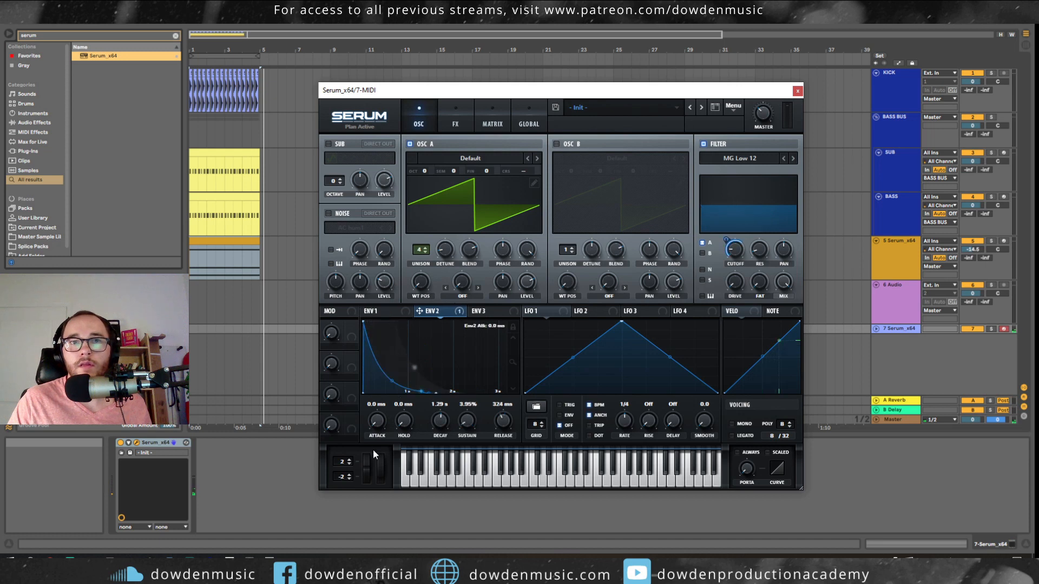
drag(502, 426, 503, 421)
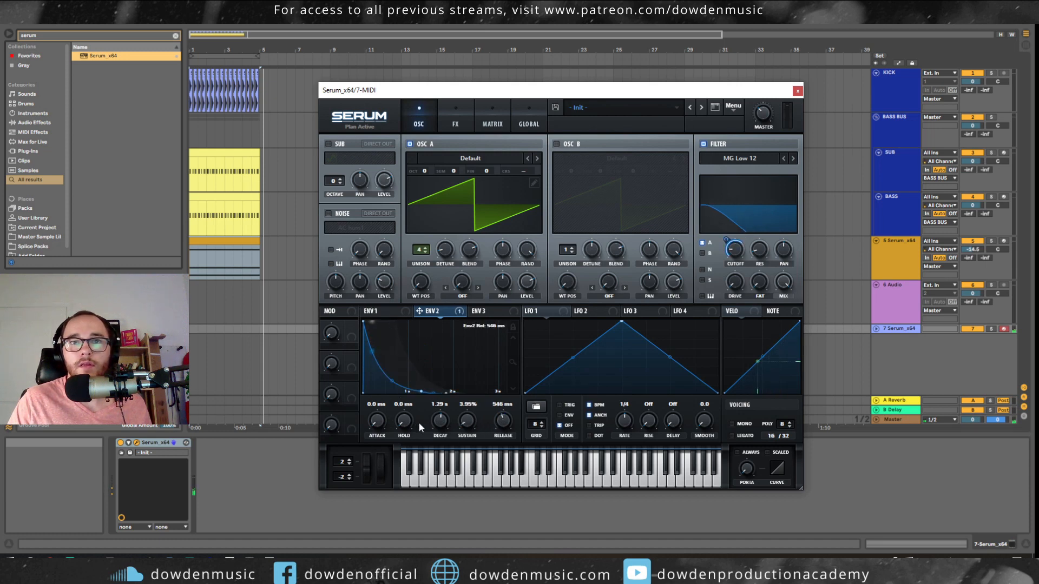
drag(729, 259, 725, 236)
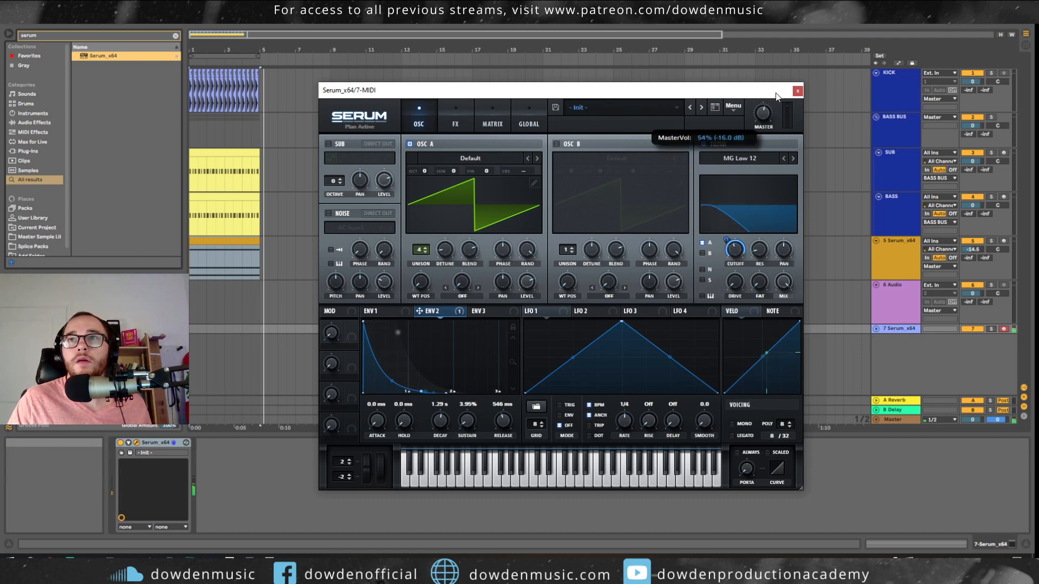
mouse_move(763, 112)
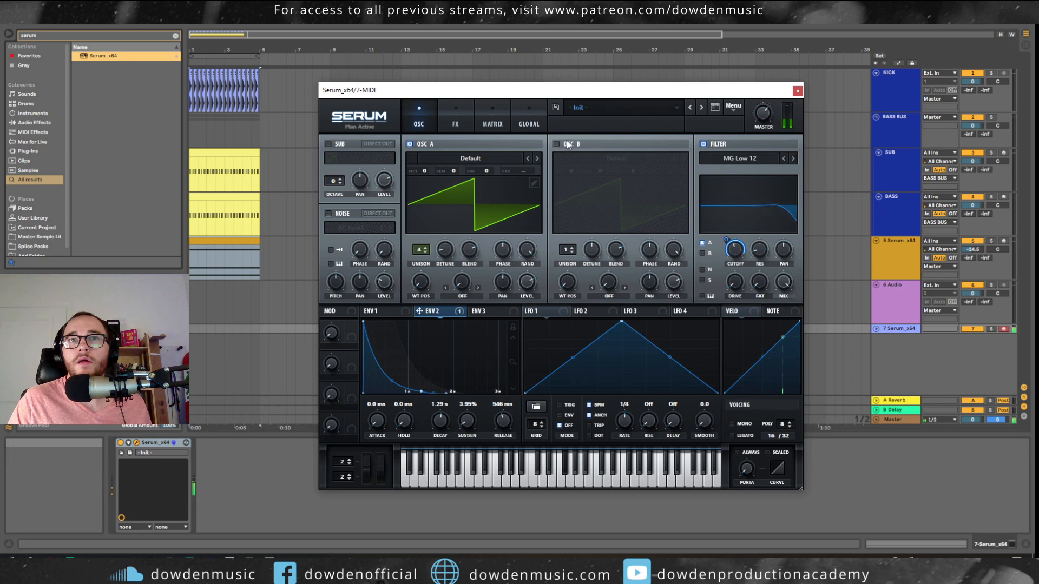
- Enable Oscillator B, route it through the filter and tune it to +7 semitones
click(560, 154)
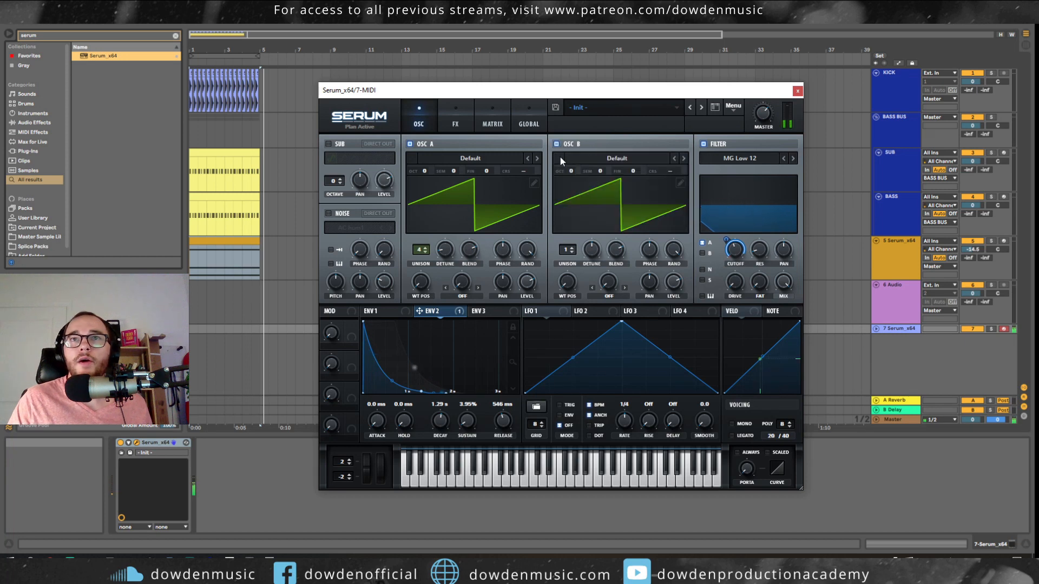
click(702, 254)
drag(608, 169, 605, 164)
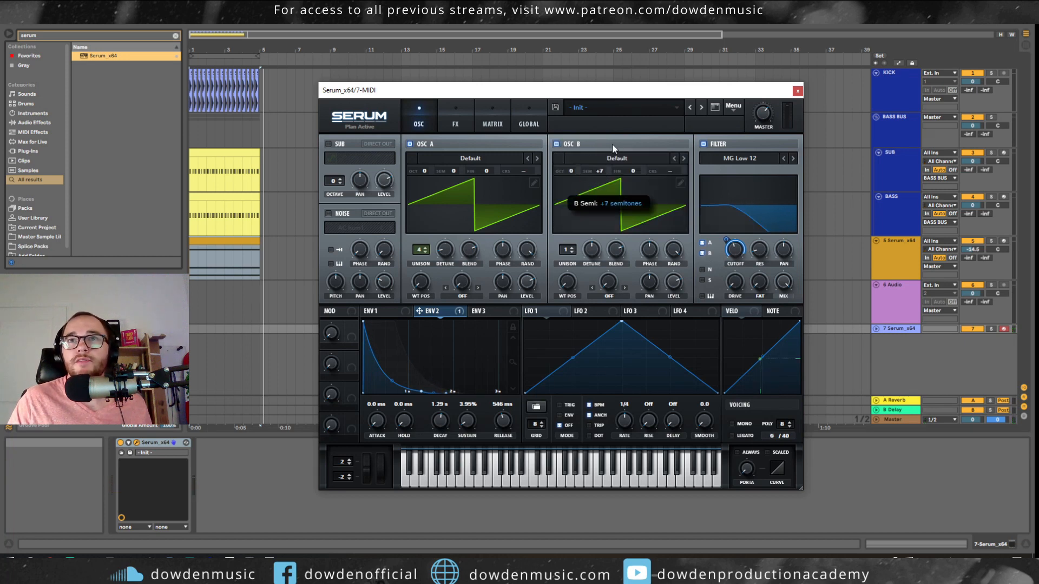
- Lower Oscillator B's level, fine-tune Oscillator A's detune, and give Oscillator B 5 detuned unison voices
drag(673, 281, 661, 323)
drag(445, 252, 448, 246)
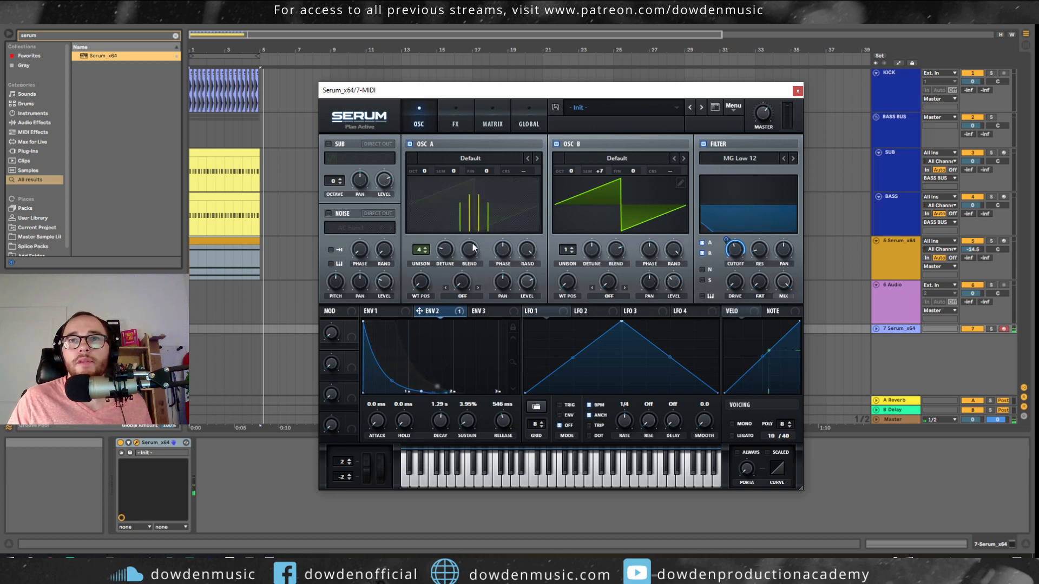
drag(574, 254, 591, 247)
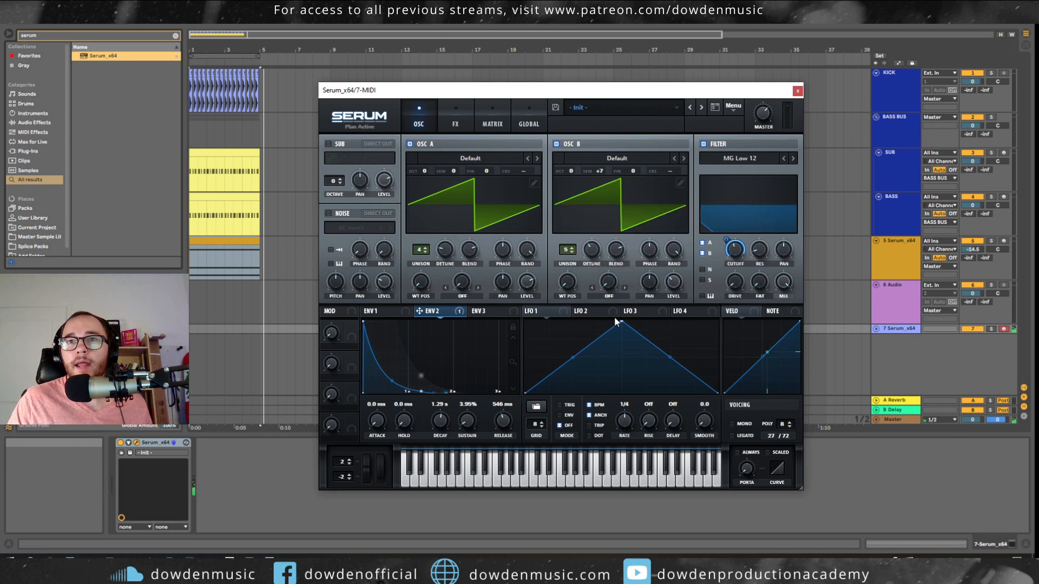
- Assign LFO 1 to Oscillator A's fine tuning with a small amount and set the LFO rate to 1/8
drag(533, 313, 503, 218)
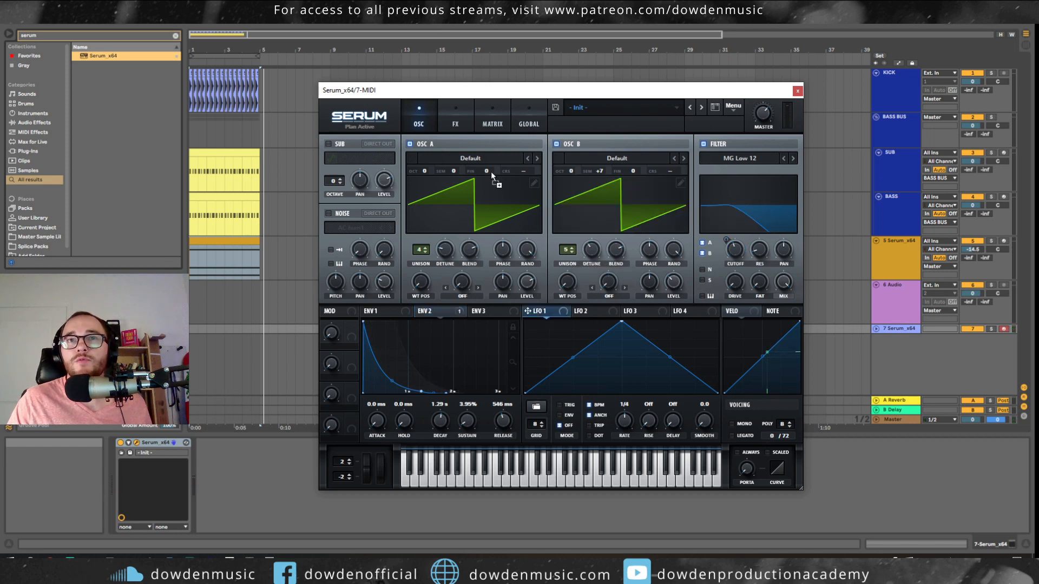
drag(496, 173, 494, 210)
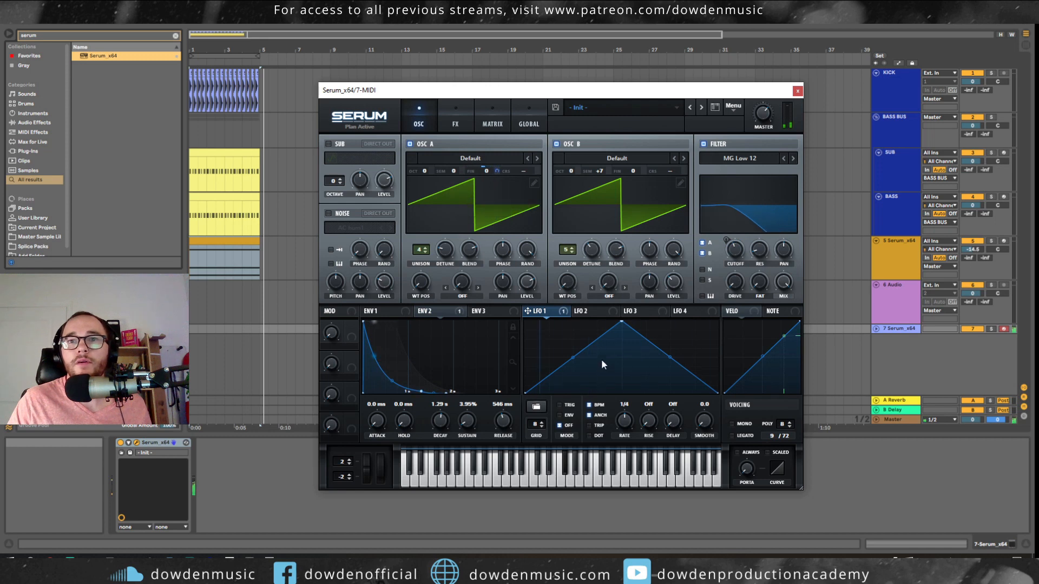
drag(624, 414, 631, 405)
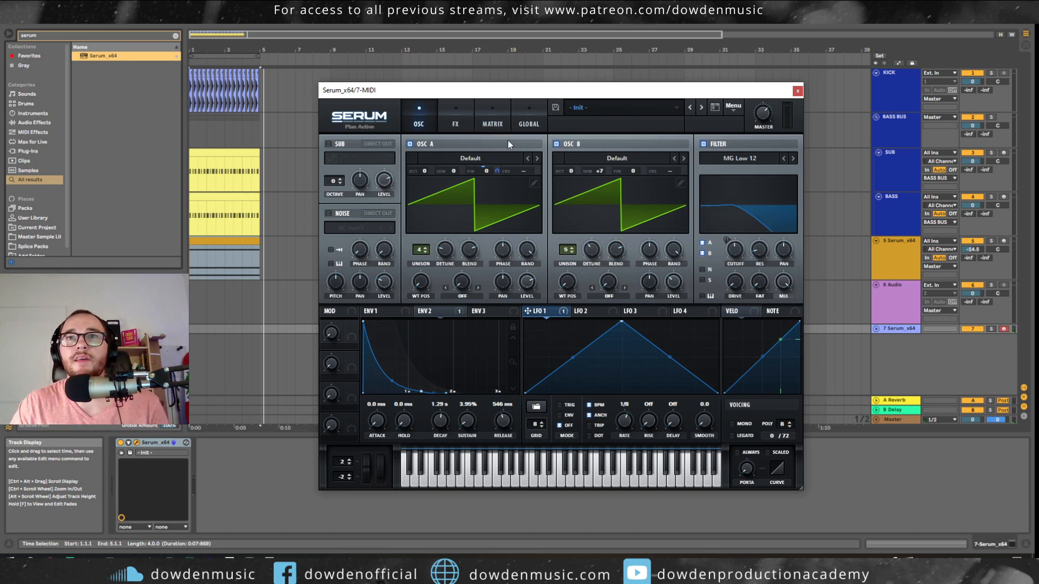
- Try Oscillator B at octave +1 and octave -1, and return it to octave 0
scroll(571, 171, up, 1)
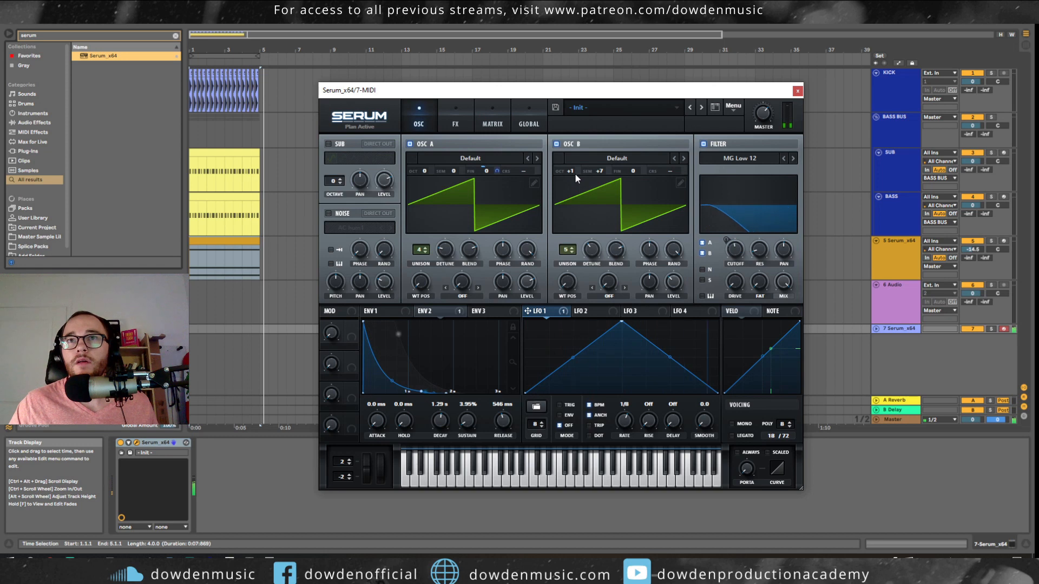
scroll(572, 172, down, 2)
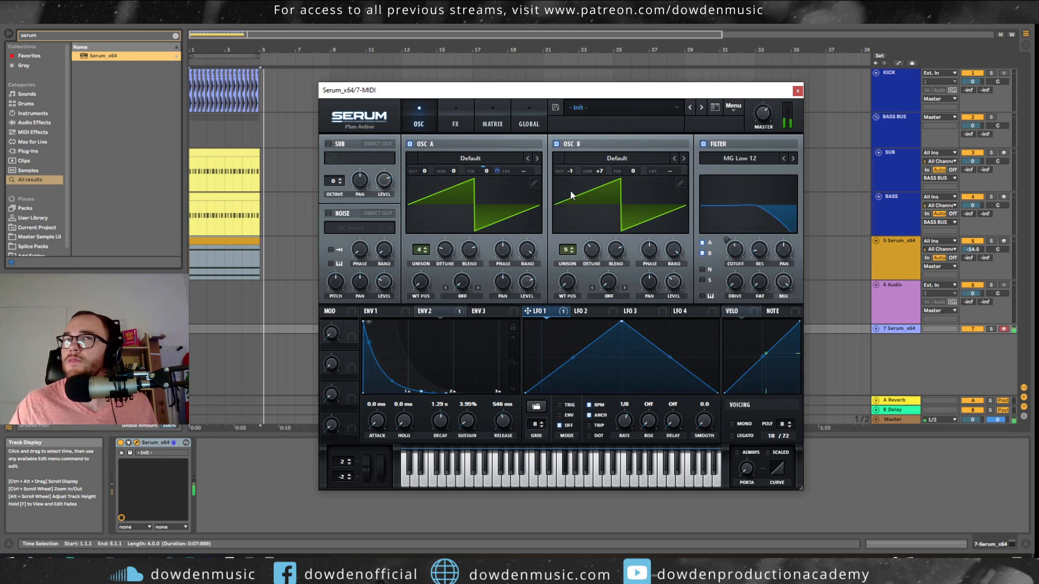
scroll(571, 171, up, 1)
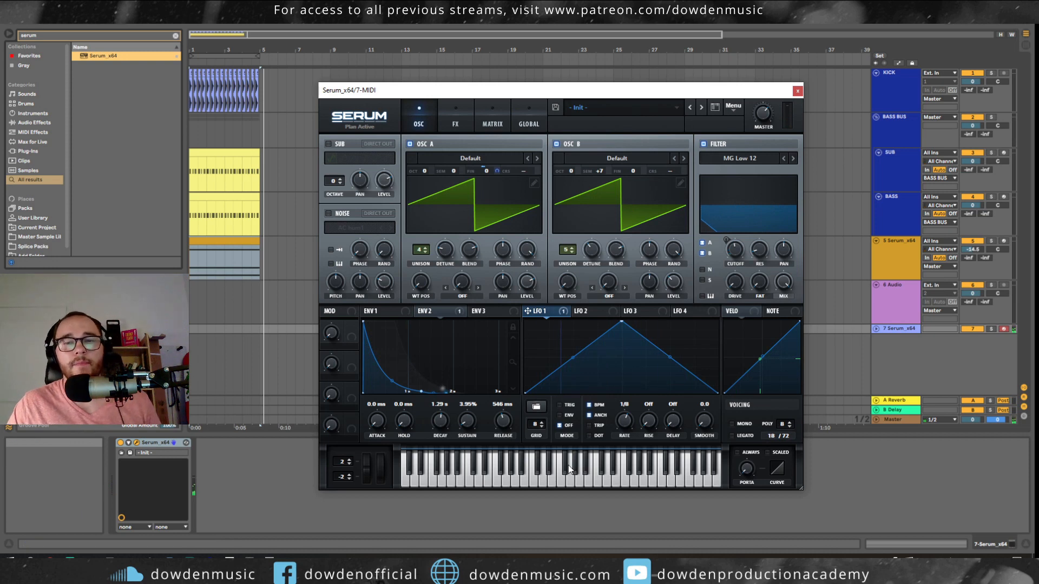
- Close the Serum window, search the browser for delay, and add the Delay effect to the 7 Serum_x64 track
click(798, 90)
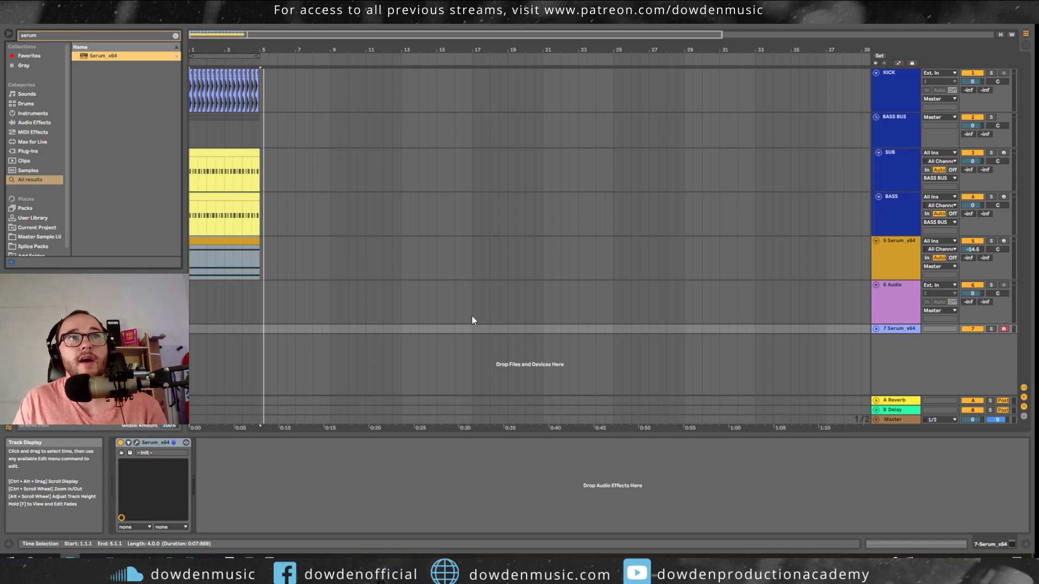
click(175, 35)
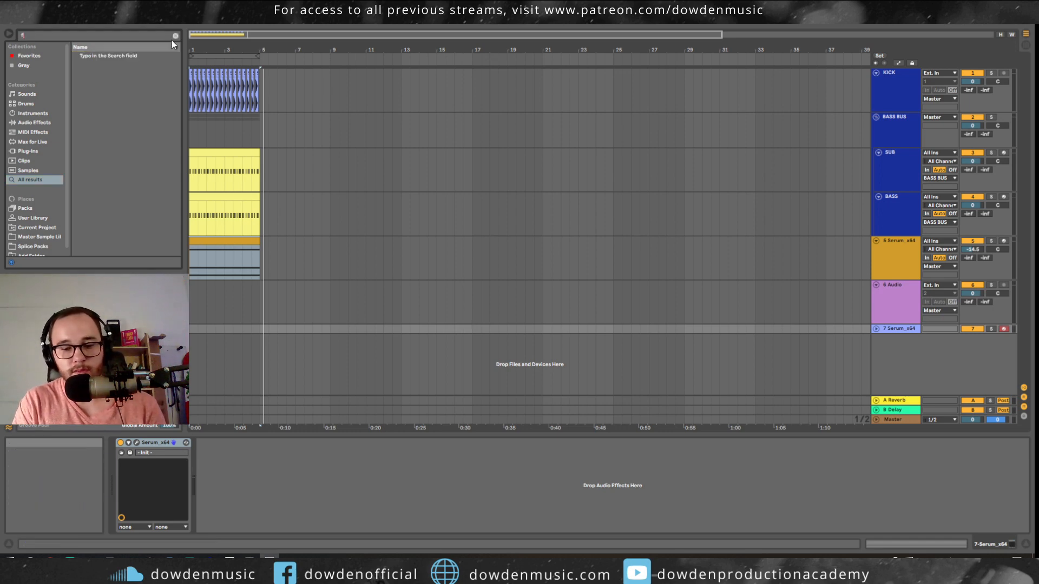
text(echo)
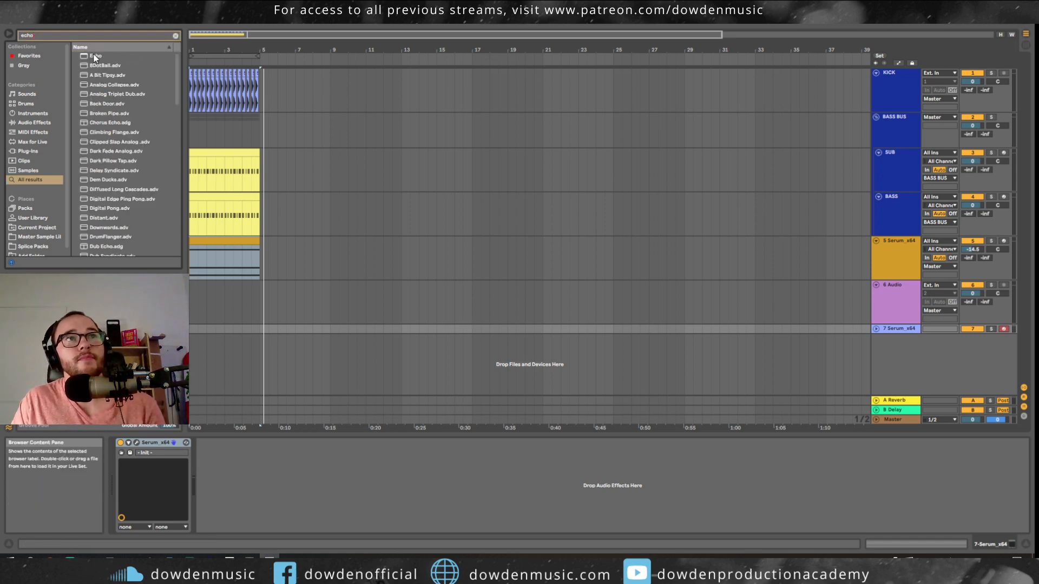
key(BackSpace)
key(BackSpace)
key(BackSpace)
key(BackSpace)
text(delay)
drag(93, 57, 893, 249)
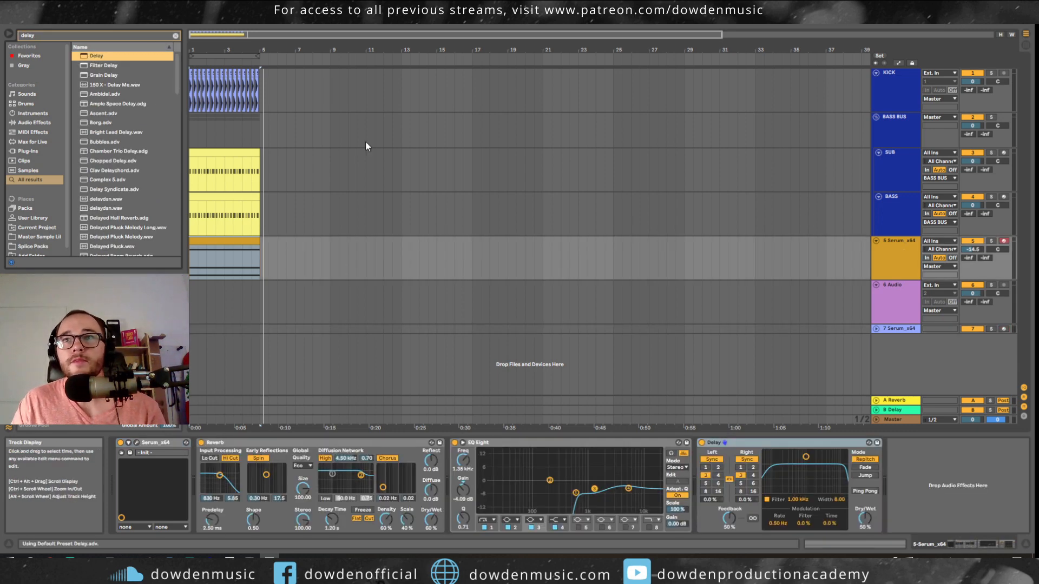
click(896, 328)
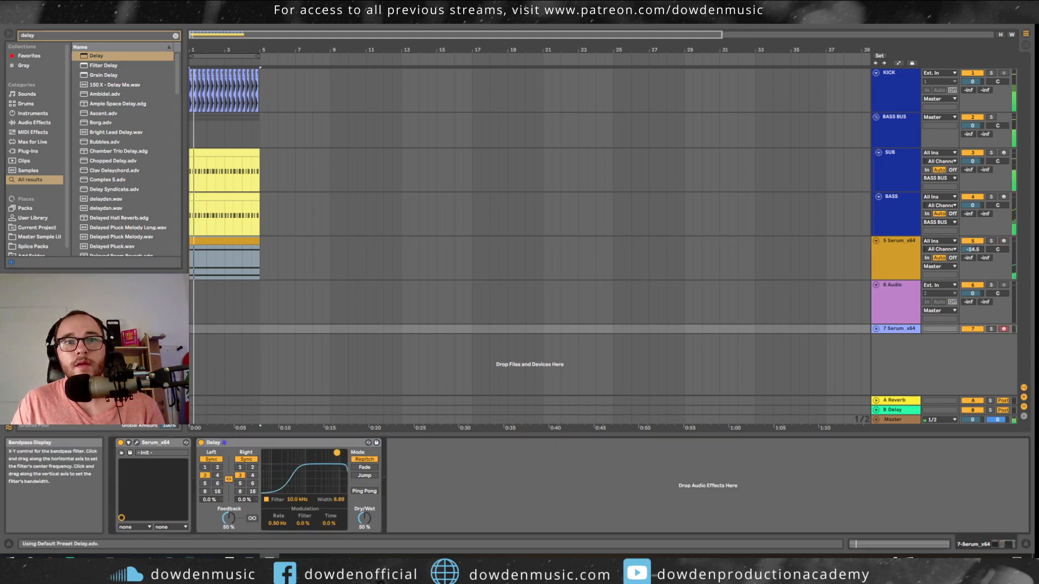
- Solo the 7 Serum_x64 track, stop playback, and audition linked Delay times of 2 and 1, returning to 3 sixteenths
click(991, 329)
key(space)
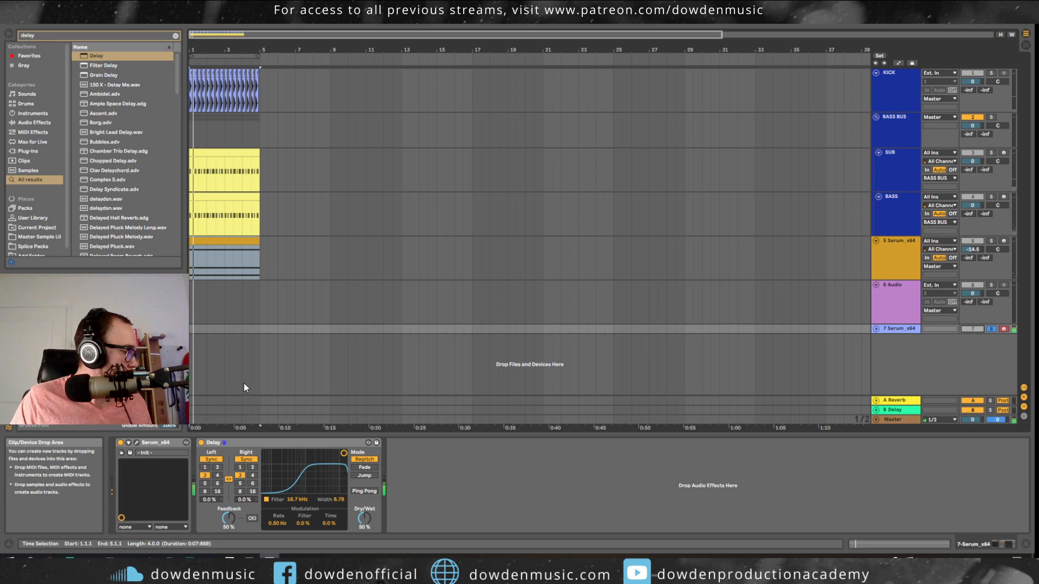
click(217, 468)
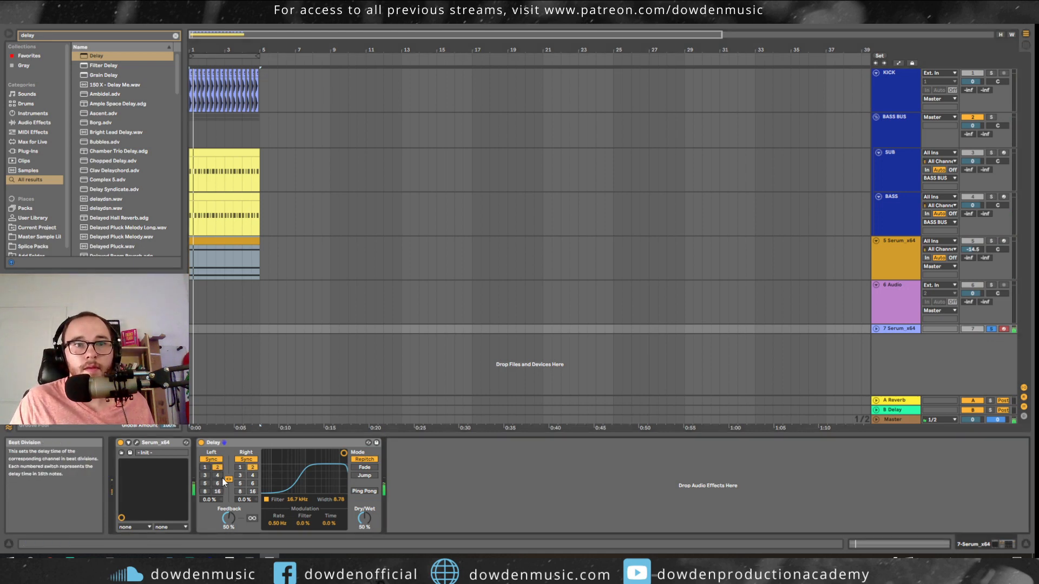
click(205, 467)
click(206, 476)
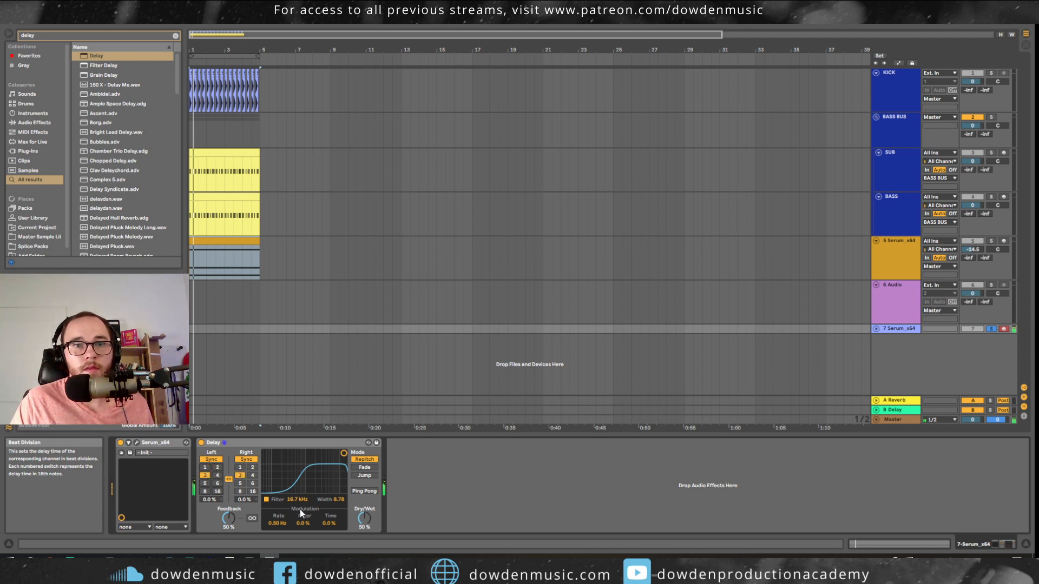
- Unlink the Delay's left and right times and audition right-channel divisions, settling on 3 sixteenths
click(228, 479)
click(252, 476)
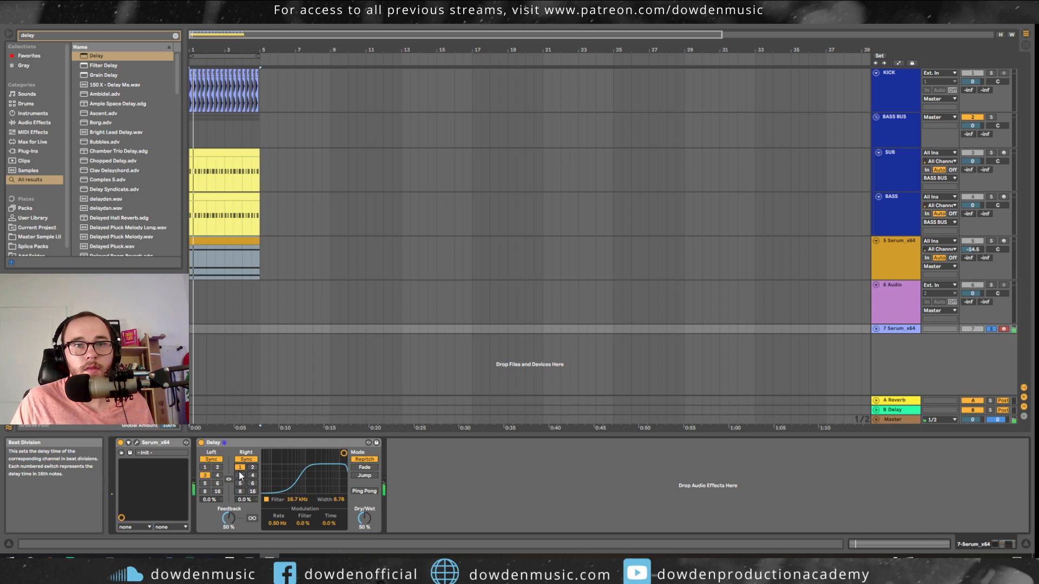
click(240, 476)
- Turn on the Delay's Ping Pong mode and set feedback to 30% and dry/wet to 33%
click(364, 491)
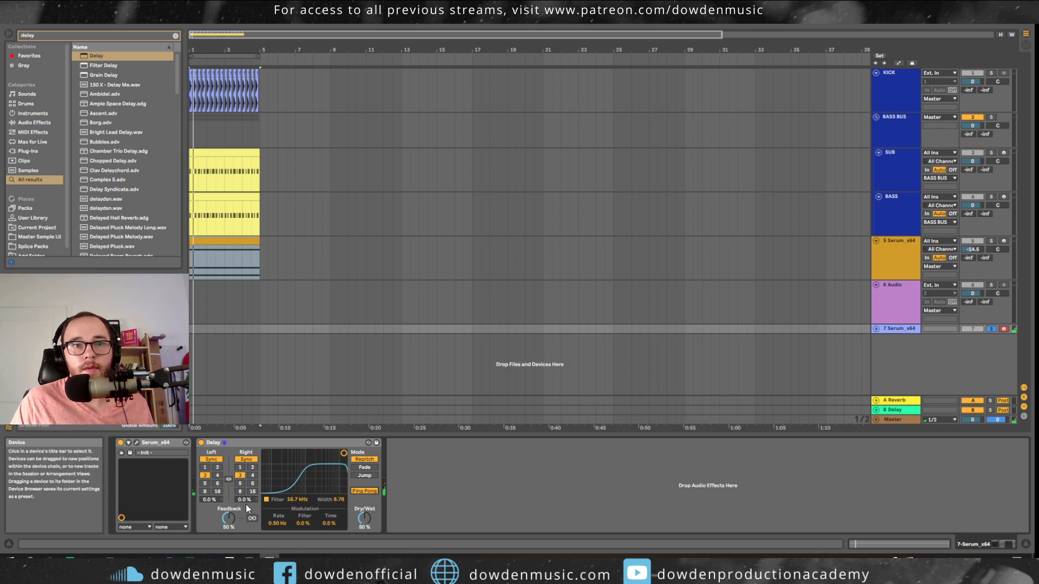
drag(228, 517, 228, 533)
drag(364, 518, 364, 527)
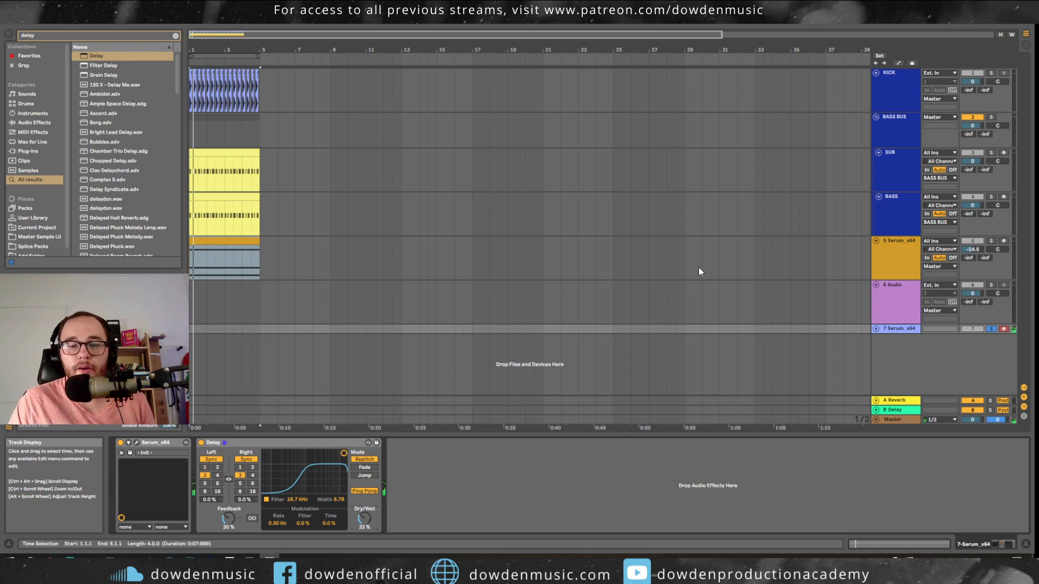
- Unsolo the 7 Serum_x64 track and unfold it in the arrangement
click(992, 329)
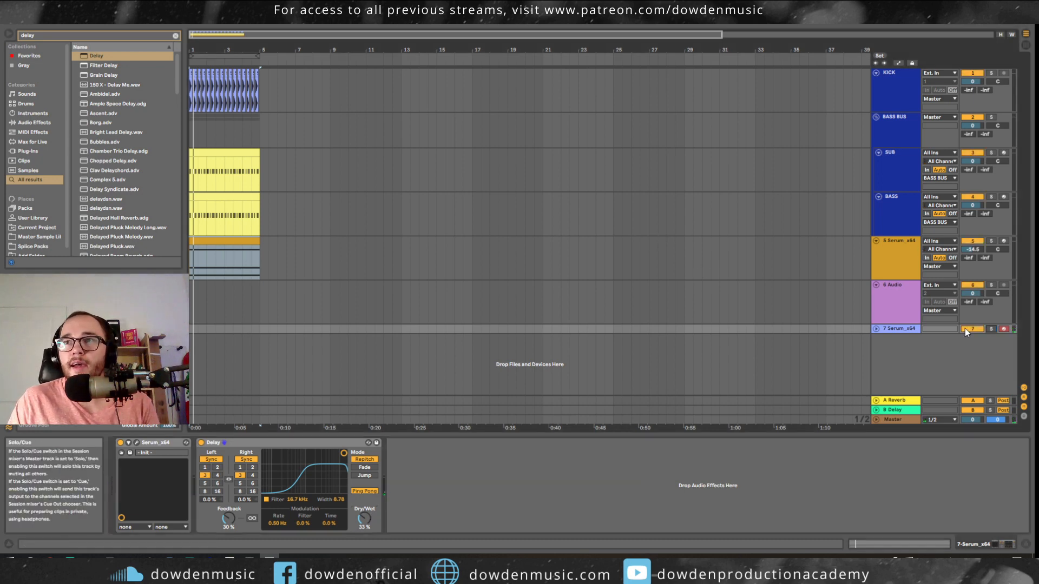
click(876, 329)
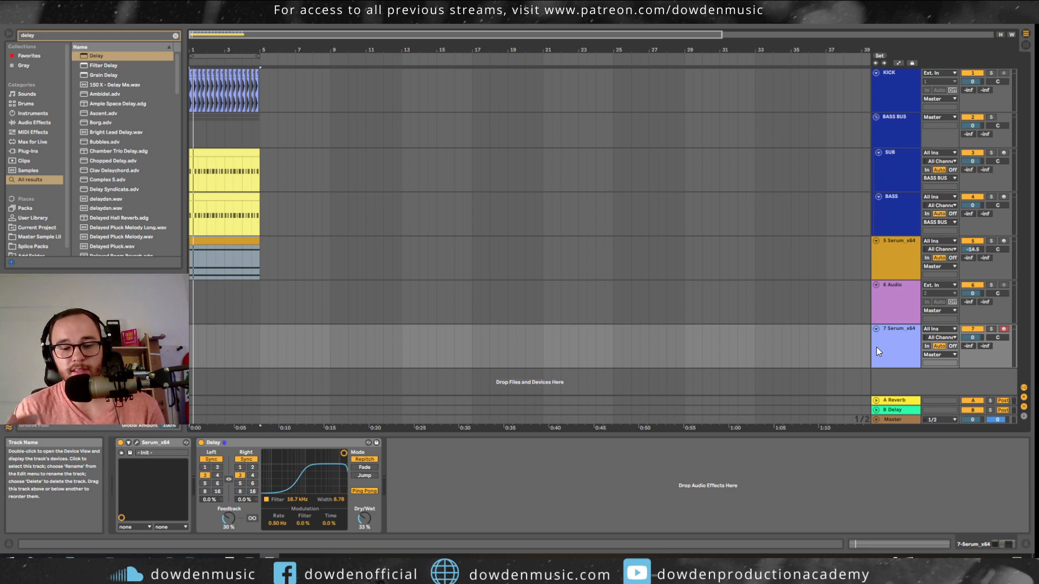
- Add the C Minor Scale preset before Serum on the 7 Serum_x64 track and set its base to F#
key(ctrl+f)
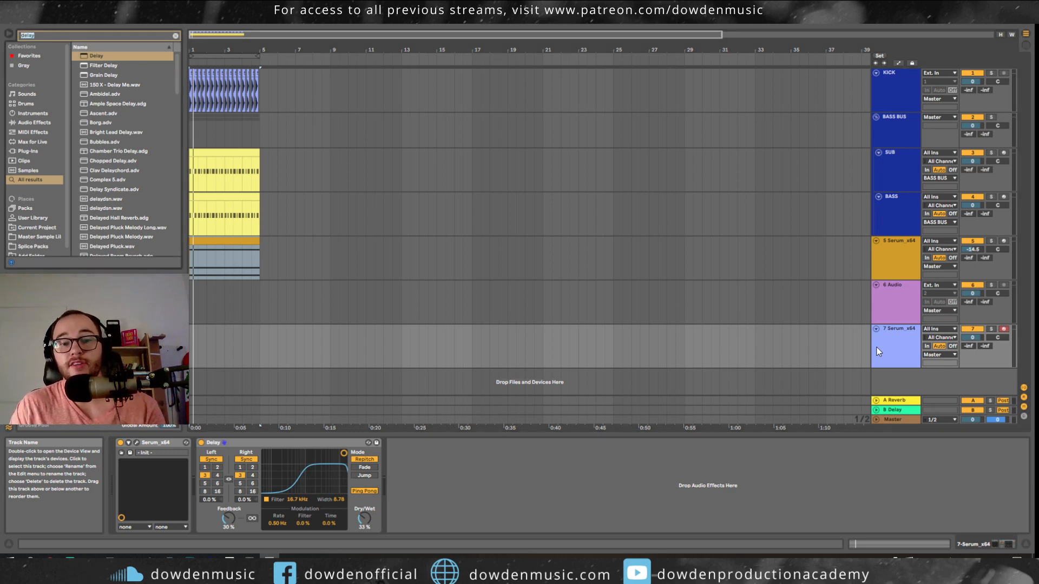
text(scale)
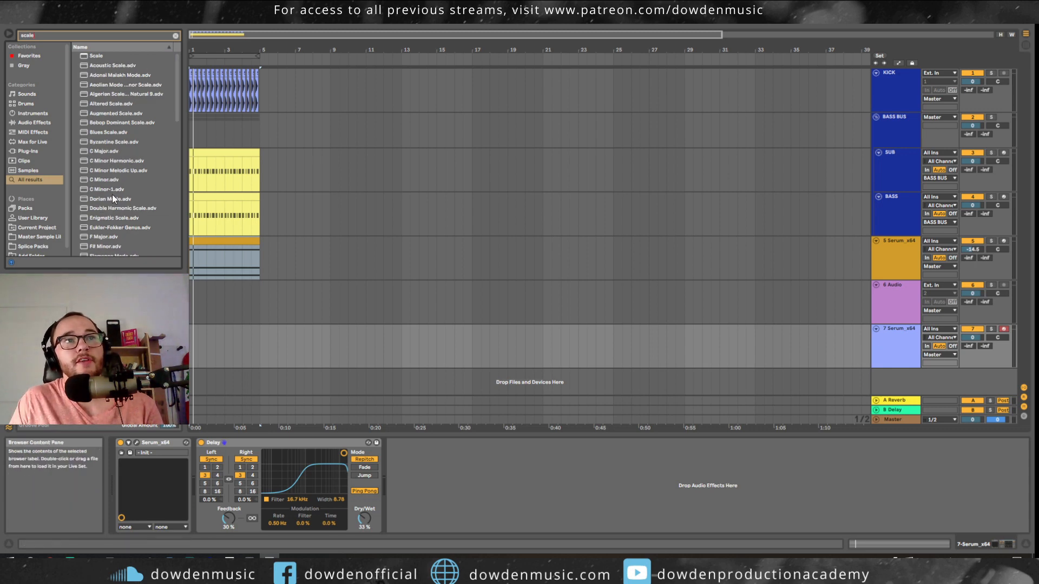
scroll(104, 232, down, 1)
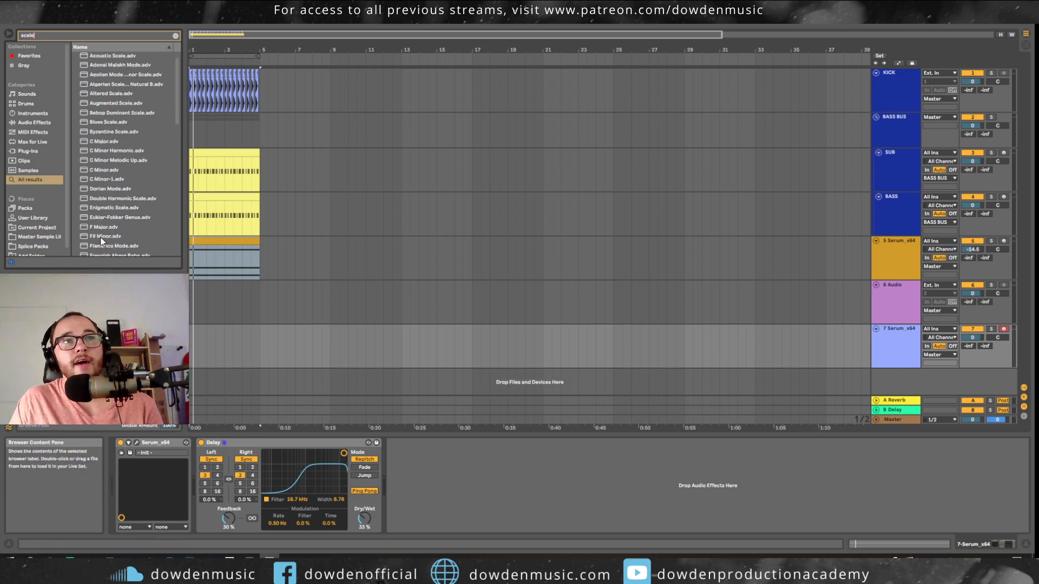
drag(104, 171, 129, 463)
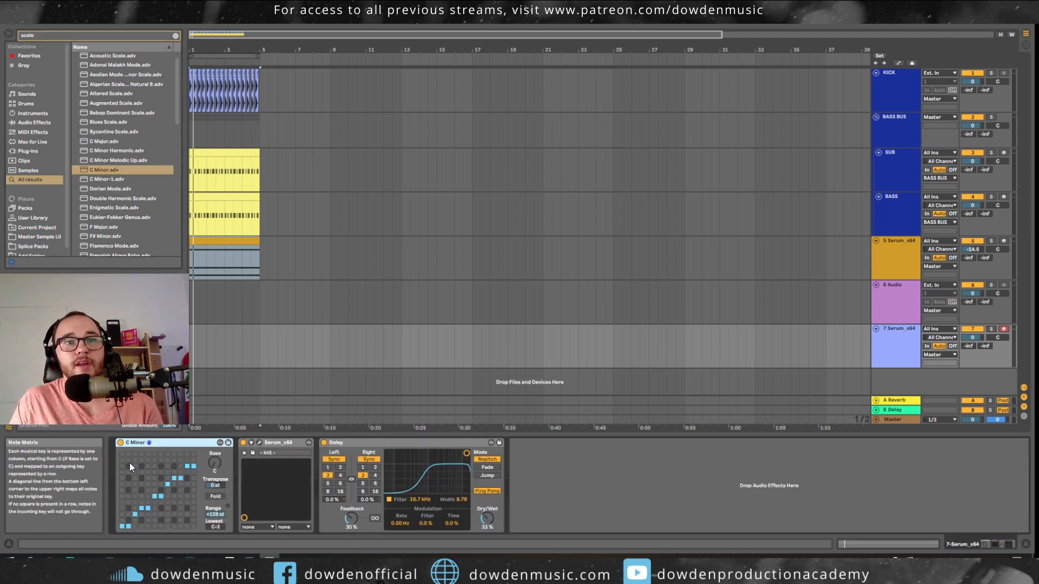
drag(215, 463, 214, 444)
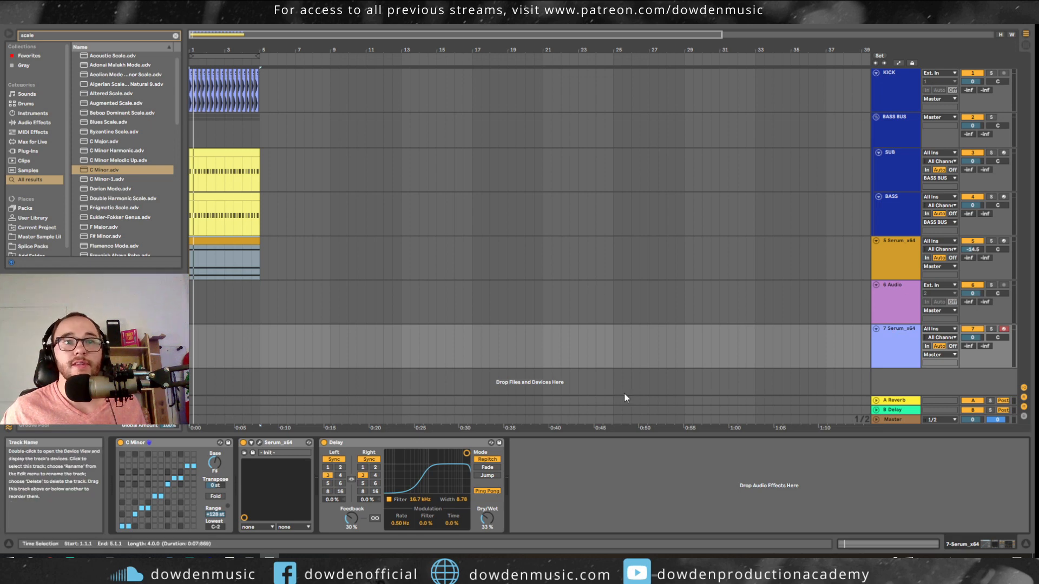
- Insert an empty four-bar MIDI clip at bar 1 on the 7 Serum_x64 track and audition its piano-roll keys
drag(261, 336, 189, 337)
key(ctrl+shift+m)
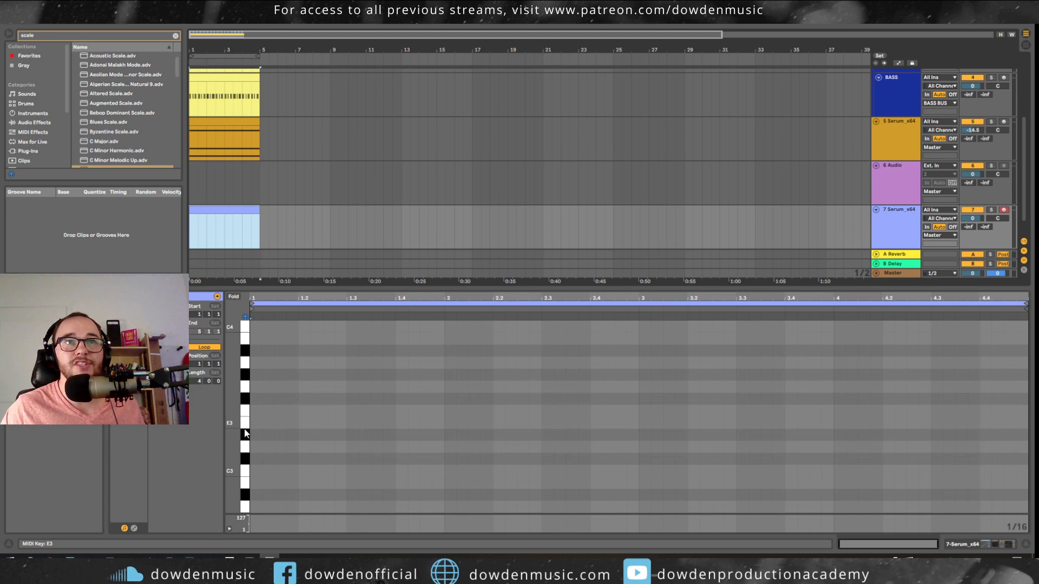
click(248, 487)
click(247, 487)
click(249, 476)
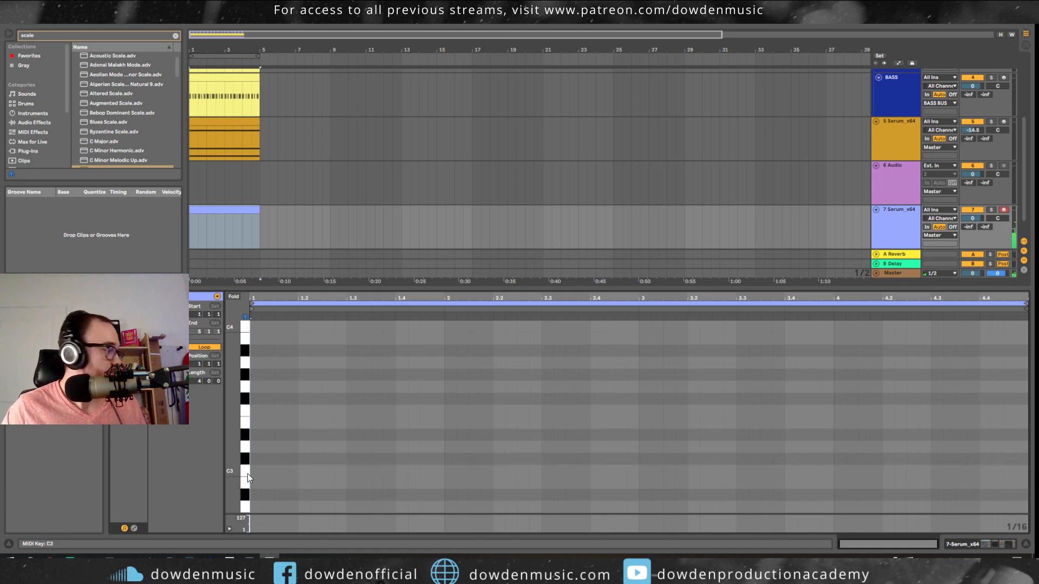
click(246, 406)
click(247, 415)
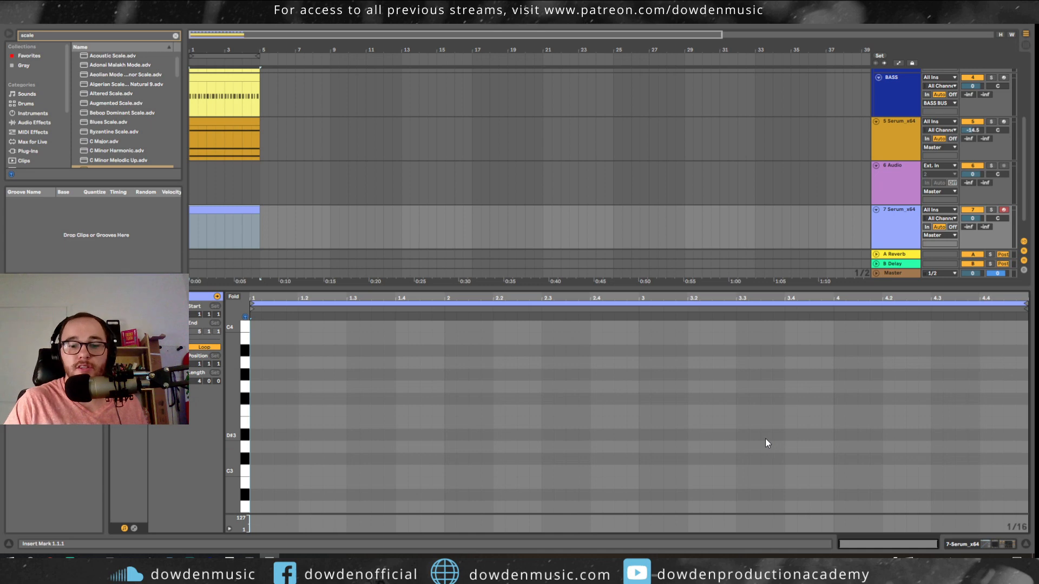
key(space)
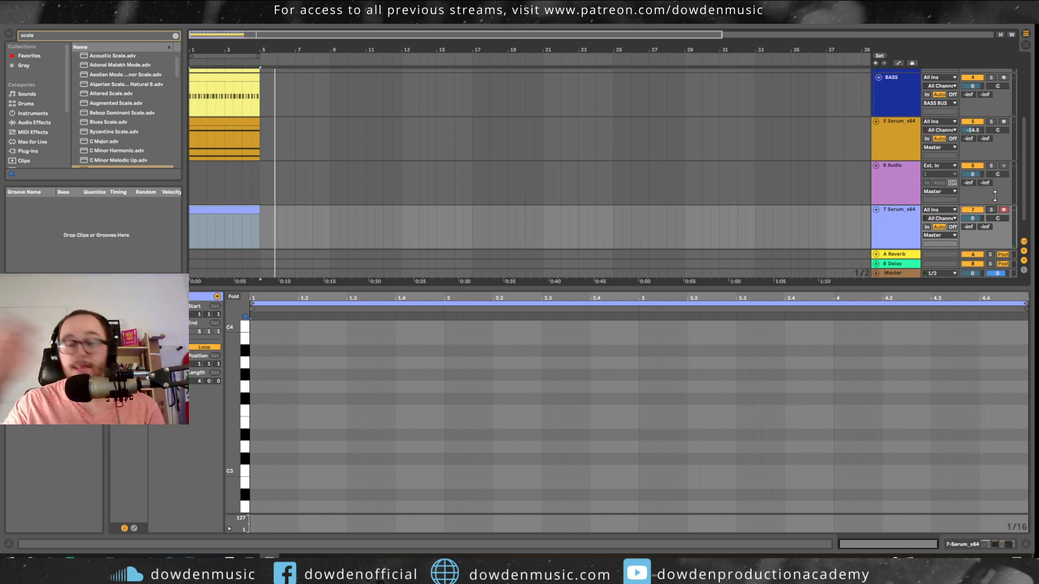
- Add an Arpeggiator between the C Minor Scale device and Serum on the 7 Serum_x64 track, with Retrigger set to Beat
key(ctrl+f)
text(arp)
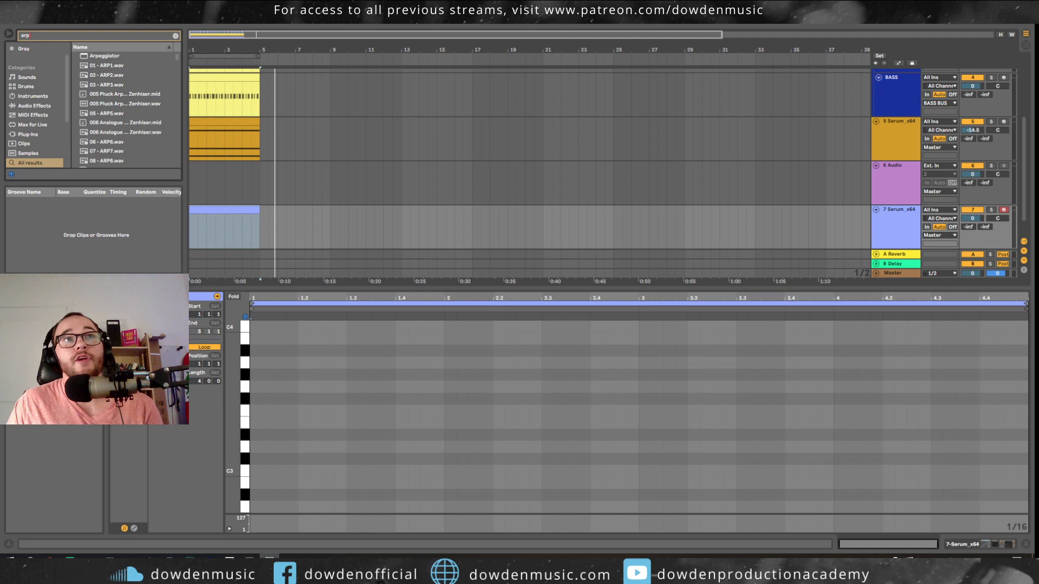
click(126, 56)
drag(895, 235, 897, 232)
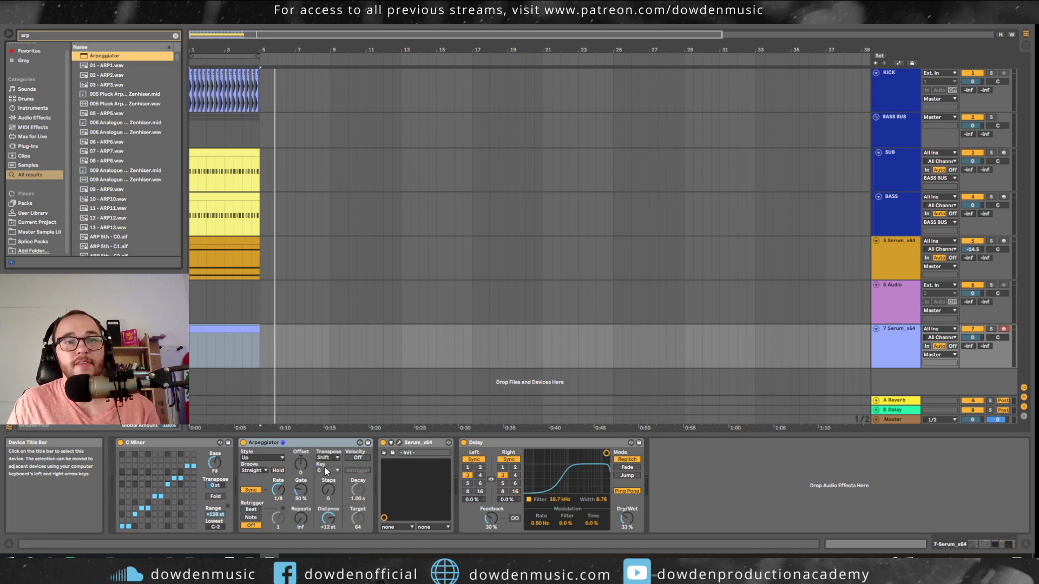
click(259, 508)
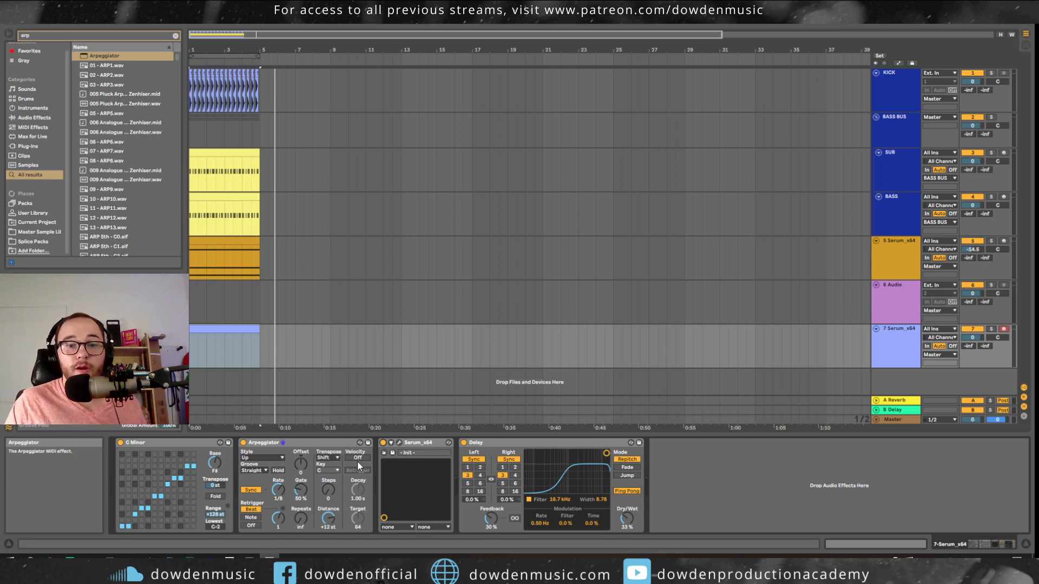
- Audition the Arpeggiator at a 1/16 rate with 2 repeats and record a first MIDI take on the 7 Serum_x64 track
key(space)
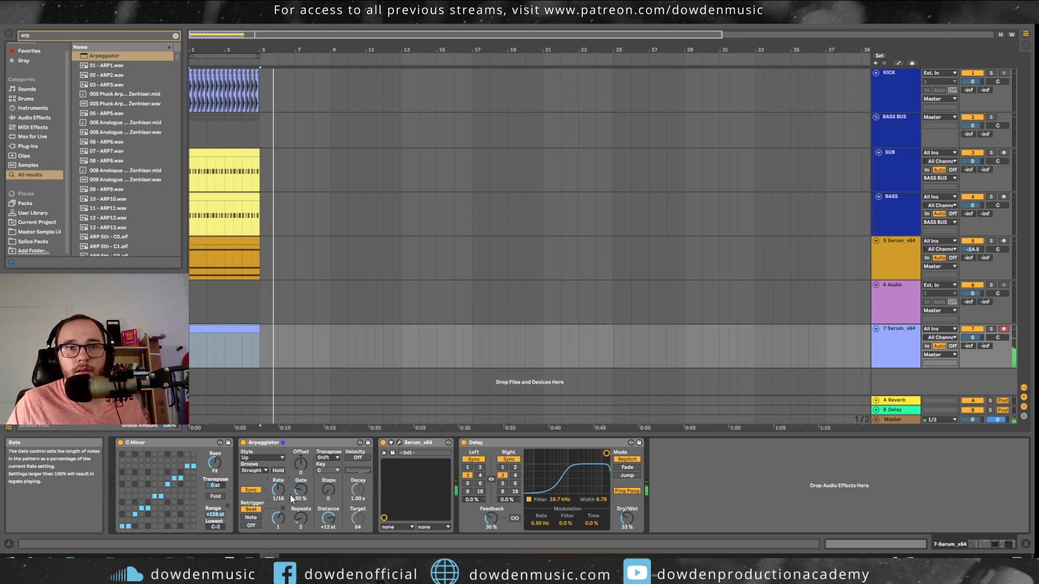
click(460, 25)
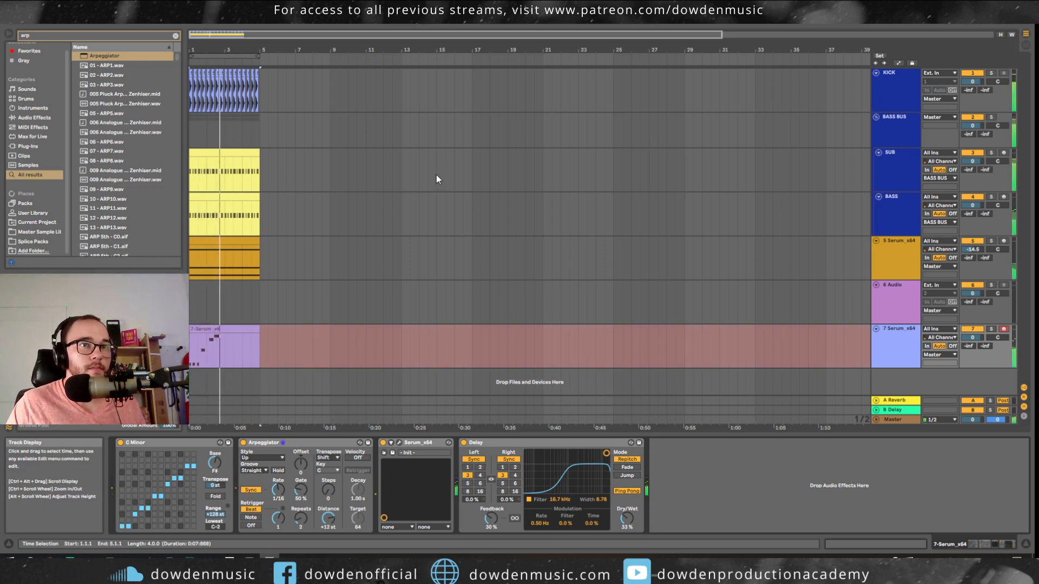
key(space)
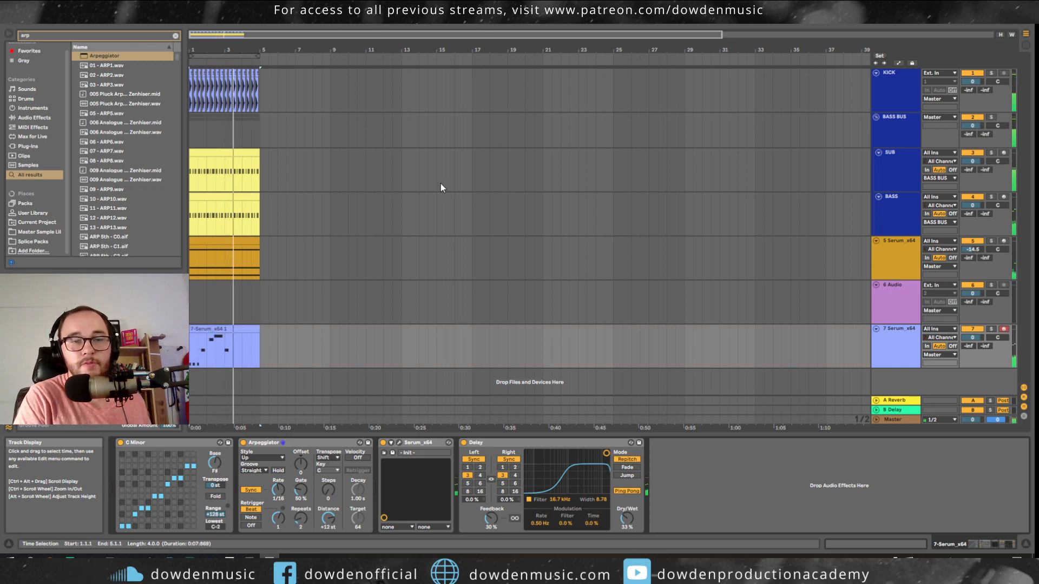
- Set the Arpeggiator's Repeats to 3 and record a new four-bar MIDI take on the 7 Serum_x64 track
drag(301, 518, 301, 513)
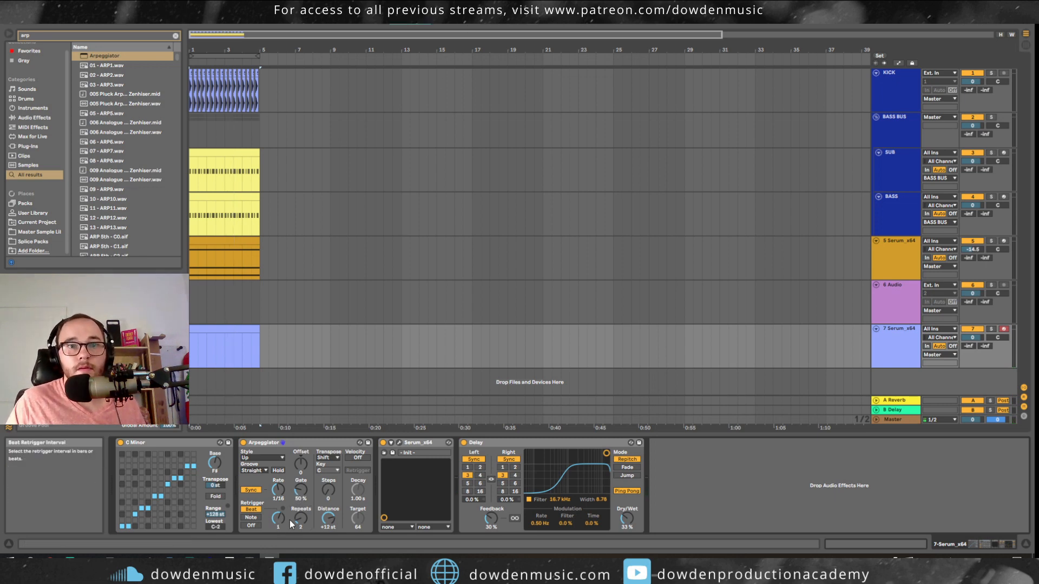
key(F9)
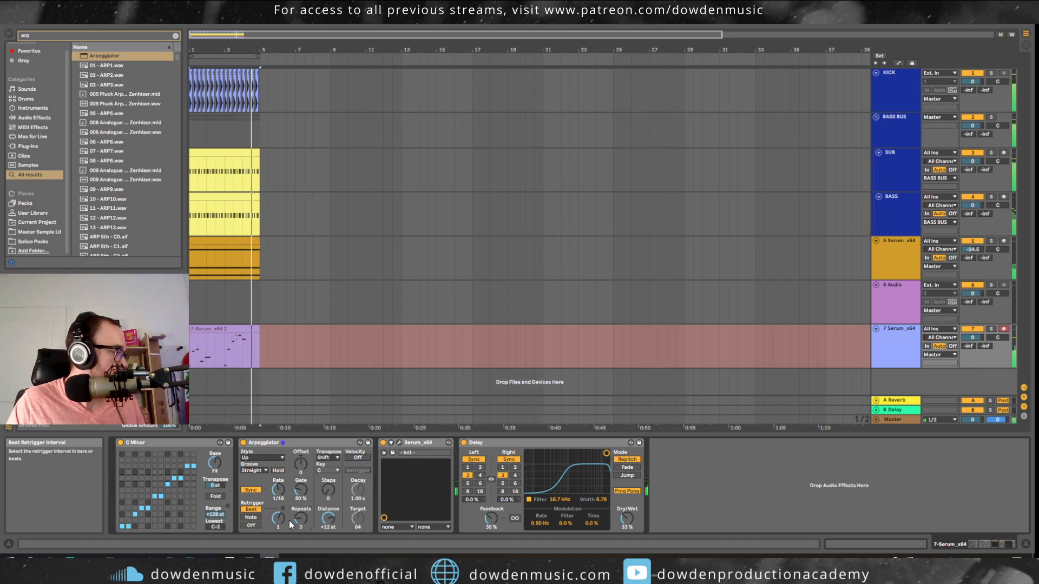
key(space)
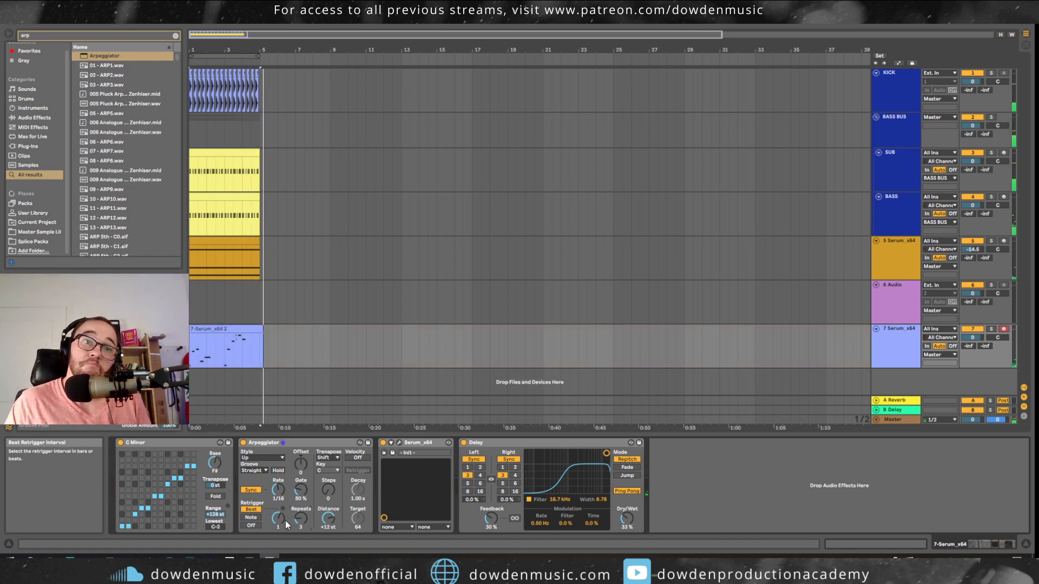
- Audition Arpeggiator transpose Steps values of 1 and 2 during playback, and show the automation for Steps
key(space)
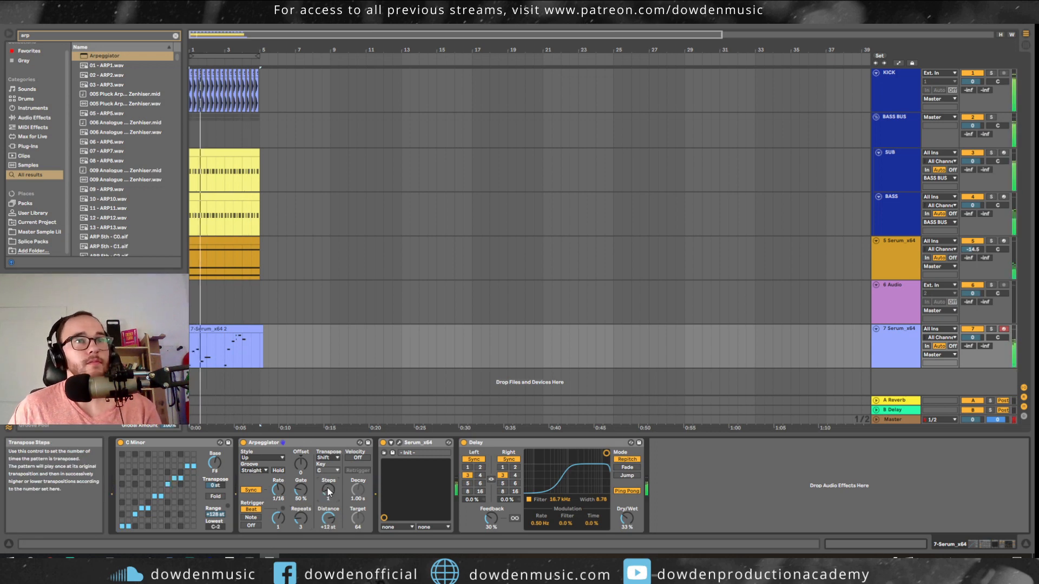
mouse_move(327, 489)
mouse_down()
mouse_move(327, 479)
mouse_move(328, 503)
mouse_up()
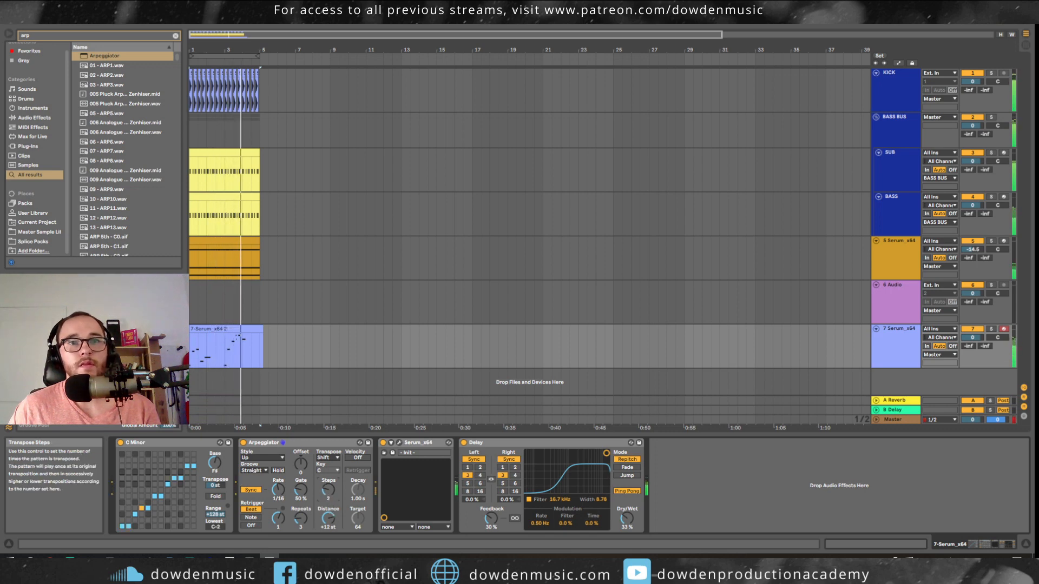
right_click(328, 488)
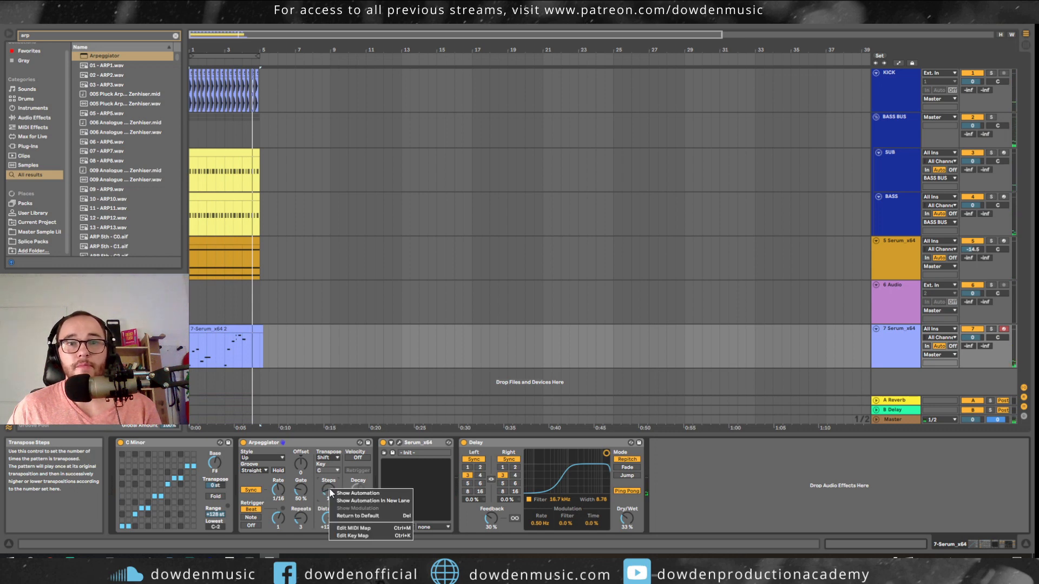
click(333, 491)
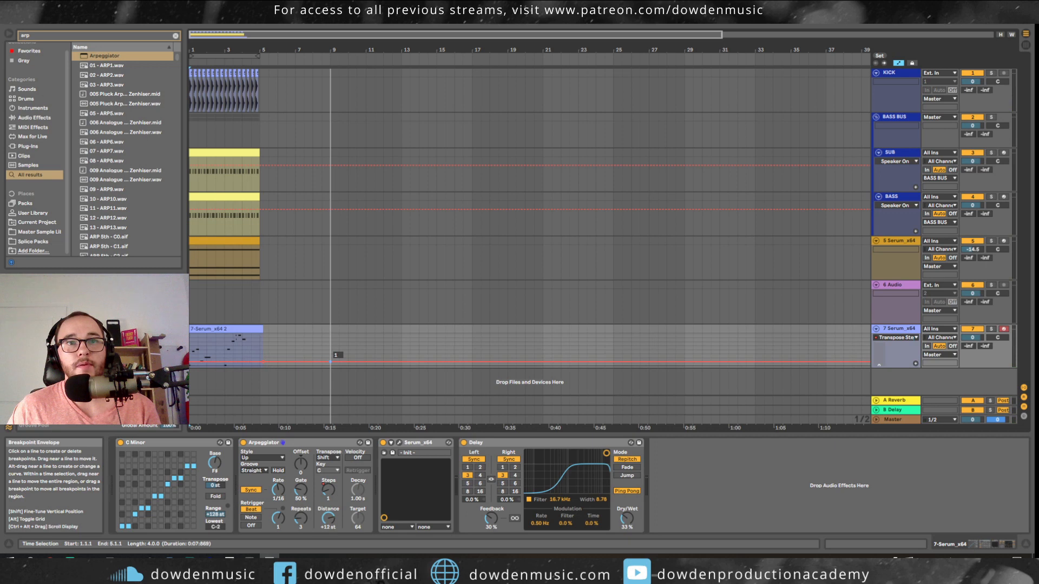
- Draw Transpose Steps automation that rises at bar 5 and jumps higher between about bars 8 and 9
drag(264, 362, 264, 358)
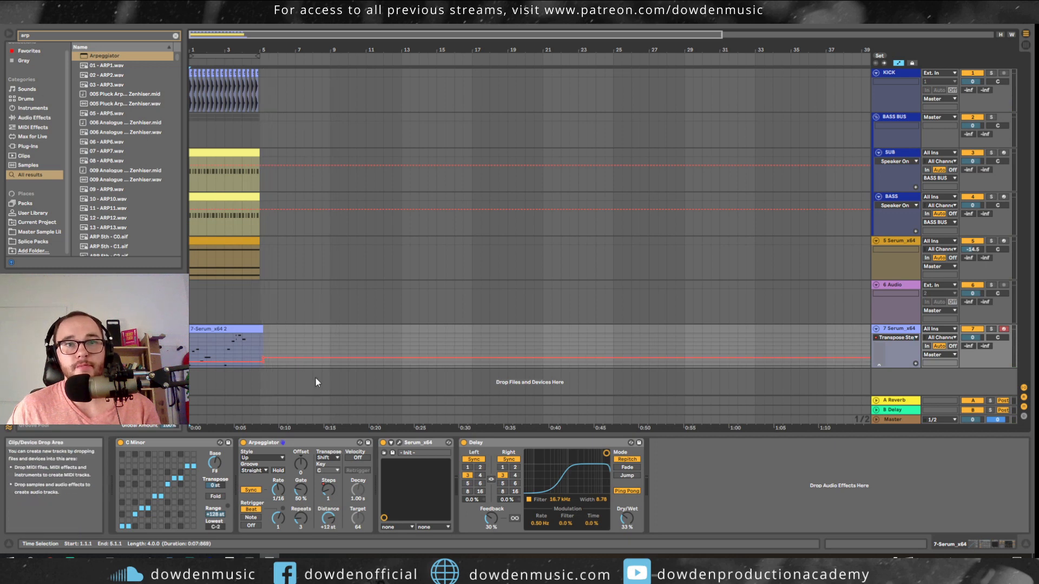
click(312, 358)
mouse_move(328, 359)
mouse_down()
mouse_move(313, 350)
mouse_move(340, 353)
mouse_move(331, 355)
mouse_up()
click(331, 350)
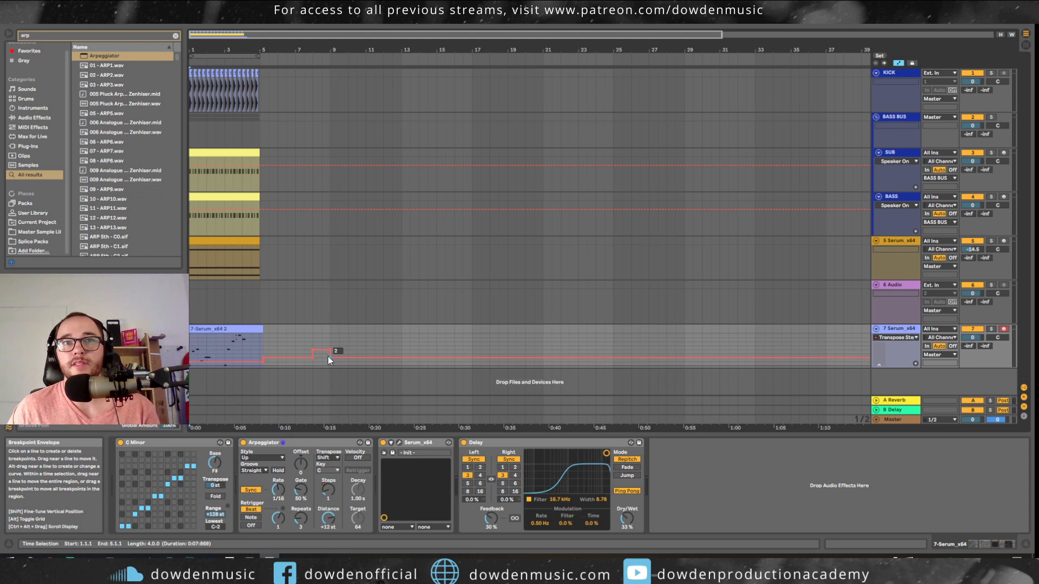
click(250, 329)
key(ctrl+d)
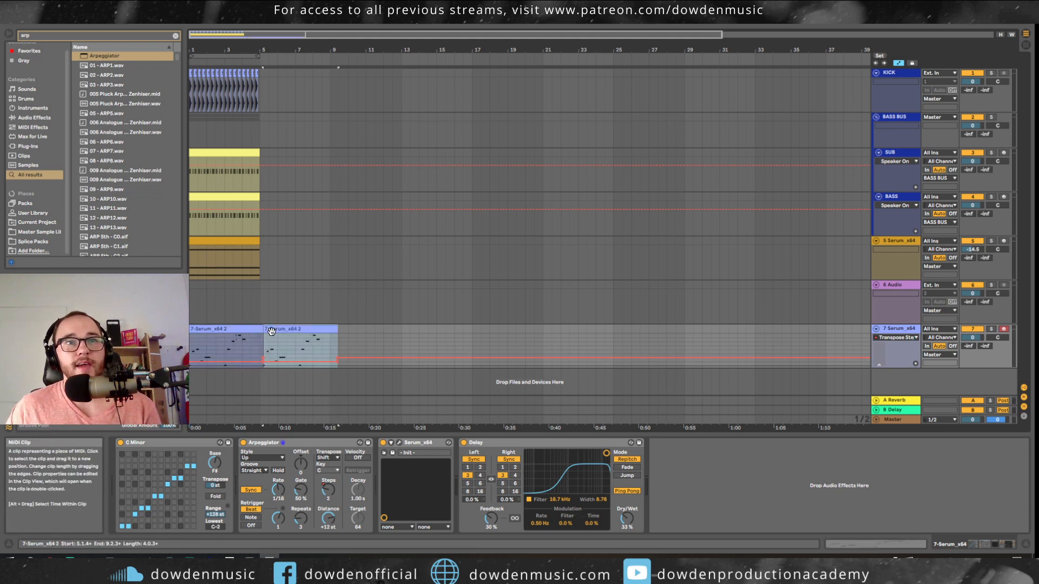
key(ctrl+z)
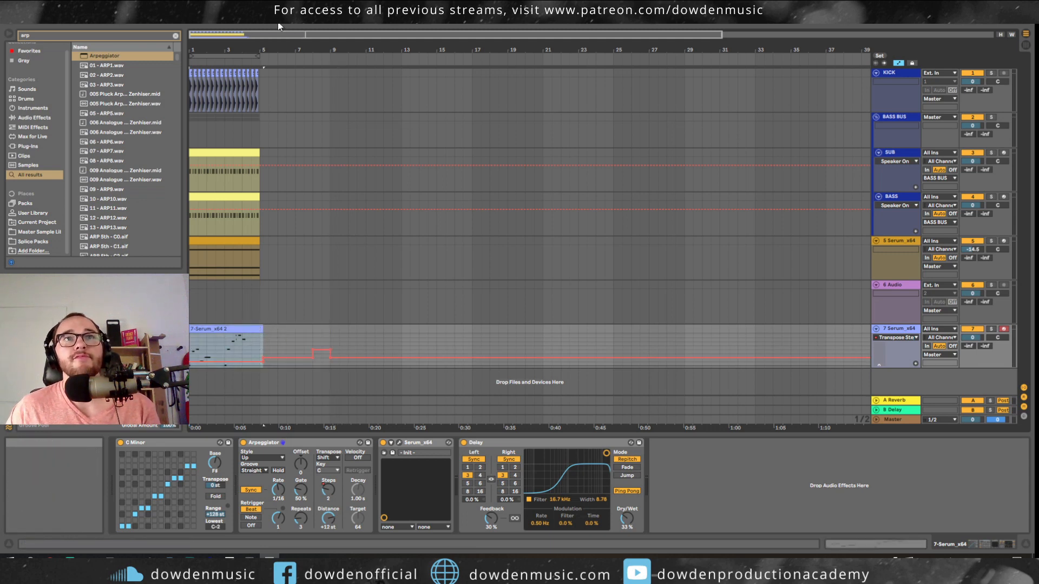
- Duplicate the SUB, BASS and 5 Serum_x64 clips into bars 5 to 9 and move the loop to that range
click(248, 152)
shift+click(254, 197)
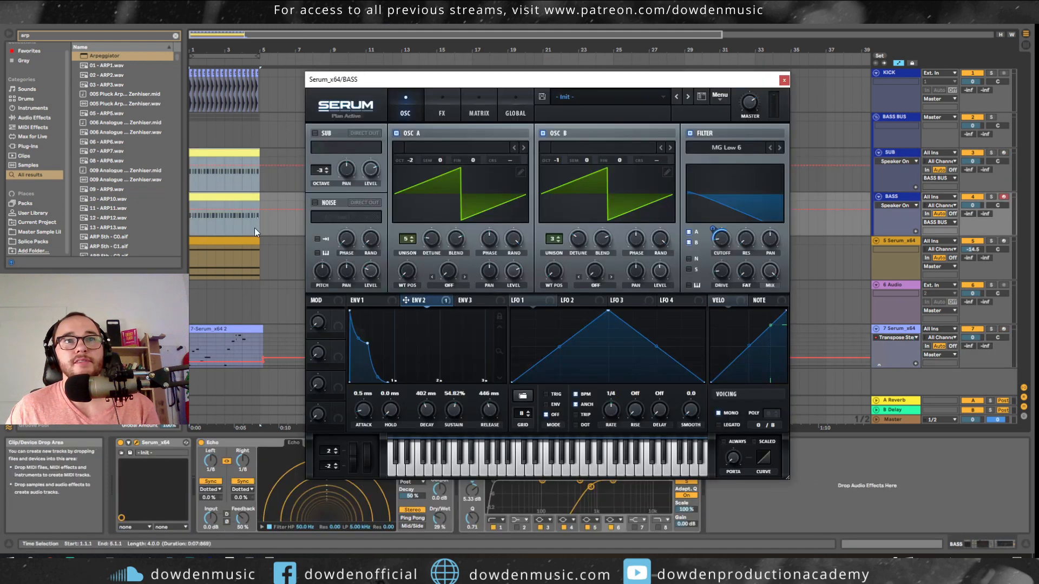
shift+click(255, 240)
mouse_move(258, 77)
mouse_down()
mouse_move(184, 83)
mouse_move(260, 82)
mouse_up()
key(ctrl+d)
click(257, 329)
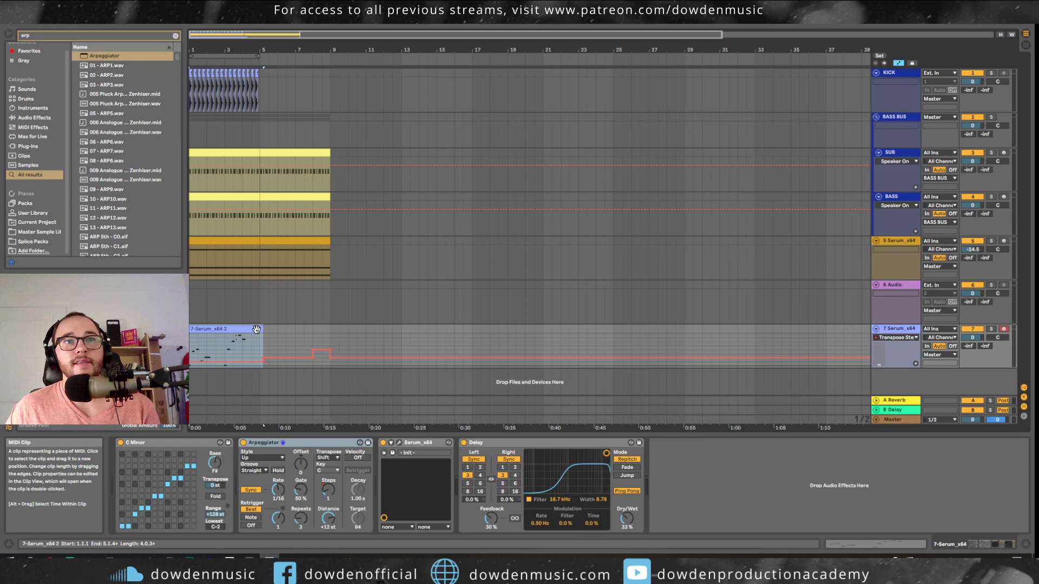
drag(245, 55, 310, 54)
click(228, 332)
key(ctrl+d)
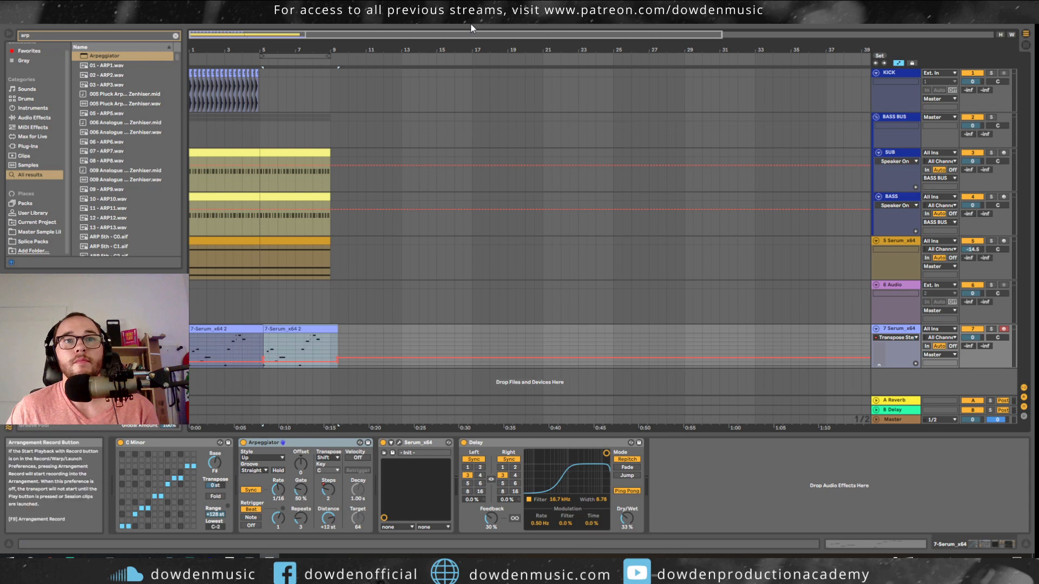
key(ctrl+z)
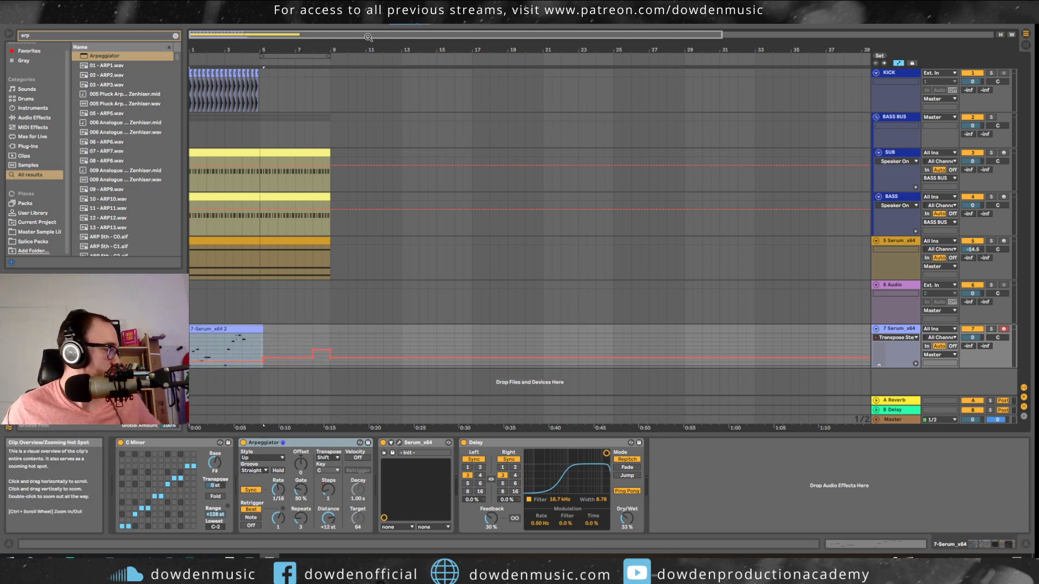
- Try recording another take on the 7 Serum_x64 track from bar 1, and check playback from bar 5
key(F9)
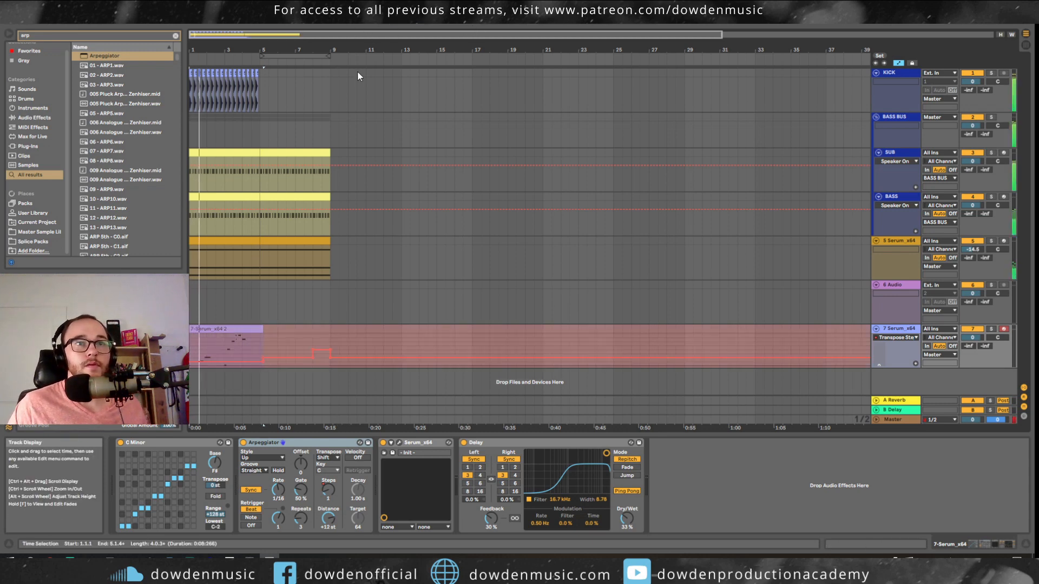
key(space)
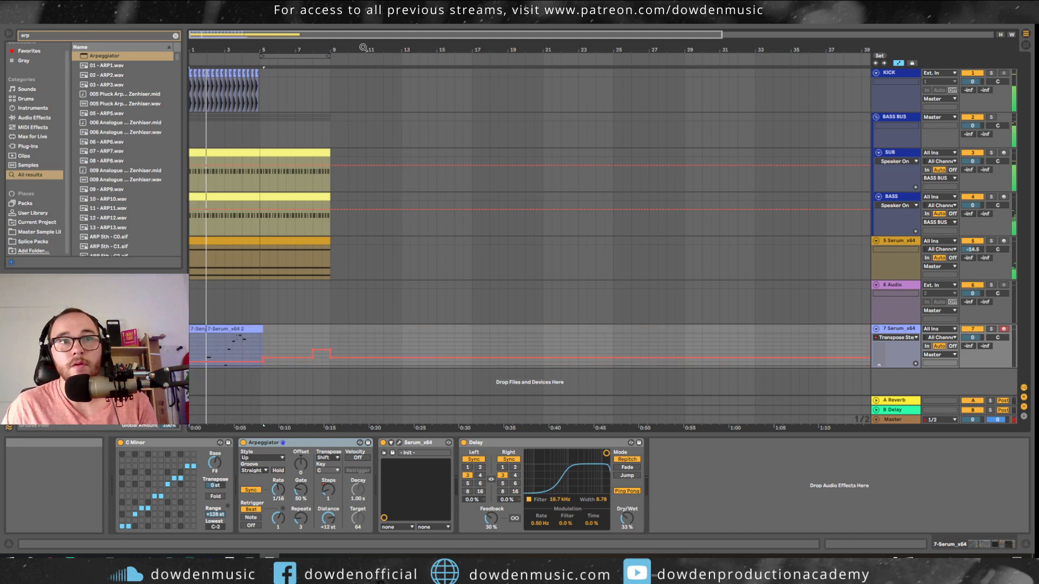
click(261, 323)
key(space)
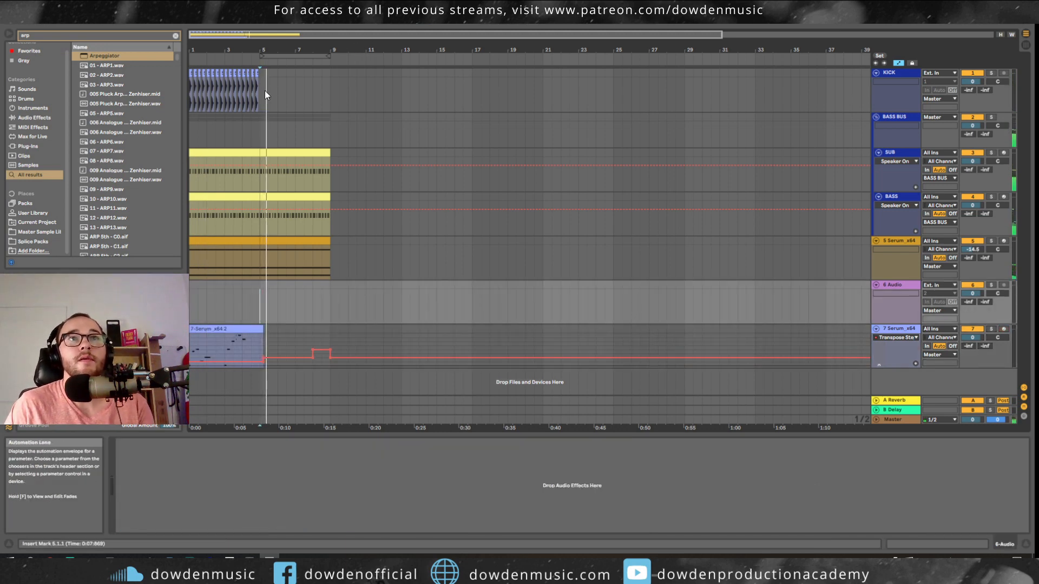
key(space)
- Consolidate the KICK clips in bars 1 to 5 into one clip and duplicate it into bars 5 to 9
click(203, 98)
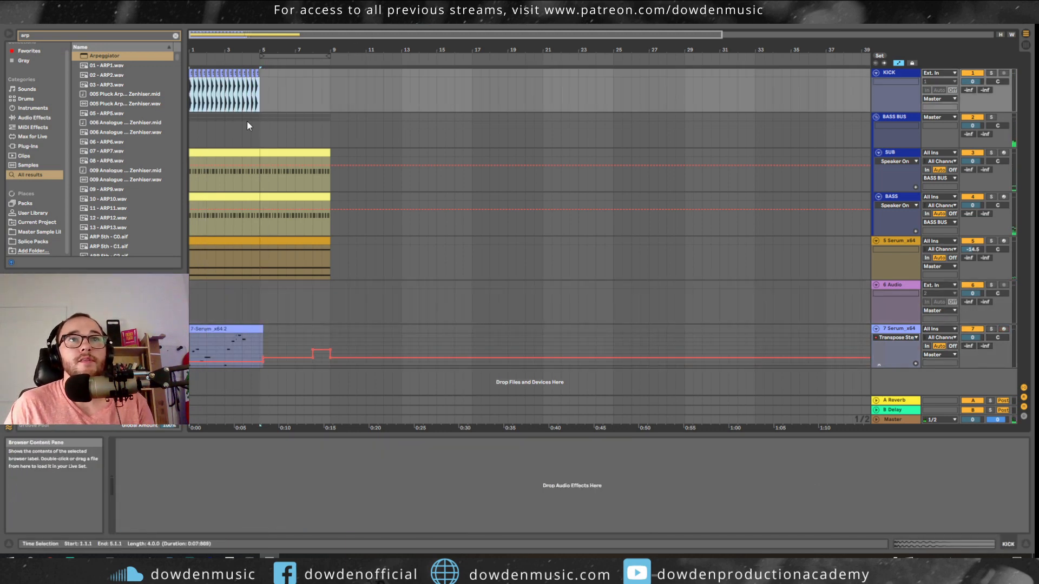
right_click(251, 92)
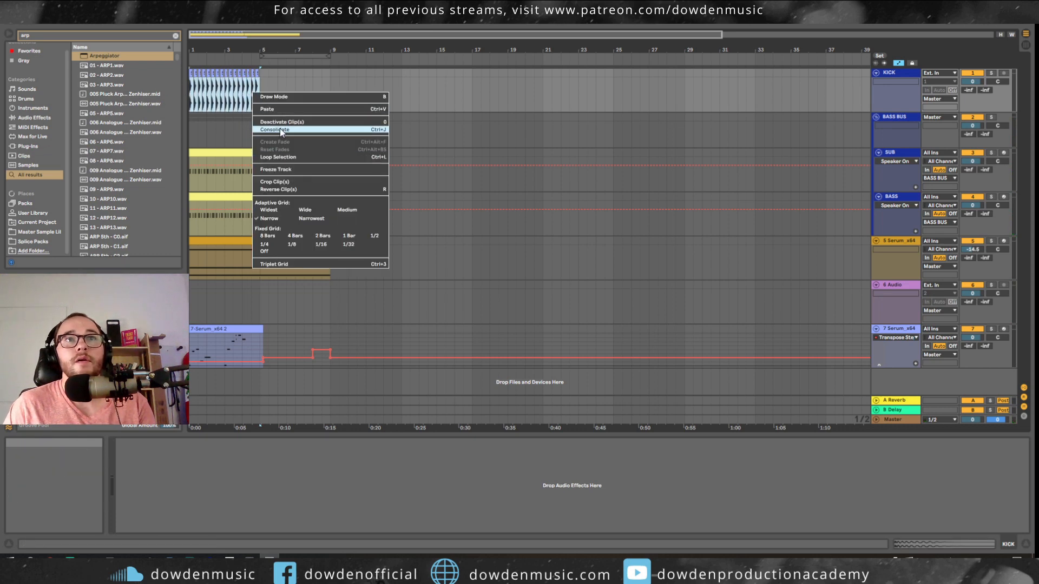
click(280, 128)
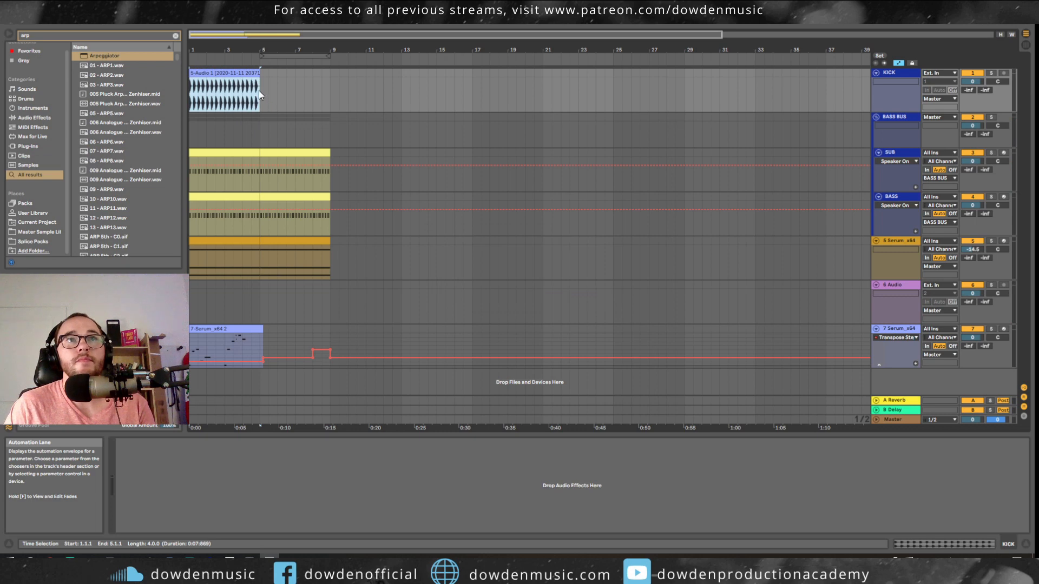
drag(256, 74, 327, 103)
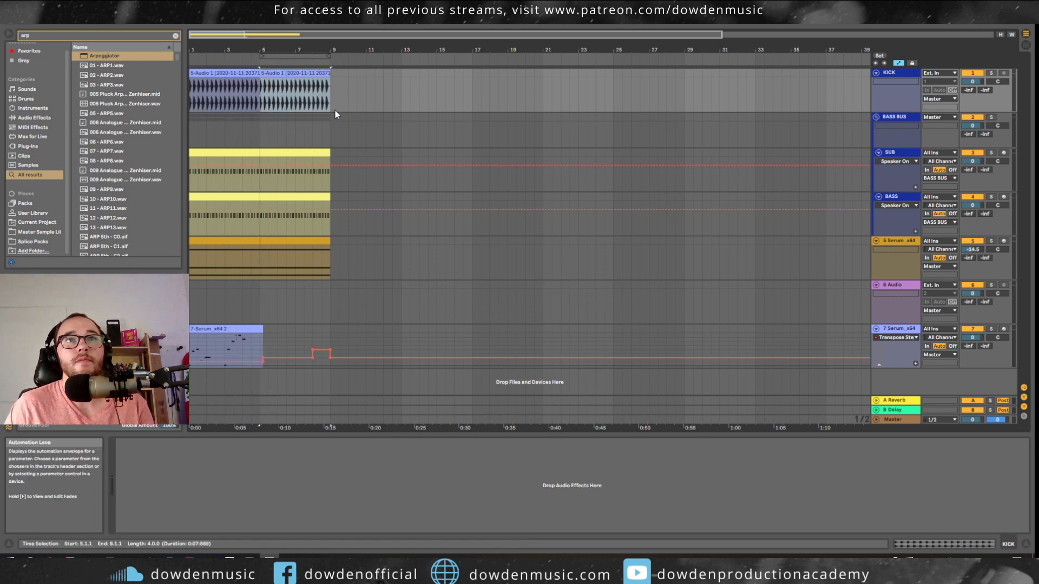
- Arm the 7 Serum_x64 track and record a second pluck take from bar 5 to just past bar 9
click(259, 137)
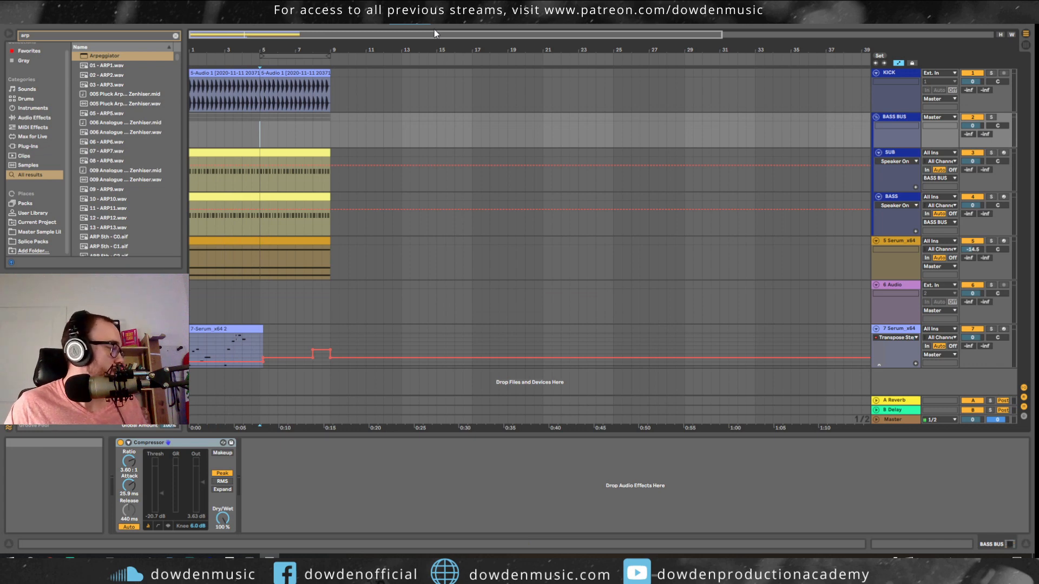
key(space)
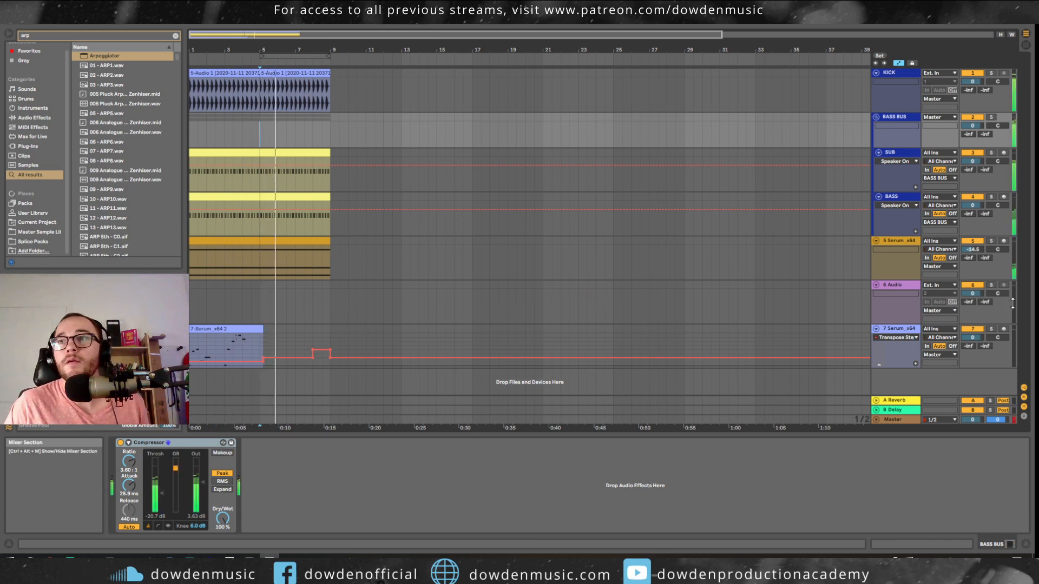
click(1004, 329)
key(space)
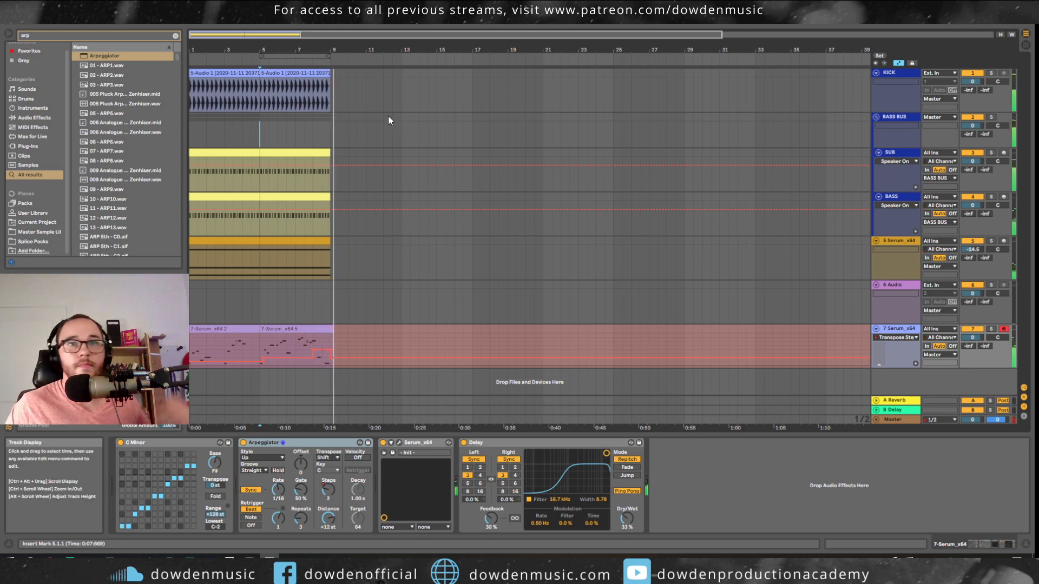
key(space)
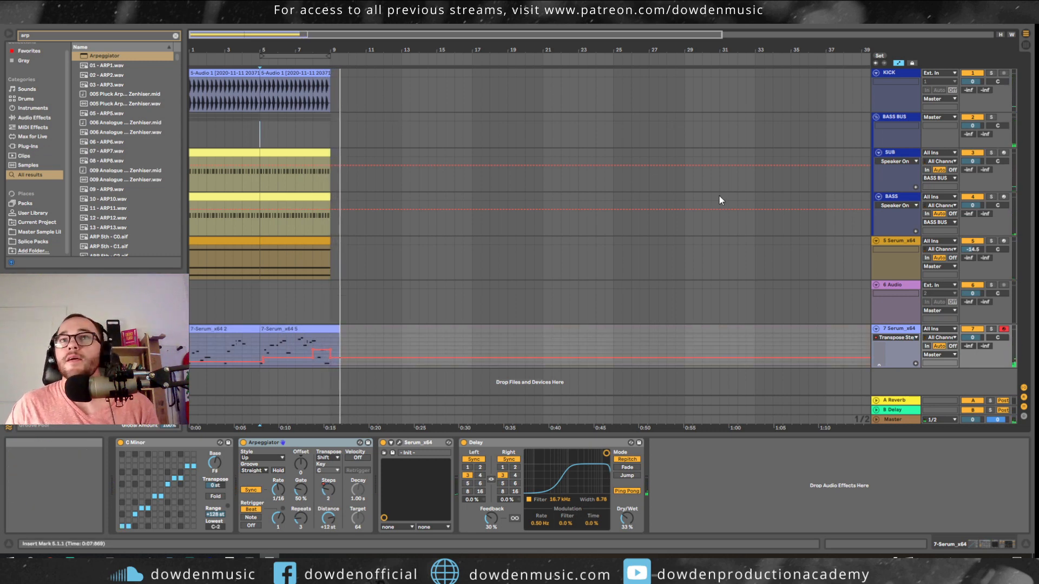
- Play the arrangement from bar 1 to 9, and trim the overhanging end of the second 7 Serum_x64 clip to bar 9
mouse_move(318, 55)
mouse_down()
mouse_move(252, 54)
mouse_move(327, 57)
mouse_up()
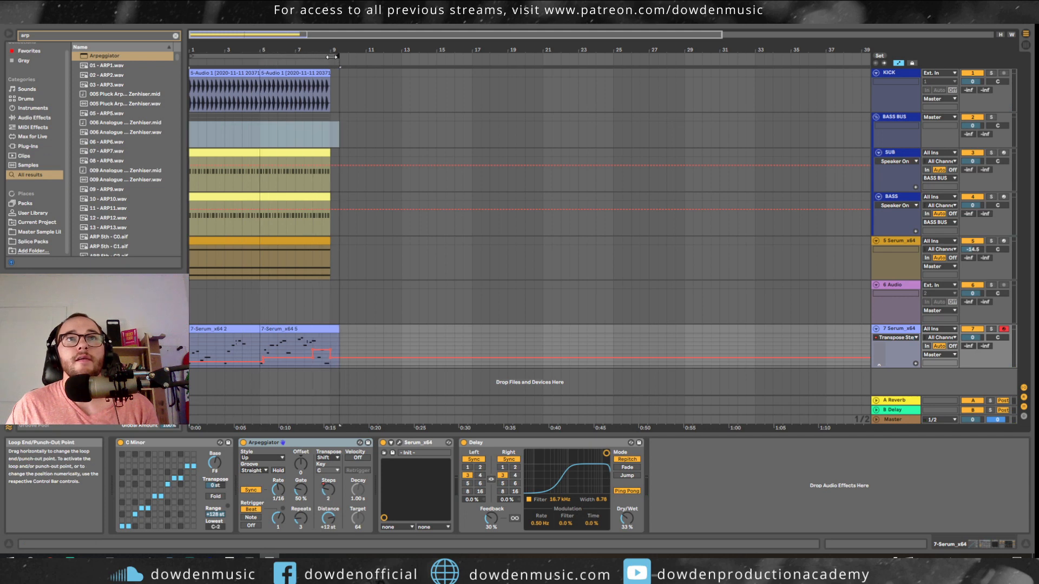
click(334, 57)
key(space)
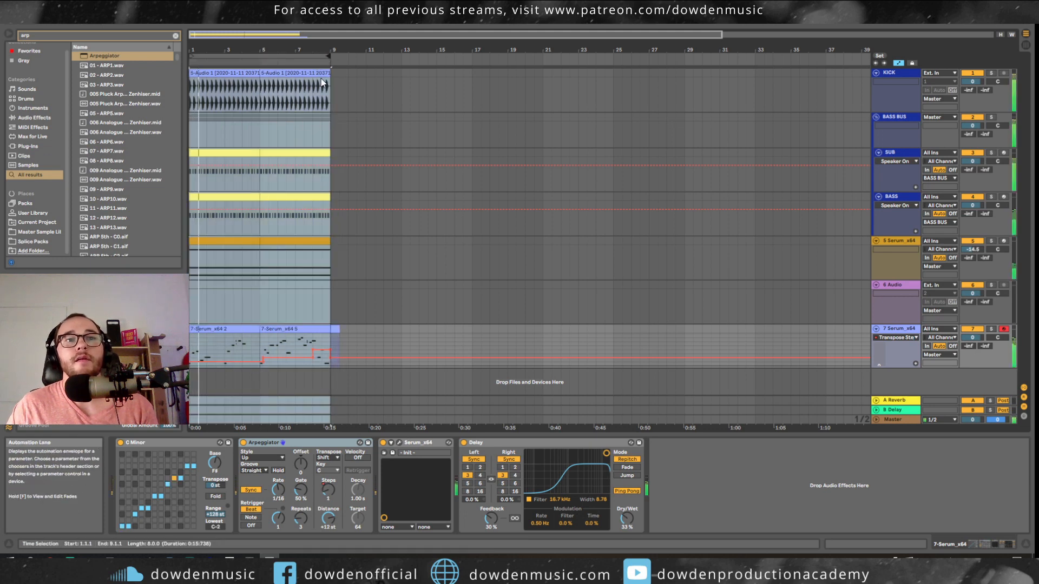
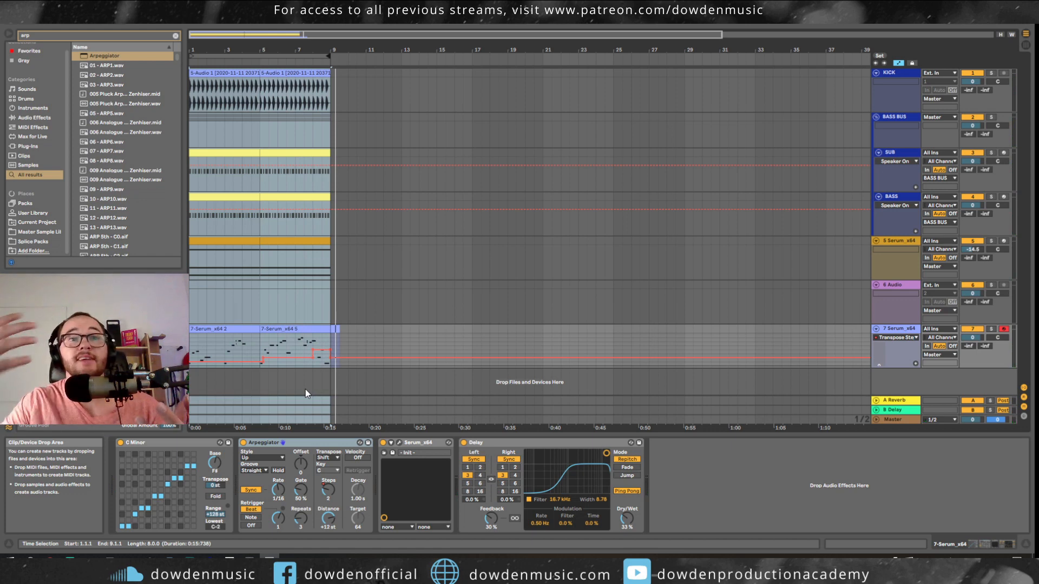
drag(335, 329, 339, 330)
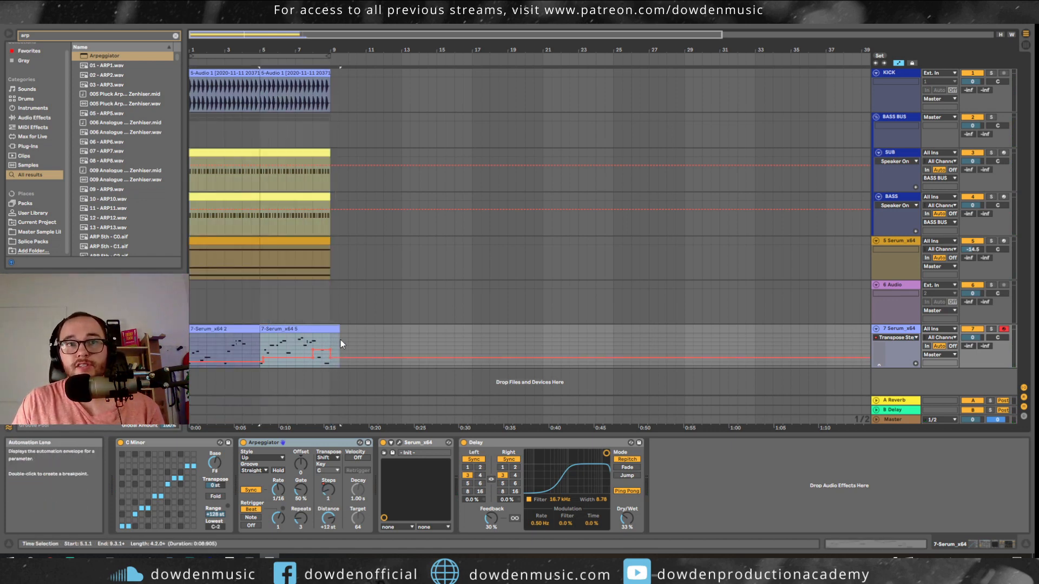
click(343, 333)
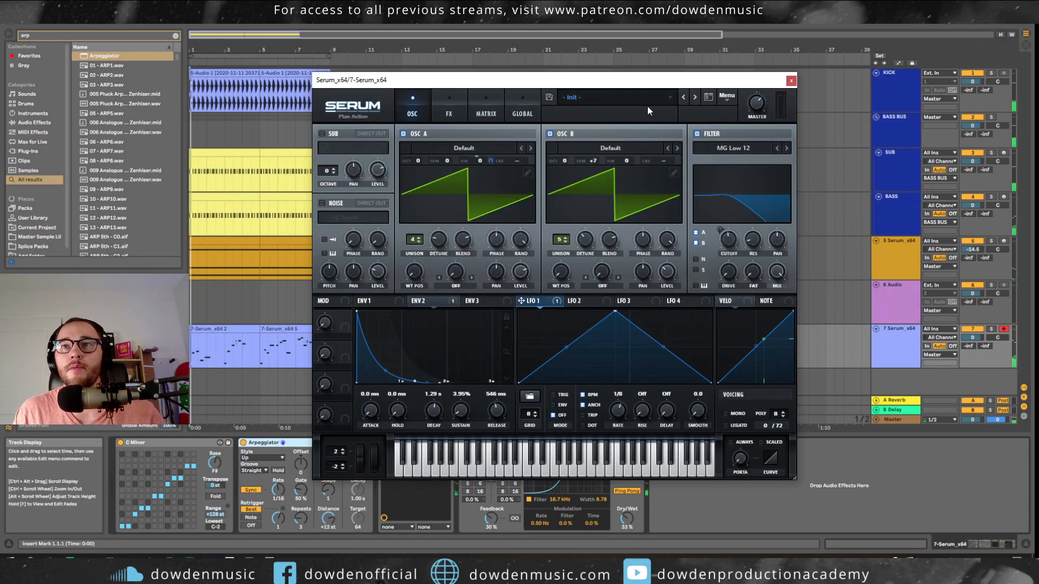
- Modulate the pan of OSC A with LFO 1 in the pluck's Serum, and set the LFO rate to 1/2
right_click(609, 236)
click(591, 295)
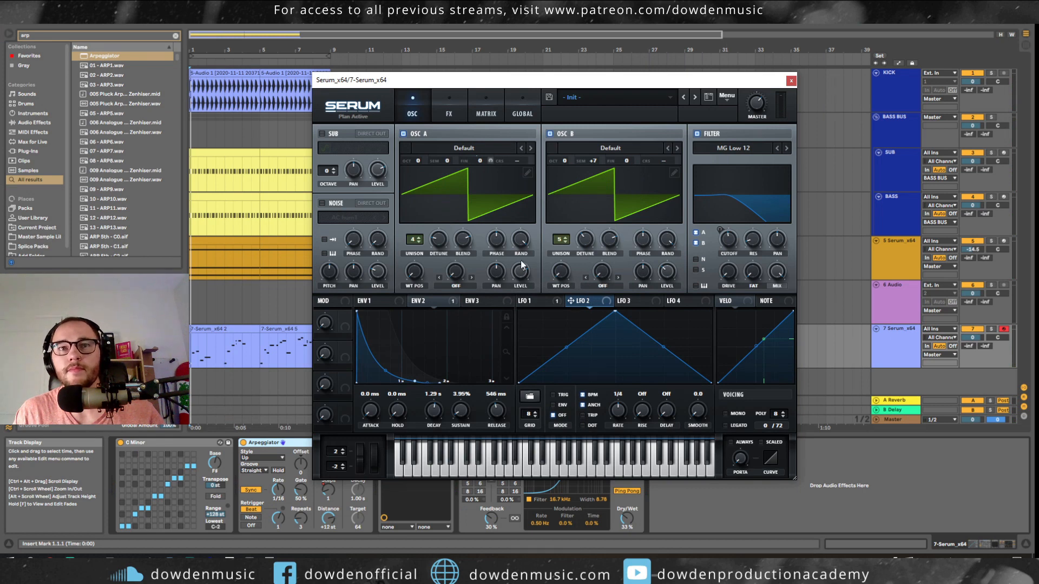
click(533, 302)
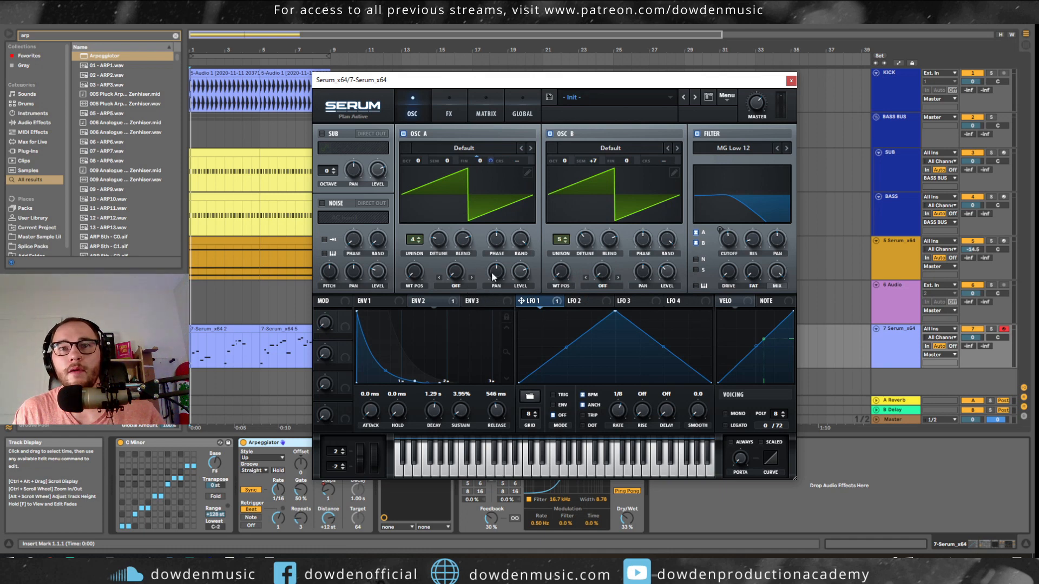
mouse_move(498, 271)
mouse_down()
mouse_move(488, 311)
mouse_move(488, 267)
mouse_up()
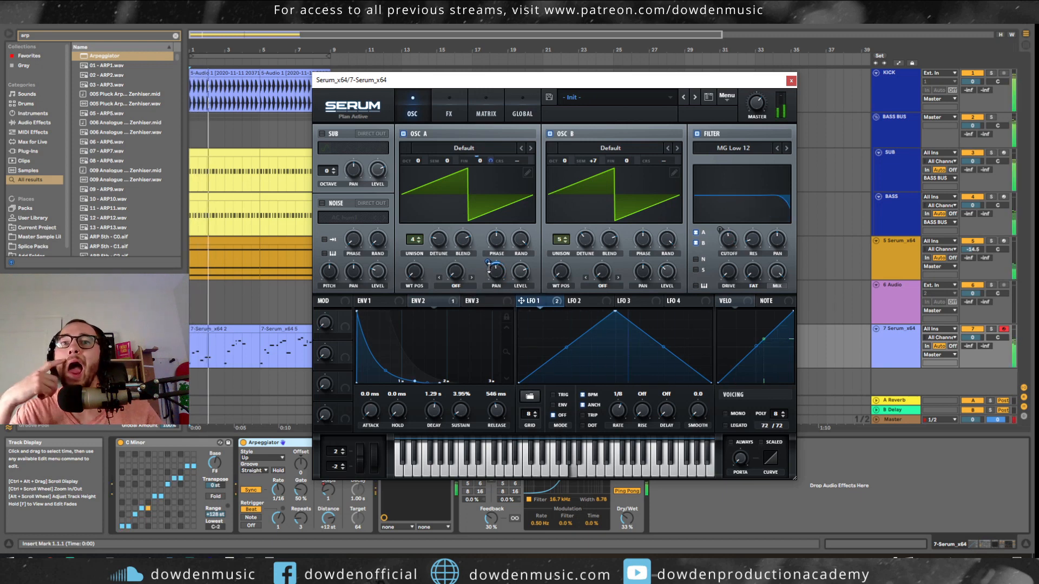
drag(617, 424, 617, 429)
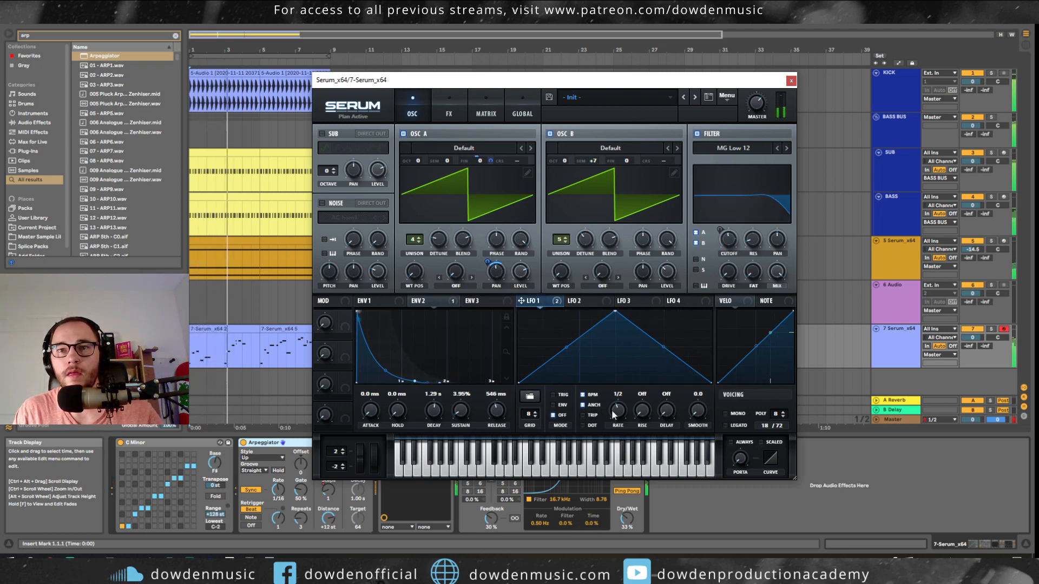
- Assign LFO 1 to the filter cutoff as well, and slow its rate to one bar
mouse_move(725, 252)
mouse_down()
mouse_move(729, 241)
mouse_move(717, 256)
mouse_up()
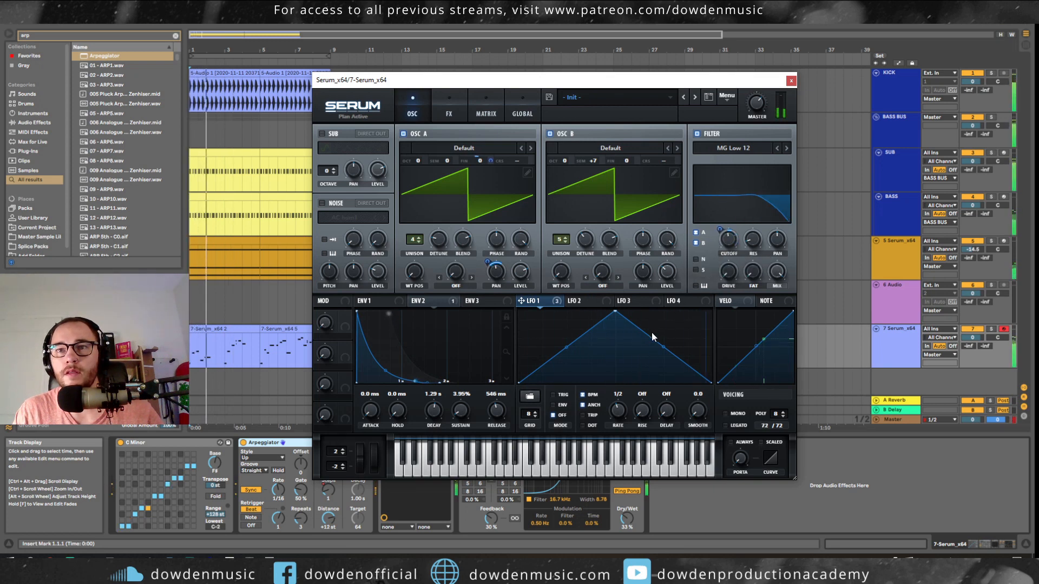
drag(619, 422, 587, 424)
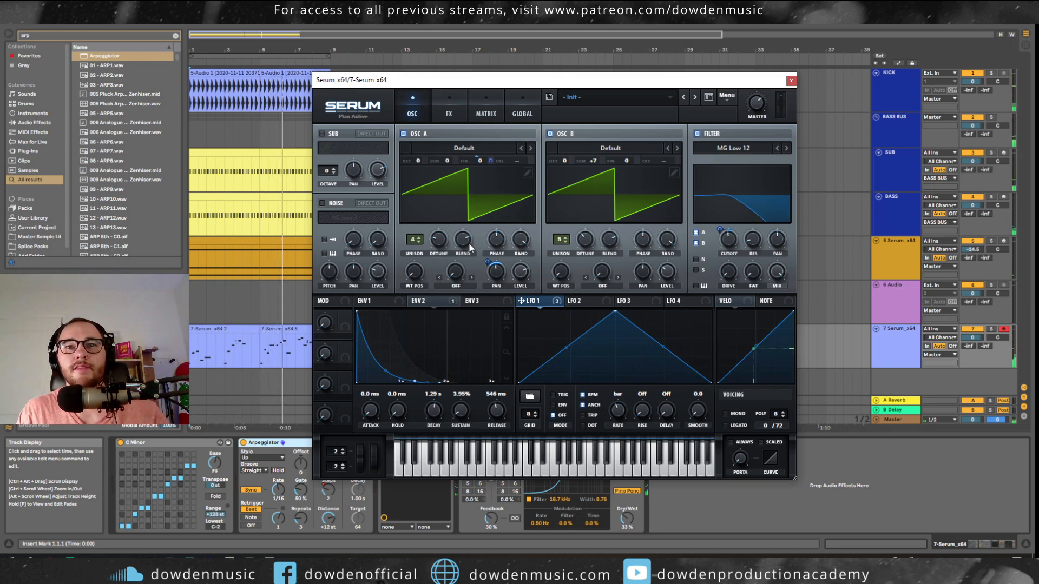
click(442, 233)
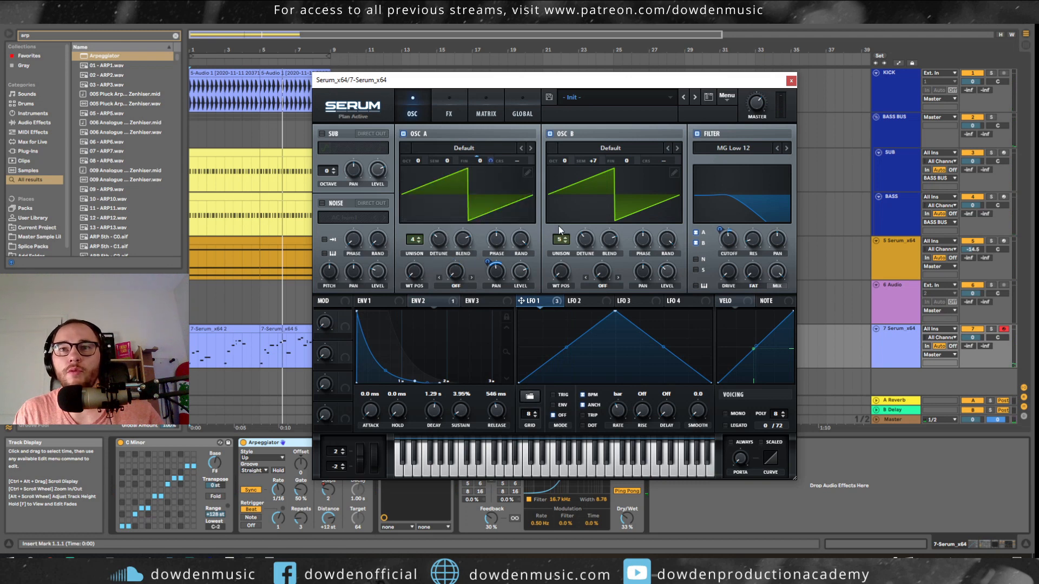
click(438, 242)
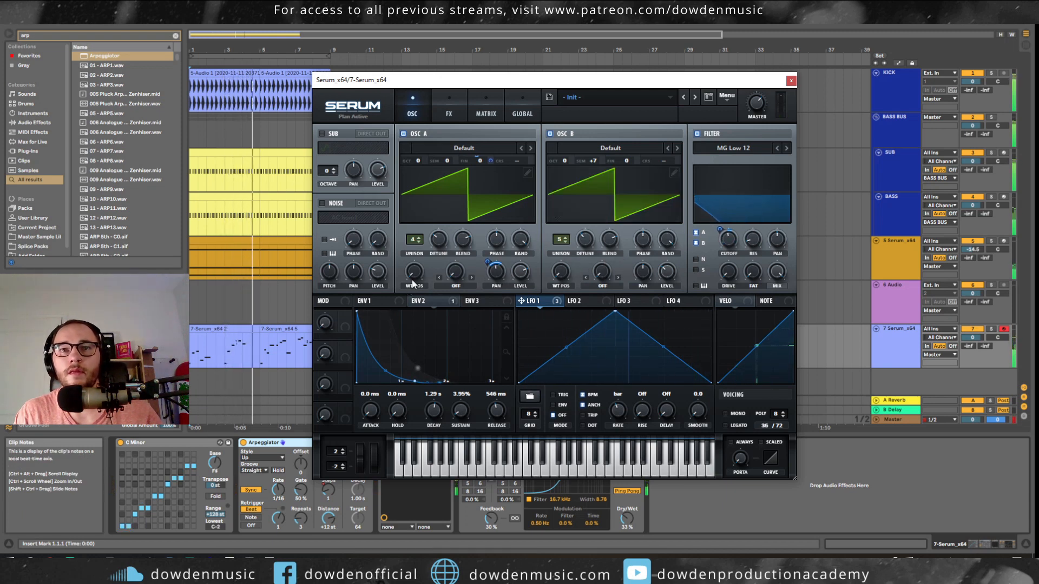
- Enable the AC hum1 noise oscillator, modulate its level with ENV 2, and close the Serum window
click(323, 204)
key(space)
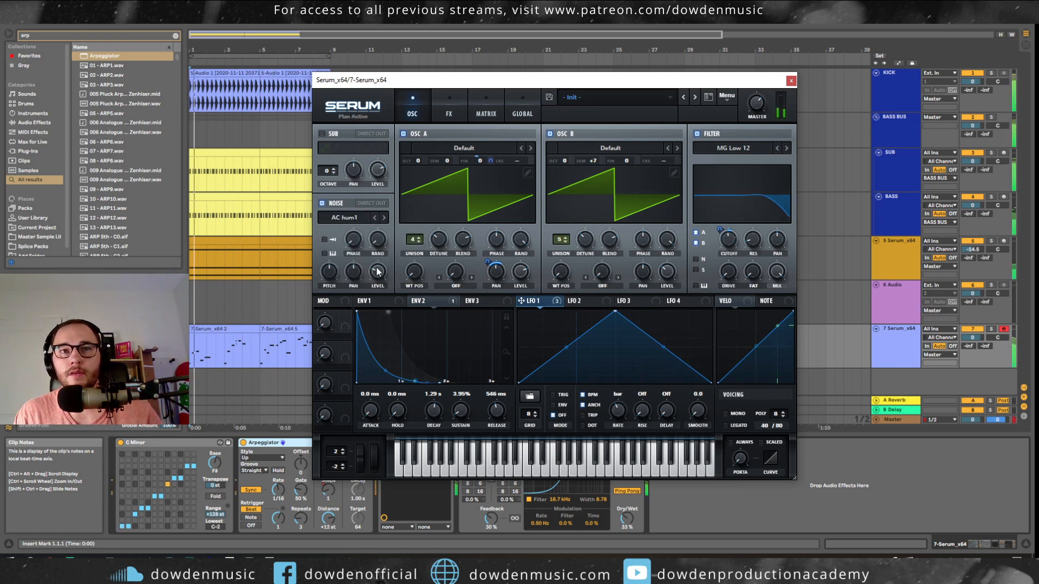
click(391, 302)
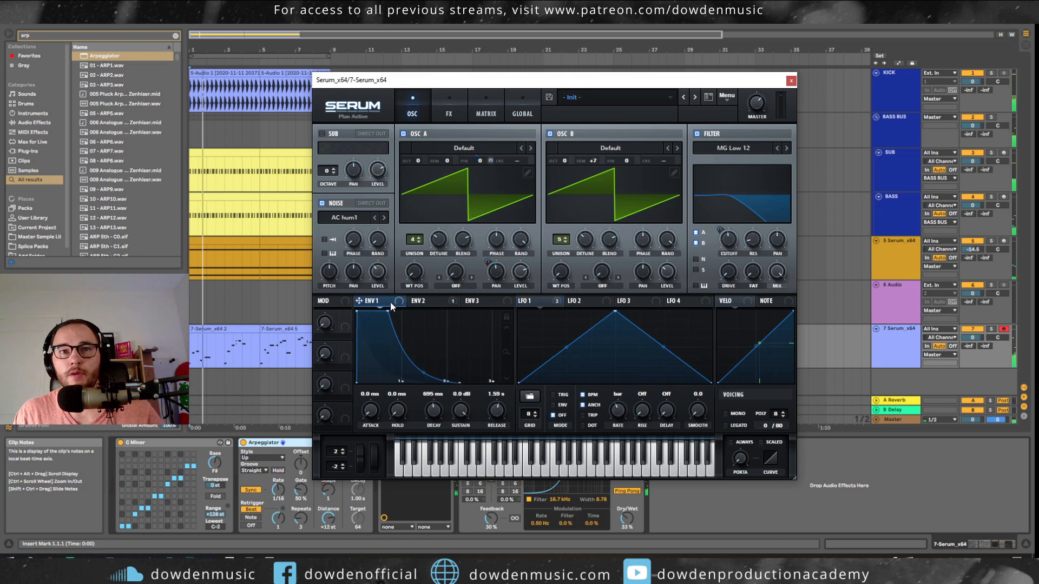
click(416, 302)
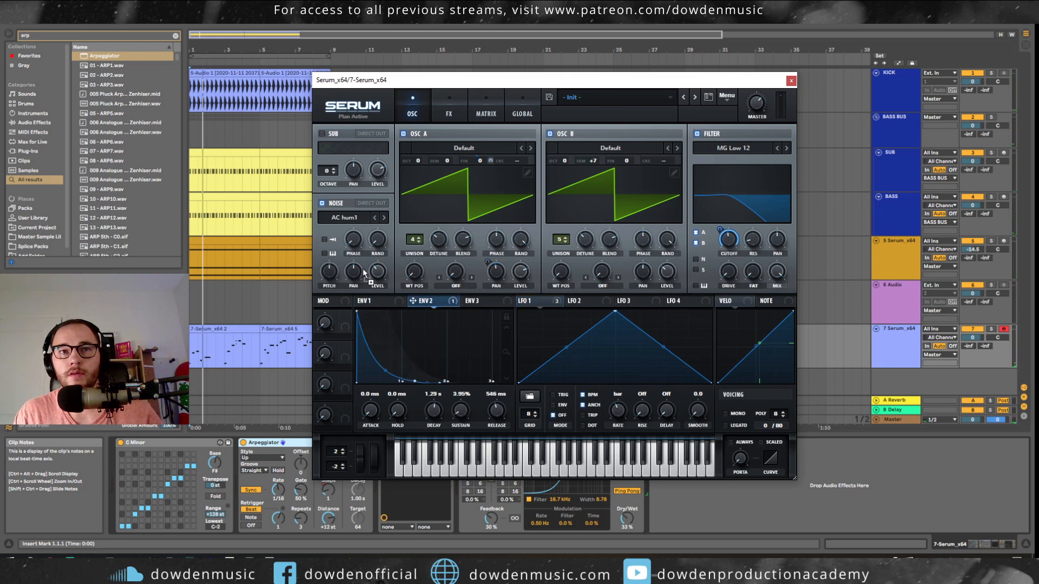
drag(374, 268, 391, 199)
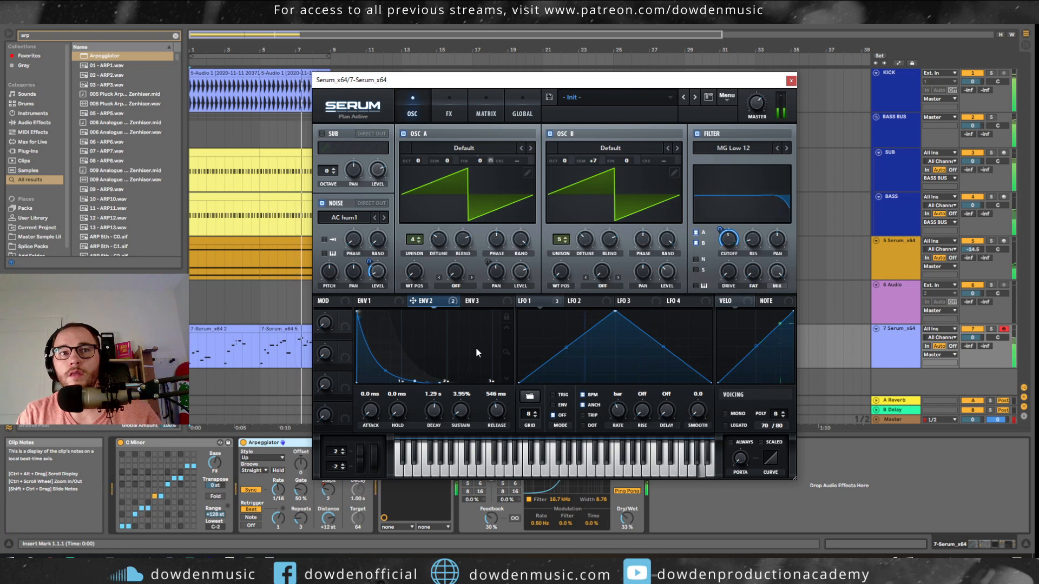
click(791, 81)
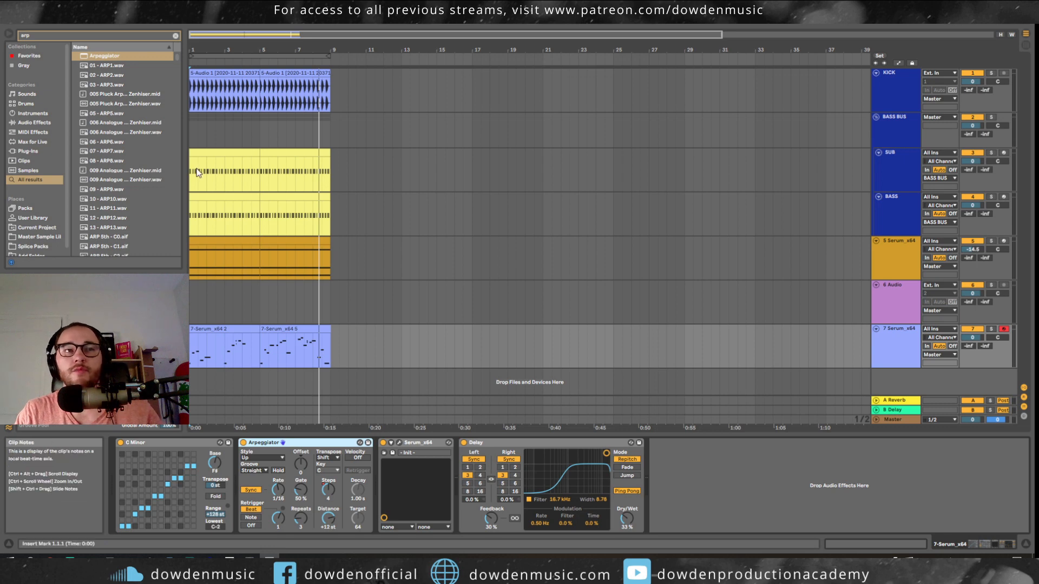
- Search the browser for "drum", add a Drum Rack on a new track below 7 Serum_x64, and unfold that track
click(175, 36)
text(drum)
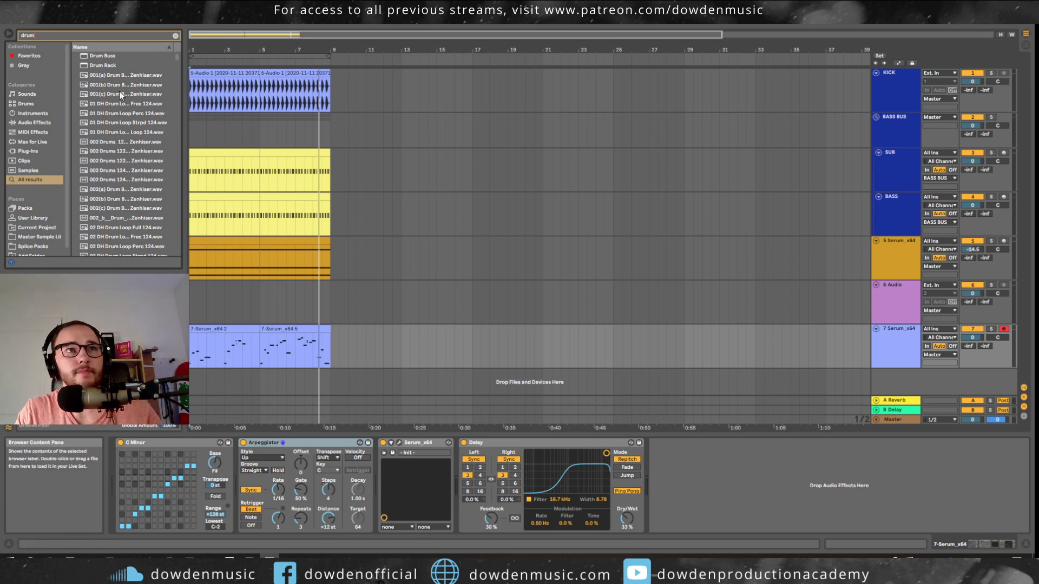
drag(122, 76, 877, 386)
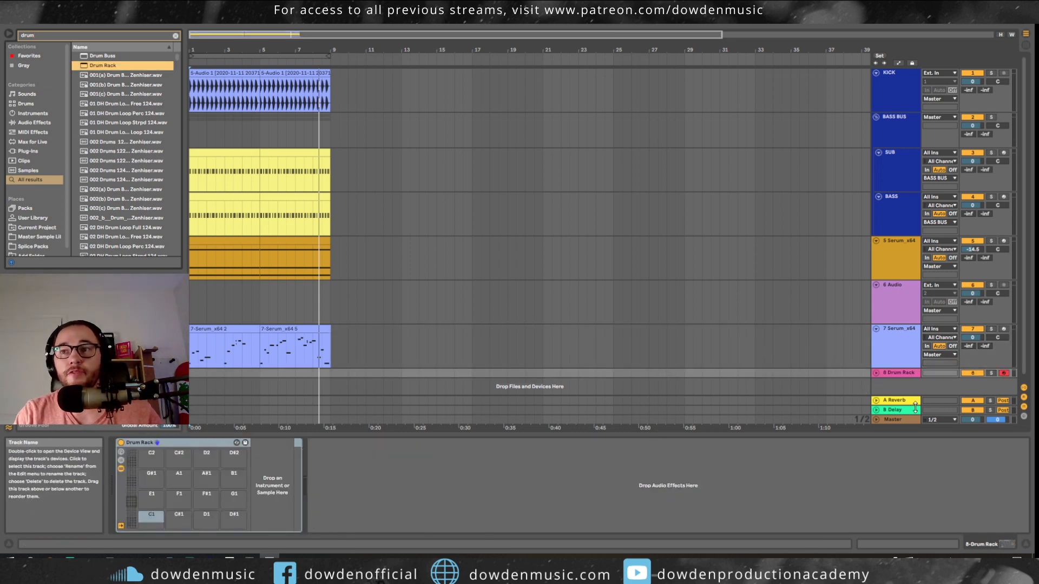
click(876, 372)
scroll(797, 325, down, 1)
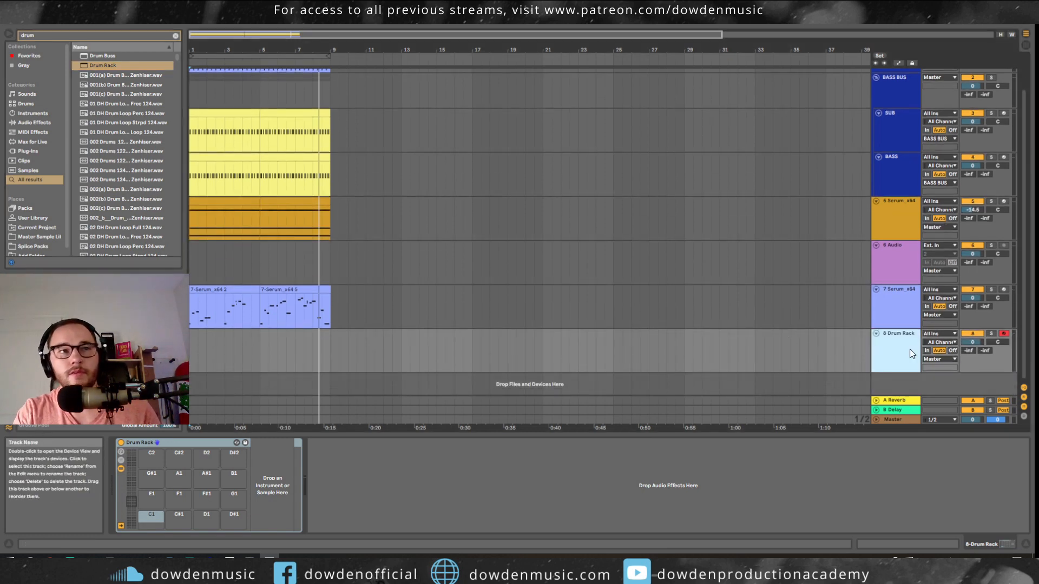
- Search for "hat" and load the hi-hat samples from the second 002 Hi Hat file through 12 DH Hats.wav into the Drum Rack pads
key(ctrl+f)
text(hat)
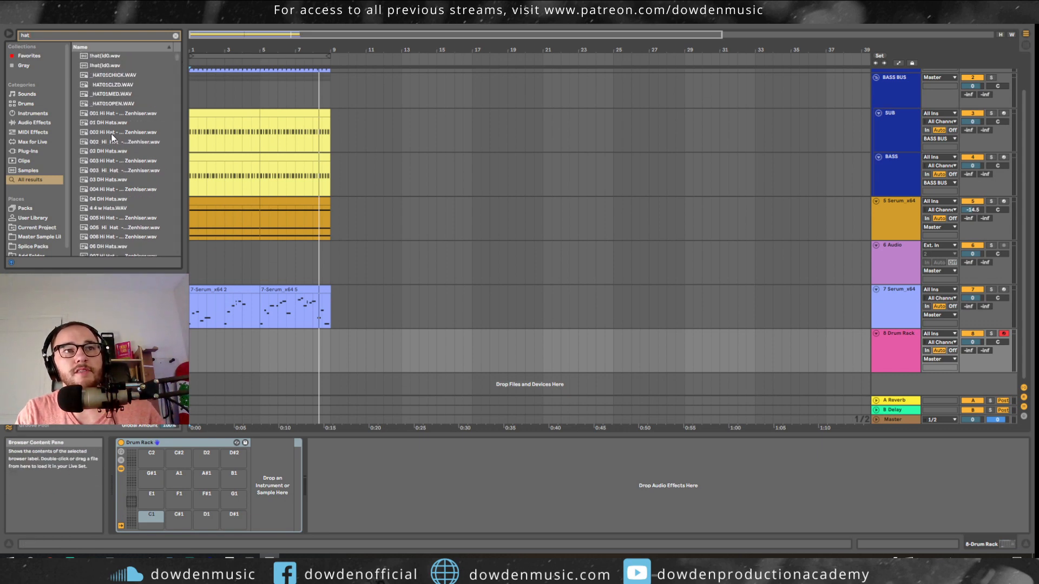
click(123, 142)
scroll(124, 168, down, 6)
shift+click(122, 192)
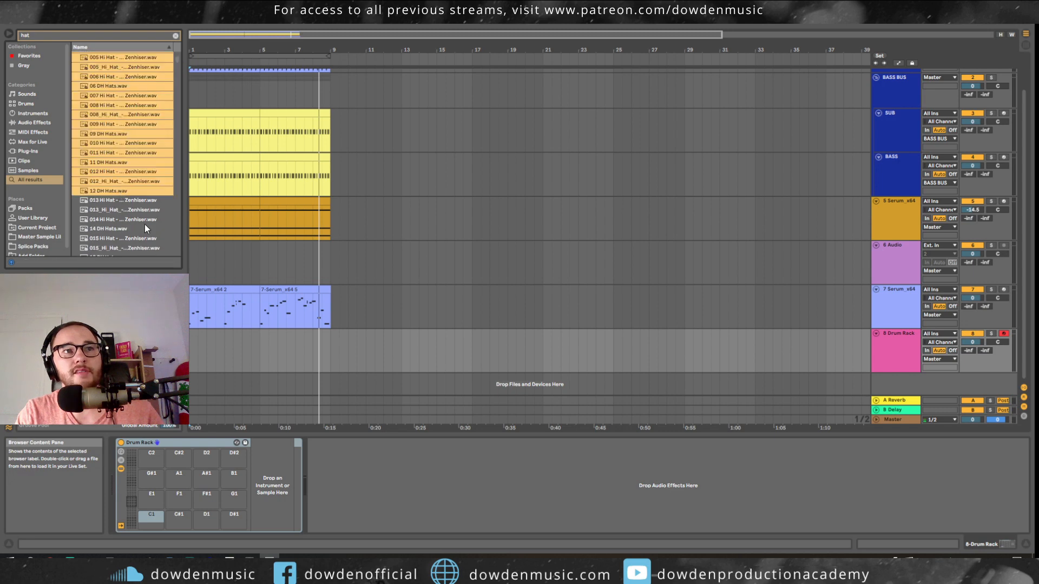
drag(108, 171, 178, 485)
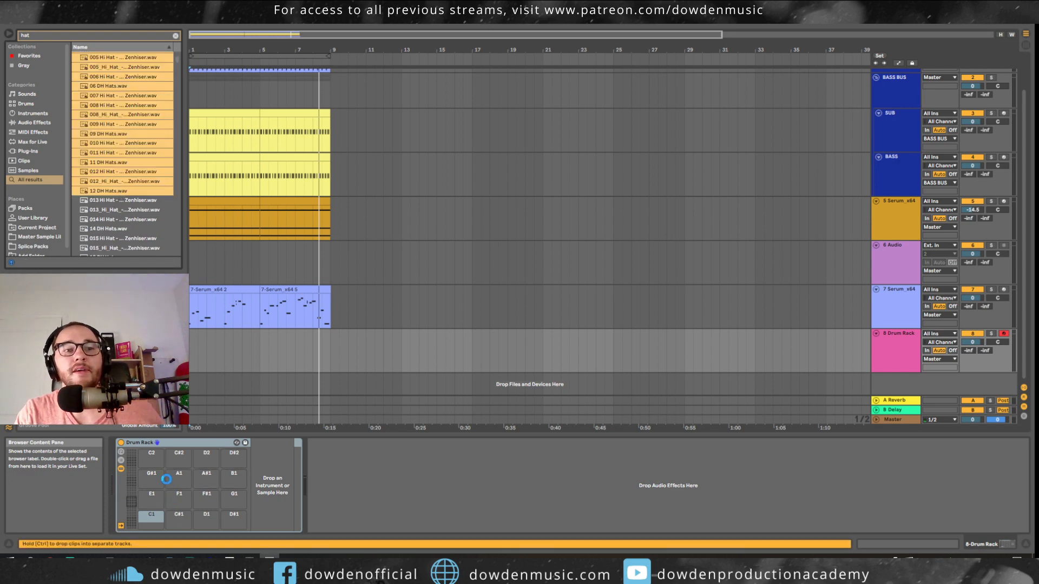
drag(165, 482, 164, 474)
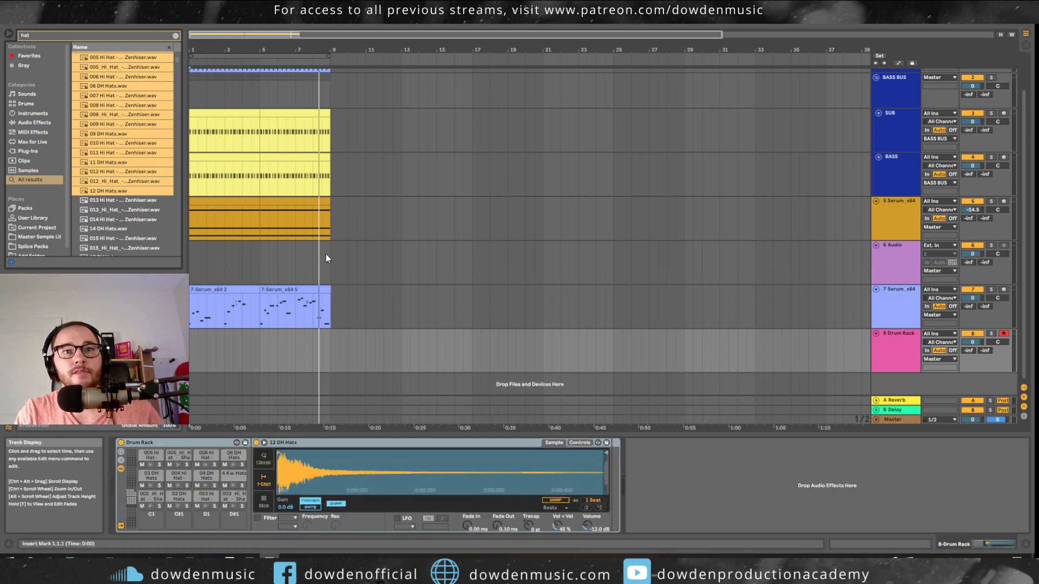
drag(259, 257, 189, 261)
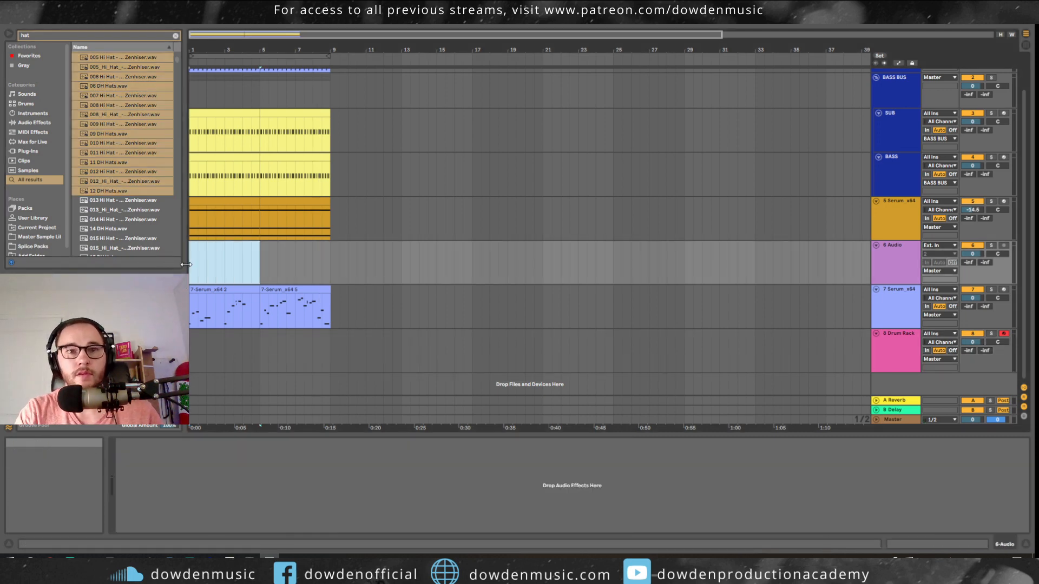
drag(207, 270, 174, 271)
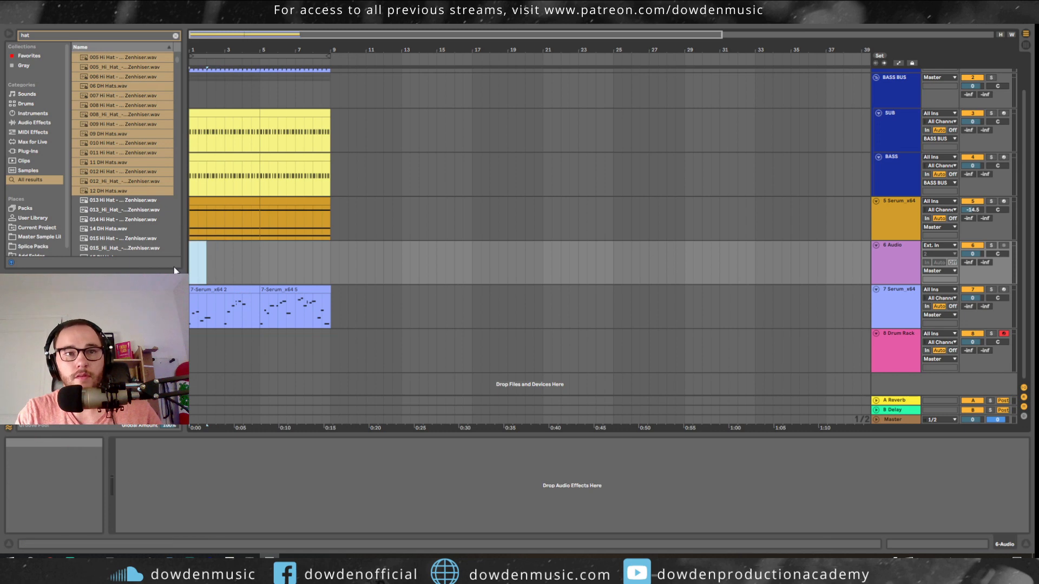
right_click(888, 258)
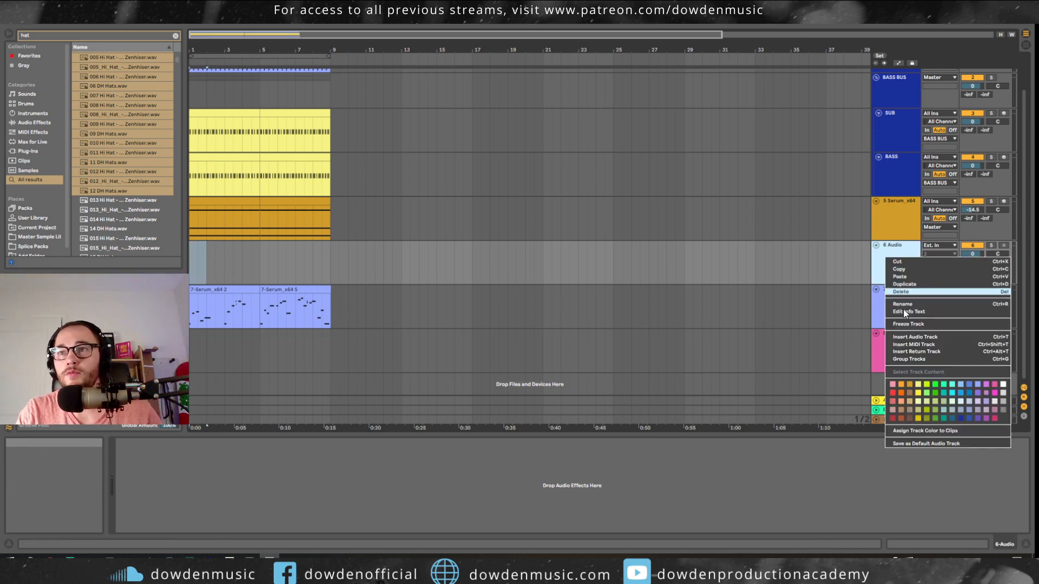
click(882, 275)
- Create an empty one-bar MIDI clip at the start of the 8 Drum Rack track
click(891, 350)
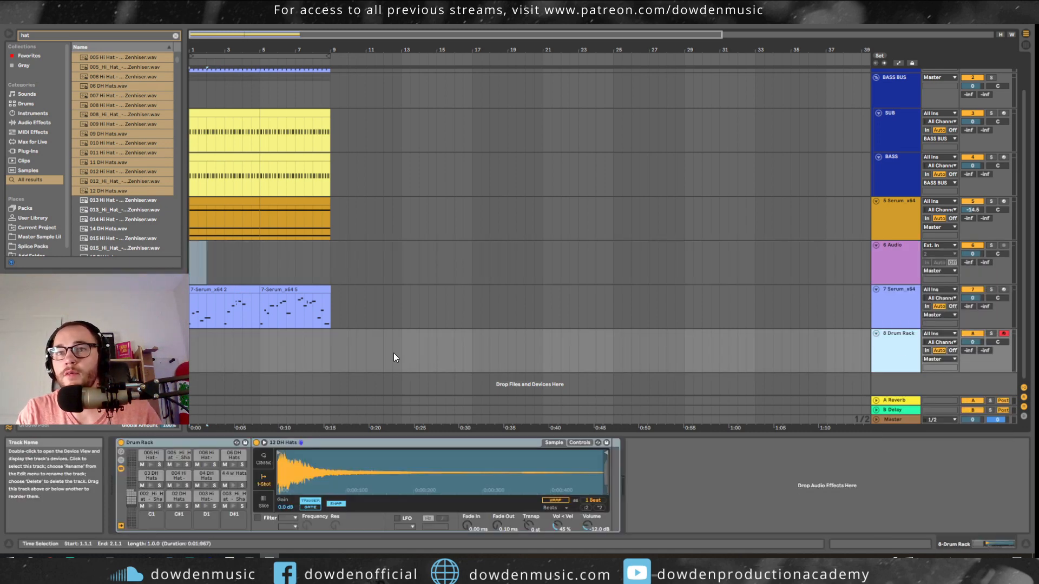
drag(208, 357, 191, 357)
key(ctrl+shift+m)
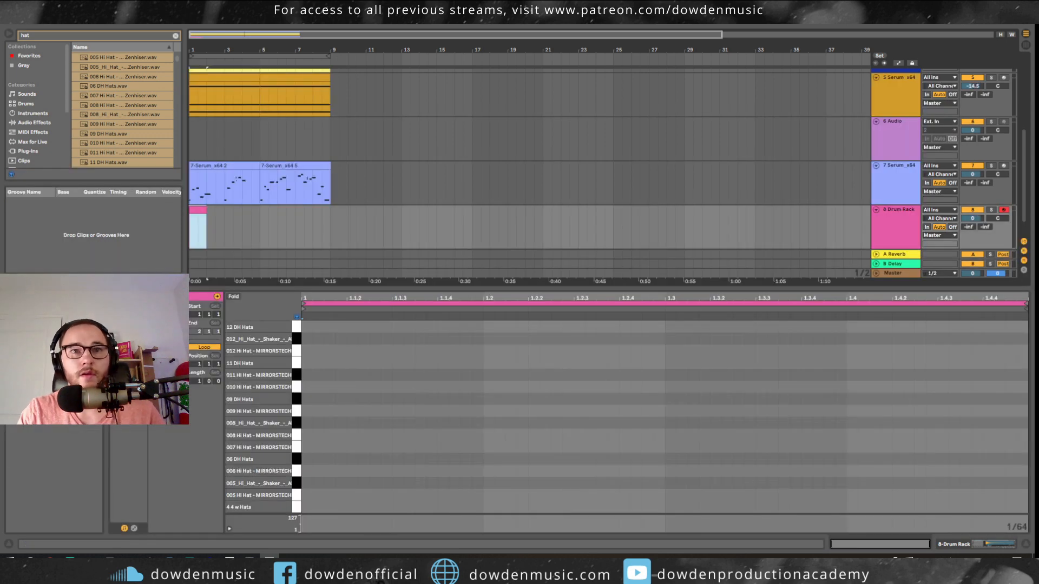
- Set the note grid to 1/8 and draw 12 DH Hats notes on the off-beats at 1.1.3, 1.2.3, 1.3.3 and 1.4.3
right_click(337, 323)
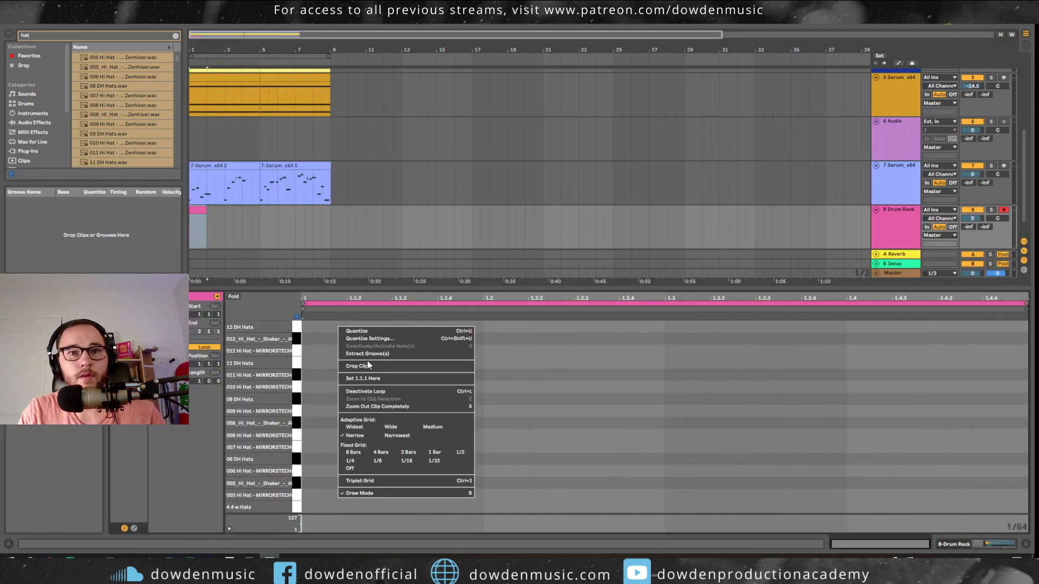
click(386, 460)
click(405, 323)
key(space)
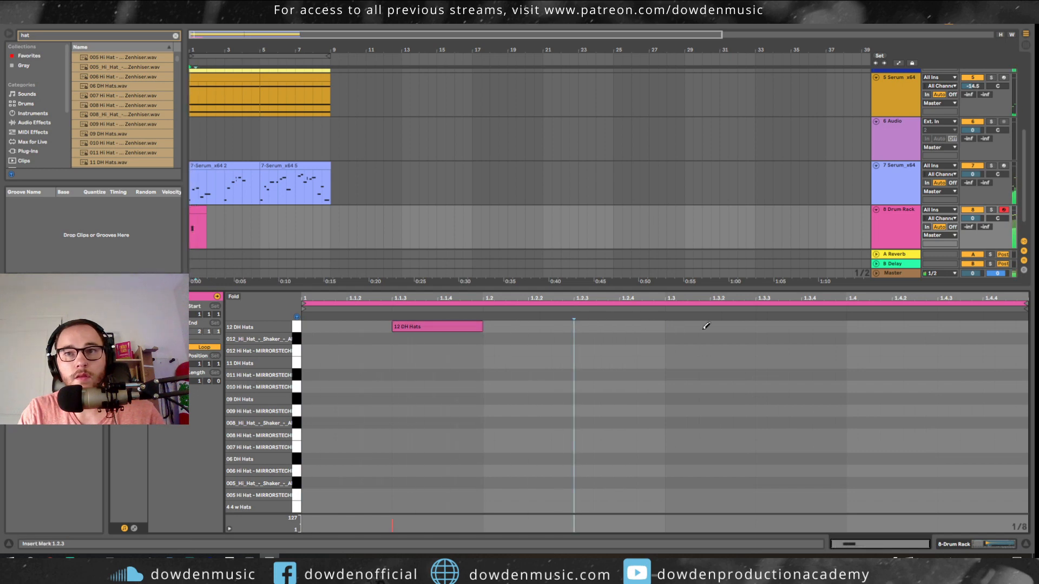
click(853, 327)
click(874, 325)
click(771, 326)
click(974, 325)
scroll(296, 151, down, 2)
key(space)
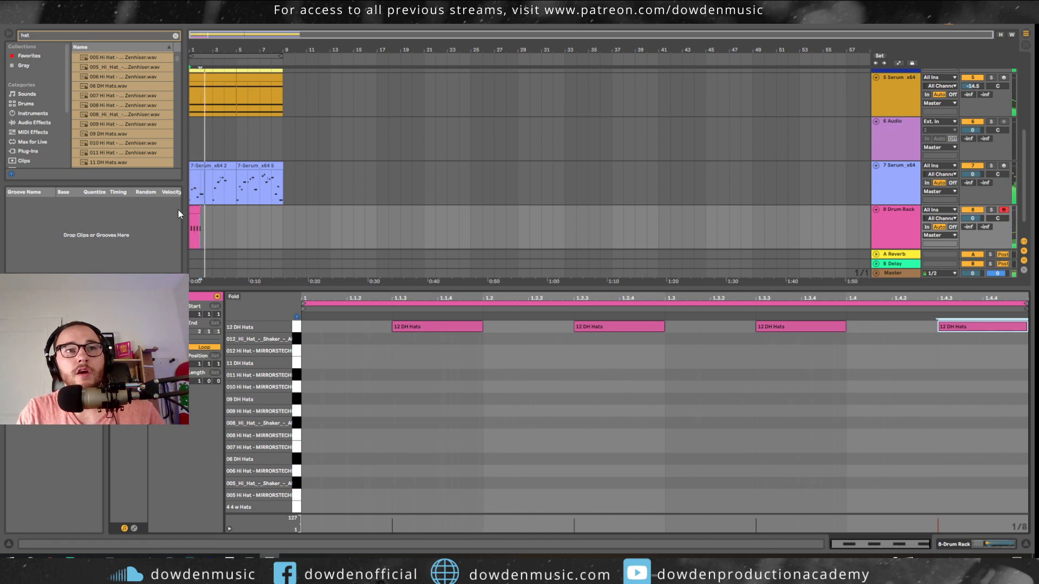
click(193, 211)
key(space)
key(ctrl+d)
key(ctrl+d)
key(ctrl+d)
key(ctrl+z)
key(ctrl+z)
key(ctrl+z)
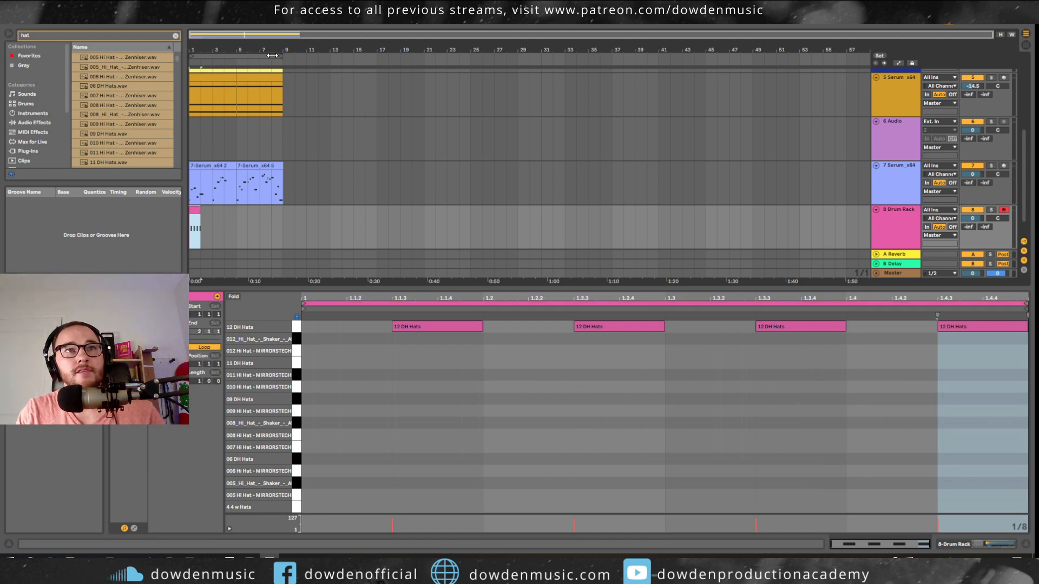
- Shorten the arrangement loop to the first bar and play it with the first three hat notes selected
click(272, 55)
click(200, 230)
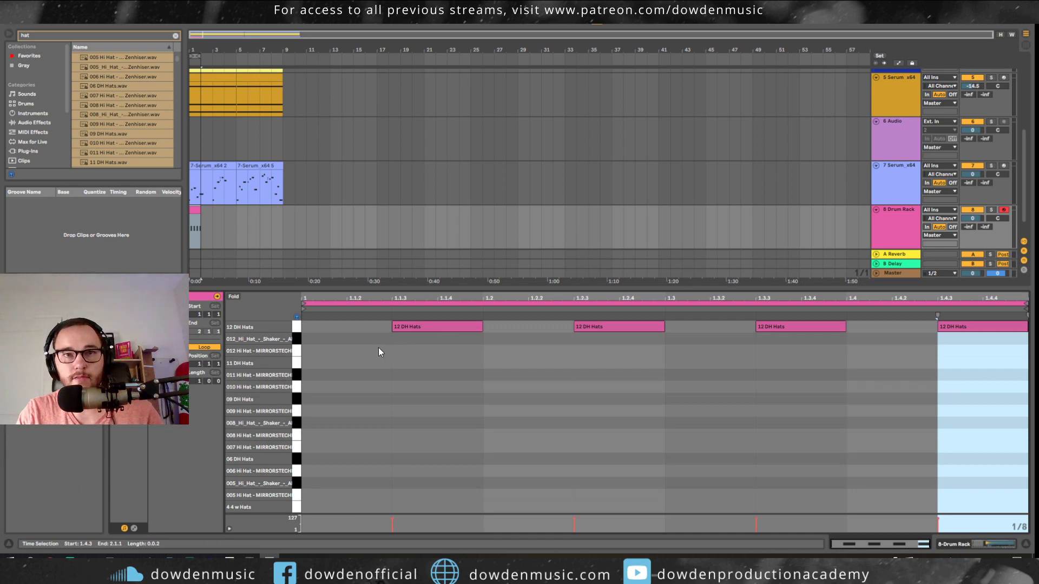
drag(378, 347, 801, 326)
key(space)
key(Down)
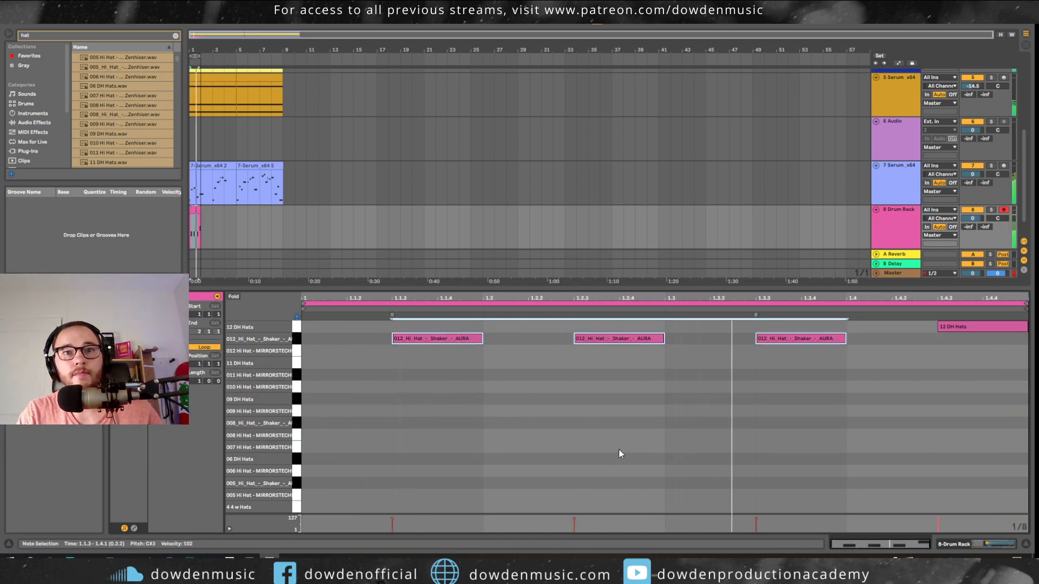
key(Down)
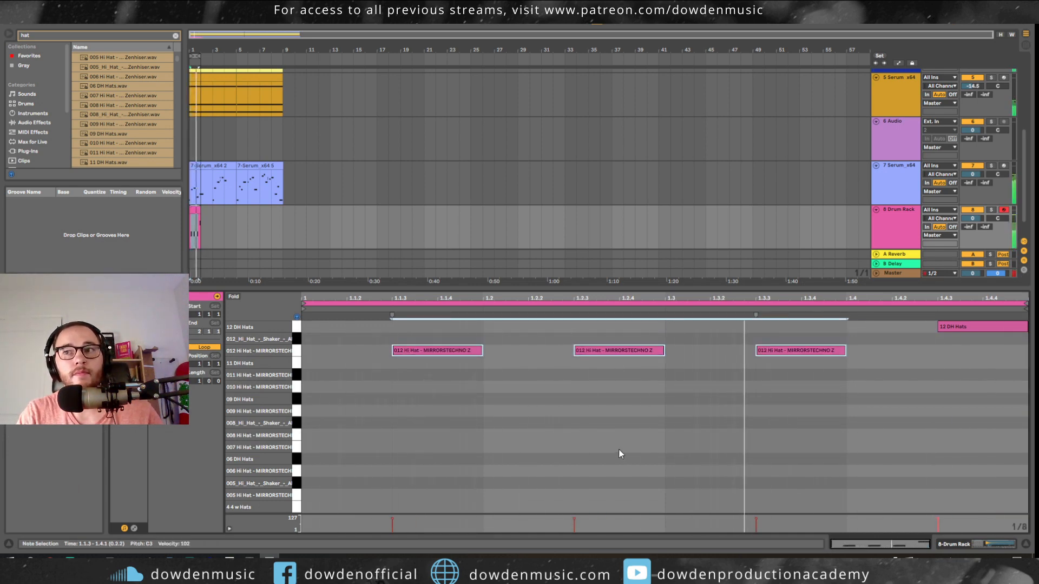
key(Up)
key(Up)
- Audition all four hat notes on the lower Drum Rack pads, settle on 006 Hi Hat - MIRRORSTECHNO, and mute 7 Serum_x64
key(ctrl+a)
key(Down)
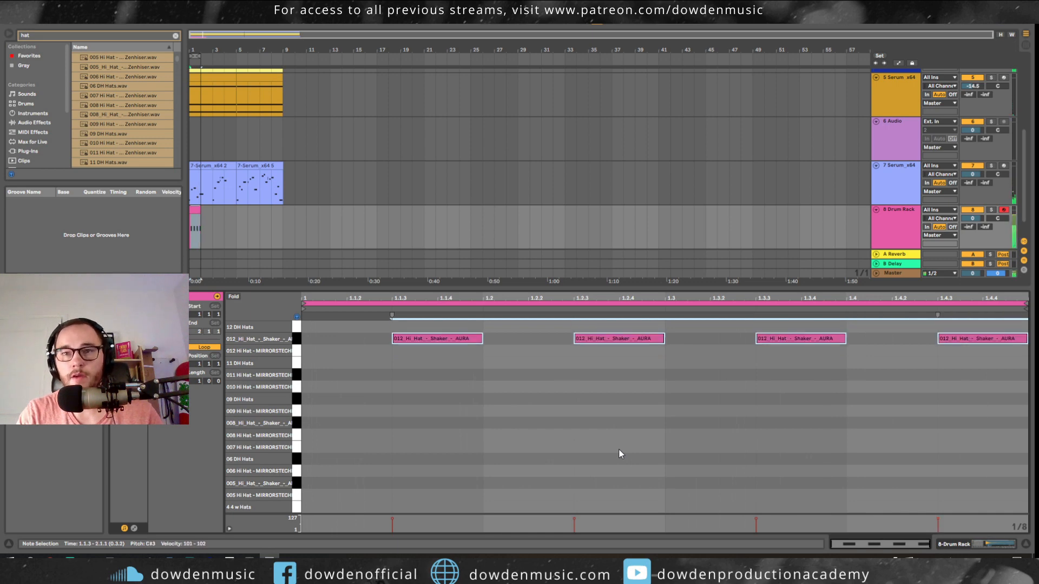
key(Down)
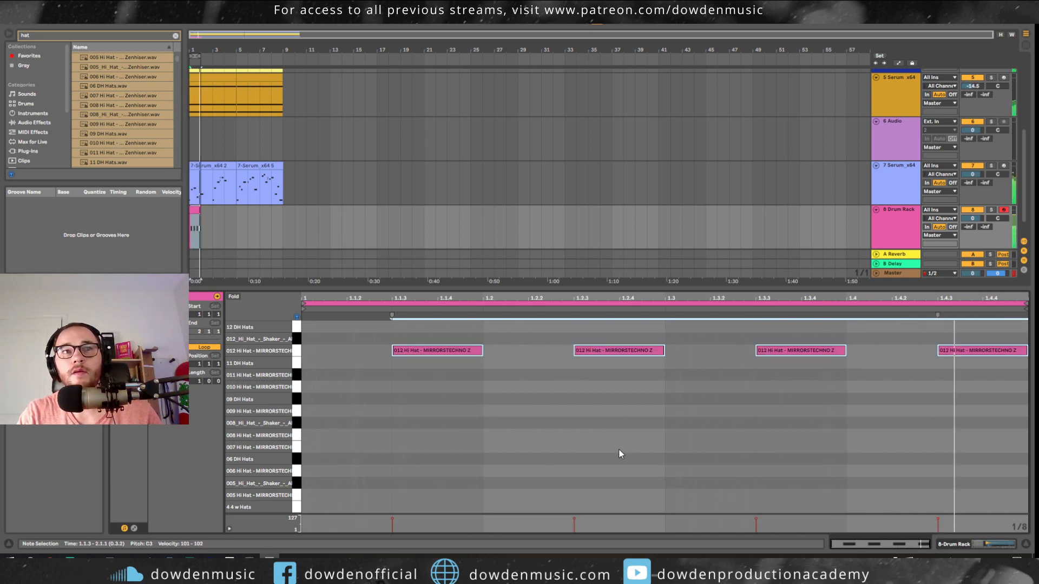
key(Down)
key(Down)
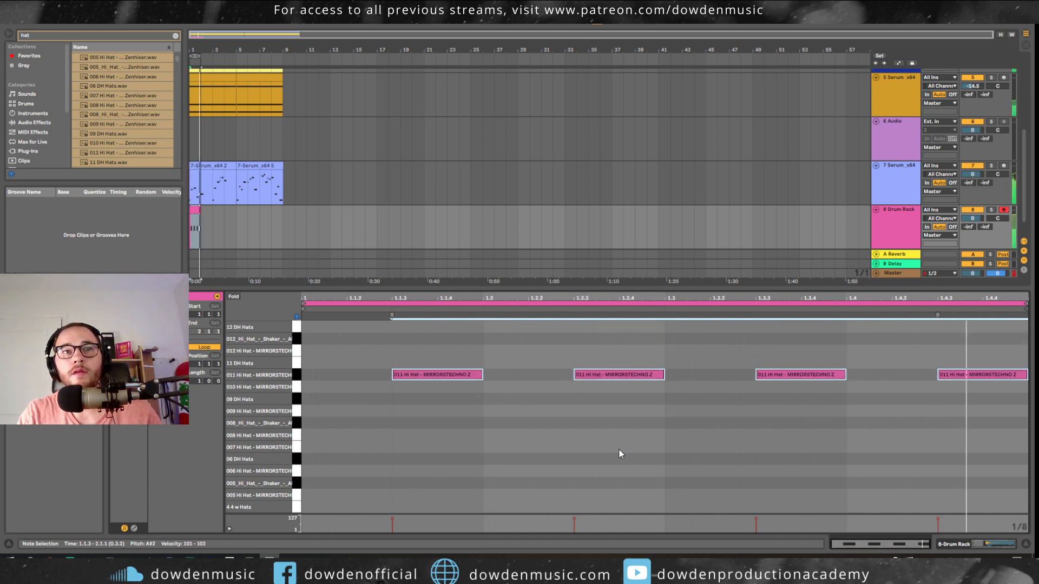
key(Down)
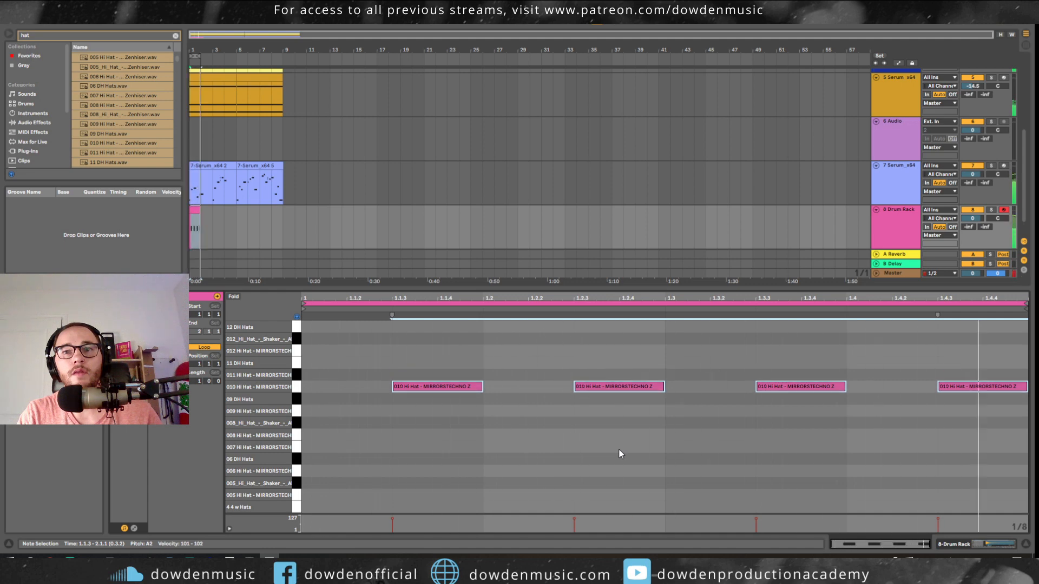
key(Down)
key(Down)
key(Down)
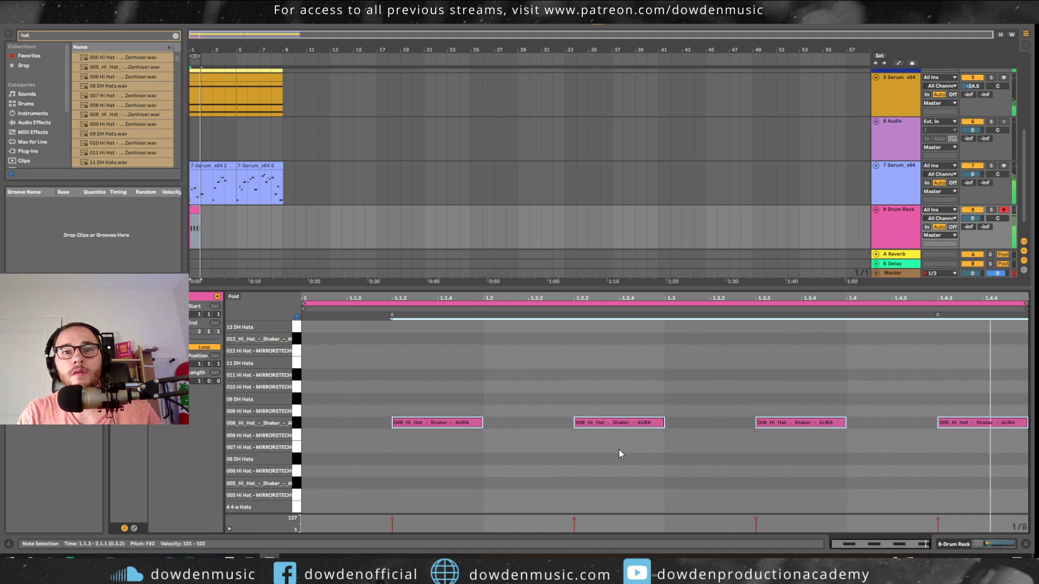
key(Down)
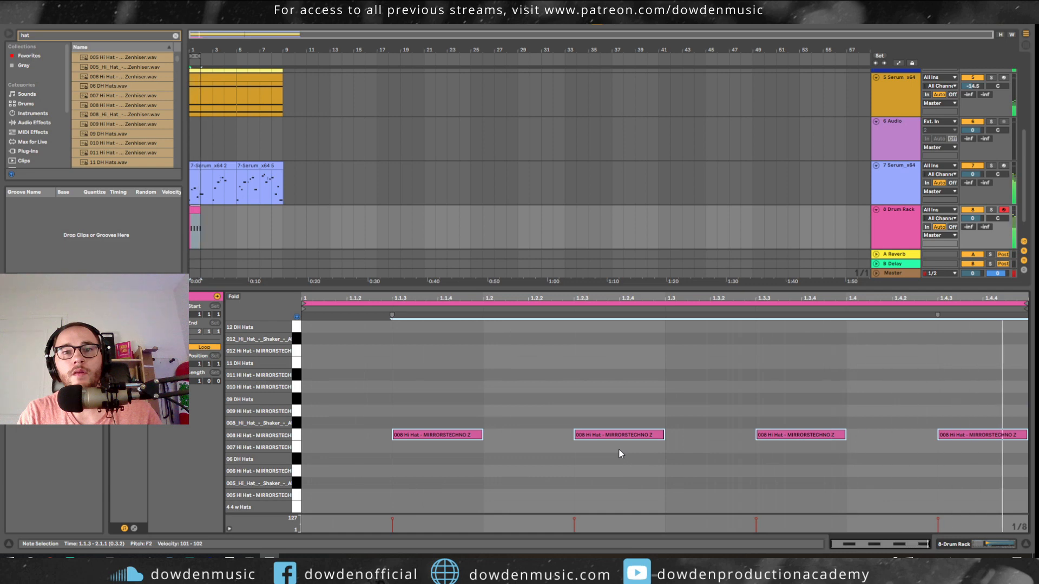
key(Down)
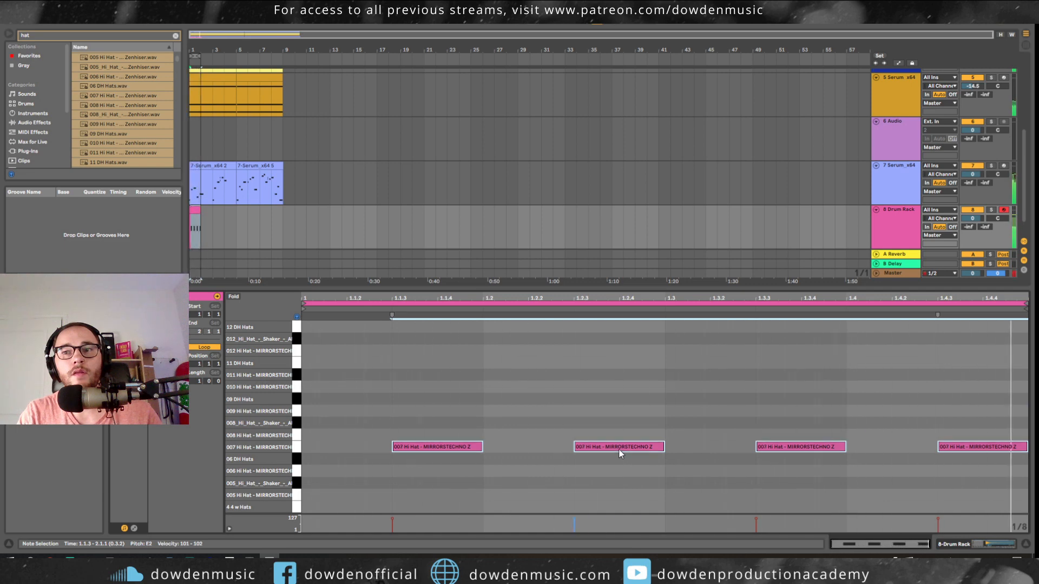
key(Down)
key(Down)
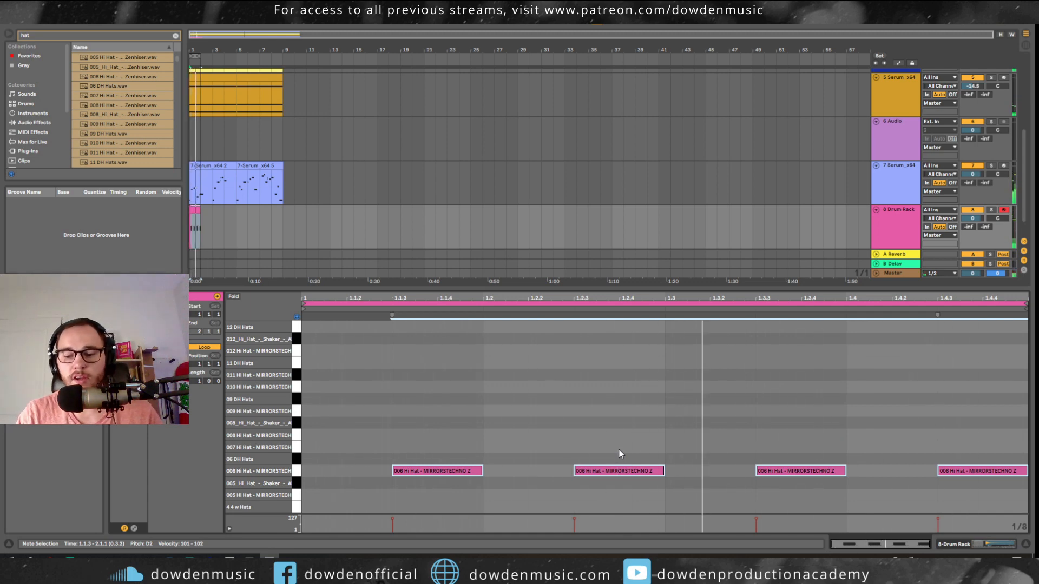
key(Down)
key(Down)
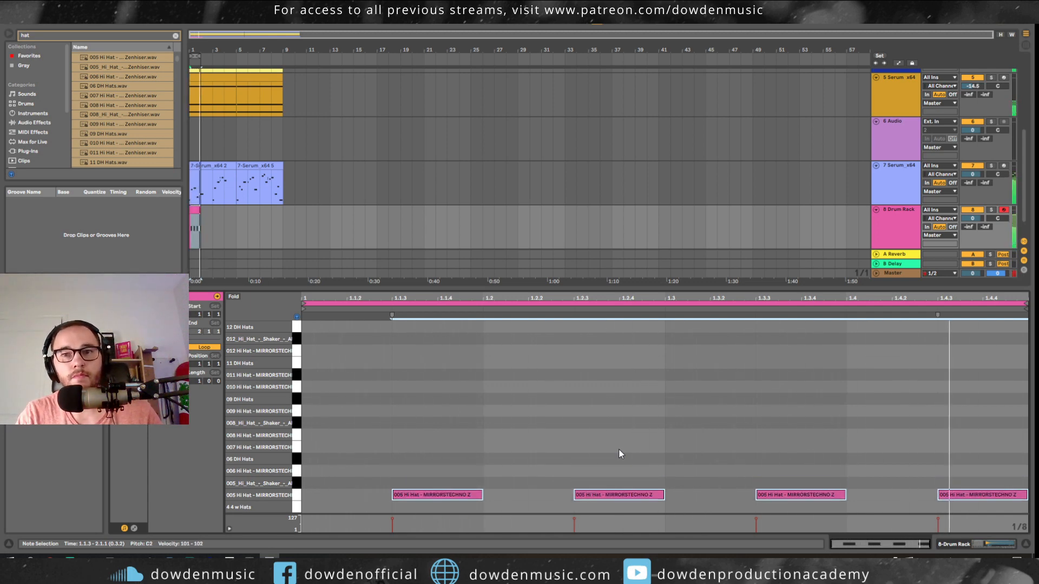
key(Up)
key(Up)
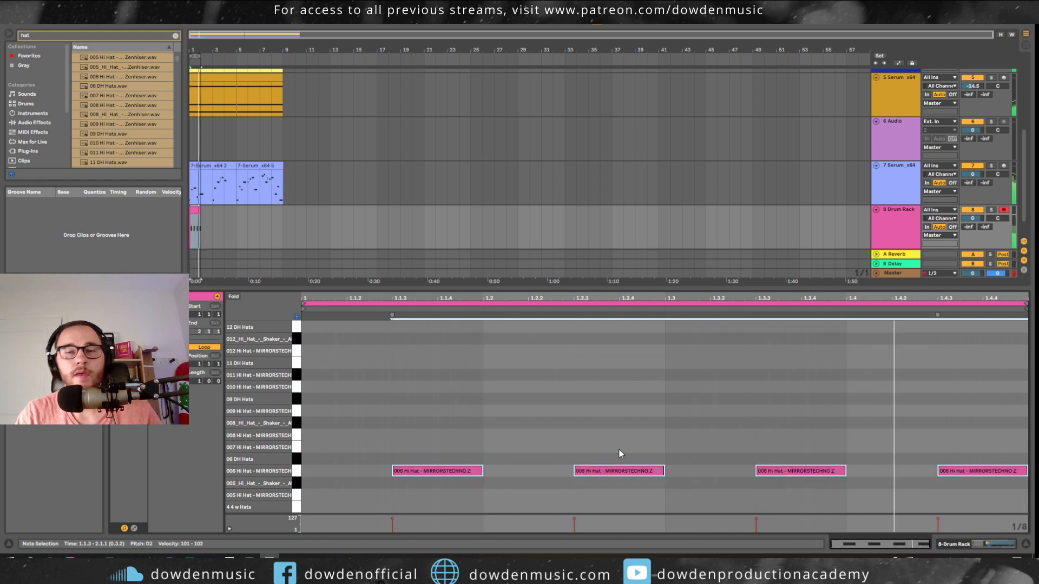
click(971, 166)
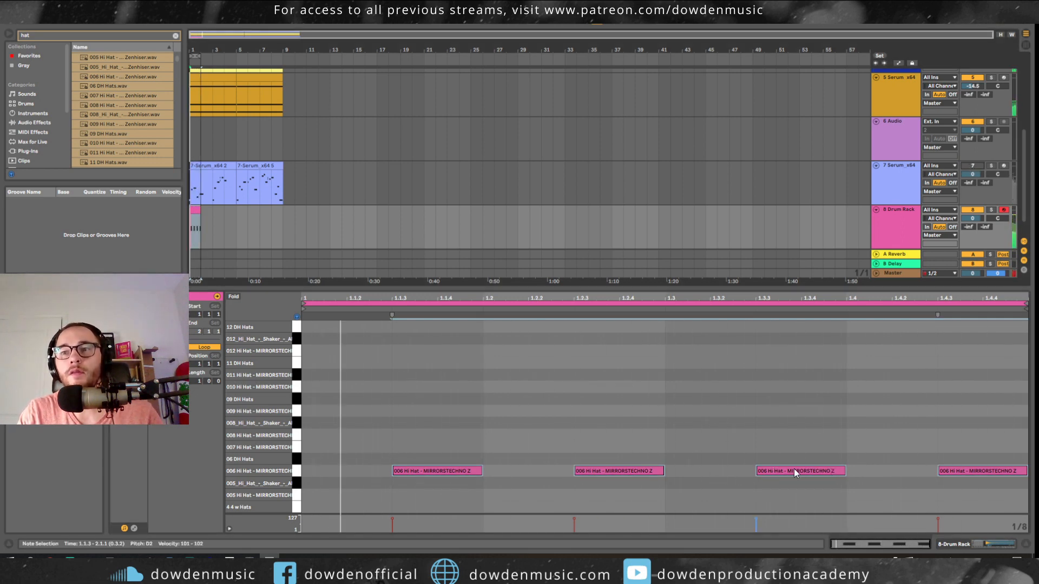
- Switch the grid to 1/16, add a sixteenth-long 006 Hi Hat note at 1.3.2, and set its velocity to 44
drag(766, 470, 690, 474)
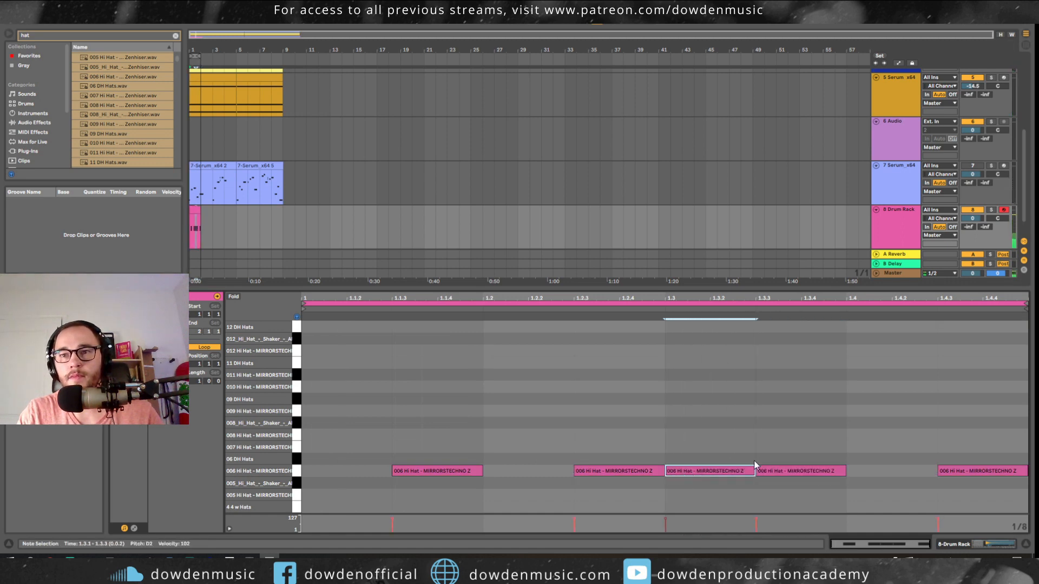
drag(753, 471, 690, 475)
right_click(729, 478)
click(779, 450)
double_click(705, 469)
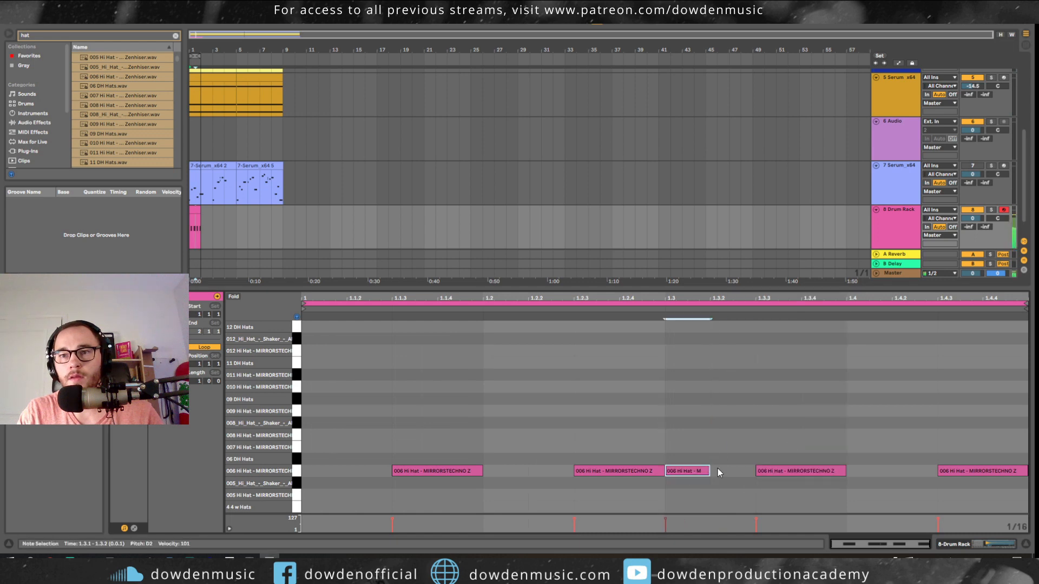
drag(718, 468, 720, 471)
drag(711, 508, 711, 432)
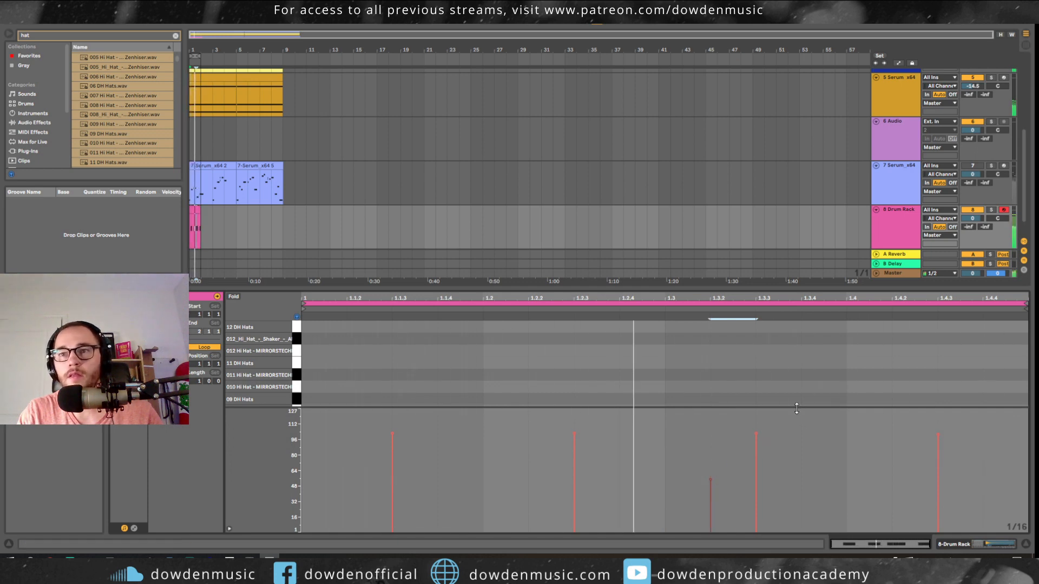
drag(710, 481, 711, 489)
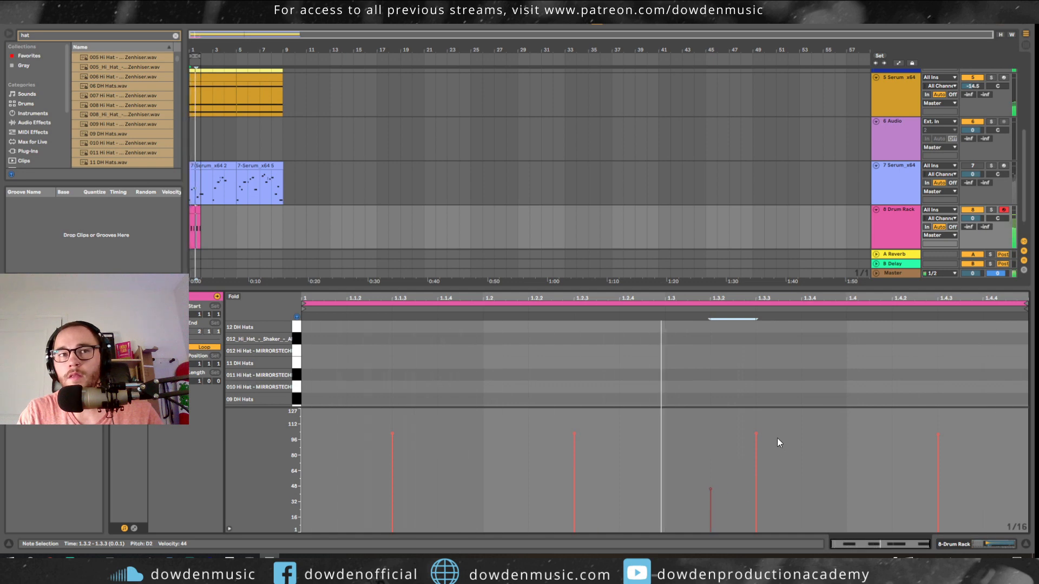
- Duplicate the one-bar hat clip seven times to fill the first eight bars
click(194, 208)
key(ctrl+d)
key(ctrl+d)
key(ctrl+d)
key(ctrl+d)
key(ctrl+d)
key(ctrl+d)
key(ctrl+d)
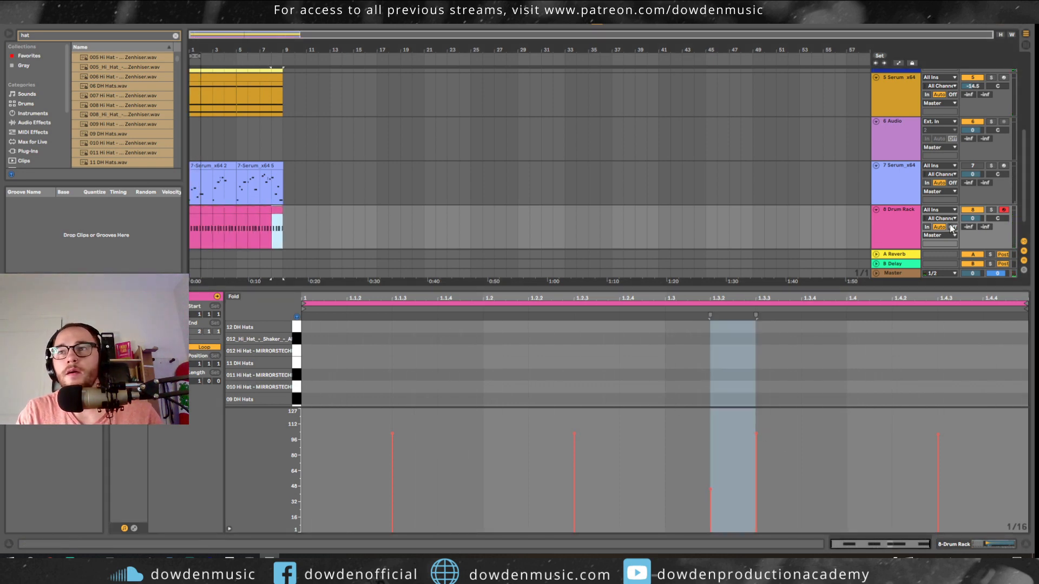
- Show the Drum Rack's chain list and extract the 006 Hi Hat - MIRRORSTECHNO Zenhiser chain to its own track
click(900, 224)
scroll(879, 229, down, 1)
key(shift+Tab)
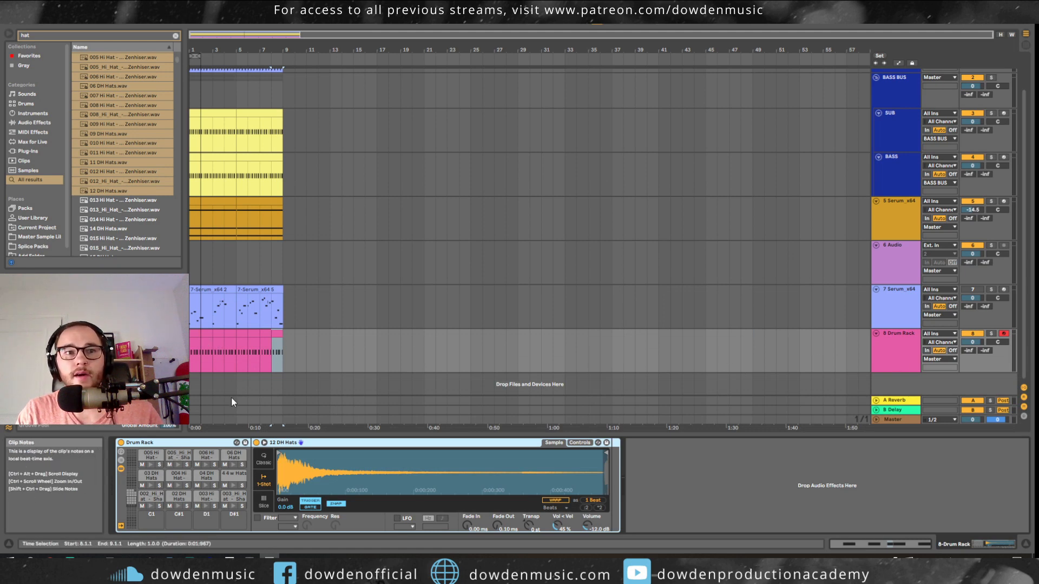
click(121, 461)
scroll(280, 490, down, 3)
key(space)
scroll(272, 510, up, 4)
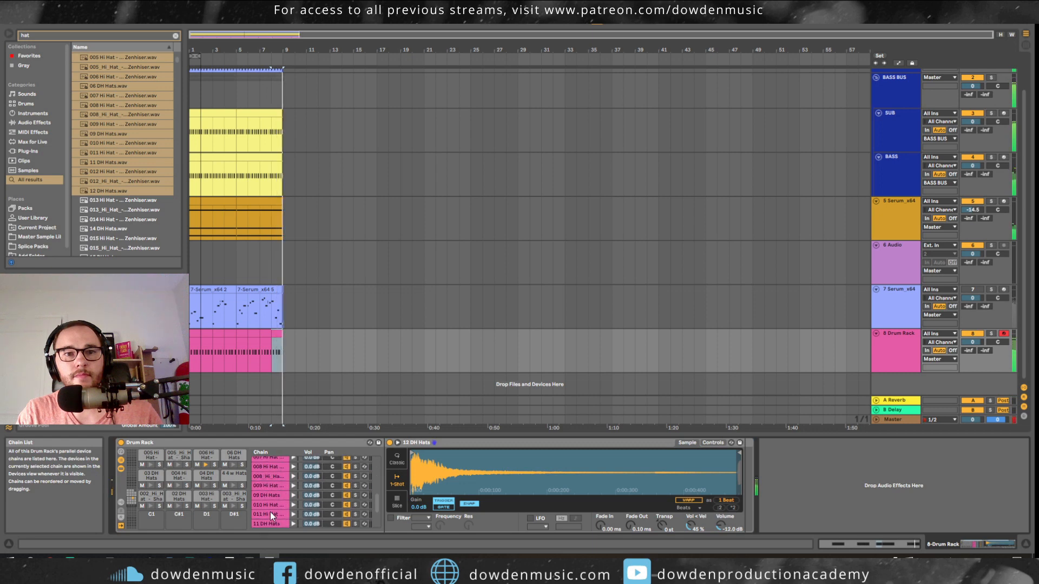
click(271, 498)
right_click(271, 498)
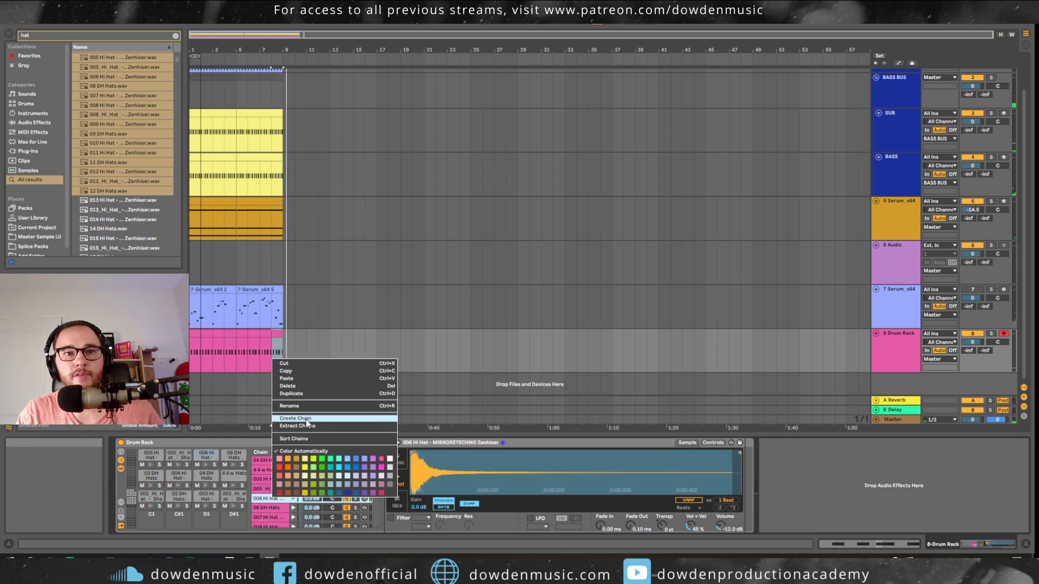
click(305, 425)
- Rename the extracted 9 Drum Rack track as HAT 1
click(896, 355)
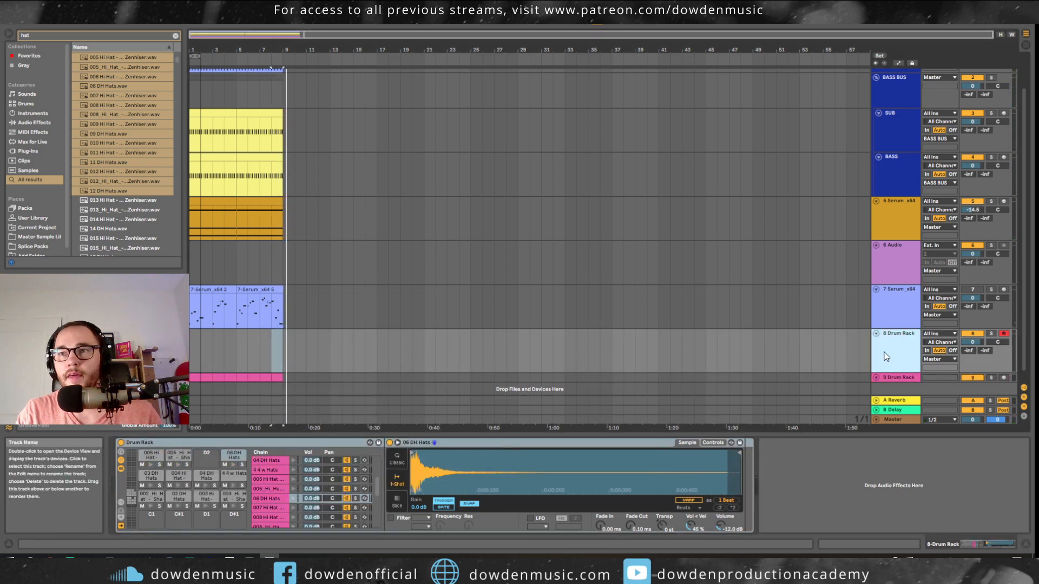
click(890, 369)
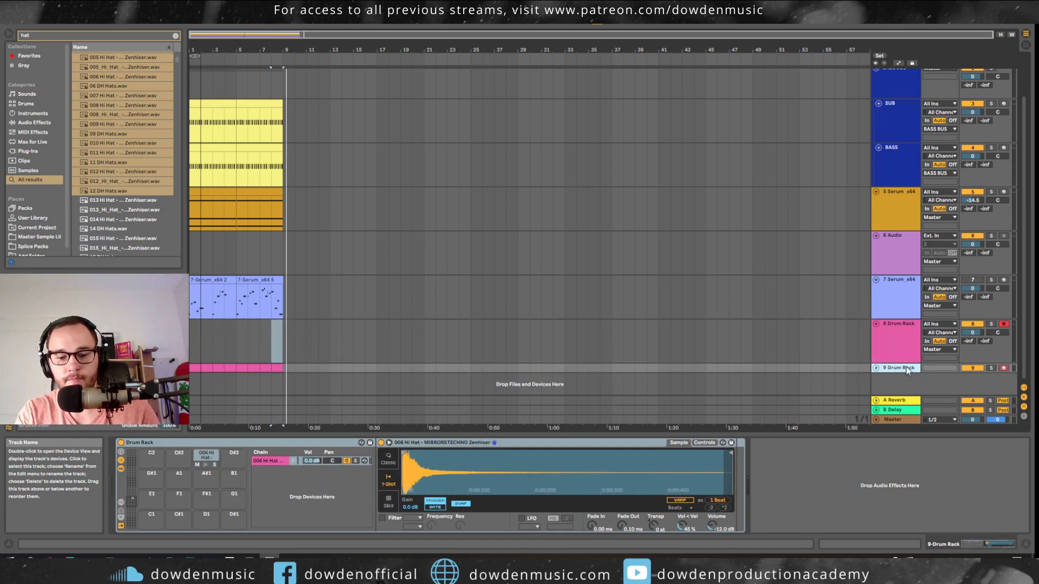
text(HAT 1)
key(Return)
- Colour the HAT 1 track yellow, apply that colour to its clips, and play the arrangement
right_click(905, 365)
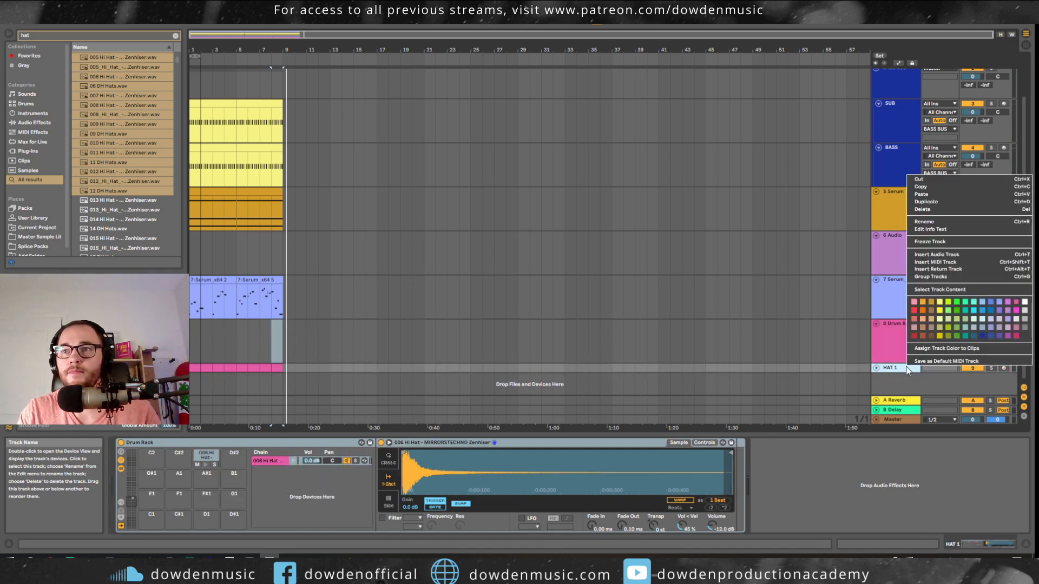
click(945, 311)
right_click(911, 361)
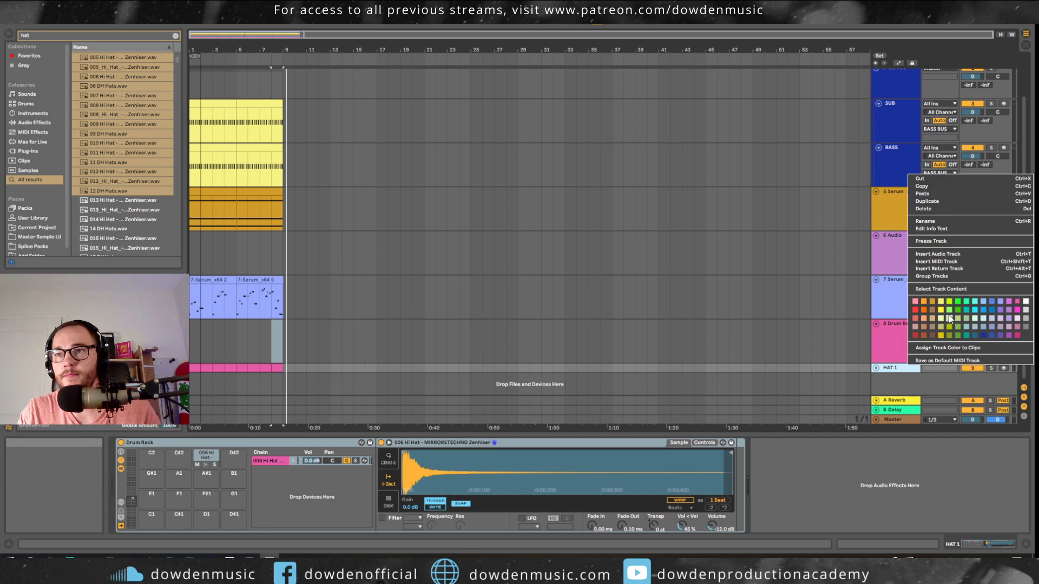
click(950, 316)
right_click(912, 360)
click(935, 348)
key(space)
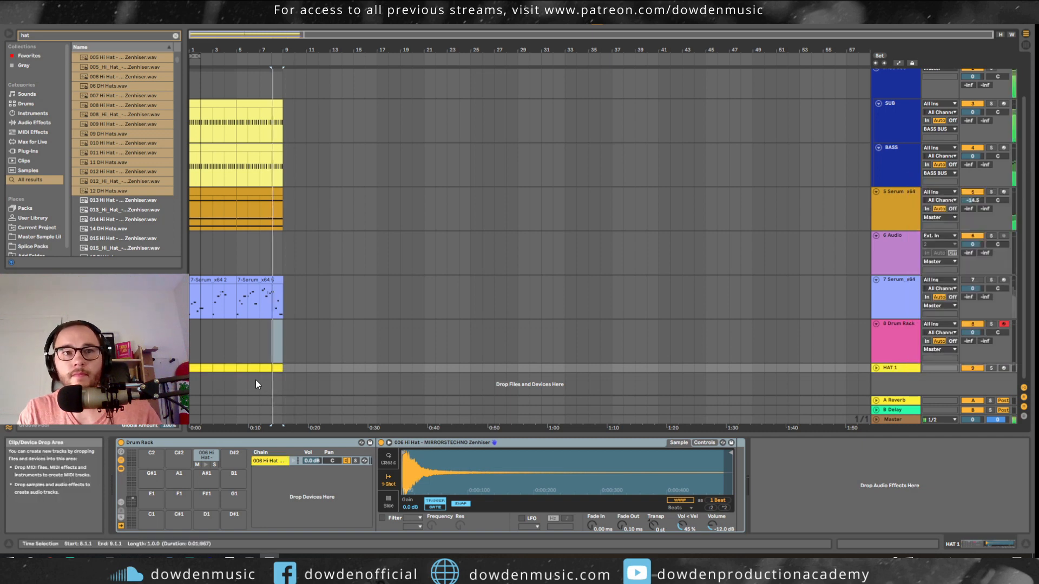
- Solo the Drum Rack track and create an empty two-bar MIDI clip on it from bar 1
click(414, 340)
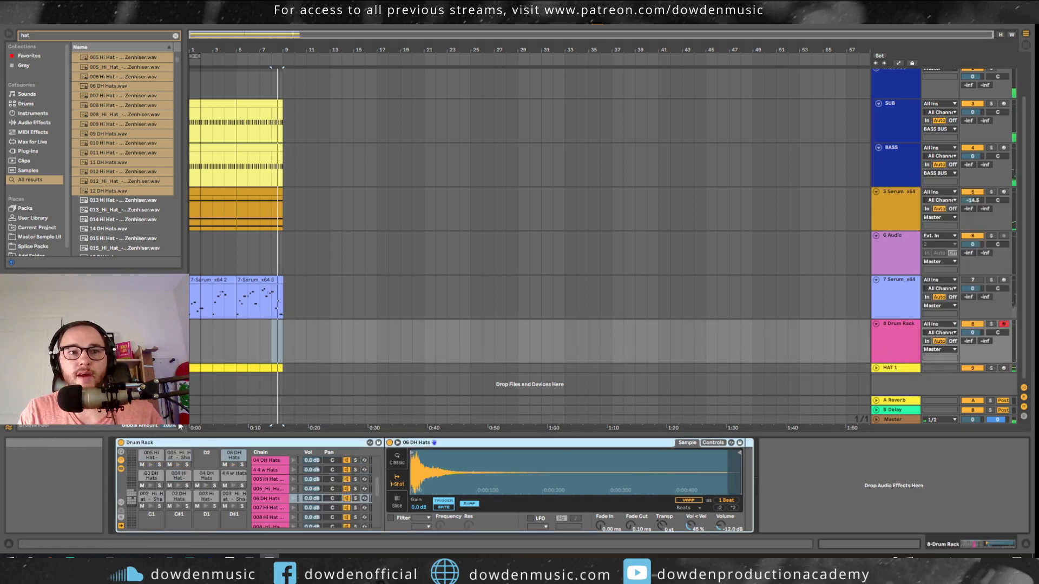
key(space)
drag(200, 328, 191, 330)
click(991, 323)
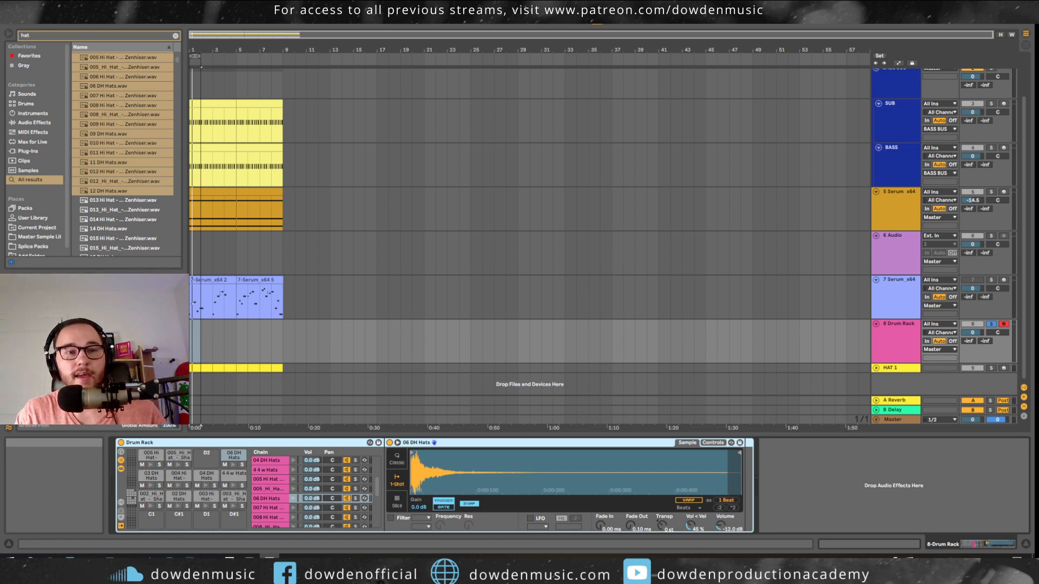
shift+click(211, 344)
key(ctrl+shift+m)
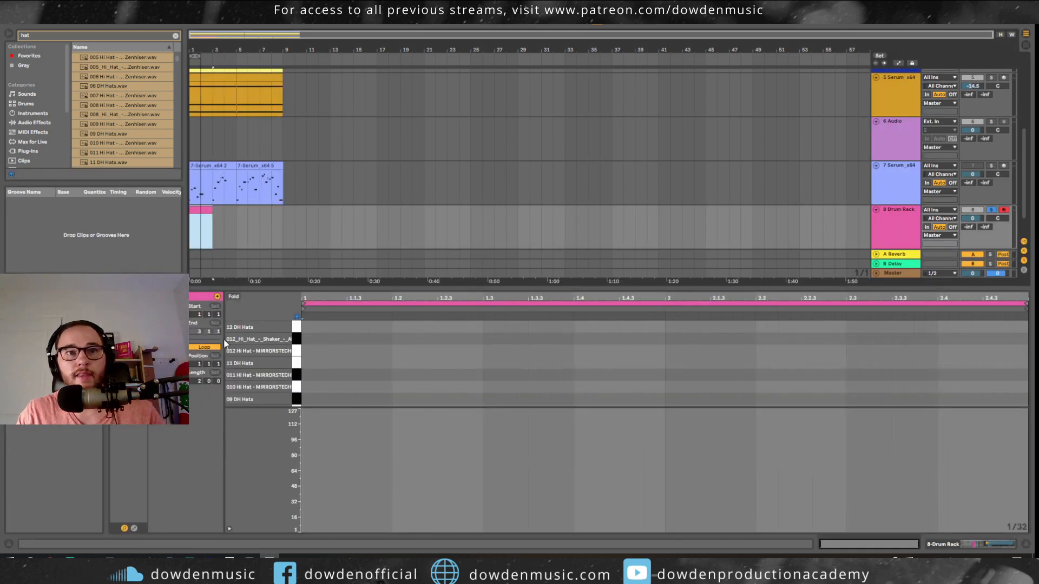
- Set the clip grid to 1/16, add a sixteenth-long hat note at 1.1.2, and audition samples down to 010 Hi Hat
right_click(336, 329)
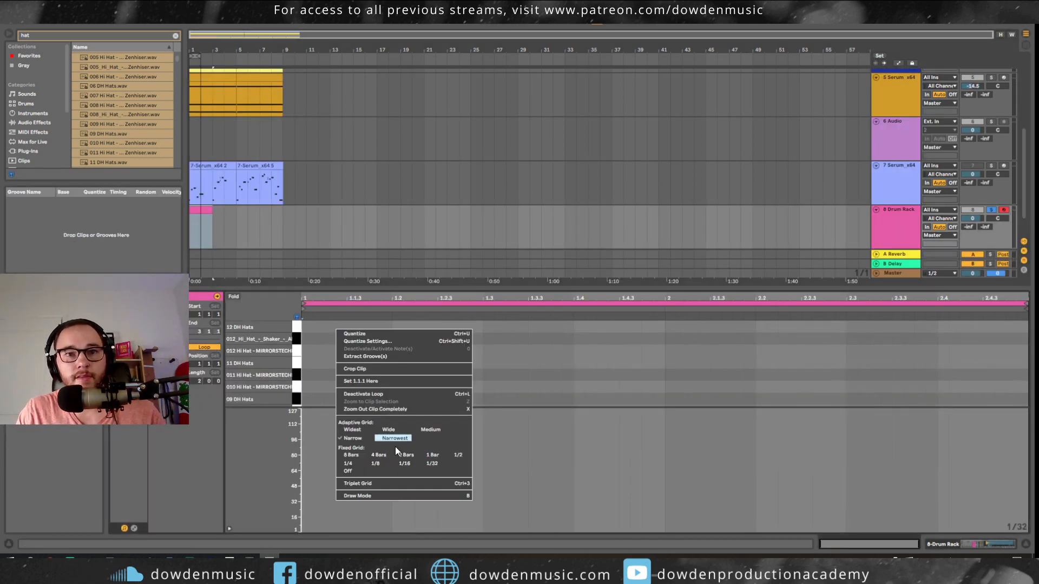
click(384, 463)
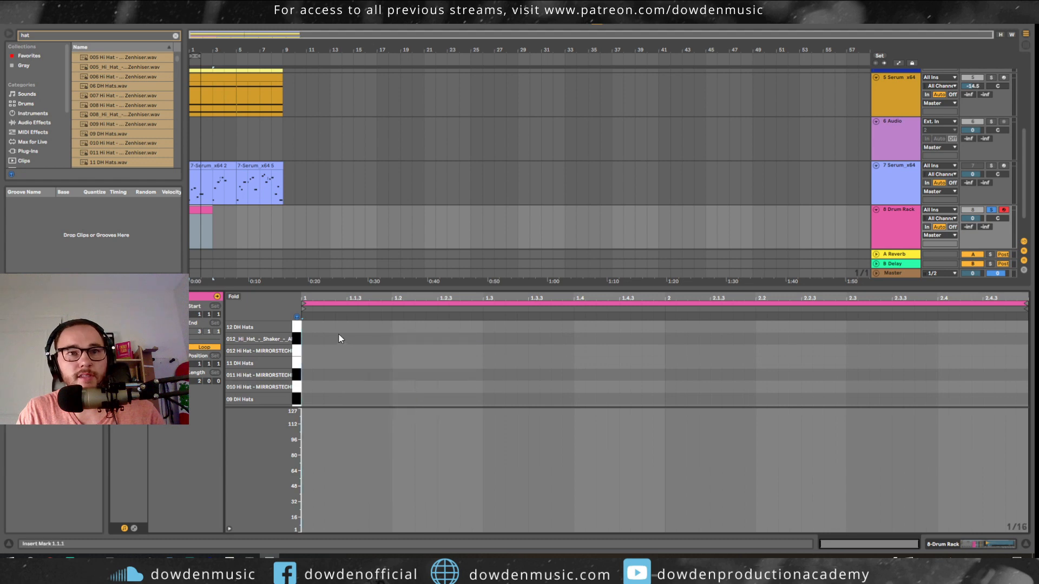
double_click(340, 328)
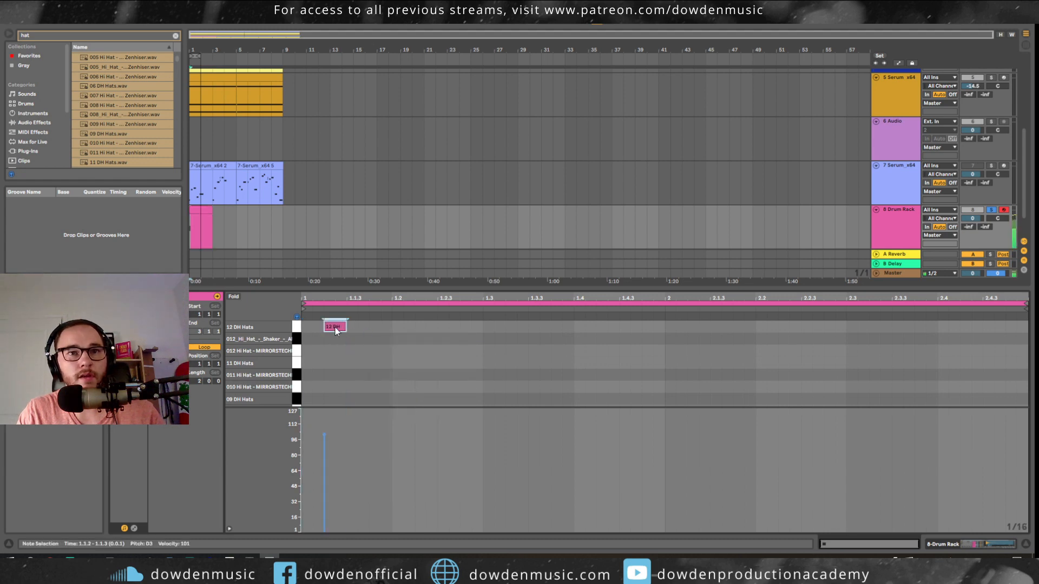
key(Down)
key(Down)
key(Down)
key(Down)
key(Down)
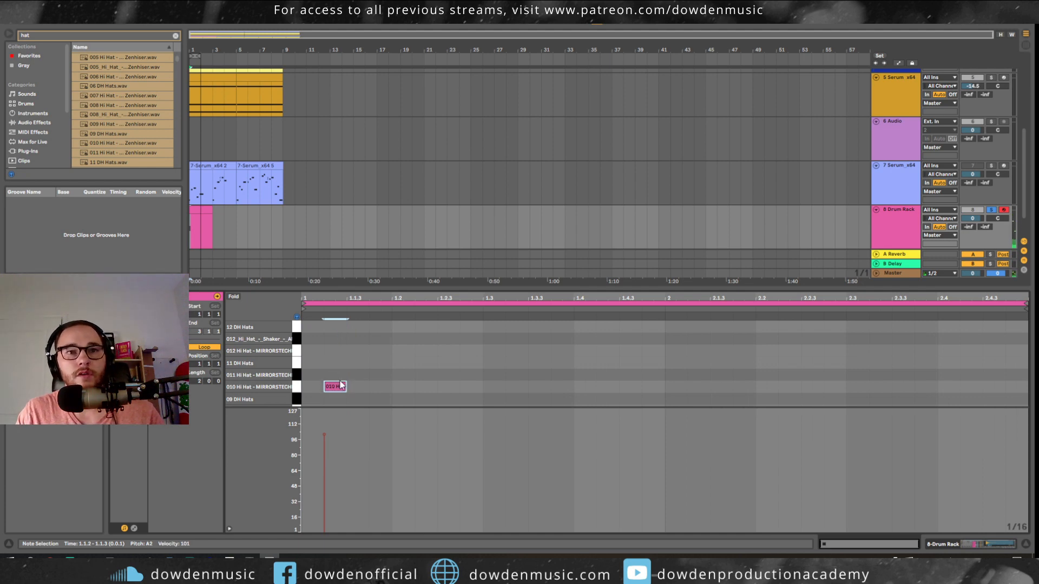
- Add a second sixteenth-long note at 1.1.3 and step it down through the samples to 009 Hi Hat
key(Down)
key(Down)
key(Down)
key(Down)
key(Down)
key(Down)
key(Down)
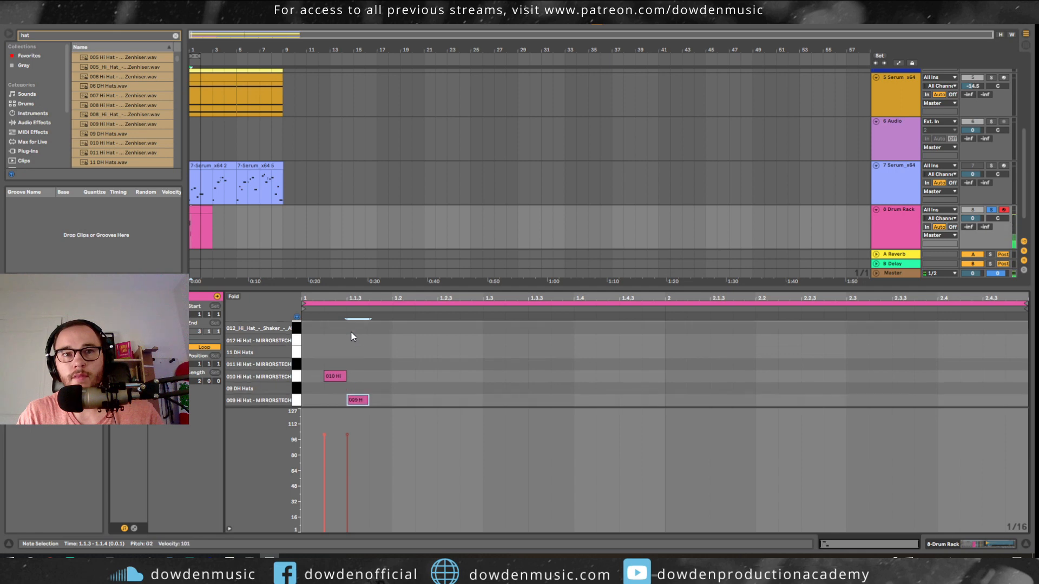
- Add a third sixteenth-long note at 1.1.4 on the 008 Hi Hat - MIRRORSTECHNO row
key(Down)
key(Down)
key(Up)
double_click(373, 400)
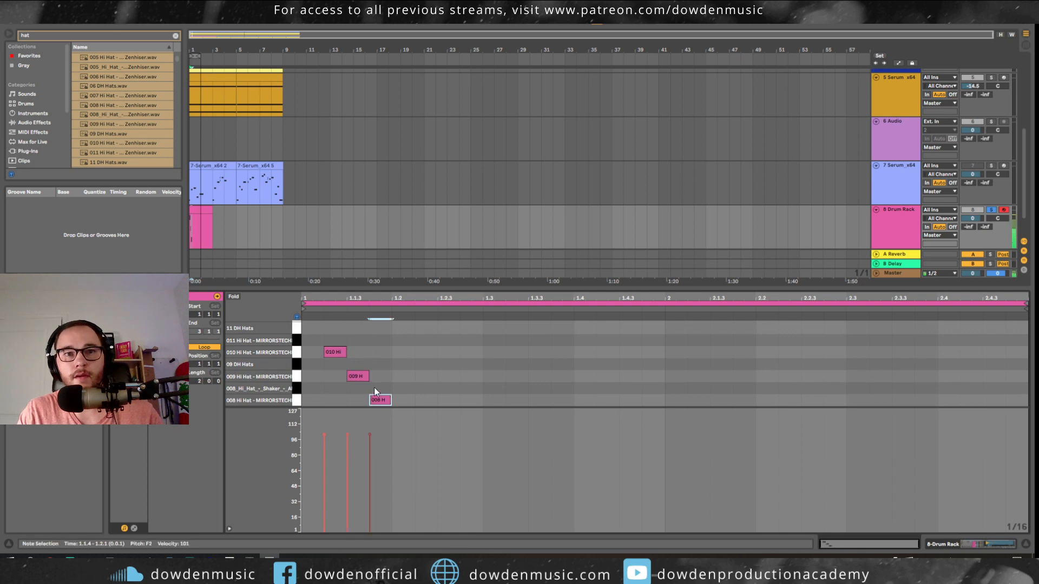
scroll(376, 393, down, 2)
click(381, 385)
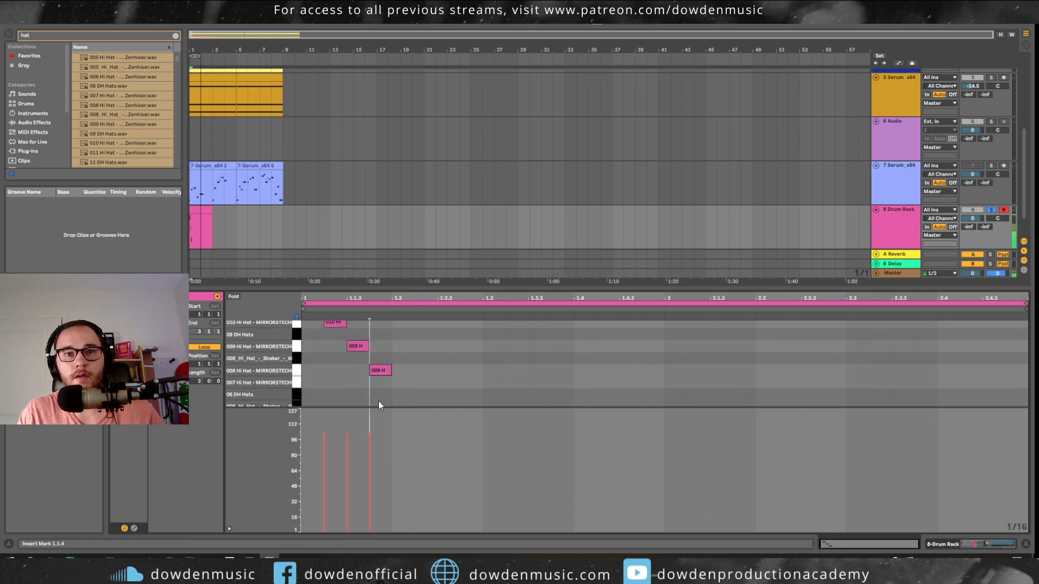
double_click(380, 395)
double_click(383, 397)
drag(394, 373, 325, 328)
click(339, 355)
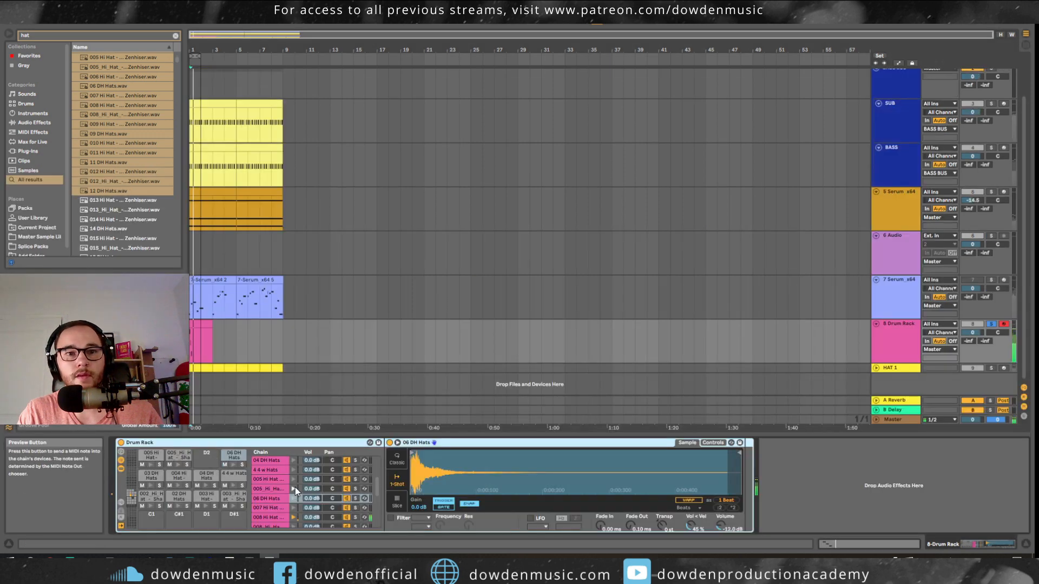
- Delete the unused 008_Hi_Hat_-_Shaker and 09 DH Hats chains from the Drum Rack and select the 011 Hi Hat chain
scroll(294, 487, down, 3)
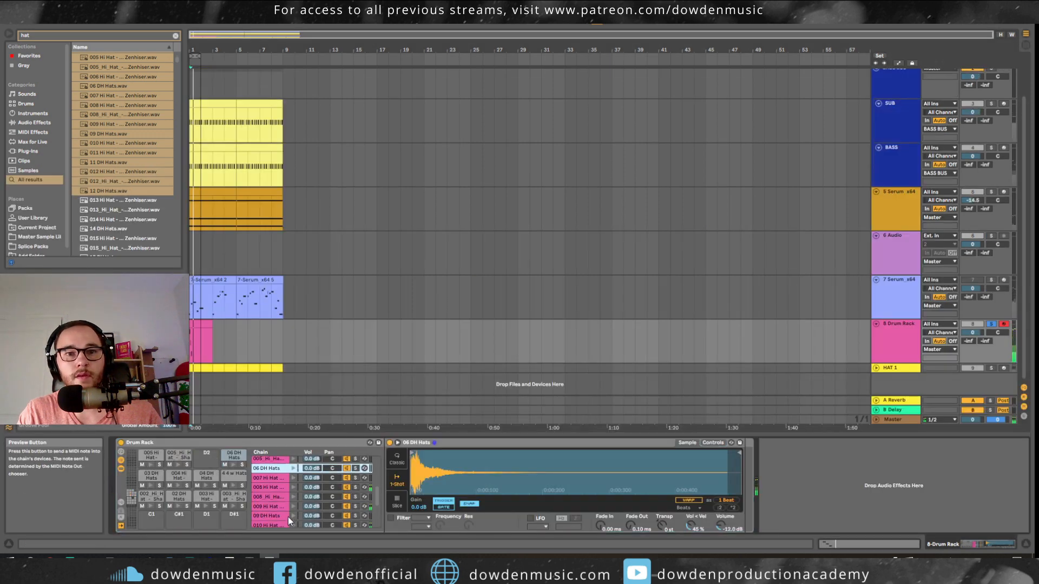
click(282, 496)
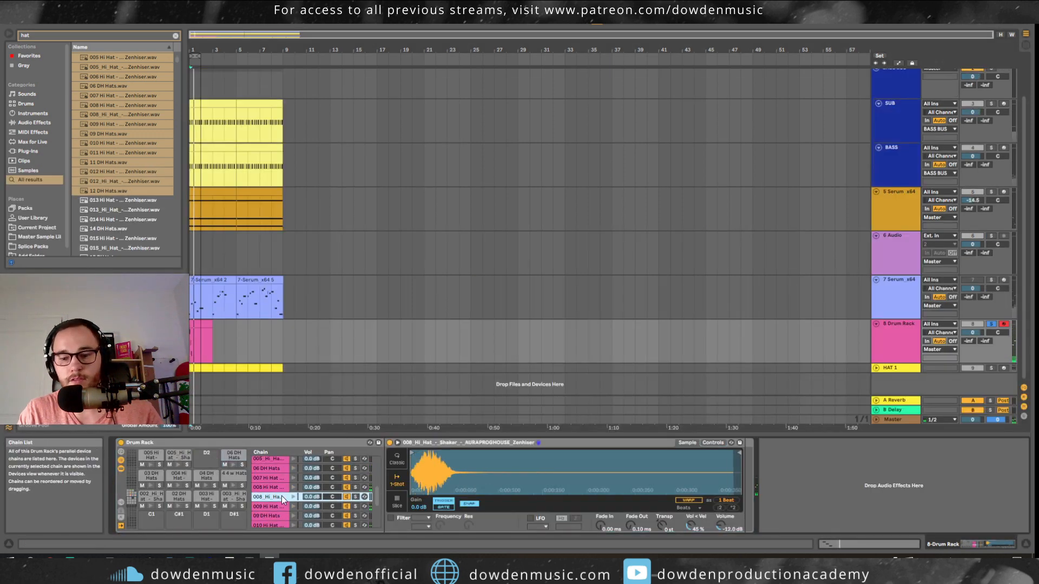
key(Delete)
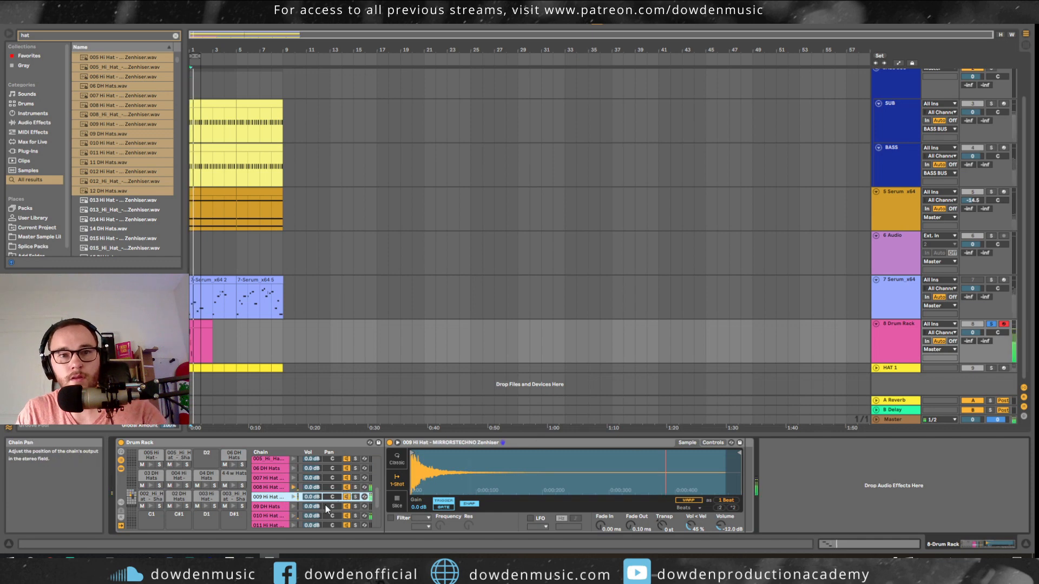
click(284, 507)
key(Delete)
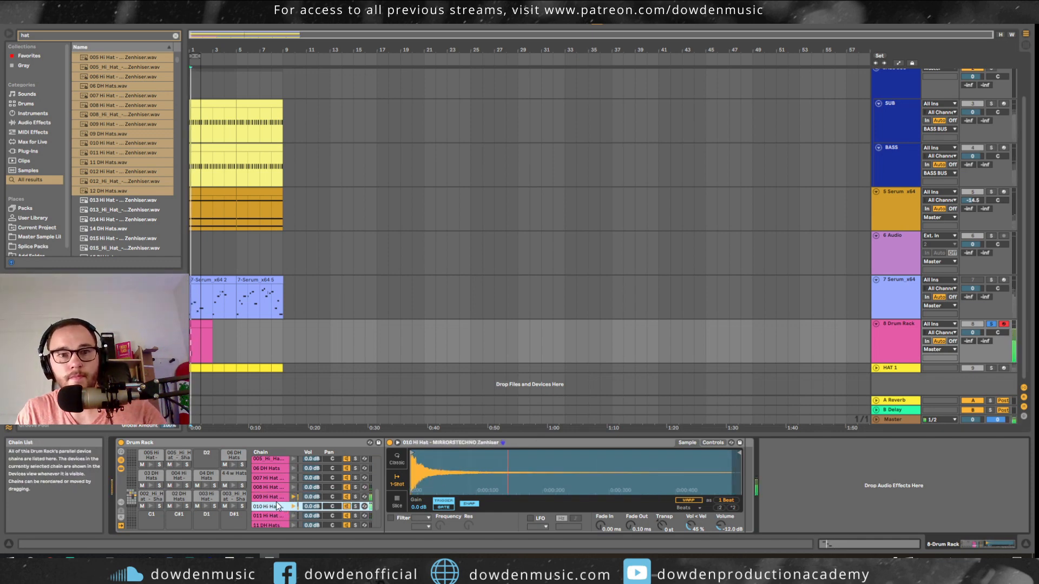
click(278, 513)
scroll(279, 511, down, 3)
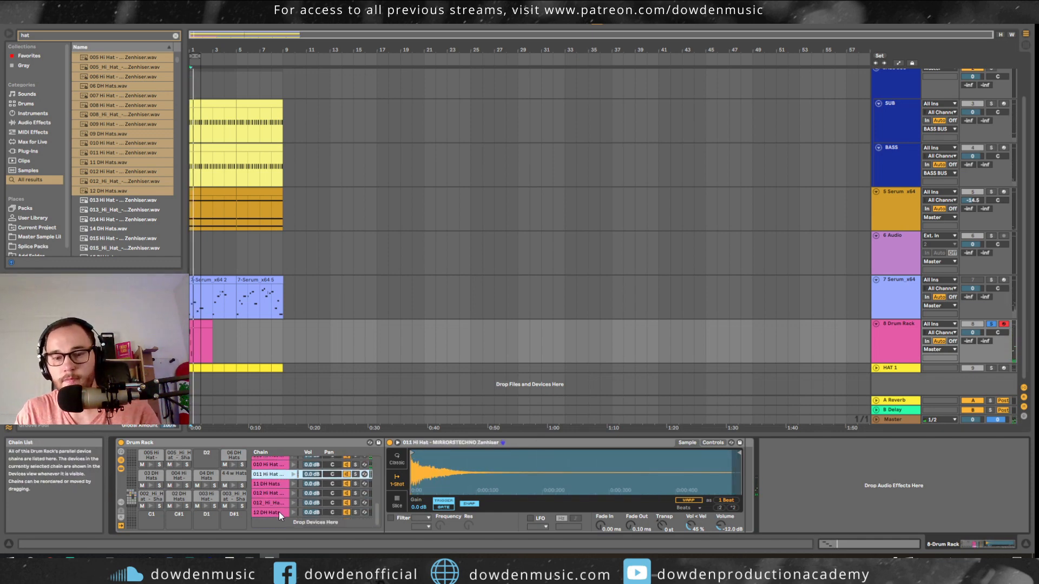
- Delete the unwanted chains from the Drum Rack, keeping only the 008, 009 and 010 Hi Hat samples
shift+click(280, 512)
key(Delete)
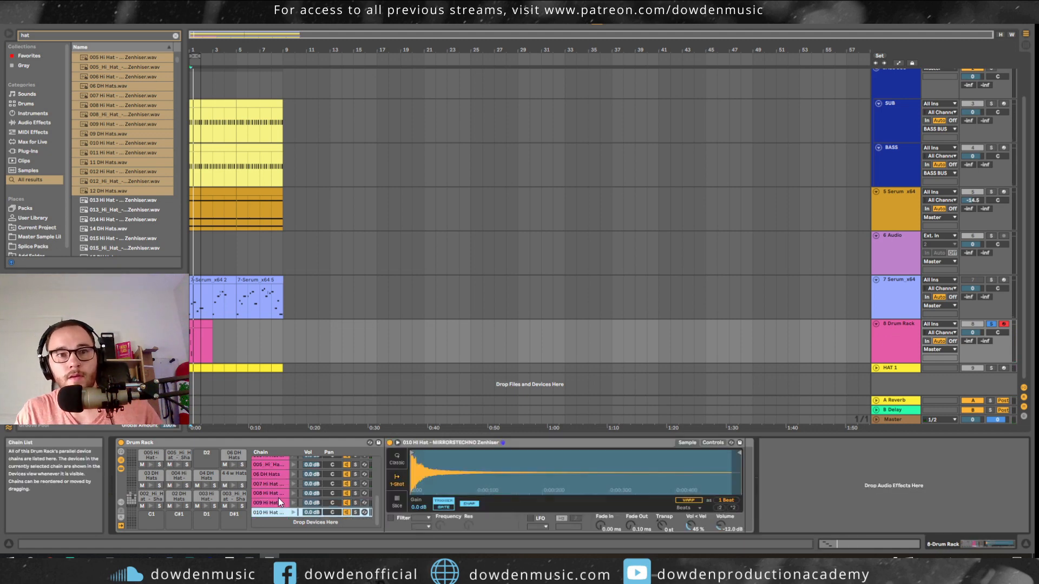
click(277, 493)
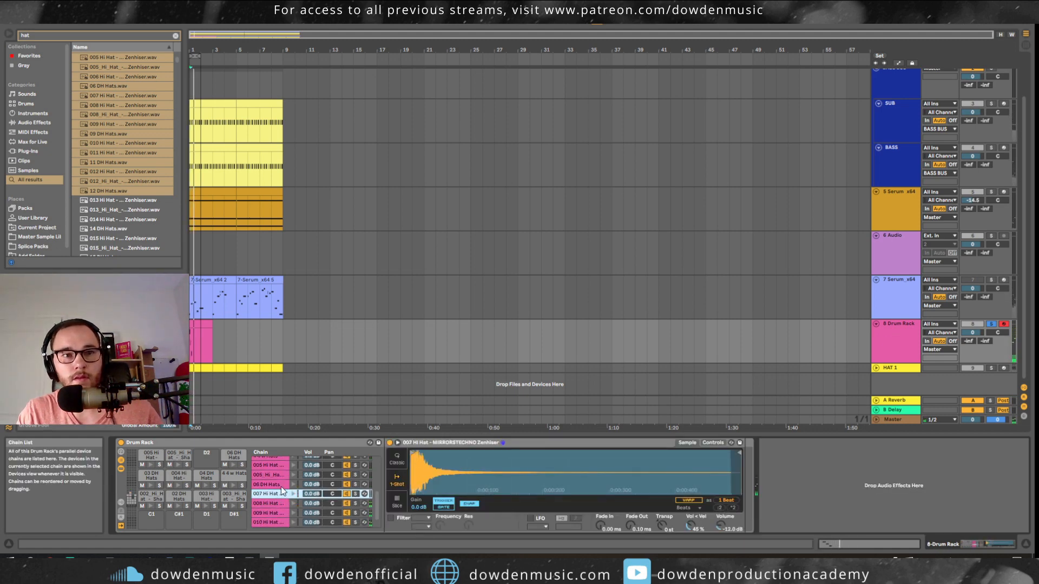
shift+click(280, 483)
shift+click(279, 467)
scroll(278, 468, up, 4)
shift+click(278, 463)
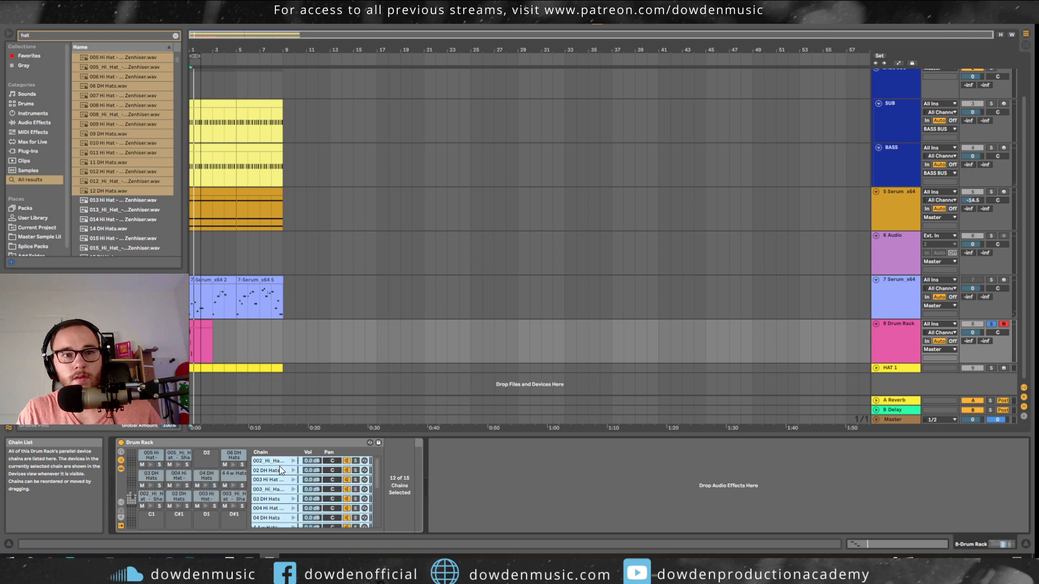
key(Delete)
- Open the Drum Rack clip's notes and duplicate the three-note hi-hat pattern until it fills both bars
double_click(214, 342)
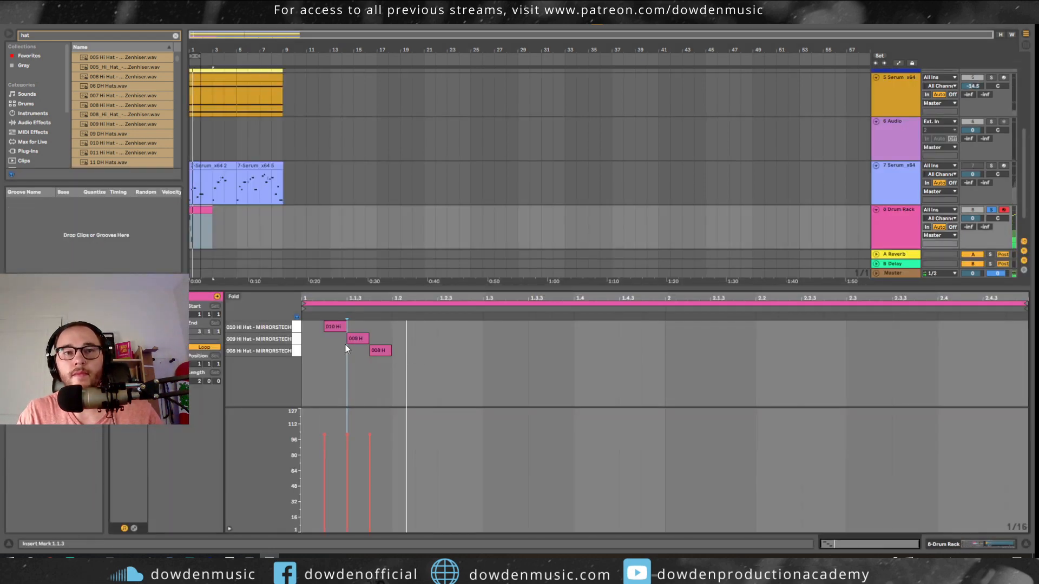
mouse_move(395, 360)
mouse_down()
mouse_move(316, 326)
mouse_move(336, 353)
mouse_move(406, 349)
mouse_up()
click(316, 359)
double_click(314, 351)
key(ctrl+a)
key(ctrl+d)
key(ctrl+d)
key(ctrl+d)
key(ctrl+d)
key(ctrl+d)
key(ctrl+d)
key(ctrl+d)
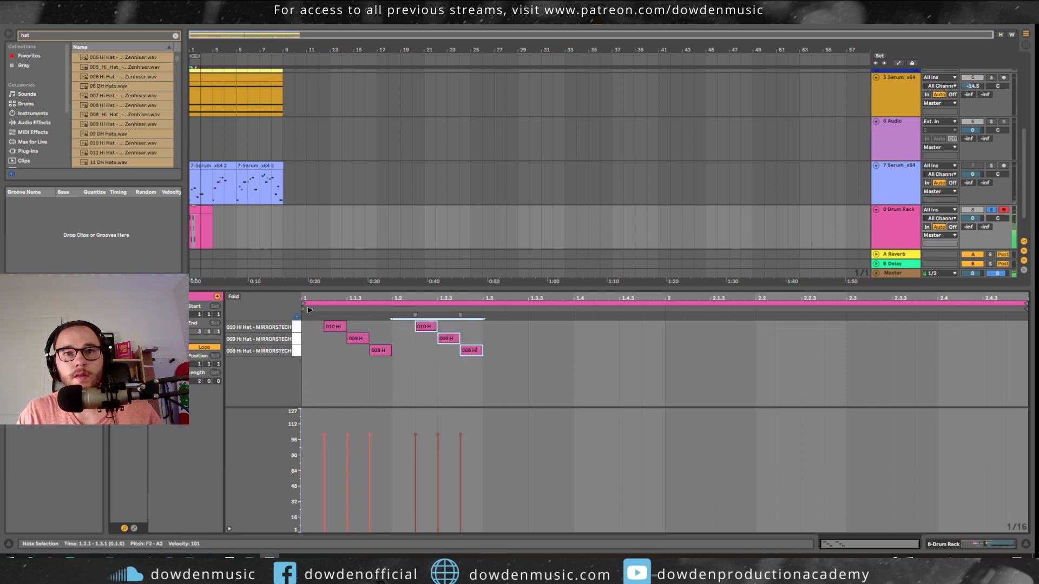
- Vary the hi-hat pattern by moving individual notes between the 008, 009 and 010 Hi Hat rows across both bars
click(423, 353)
click(425, 328)
click(562, 350)
drag(617, 328, 652, 327)
click(720, 339)
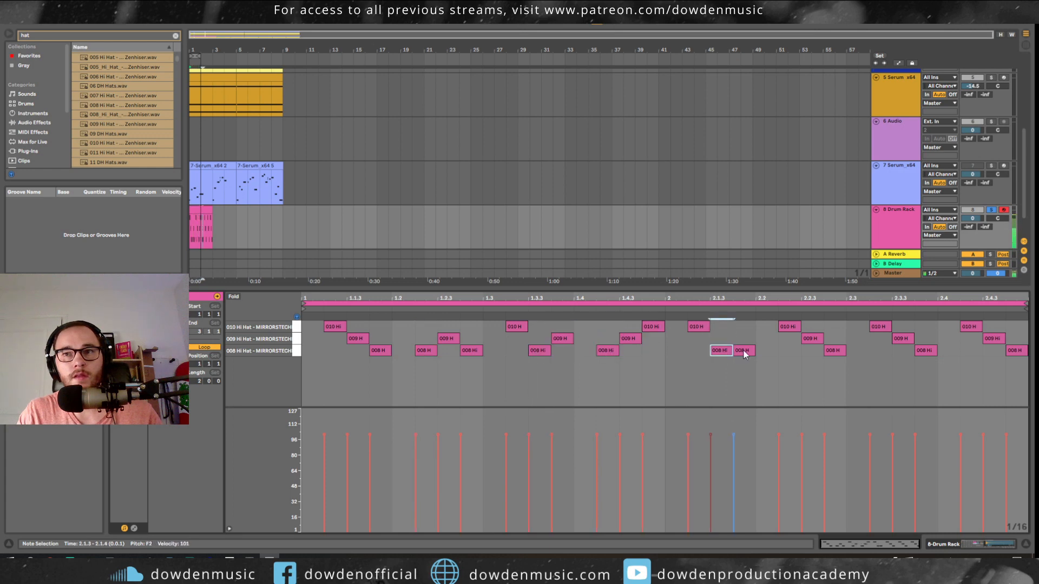
drag(893, 336, 1010, 327)
click(973, 328)
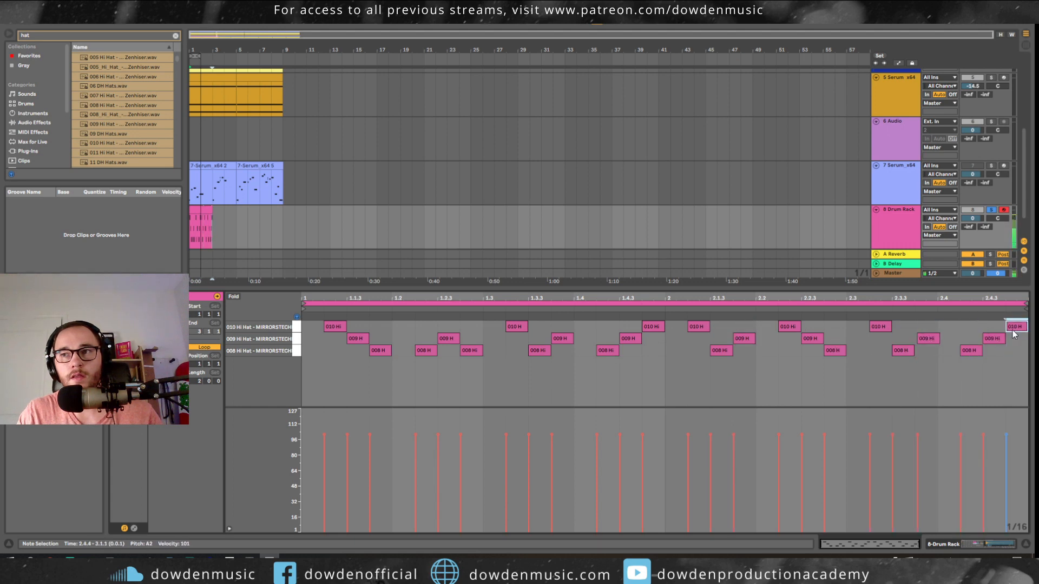
- Lower the hi-hat note velocities to varied levels across the two bars to humanize the pattern
click(324, 481)
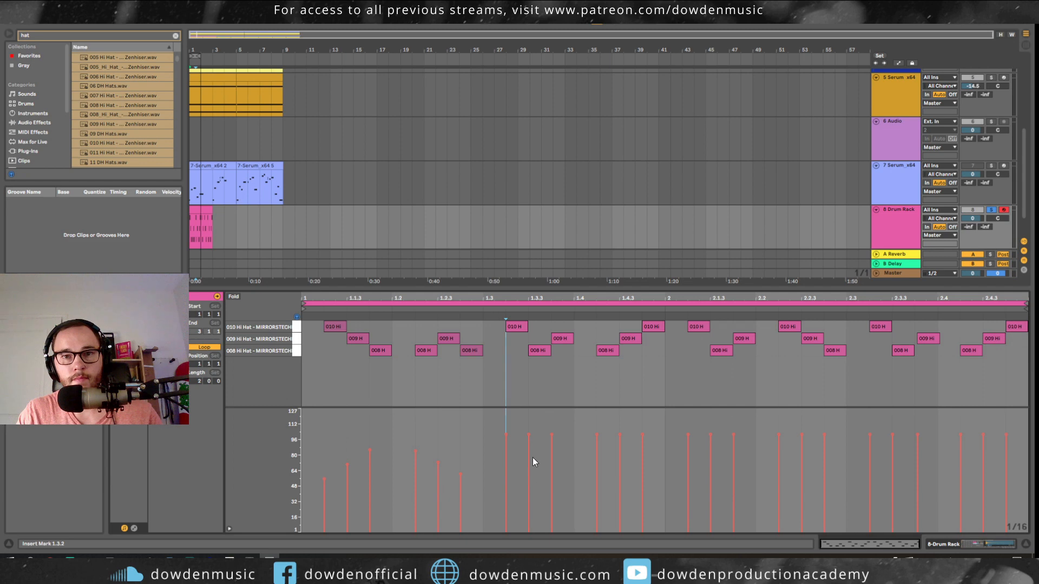
click(598, 490)
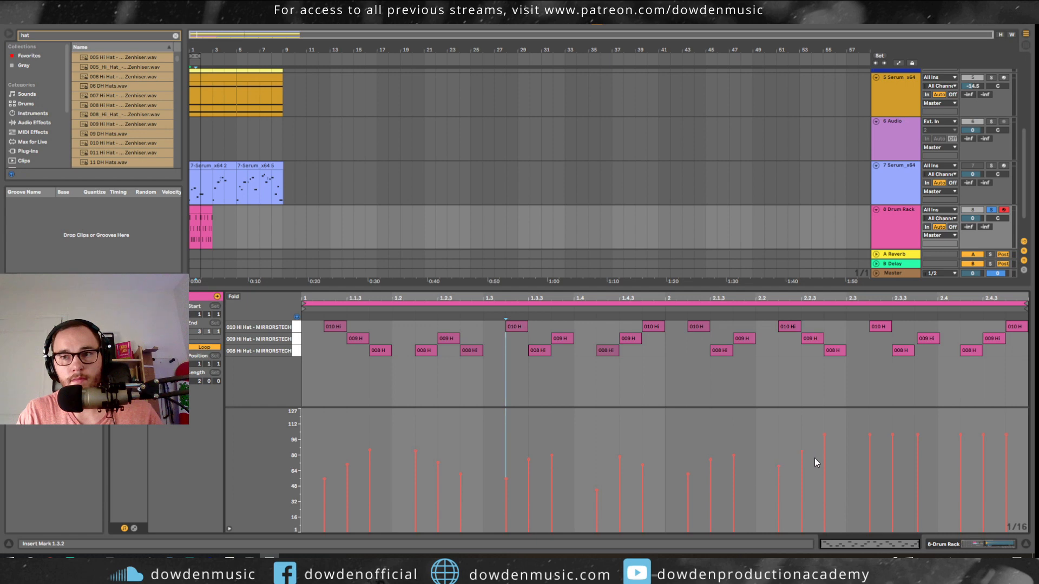
click(961, 464)
click(1007, 464)
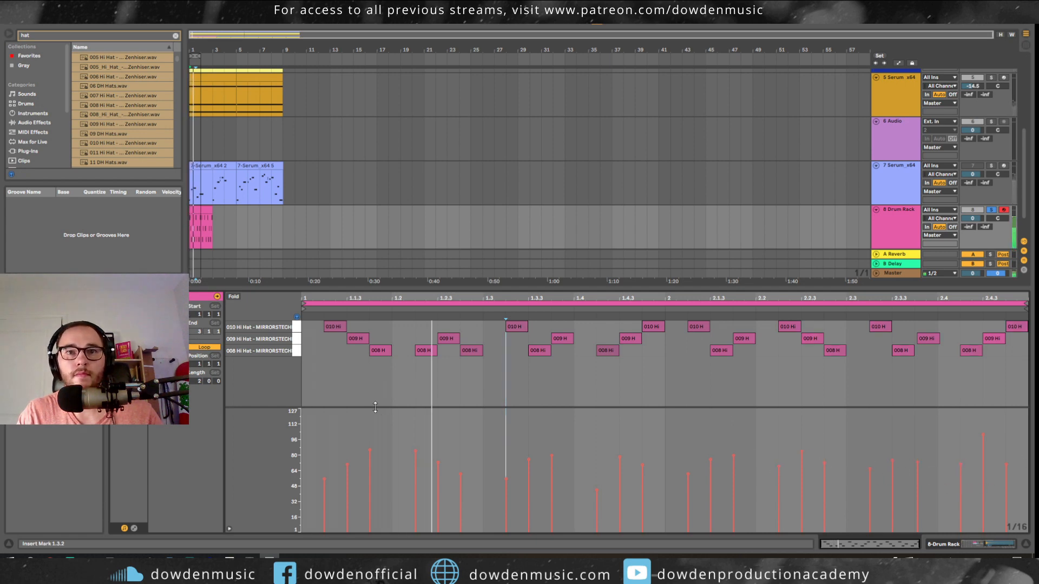
key(space)
click(203, 209)
key(Delete)
key(ctrl+z)
- Extend the arrangement loop to cover the full two-bar hi-hat clip and play it with the rest of the track
click(209, 211)
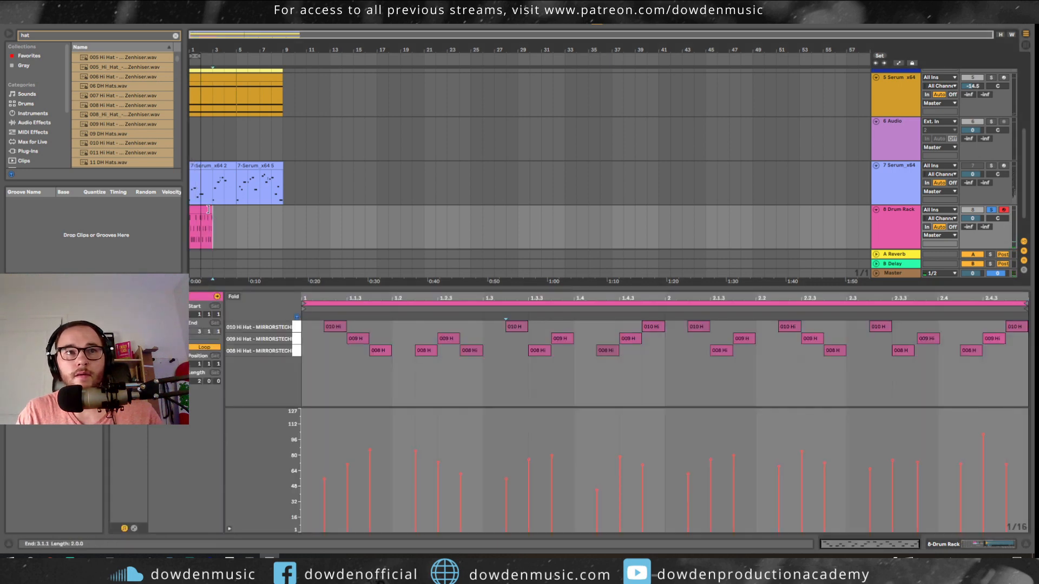
drag(198, 56, 210, 56)
key(space)
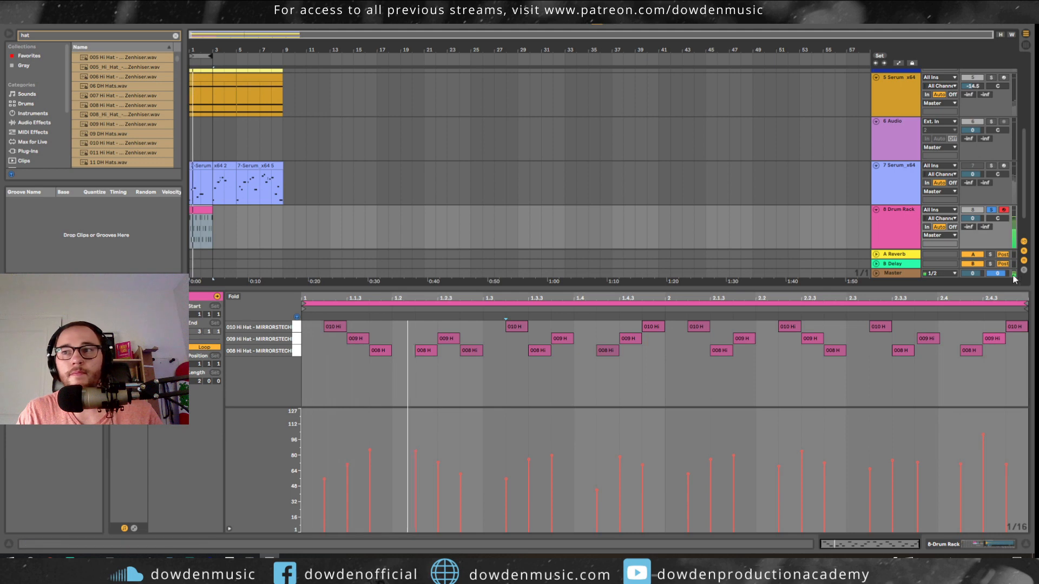
key(space)
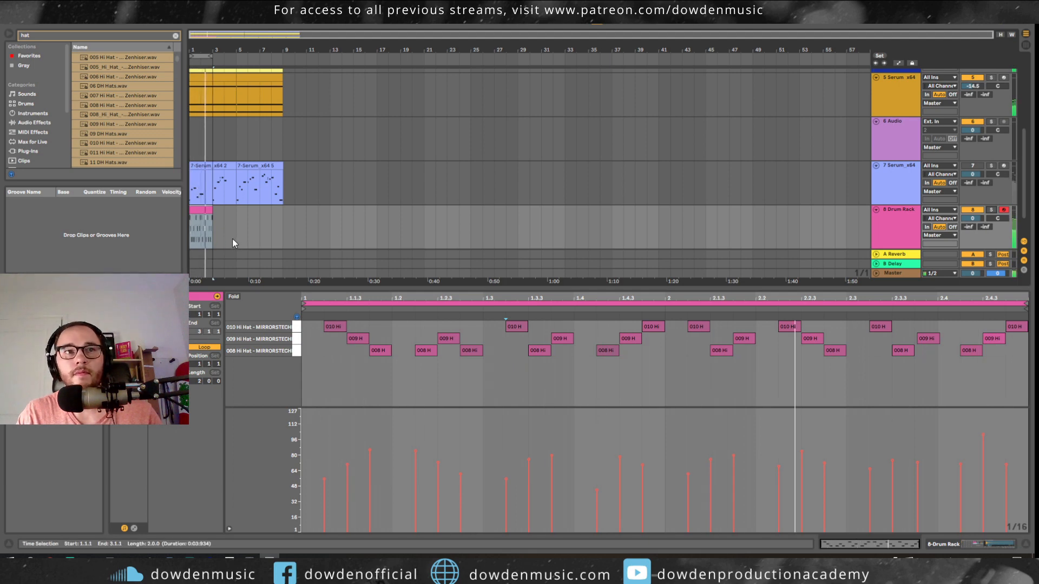
key(space)
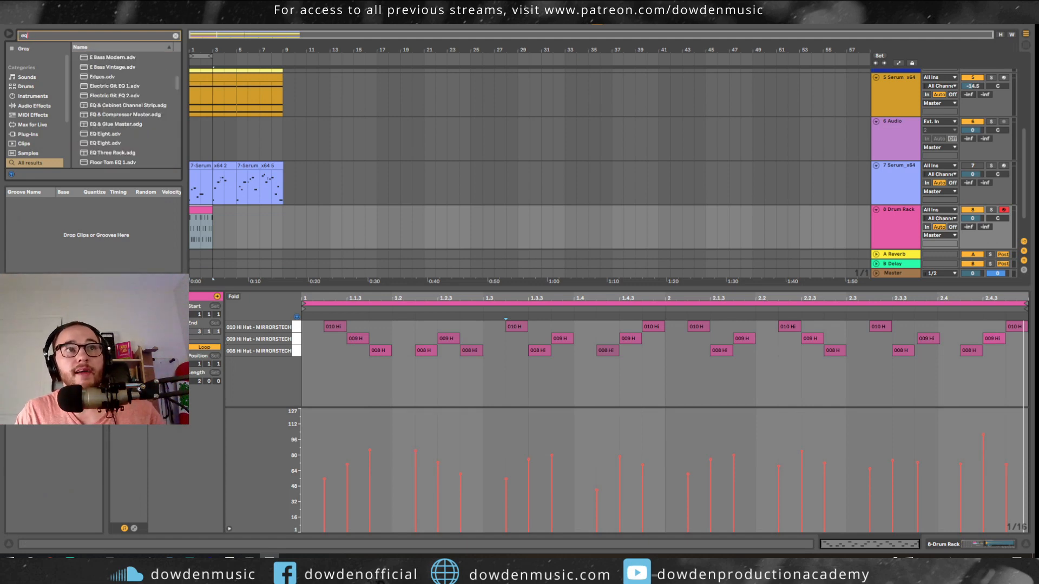
- Find EQ Eight in the EQ search results and add it to the Drum Rack track
scroll(125, 92, up, 5)
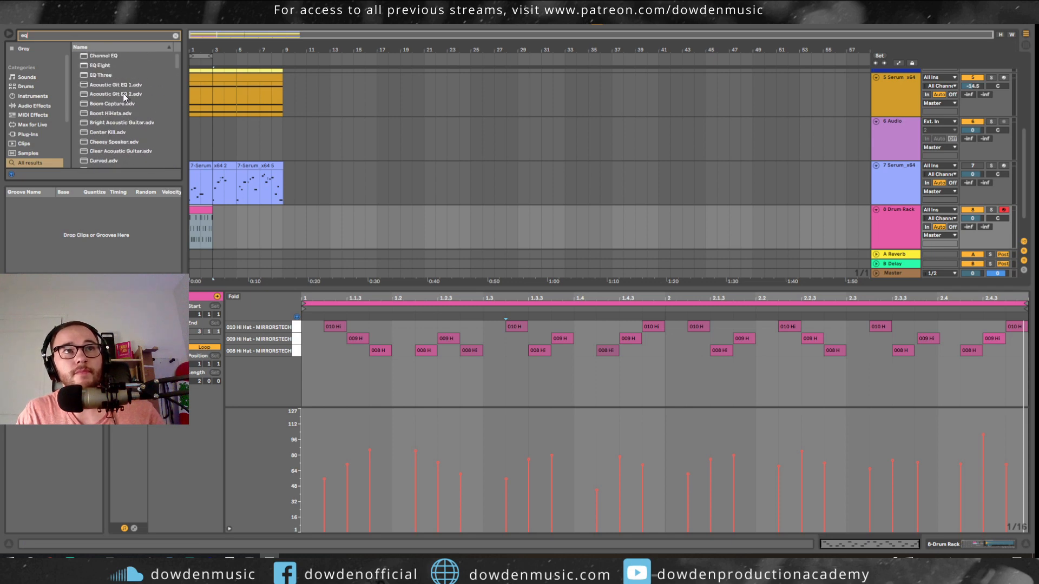
click(99, 66)
drag(885, 225, 885, 226)
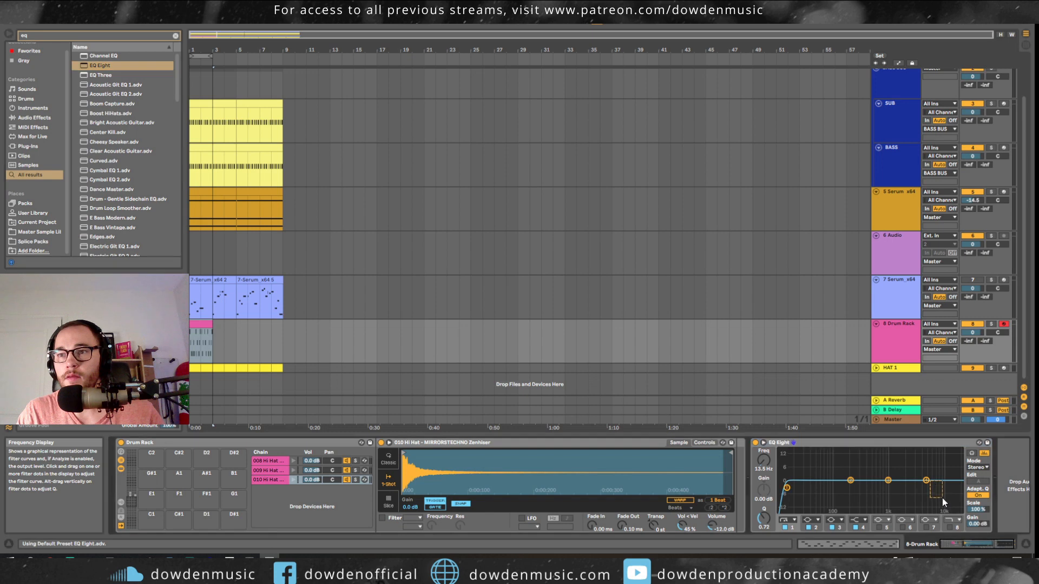
- Shape the hi-hats in EQ Eight with a raised low cut and filter 4 at 11.6 kHz, -14.5 dB and Q 0.10, soloing the track
drag(926, 480, 930, 495)
key(space)
drag(787, 488, 934, 507)
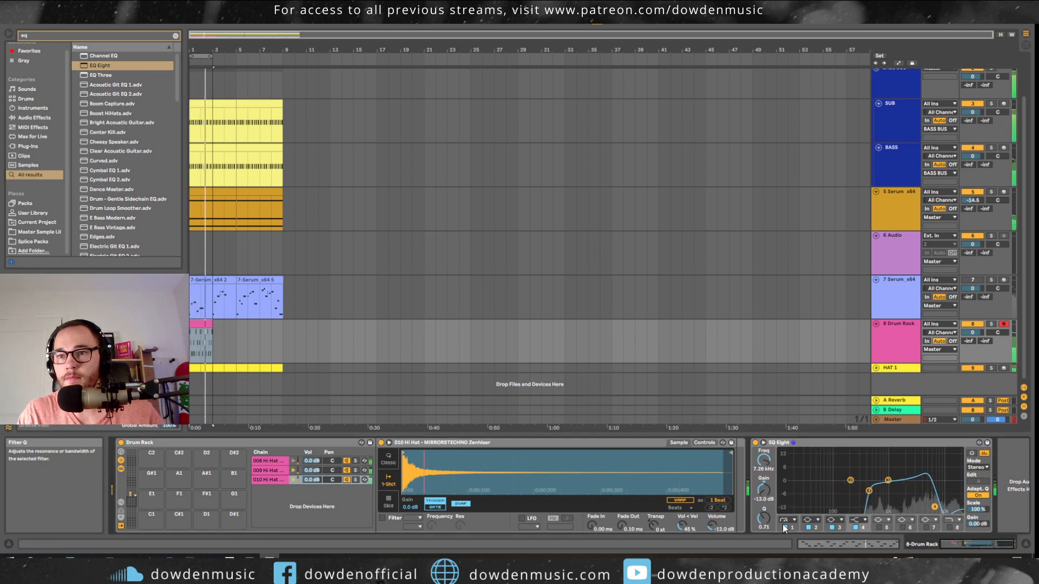
drag(764, 519, 764, 550)
drag(934, 507, 931, 510)
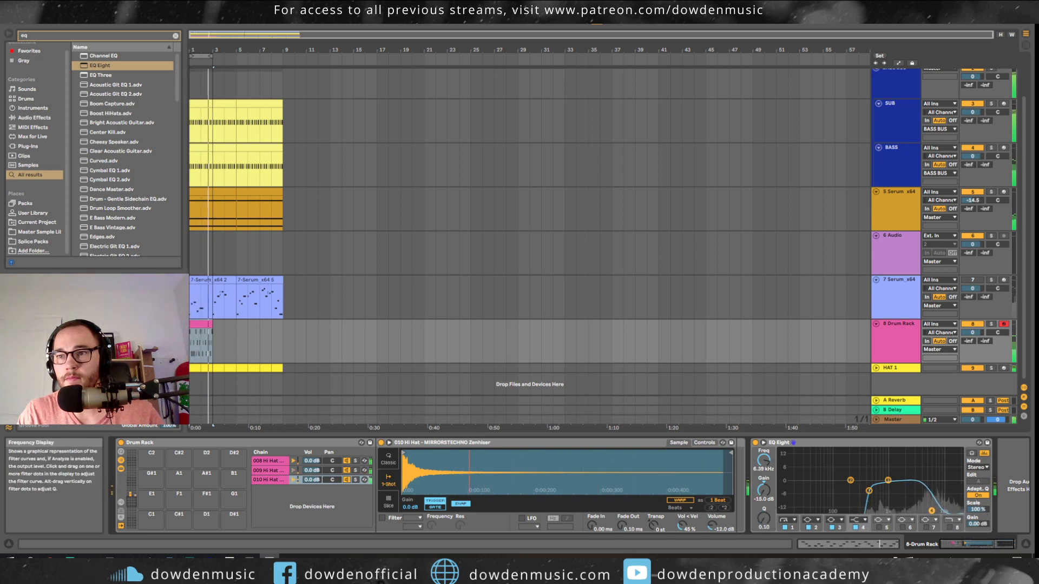
click(990, 325)
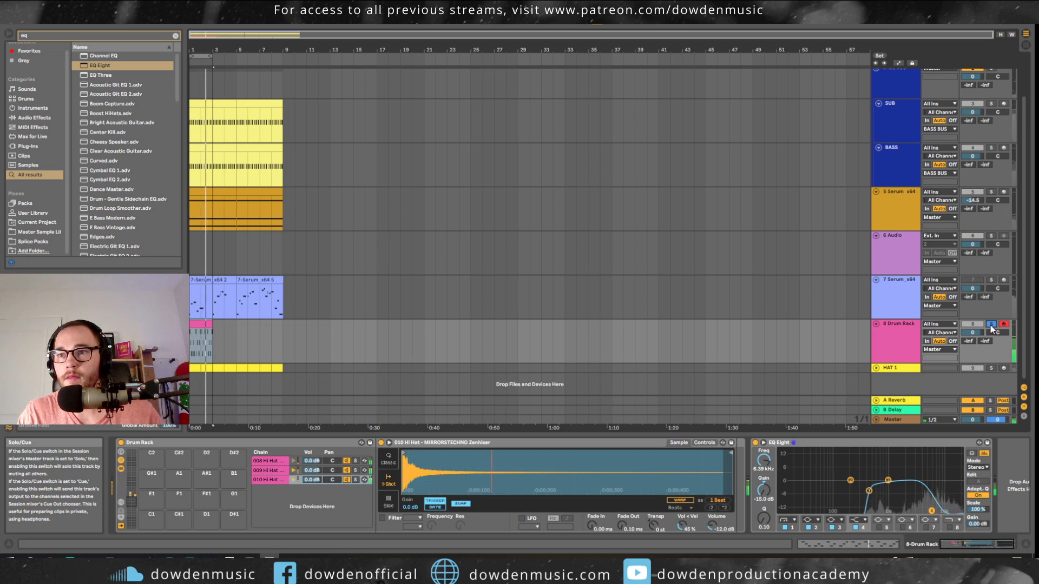
drag(869, 490, 940, 510)
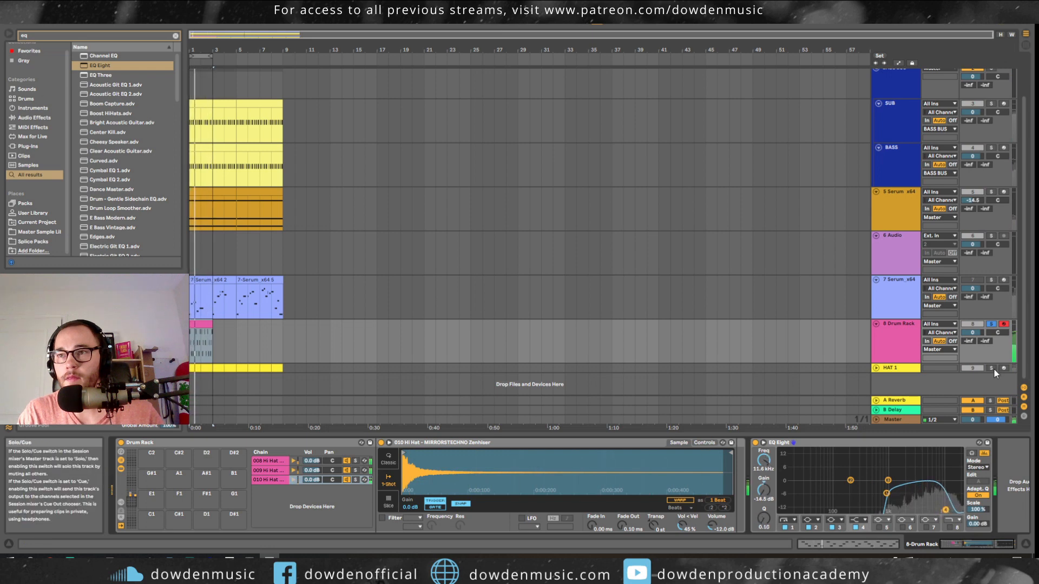
- Search for "haas", add the HAAS EFFECT preset to the HAT 1 track and set its right delay time to 21.6 ms
key(ctrl+f)
text(haas)
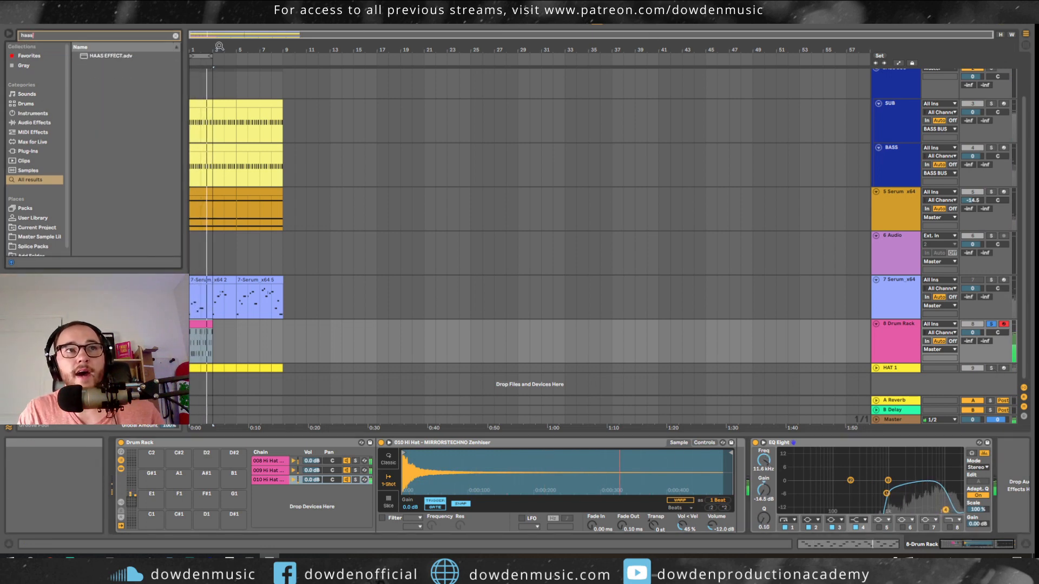
click(109, 57)
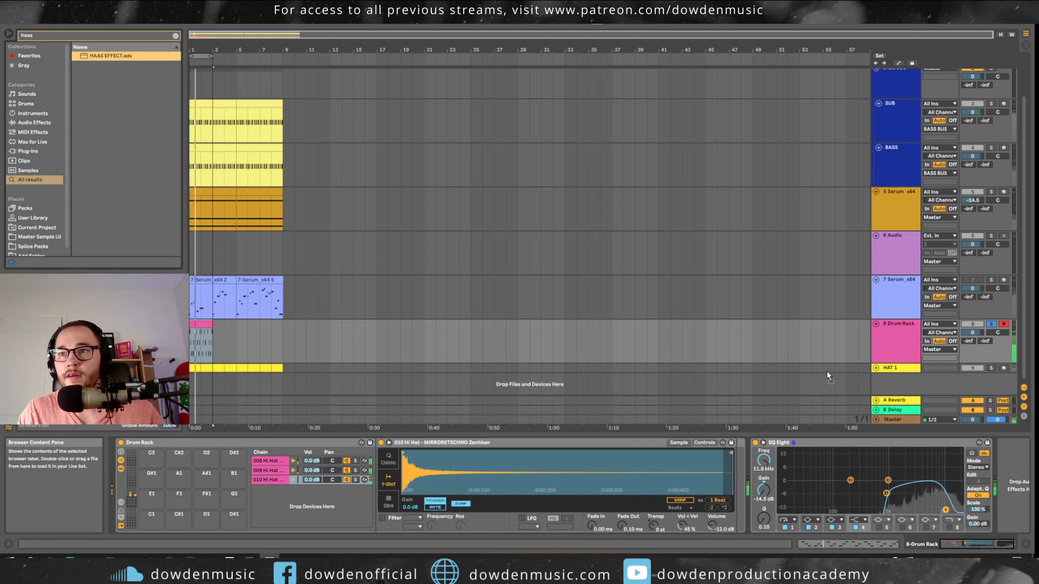
click(902, 368)
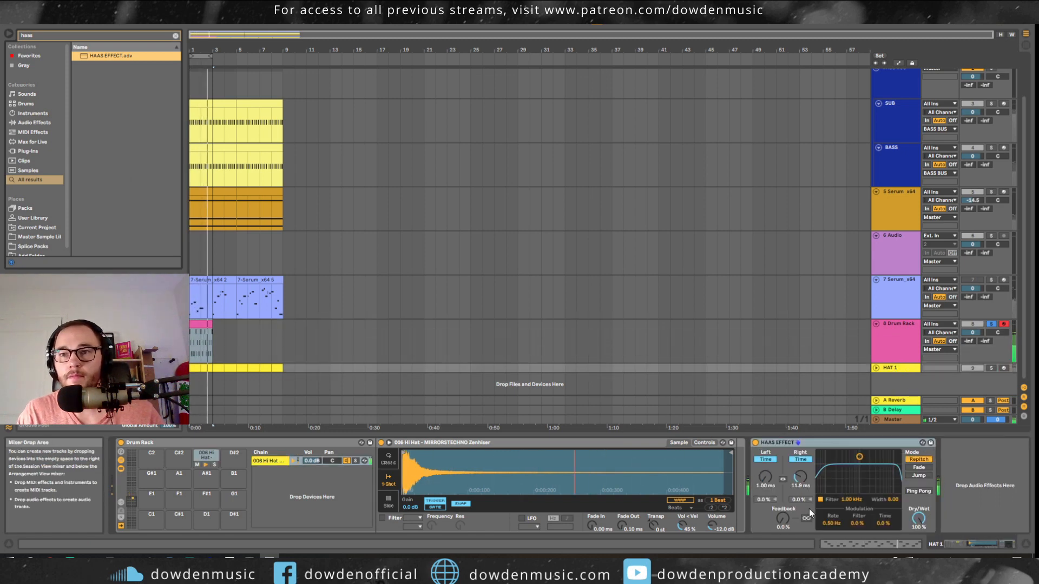
drag(798, 477, 798, 466)
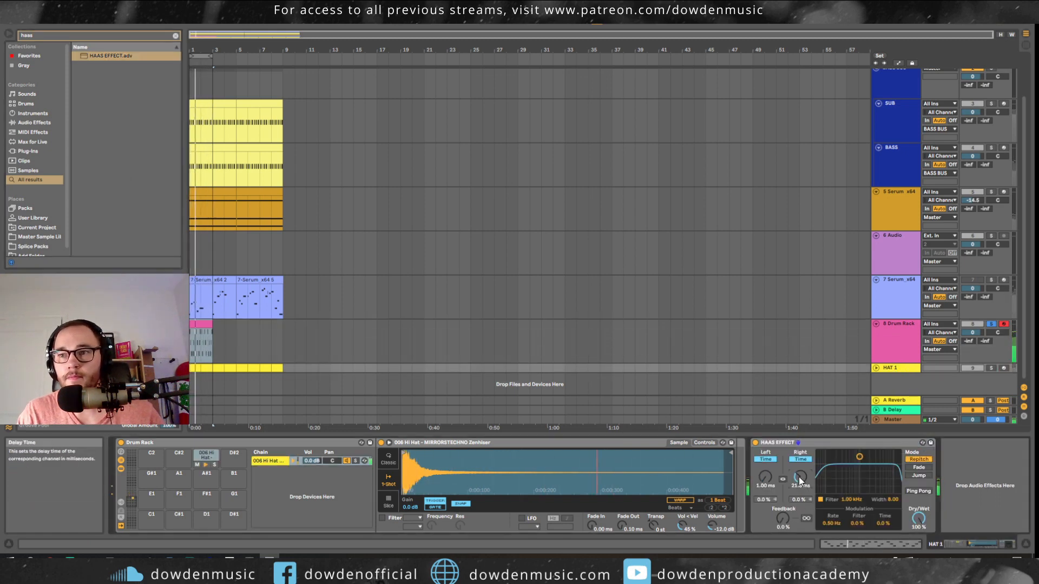
- Move the HAAS EFFECT device from HAT 1 to the Drum Rack track, switch it on and solo that track
click(913, 369)
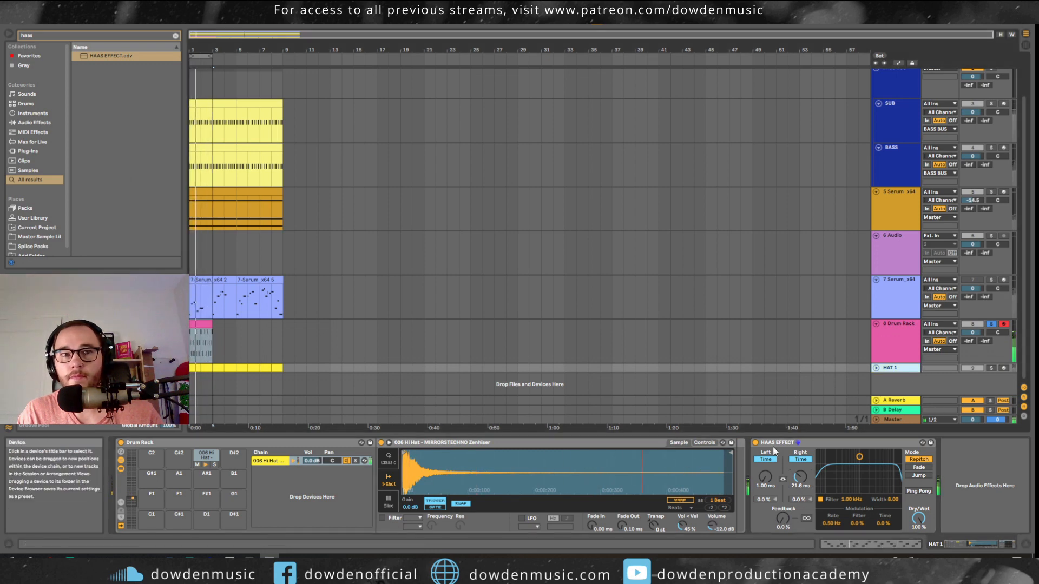
click(755, 443)
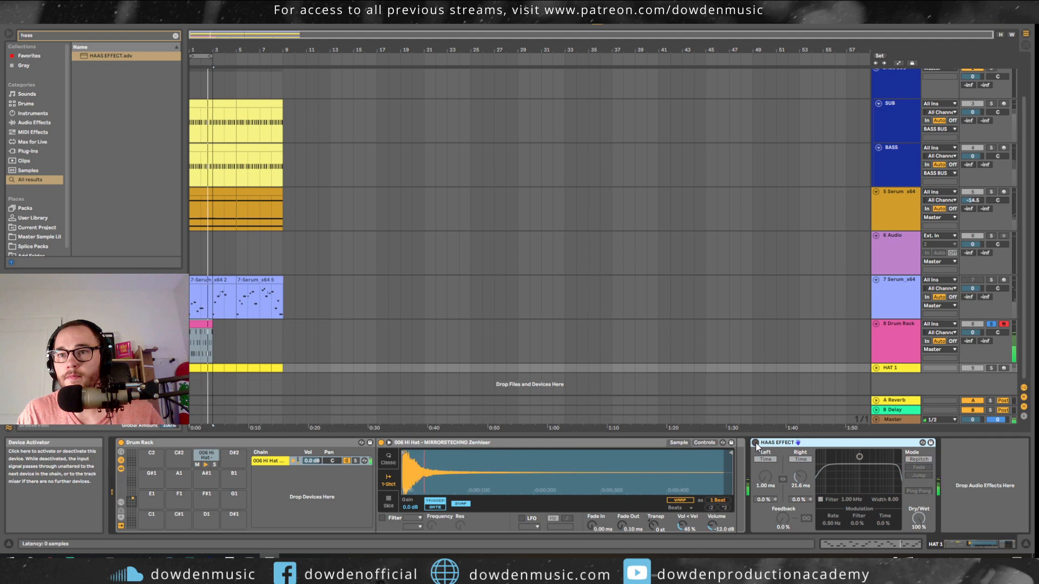
click(994, 368)
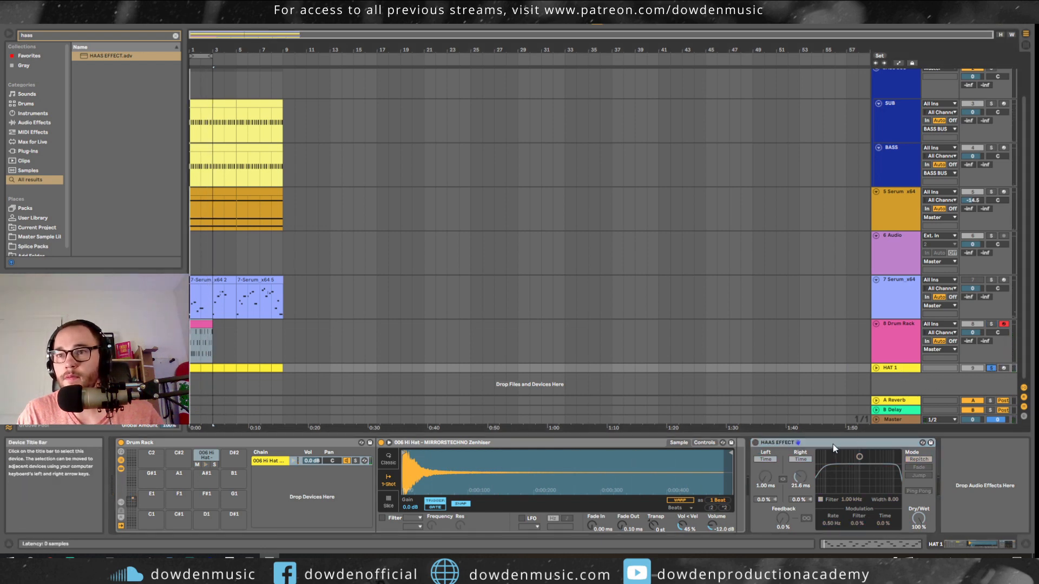
click(756, 443)
click(894, 349)
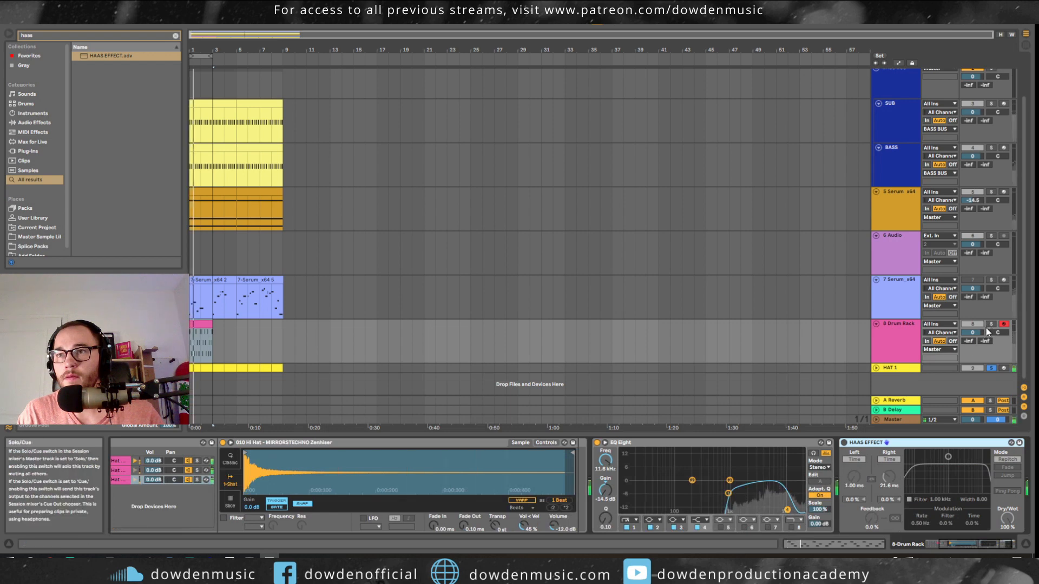
click(992, 325)
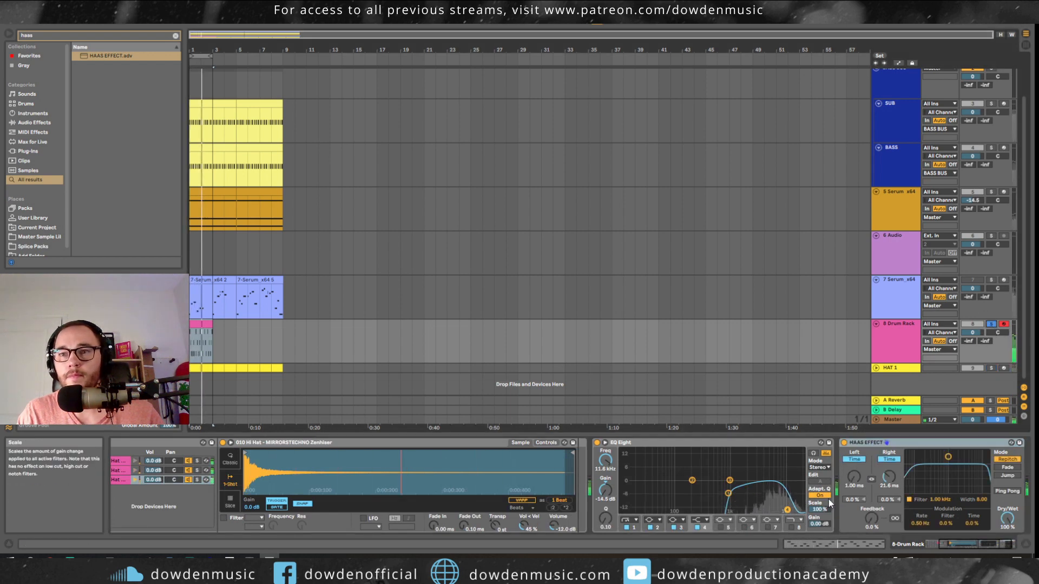
- Unsolo the Drum Rack track and set the HAAS EFFECT's right delay time to 11.9 ms during playback
click(992, 324)
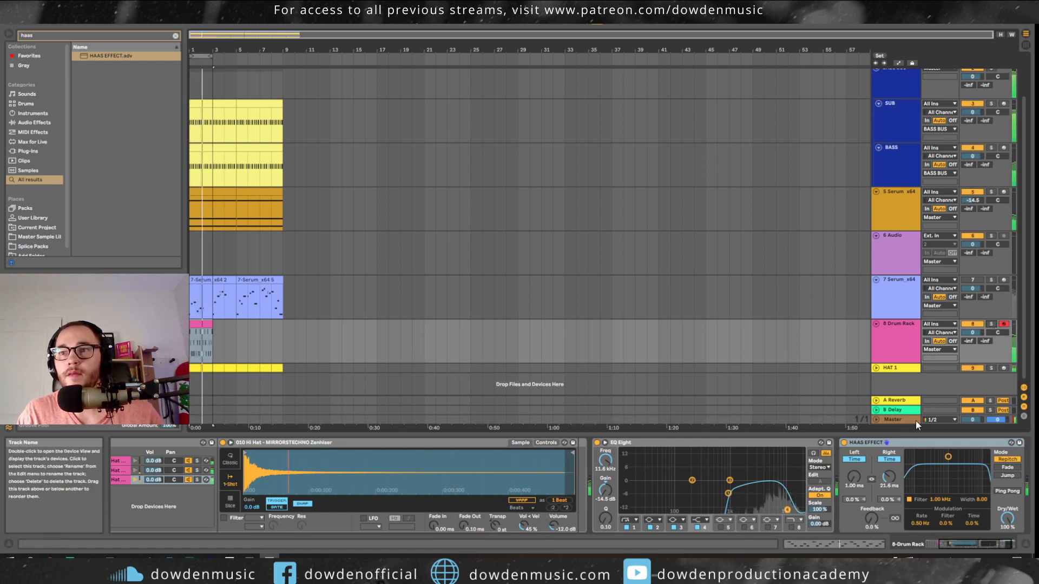
drag(889, 477, 889, 487)
key(space)
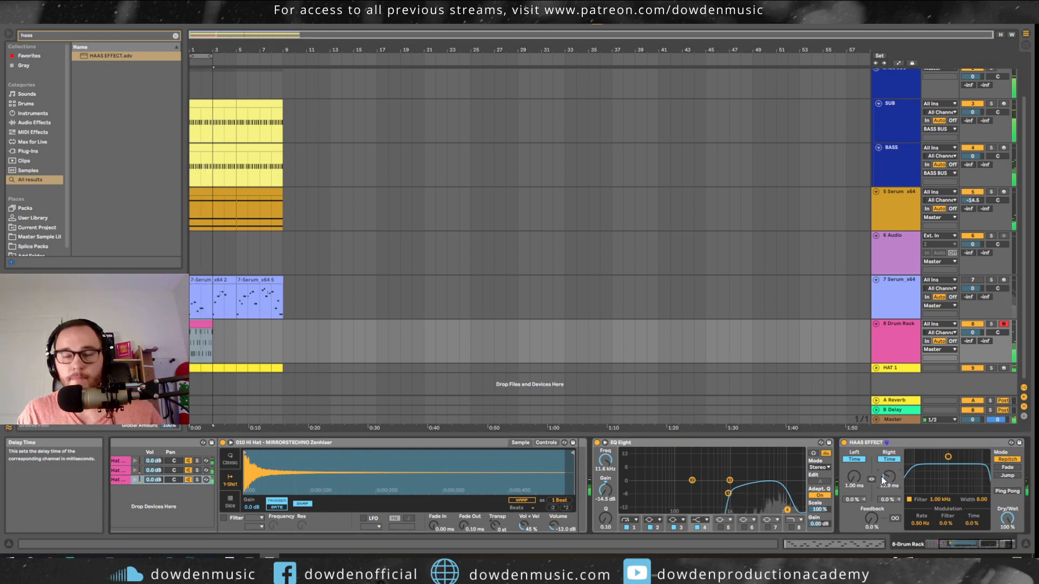
- Search the browser for "delay" and add the Delay effect after the HAAS EFFECT on the Drum Rack track
key(ctrl+f)
text(delay)
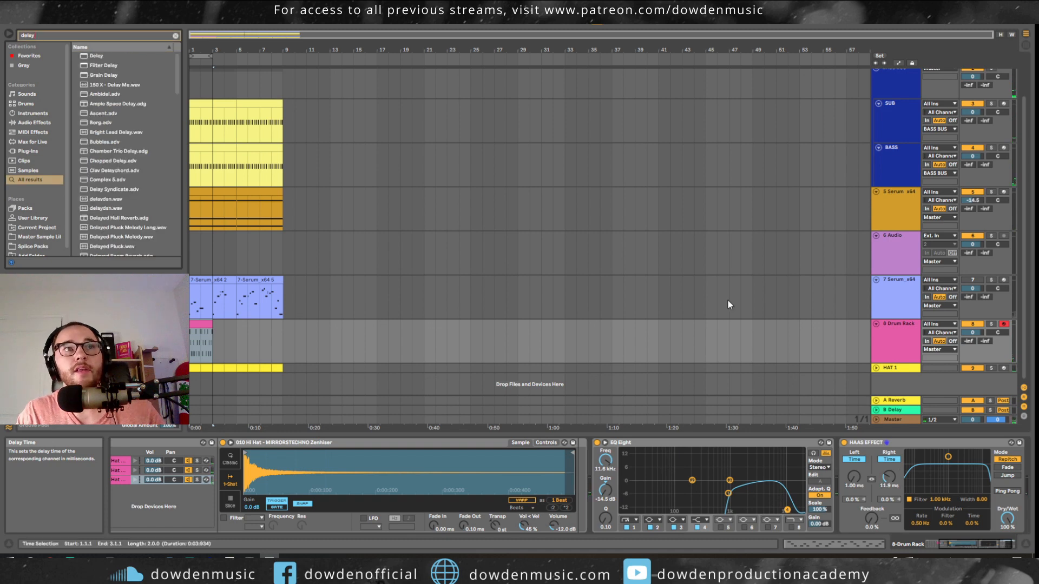
click(894, 412)
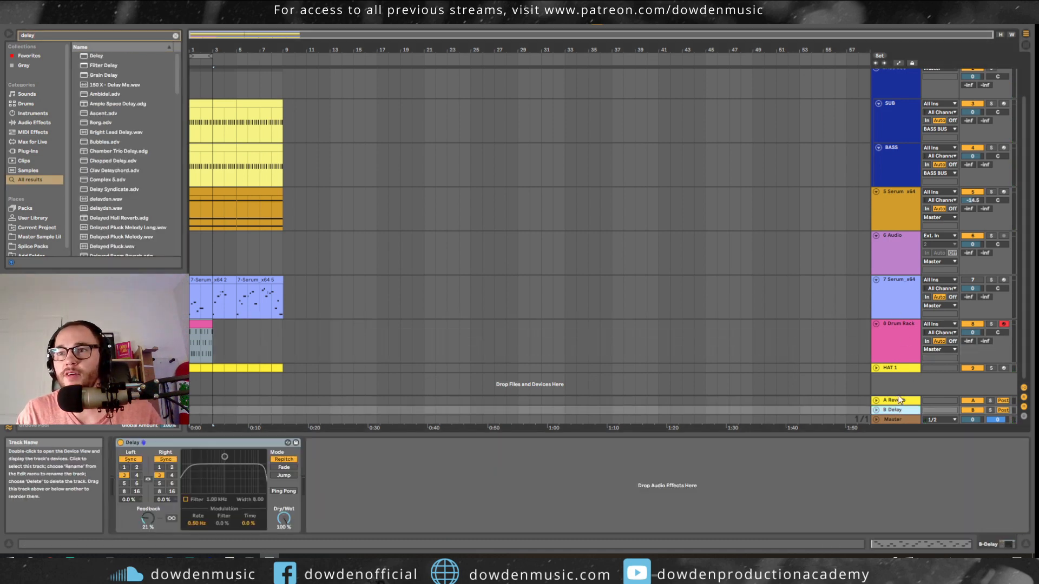
click(902, 362)
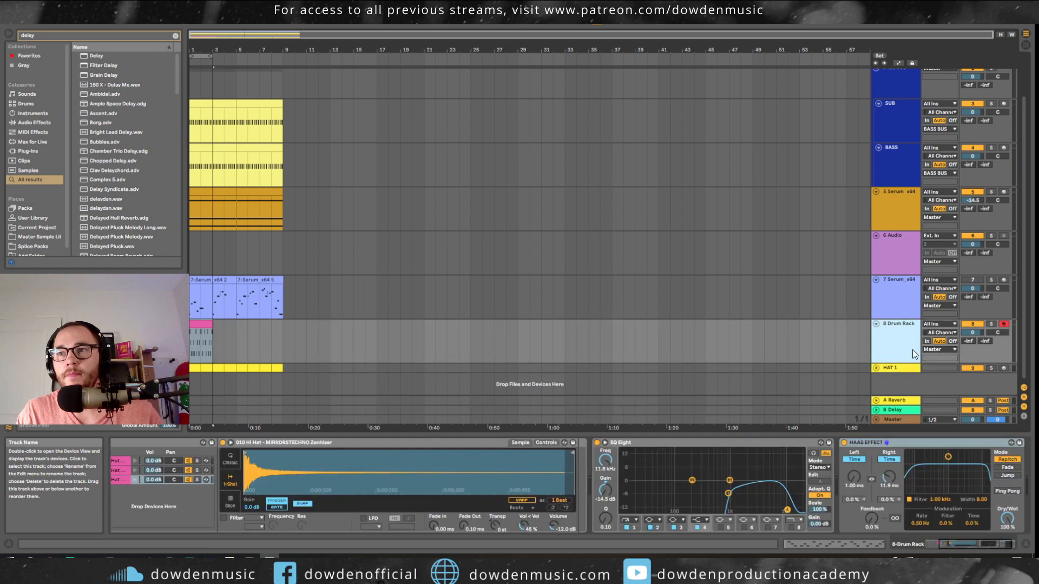
click(97, 56)
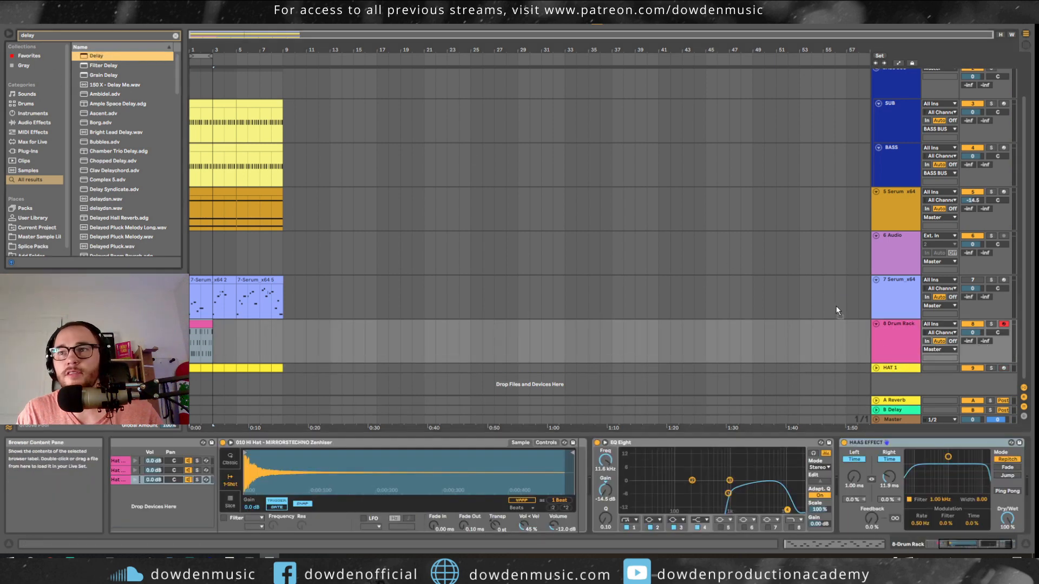
drag(894, 355, 892, 353)
click(887, 328)
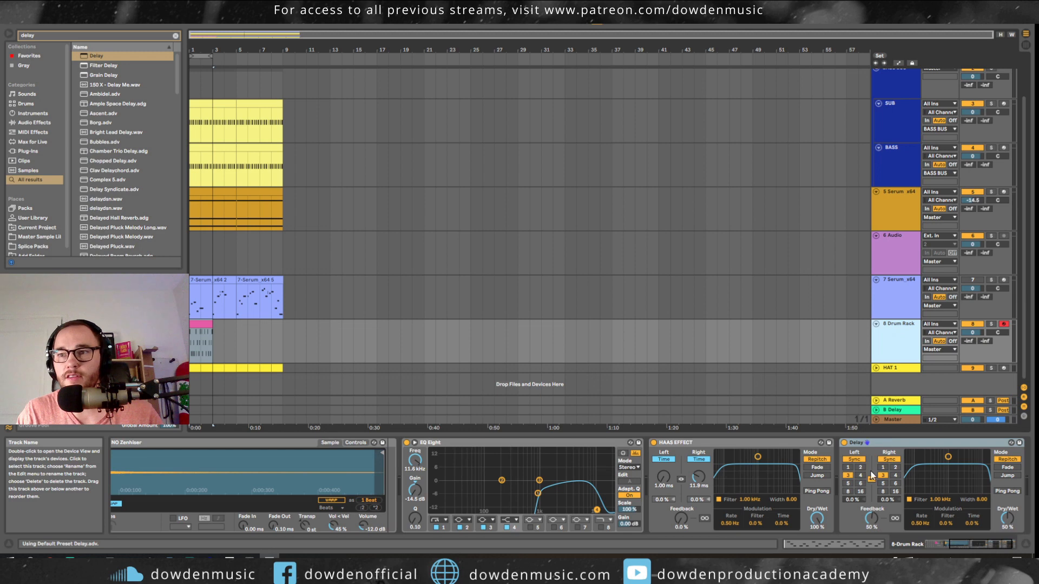
- Set the Delay's feedback to 11% and dry/wet to 21% during playback, auditioning the Drum Rack track in solo
key(space)
drag(872, 518, 871, 554)
drag(1007, 518, 1007, 545)
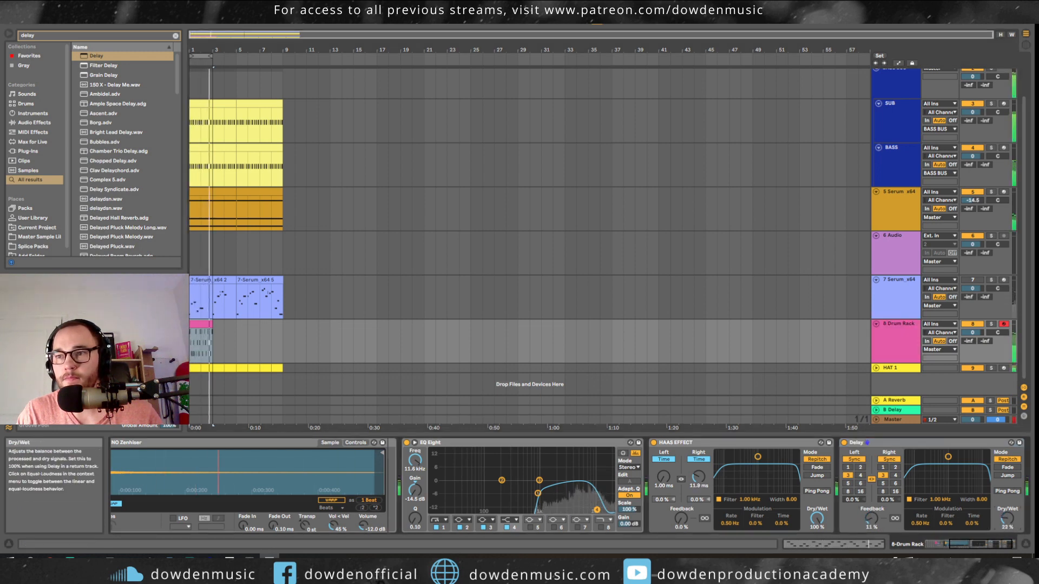
click(991, 323)
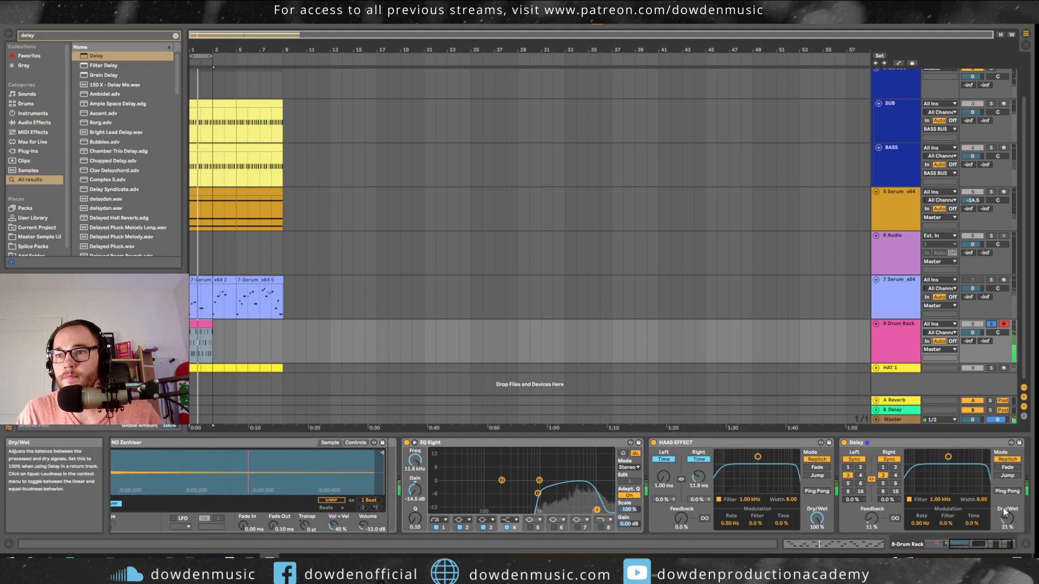
click(652, 442)
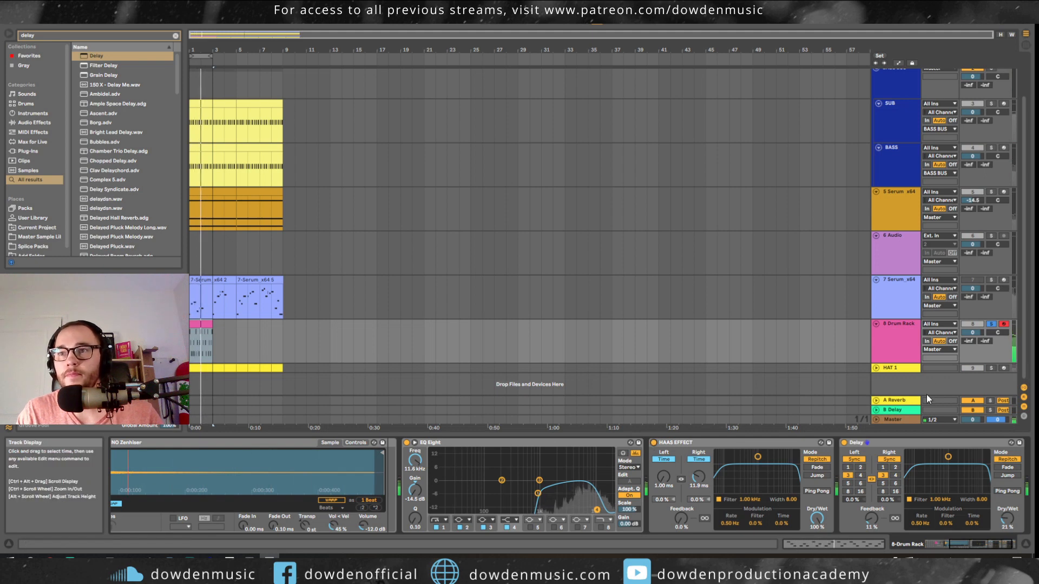
drag(973, 297, 973, 291)
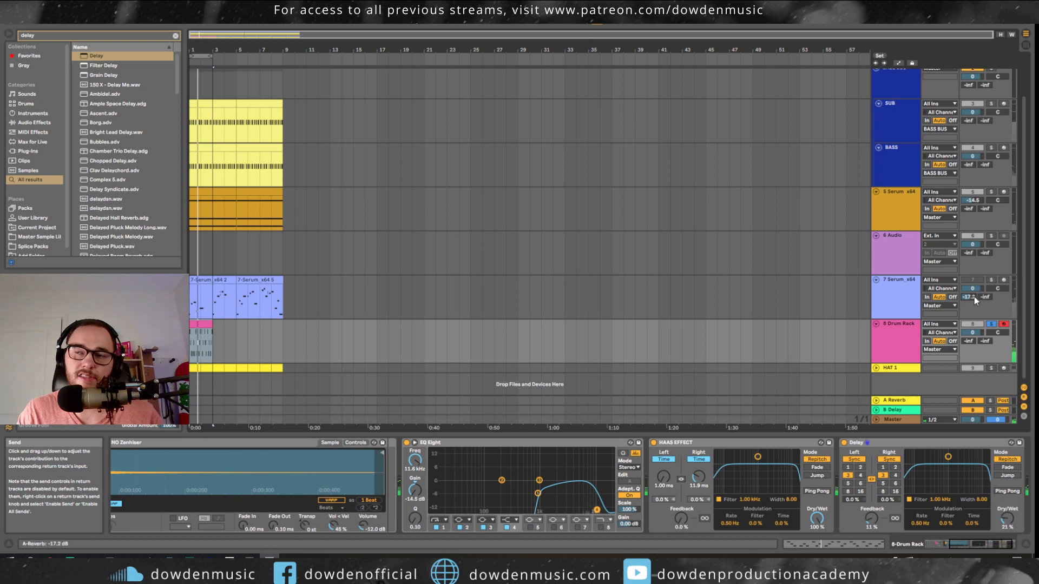
click(992, 325)
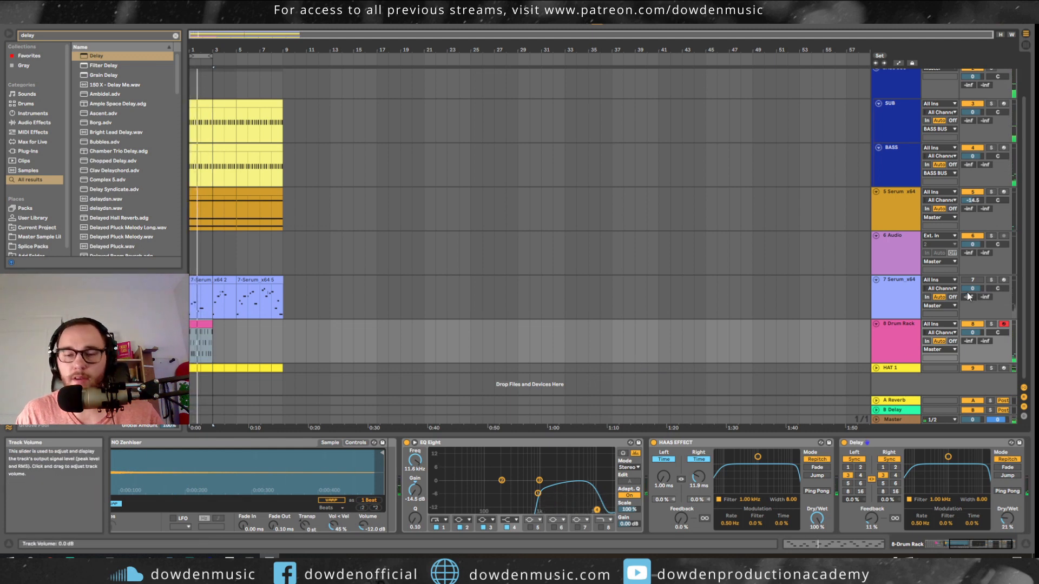
- Search for "reverb", add Reverb after the Delay, and set its dry/wet to 16% and decay time to 851 ms
key(ctrl+f)
text(reverb)
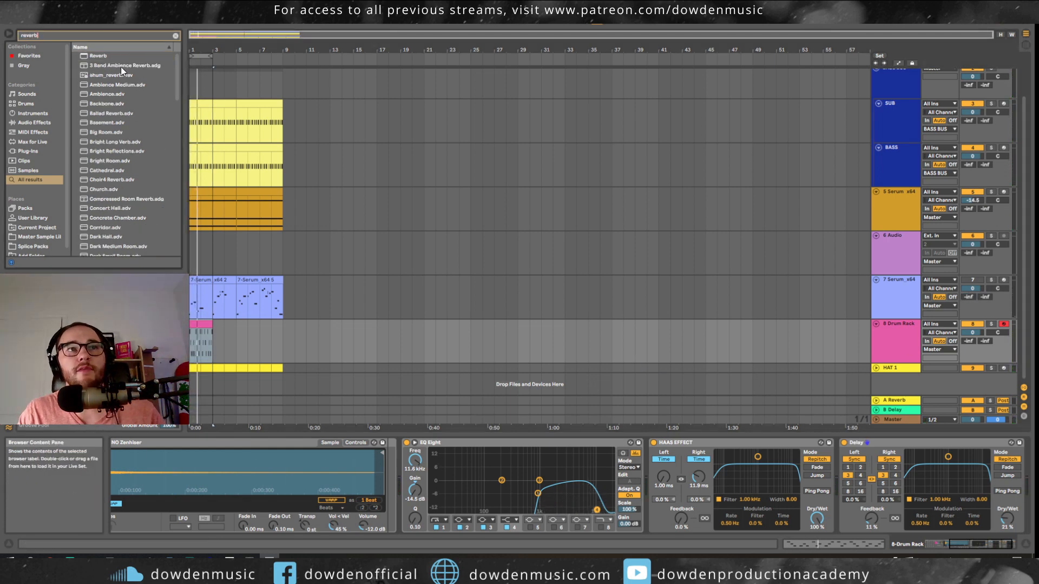
drag(1032, 460, 983, 556)
key(space)
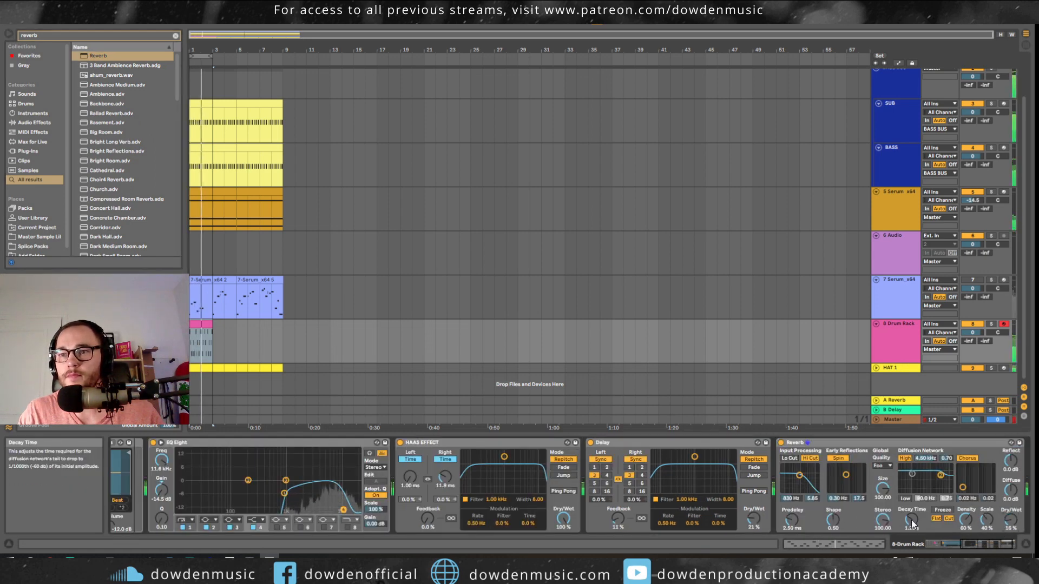
drag(911, 520, 910, 526)
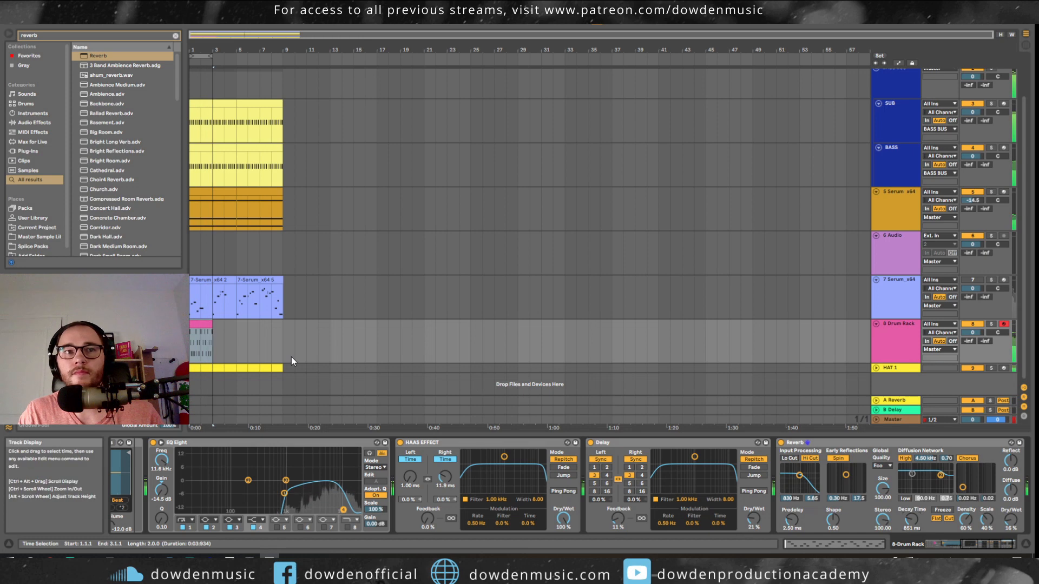
- Duplicate the two-bar Drum Rack clip three times to fill the track up to bar 9
click(198, 324)
key(ctrl+d)
key(ctrl+d)
key(ctrl+d)
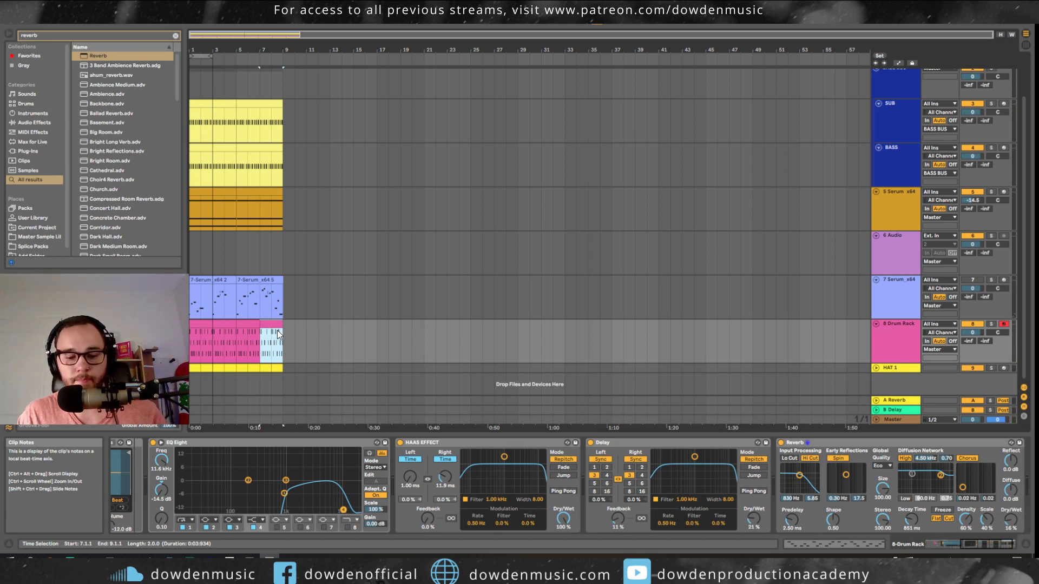
- Search for "snare" and audition the first samples in the results, including 004 Snare and 005 Snare
key(ctrl+f)
text(snare)
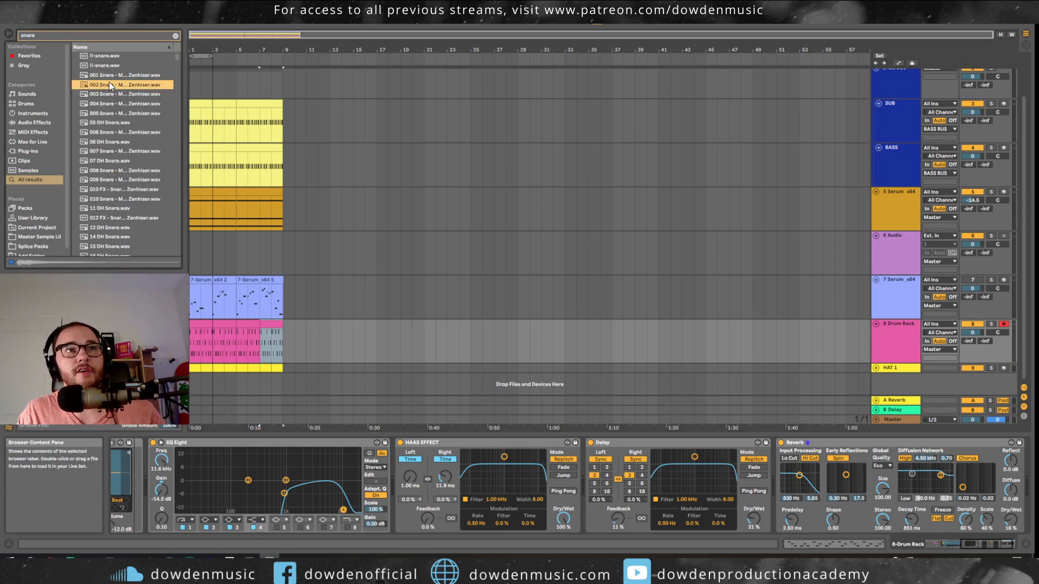
click(114, 103)
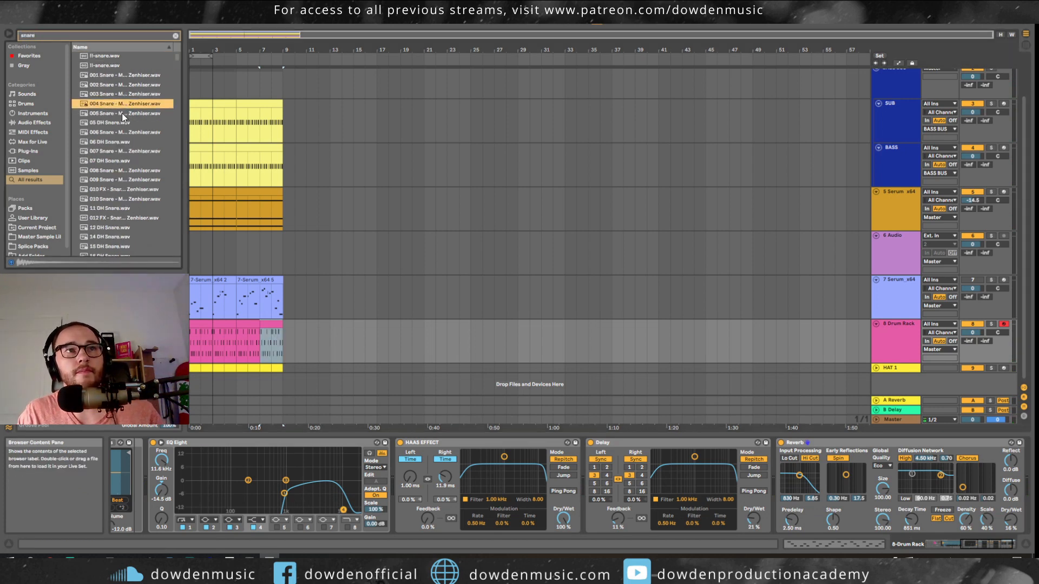
click(119, 116)
click(118, 125)
click(118, 134)
click(121, 105)
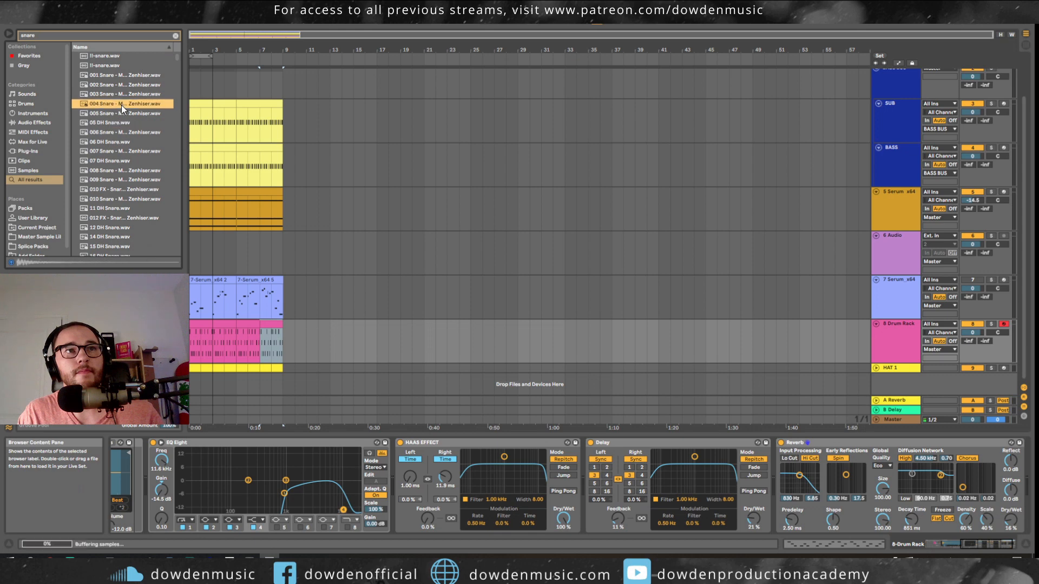
click(119, 113)
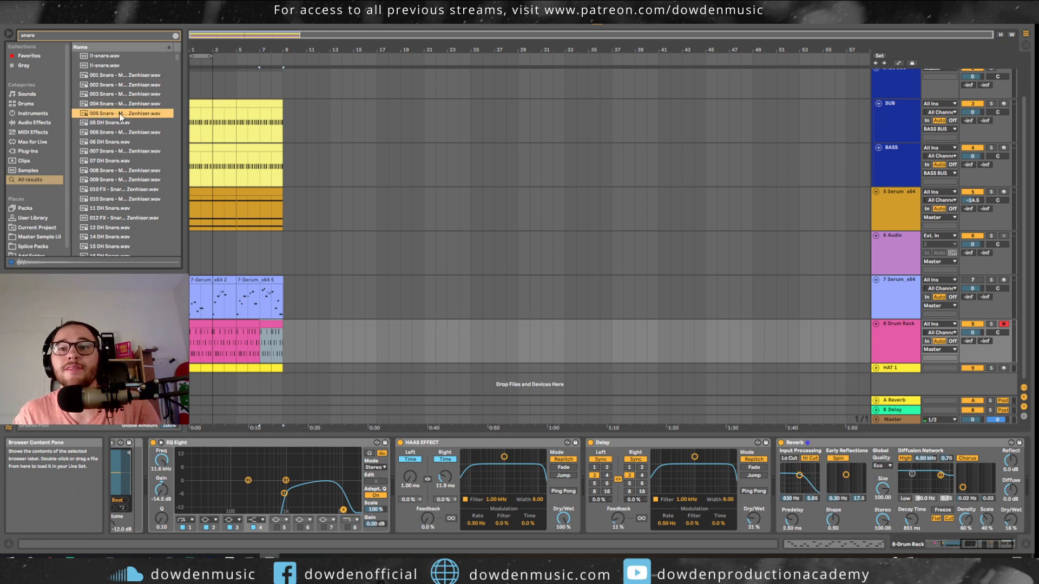
- Rename the Drum Rack track as HAT ACCENTs
click(901, 341)
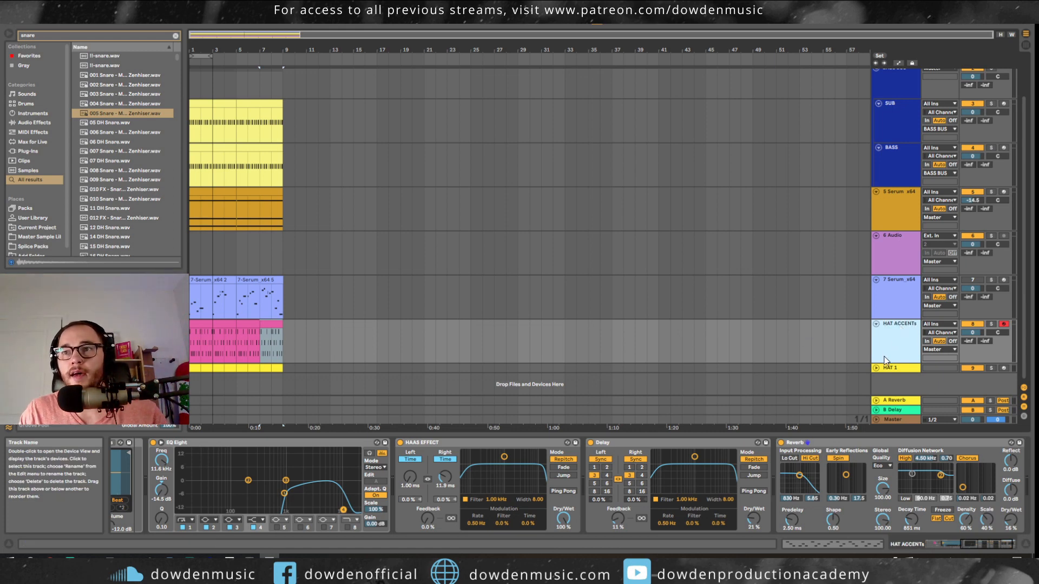
right_click(889, 370)
click(774, 326)
click(861, 334)
click(887, 310)
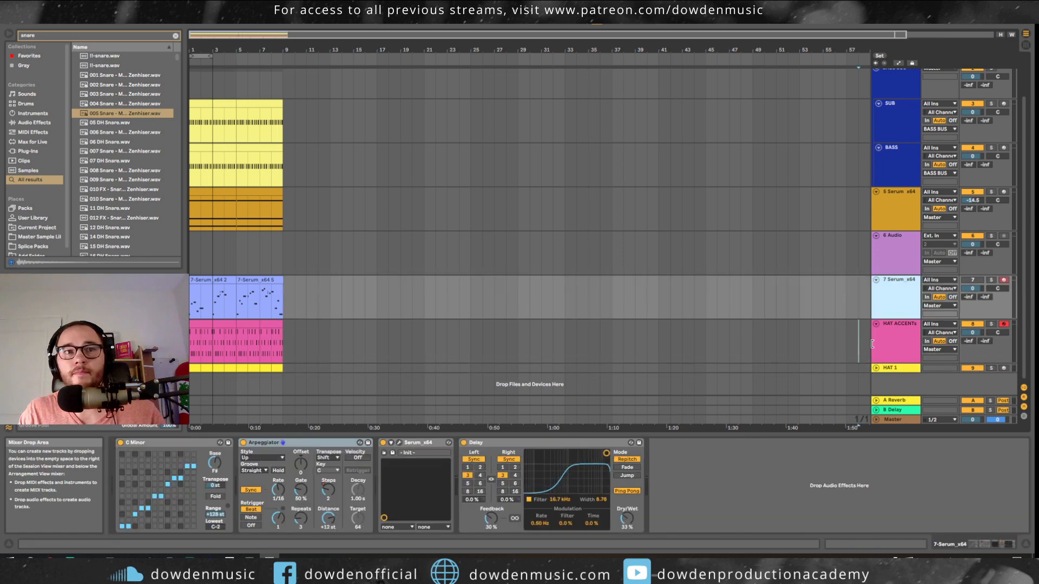
- Duplicate the HAT ACCENTs track and rename the copy as CLAP/SNARE
click(893, 339)
key(ctrl+d)
key(ctrl+r)
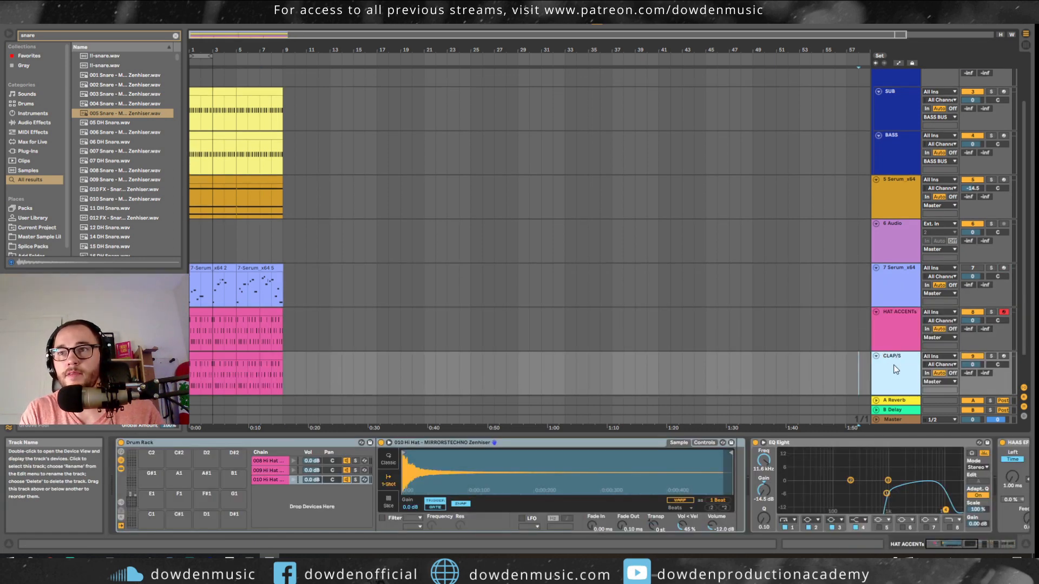
- Color the CLAP/SNARE track orange and HAT ACCENTs yellow, and assign each track's color to its clips
right_click(896, 369)
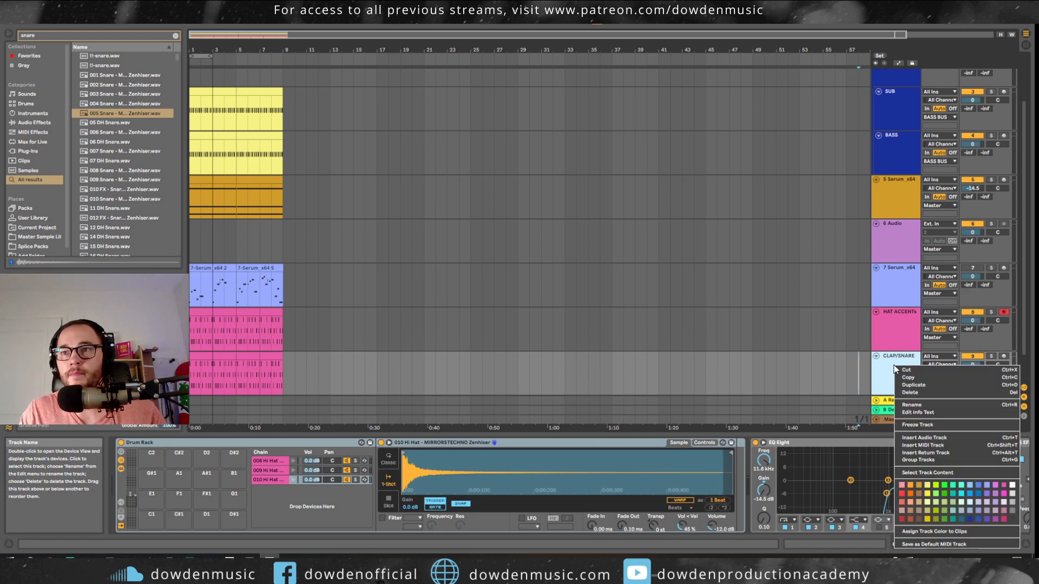
click(910, 495)
right_click(888, 323)
click(924, 442)
right_click(890, 326)
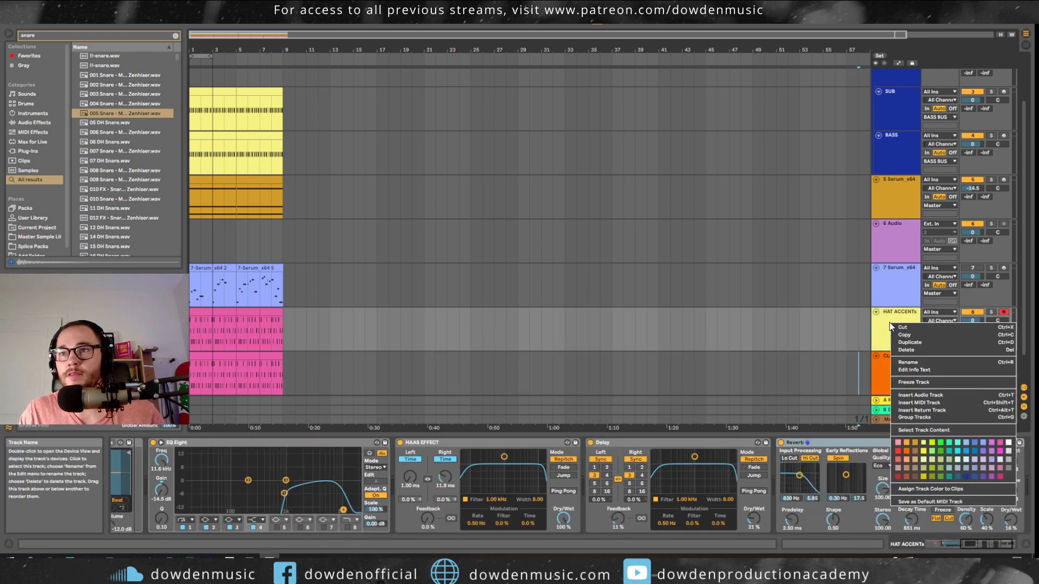
click(927, 489)
right_click(911, 370)
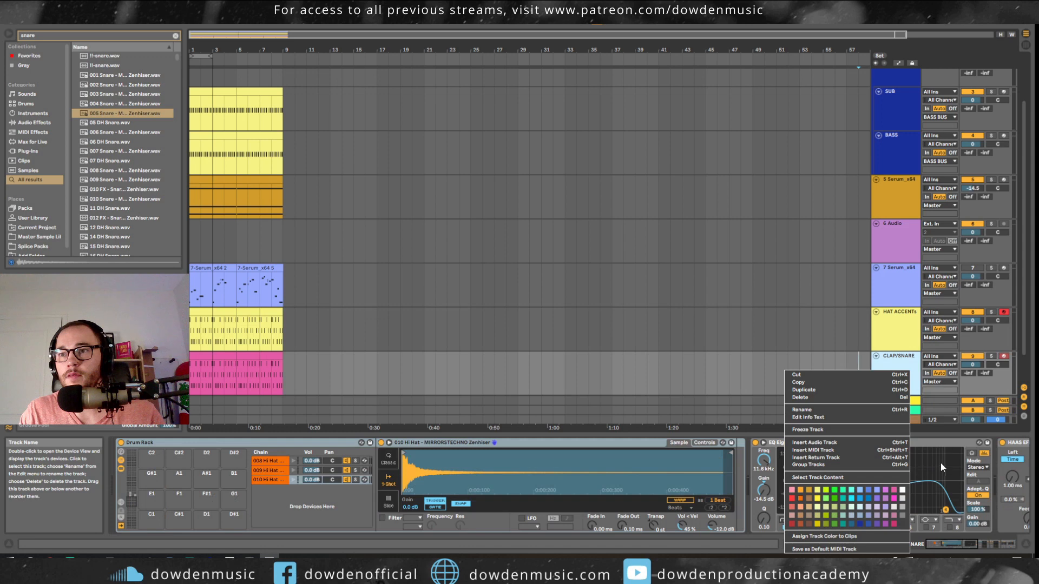
click(833, 535)
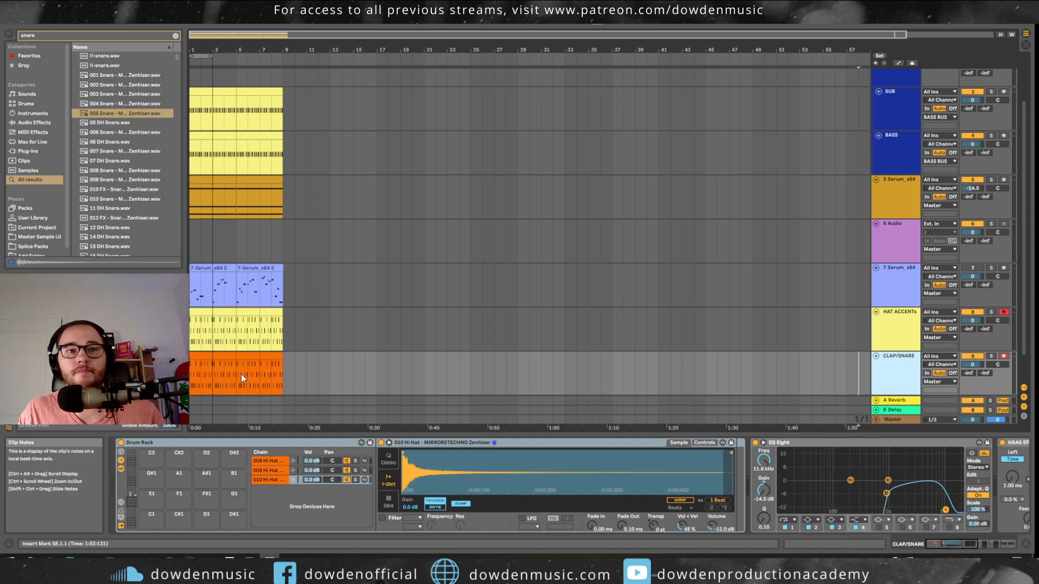
- Delete the CLAP/SNARE clips from bar 3 to bar 9, keeping only the first two-bar clip
click(271, 356)
shift+click(218, 356)
key(Home)
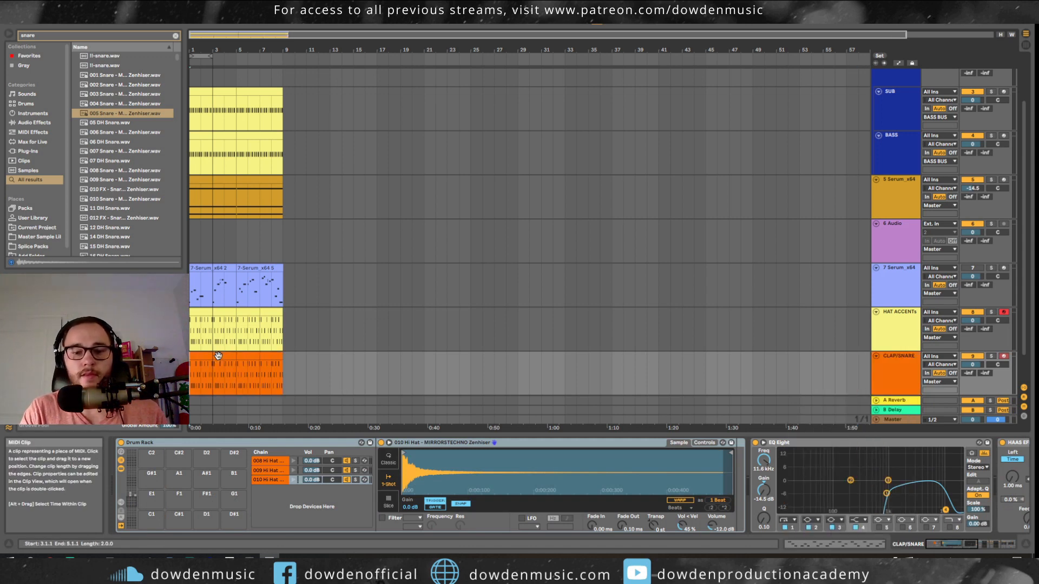
shift+click(266, 357)
key(Delete)
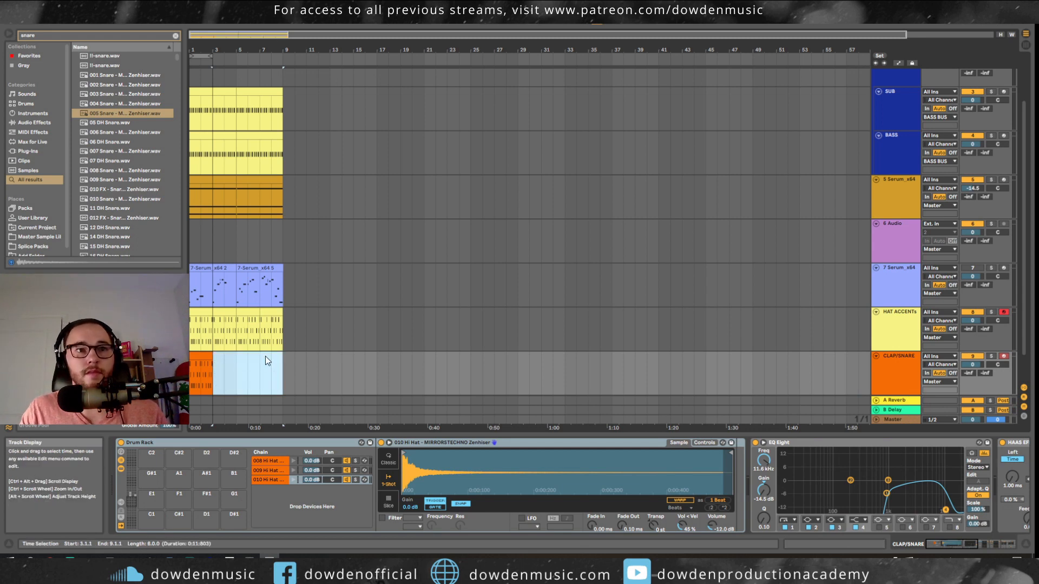
- Delete all the hi-hat notes from the remaining CLAP/SNARE clip
double_click(205, 357)
key(ctrl+a)
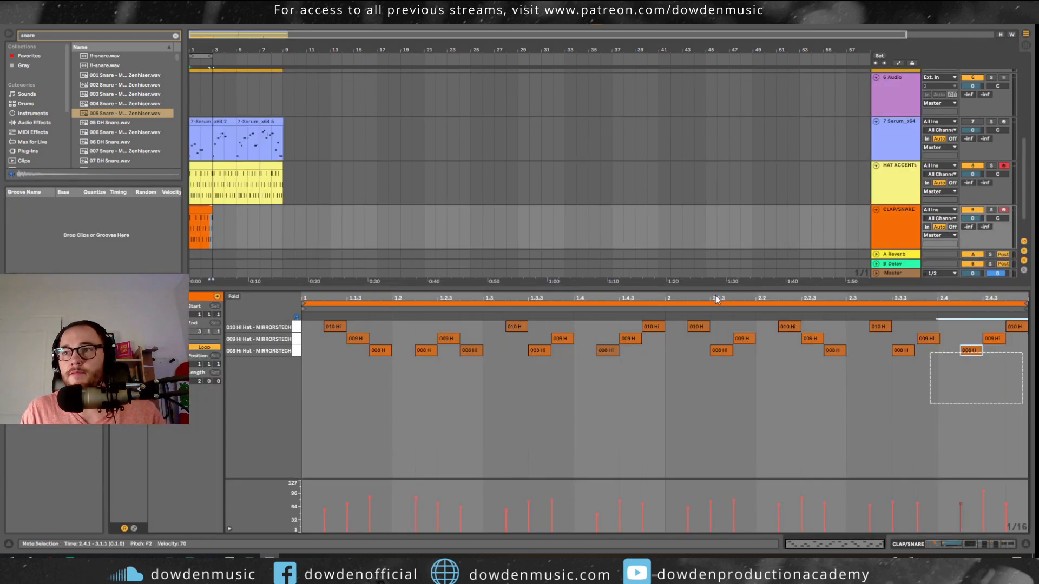
key(Delete)
- Replace the 008 Hi Hat chain in the CLAP/SNARE Drum Rack with 005 Snare and delete the 010 Hi Hat chain
drag(109, 112, 893, 228)
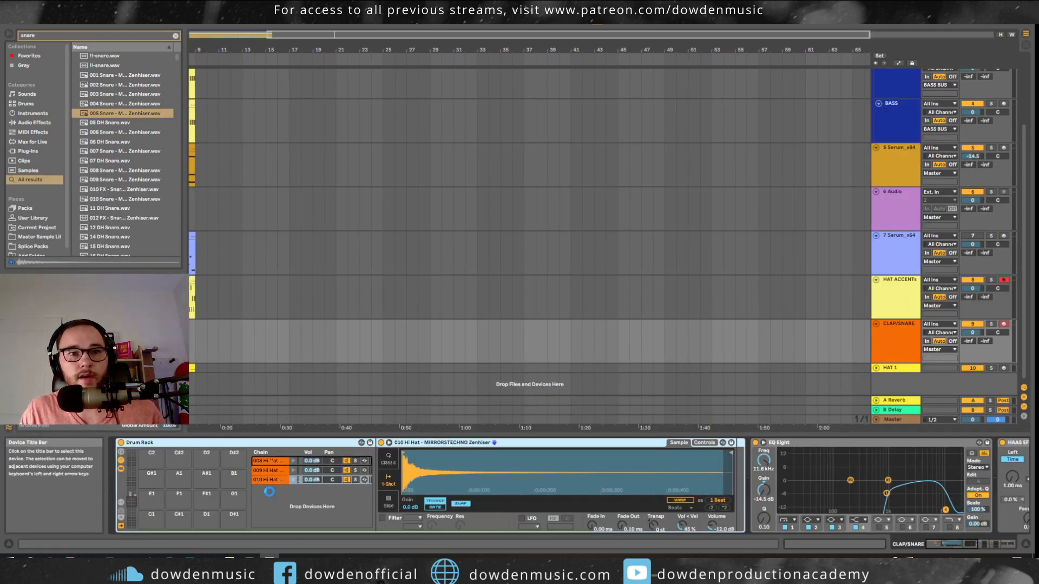
scroll(295, 260, left, 3)
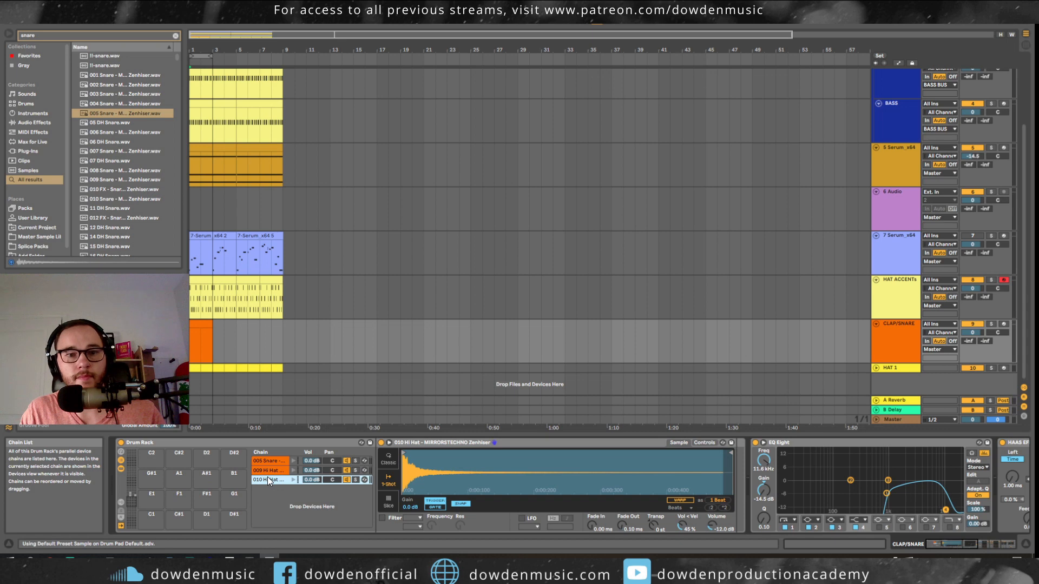
key(Delete)
- Audition more snare samples further down the search results
click(109, 179)
scroll(107, 216, down, 2)
scroll(106, 224, down, 3)
click(106, 220)
- Search for "clap", audition 16 DH Clap and replace the Drum Rack's 009 Hi Hat chain with it
click(134, 35)
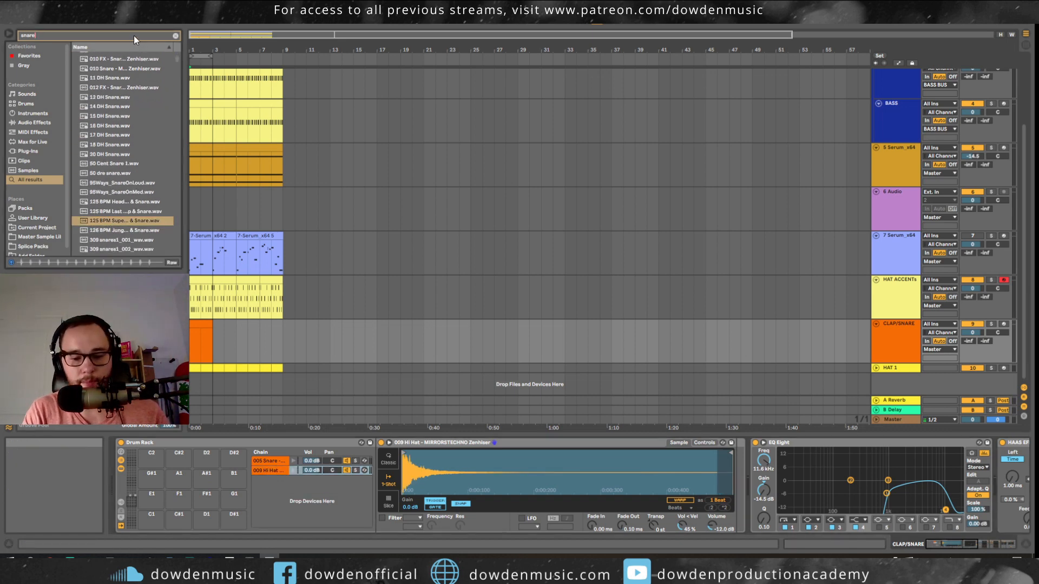
key(BackSpace)
key(BackSpace)
key(BackSpace)
key(BackSpace)
key(BackSpace)
text(clap)
click(157, 182)
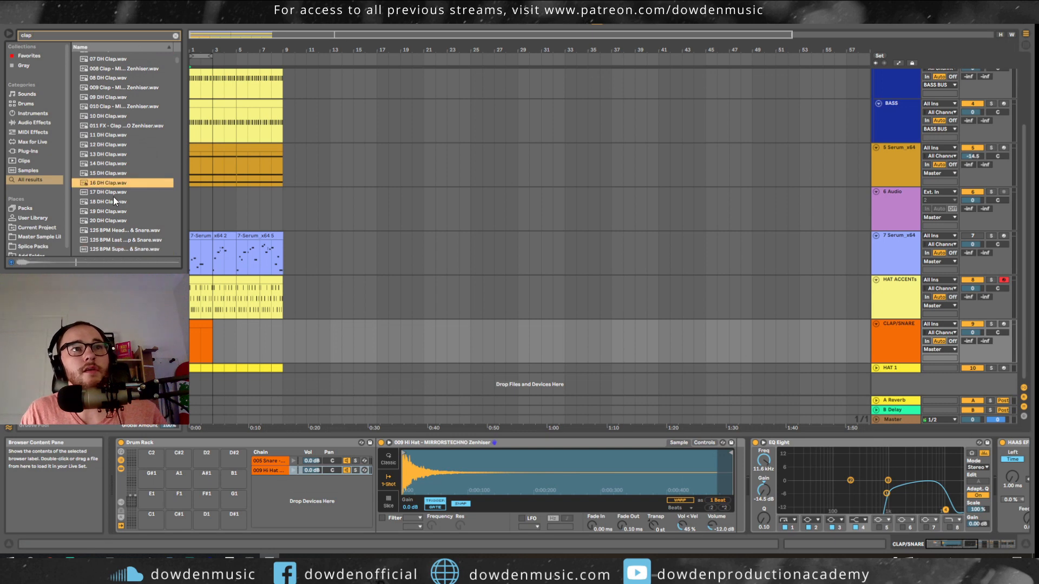
drag(102, 183, 307, 471)
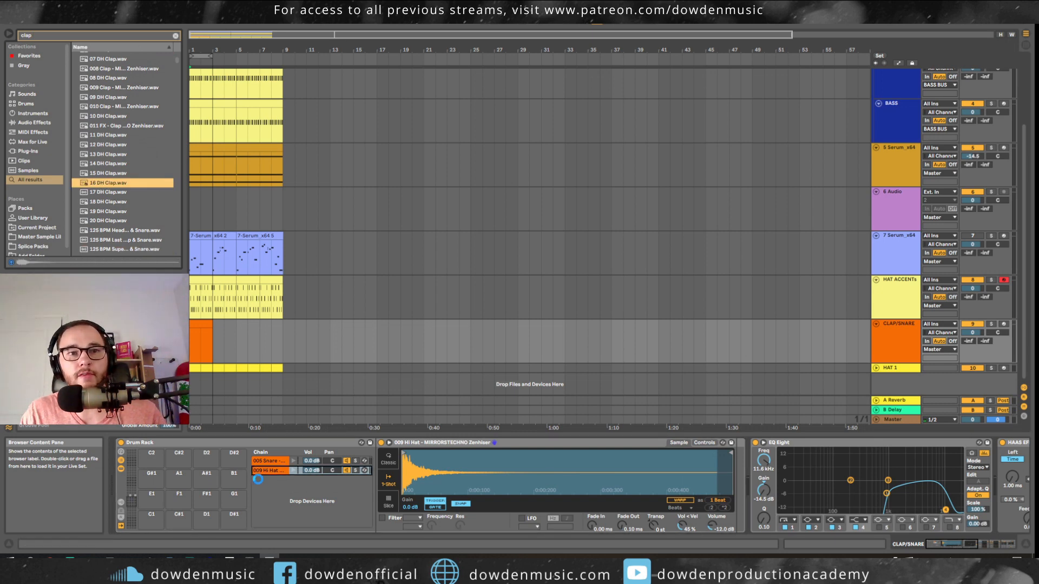
- Show the Drum Rack's chain input/output settings, set 16 DH Clap to receive F2 like the snare, and audition the shared pad
click(120, 503)
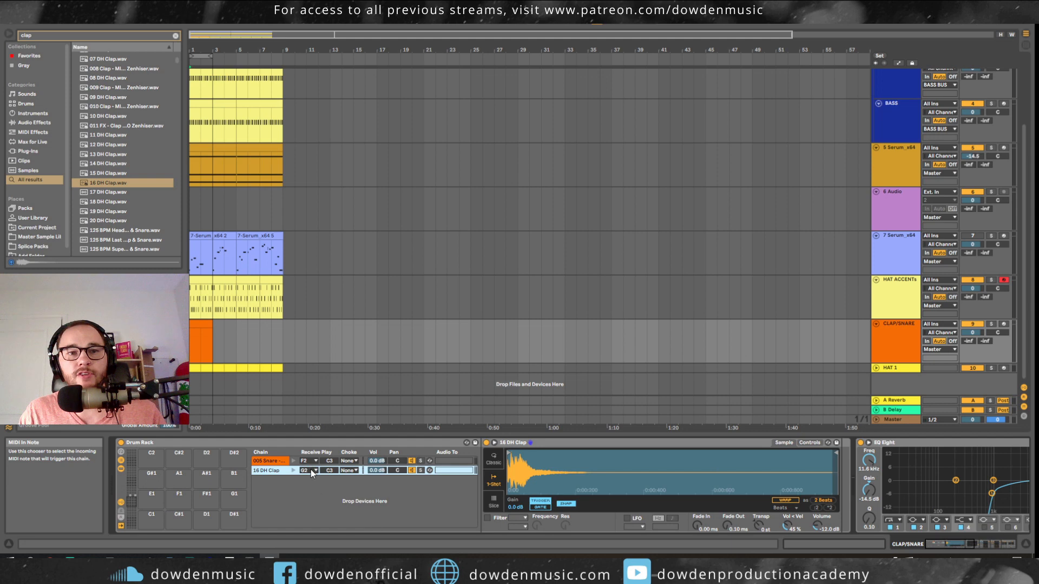
click(310, 470)
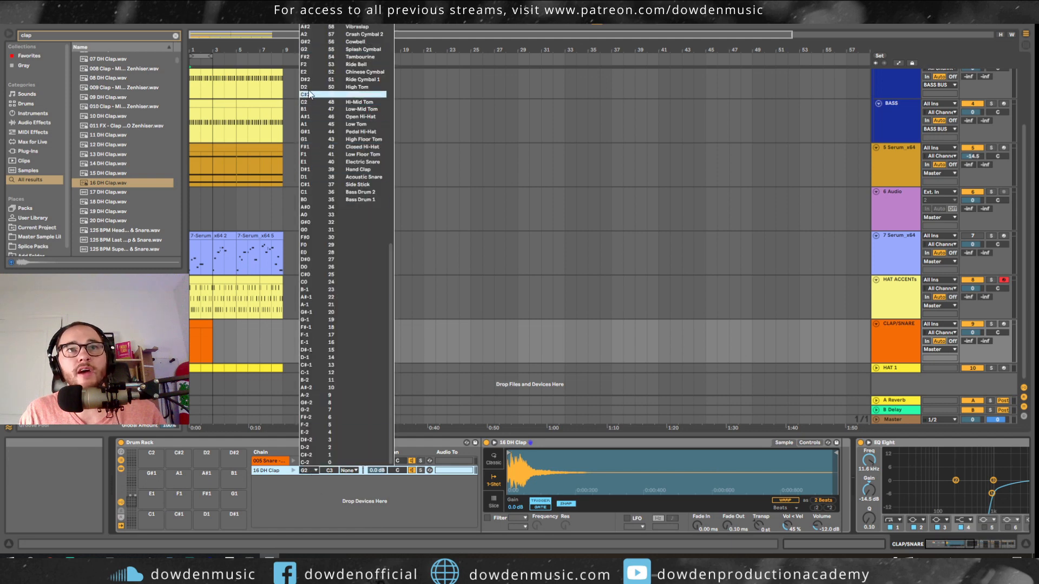
click(308, 65)
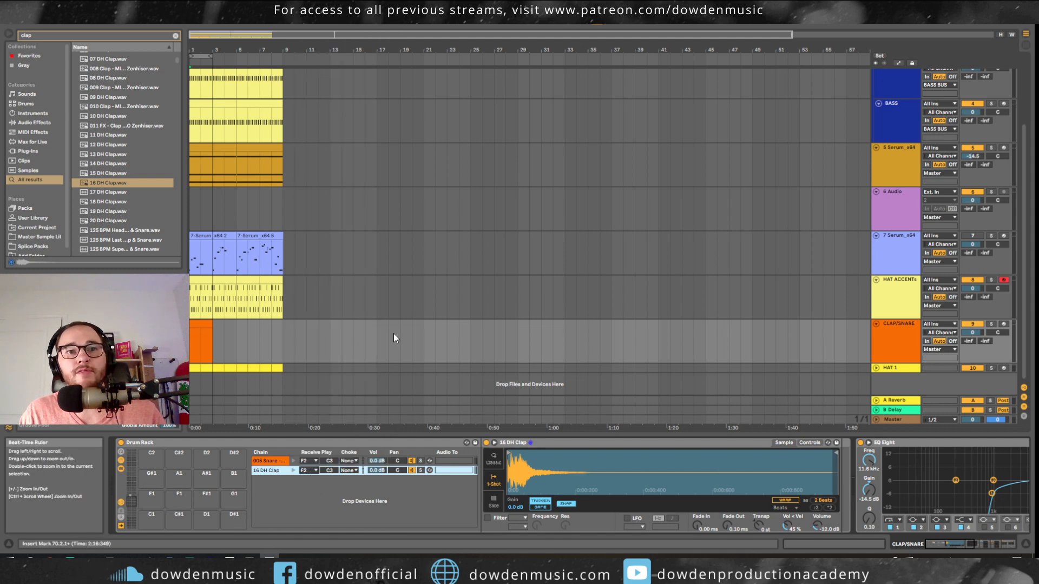
click(268, 461)
scroll(183, 504, up, 3)
scroll(183, 503, down, 3)
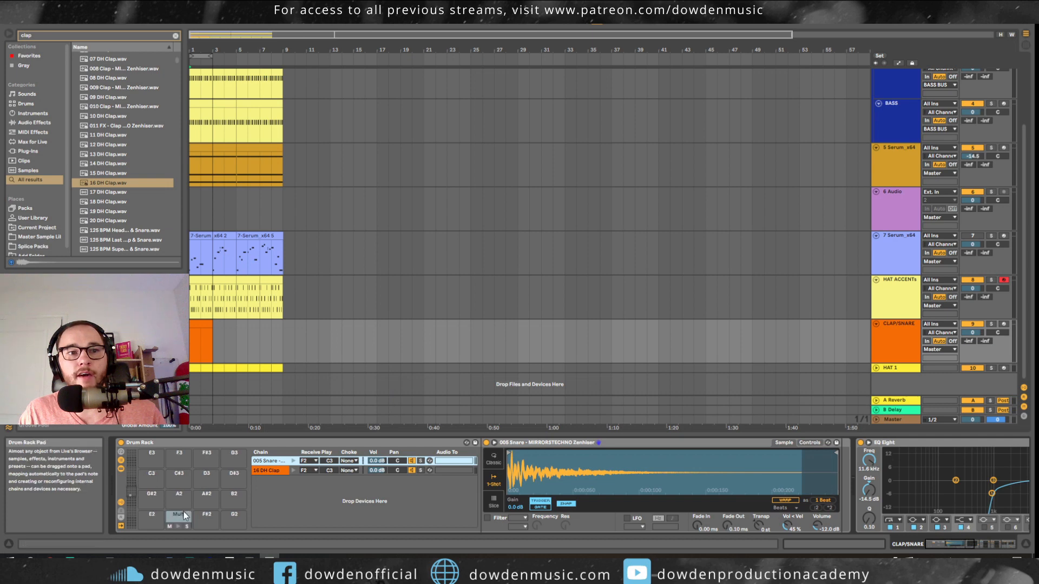
click(181, 524)
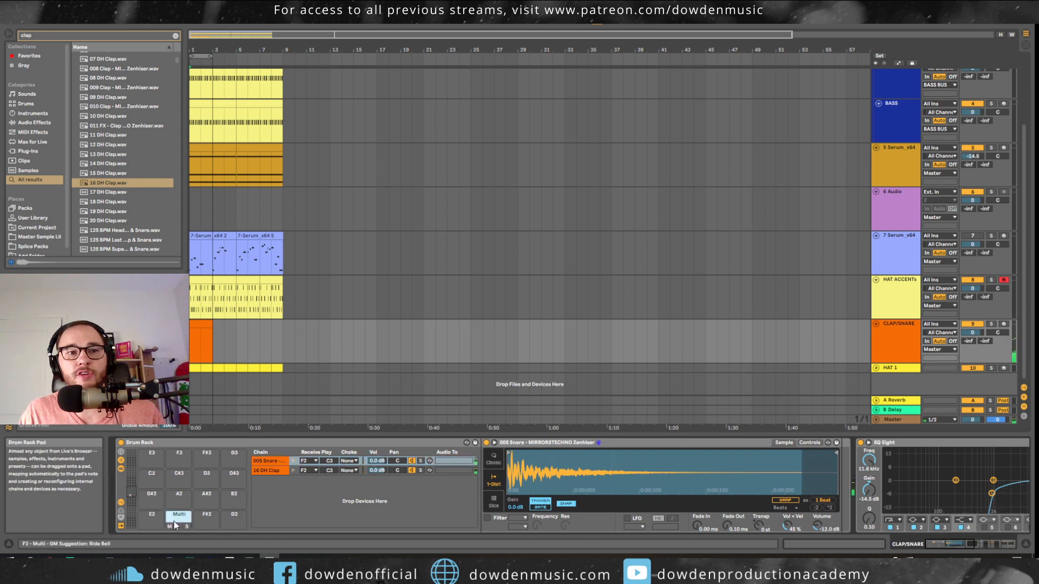
click(180, 526)
- Delete EQ Eight, HAAS EFFECT and Delay from the CLAP/SNARE track, keeping the Reverb, and play the arrangement
scroll(740, 455, right, 1)
scroll(740, 456, right, 6)
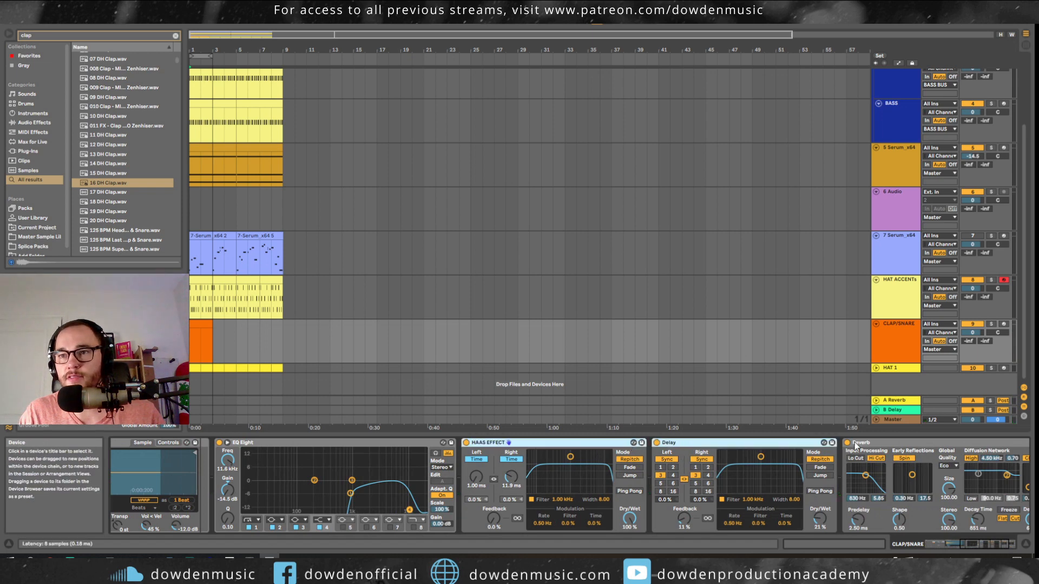
key(Delete)
scroll(532, 479, left, 7)
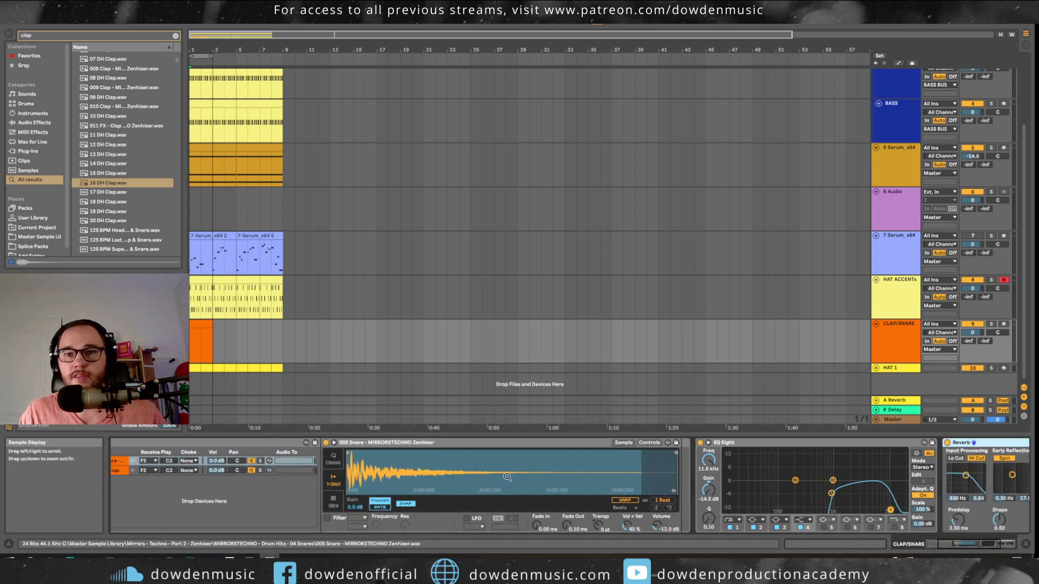
key(space)
scroll(792, 460, right, 2)
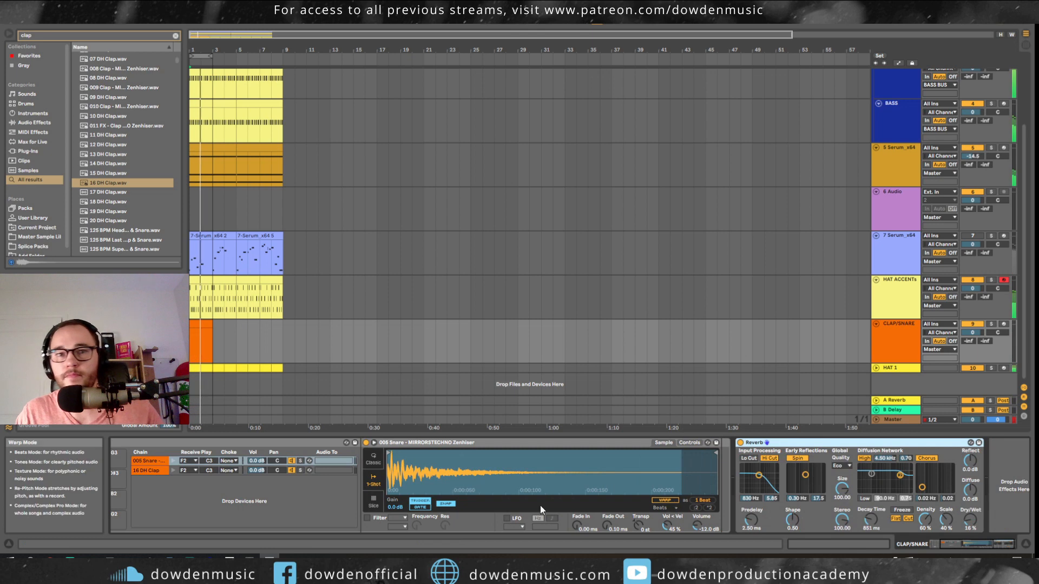
- Move the two-bar CLAP/SNARE clip from bar 1 to bar 3 and open its note editor
click(203, 323)
drag(204, 323, 227, 324)
click(224, 336)
double_click(223, 325)
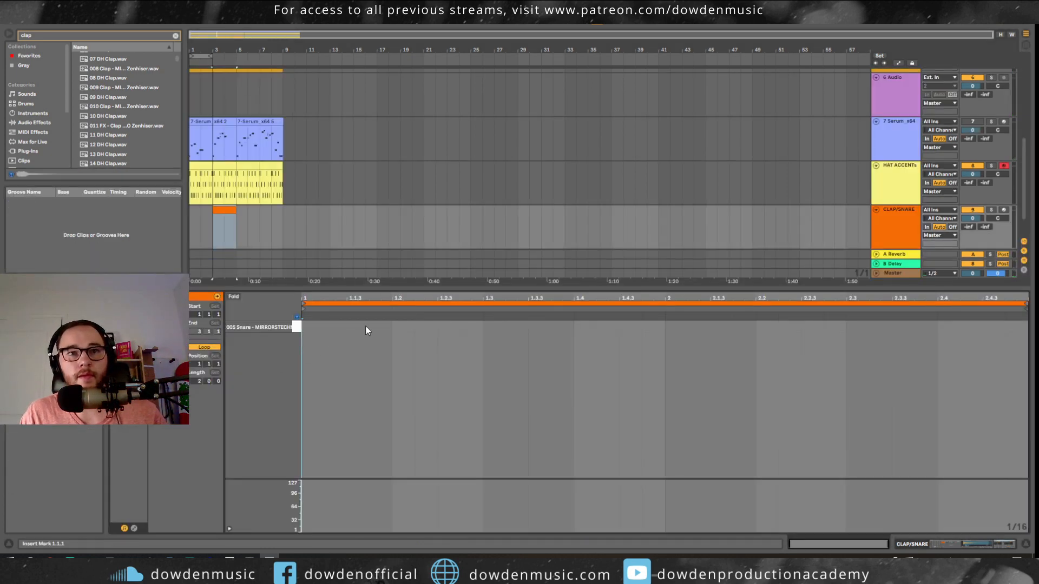
- Add 005 Snare notes on beats 1.2 and 1.4, duplicate them into the clip's second bar, and play the pattern
double_click(395, 326)
click(575, 331)
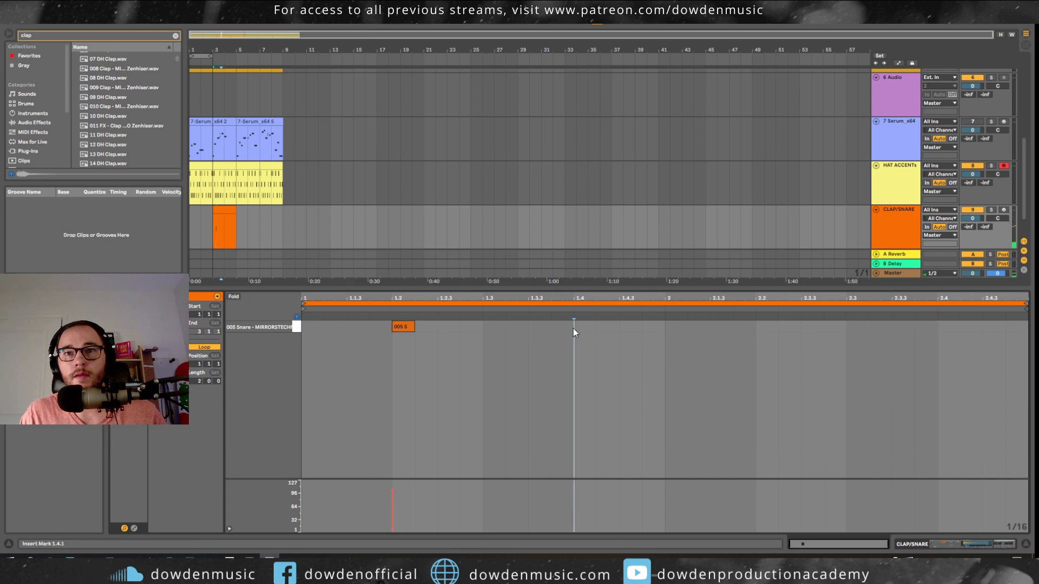
drag(569, 327, 580, 327)
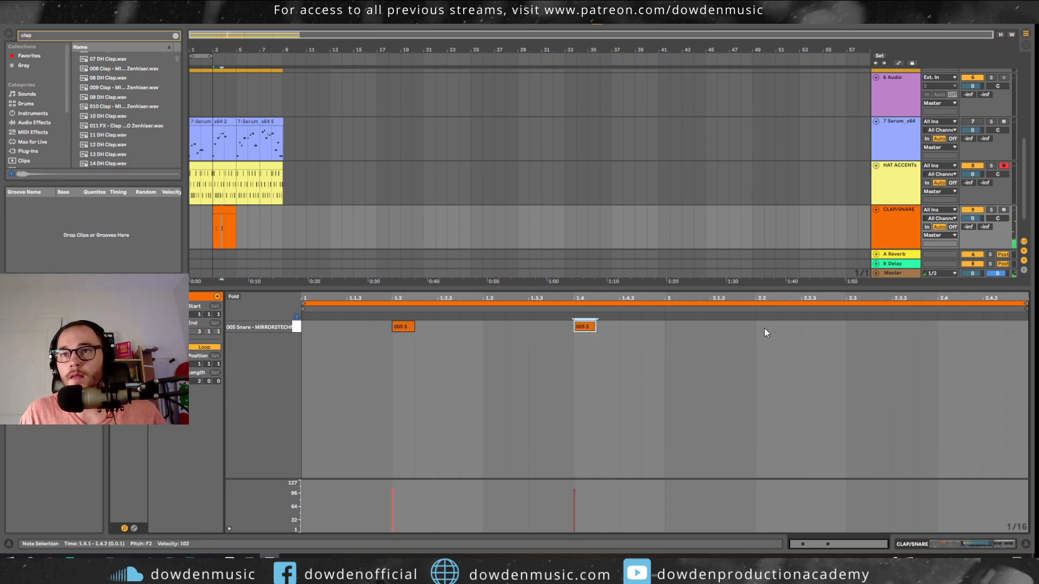
key(ctrl+a)
key(ctrl+d)
key(space)
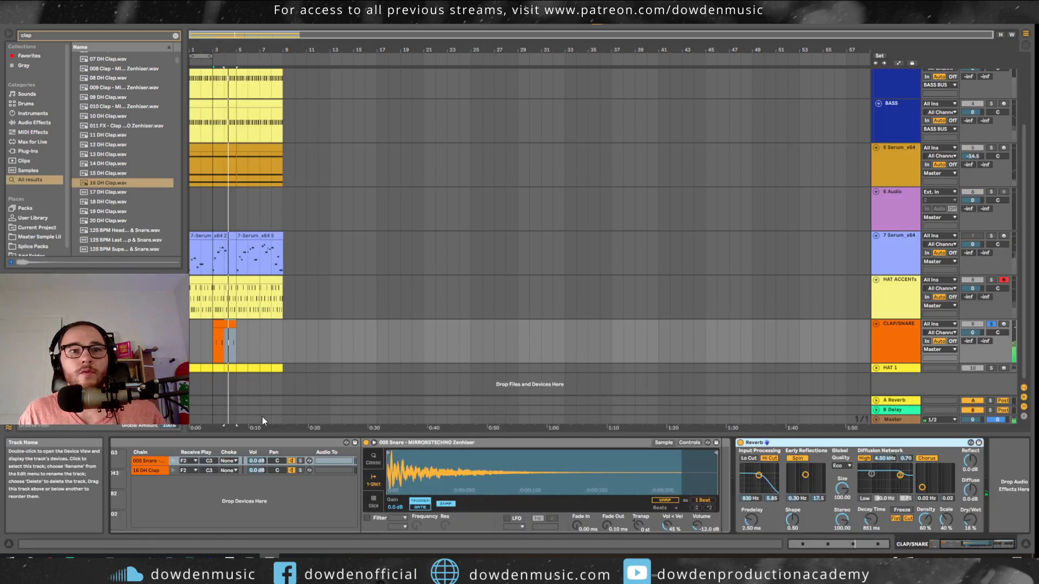
- Solo the 16 DH Clap chain, add an EQ Eight to it and raise its low cut to about 681 Hz
click(300, 461)
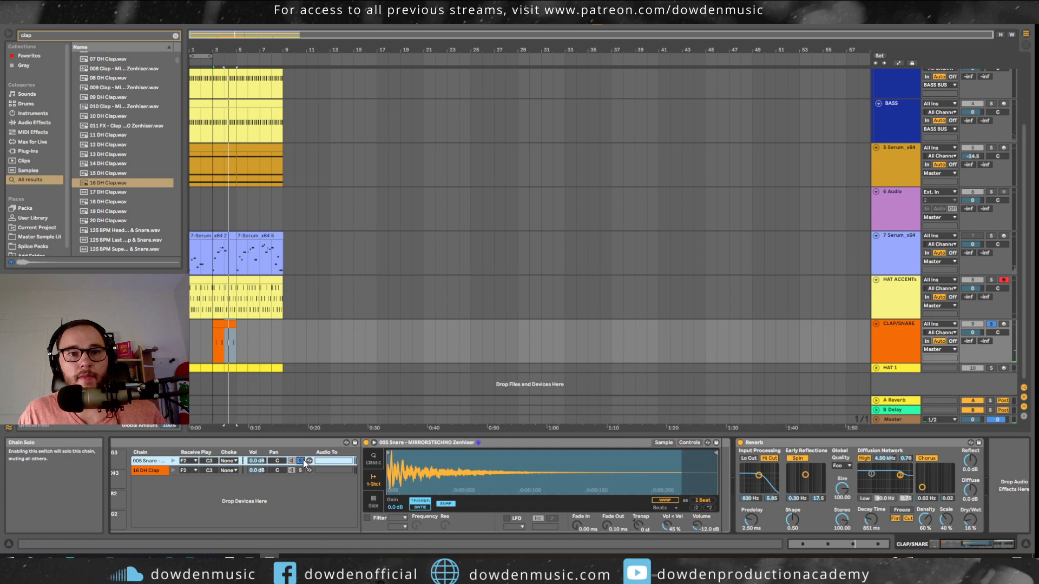
click(300, 470)
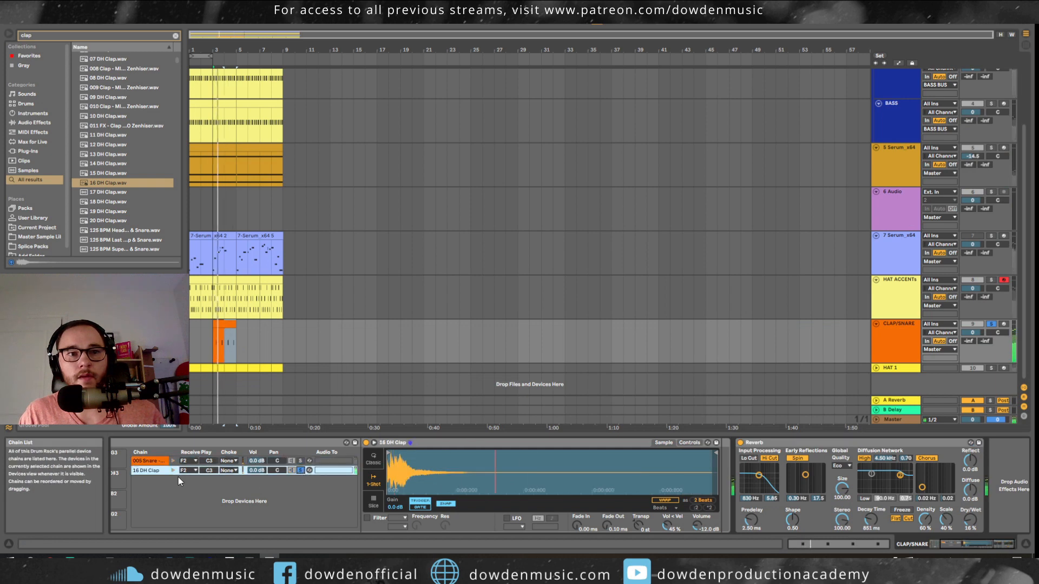
key(ctrl+f)
text(w)
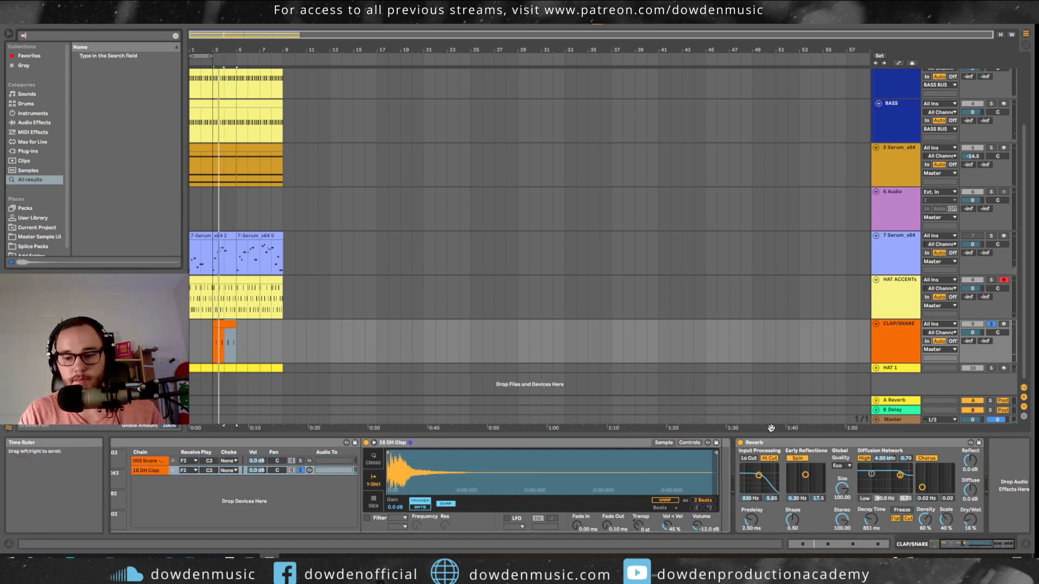
key(BackSpace)
text(eq)
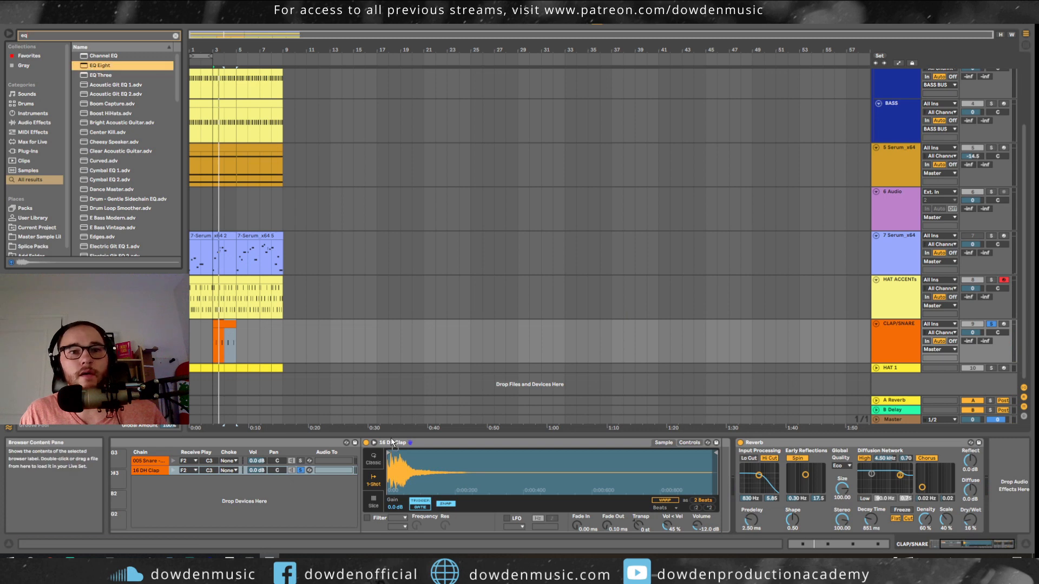
key(Return)
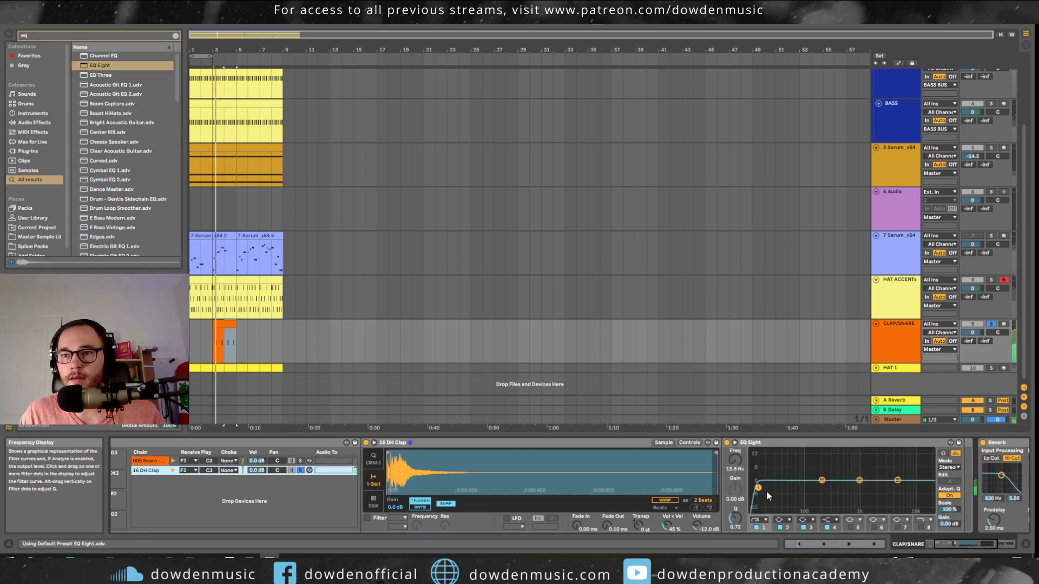
drag(758, 489, 850, 493)
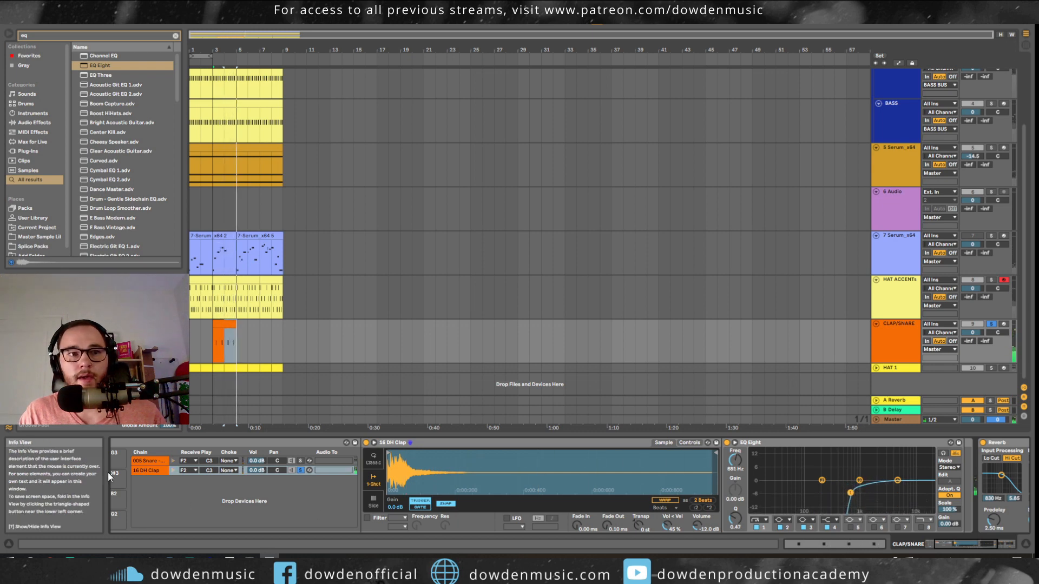
- Shorten the 16 DH Clap sample by pulling in its end point and lengthen its fade out to about 314 ms
mouse_move(696, 455)
mouse_down()
mouse_move(471, 455)
mouse_move(499, 455)
mouse_up()
drag(607, 525, 607, 502)
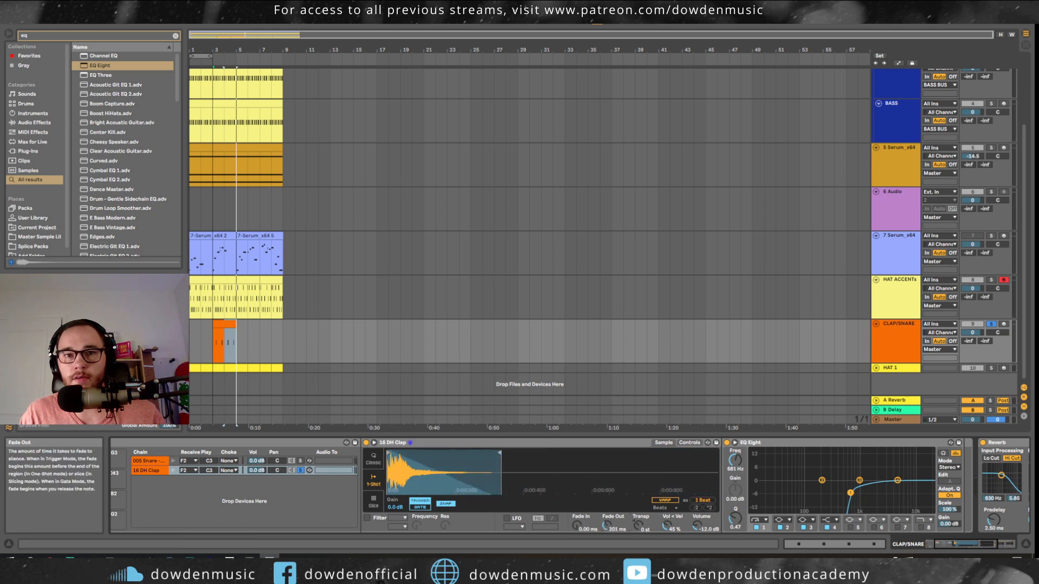
mouse_move(499, 453)
mouse_down()
mouse_move(538, 455)
mouse_move(528, 455)
mouse_up()
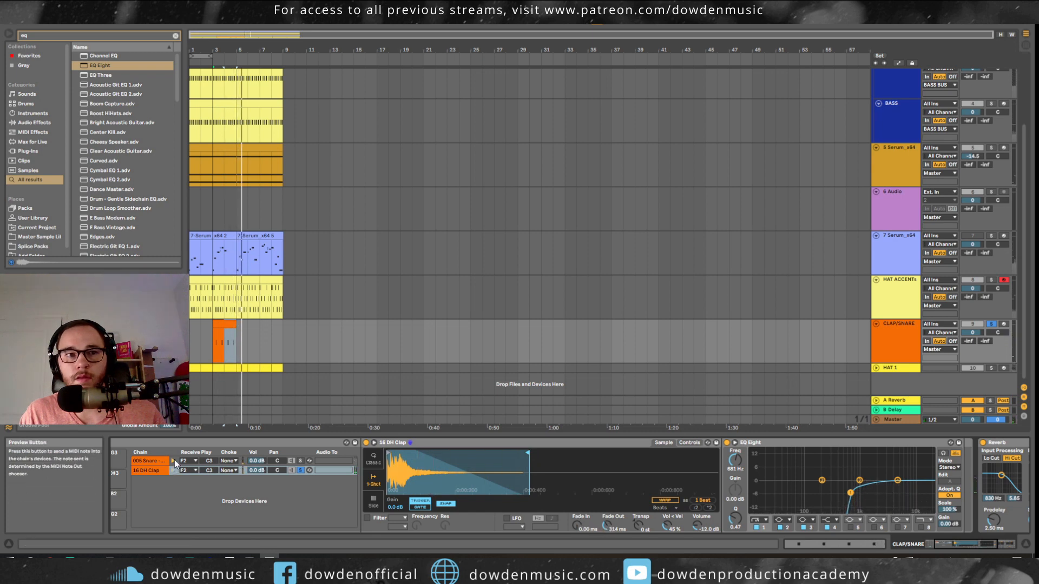
- Solo the 005 Snare chain and add an EQ Eight after its sampler
click(302, 461)
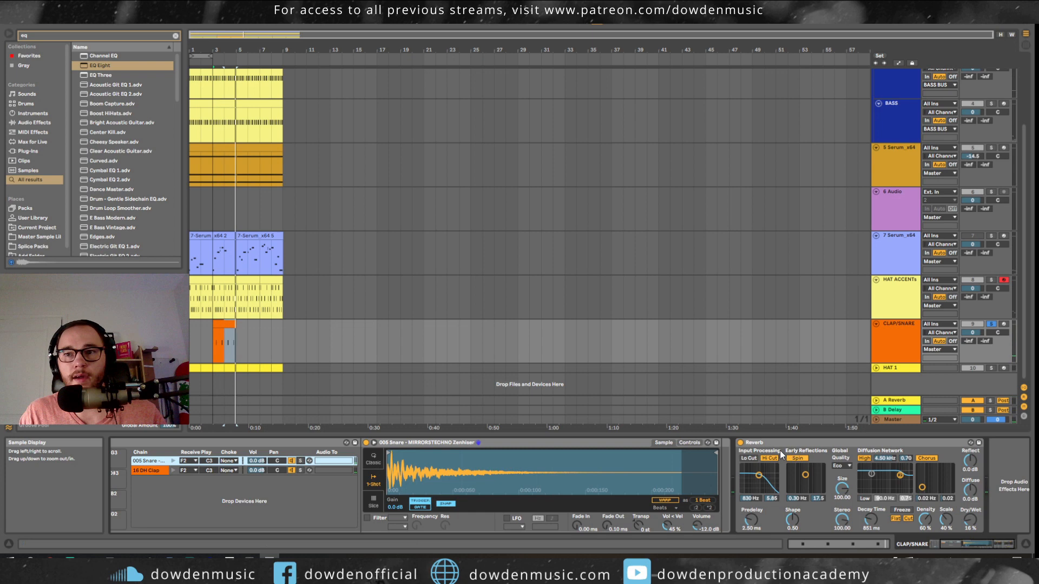
key(ctrl+f)
drag(111, 65, 147, 461)
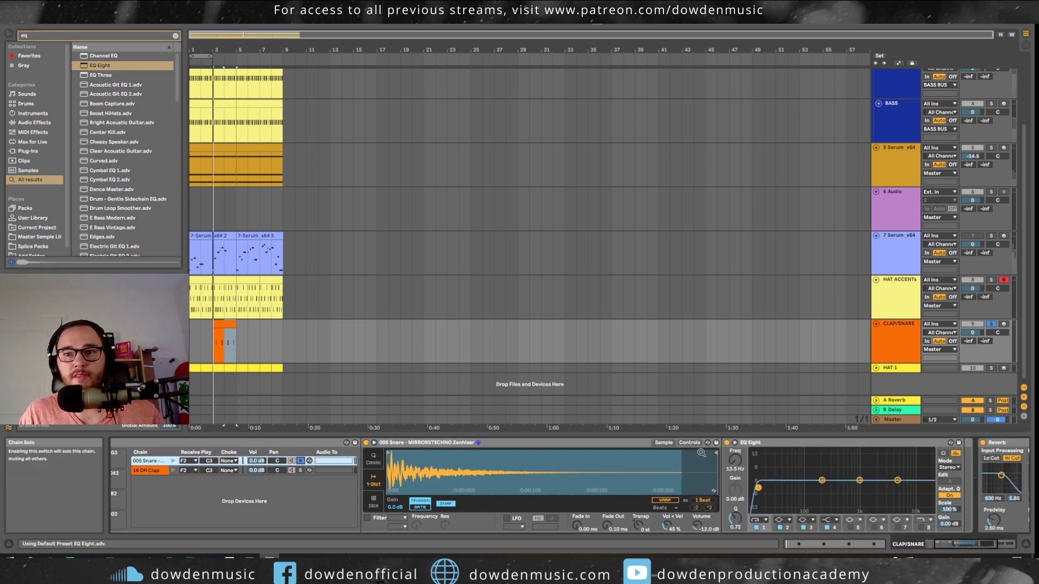
- Shape the snare's EQ Eight with a high-frequency reduction, a low cut and a 2.11 dB boost at 211 Hz
drag(898, 481, 864, 510)
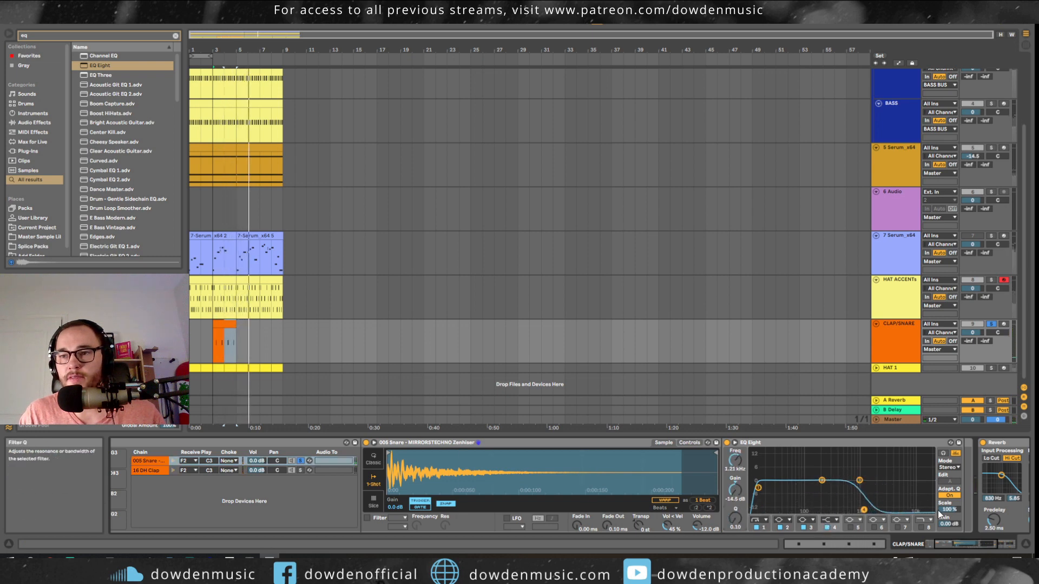
key(space)
key(space)
drag(864, 510, 873, 498)
drag(758, 488, 823, 476)
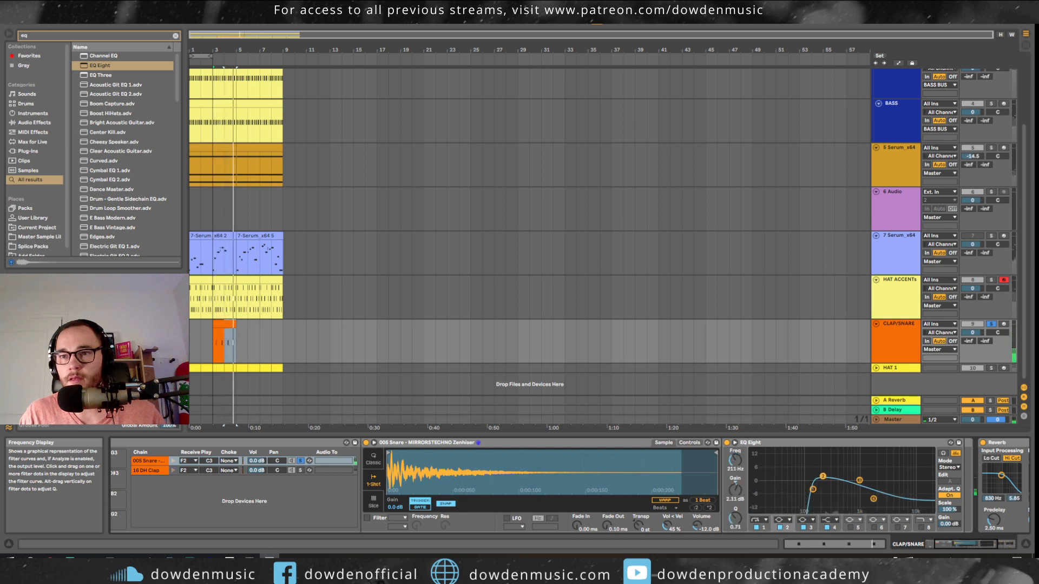
- Compare the snare and clap chains by toggling their solos, ending with both playing together
click(300, 461)
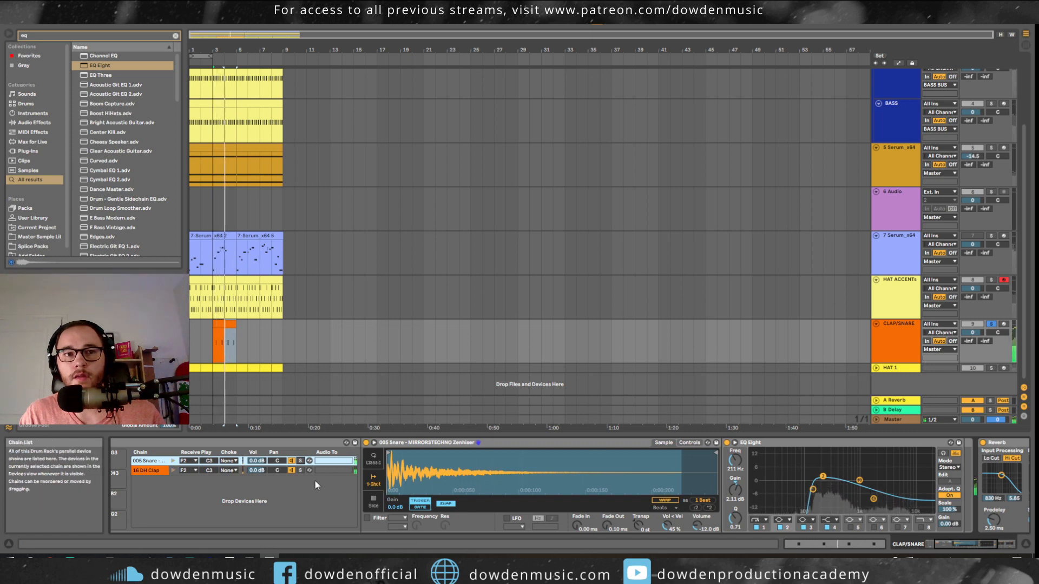
click(300, 470)
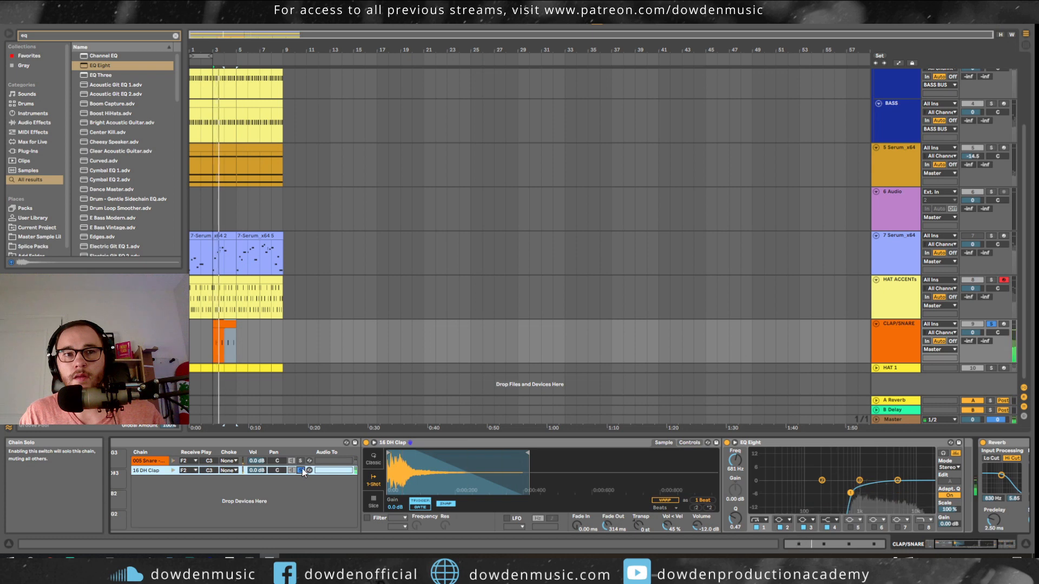
click(301, 461)
click(301, 461)
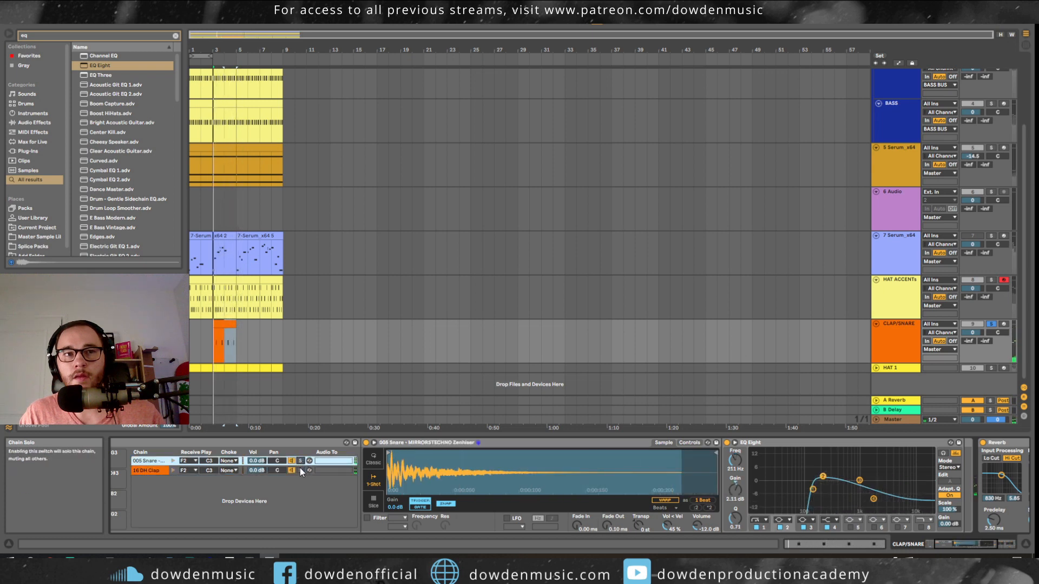
- Duplicate the CLAP/SNARE clip twice so the pattern runs to bar 9, and play it with the other tracks
key(space)
click(232, 325)
key(ctrl+d)
key(ctrl+d)
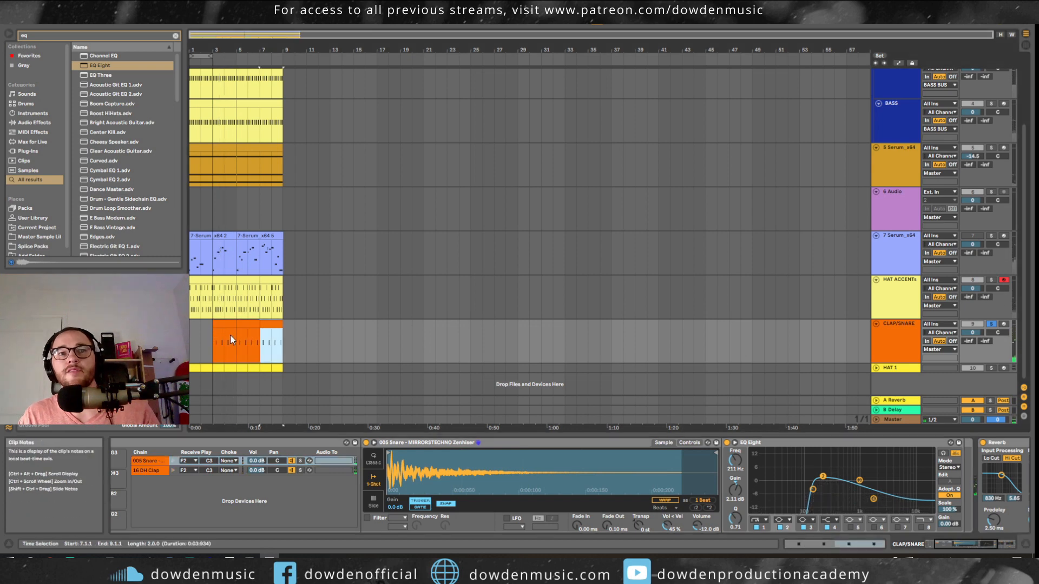
key(space)
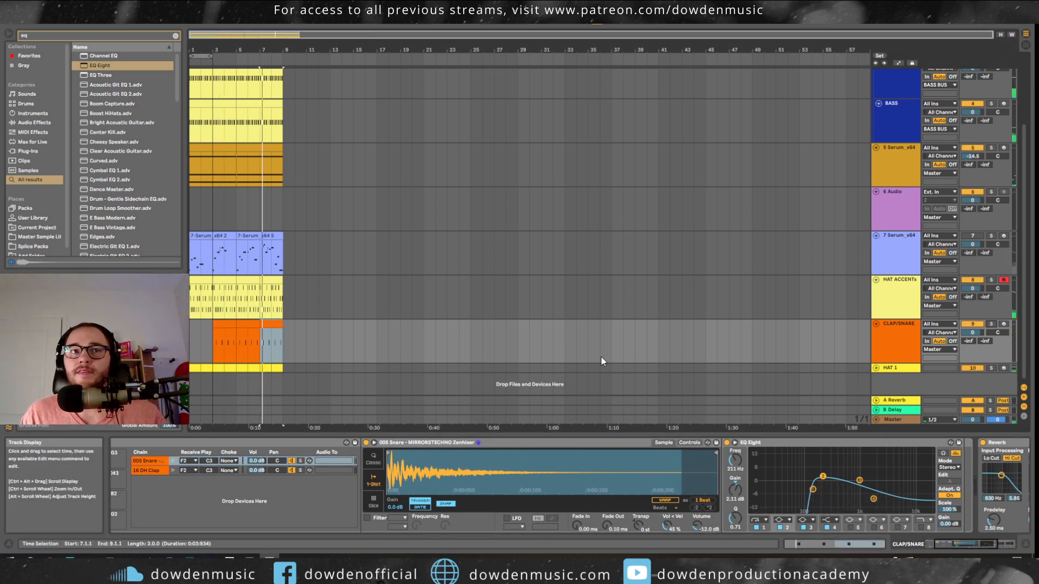
- Set the snare EQ Eight's low cut to 150 Hz during playback from the start, and reactivate the 7 Serum_x64 track
click(450, 24)
key(space)
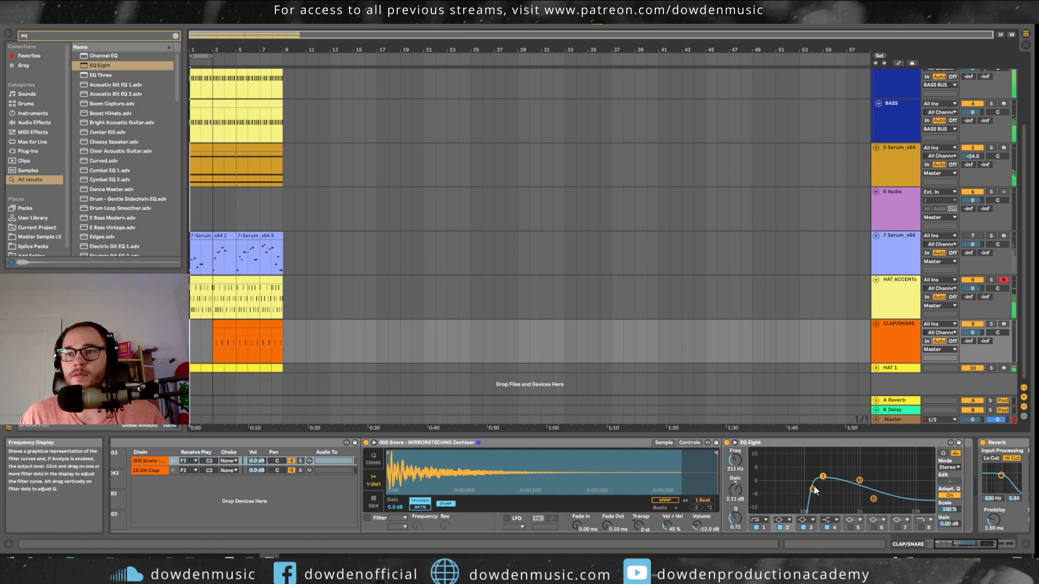
drag(813, 489, 815, 491)
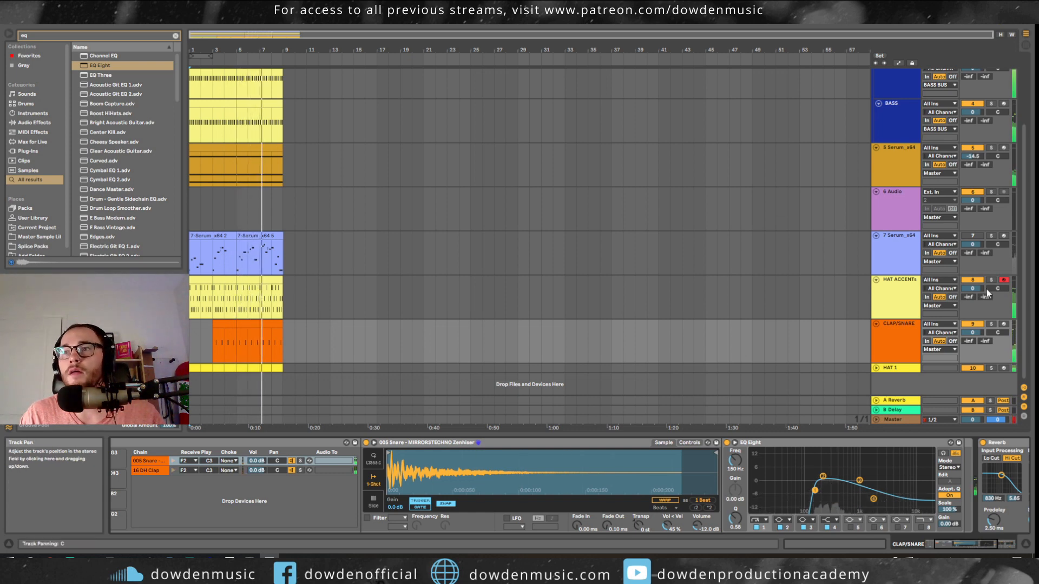
click(979, 237)
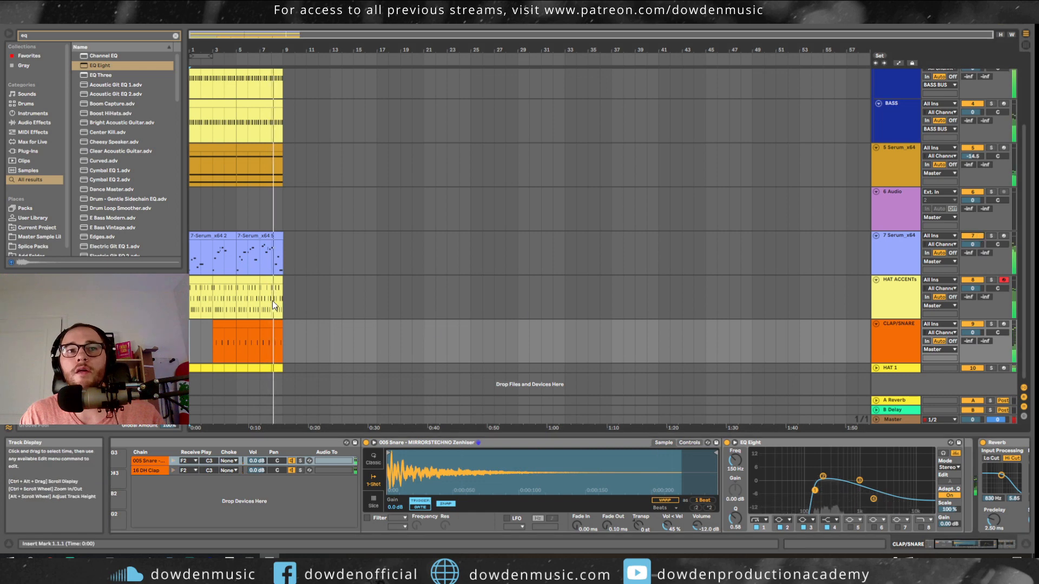
- Copy the CLAP/SNARE clip at bar 3 to bar 1 and play the loop
drag(222, 332, 192, 332)
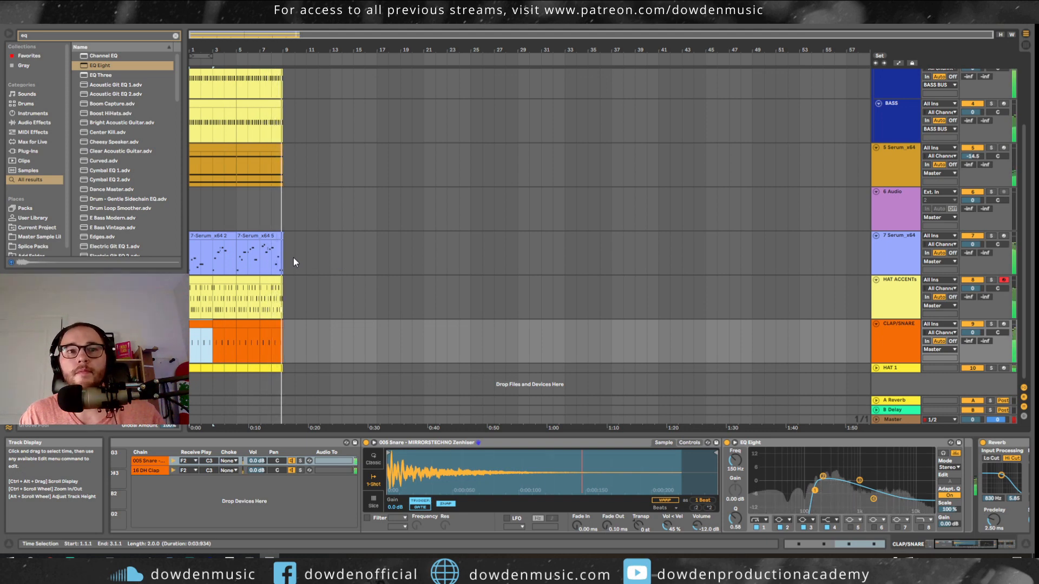
key(space)
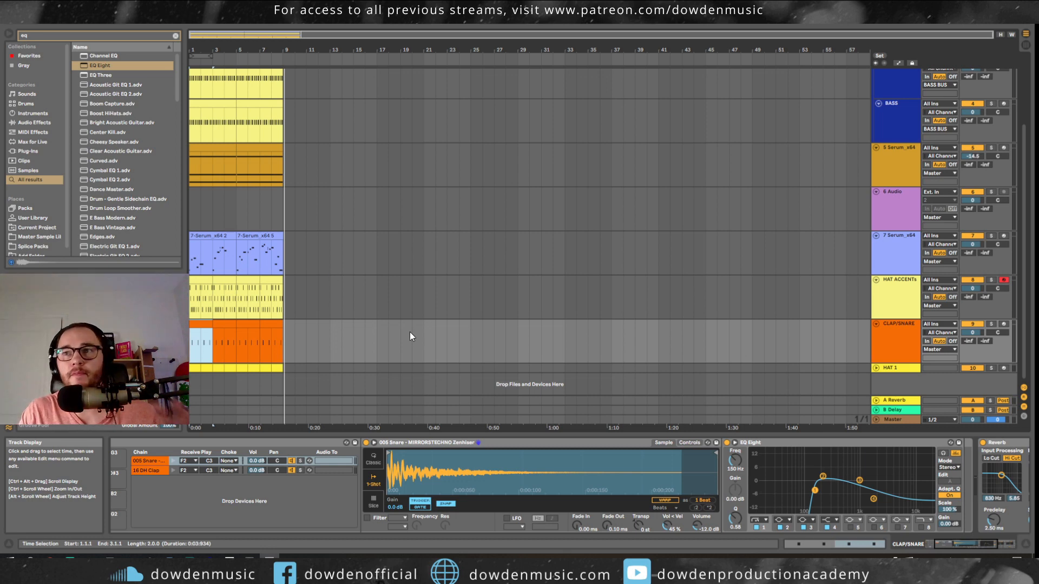
key(space)
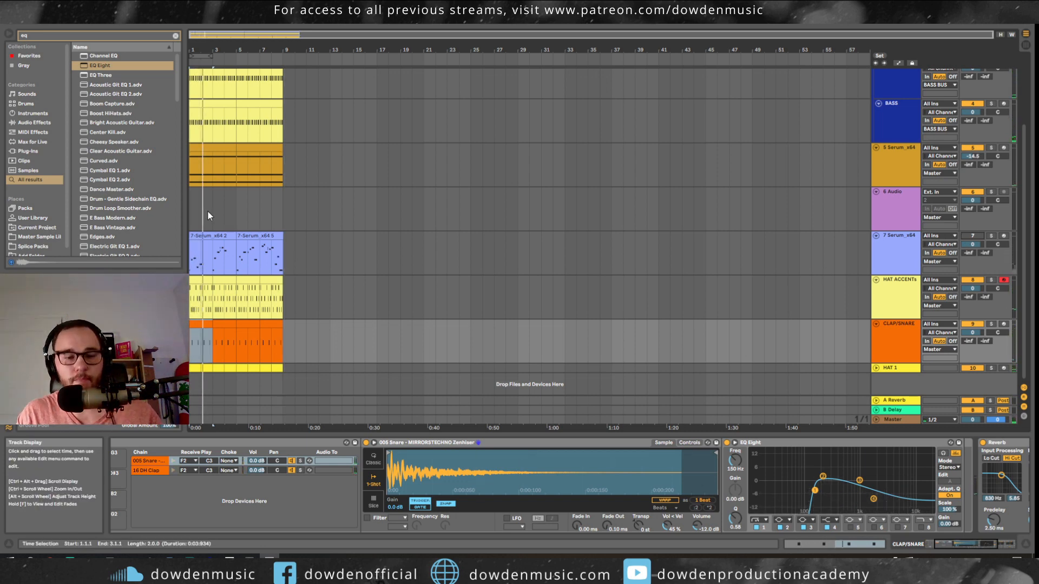
key(ctrl+f)
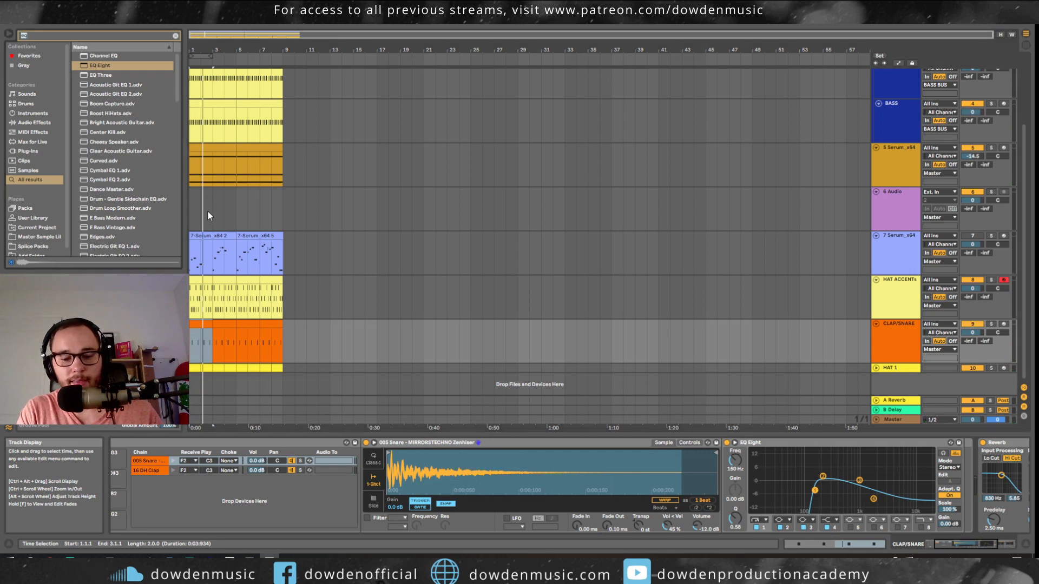
text(serum)
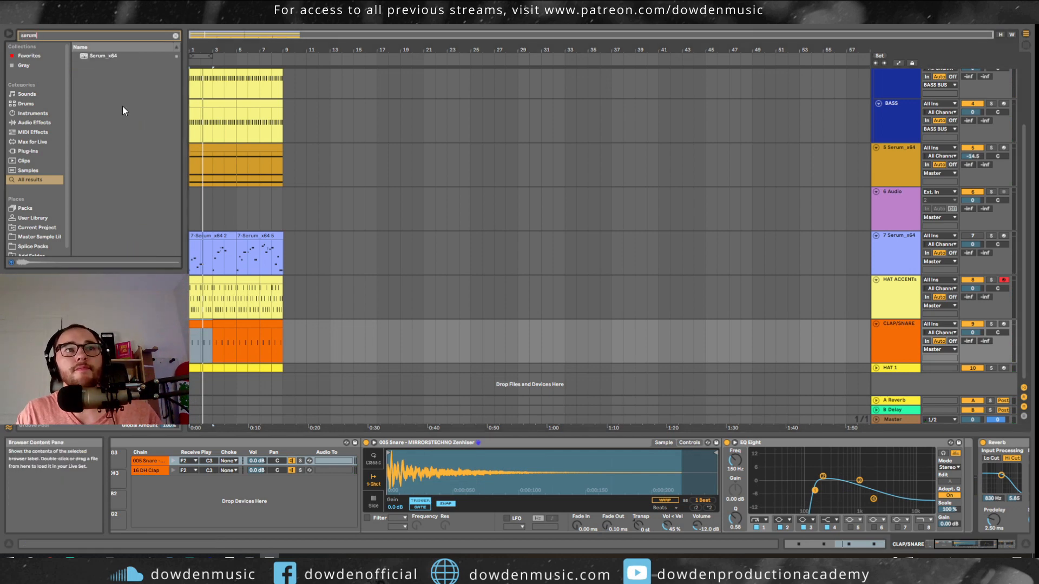
click(106, 56)
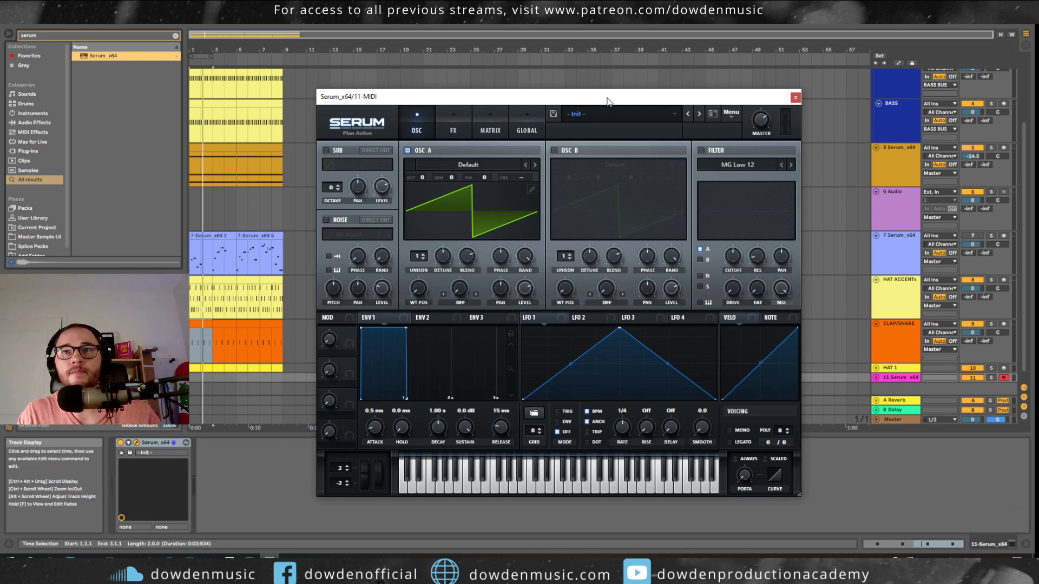
drag(608, 100, 610, 83)
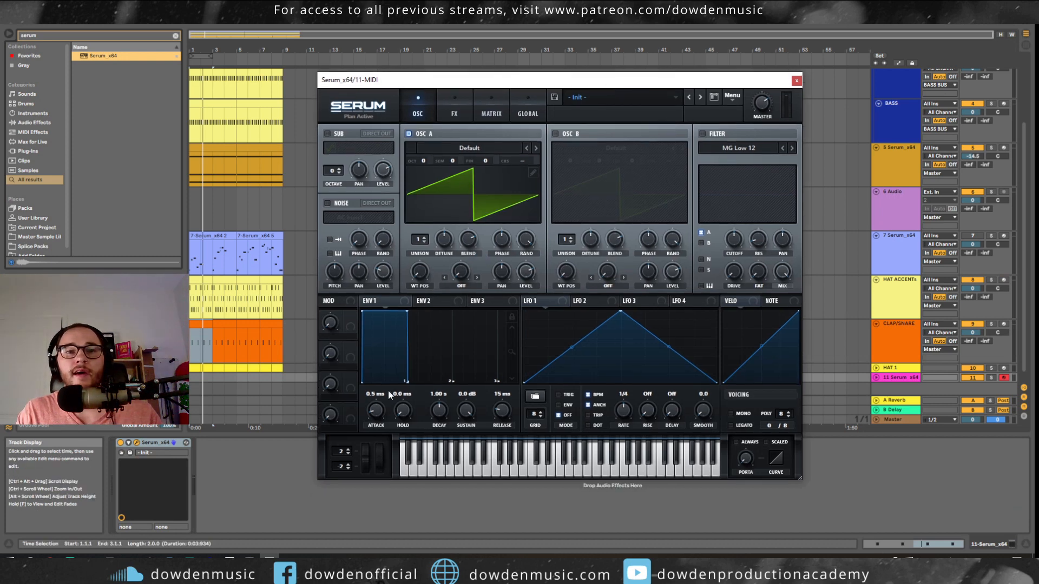
drag(382, 401, 388, 391)
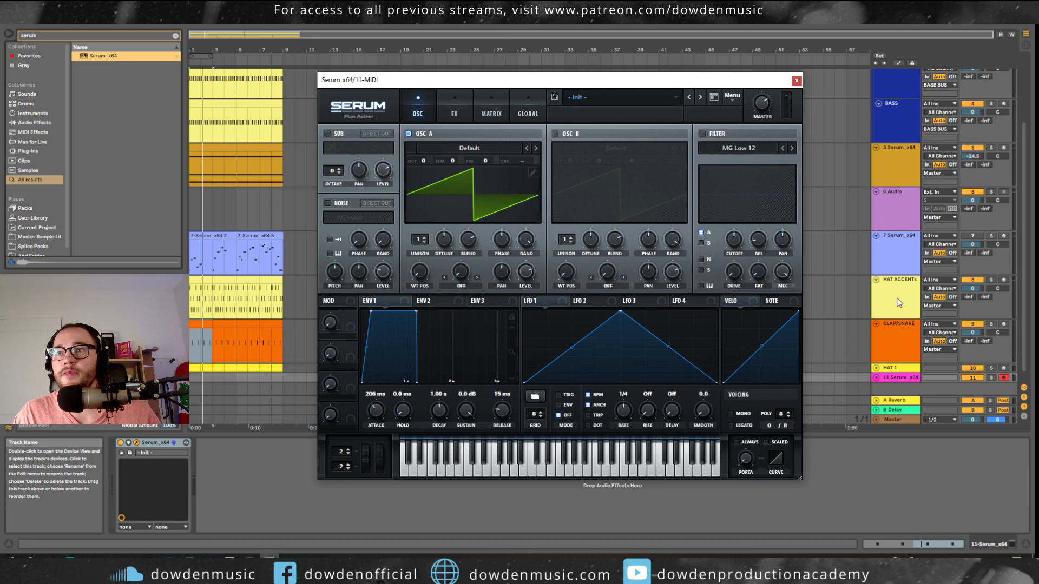
key(ctrl+f)
text(a)
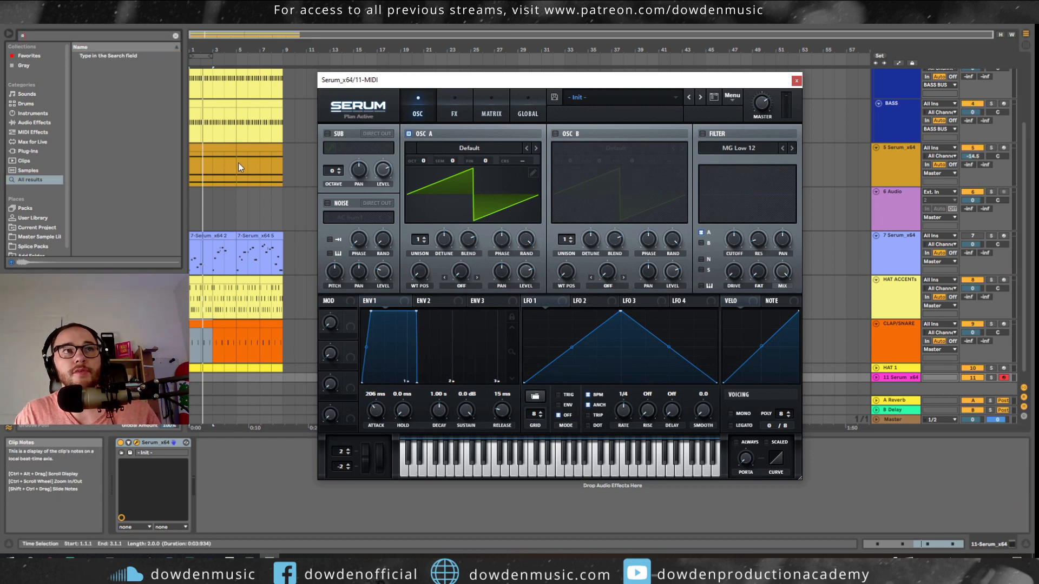
text(rp)
drag(104, 56, 185, 513)
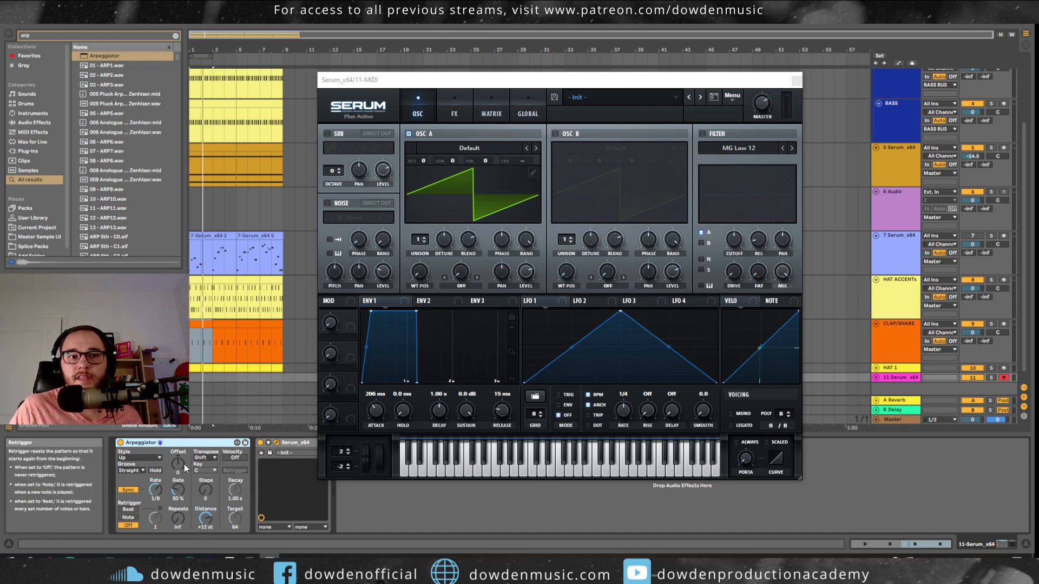
click(130, 509)
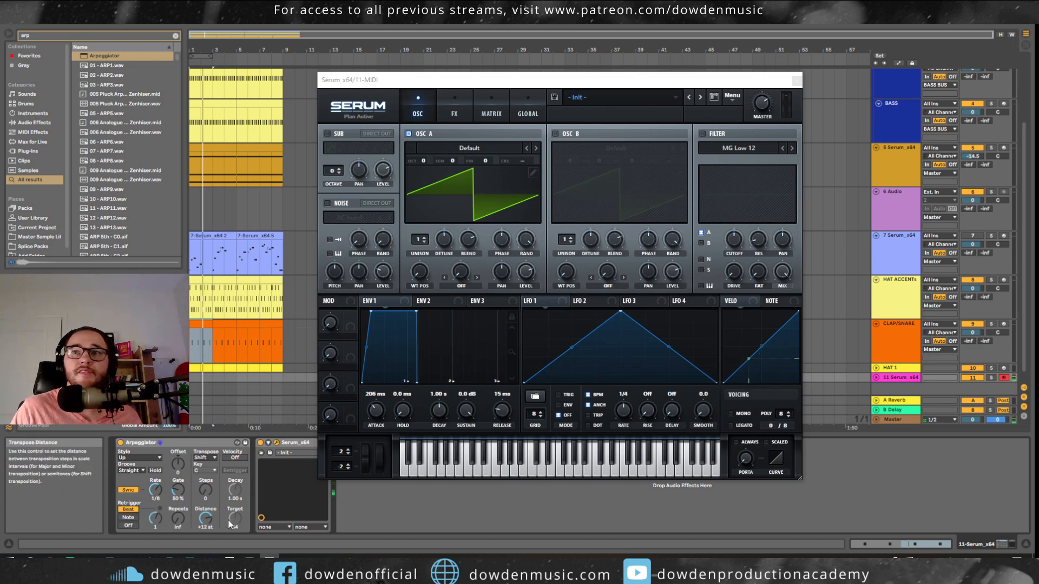
click(703, 133)
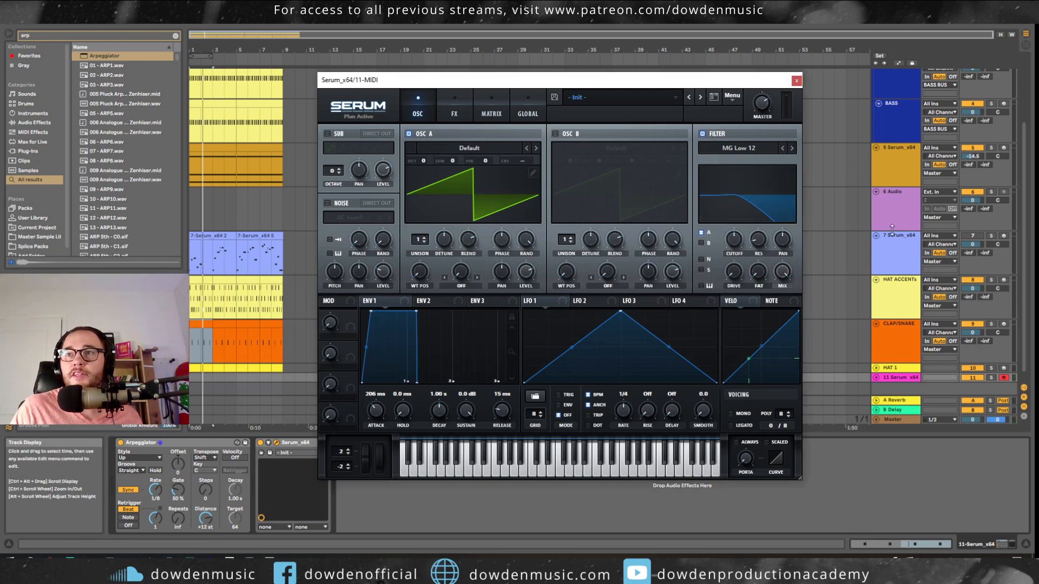
click(797, 80)
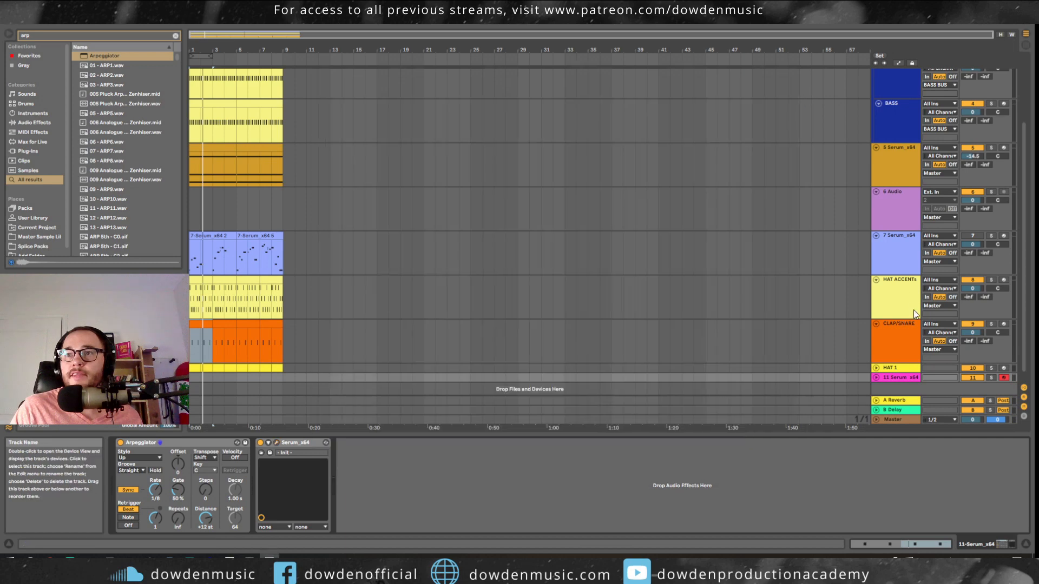
click(898, 376)
key(Delete)
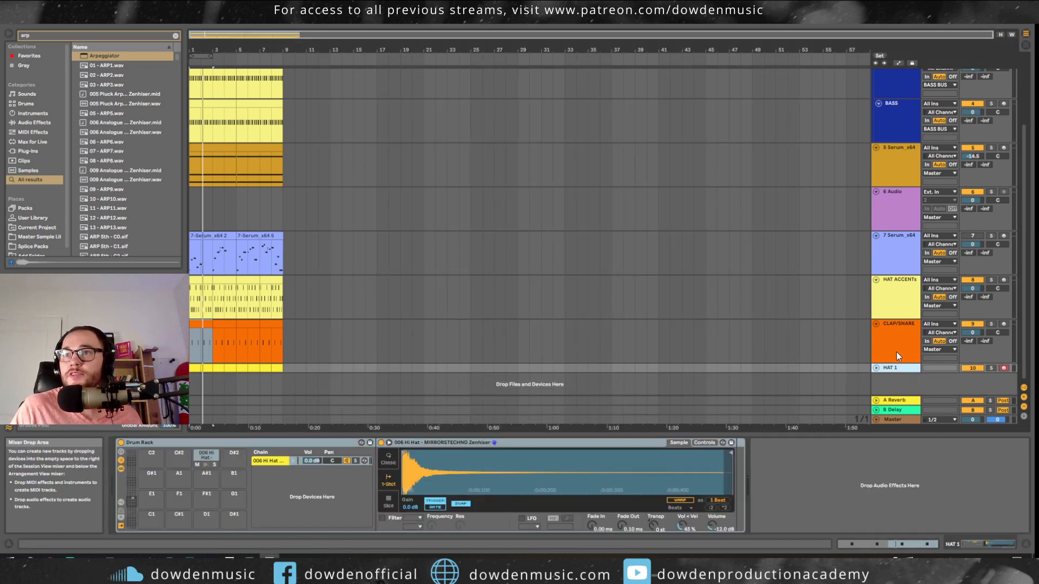
- Duplicate the 7 Serum_x64 track and delete both MIDI clips on the copy
click(908, 253)
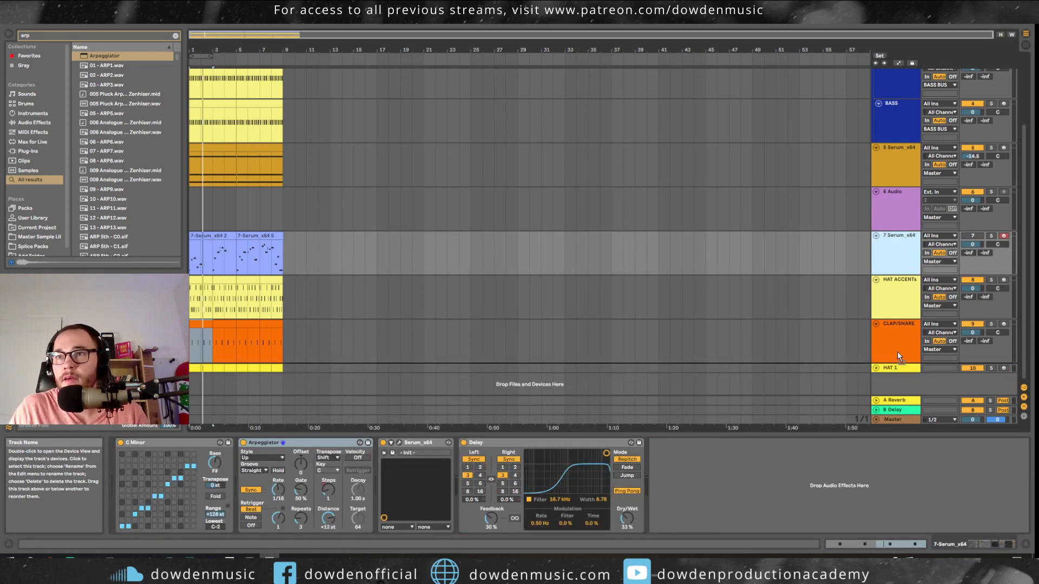
key(ctrl+d)
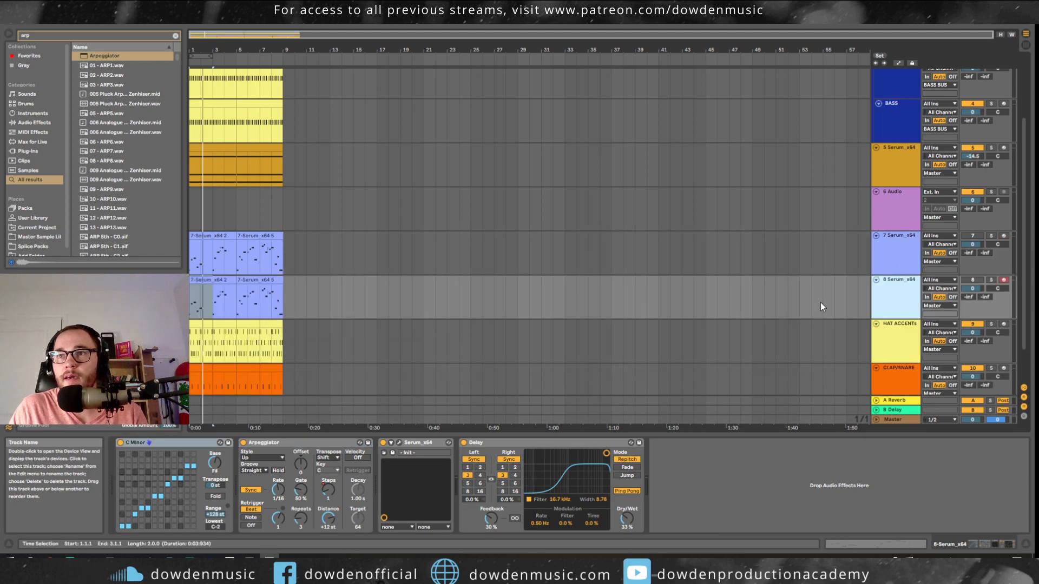
click(265, 280)
key(Delete)
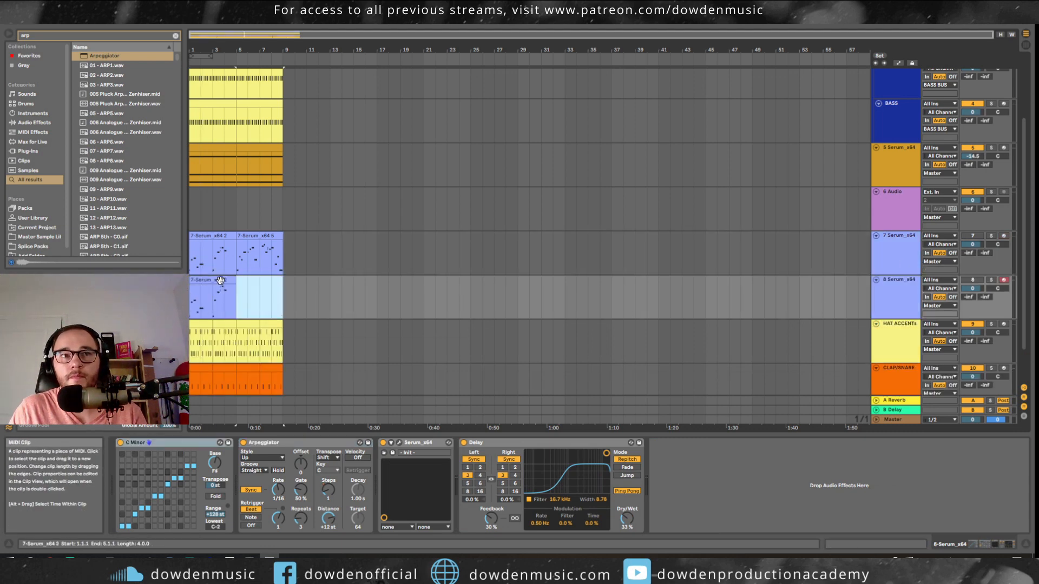
click(221, 280)
key(Delete)
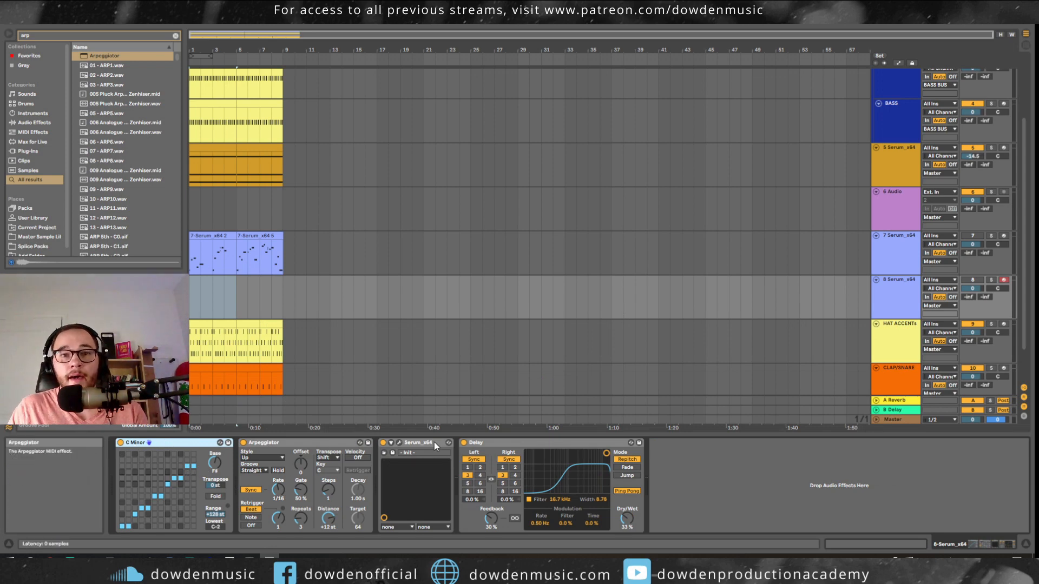
- Open Serum on the duplicated 8 Serum_x64 track and solo that track during playback
click(400, 442)
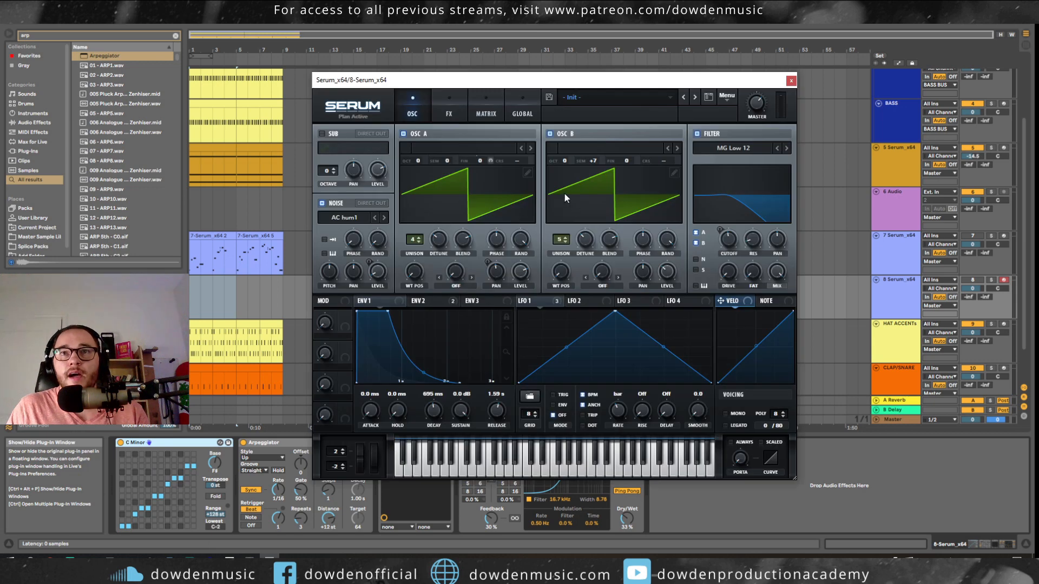
drag(565, 82, 568, 77)
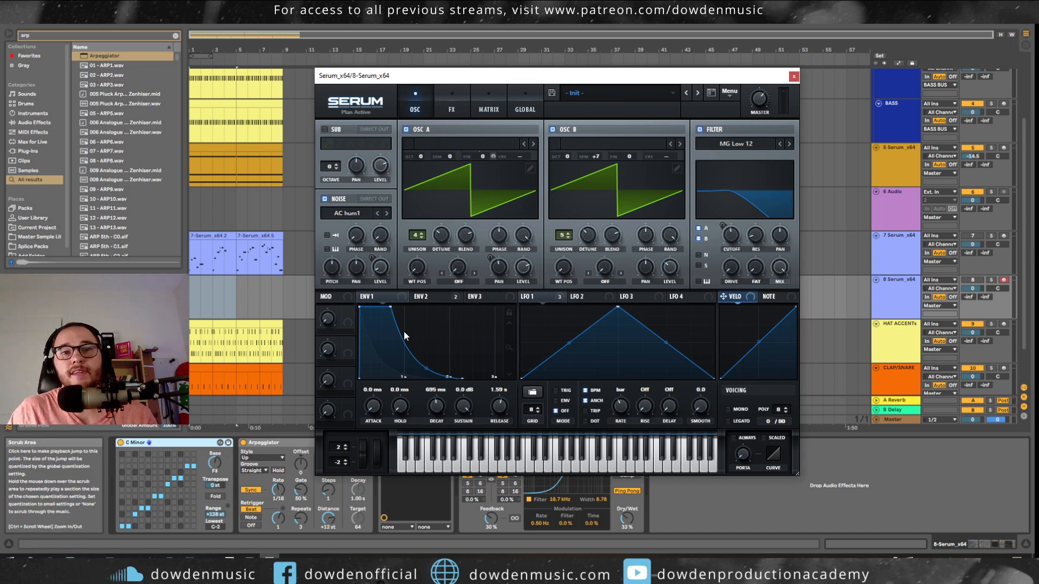
key(space)
key(space)
click(991, 281)
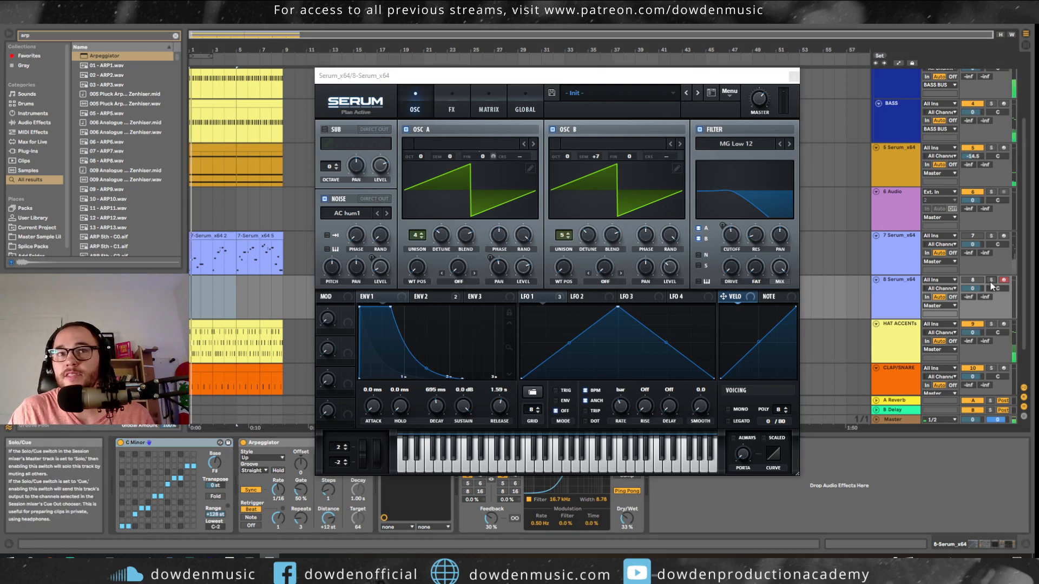
- Insert an empty eight-bar MIDI clip from bar 1 to bar 9 on the 8 Serum_x64 track
drag(281, 291, 189, 291)
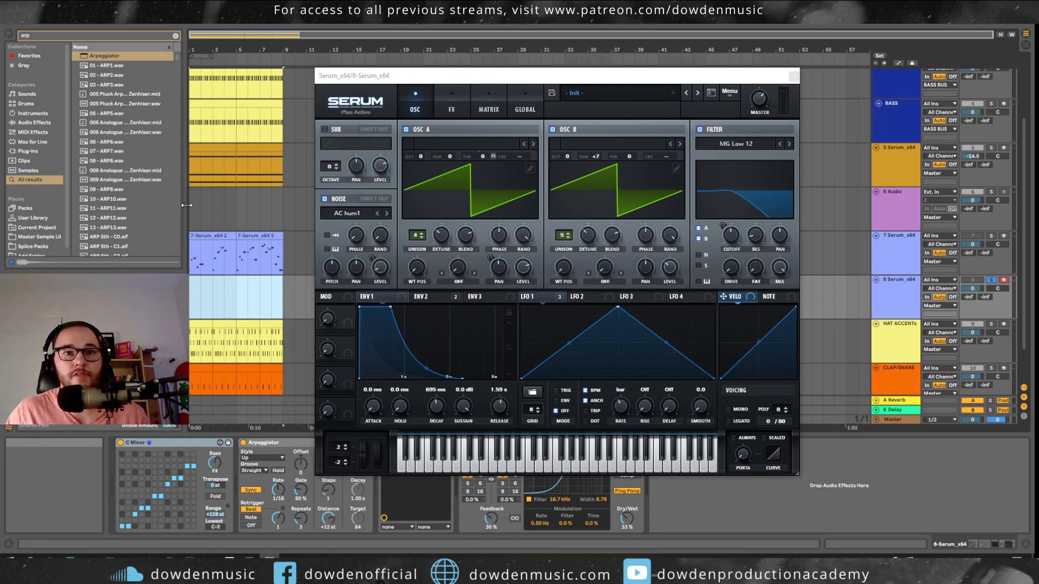
click(794, 76)
key(ctrl+shift+m)
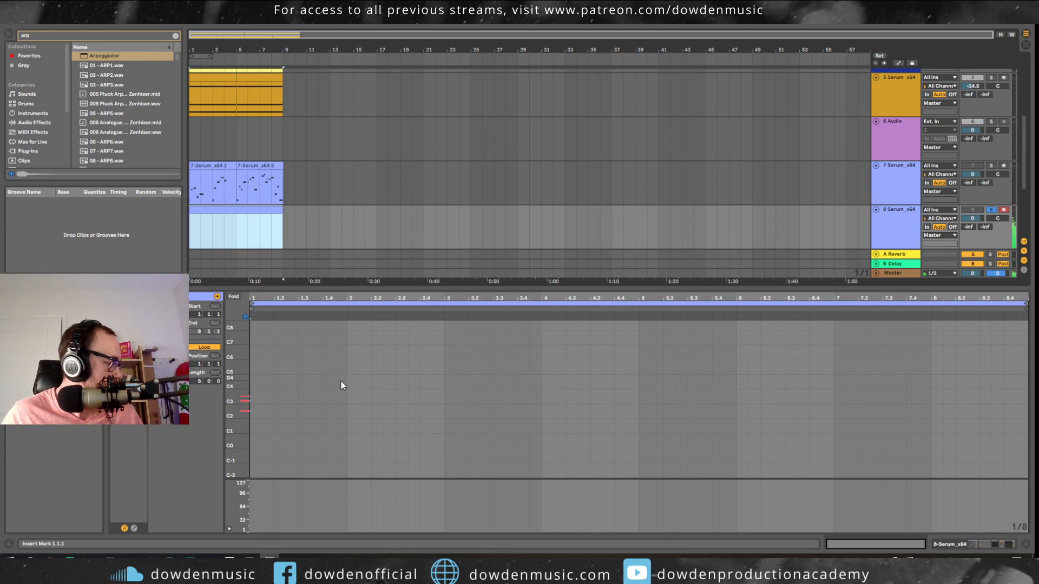
- Add F#2, C#3 and F#3 notes at the start of the new clip and extend all three to bar 9
drag(234, 416, 236, 406)
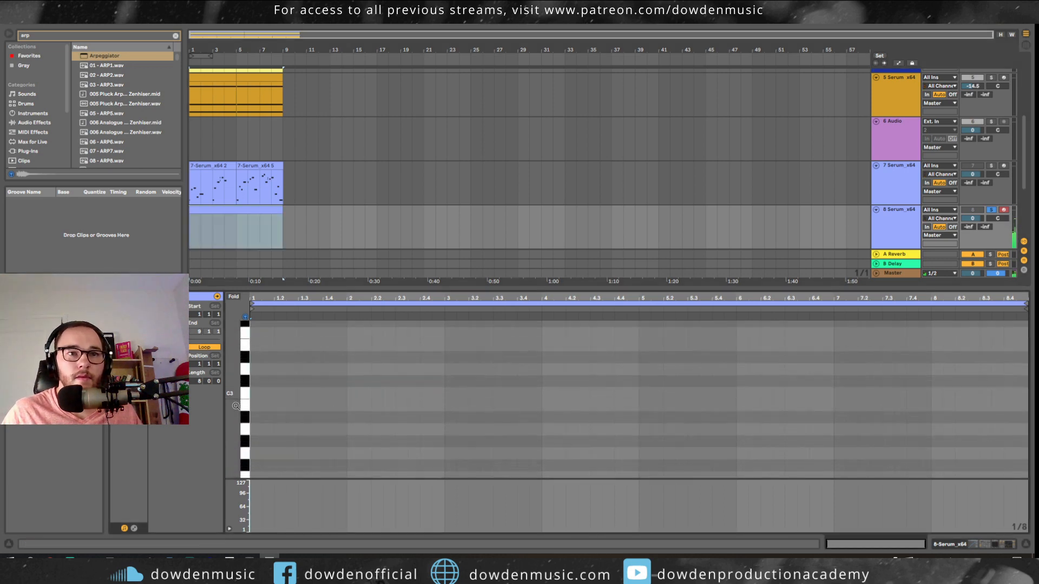
double_click(256, 466)
click(254, 381)
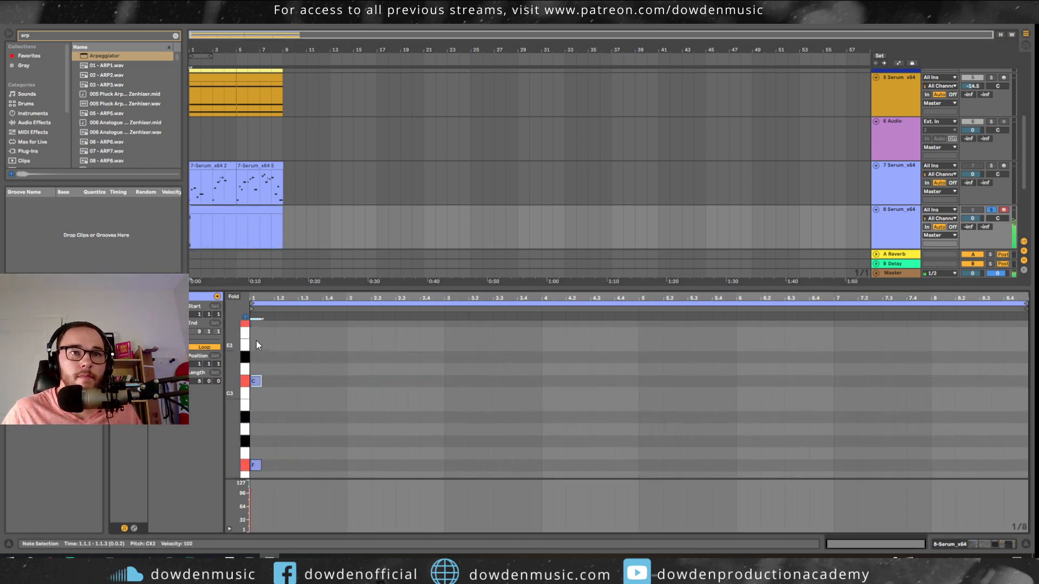
double_click(255, 325)
drag(285, 463, 243, 333)
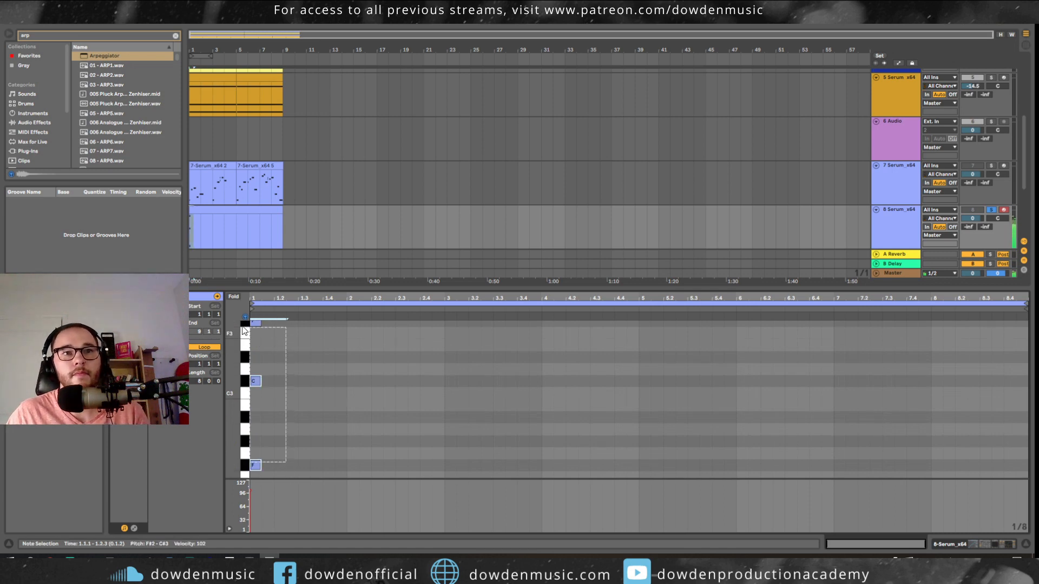
key(ctrl+l)
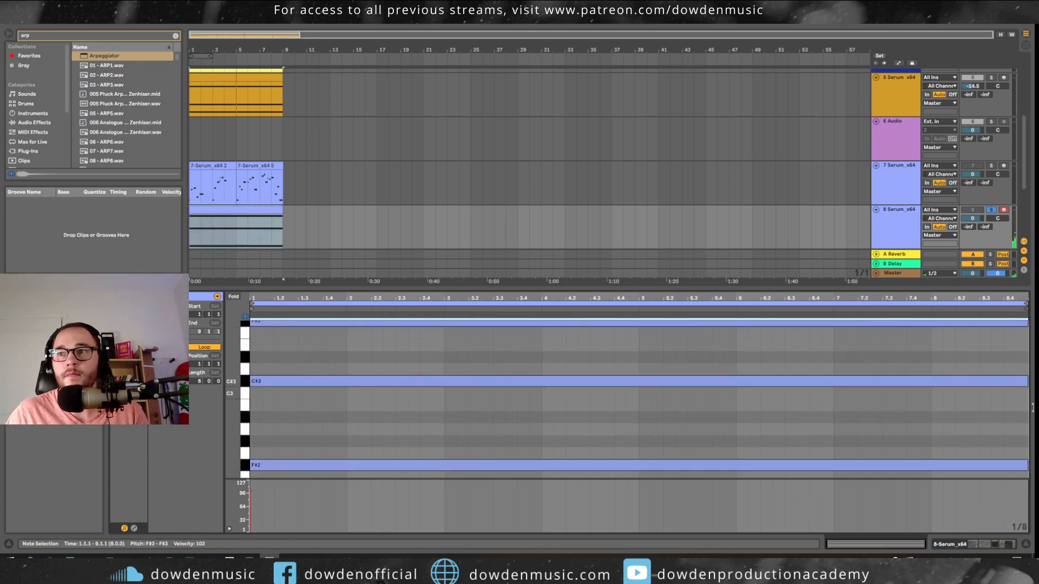
- In the 8 Serum_x64 track's Serum, set Env 1 to 87 ms attack, 307 ms decay and -5.3 dB sustain
double_click(898, 216)
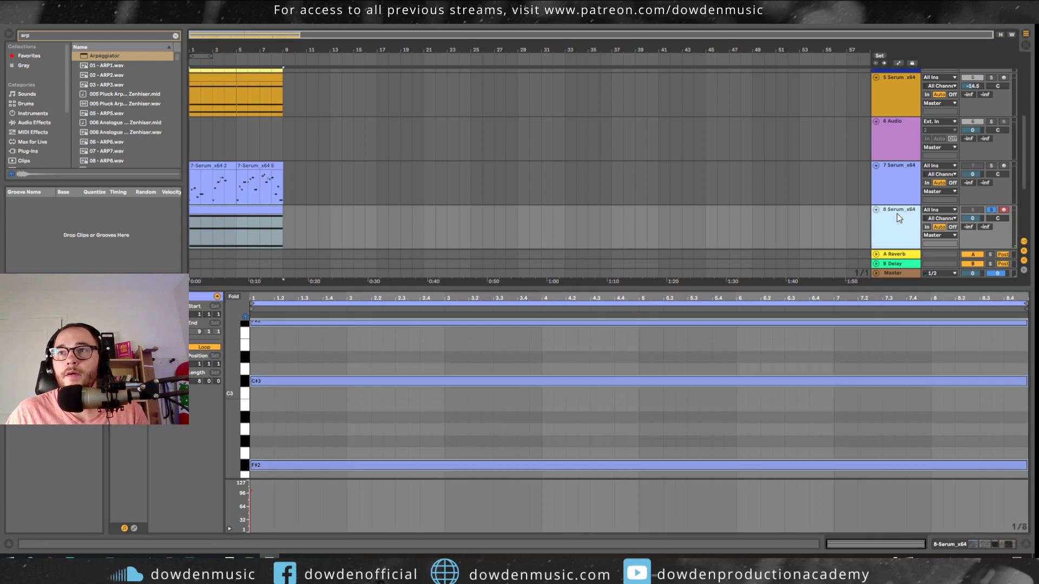
click(399, 444)
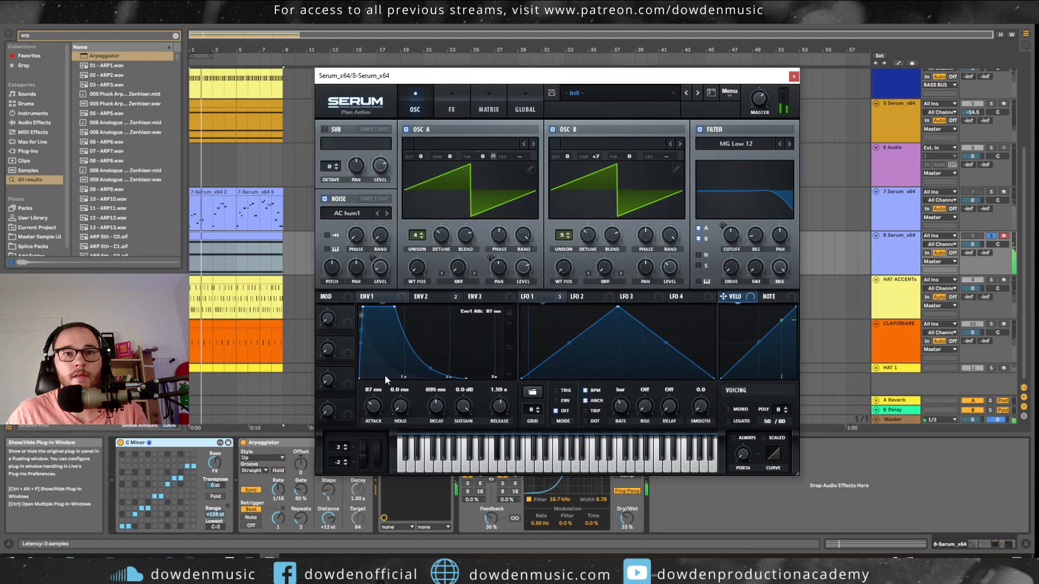
drag(373, 409, 373, 409)
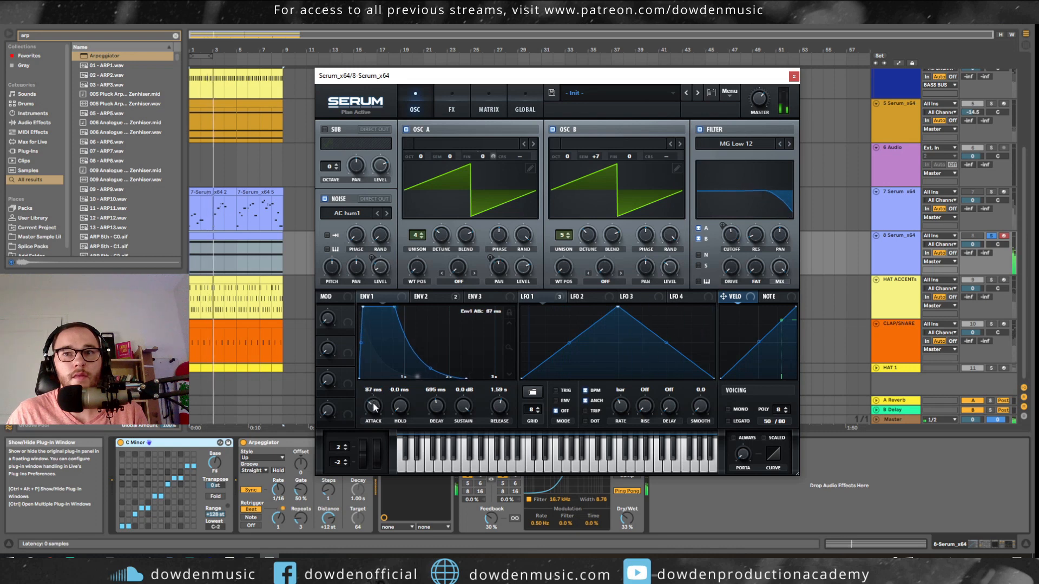
drag(464, 407, 441, 411)
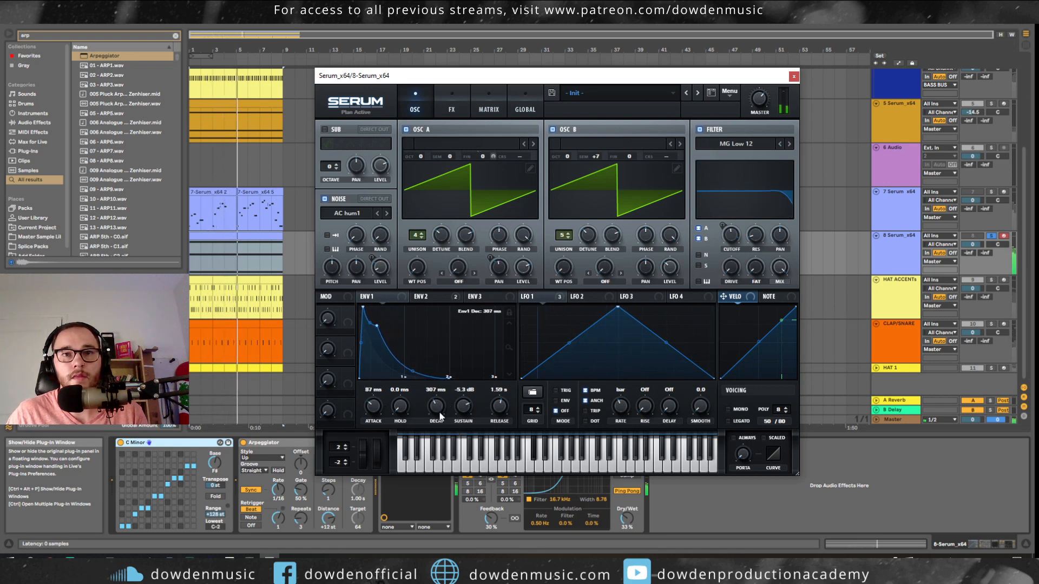
- Set Serum's Env 2 attack to 108 ms and release to 837 ms, and turn off the noise oscillator
click(427, 296)
drag(497, 410, 497, 406)
drag(370, 407, 381, 390)
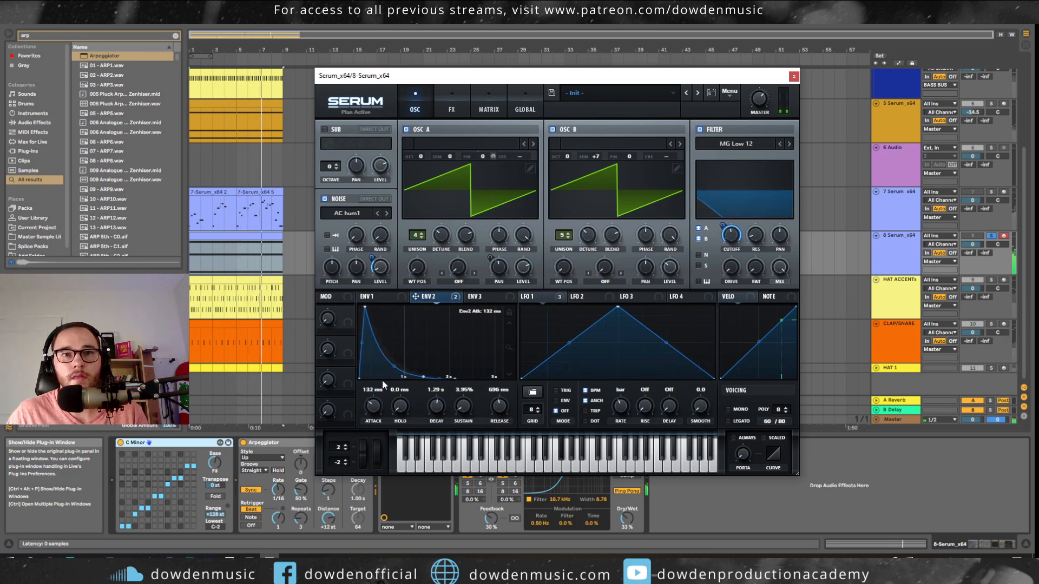
drag(382, 386, 377, 373)
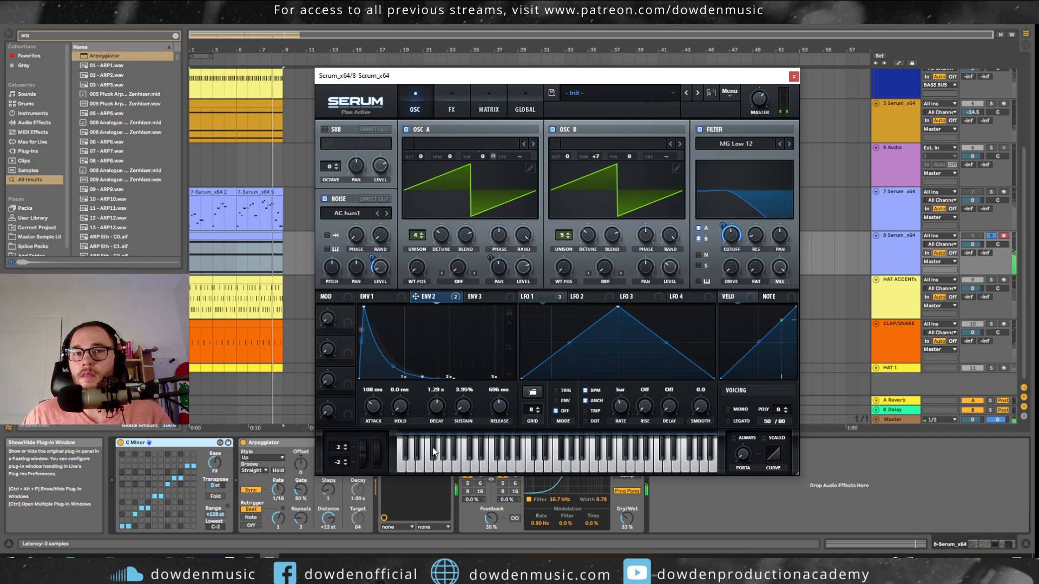
click(325, 200)
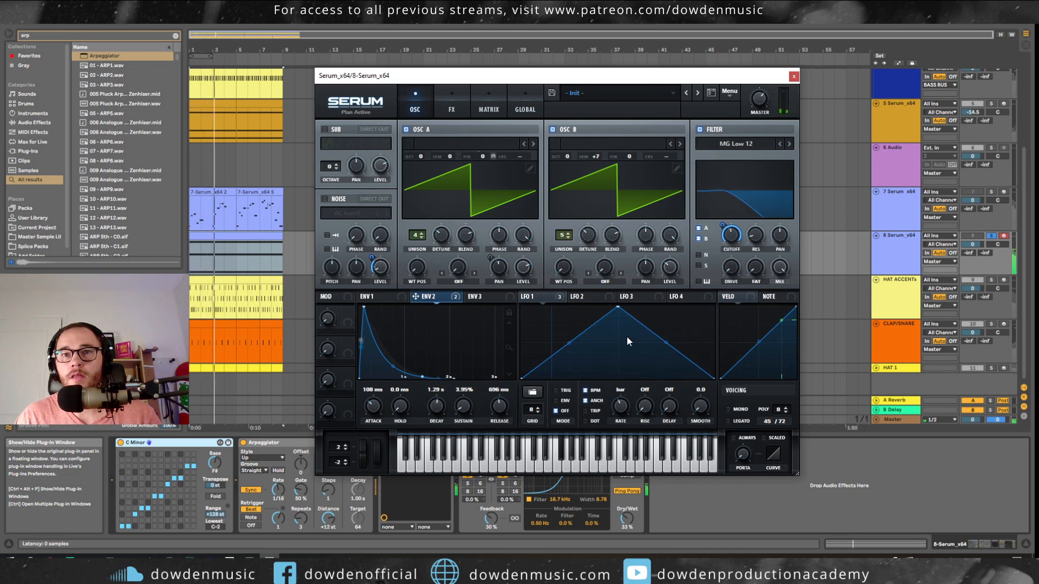
drag(500, 421, 502, 414)
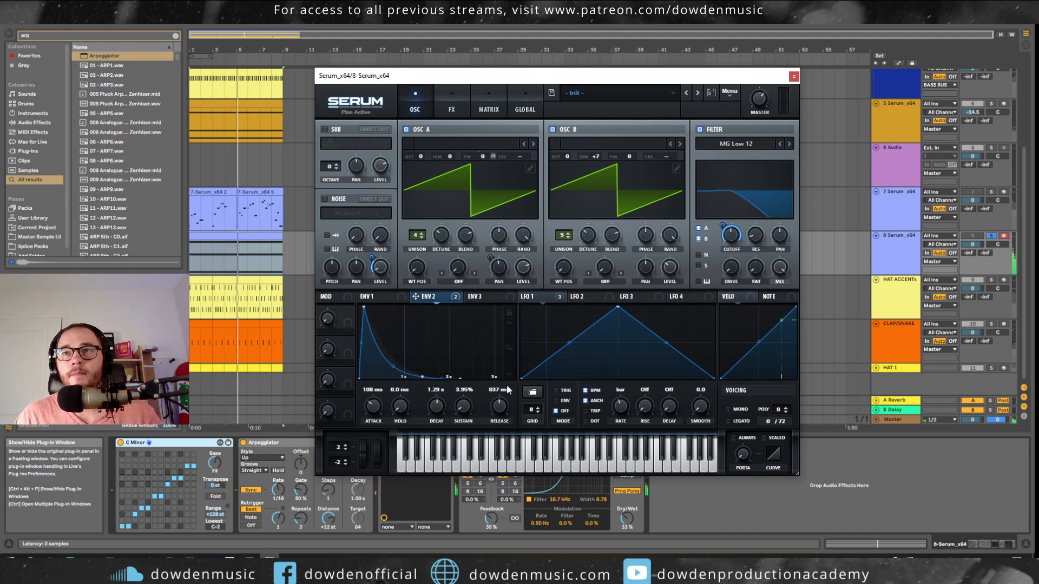
- Restart playback, then unsolo and activate the 8 Serum_x64 track to hear it with the drums and bass
key(space)
key(space)
click(993, 237)
click(993, 236)
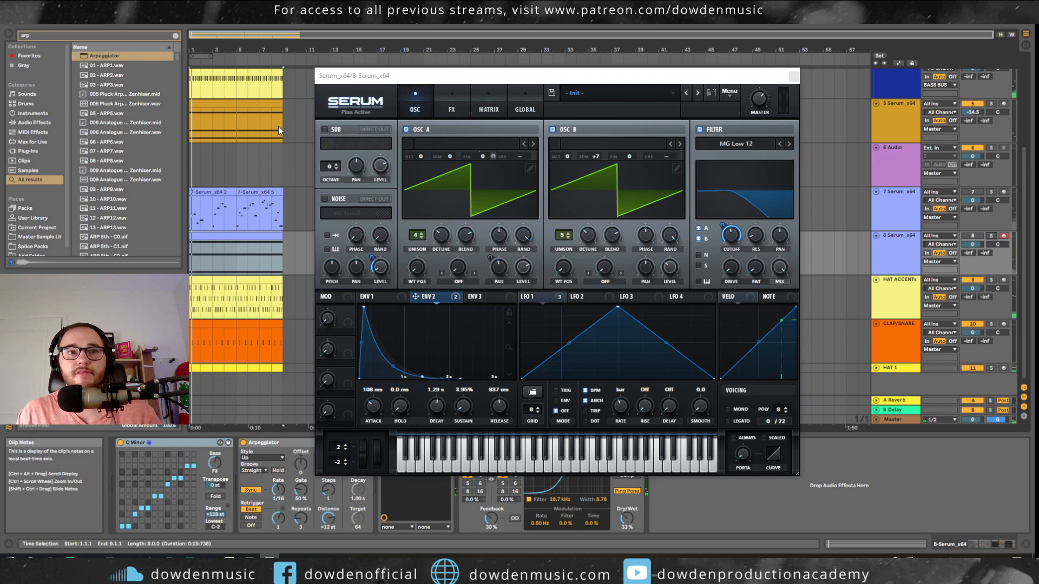
click(973, 237)
click(973, 192)
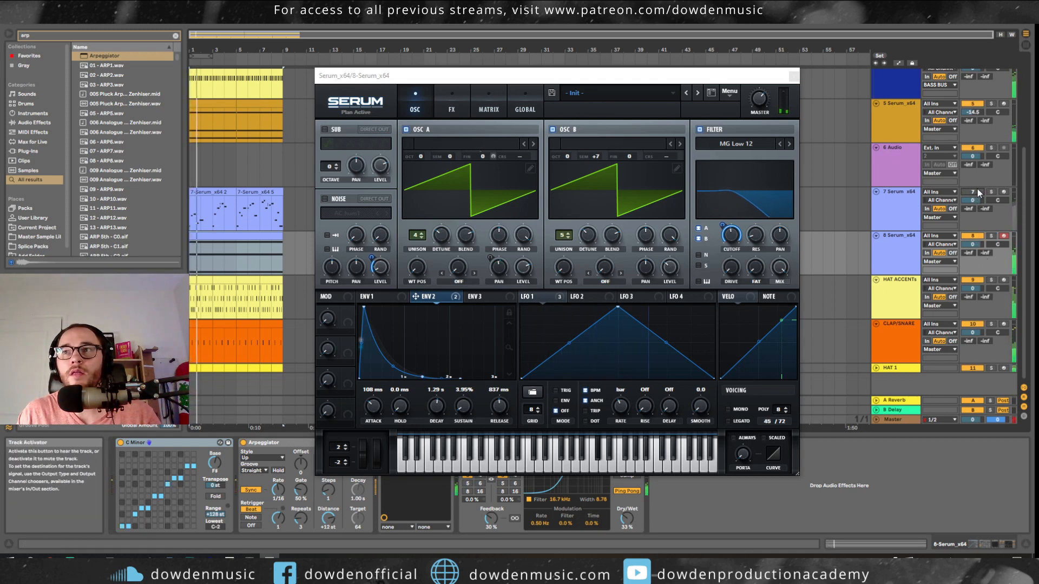
- In the 8 Serum_x64 track's Serum, set Env 2's attack to 65 ms and its modulation of the filter cutoff to 46
click(404, 296)
click(420, 297)
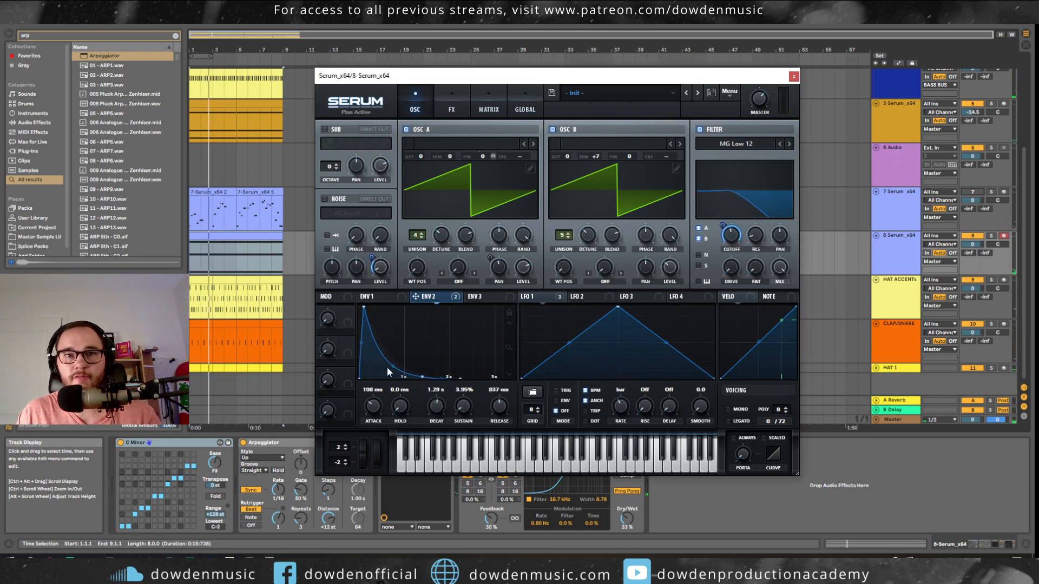
drag(380, 401, 382, 407)
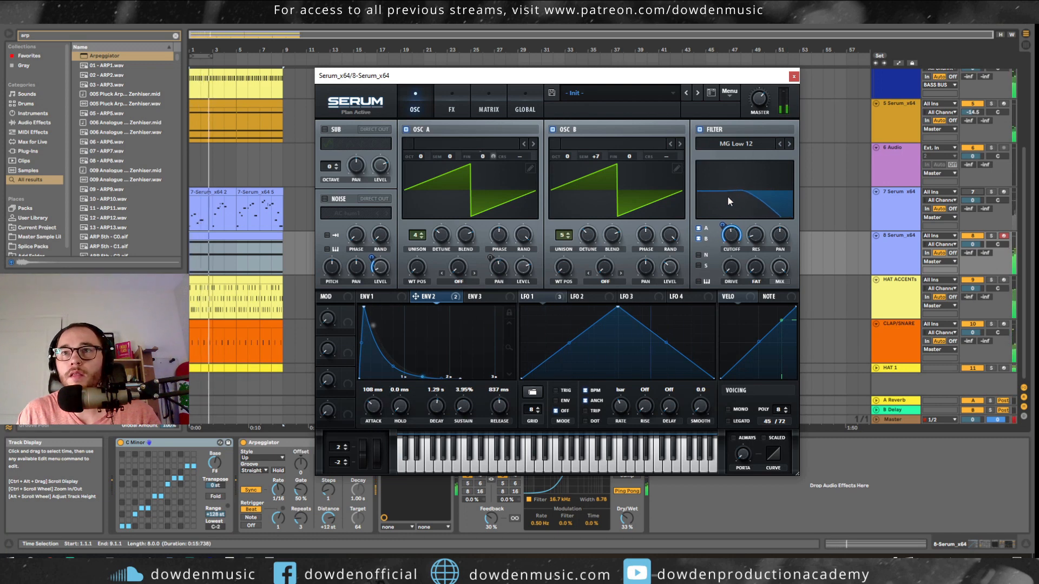
mouse_move(733, 239)
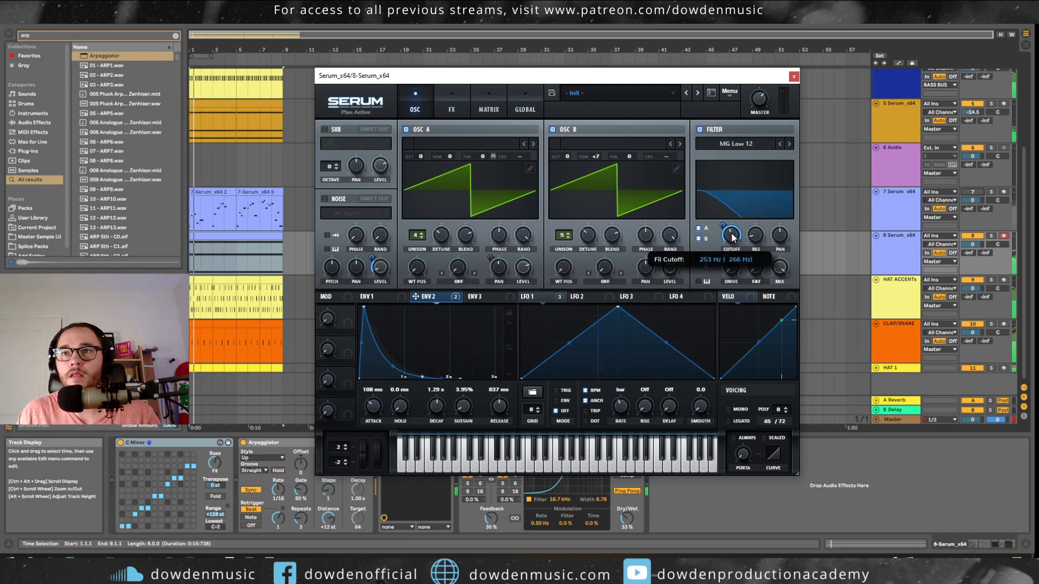
drag(371, 415, 372, 417)
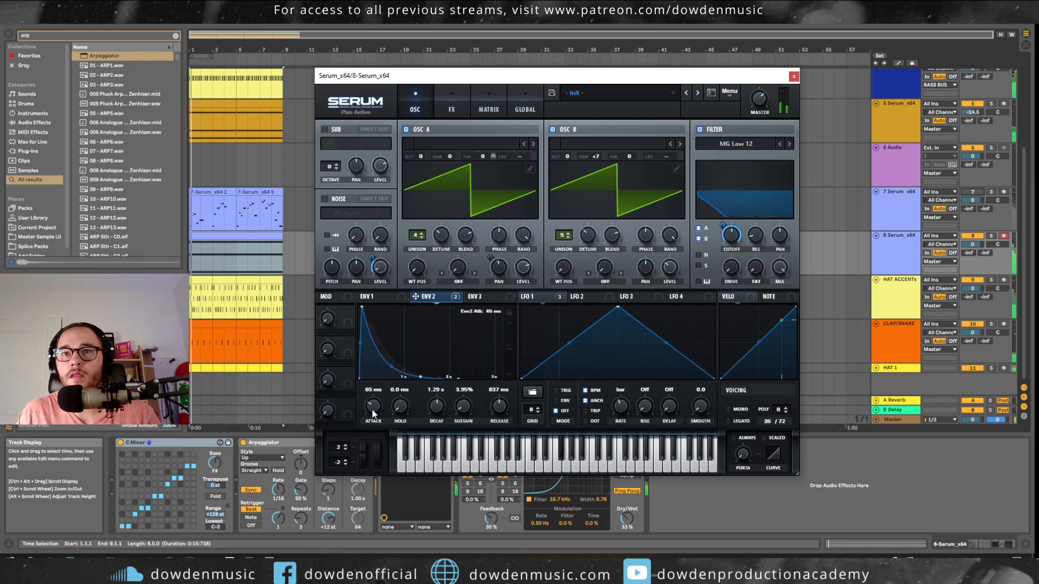
drag(725, 225, 720, 255)
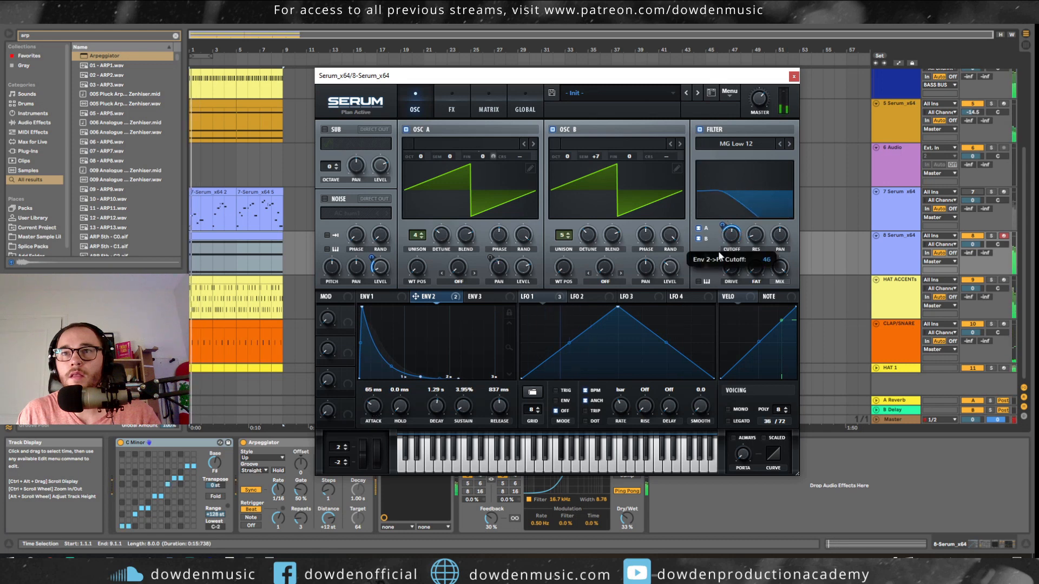
- Toggle the bypass of LFO 1's filter cutoff modulation and solo the 8 Serum_x64 track
right_click(553, 301)
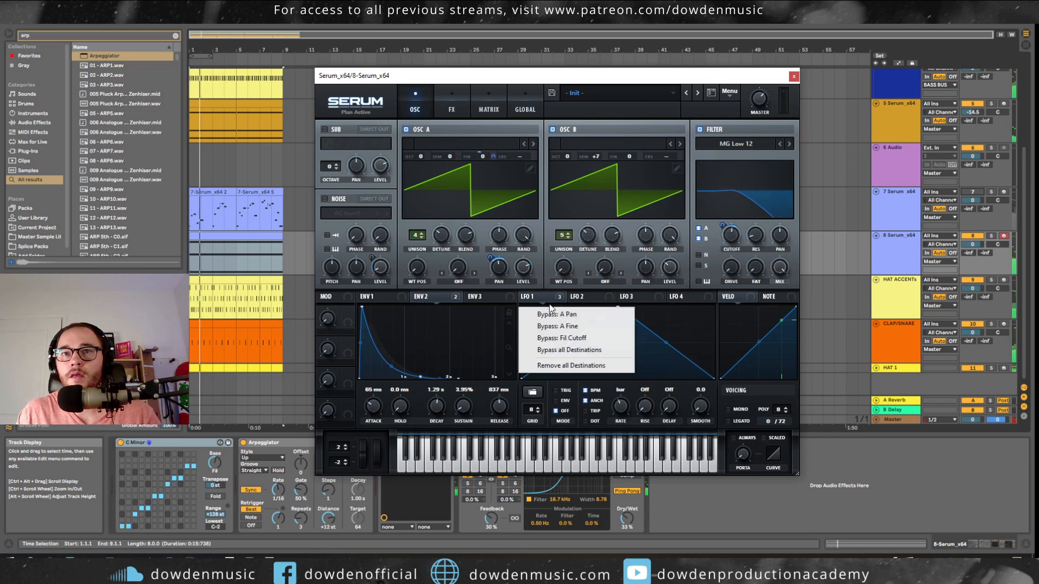
click(561, 339)
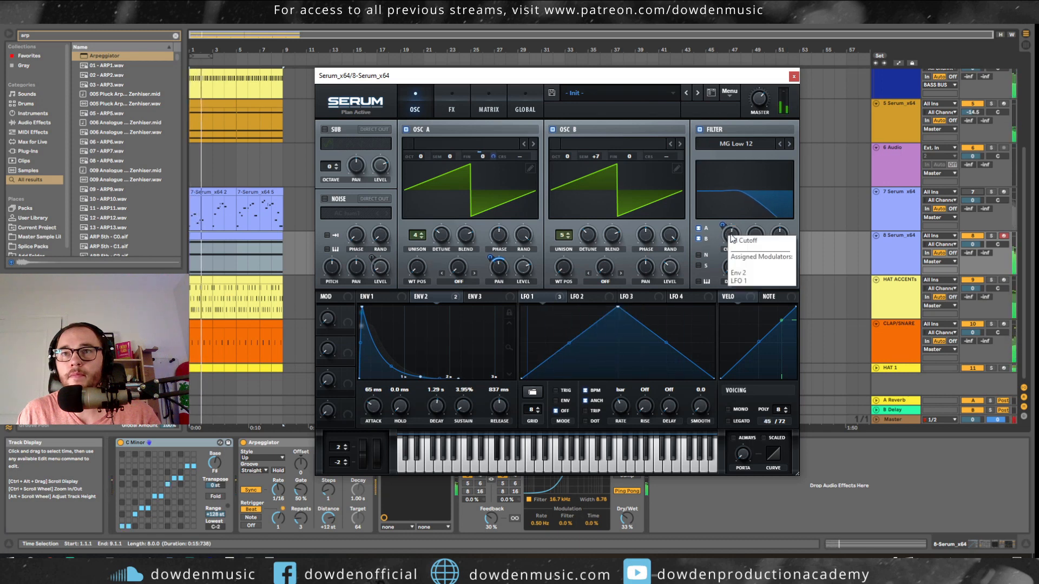
mouse_move(728, 226)
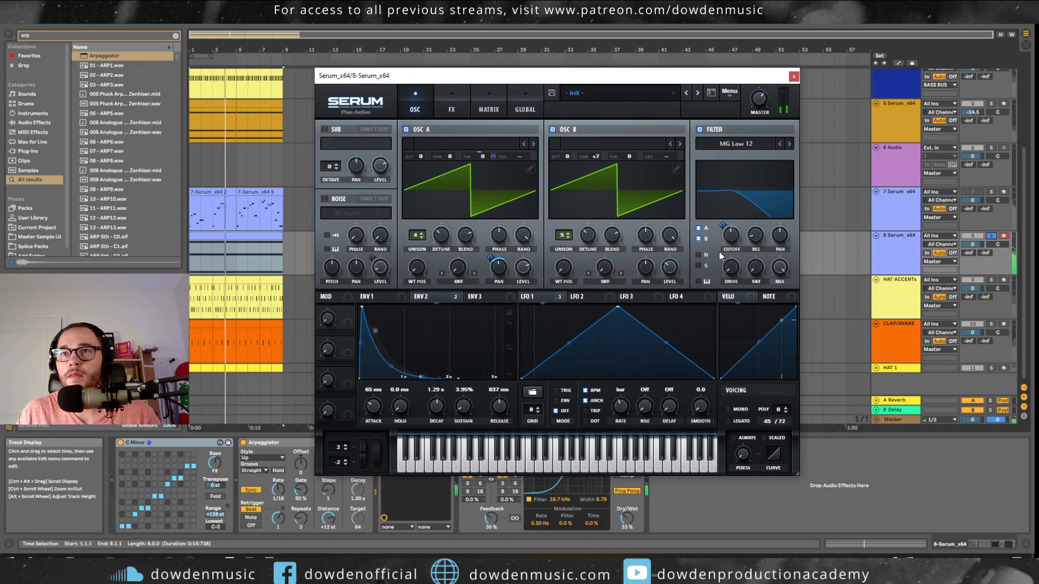
right_click(557, 297)
click(562, 339)
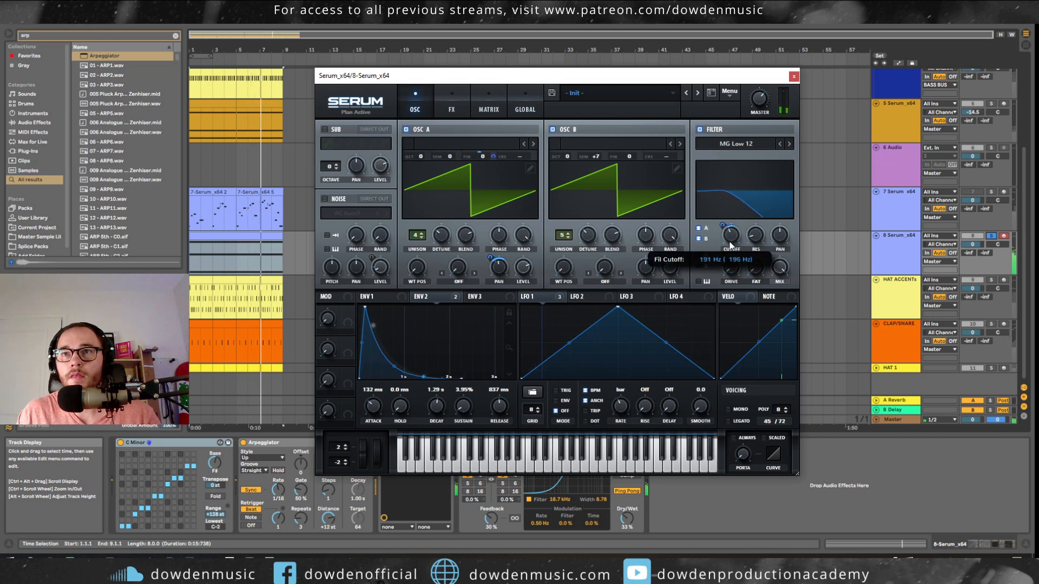
- Try a 60 ms Env 2 attack with the filter cutoff lowered to about 114 Hz
drag(372, 404, 371, 407)
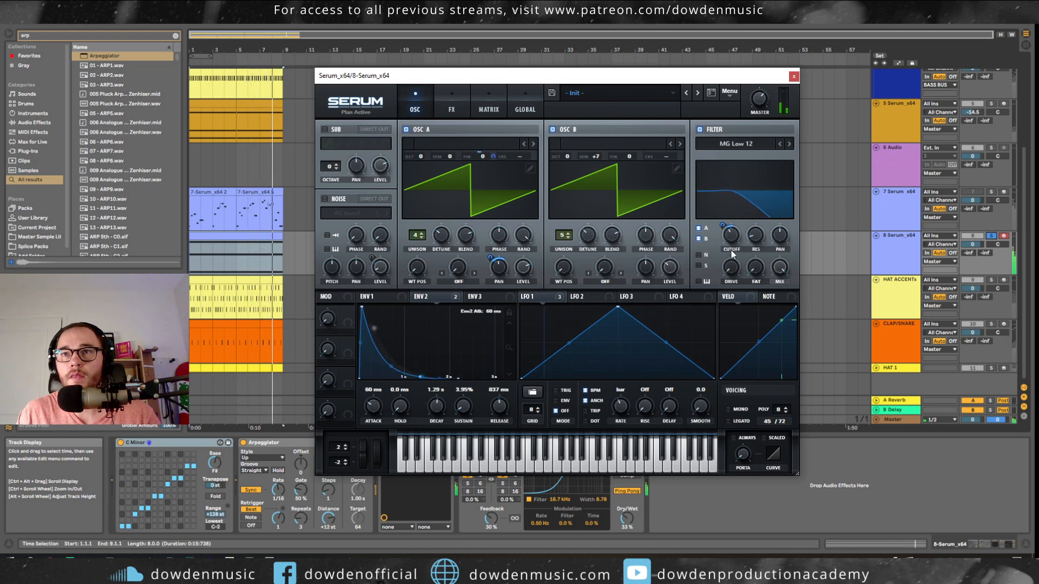
drag(729, 228, 729, 223)
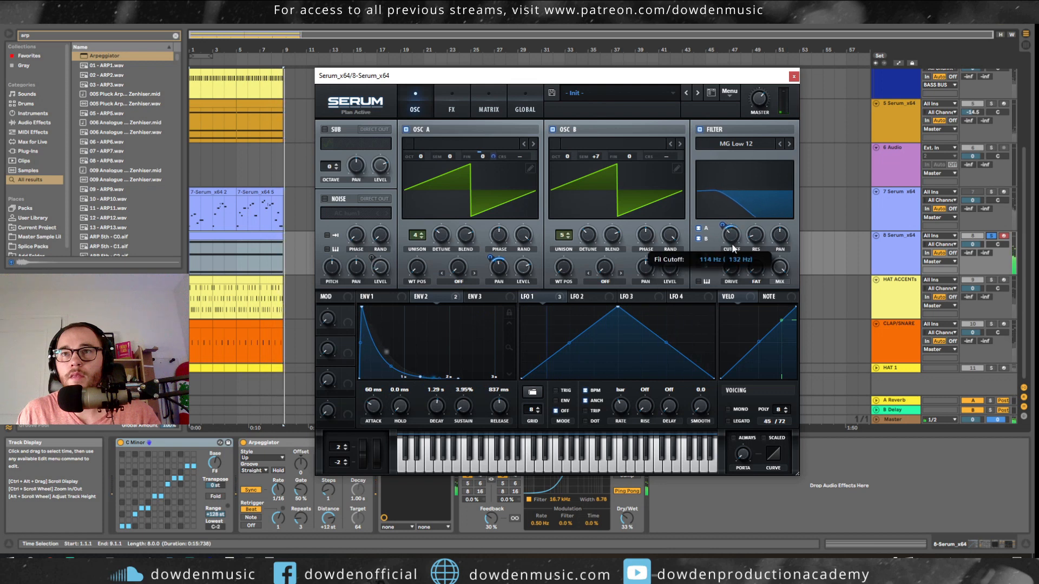
- Step back through the recent Env 2 attack and filter cutoff changes with undo, then restart playback
key(ctrl+z)
key(ctrl+z)
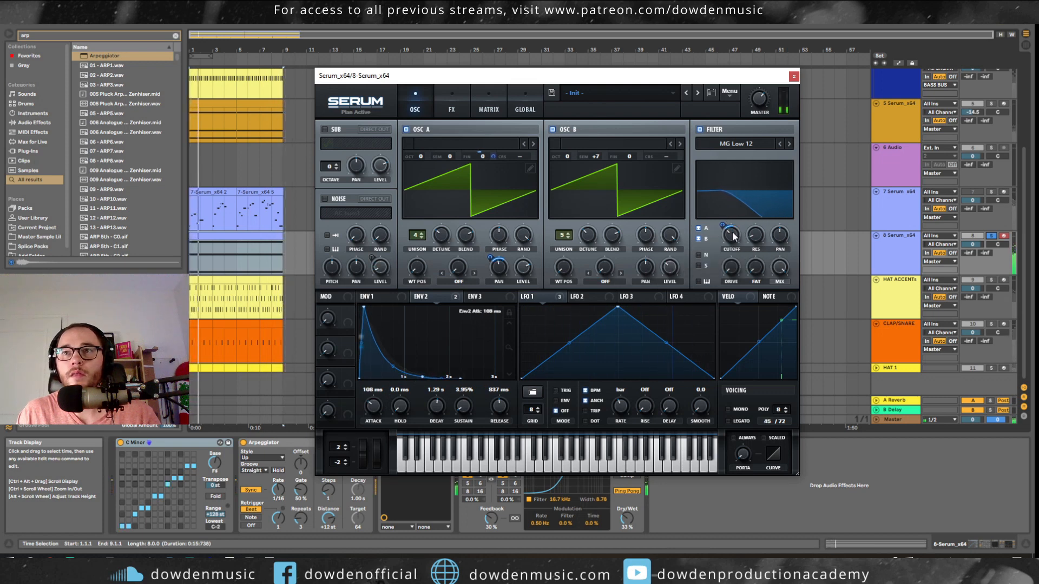
key(ctrl+z)
key(ctrl+z)
key(ctrl+z)
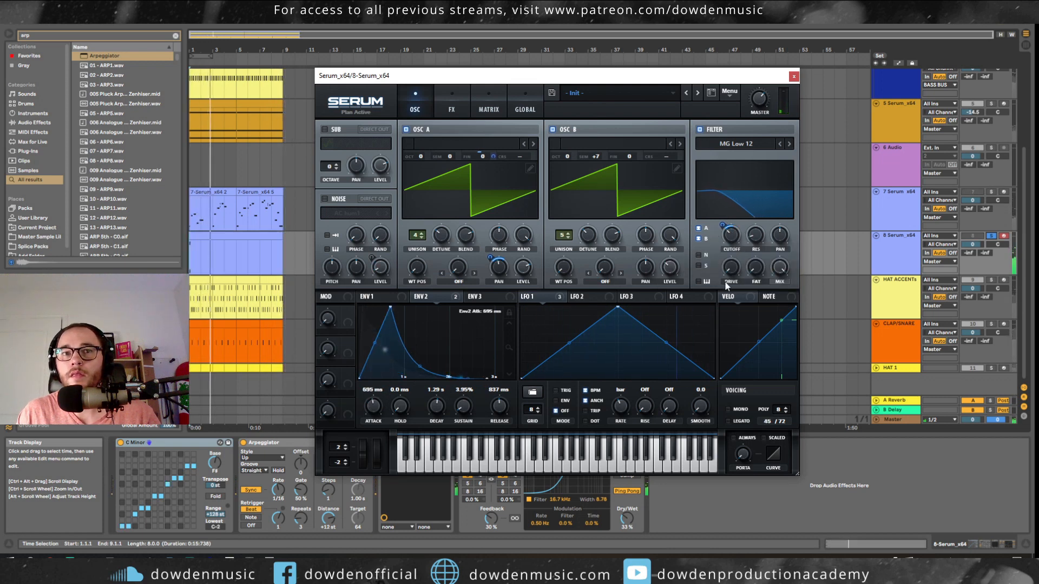
key(ctrl+z)
key(ctrl+z)
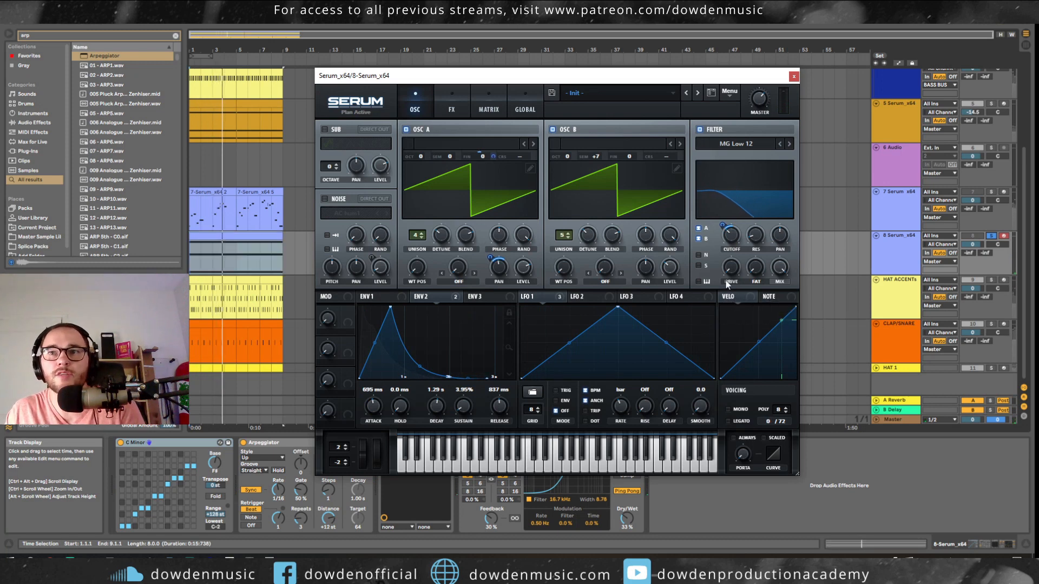
key(ctrl+z)
key(ctrl+z)
key(ctrl+z)
key(ctrl+z)
key(space)
key(space)
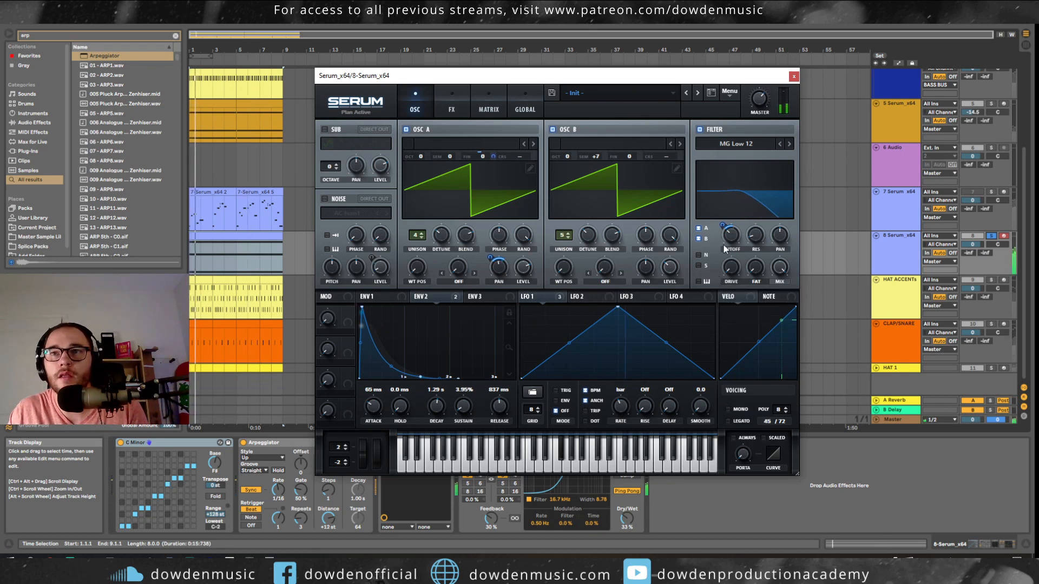
- Undo the remaining Env 2 attack changes and set the filter cutoff to about 161 Hz
key(ctrl+z)
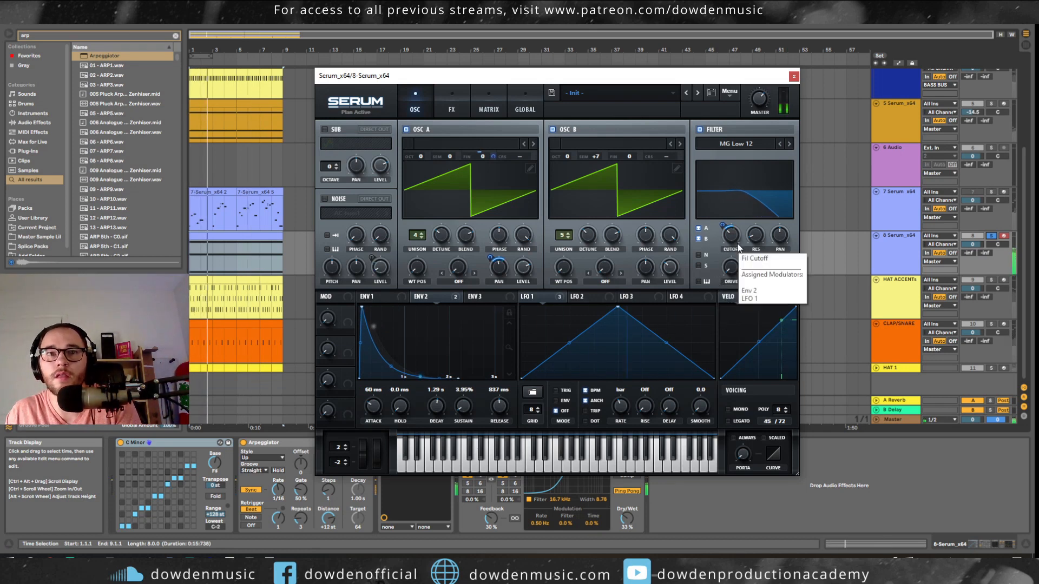
drag(732, 235, 732, 237)
key(ctrl+z)
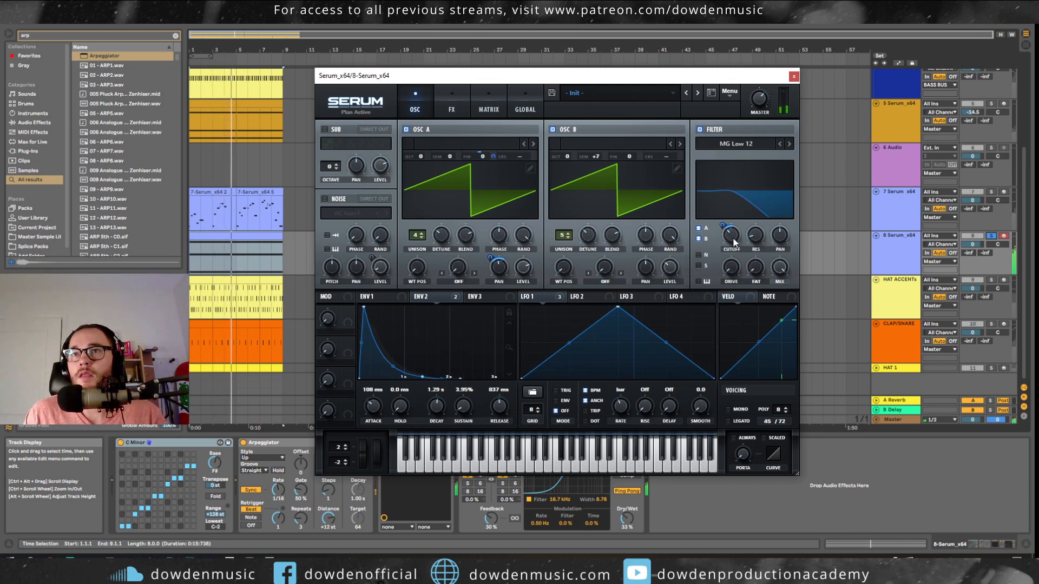
key(ctrl+z)
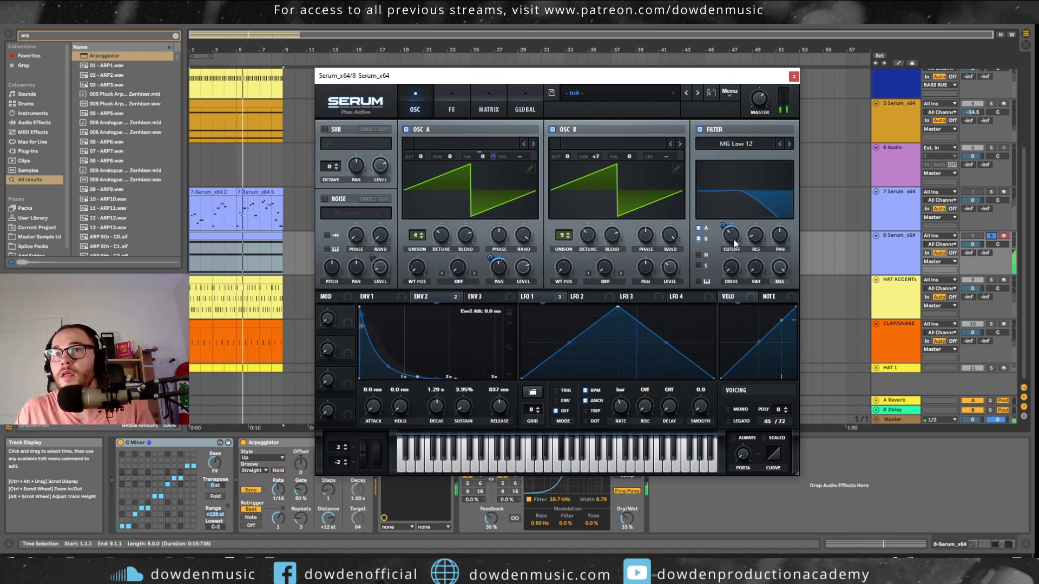
drag(734, 237, 735, 236)
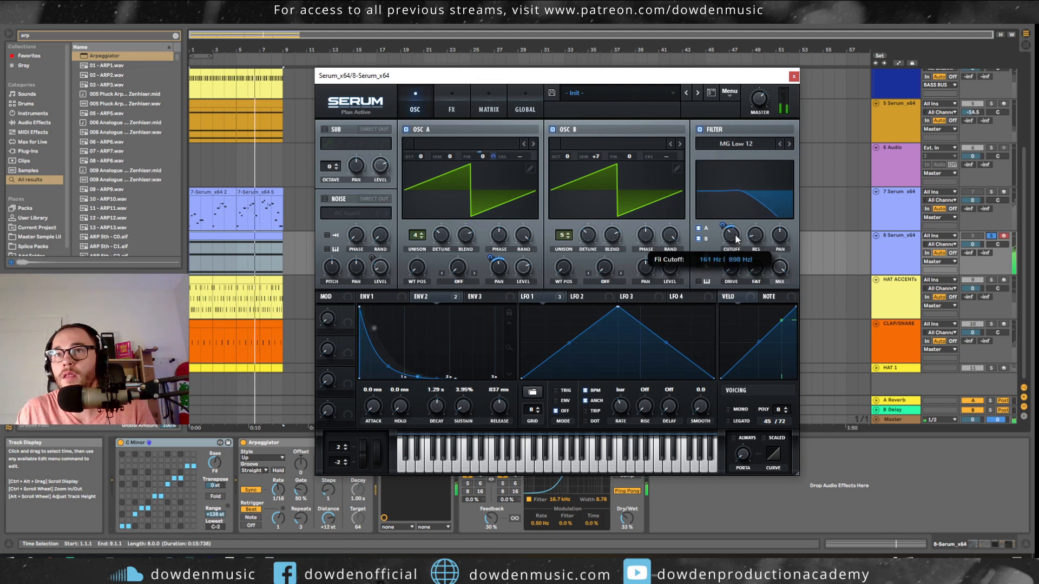
- Set Env 2's release to about 343 ms and Env 1's release to 800 ms, then unsolo the 8 Serum_x64 track
drag(499, 406, 495, 416)
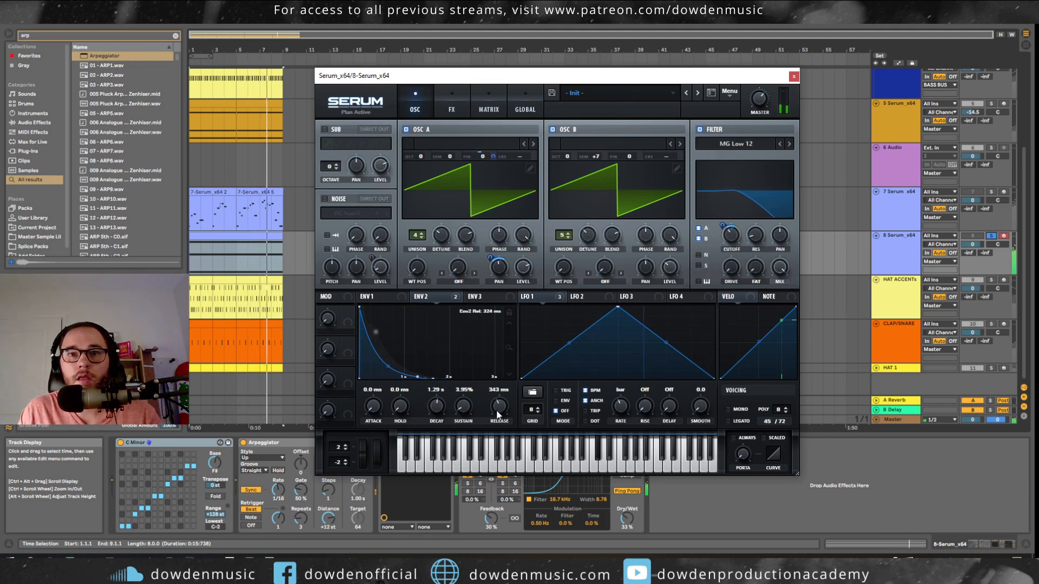
click(375, 297)
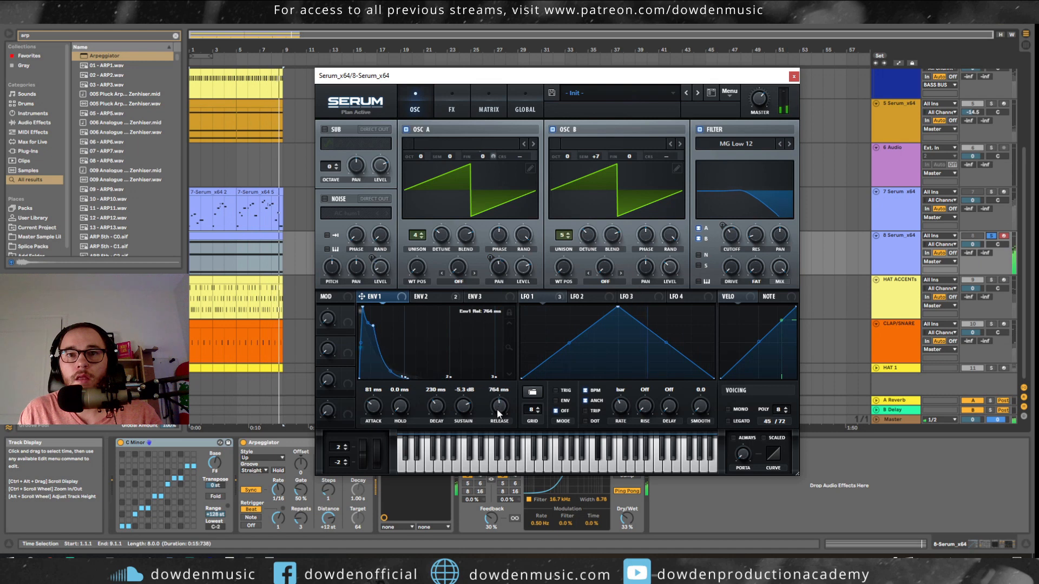
drag(497, 405, 495, 403)
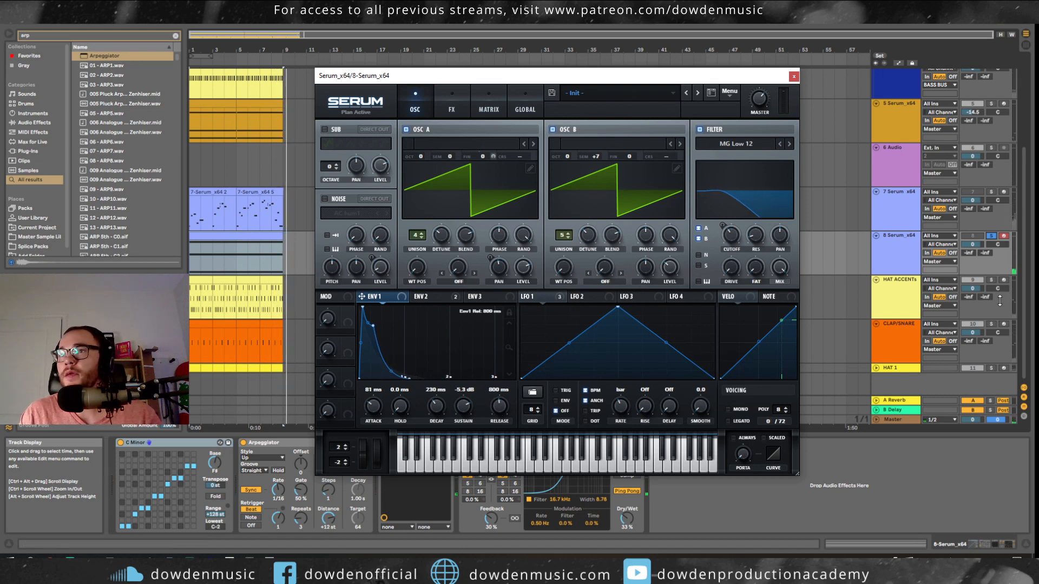
click(971, 238)
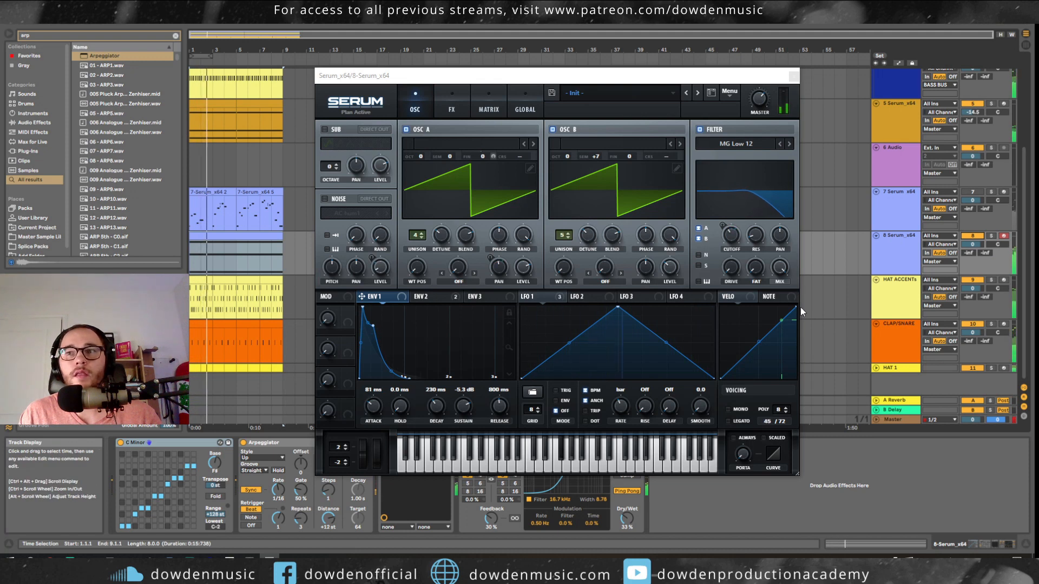
click(730, 266)
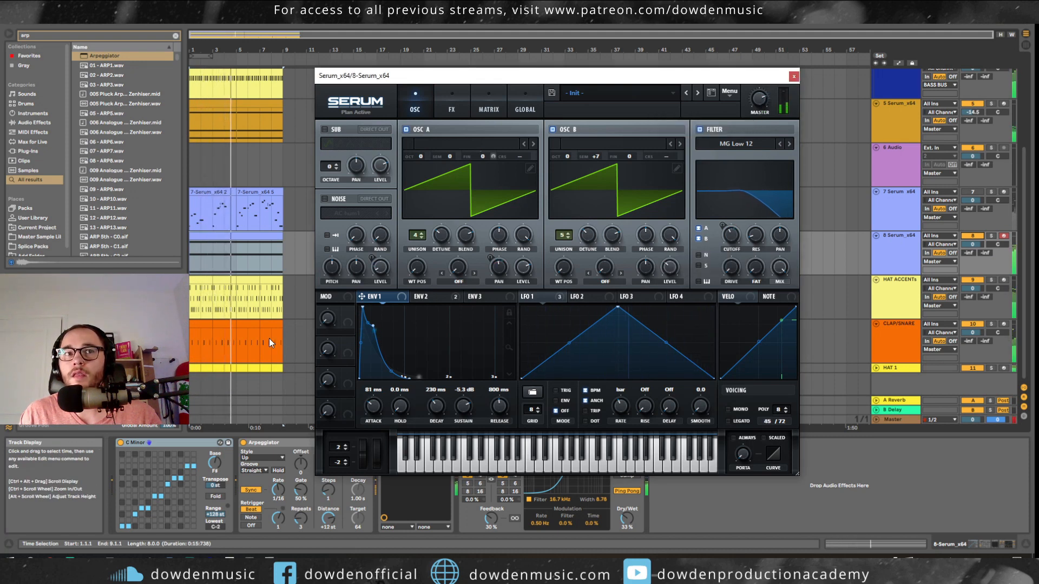
- Open the 8 Serum_x64 track's MIDI clip for note editing and close the Serum window
double_click(237, 249)
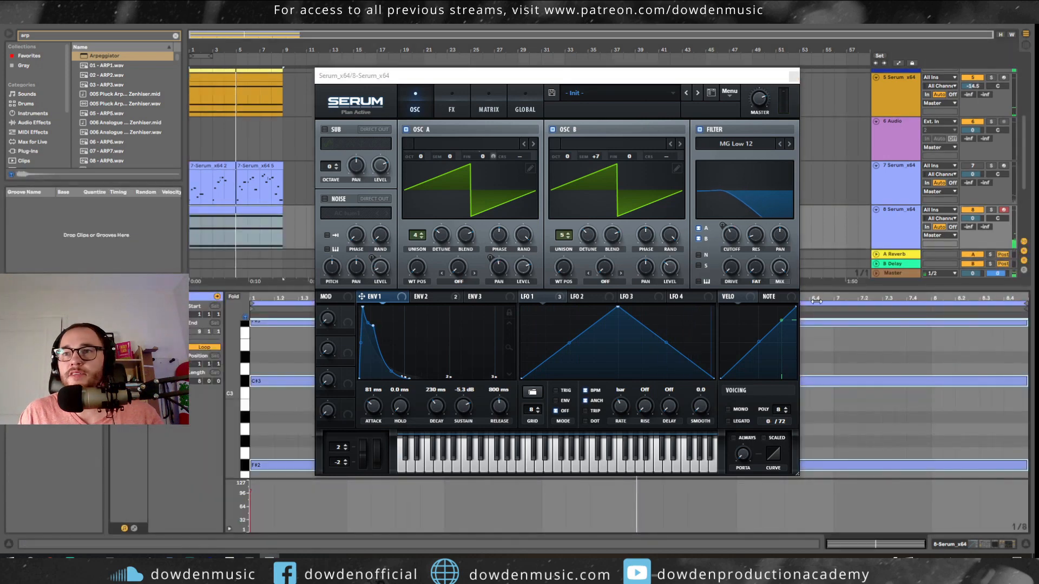
click(793, 76)
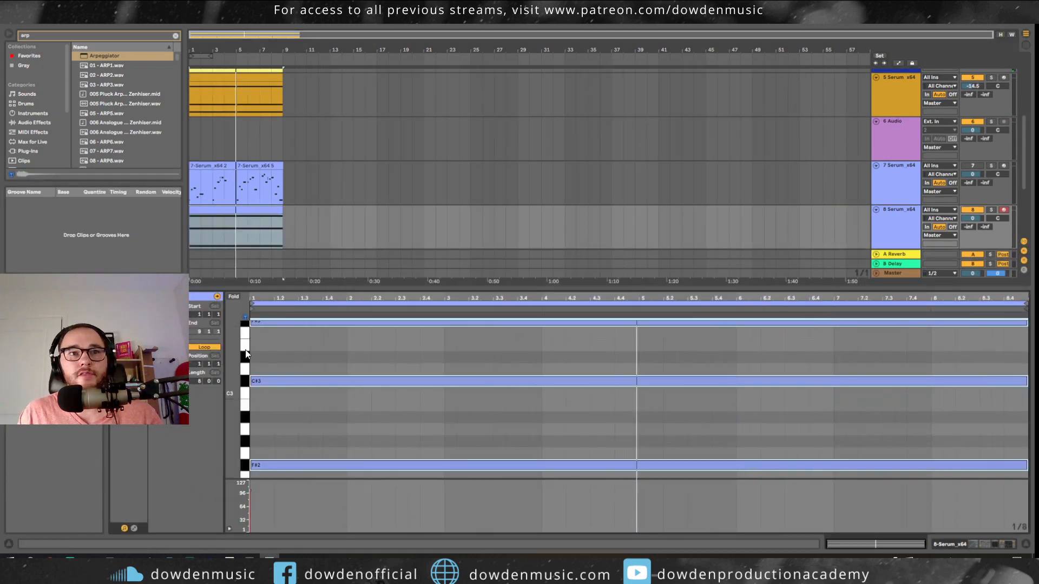
scroll(268, 368, up, 3)
- Try transposing all the notes in the clip up one semitone
key(ctrl+a)
key(Up)
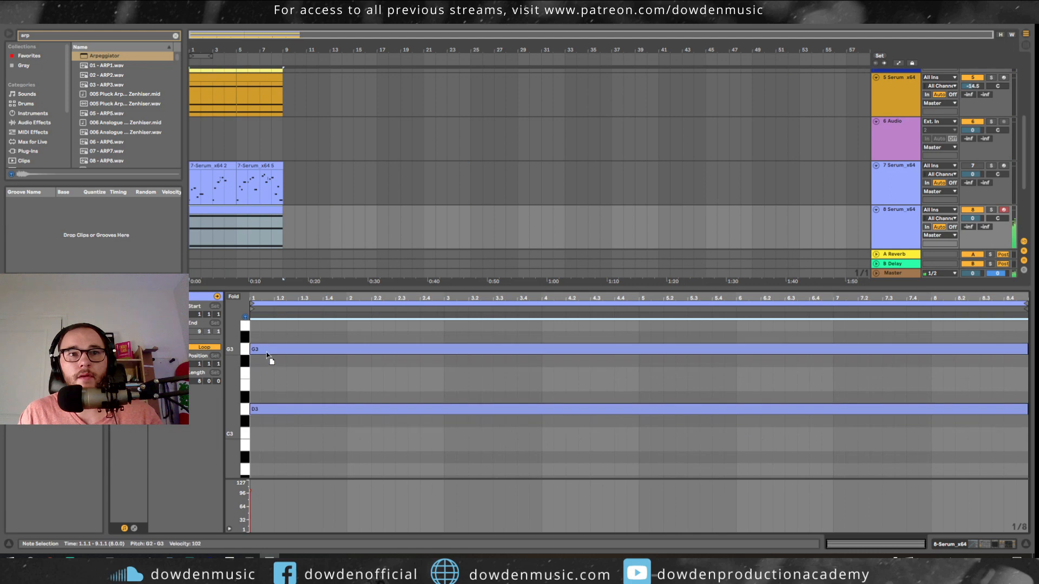
key(Down)
click(286, 385)
- Raise the F#2 note to G2 and the F#3 note to G3, then play the loop
scroll(265, 395, down, 2)
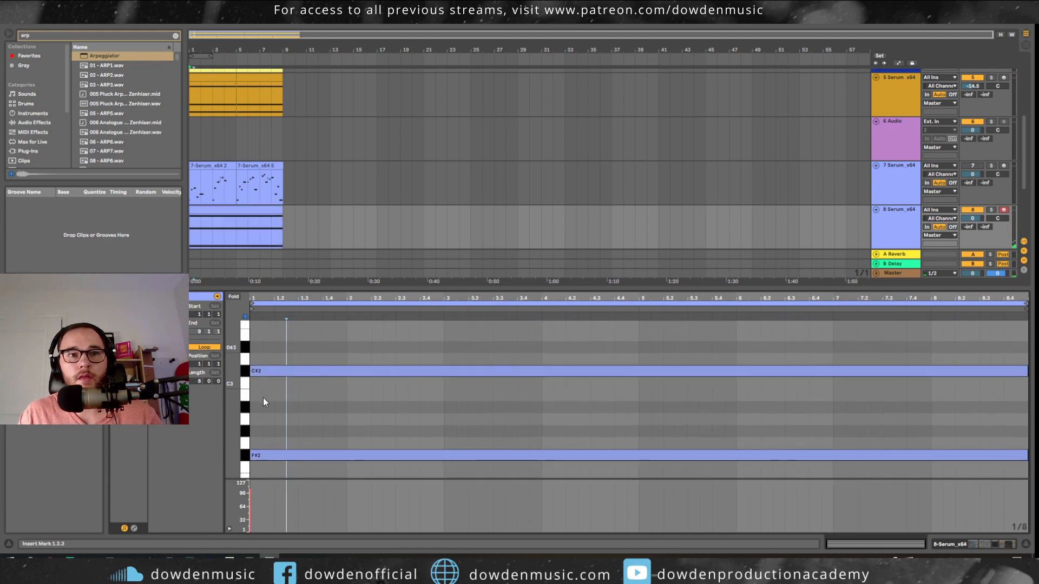
drag(265, 457, 257, 445)
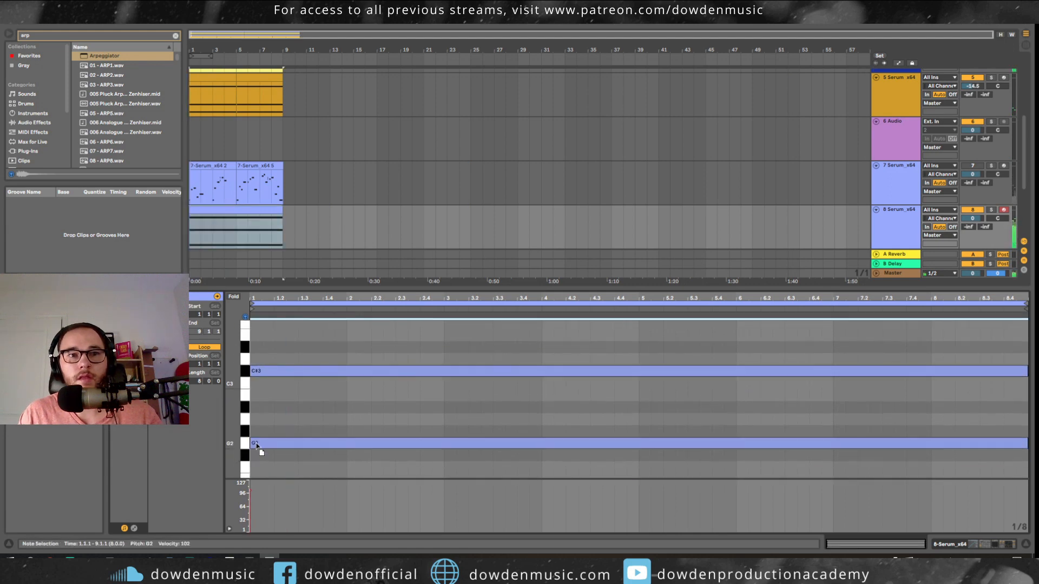
scroll(271, 433, up, 2)
click(271, 323)
key(Left)
key(space)
scroll(281, 404, up, 4)
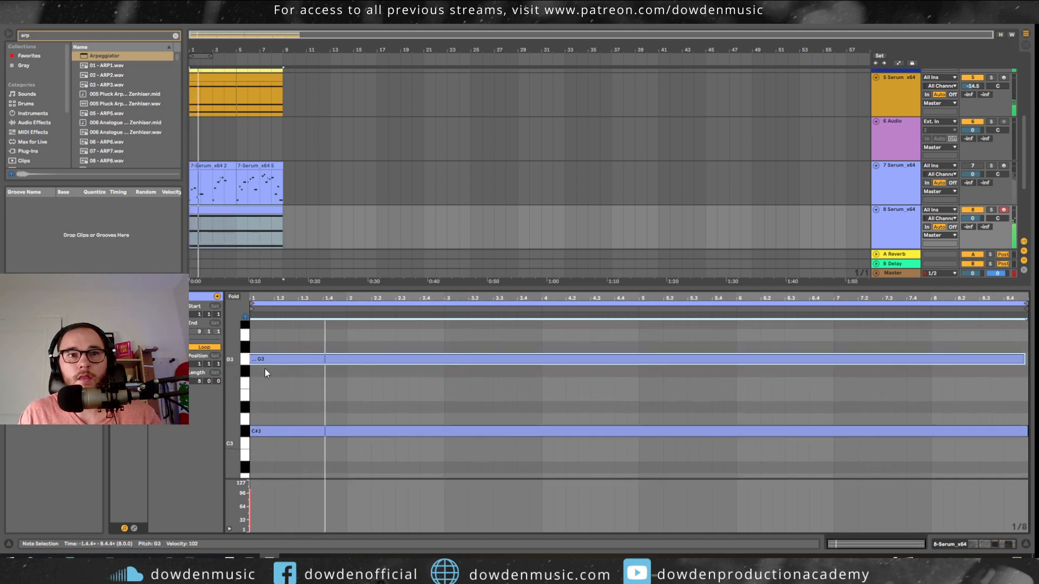
- Raise the C#3 note to D3, audition the chord, and move the G3 note back to the clip's start
key(space)
mouse_move(263, 432)
mouse_down()
mouse_move(263, 412)
mouse_move(267, 425)
mouse_up()
key(space)
key(space)
key(space)
drag(258, 360, 266, 356)
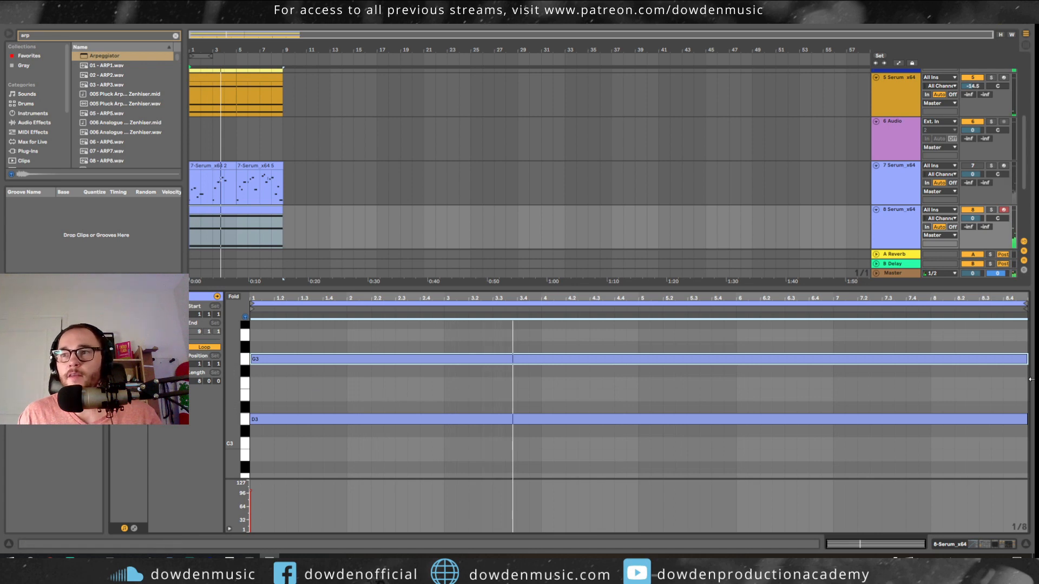
- Shorten the G3 note to end at bar 3, duplicate it across bars 3 and 4, and lower the copy to F#3
scroll(530, 385, up, 5)
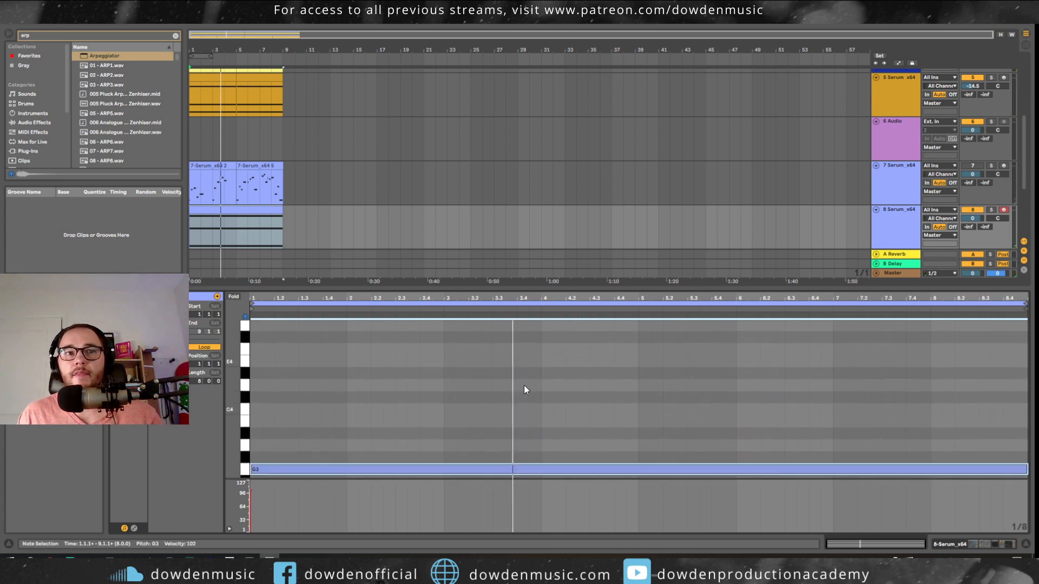
scroll(523, 387, down, 5)
key(space)
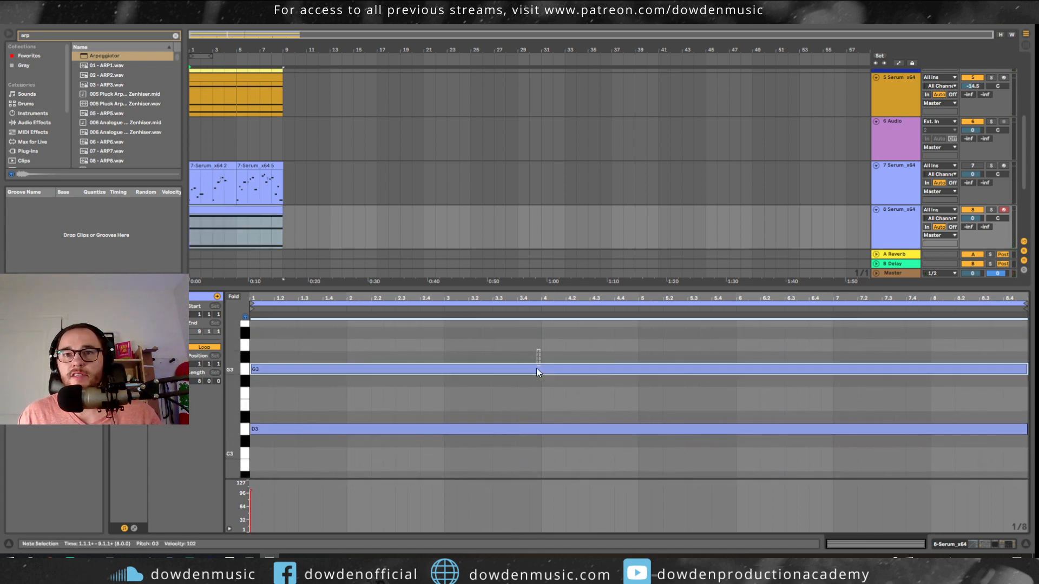
drag(1027, 370, 436, 409)
scroll(450, 373, up, 5)
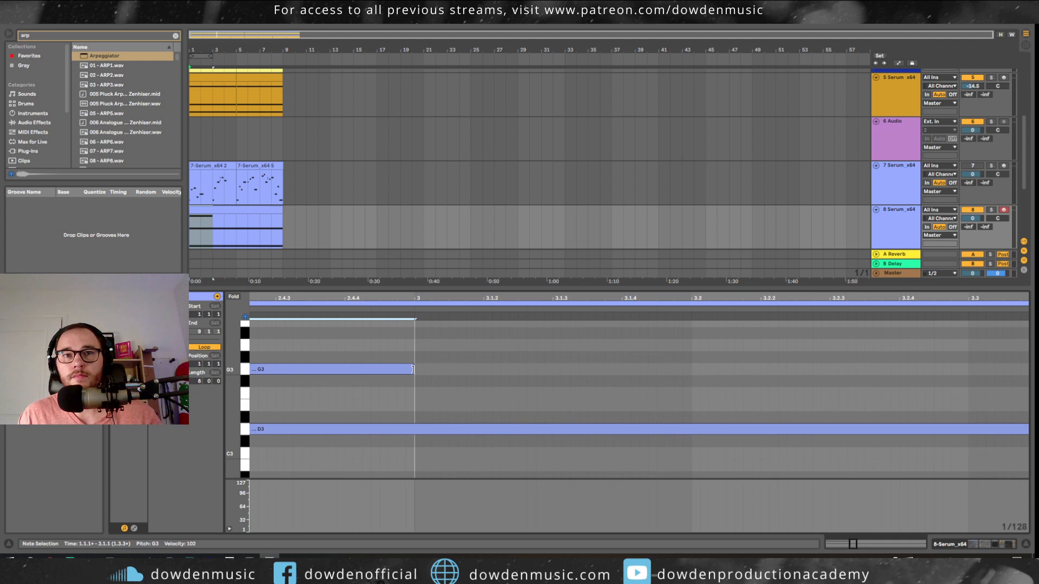
key(ctrl+d)
key(space)
scroll(412, 386, down, 5)
key(Down)
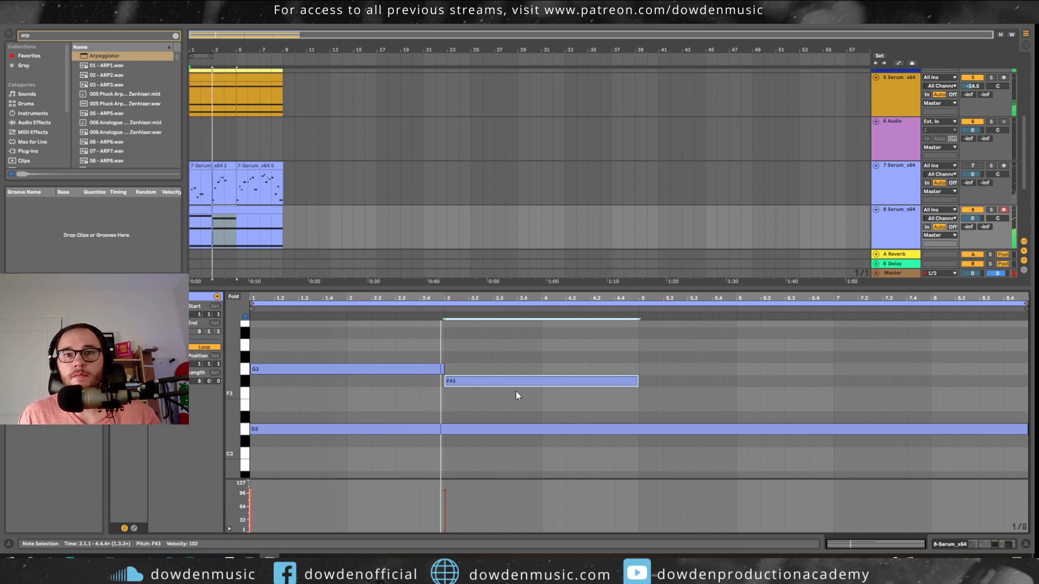
- Raise the G3 note in bars 1 and 2 to A3, auditioning the loop at each semitone
scroll(476, 402, down, 4)
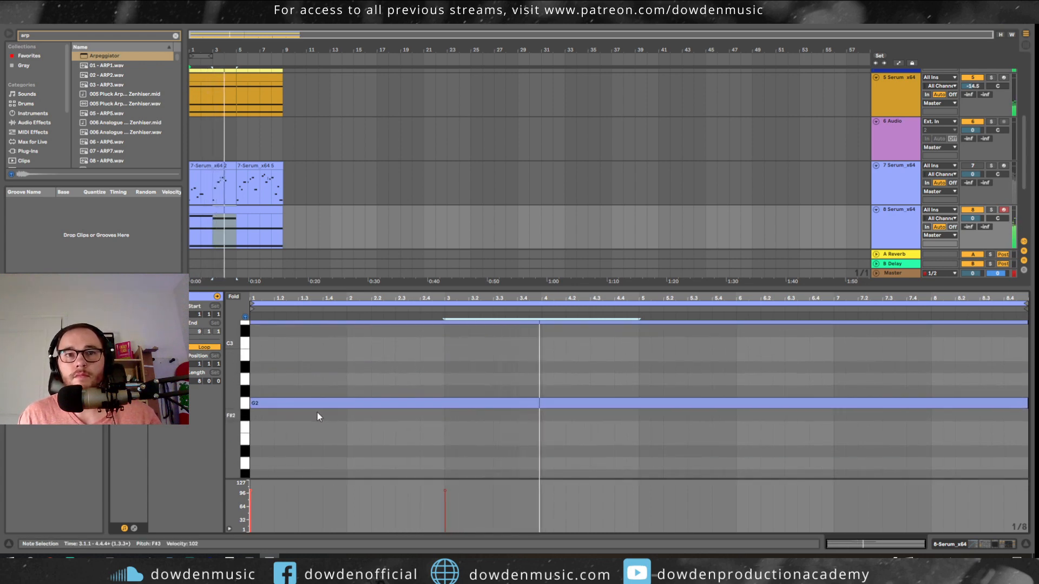
scroll(353, 412, up, 4)
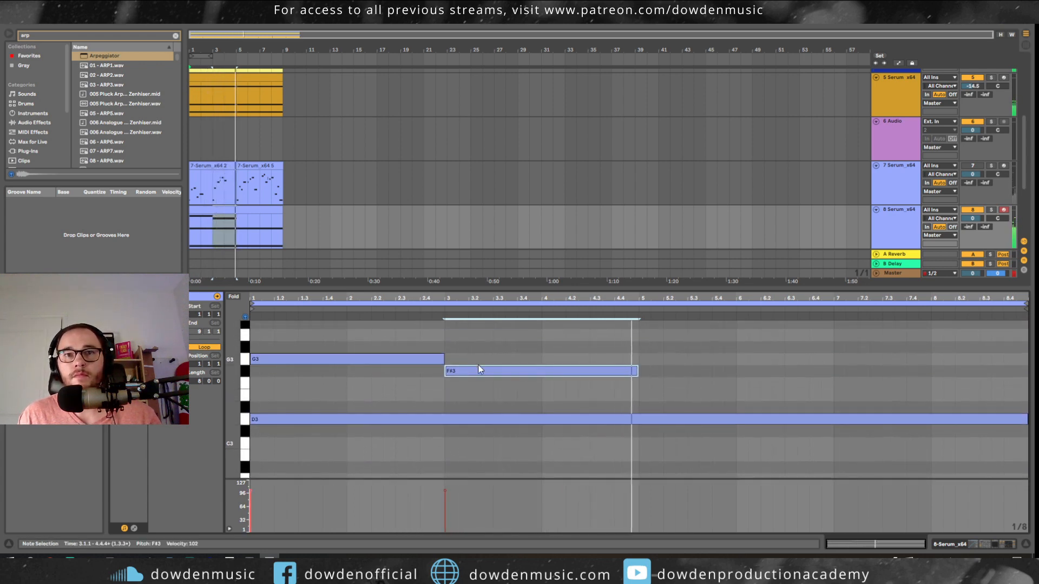
click(277, 360)
key(space)
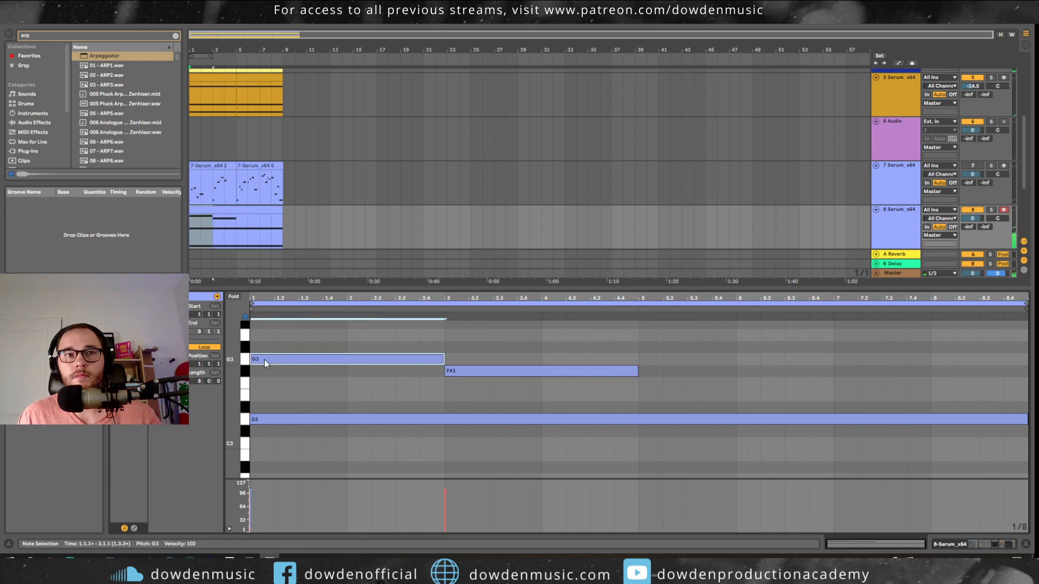
key(Up)
key(space)
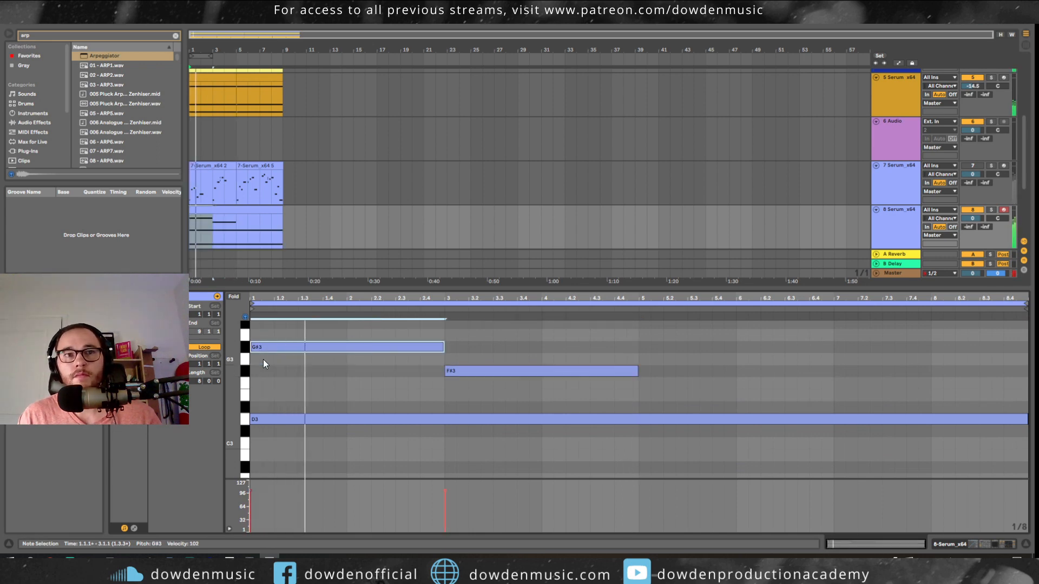
key(Up)
key(space)
key(space)
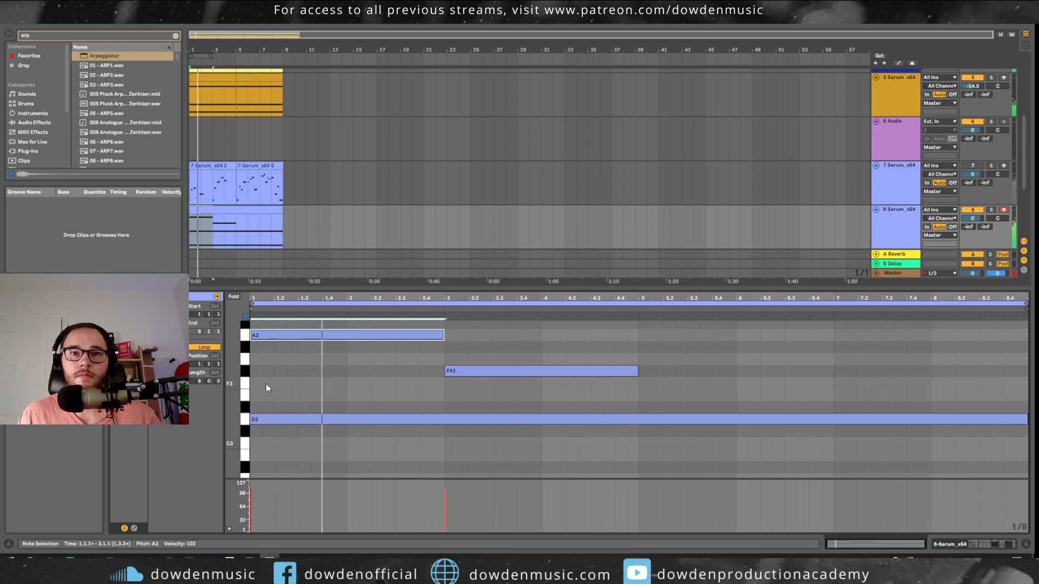
- Quantize the A3 note to the clip's start and play the loop
scroll(290, 372, up, 1)
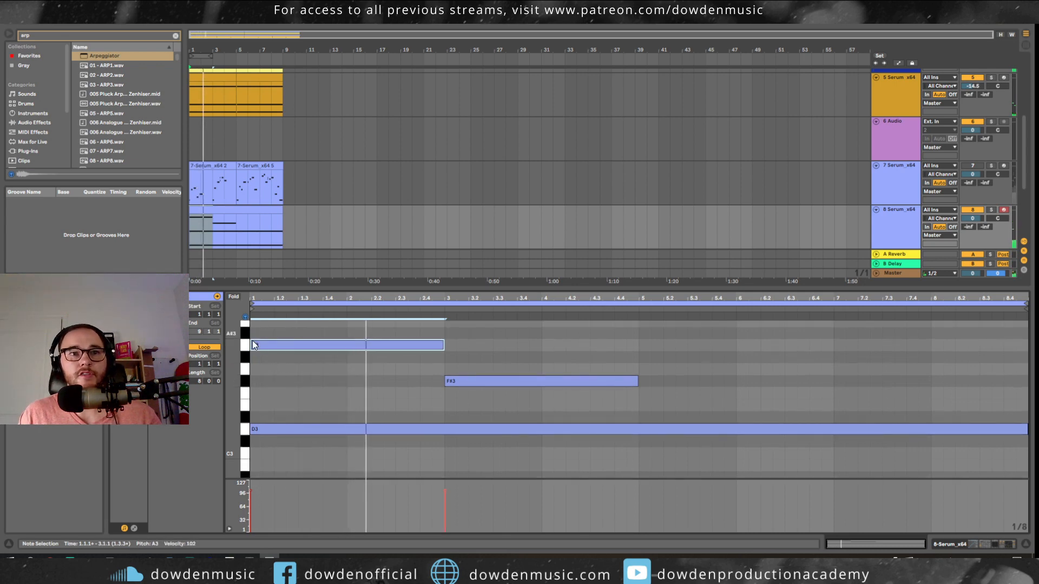
scroll(274, 346, up, 15)
key(ctrl+u)
key(space)
scroll(343, 408, down, 12)
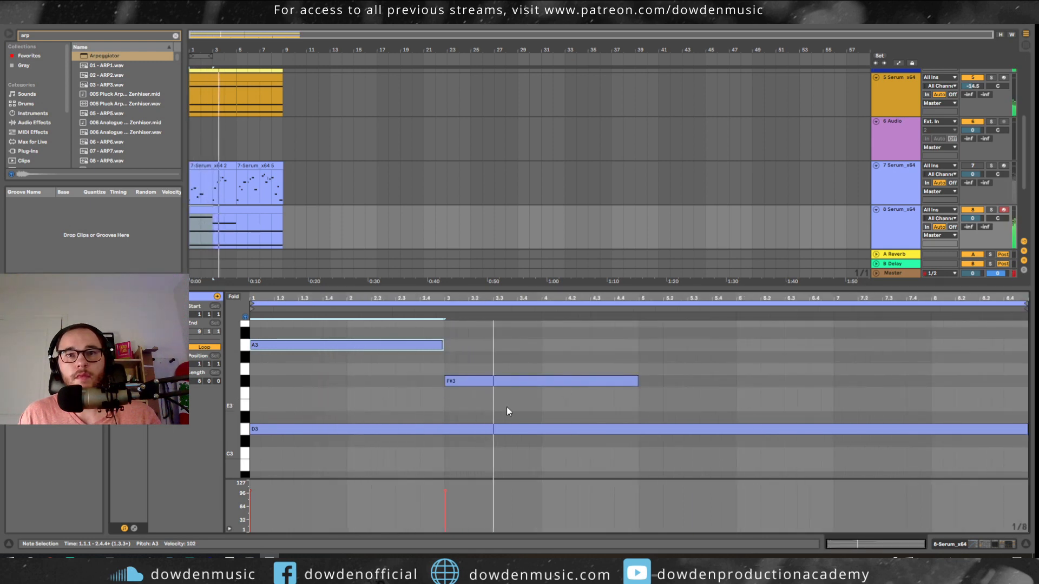
- Shorten the D3 note to end at bar 3 and play the loop
click(467, 430)
key(space)
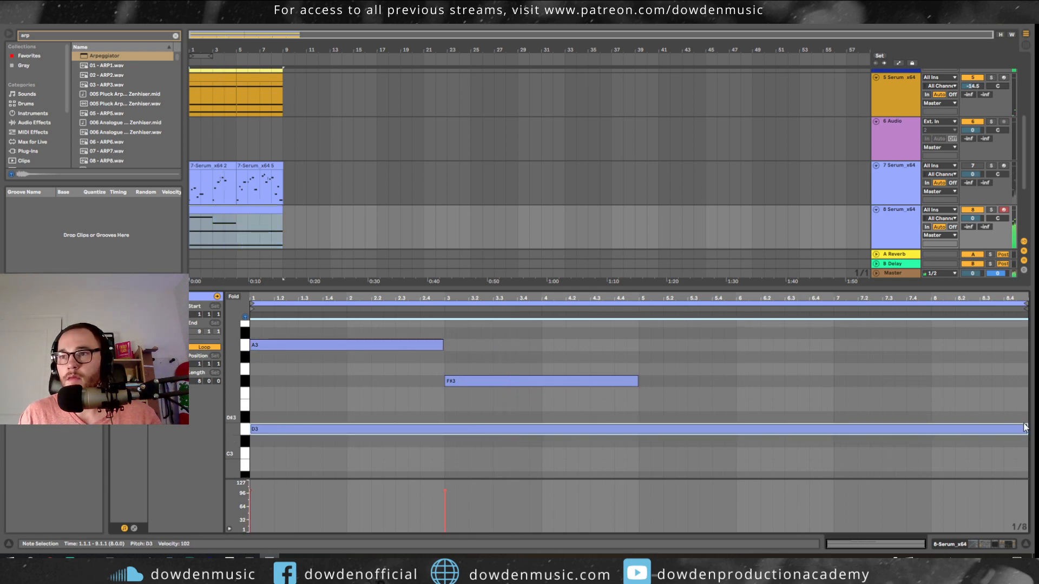
drag(1028, 428, 444, 432)
key(space)
- Raise the F#3 note in bars 3 and 4 to A3 and add an E3 note of the same length below it
drag(466, 392, 466, 353)
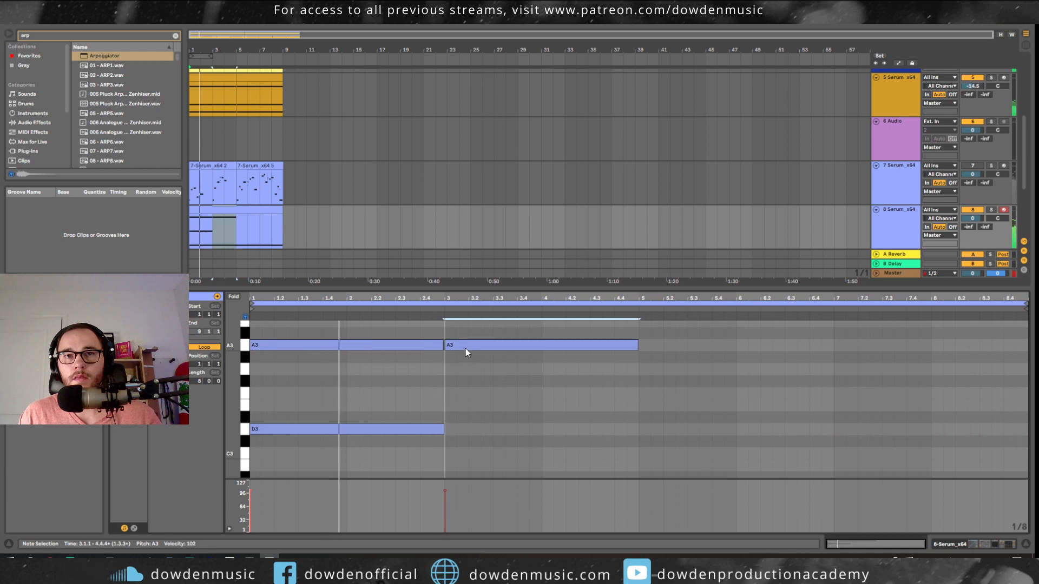
double_click(450, 405)
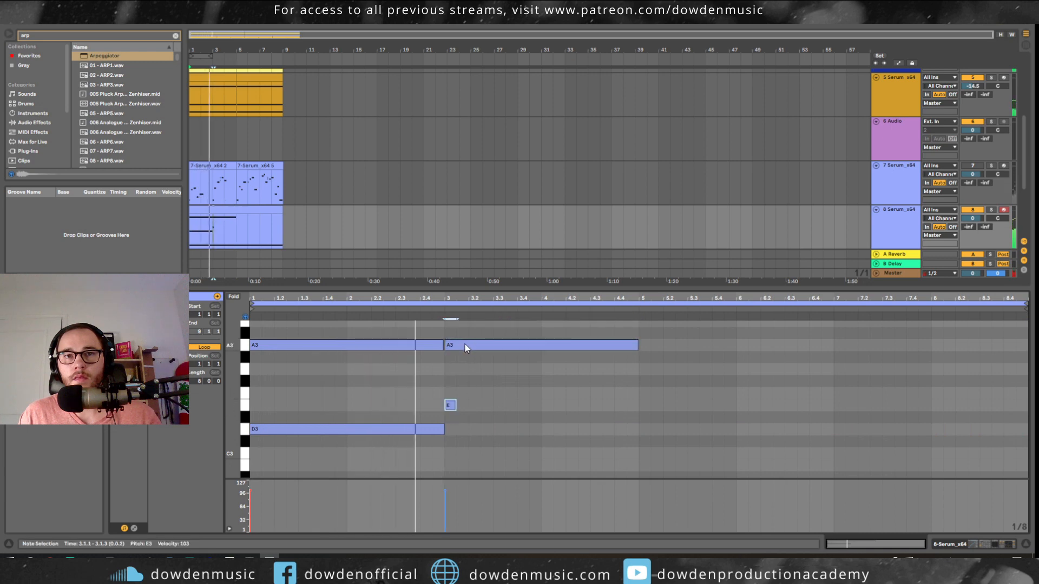
drag(465, 346, 464, 404)
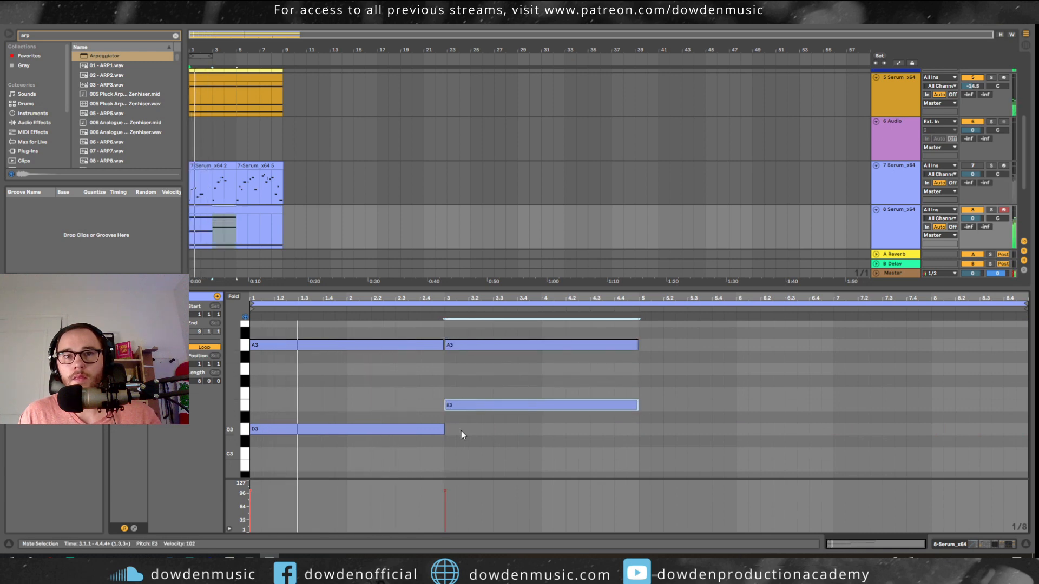
- Lower the A3 note in bars 3 and 4 to G3 and duplicate the four bars of upper notes across bars 5 to 8
scroll(648, 411, down, 2)
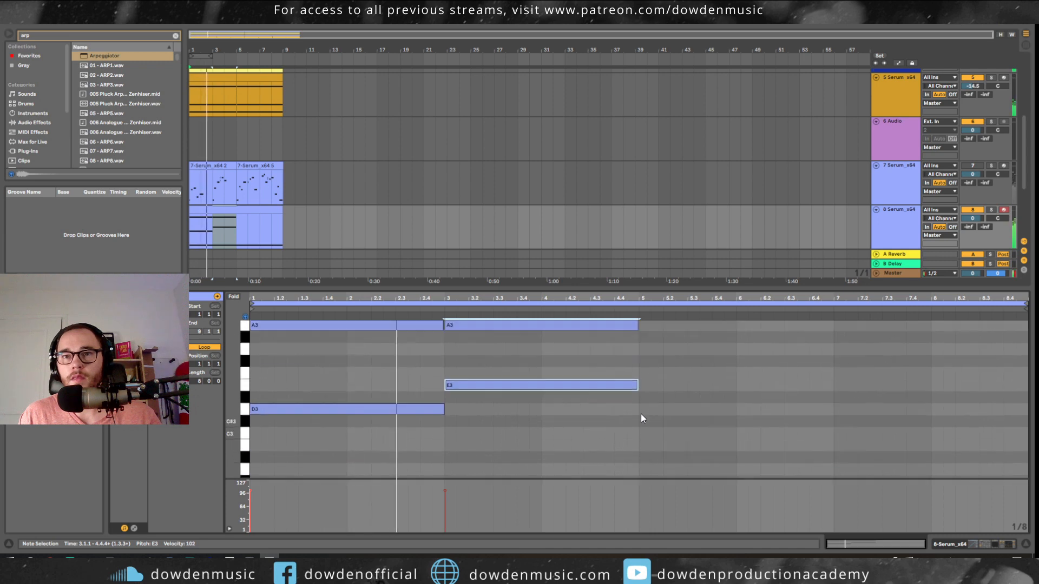
drag(642, 425, 301, 318)
click(495, 407)
drag(473, 335, 469, 359)
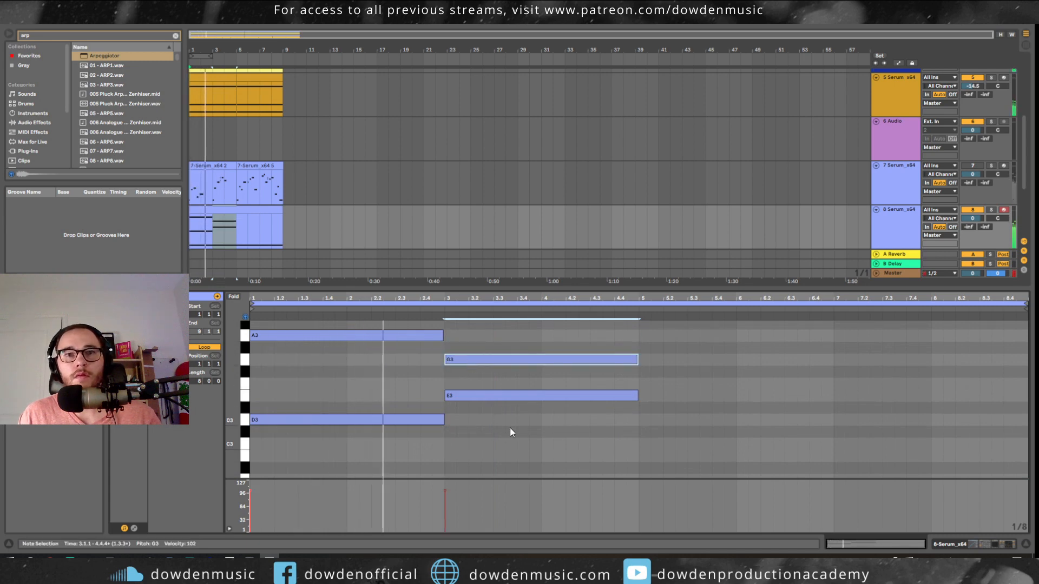
drag(639, 426, 241, 326)
key(ctrl+d)
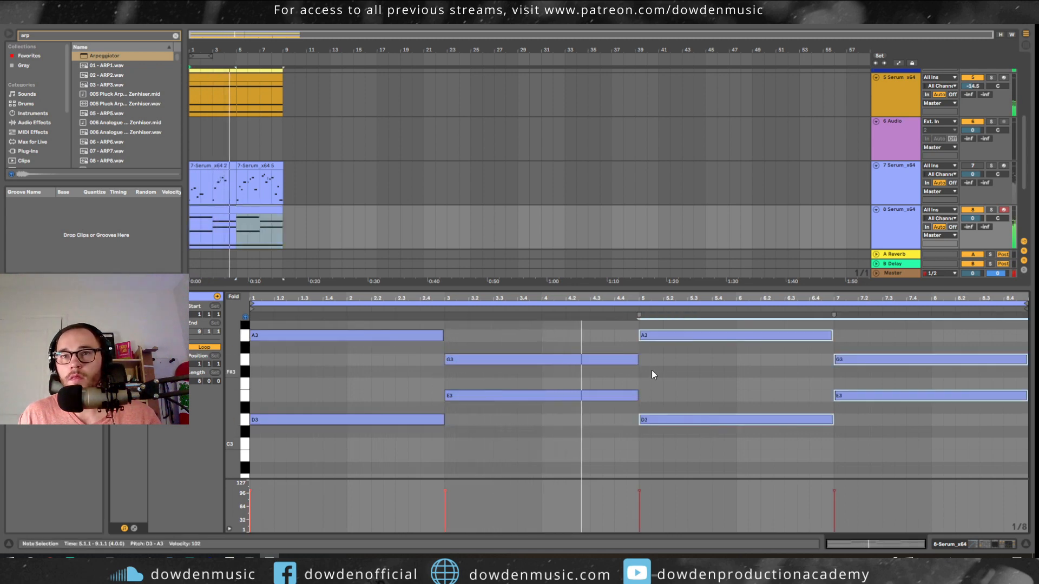
- Extend the G3 and E3 notes in bars 3 and 4 to end exactly at bar 5
scroll(554, 359, up, 10)
click(425, 356)
drag(433, 360, 447, 360)
click(432, 395)
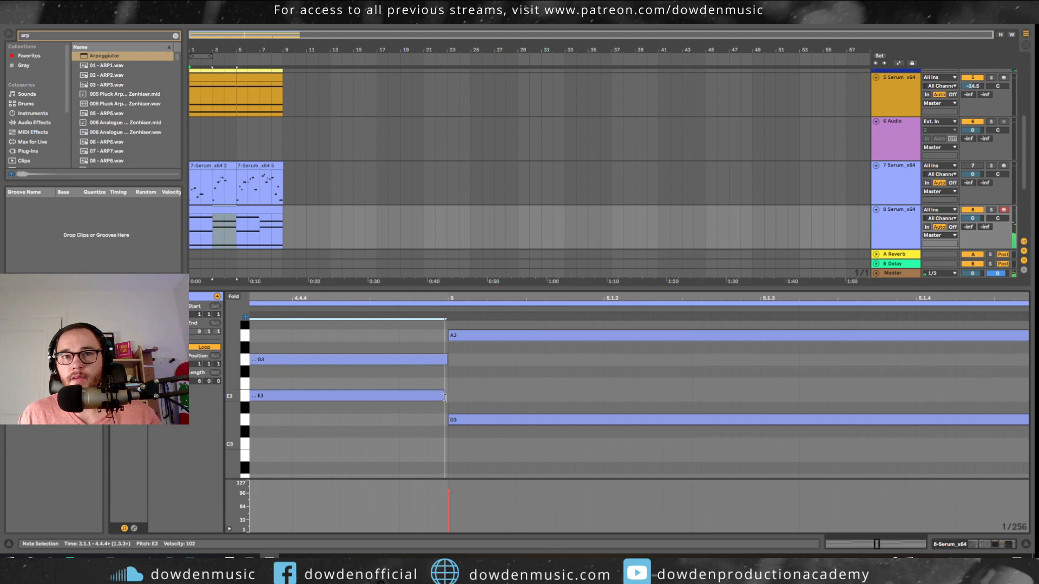
drag(444, 397, 448, 397)
- Extend the first A3 note to end exactly at bar 3, with the loop playing
scroll(423, 403, left, 5)
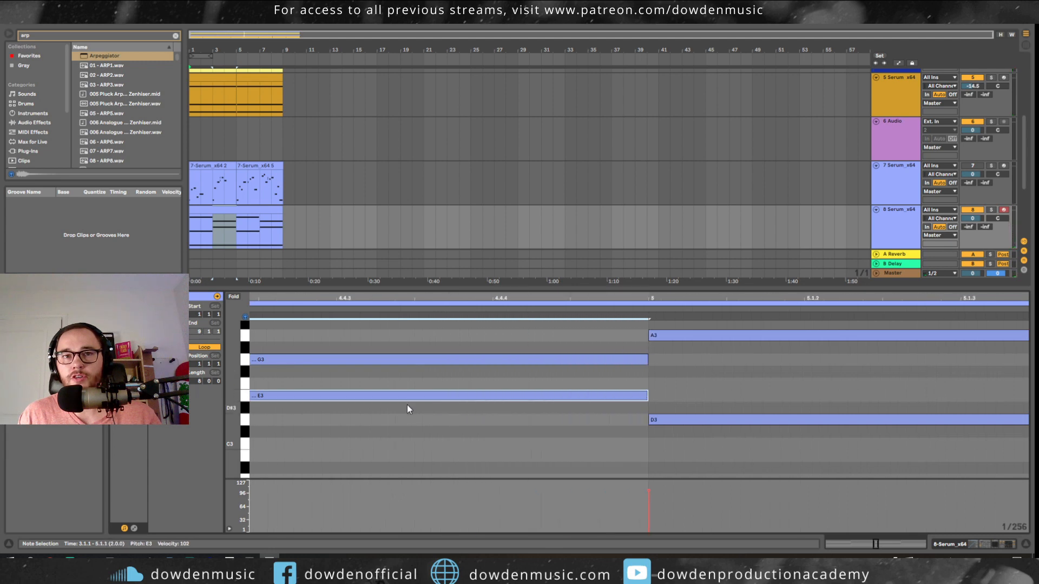
scroll(407, 405, left, 10)
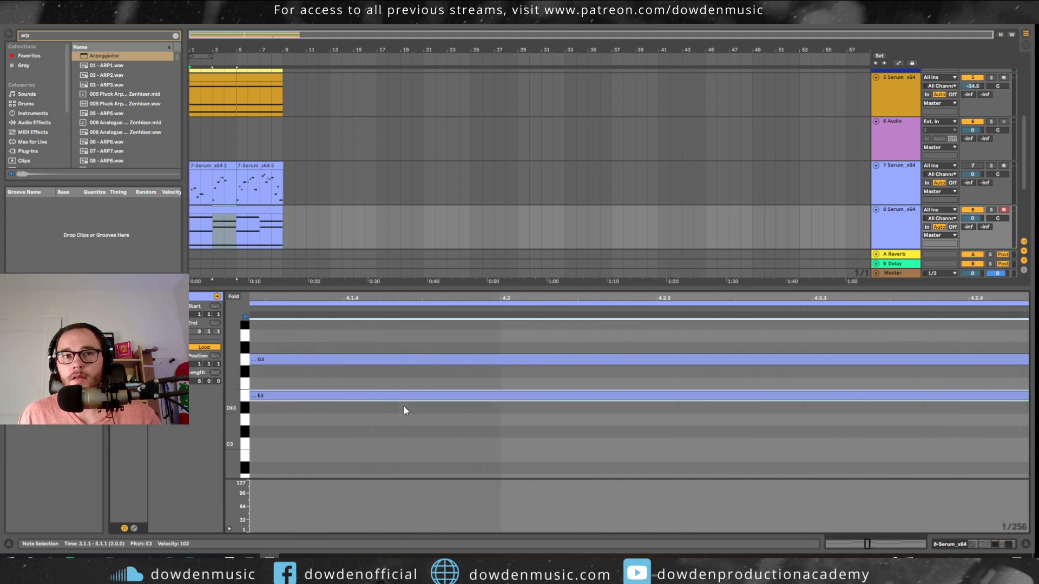
scroll(404, 407, down, 5)
scroll(389, 399, left, 2)
scroll(602, 406, down, 1)
click(570, 371)
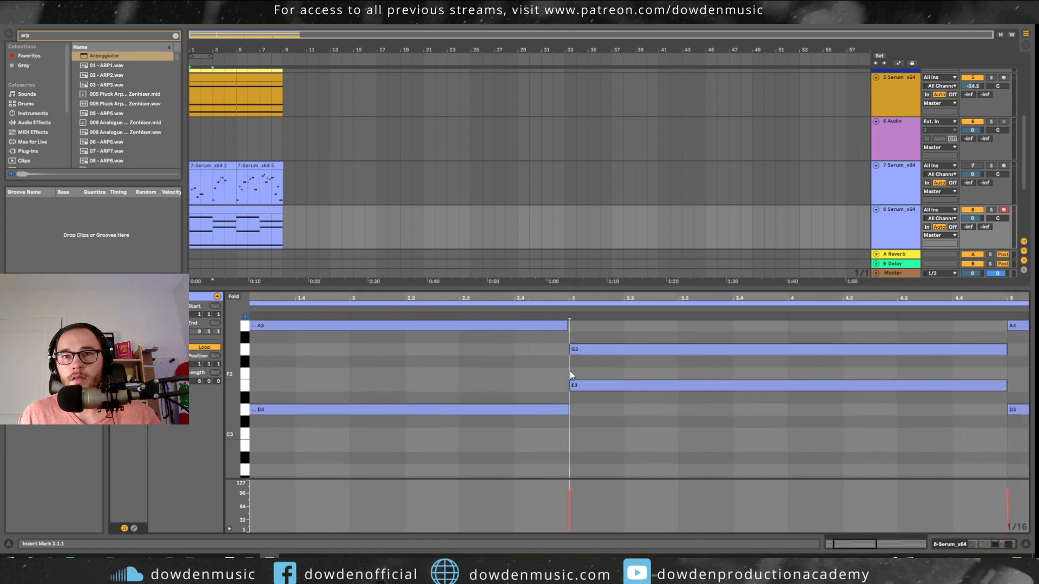
scroll(570, 371, up, 10)
scroll(412, 378, up, 5)
scroll(462, 446, right, 5)
scroll(364, 410, left, 2)
scroll(363, 410, left, 2)
scroll(375, 407, down, 1)
key(space)
scroll(381, 408, down, 3)
drag(309, 386, 397, 394)
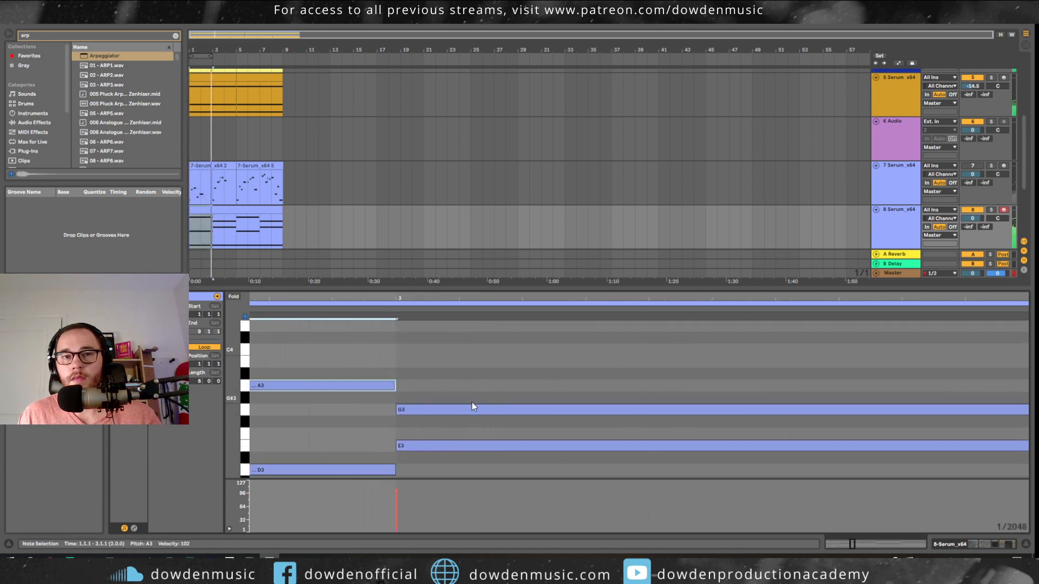
- Raise the E3 note at bar 7 one octave to E4
scroll(475, 403, down, 10)
scroll(433, 440, down, 3)
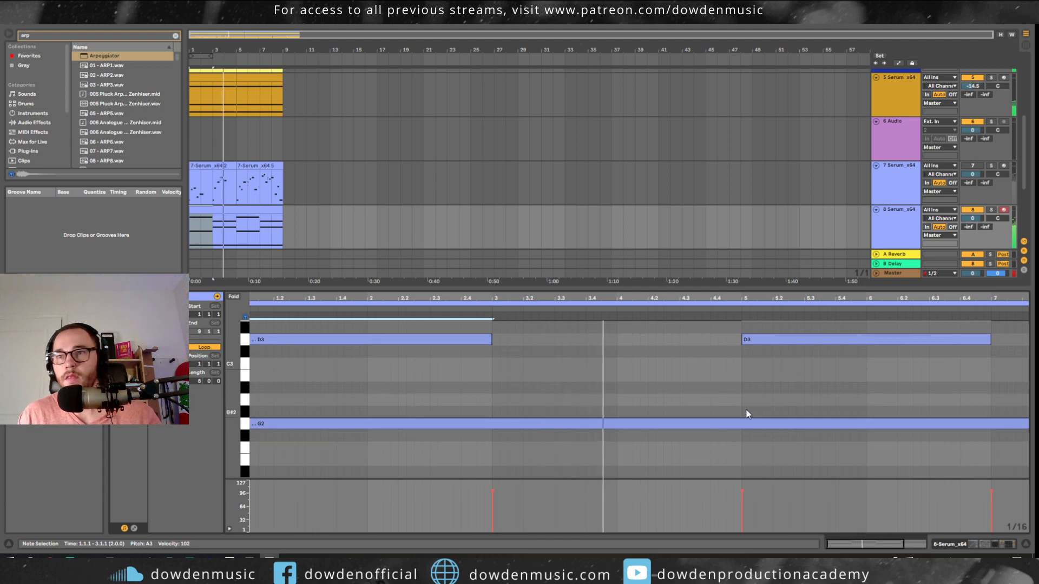
scroll(757, 420, up, 1)
scroll(758, 419, up, 2)
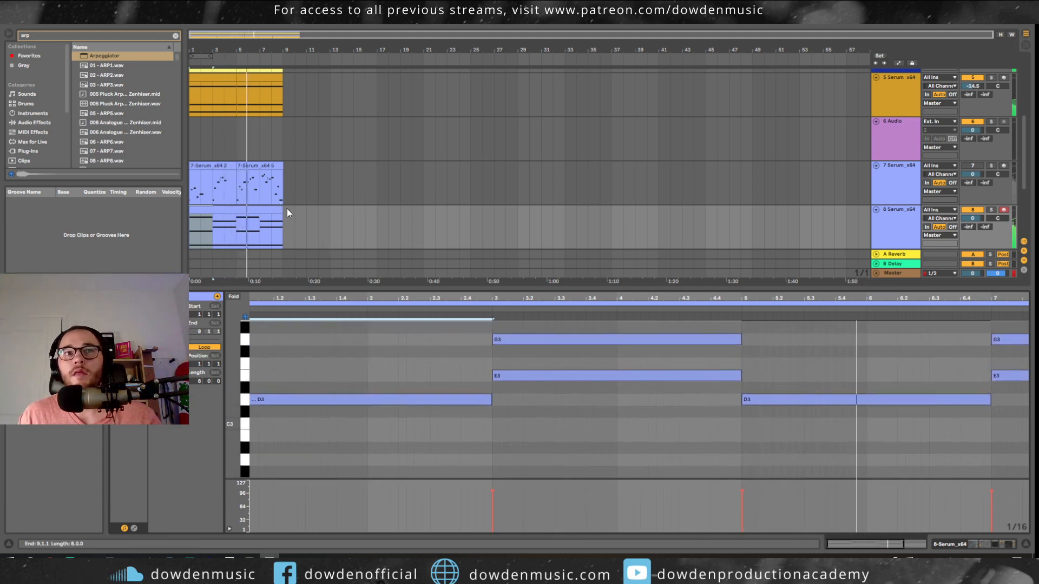
click(999, 376)
key(shift+Up)
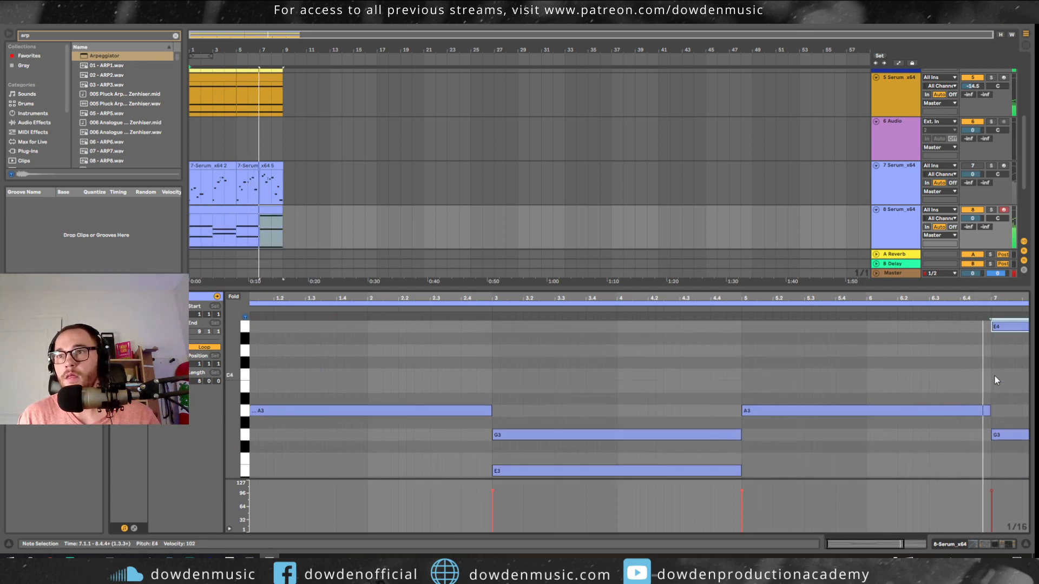
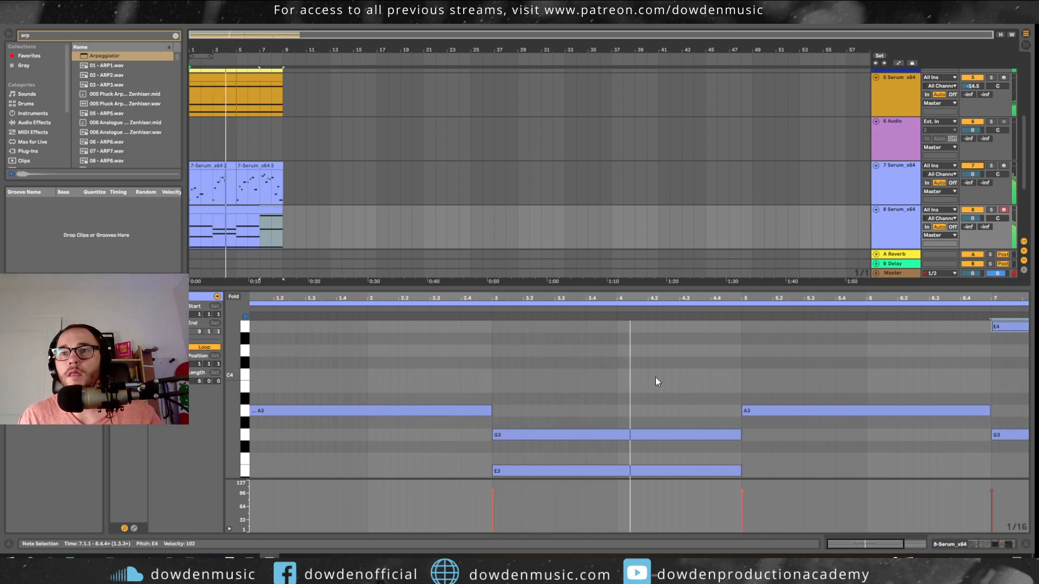
- Open track 8's Serum instrument and set oscillator B's semitone offset to 0 and its octave to -1
scroll(649, 376, down, 2)
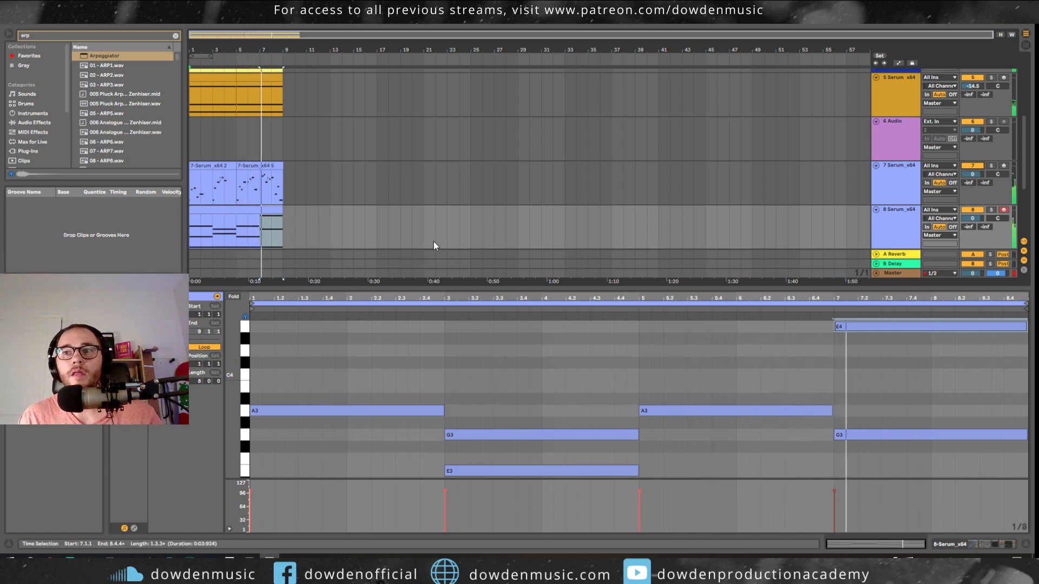
scroll(354, 173, down, 2)
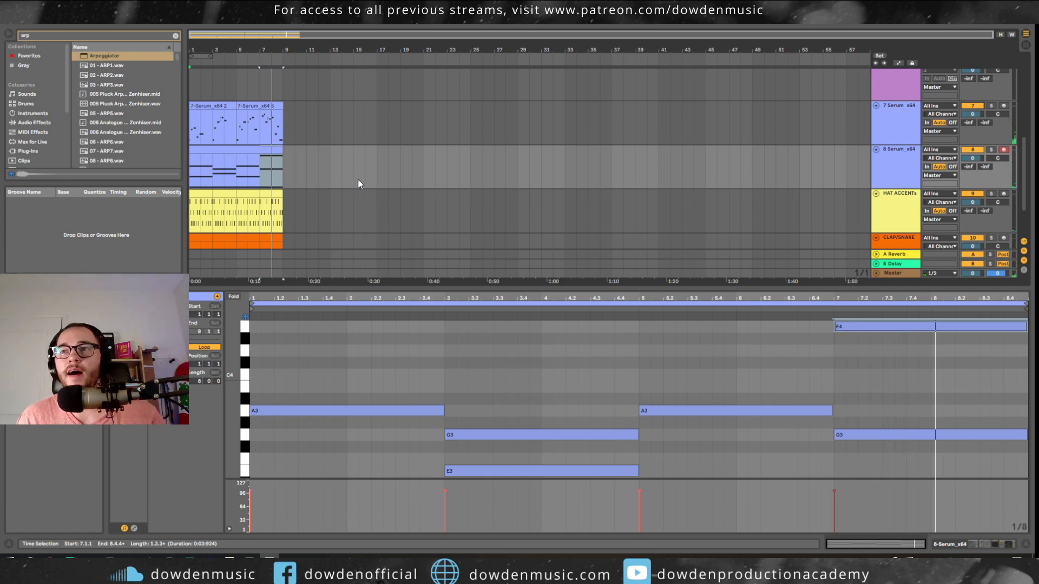
click(893, 162)
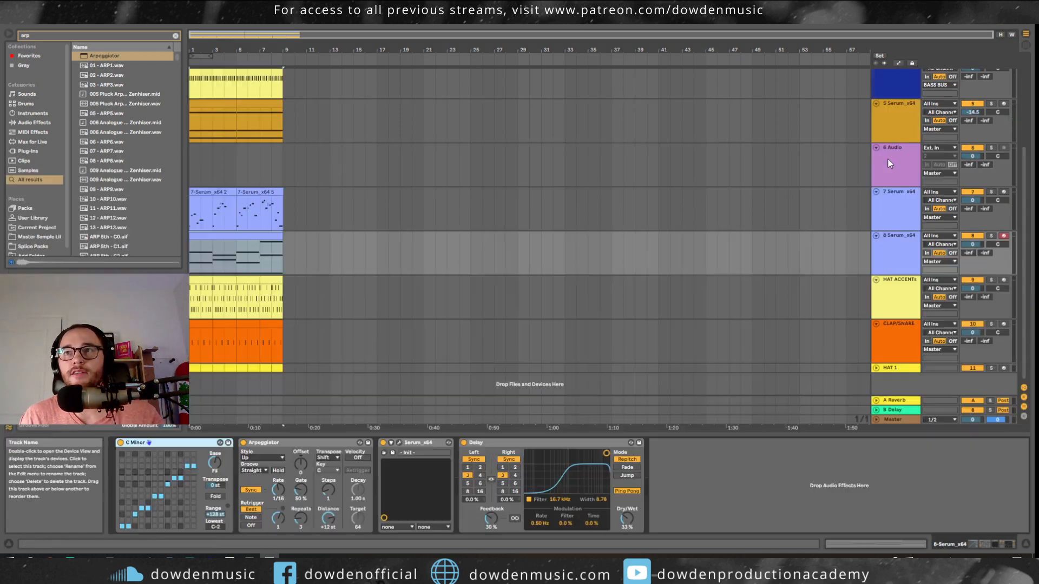
double_click(887, 158)
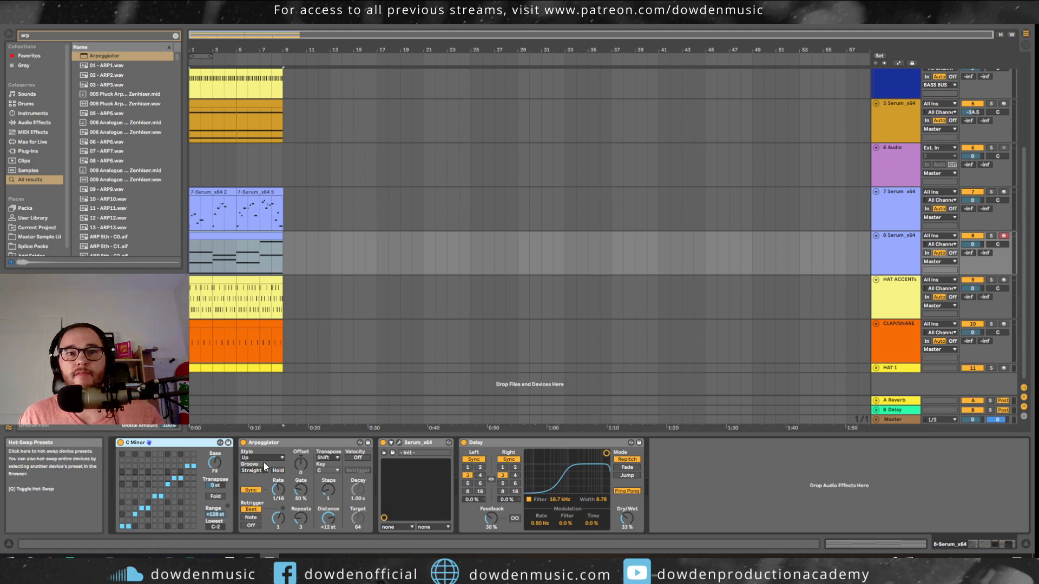
click(400, 443)
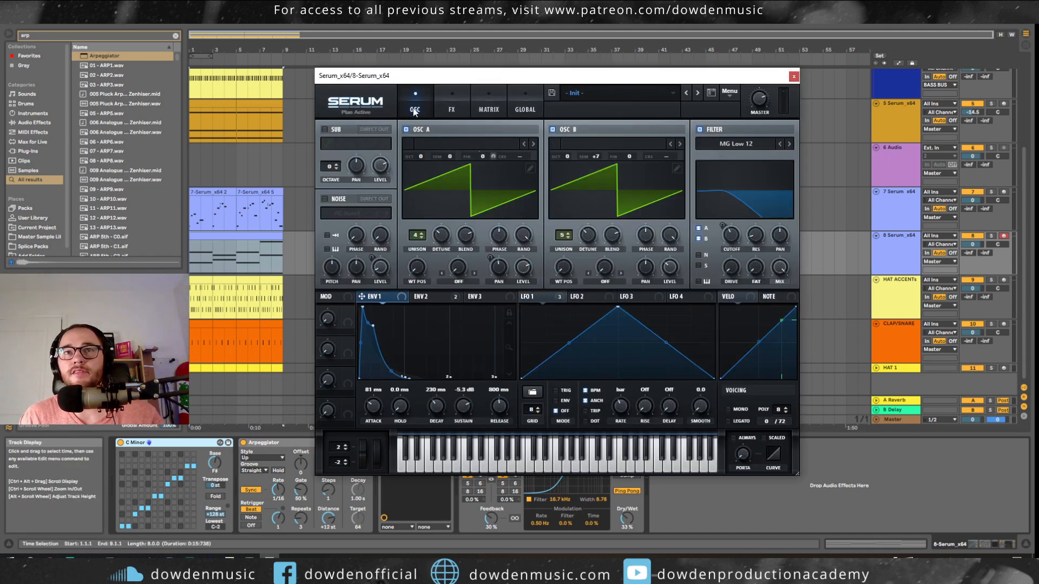
double_click(597, 156)
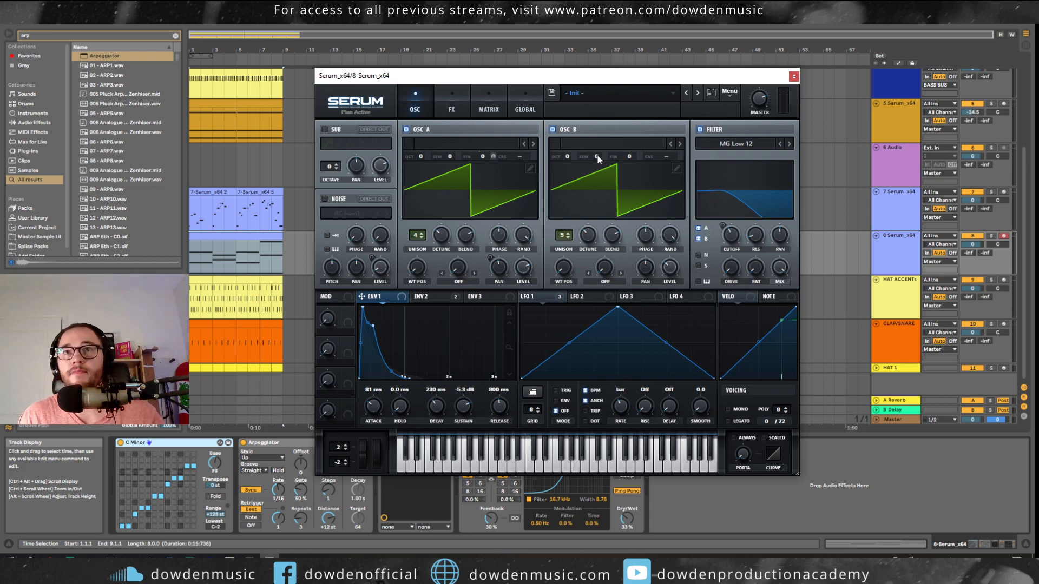
drag(567, 156, 567, 162)
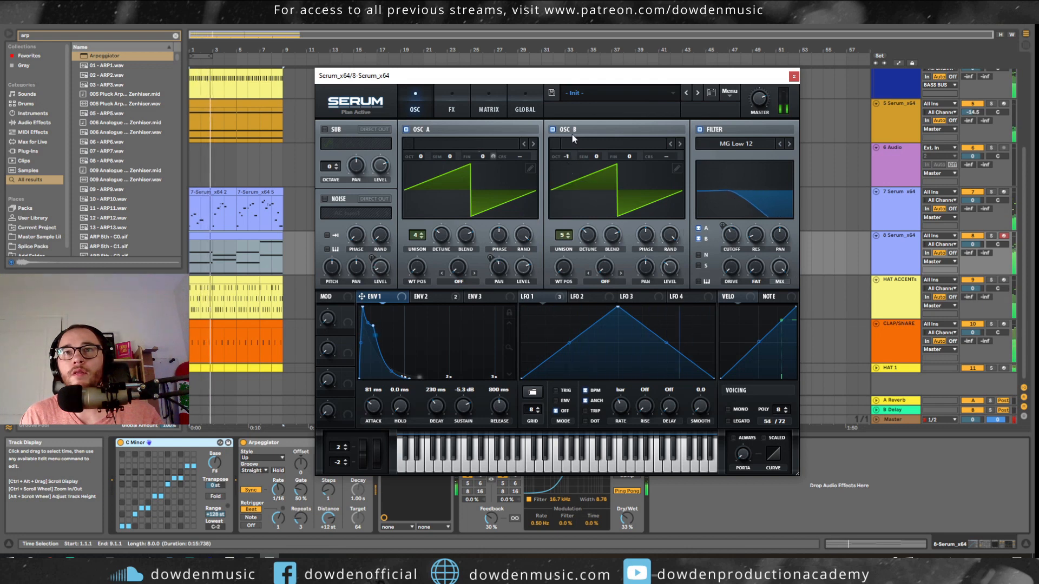
- Turn off oscillator B and try oscillator A's octave at -1 and +1
click(553, 130)
drag(415, 156, 419, 167)
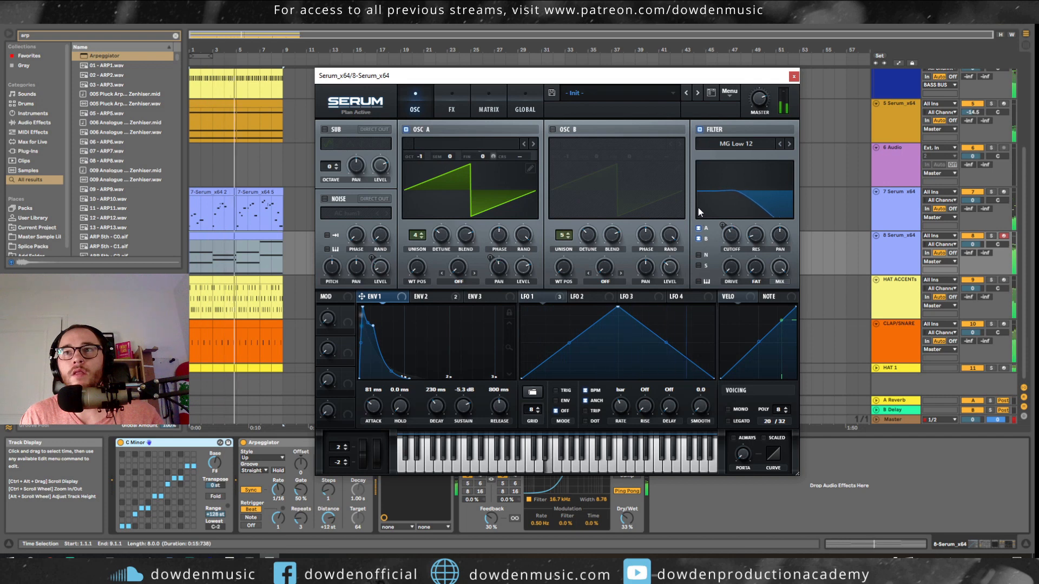
drag(416, 156, 432, 136)
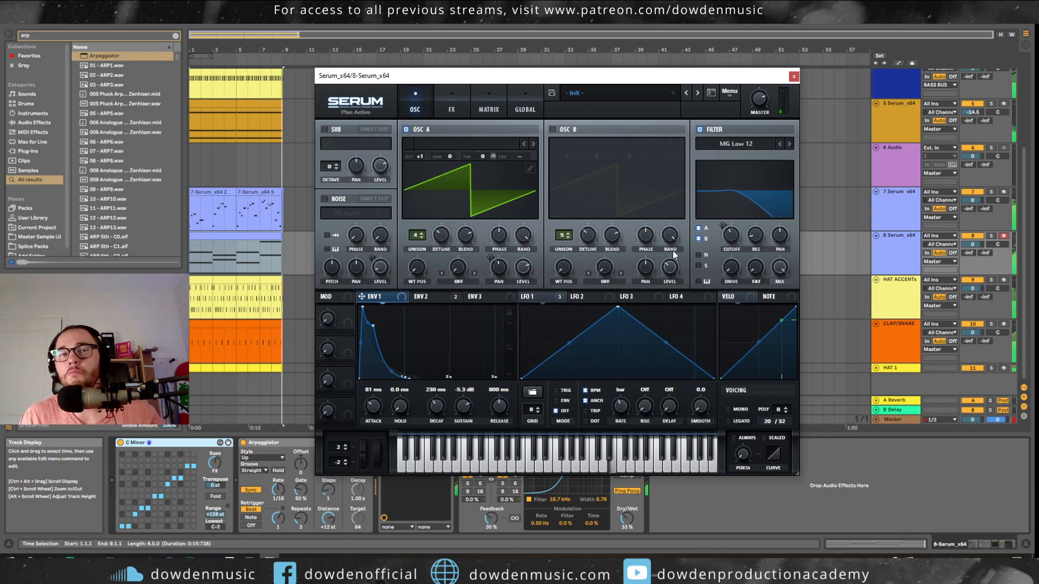
- Set oscillator A's octave back to 0, solo track 8 and play the arpeggio alone
click(990, 236)
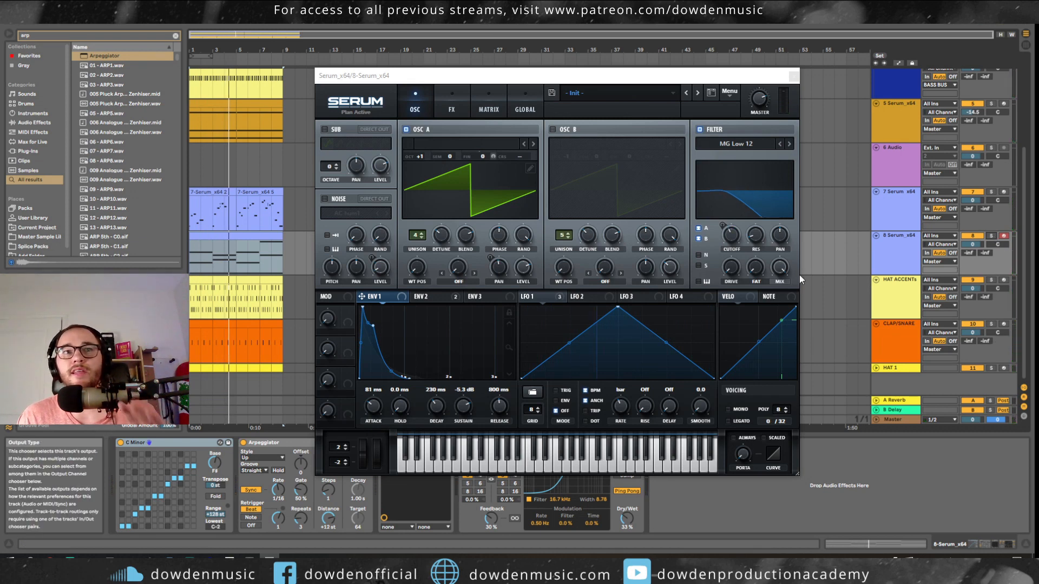
drag(416, 158, 417, 167)
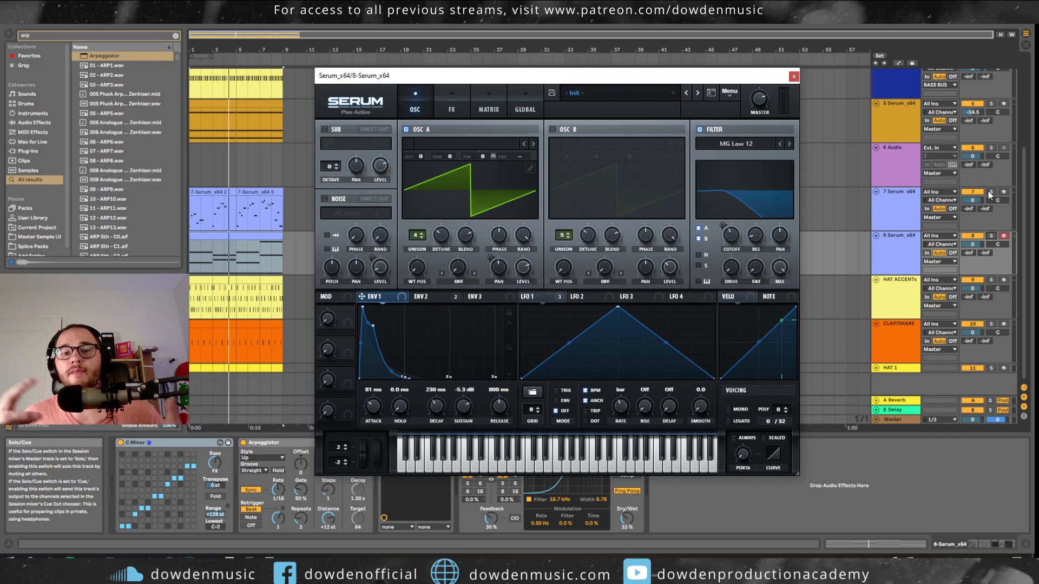
click(991, 237)
key(space)
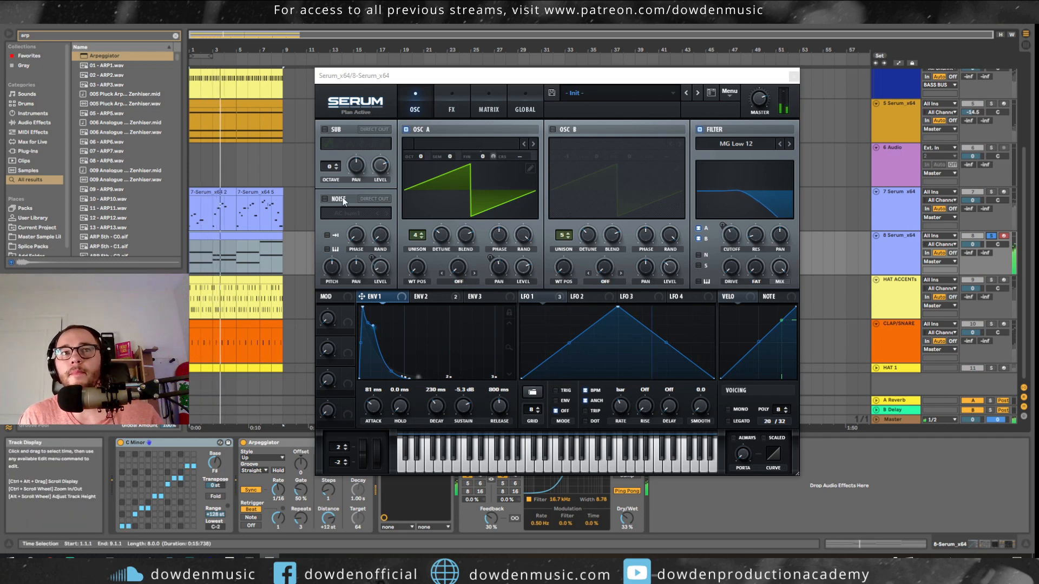
- Solo track 7 to hear the first arpeggio, return to the full mix and close track 8's Serum window
click(991, 191)
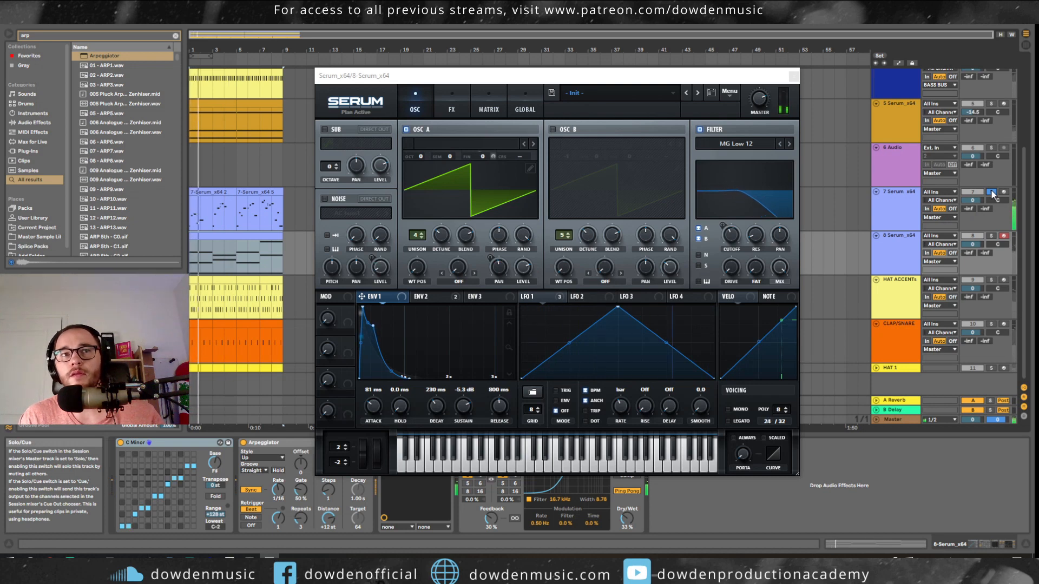
click(991, 191)
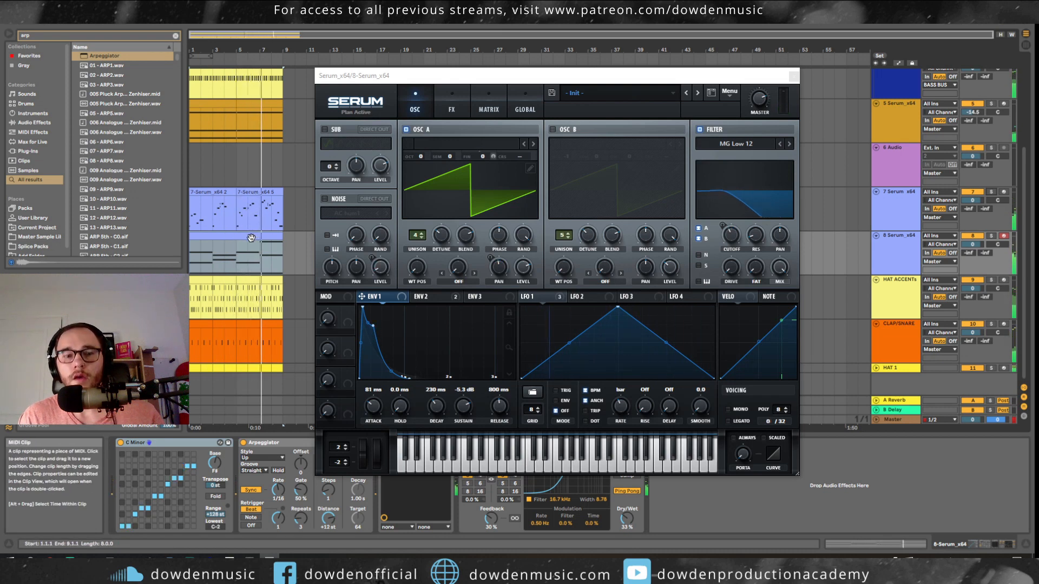
click(794, 77)
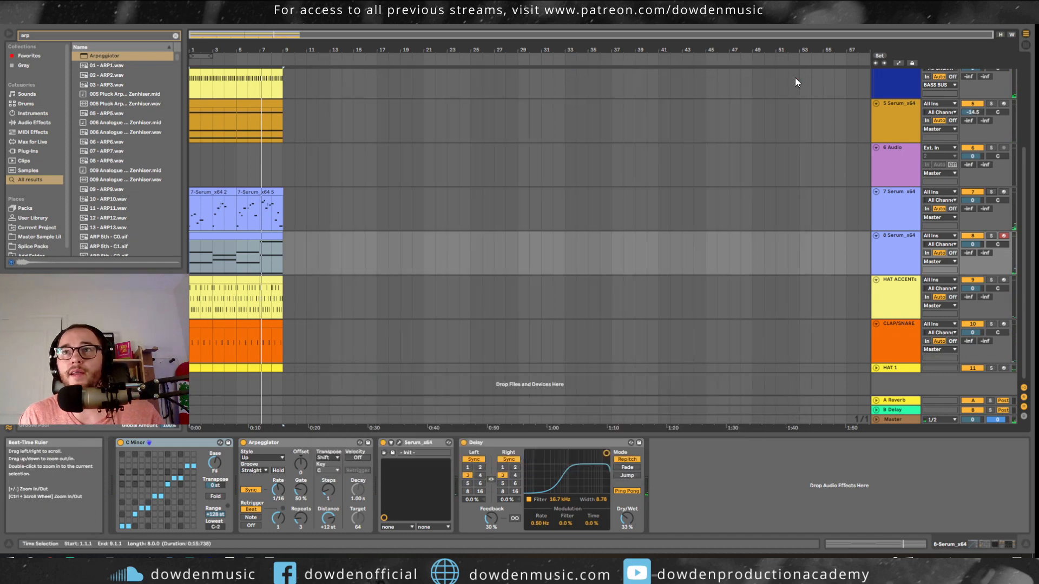
- Add an EQ Eight after the Delay on both arpeggio tracks, 8 Serum and 7 Serum
key(ctrl+f)
text(eq)
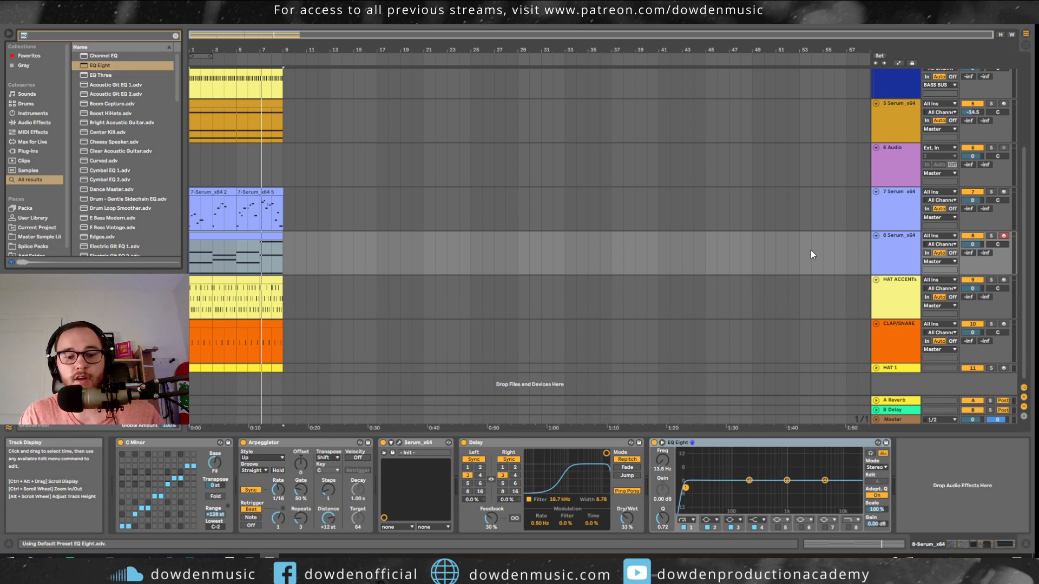
key(ctrl+f)
text(eq)
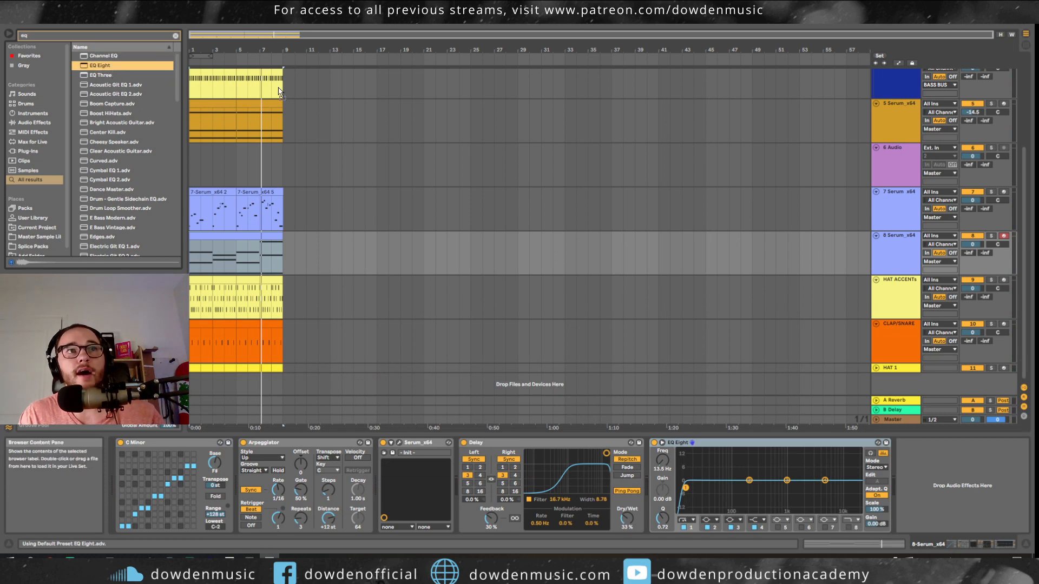
drag(889, 211, 891, 223)
click(895, 244)
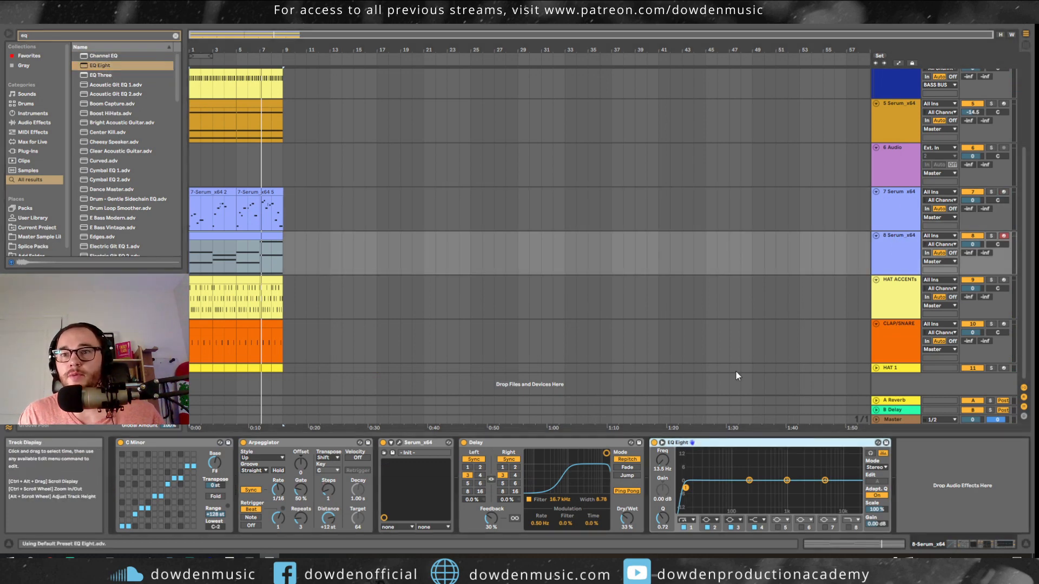
- Solo track 8, raise its EQ Eight low cut and set band 4 to 1.63 kHz, about -13 dB and Q 0.14
click(992, 236)
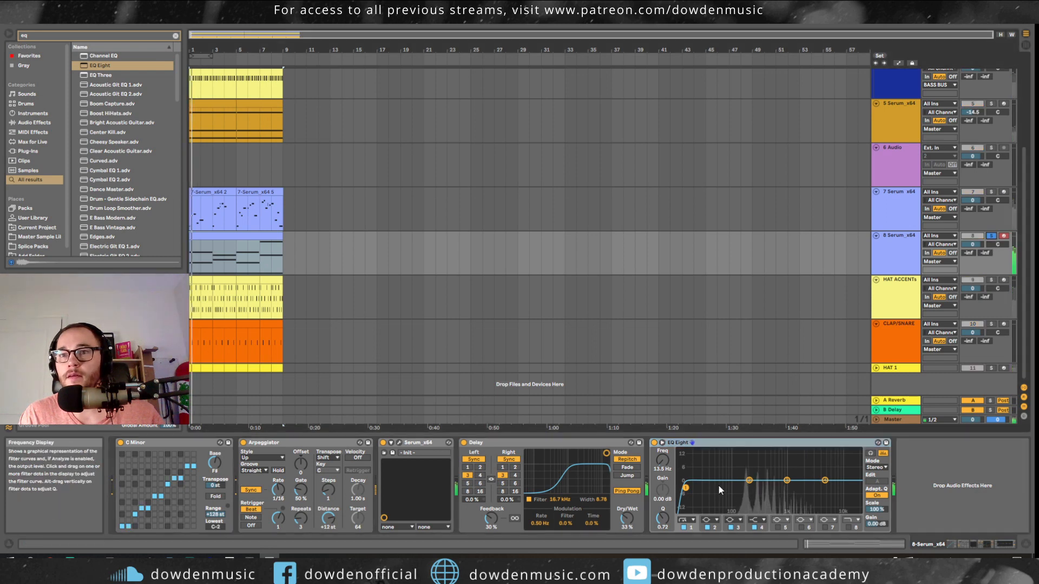
drag(685, 489, 736, 491)
drag(824, 480, 798, 509)
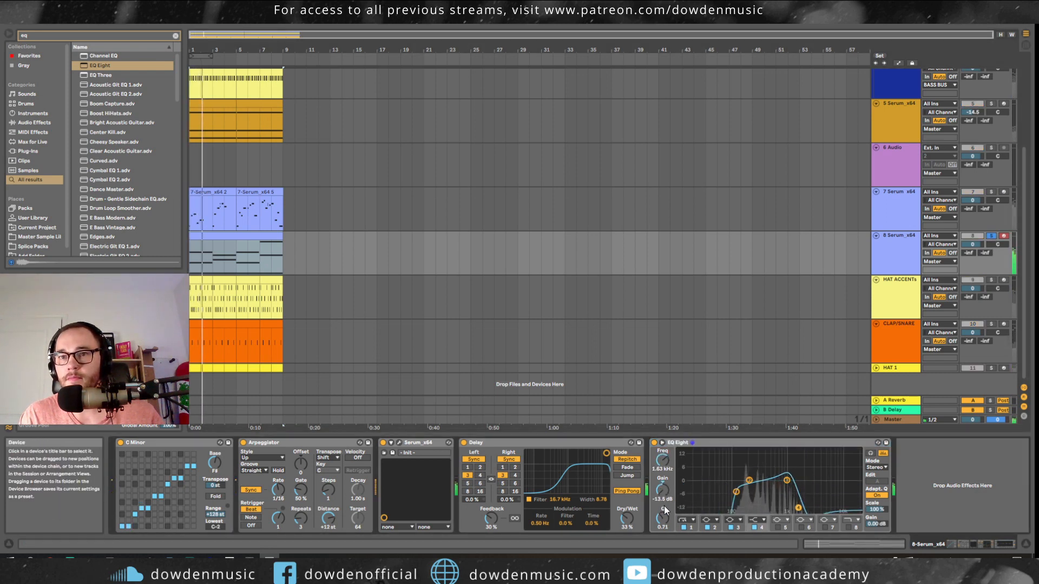
drag(663, 491, 663, 541)
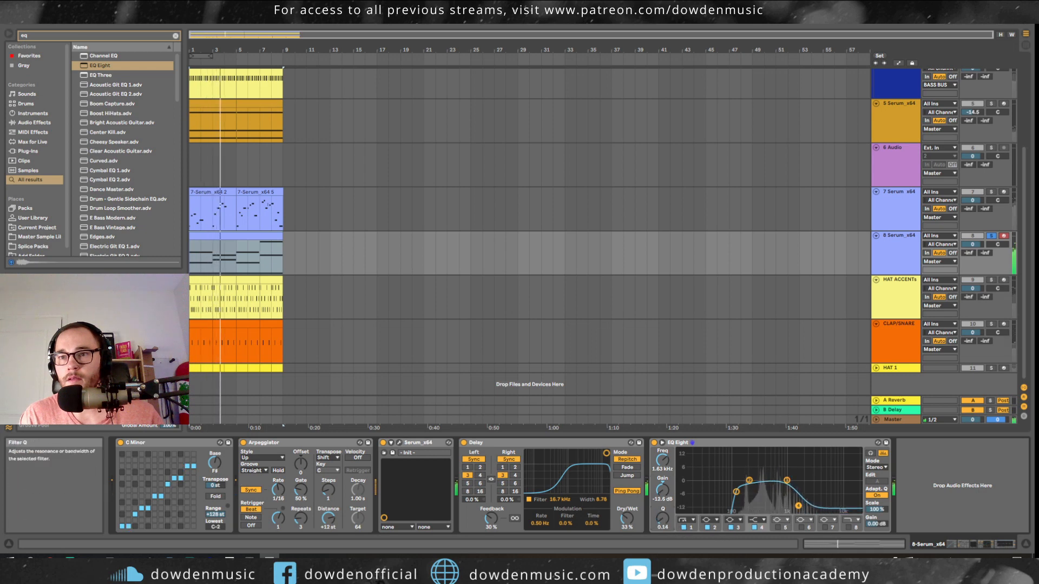
- Compare the soloed arpeggios, raise track 7's EQ Eight low cut and set band 2 to 310 Hz at -3.60 dB
click(986, 192)
click(982, 193)
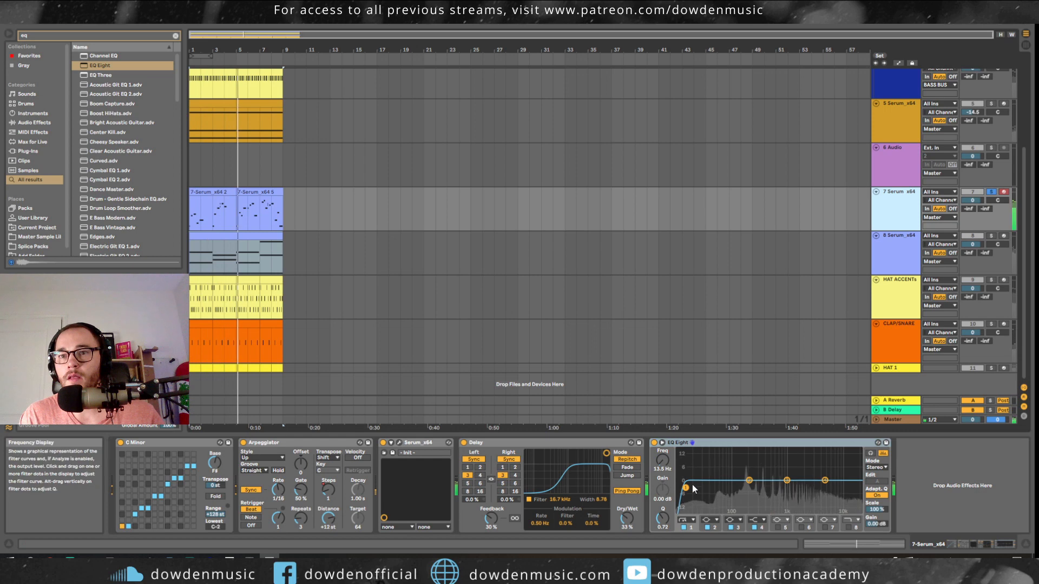
drag(687, 491, 750, 476)
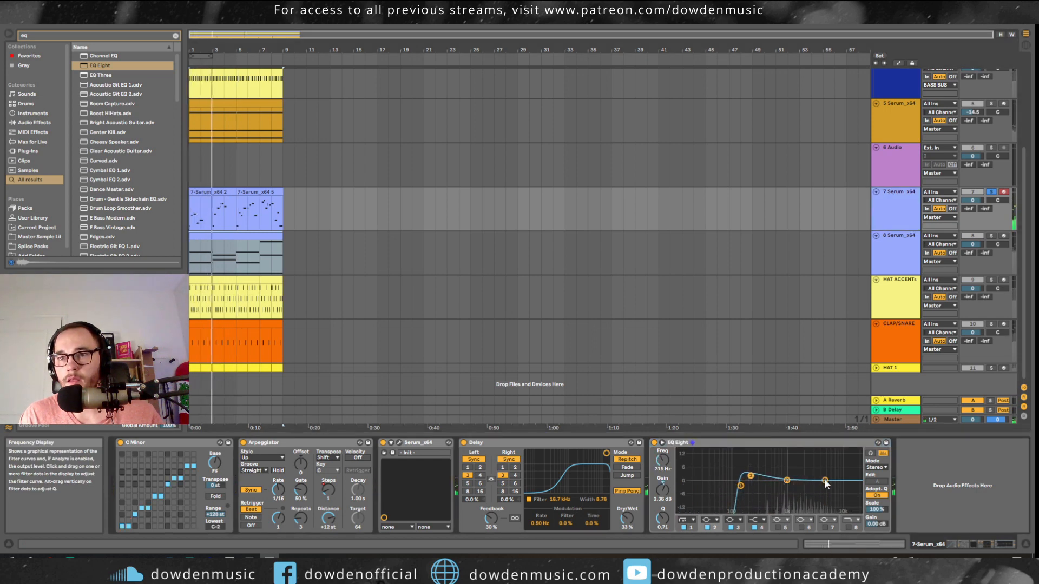
click(991, 235)
click(914, 242)
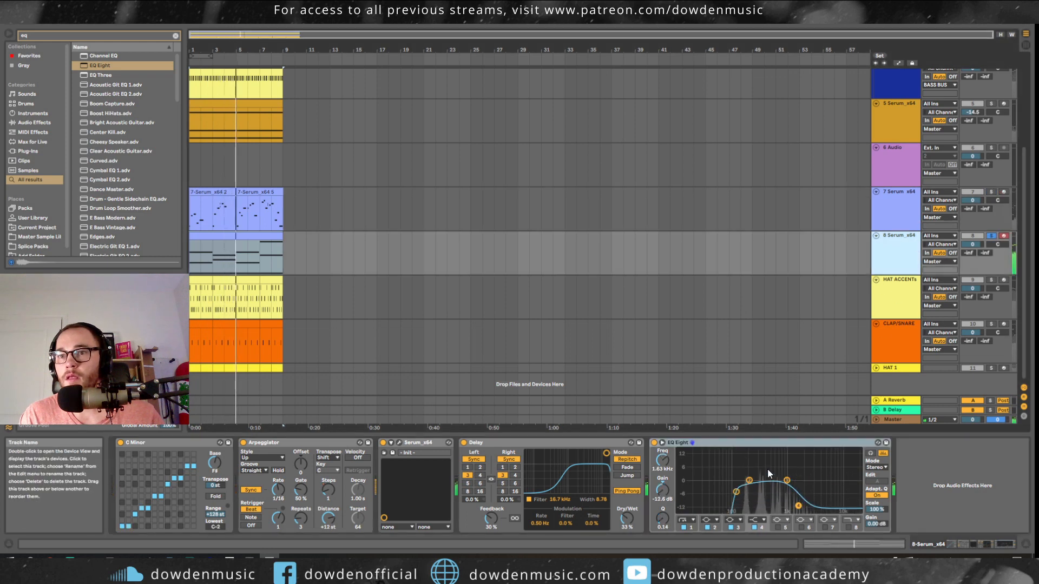
click(909, 228)
drag(750, 476, 759, 488)
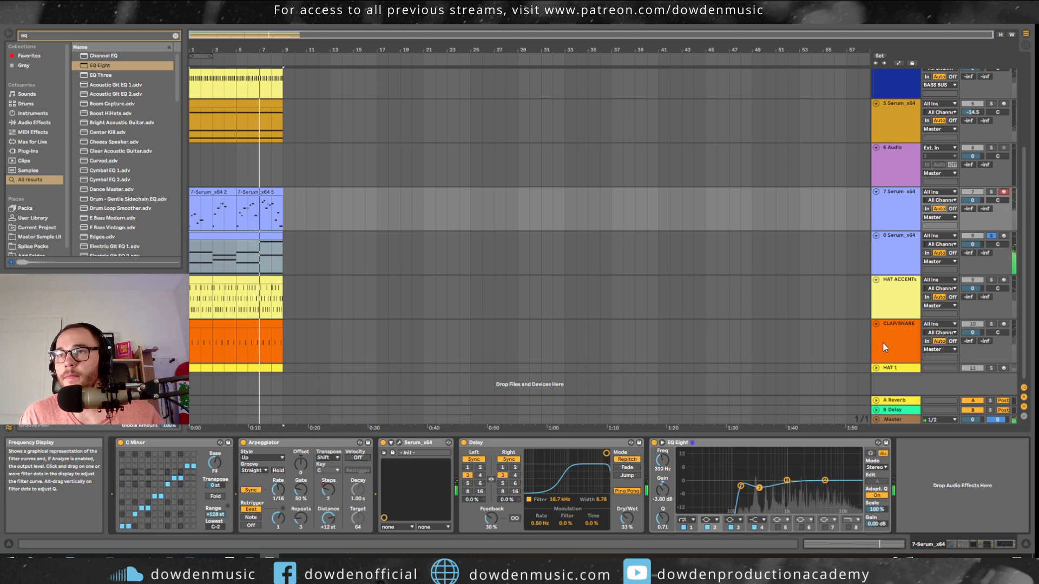
- Unsolo track 8, restart the full mix and extend the loop brace to bar 9
click(989, 237)
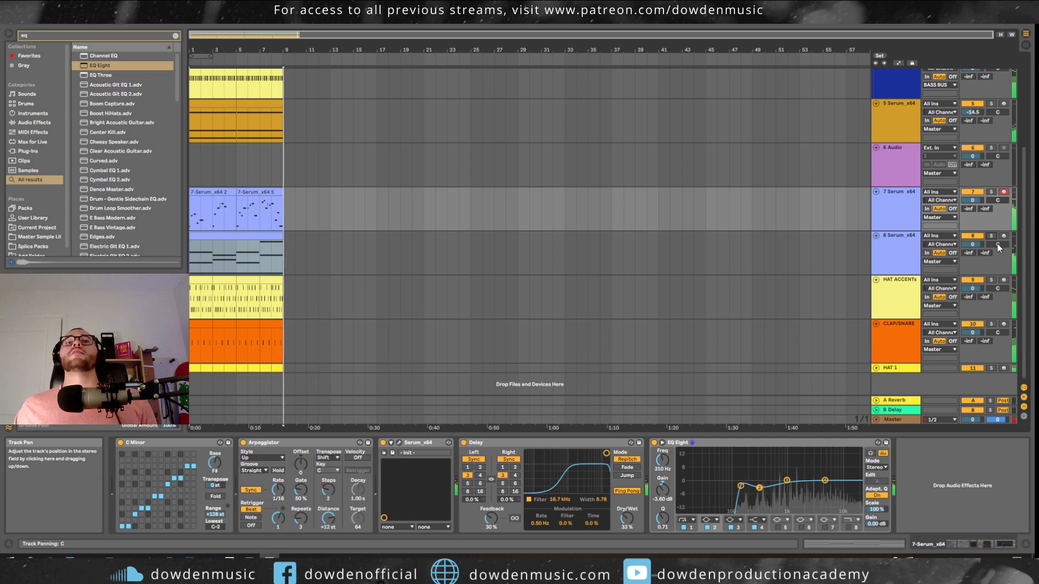
key(space)
key(space)
drag(212, 57, 282, 57)
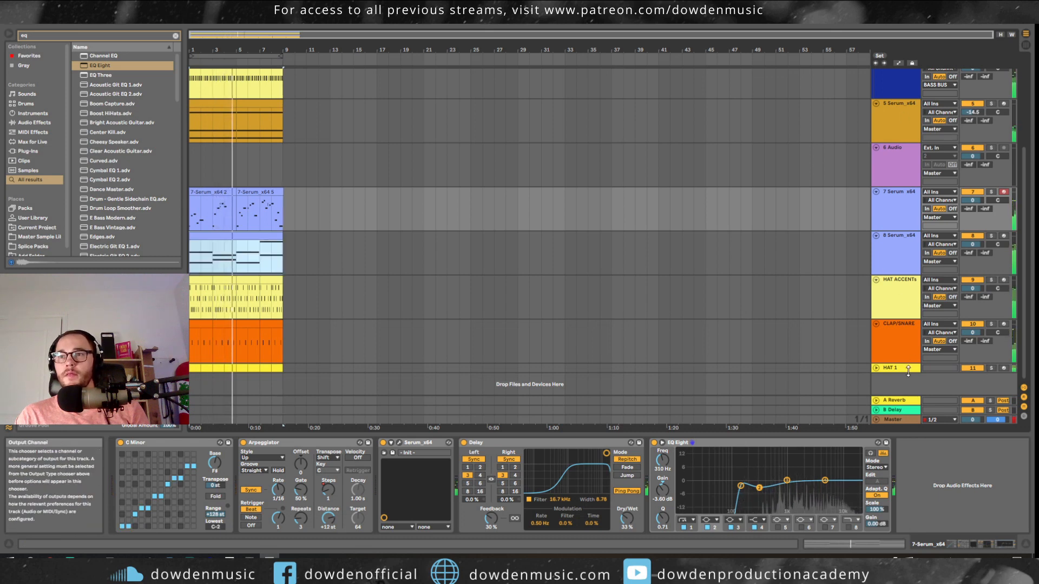
- Unfold the HAT 1 track, try its volume at 2.3 dB and add a Compressor to it
click(876, 368)
click(972, 364)
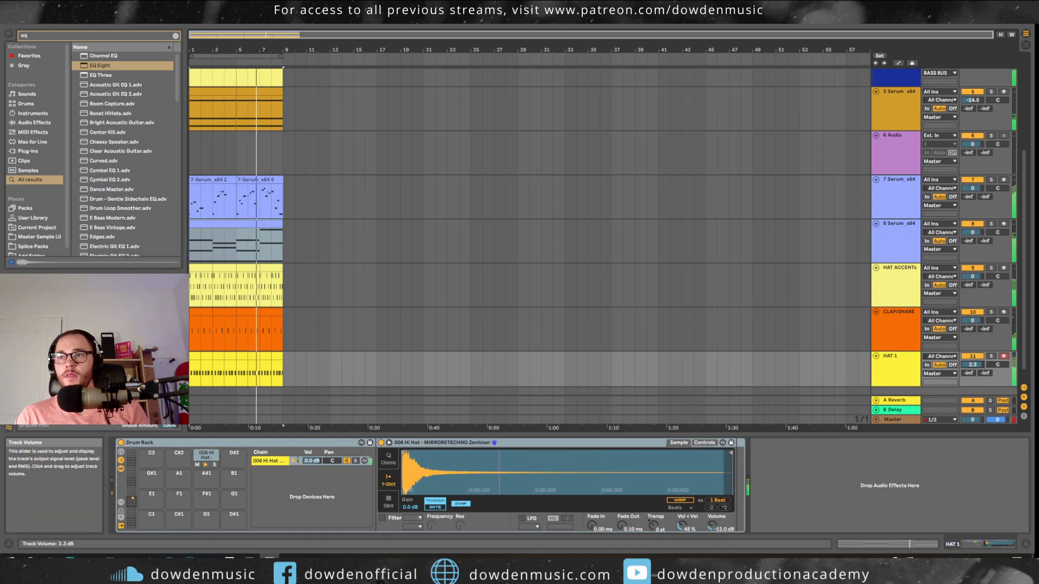
key(ctrl+f)
text(comp)
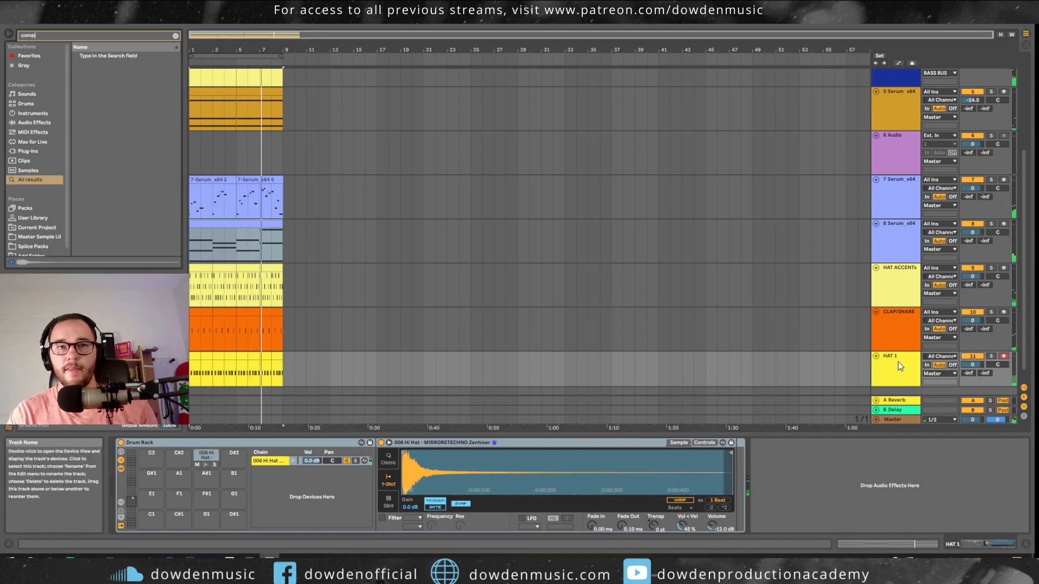
click(101, 57)
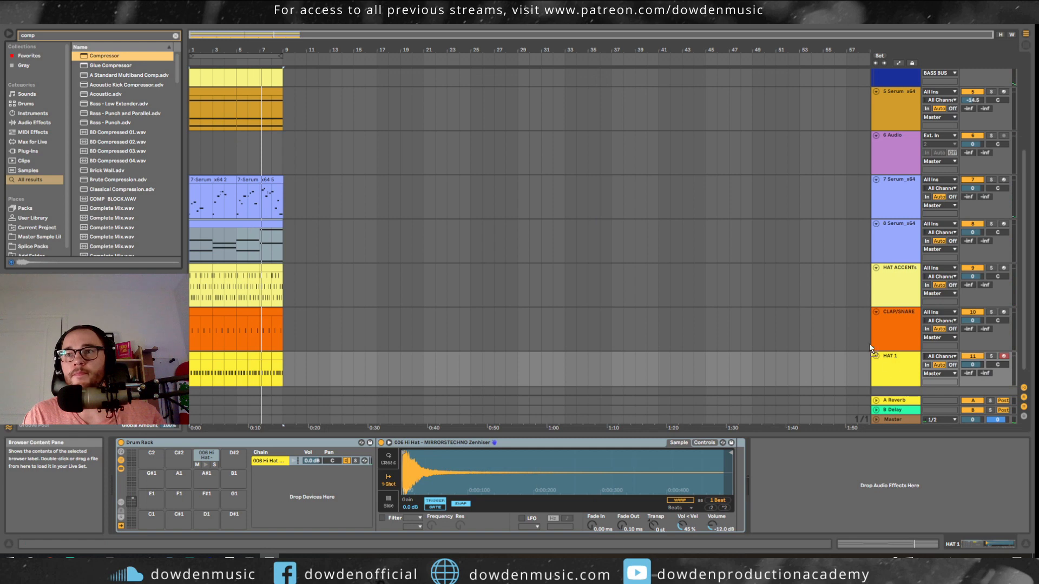
drag(869, 343, 888, 367)
scroll(608, 267, down, 1)
- Solo HAT 1 and set its Compressor to threshold -14.9 dB, ratio 4.06:1, attack 1.83 ms and output gain 5.61 dB
drag(796, 466, 796, 469)
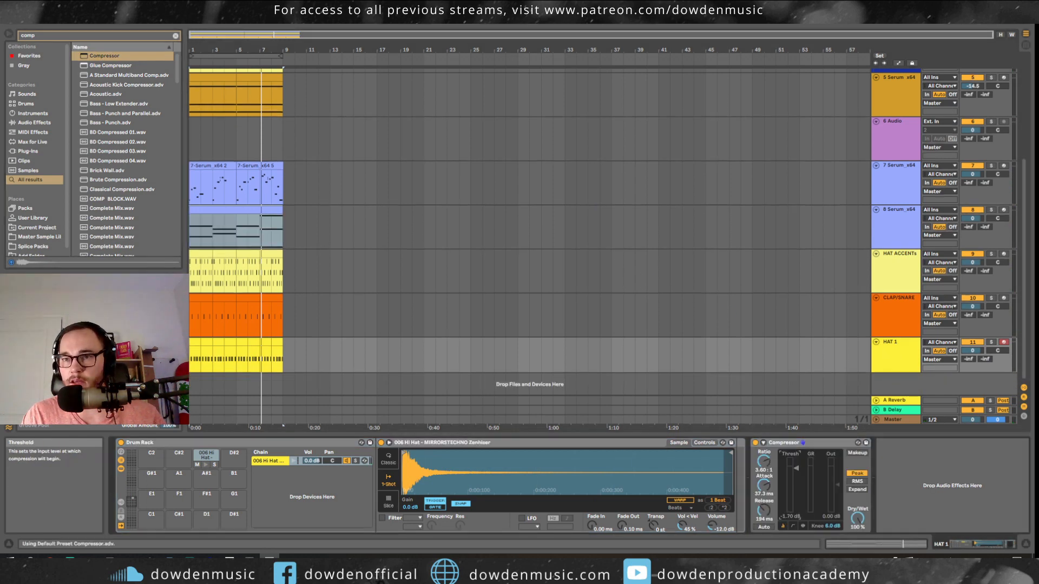
key(space)
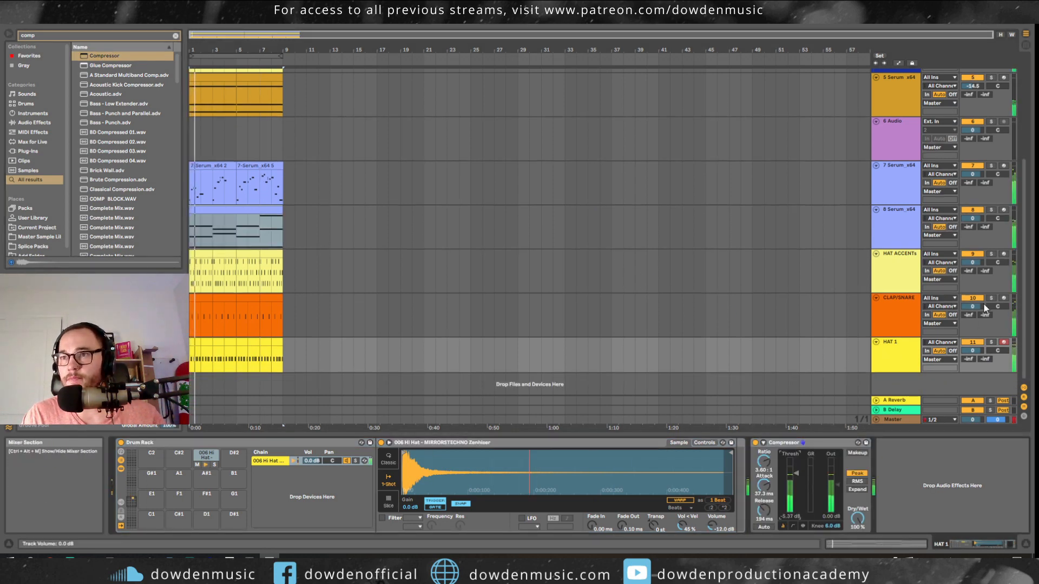
click(992, 343)
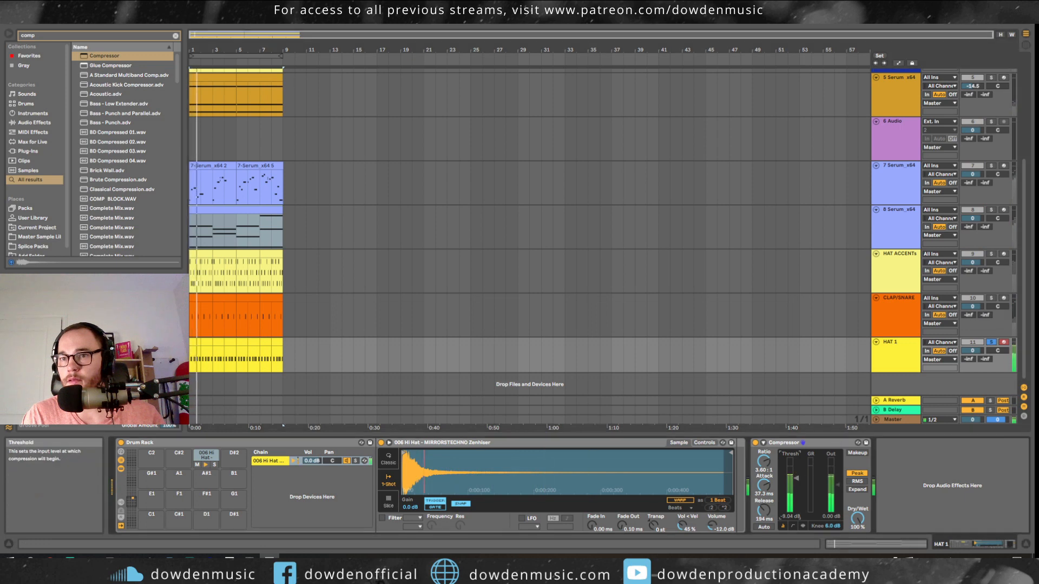
drag(796, 483, 764, 522)
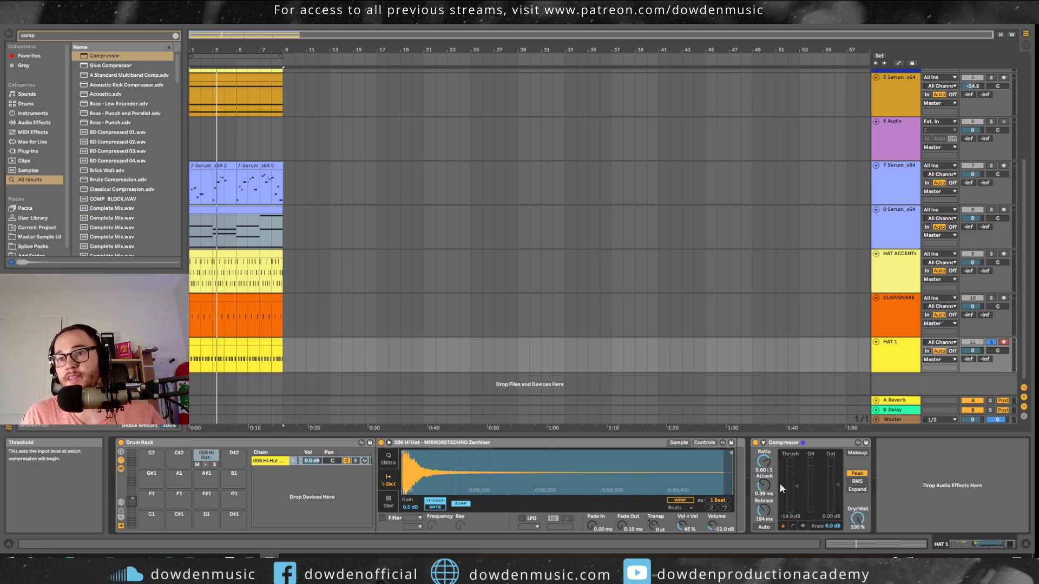
key(space)
drag(763, 460, 764, 514)
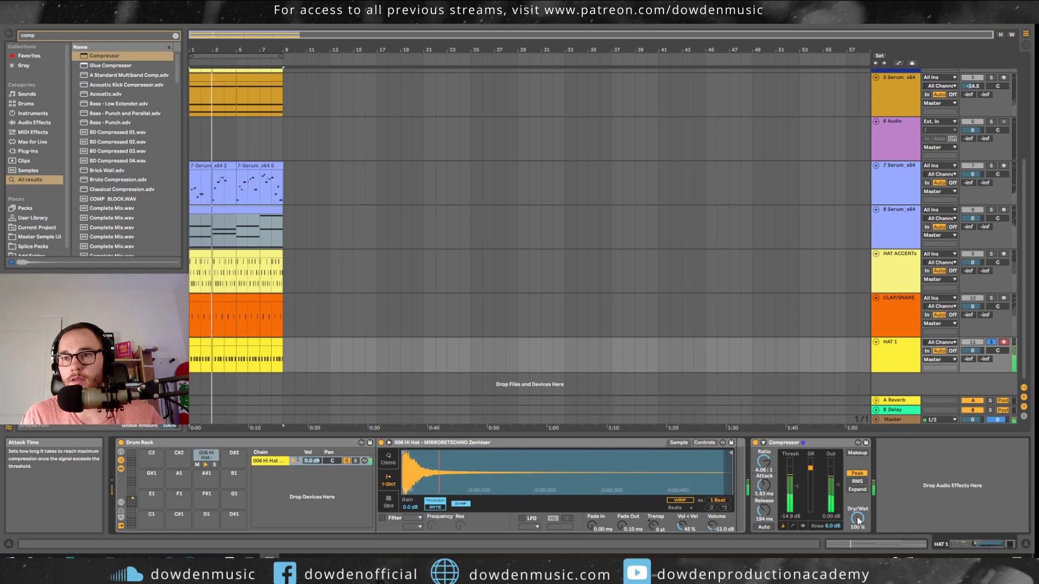
drag(837, 483, 837, 481)
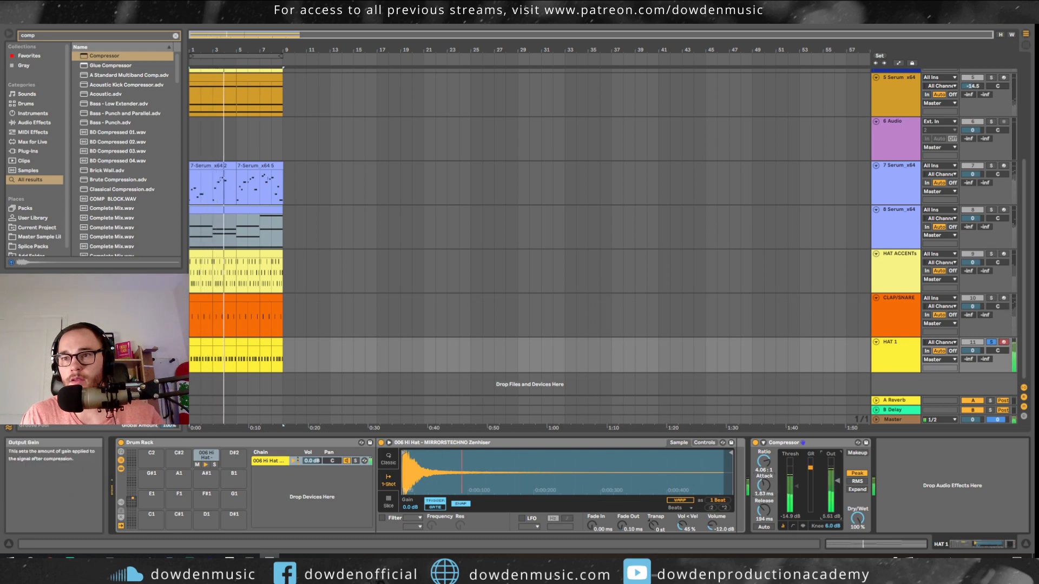
- Duplicate HAT 1's Compressor with ratio 31.8:1, attack 0.01 ms and threshold -5.74 dB, then unsolo the track at -0.7 dB volume
click(798, 443)
key(ctrl+d)
drag(889, 461, 889, 432)
key(space)
drag(922, 487, 922, 472)
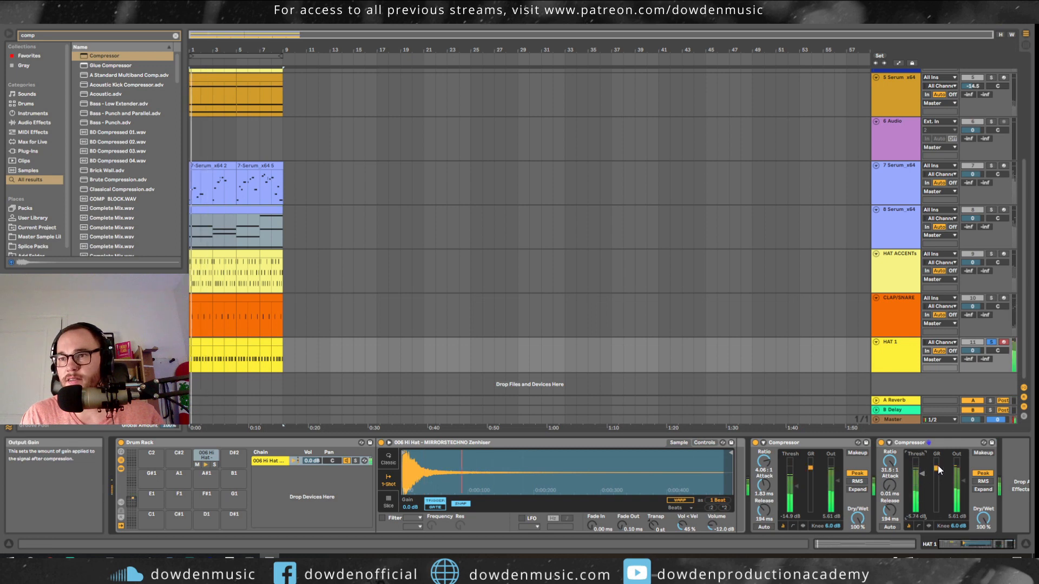
click(991, 342)
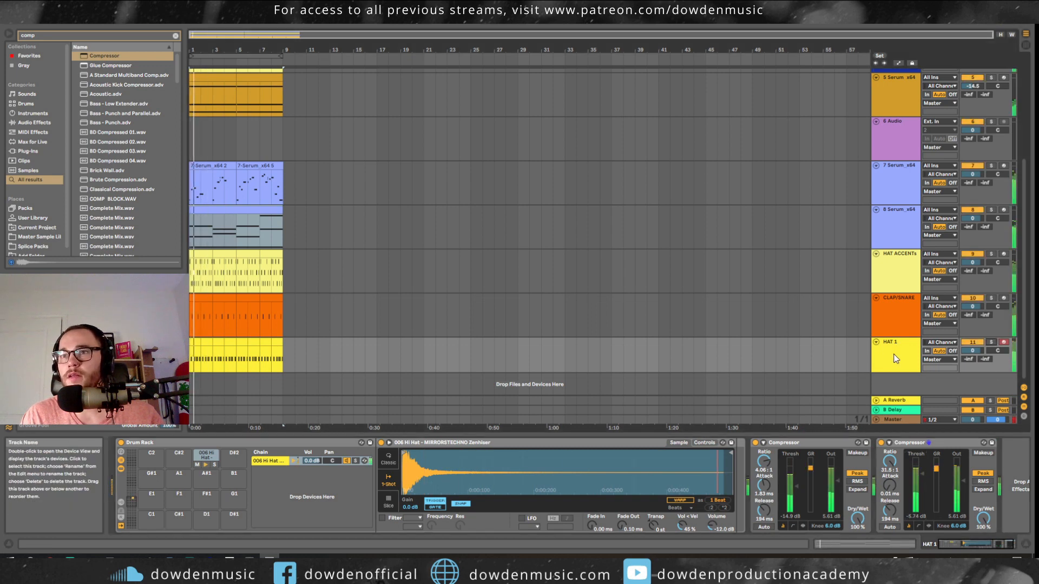
drag(973, 351, 972, 354)
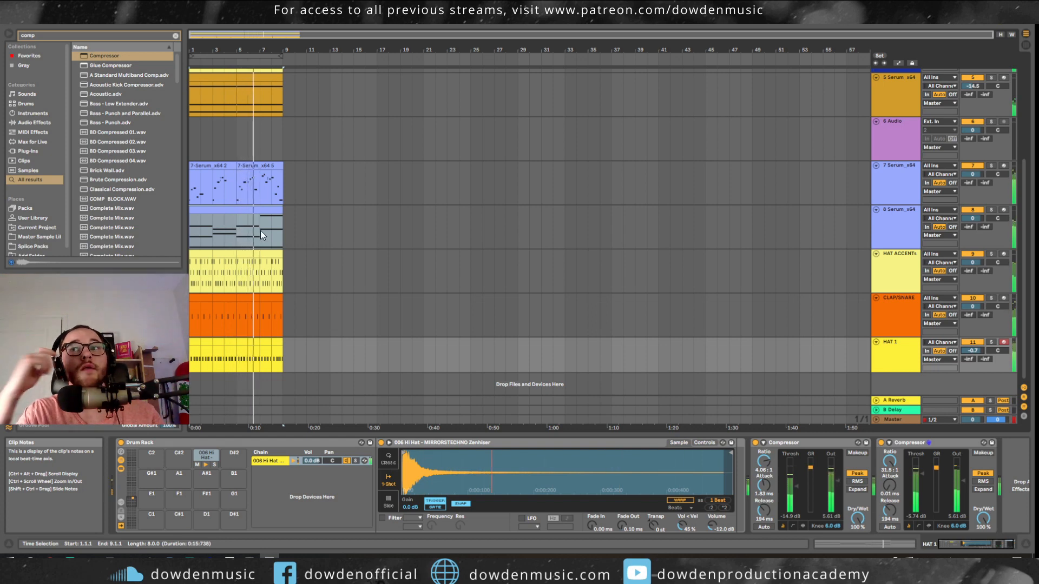
- Move the SUB track's first four-bar clip to bar 9 and play the arrangement briefly
scroll(283, 222, up, 6)
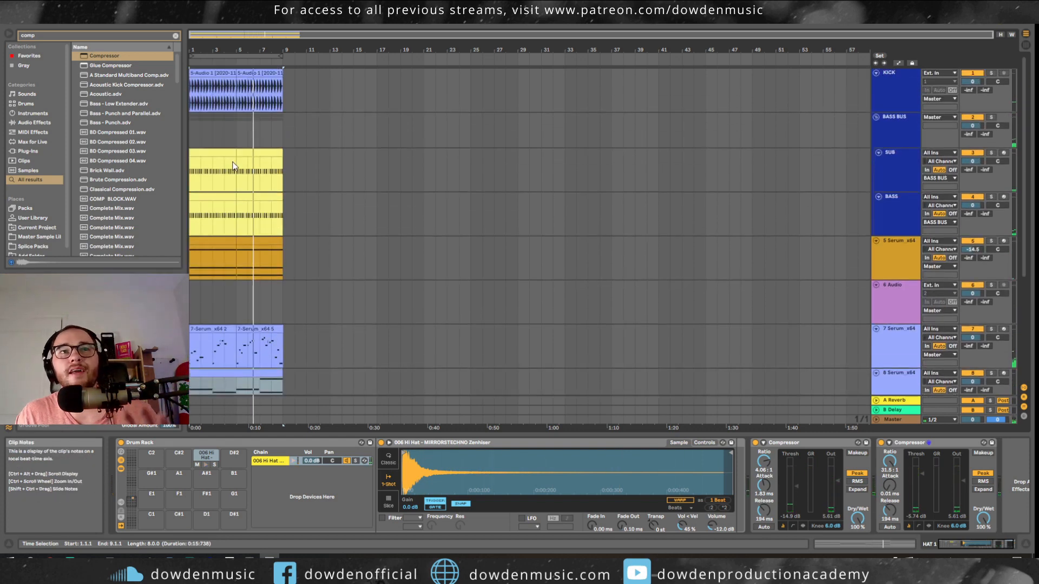
click(282, 112)
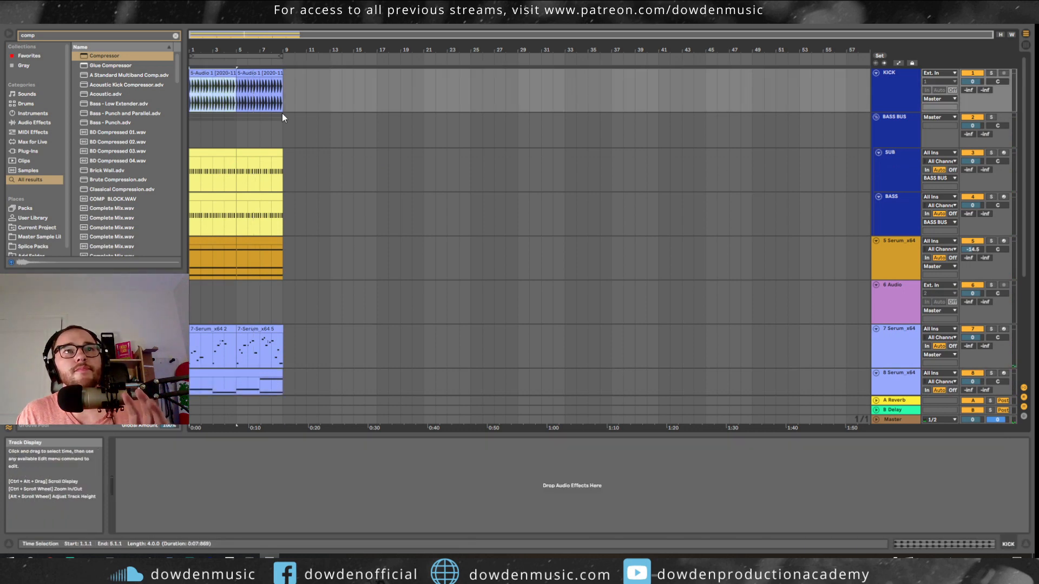
drag(216, 156, 310, 157)
click(766, 73)
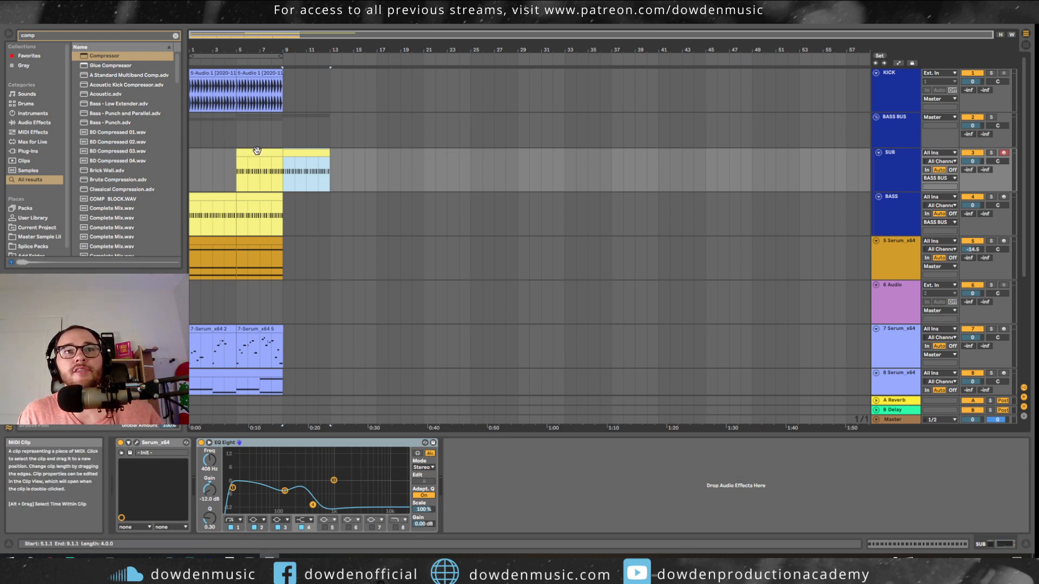
key(space)
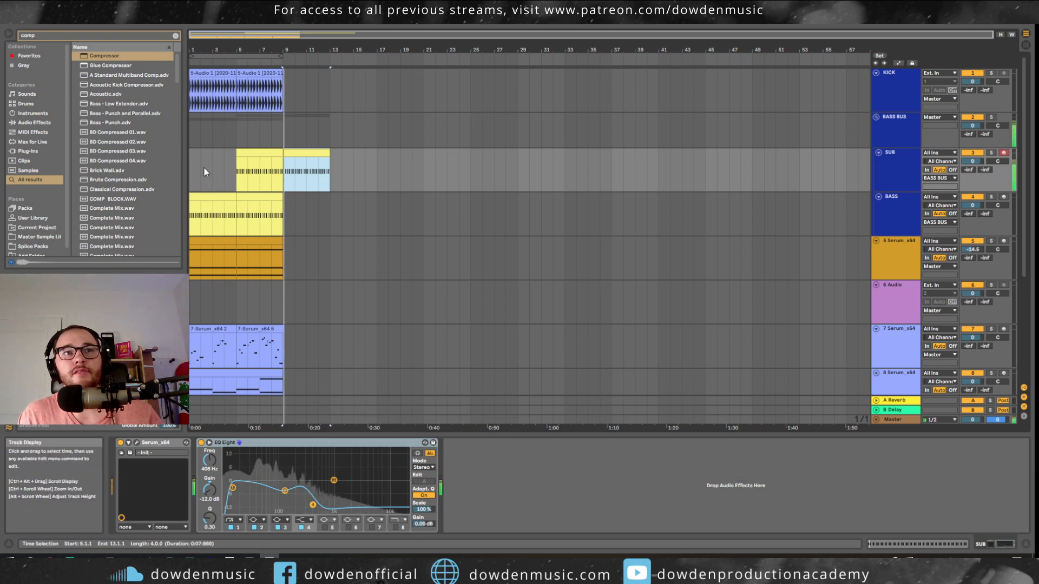
key(space)
scroll(200, 245, down, 2)
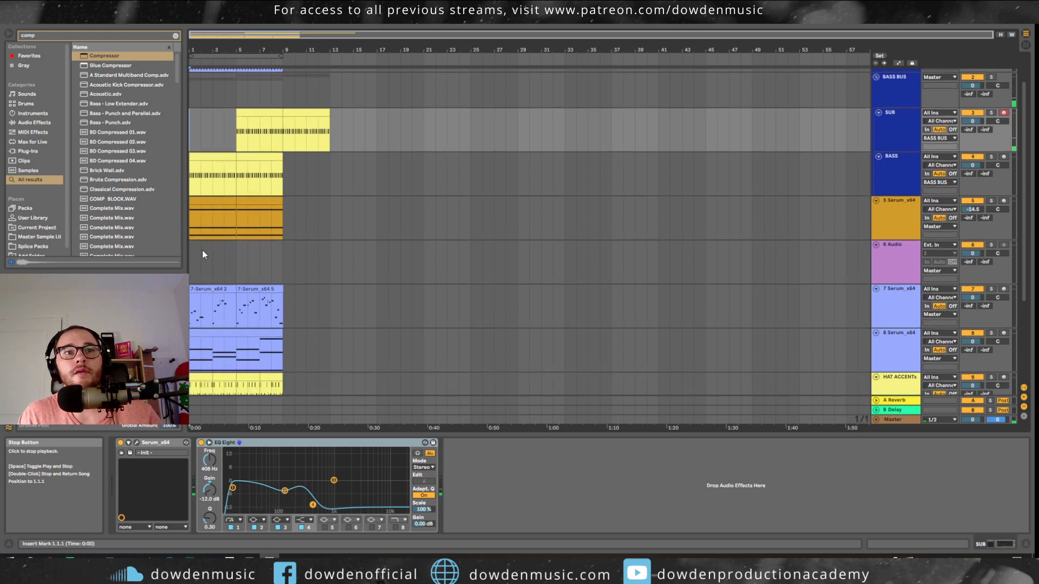
- Delete track 7's first clip and move track 8's eight-bar clip to bar 9
click(212, 289)
key(Delete)
scroll(212, 310, down, 1)
drag(212, 310, 306, 308)
scroll(307, 308, down, 1)
- Move track 7's remaining clip to bar 17 and duplicate the eight bars of HAT ACCENTS to bar 9
click(264, 256)
drag(266, 260, 407, 261)
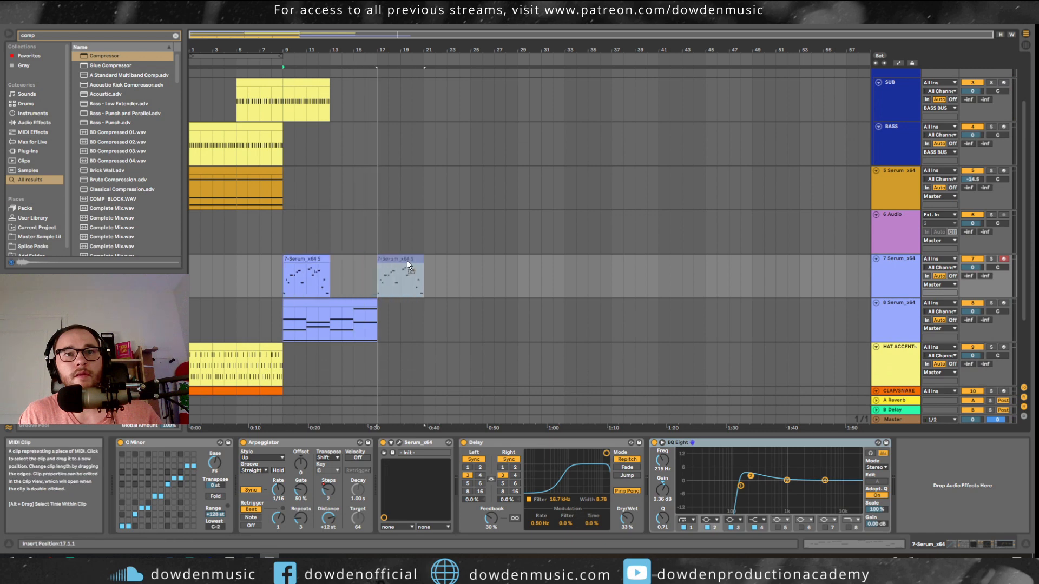
scroll(265, 244, down, 1)
click(280, 296)
key(ctrl+d)
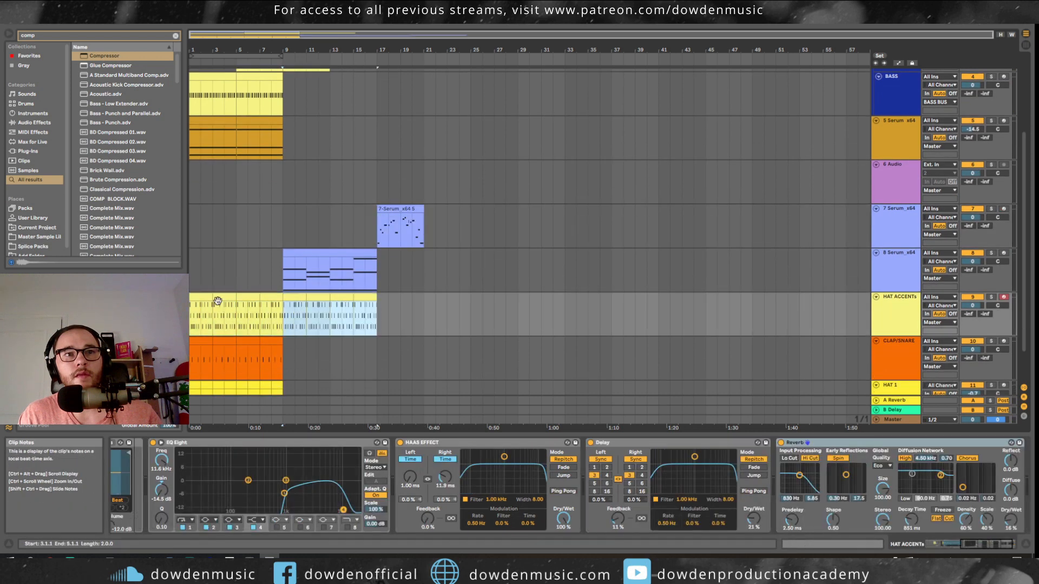
- Move the eight bars of CLAP/SNARE clips to bar 9 and play the arrangement from bar 1
click(287, 349)
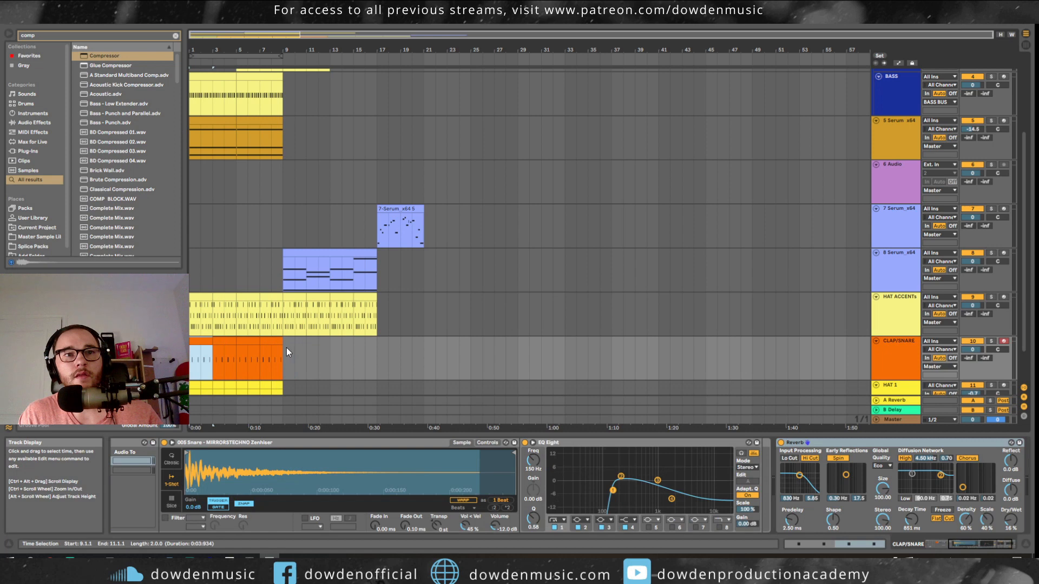
drag(200, 341, 295, 344)
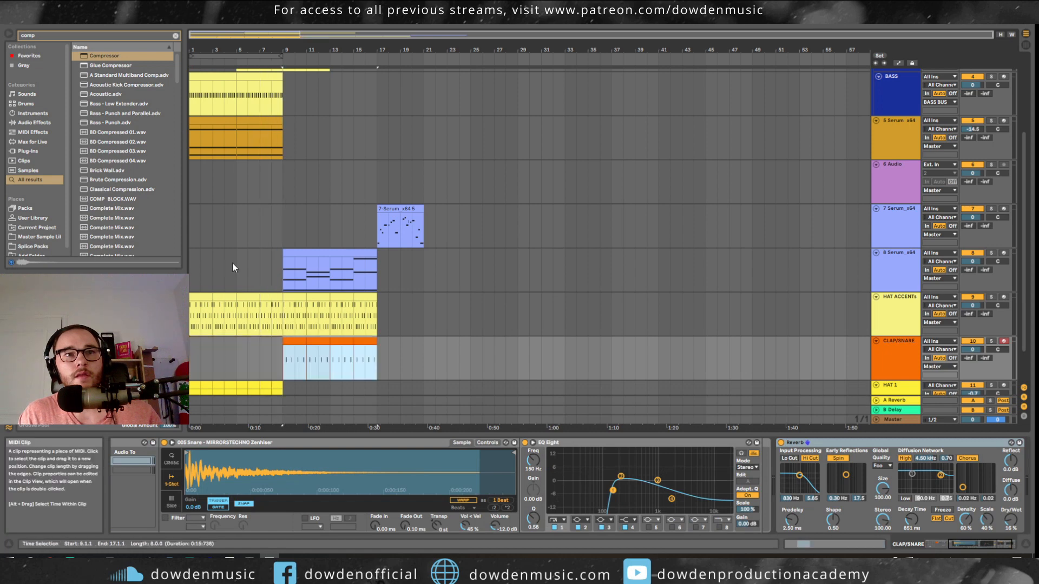
click(457, 23)
click(441, 23)
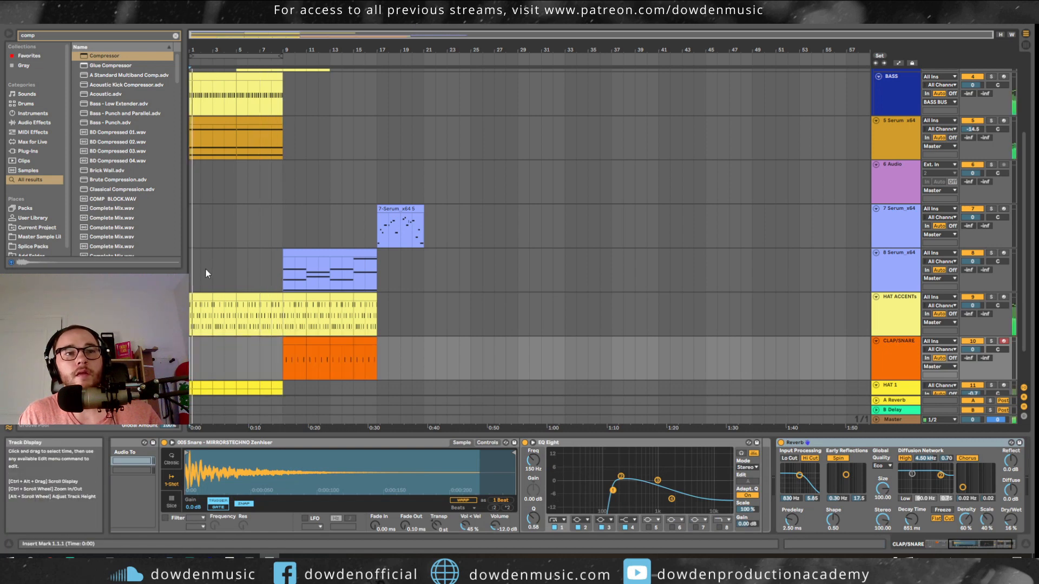
- Move the eight bars of HAT 1 clips from bar 1 to bar 9
scroll(209, 279, down, 3)
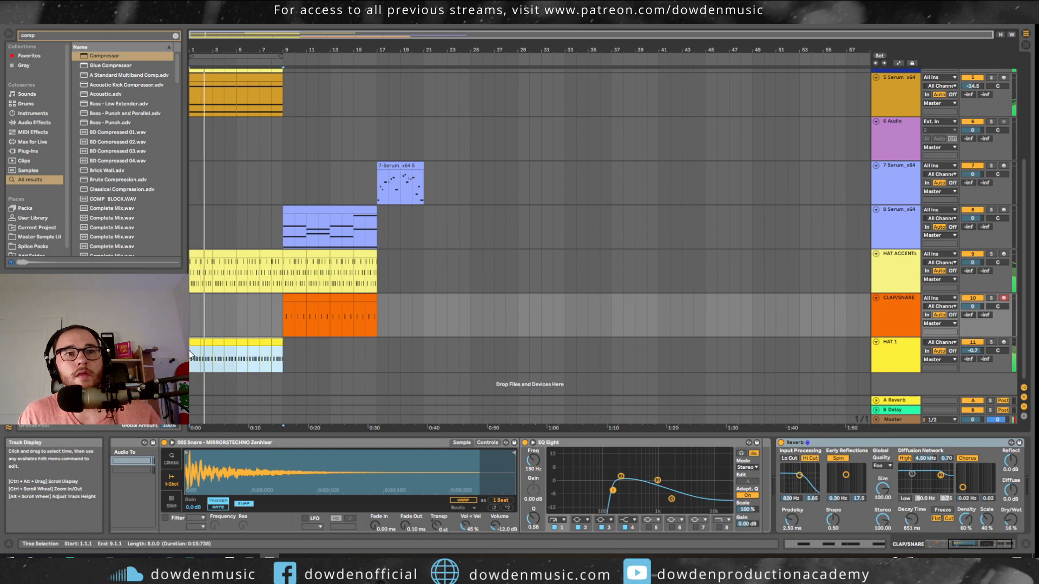
click(192, 348)
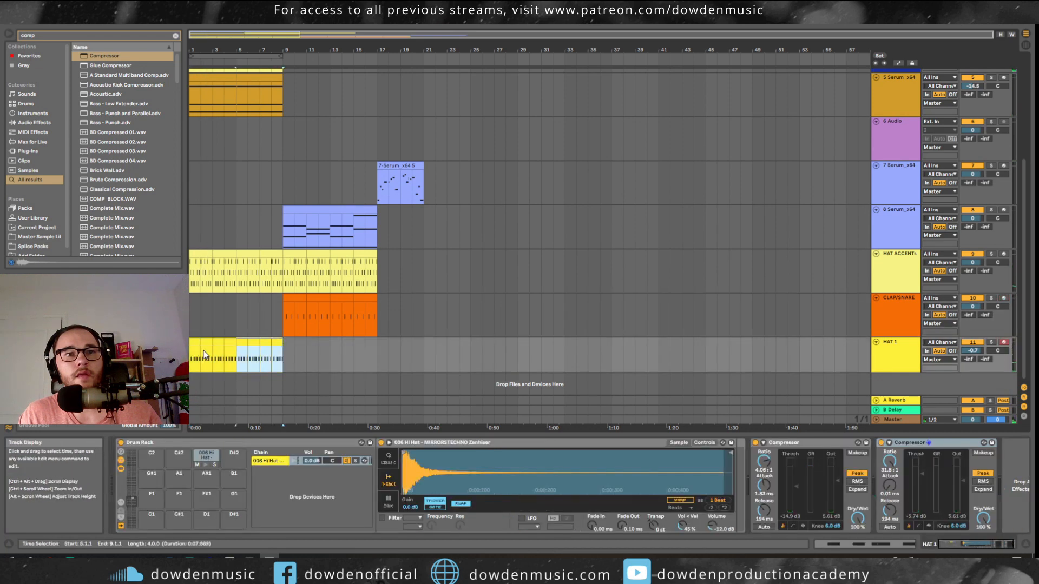
drag(209, 346, 303, 344)
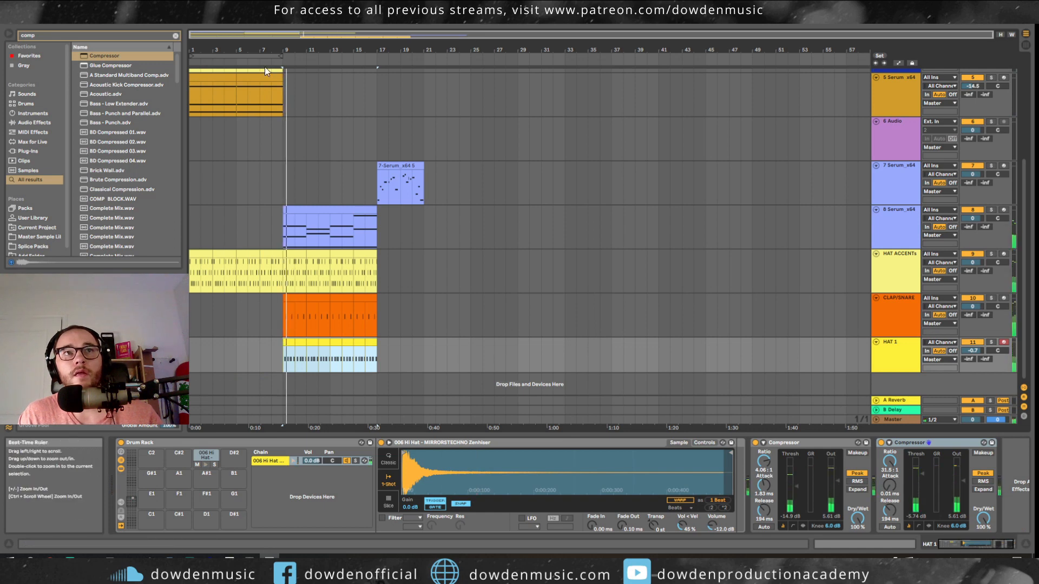
- Move track 5's eight bars of clips to bar 9 and automate its track volume to fade in from silence between bars 9 and 13
click(221, 77)
drag(221, 77, 346, 102)
key(a)
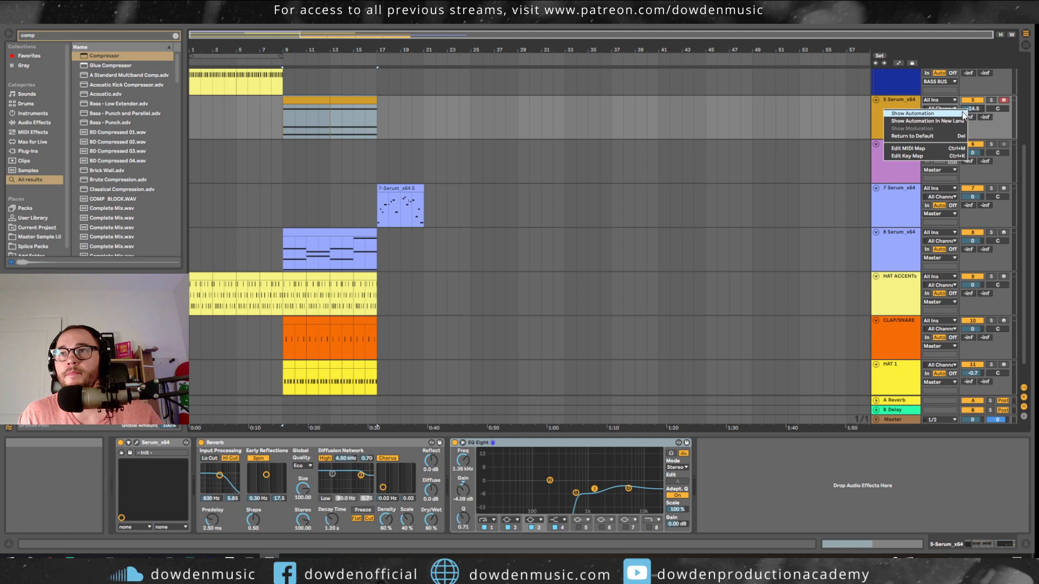
click(285, 119)
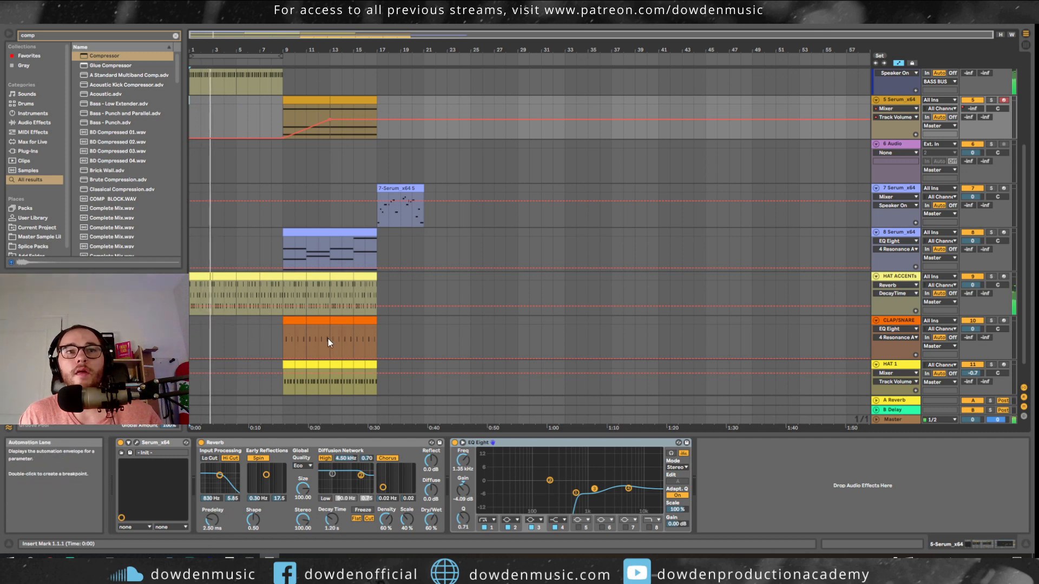
- Move the CLAP/SNARE clips to bar 17 and place the SUB track's two four-bar clips across bars 9 to 17
mouse_move(377, 330)
mouse_down()
mouse_move(290, 329)
mouse_move(378, 321)
mouse_up()
key(a)
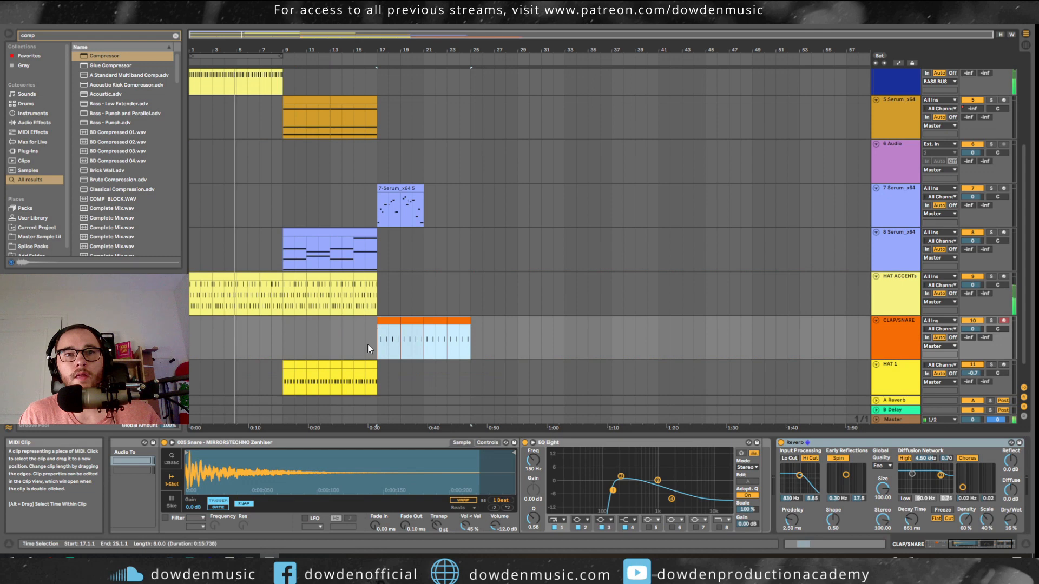
drag(380, 371, 322, 150)
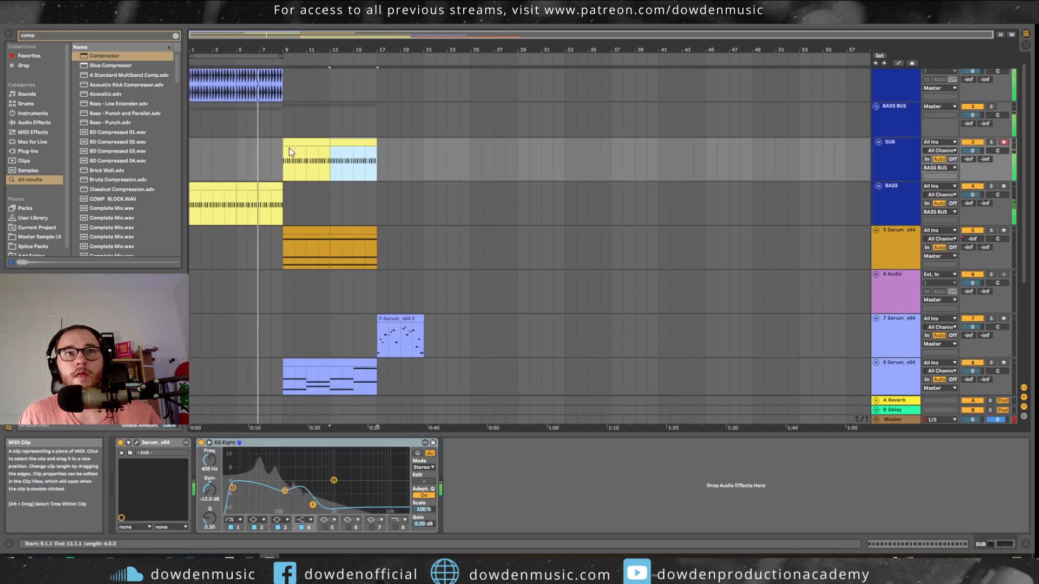
- Duplicate the eight bars of KICK clips three times so the kick runs up to bar 33
drag(285, 89, 189, 94)
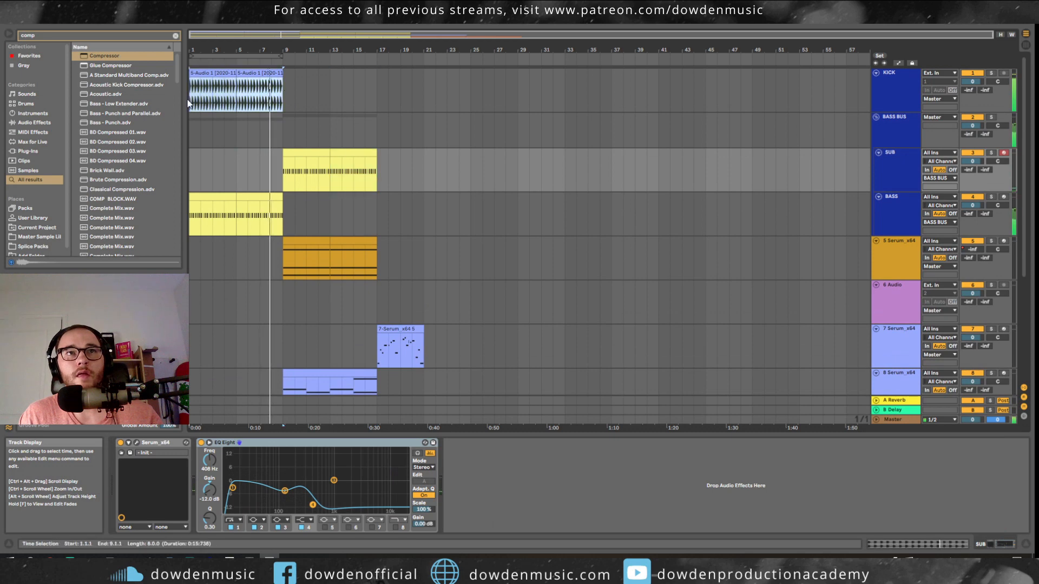
key(ctrl+d)
key(ctrl+d)
key(ctrl+d)
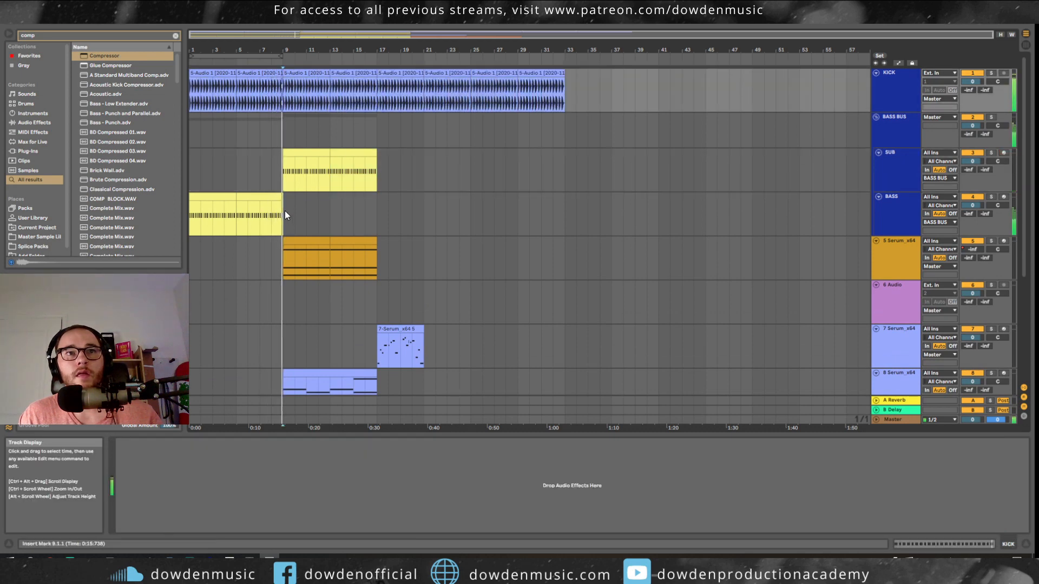
- Duplicate the eight bars of BASS clips twice so the bass runs up to bar 25
click(282, 210)
click(784, 80)
key(space)
drag(284, 212, 193, 221)
key(ctrl+d)
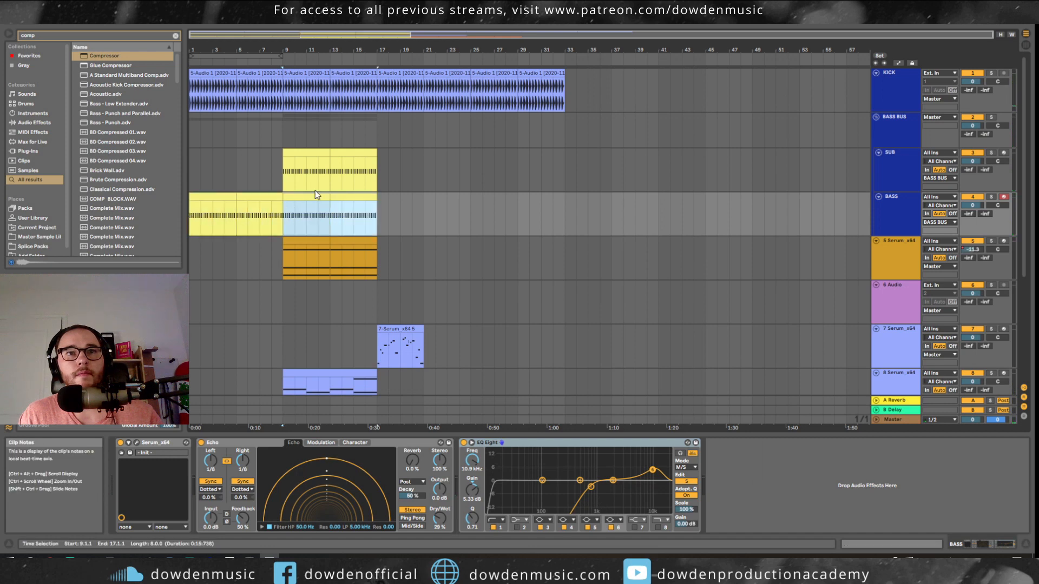
key(ctrl+d)
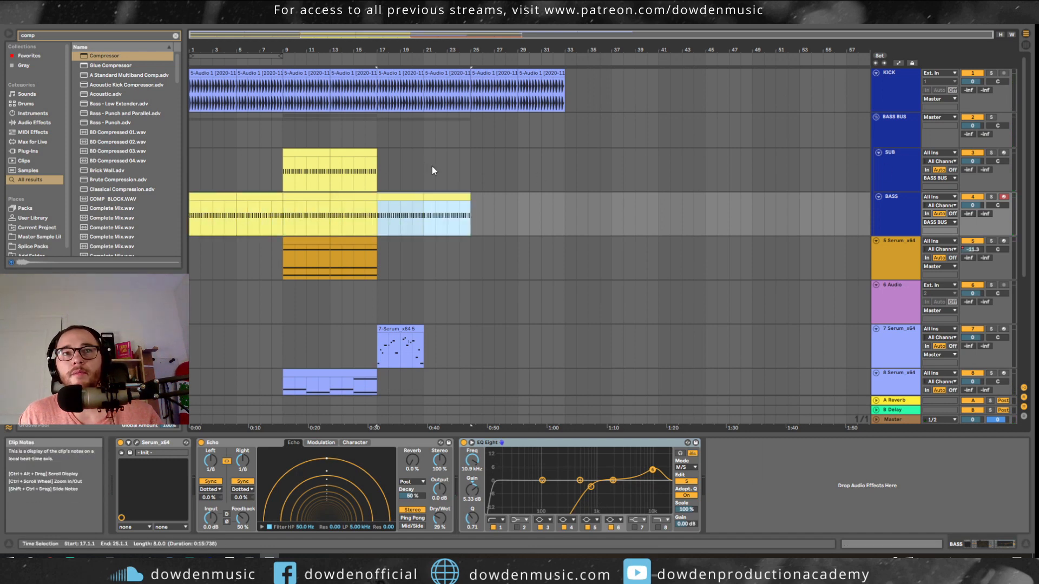
- Duplicate the clips in bars 9 to 17 of the SUB track and track 5 to bar 17
click(286, 162)
key(ctrl+d)
click(301, 251)
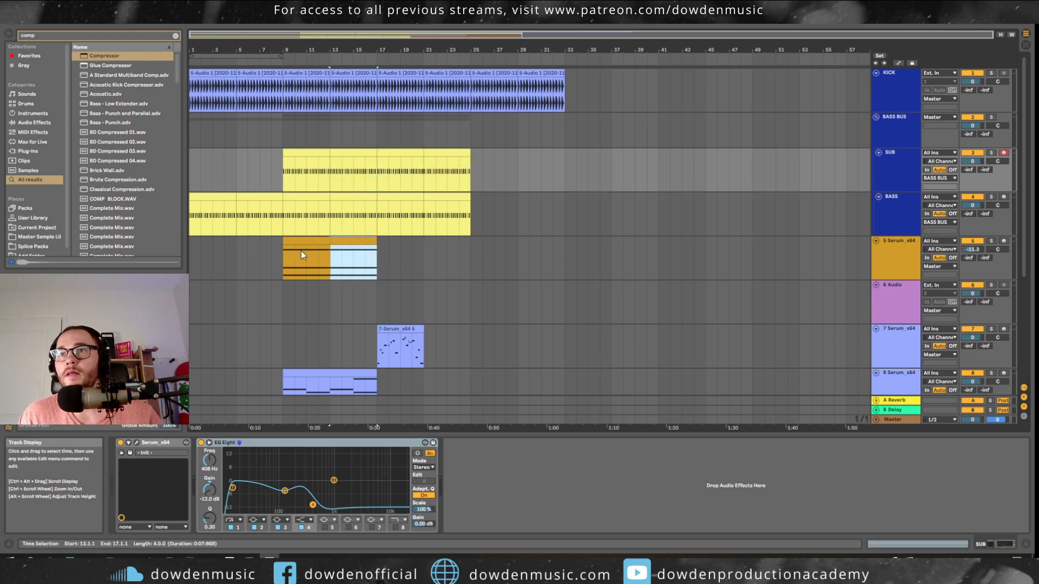
key(ctrl+d)
- Remove the repeated volume ramp on track 5 and stretch its fade-in to reach -11.3 dB at bar 17
key(a)
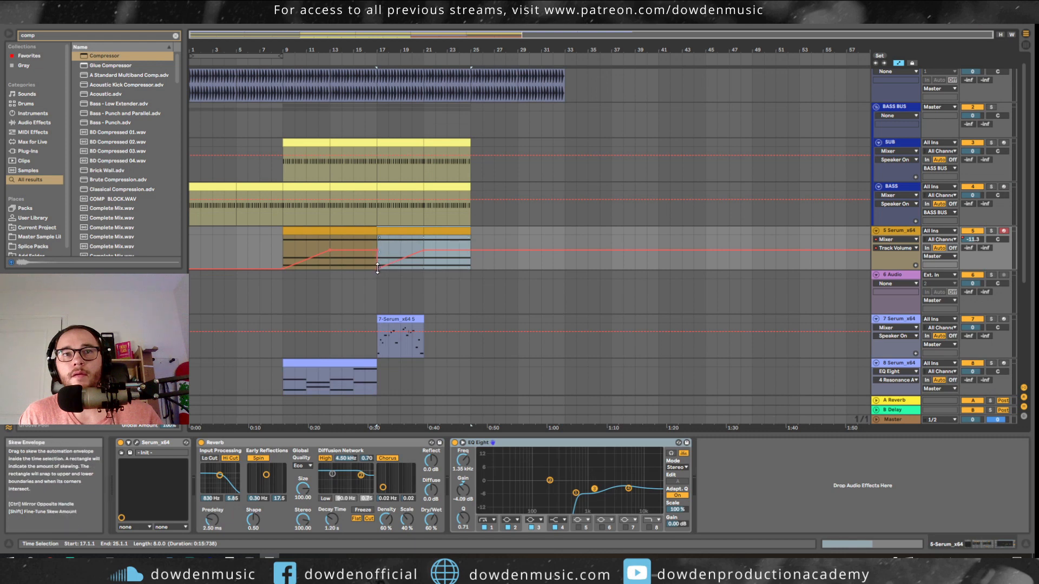
scroll(377, 269, up, 5)
click(376, 269)
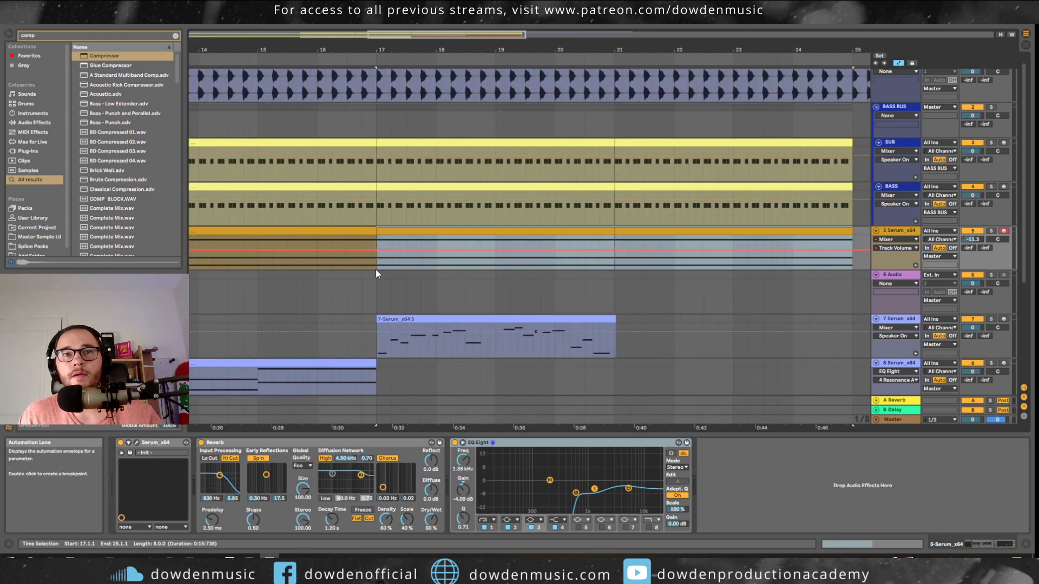
scroll(374, 273, down, 5)
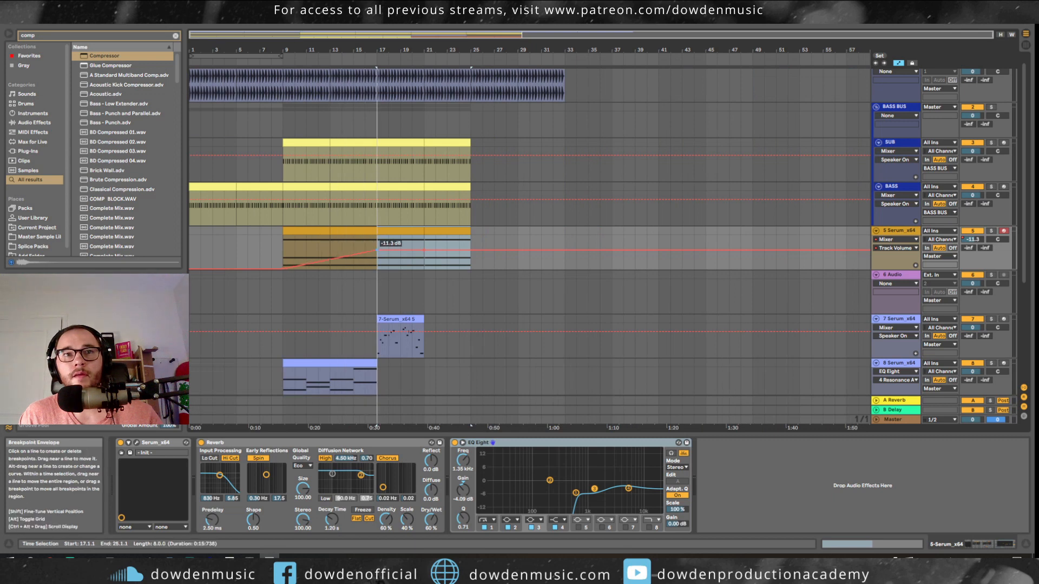
- Duplicate track 8's eight-bar clip to bar 17
scroll(361, 309, down, 3)
click(359, 305)
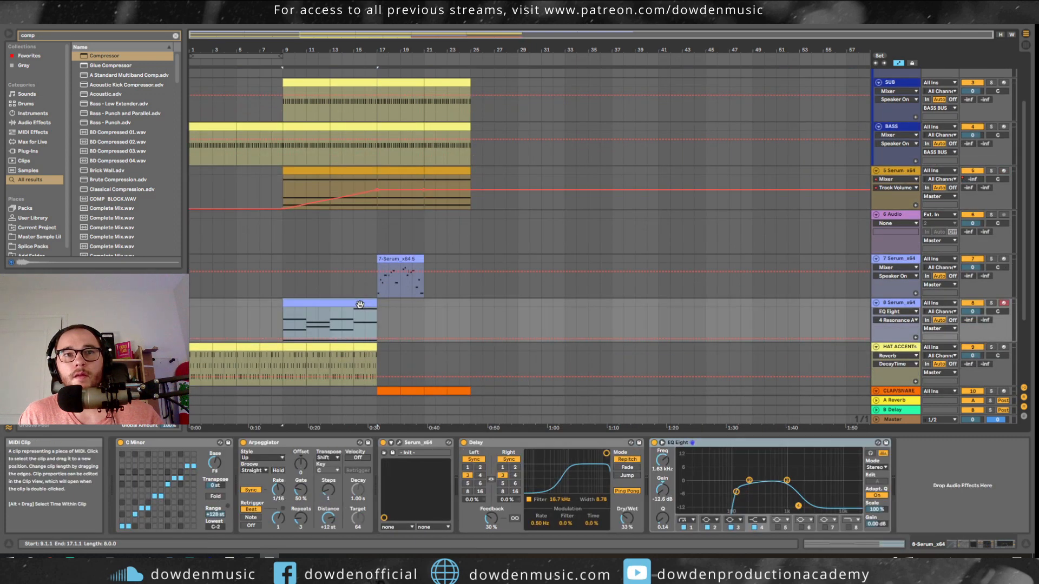
key(ctrl+d)
- Duplicate the sixteen bars of HAT ACCENTS so they run up to bar 33, then play from bar 7
key(a)
scroll(360, 305, down, 2)
drag(378, 314, 188, 324)
key(ctrl+d)
scroll(261, 223, down, 3)
click(261, 223)
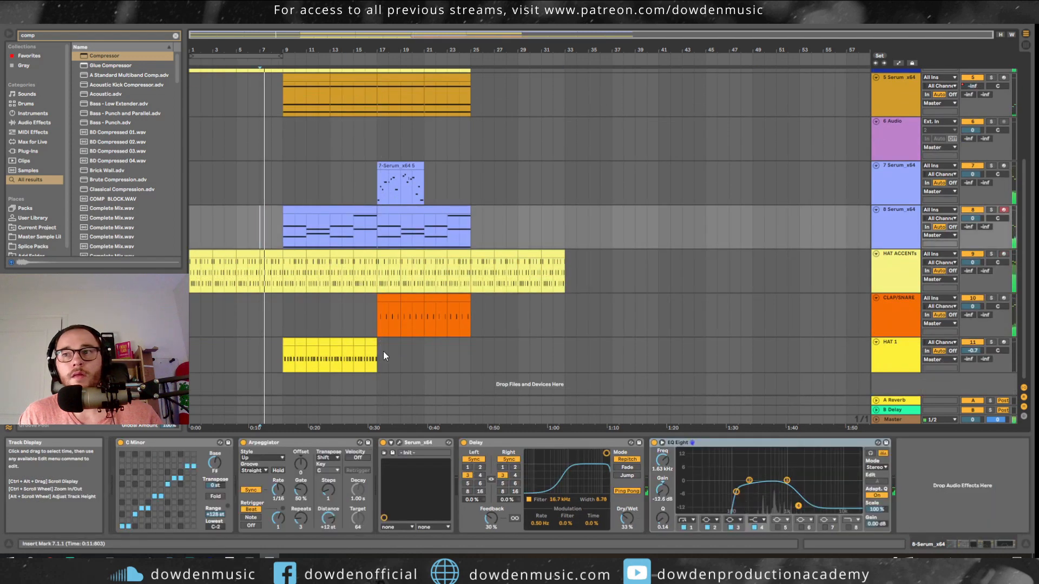
- Move the eight bars of HAT 1 clips from bar 9 to bar 25
click(303, 353)
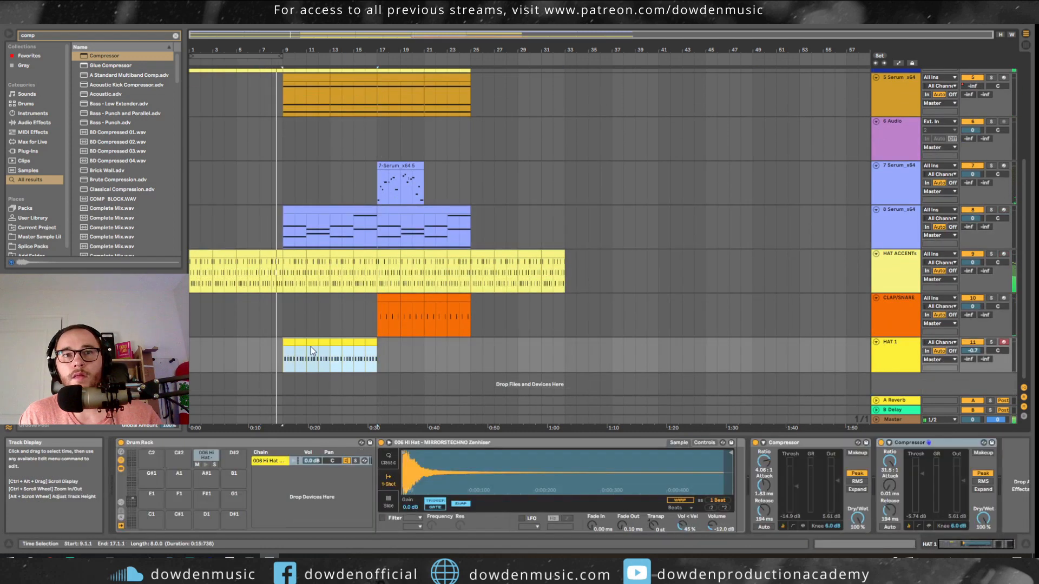
key(ctrl+d)
key(ctrl+z)
drag(297, 345, 473, 353)
click(391, 298)
click(480, 353)
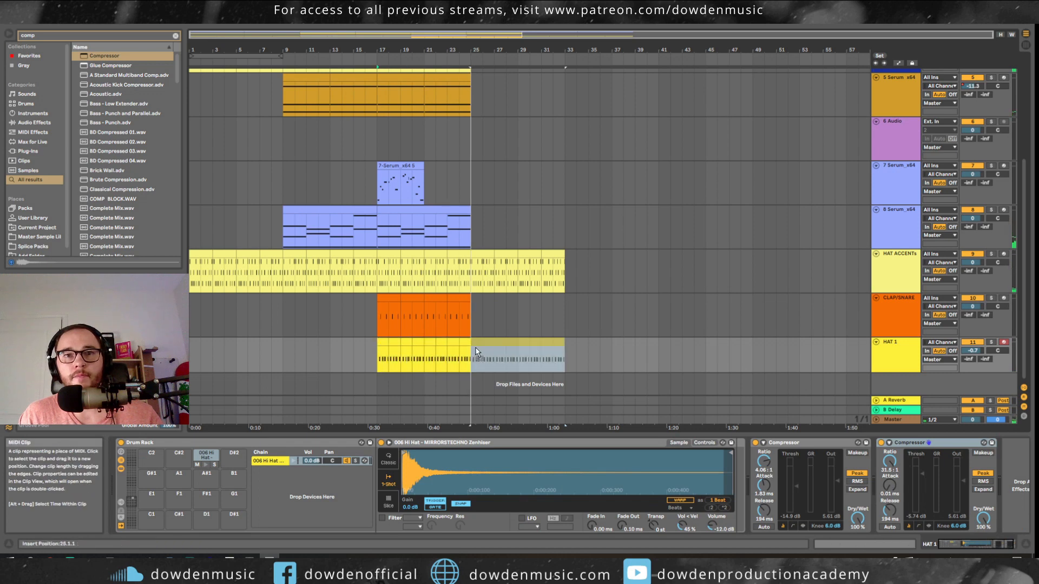
- Configure Serum's filter cutoff as a device parameter on track 8 and show Fil Cutoff in its automation lane
scroll(303, 282, up, 2)
click(280, 278)
click(253, 272)
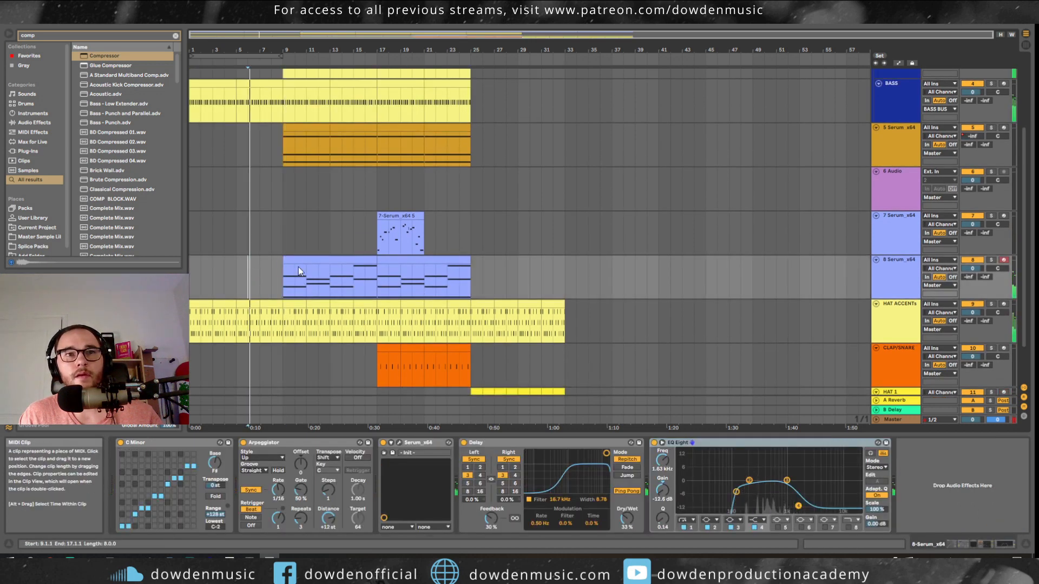
click(298, 267)
key(a)
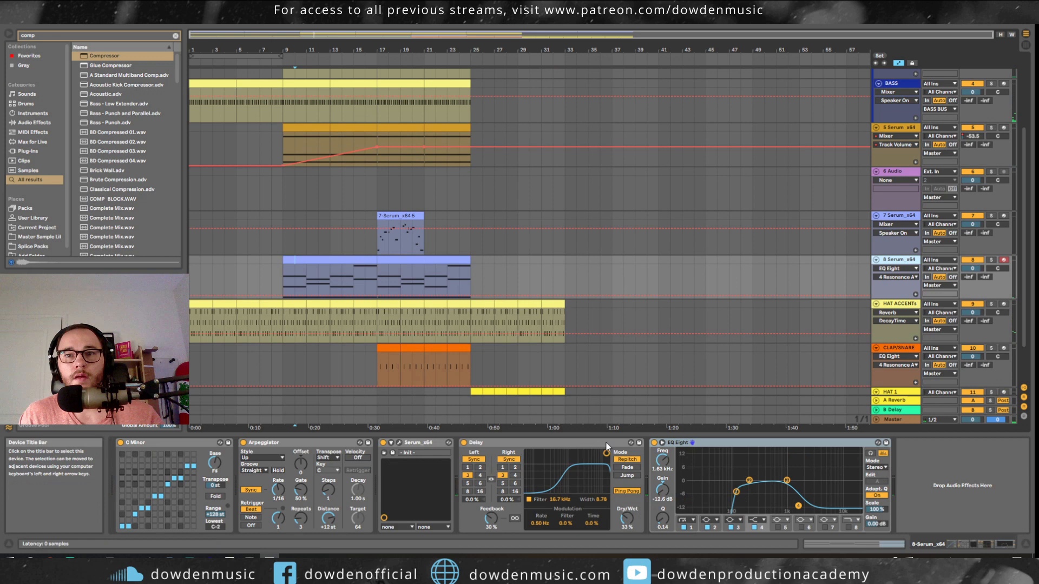
click(389, 443)
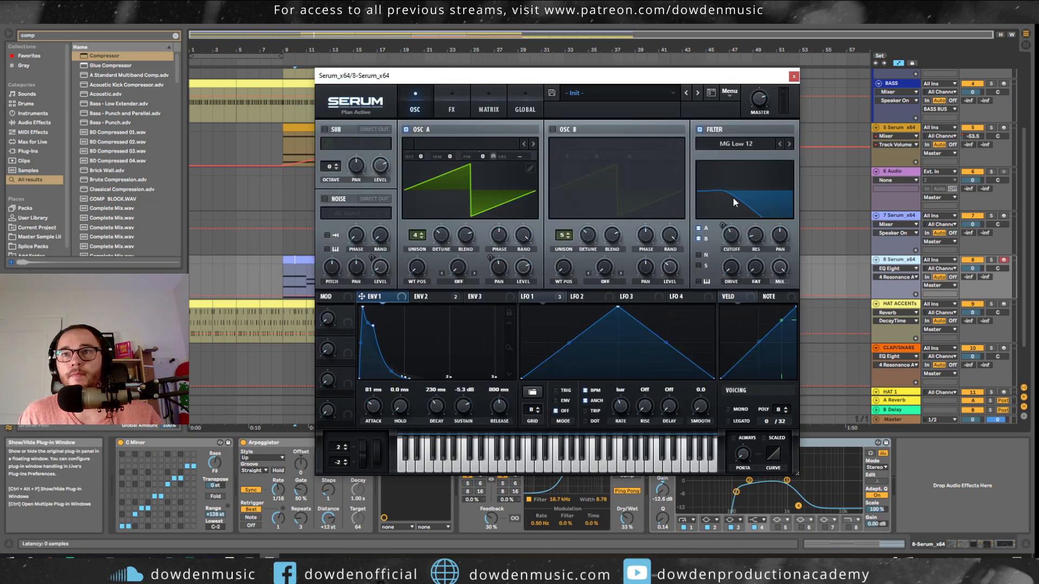
click(273, 444)
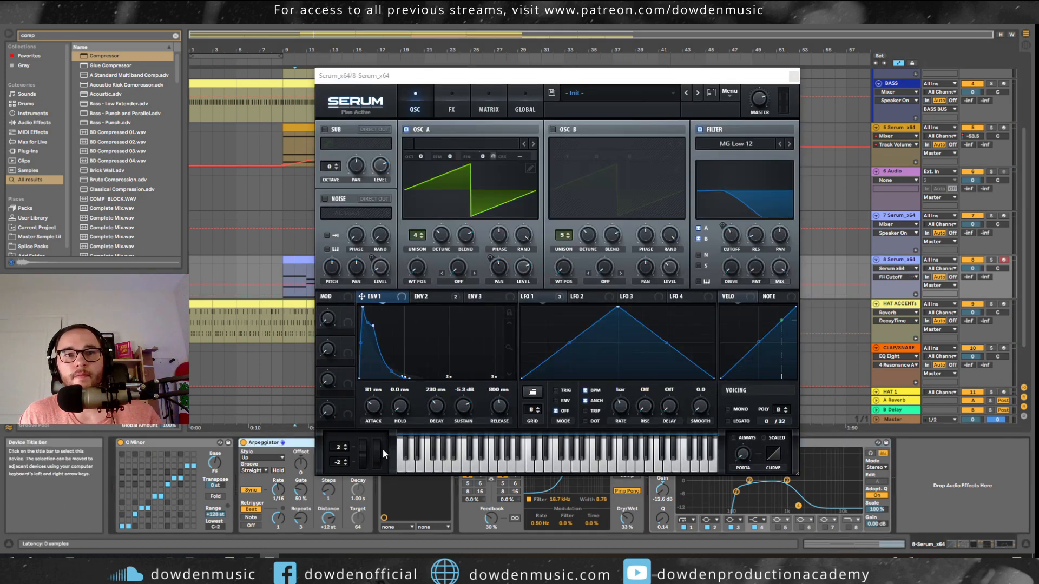
click(794, 77)
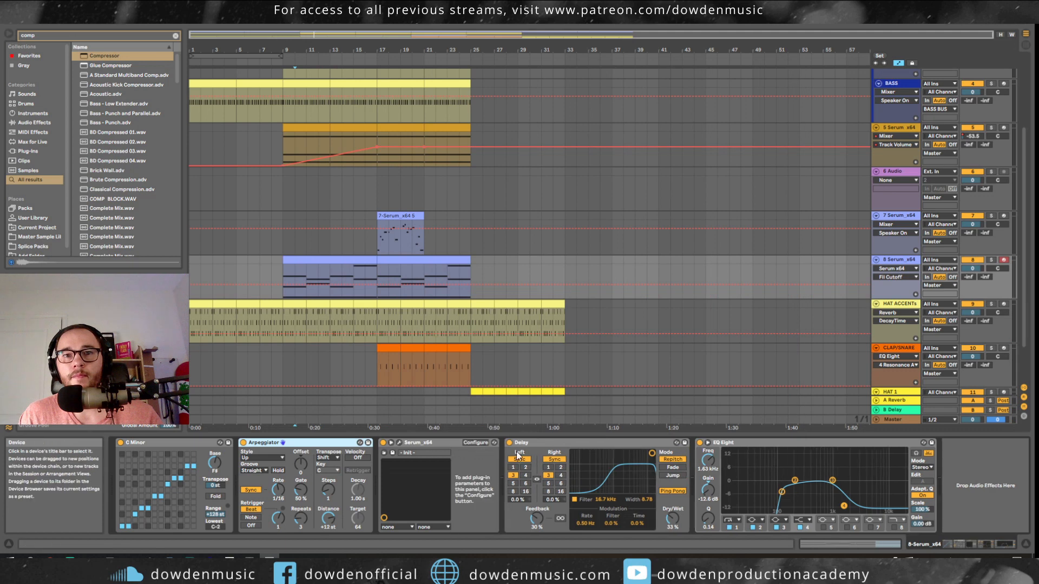
click(399, 442)
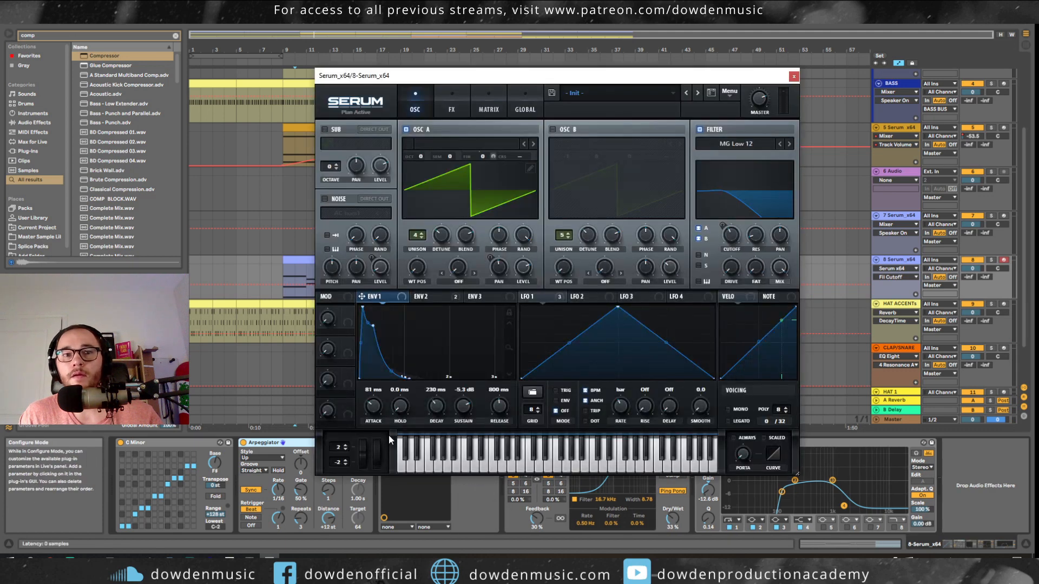
click(794, 77)
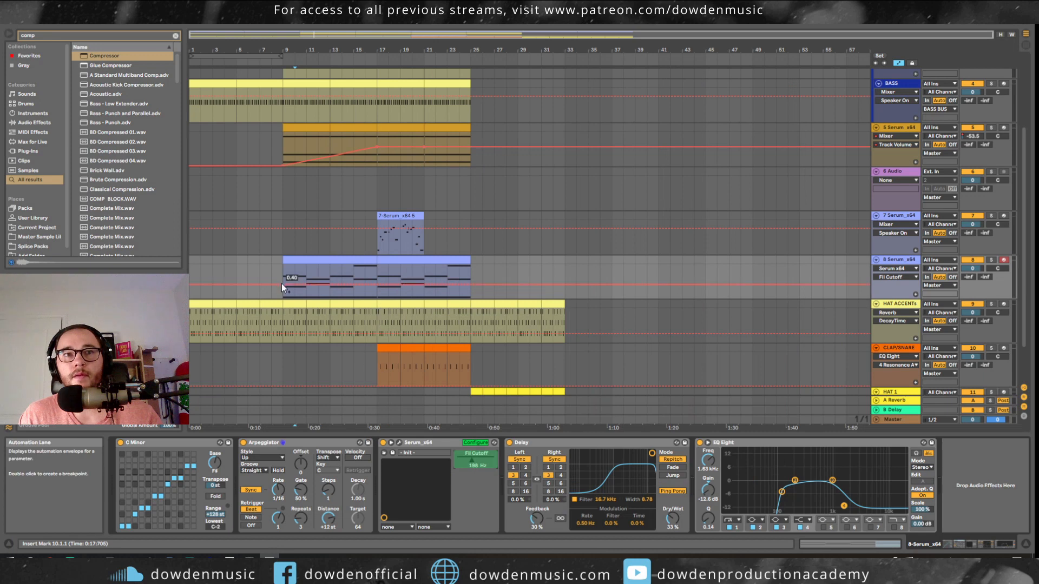
- Draw a gradual Fil Cutoff rise on track 8 starting at bar 9 and play the transition into it
drag(282, 283, 390, 290)
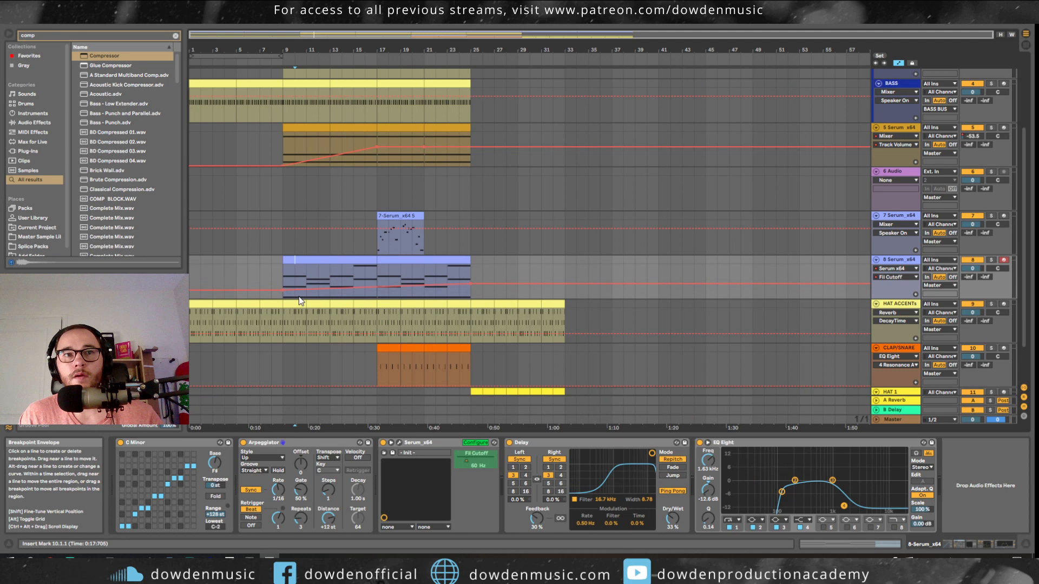
click(264, 280)
key(space)
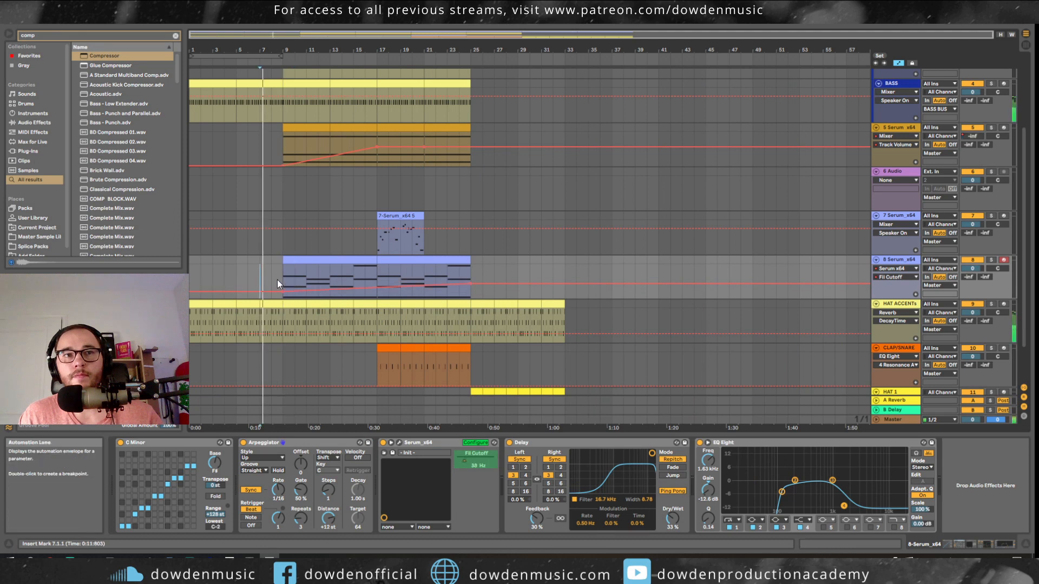
click(280, 278)
key(space)
key(space)
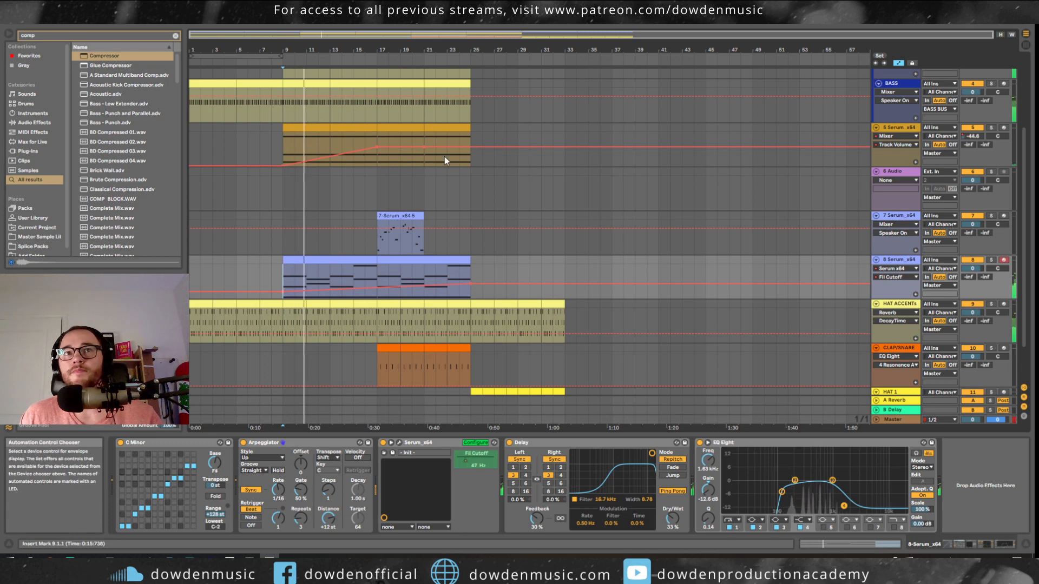
- Extend track 5's volume fade-in to end at bar 21 and move track 7's clip to bar 21
click(375, 150)
drag(374, 147, 427, 146)
ctrl+drag(403, 217, 451, 219)
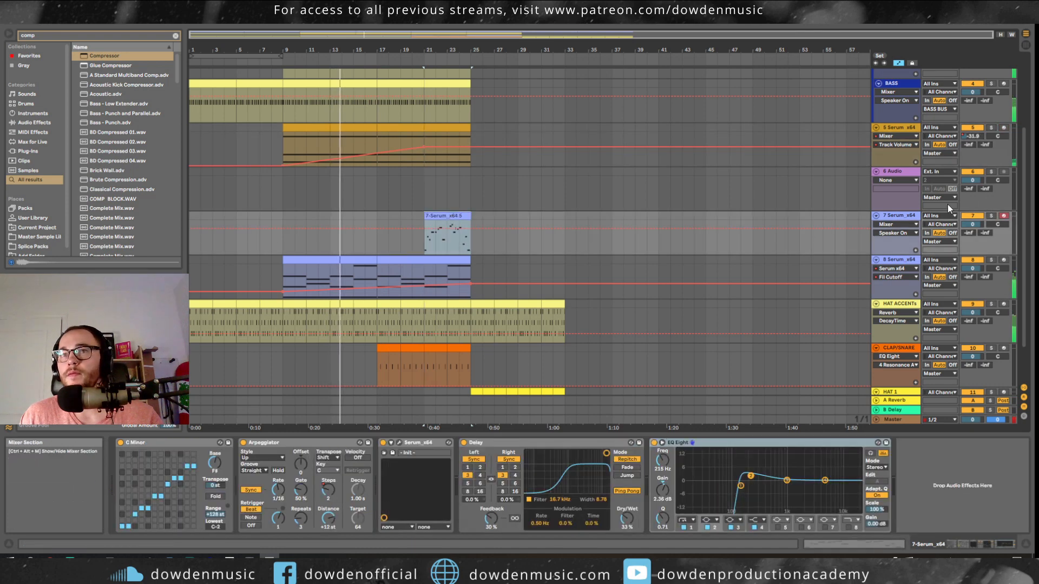
- Hide the automation lanes and duplicate the SUB and BASS clips in bars 9–25 so both tracks run to bar 41
key(a)
scroll(466, 210, up, 5)
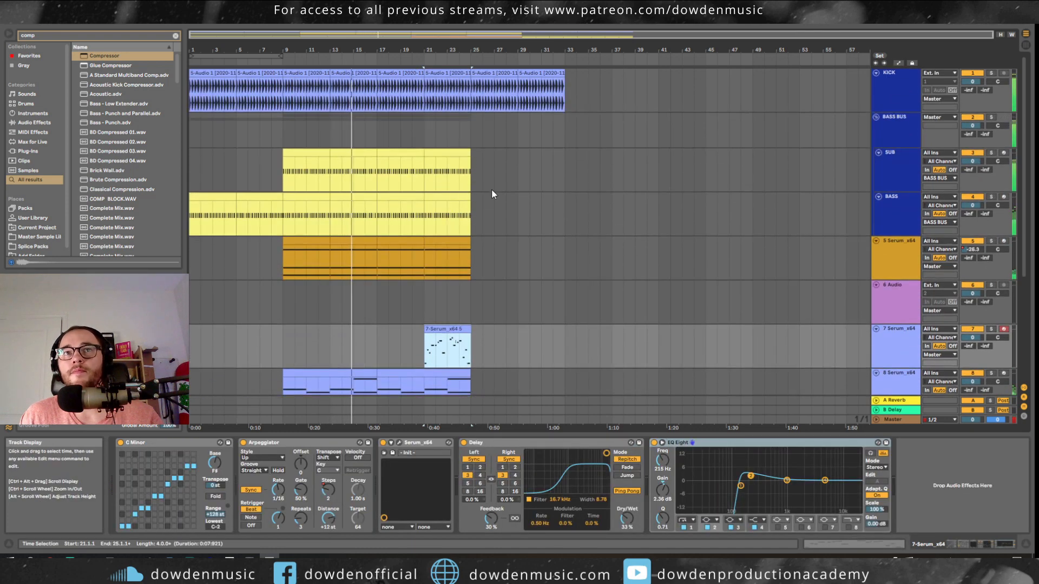
drag(479, 175, 285, 226)
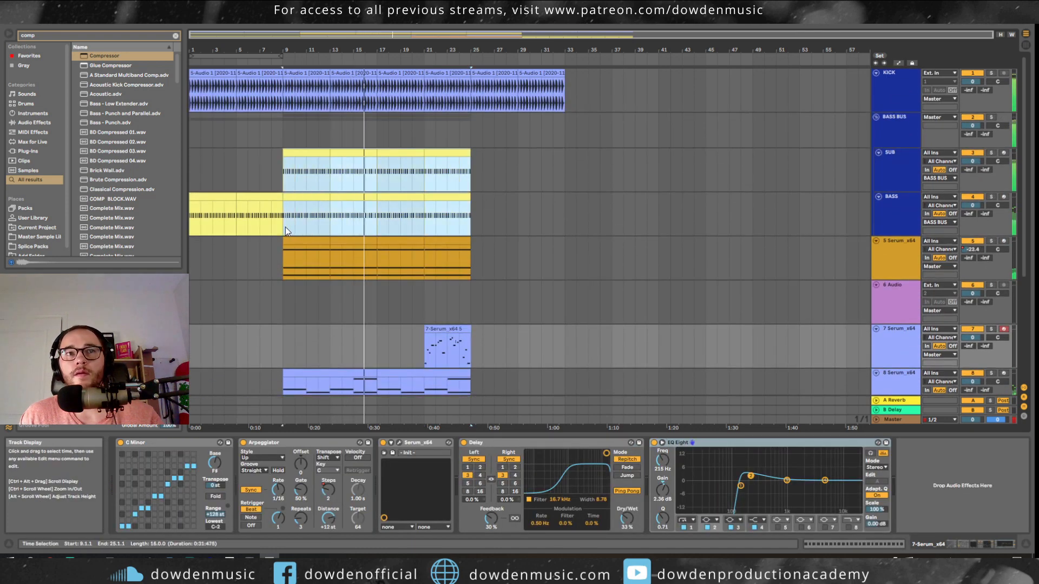
key(ctrl+d)
- Shift the CLAP/SNARE clips from bar 17 to bar 25 and fill HAT 1 with clips from bar 17 to bar 33
scroll(349, 225, down, 3)
scroll(349, 225, down, 4)
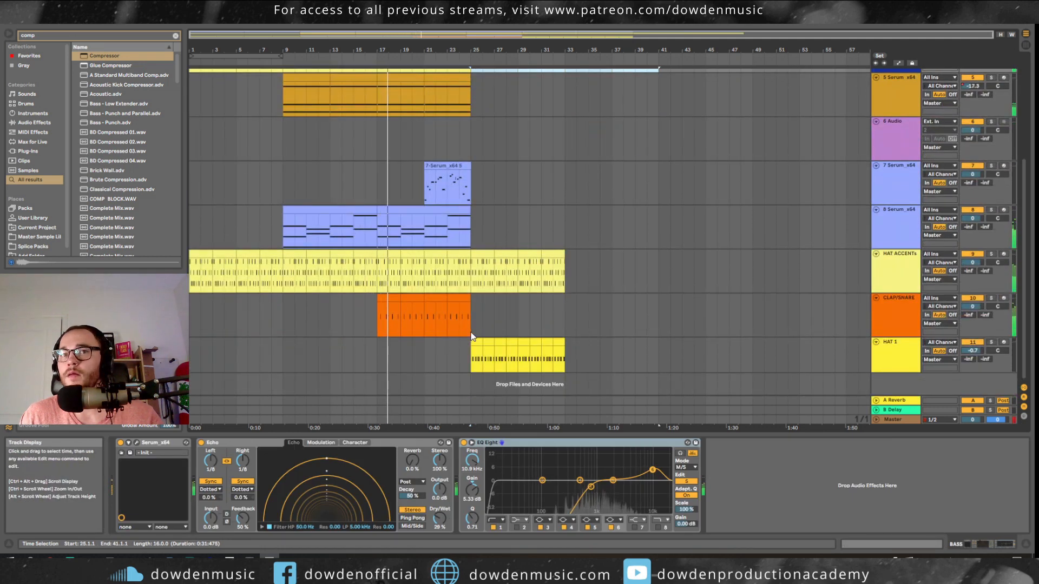
drag(471, 335, 378, 326)
key(ctrl+d)
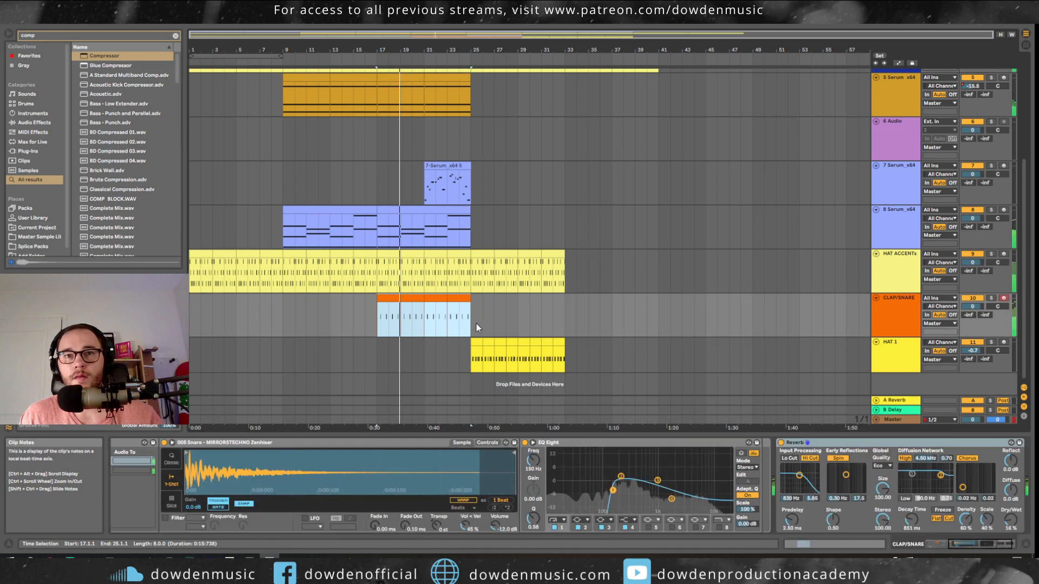
mouse_move(472, 351)
mouse_down()
mouse_move(564, 355)
mouse_move(459, 344)
mouse_up()
drag(378, 314, 476, 310)
key(Delete)
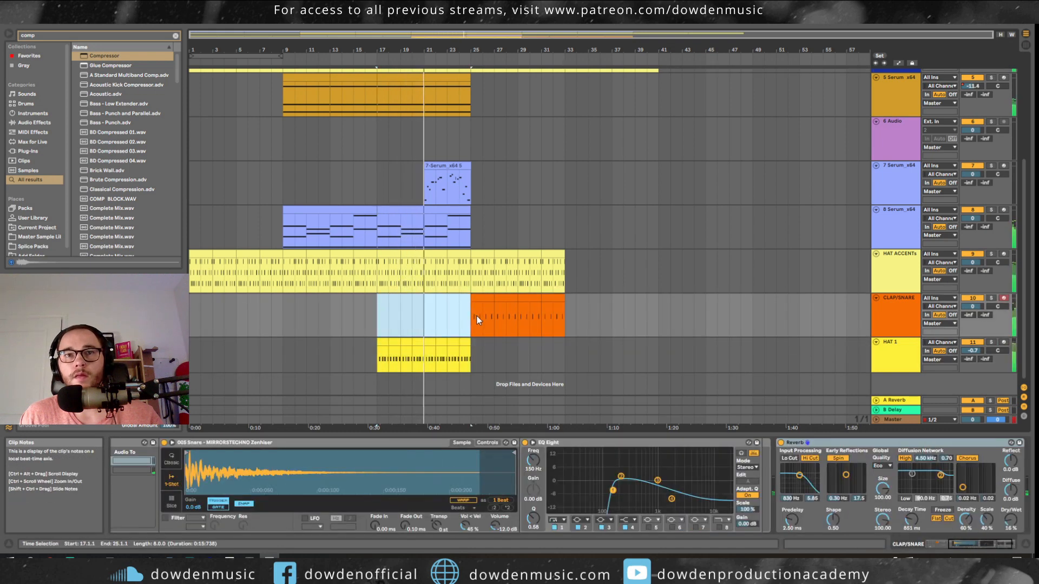
drag(481, 355, 441, 360)
key(ctrl+d)
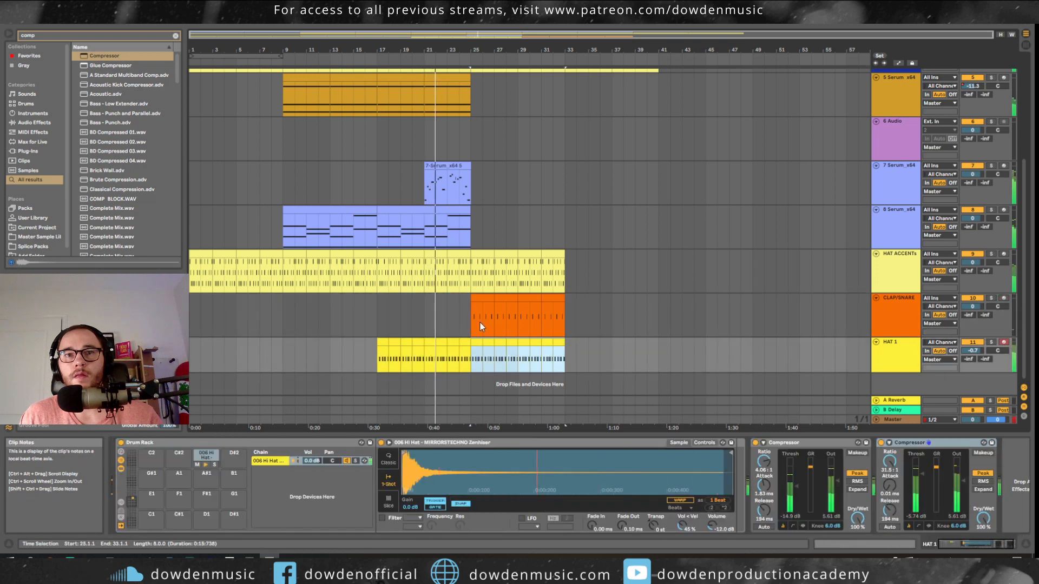
- Trim track 7's clip at bar 21 to one bar and place a full four-bar version at bar 25
click(463, 165)
drag(463, 165, 435, 166)
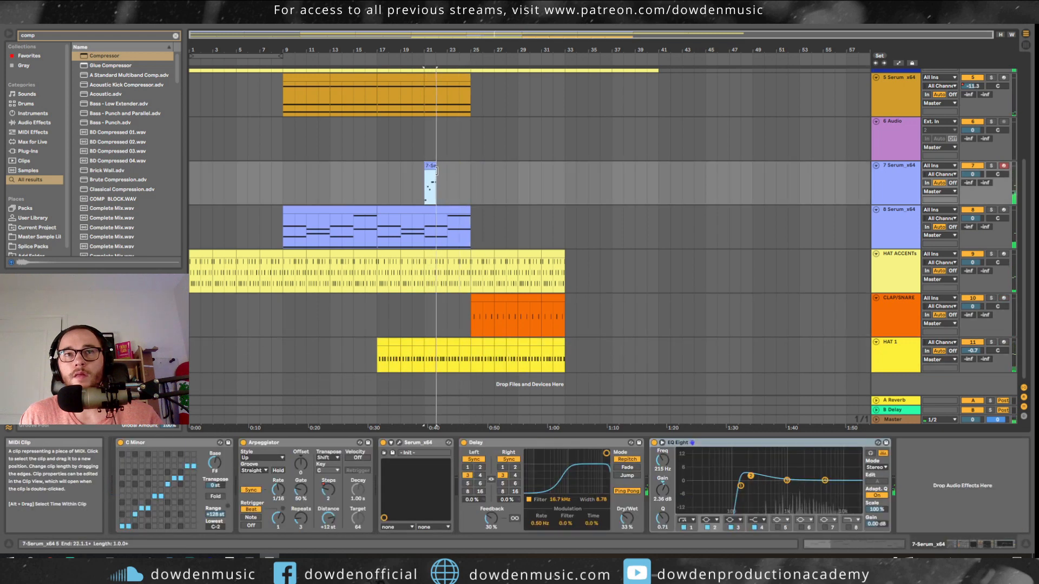
scroll(449, 184, up, 5)
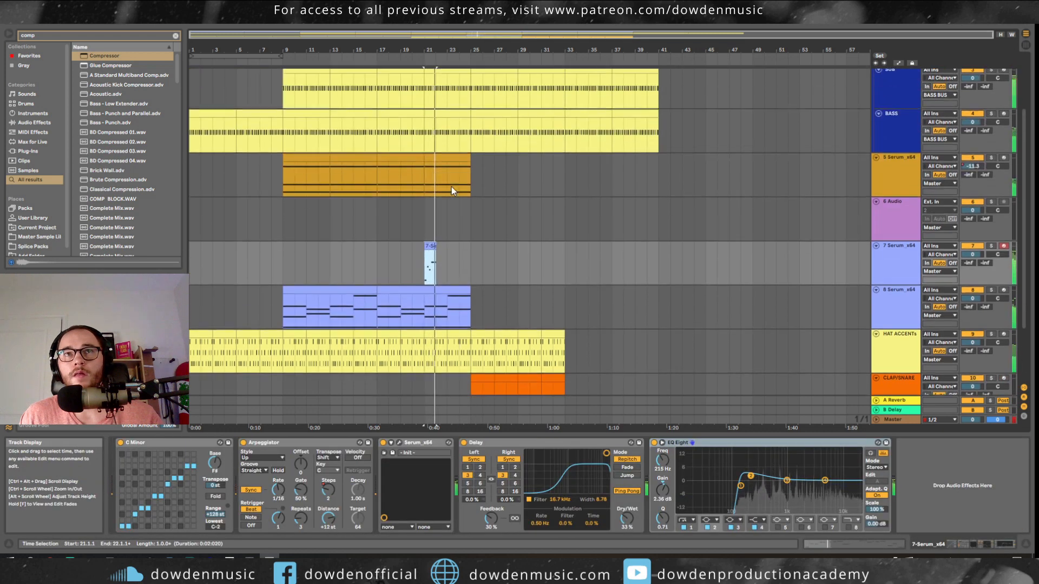
scroll(452, 227, down, 2)
drag(436, 270, 514, 277)
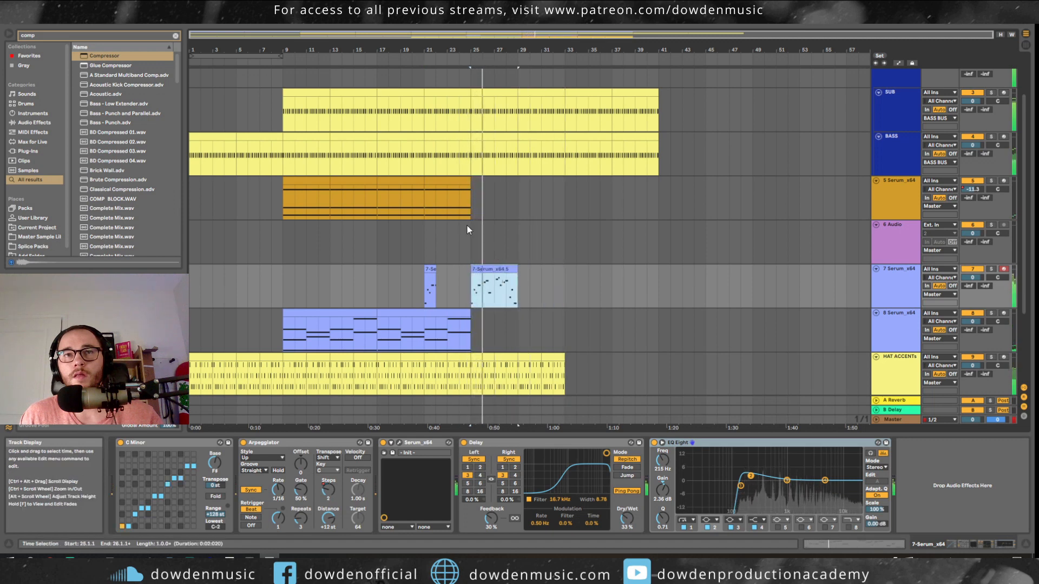
- Move the last two KICK clips from bar 25 to bar 33, leaving bars 25–33 without kick
scroll(466, 189, up, 3)
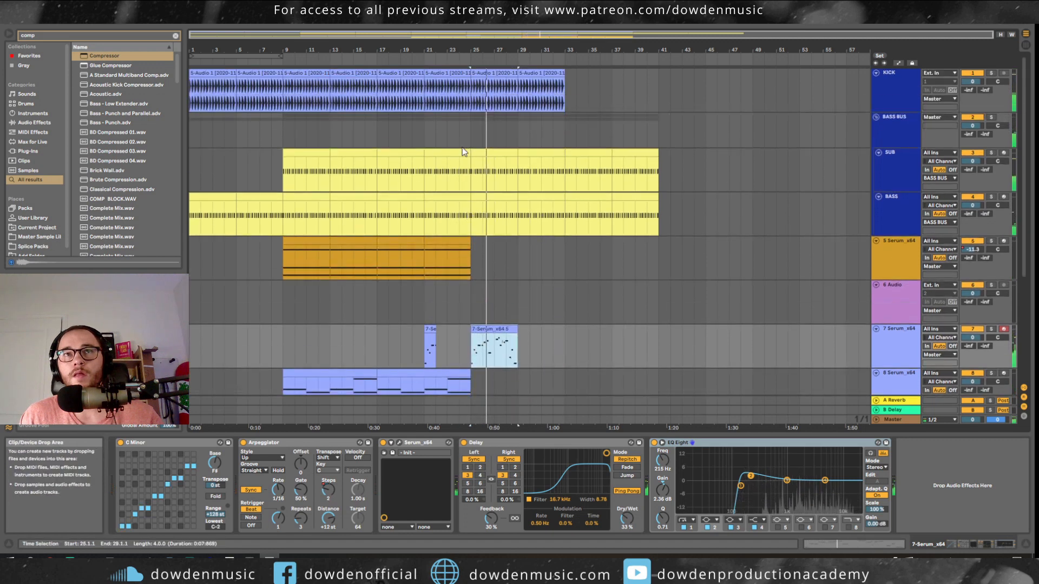
click(492, 81)
key(Delete)
click(528, 75)
key(ctrl+z)
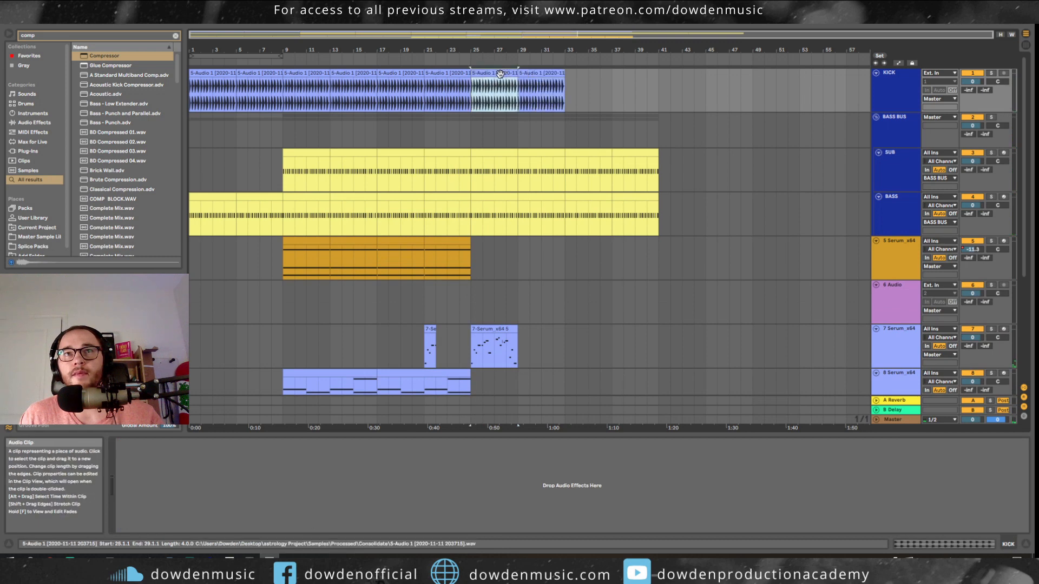
shift+click(524, 73)
drag(523, 73, 627, 108)
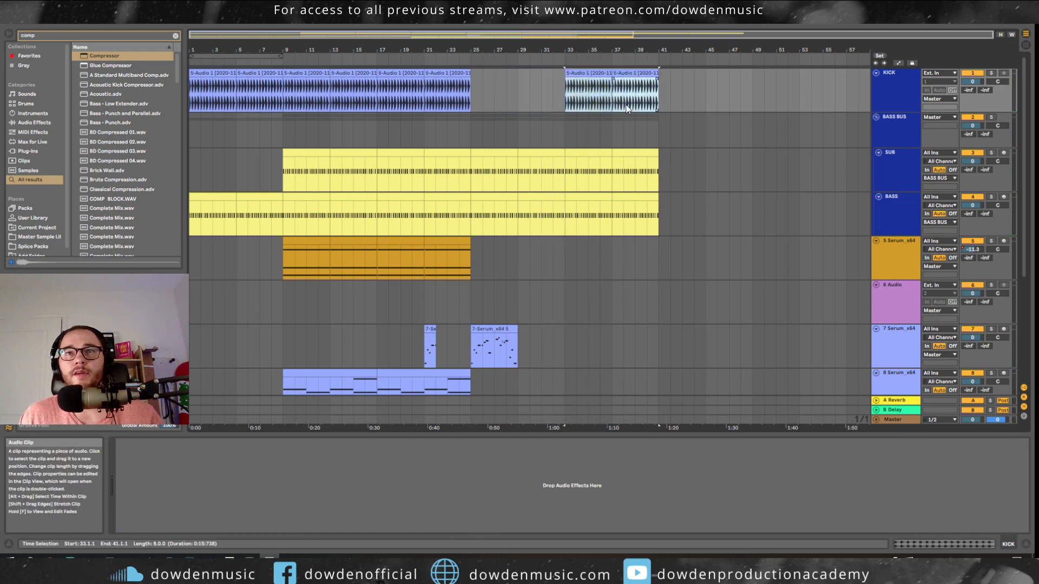
- Duplicate track 5's last clip four times so the part runs to bar 41
click(403, 169)
scroll(441, 171, down, 3)
click(449, 120)
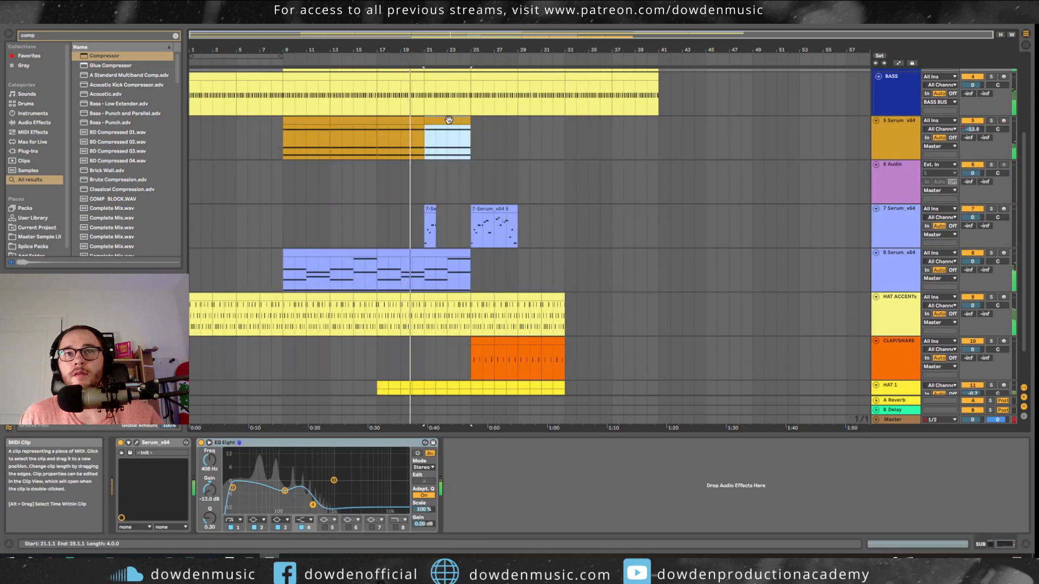
key(ctrl+d)
key(ctrl+d)
key(ctrl+d)
key(ctrl+d)
- Duplicate track 7's bar 25 clip to bars 29 and 33 and transpose the last copy's notes down an octave
click(504, 216)
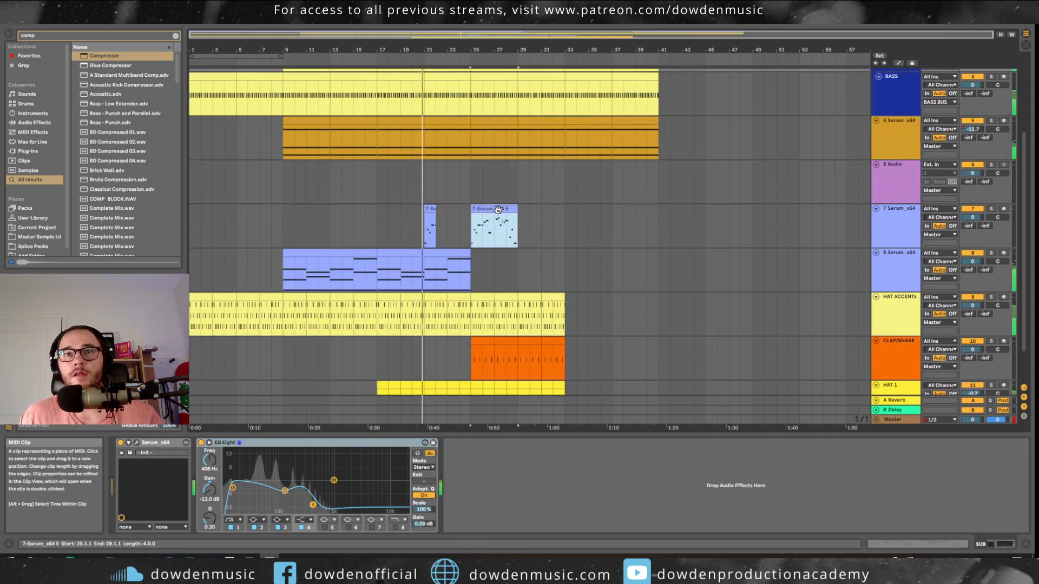
key(ctrl+d)
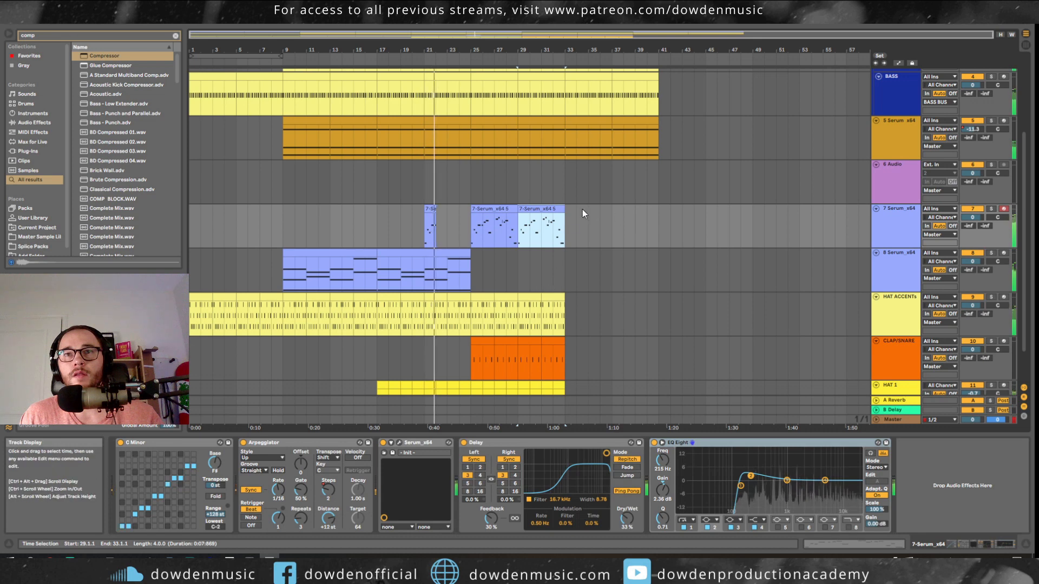
key(ctrl+d)
double_click(582, 211)
key(ctrl+a)
key(shift+Down)
- Duplicate track 8's eight-bar clip twice so the chords run to bar 41
scroll(687, 189, down, 2)
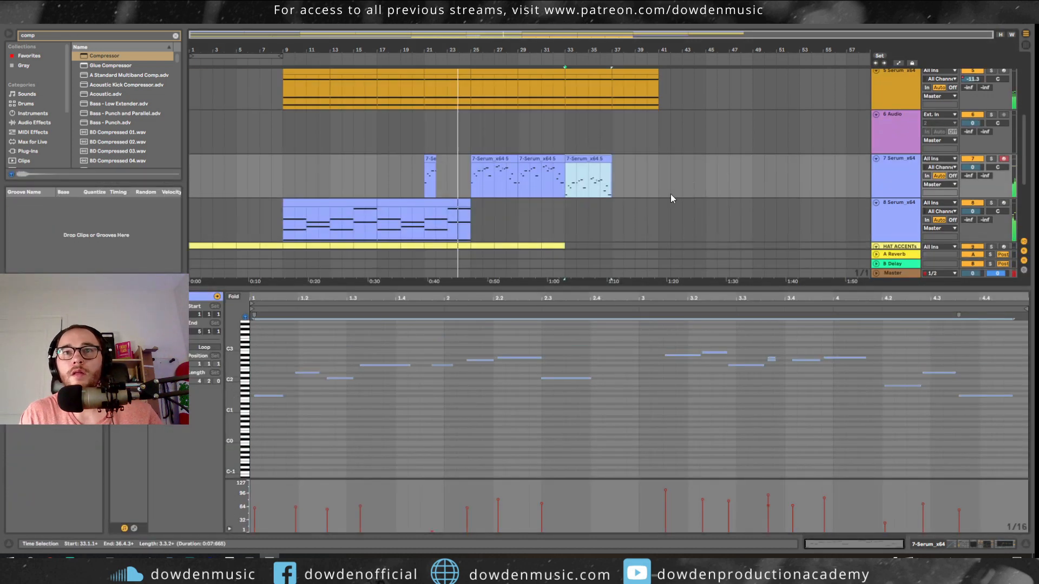
click(659, 207)
scroll(528, 210, down, 1)
click(462, 183)
key(ctrl+d)
key(ctrl+d)
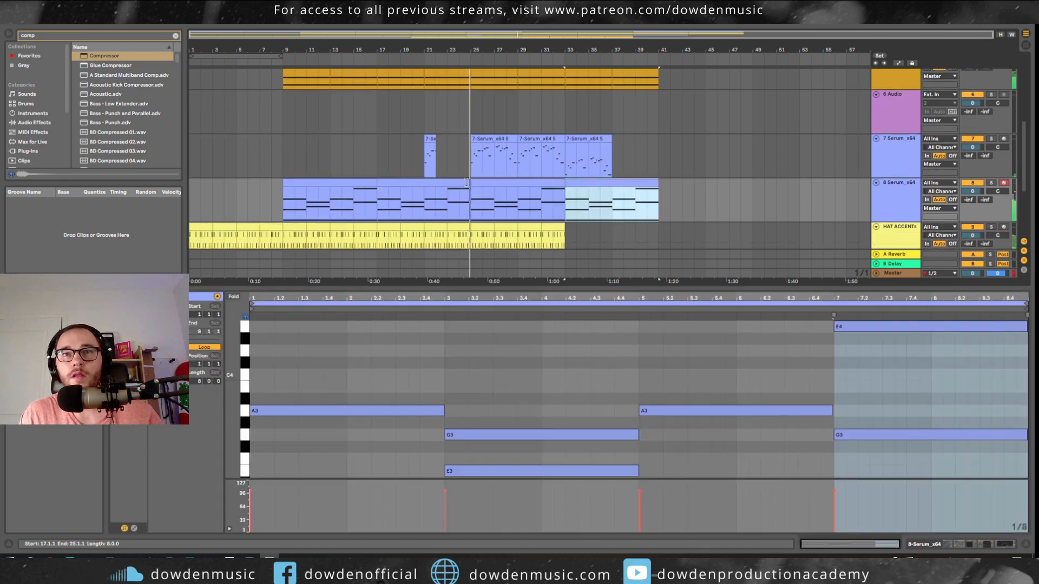
- Copy the HAT ACCENTS, CLAP/SNARE and HAT 1 clips in bars 25–33 to bar 41
scroll(506, 190, down, 4)
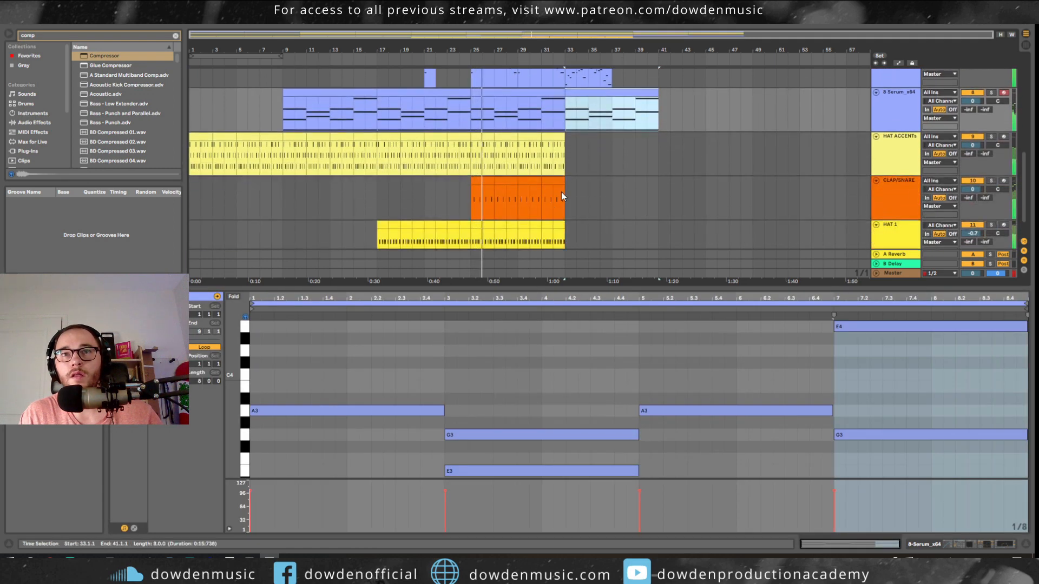
scroll(566, 194, down, 1)
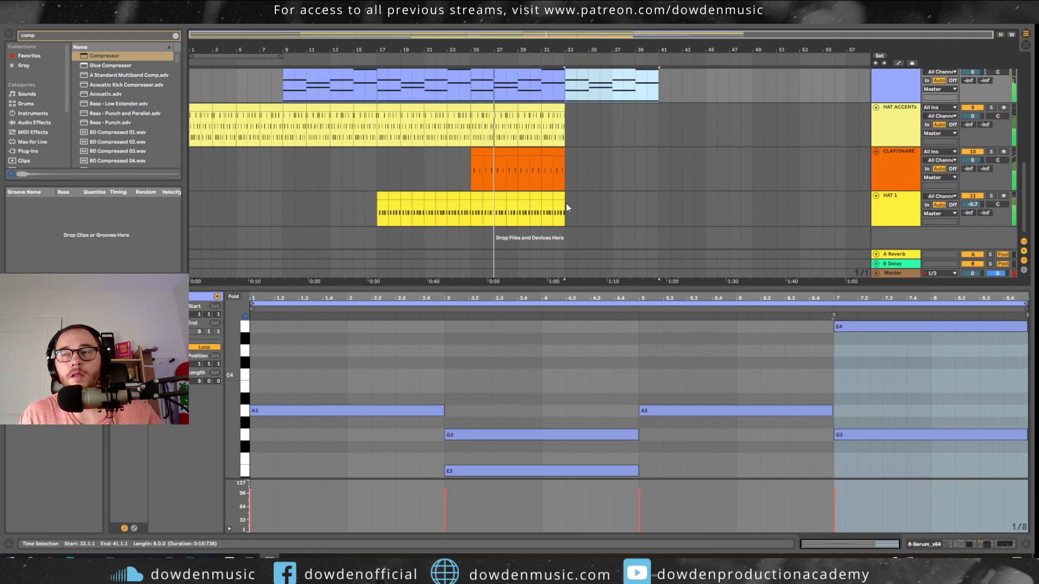
scroll(568, 205, up, 2)
scroll(570, 212, down, 2)
scroll(569, 195, up, 2)
scroll(573, 169, down, 2)
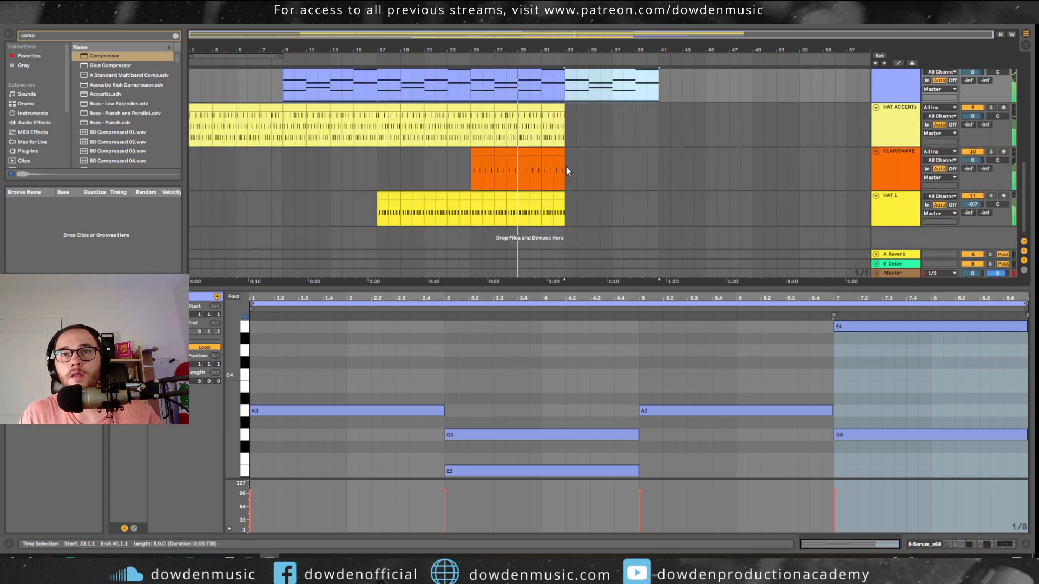
drag(564, 209, 475, 110)
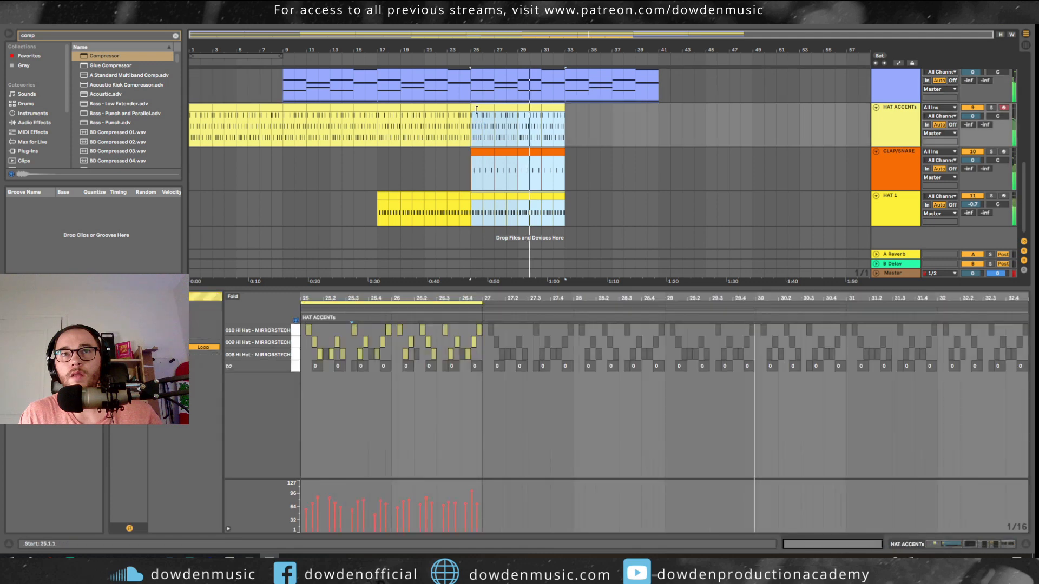
click(476, 110)
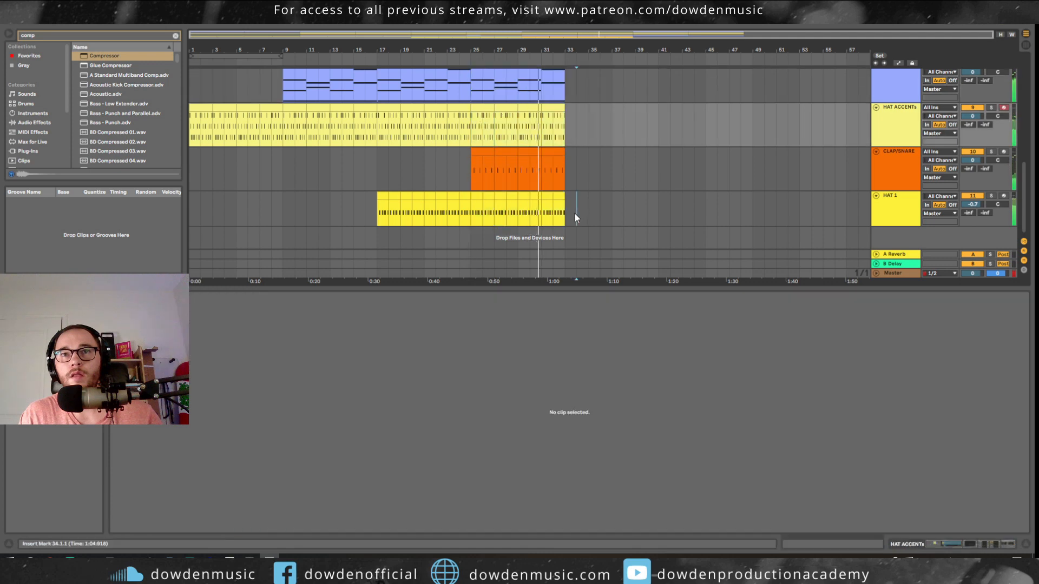
mouse_move(575, 213)
mouse_down()
mouse_move(471, 151)
mouse_move(510, 210)
mouse_move(565, 213)
mouse_up()
key(ctrl+z)
shift+click(471, 109)
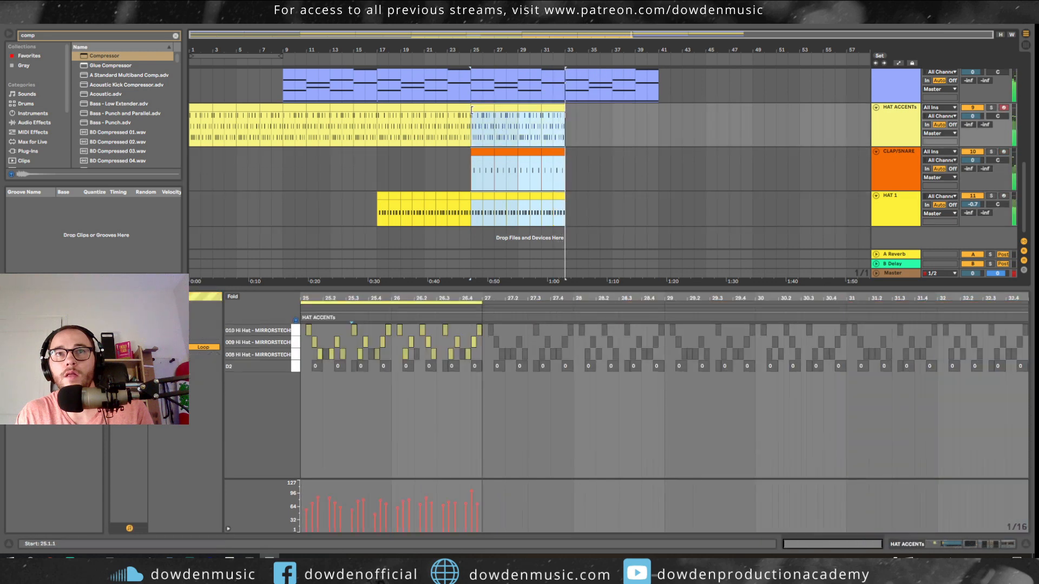
drag(479, 105, 666, 135)
- Duplicate track 8's clip in bars 33–41 so the copy starts at bar 41
scroll(645, 160, up, 2)
key(ctrl+d)
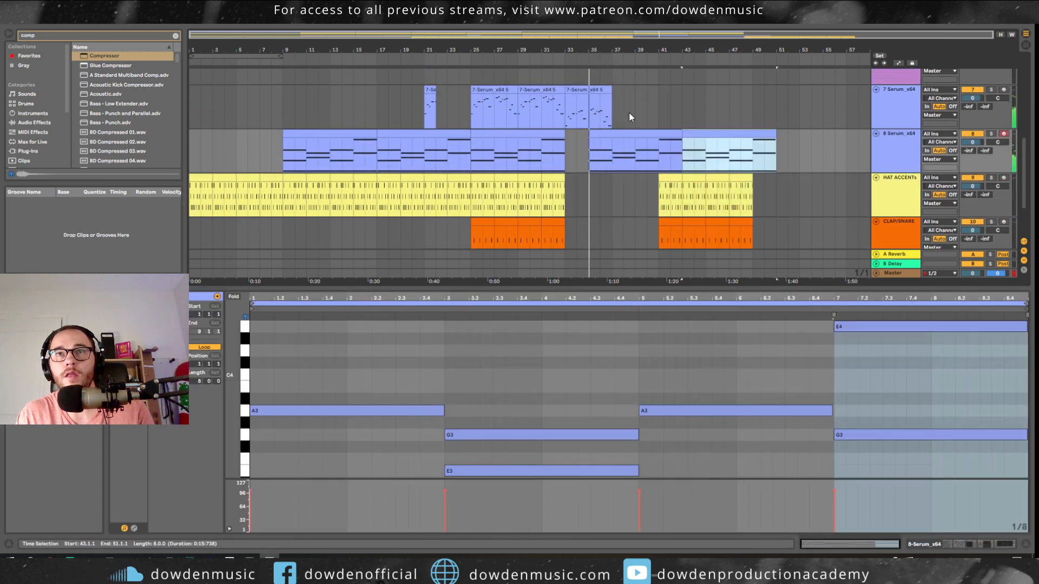
key(ctrl+z)
key(ctrl+z)
key(ctrl+d)
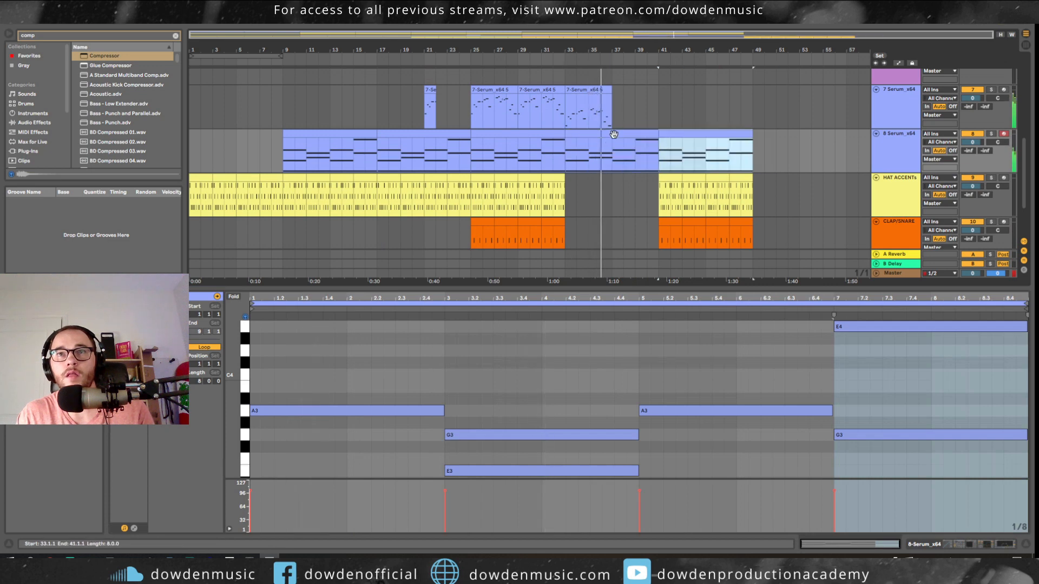
- Delete track 7's clip at bar 33 and play the arrangement from bar 32
scroll(584, 141, up, 2)
click(584, 141)
key(Delete)
click(552, 120)
key(space)
key(space)
- Delete track 8's clip in bars 33–41 and set the playback start to bar 31
scroll(584, 125, down, 5)
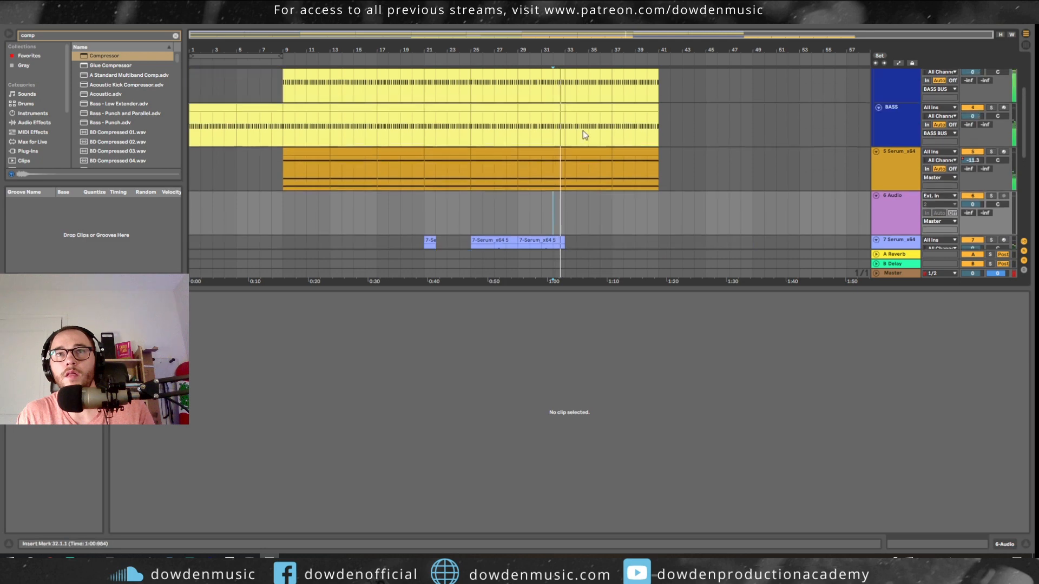
click(583, 148)
click(538, 98)
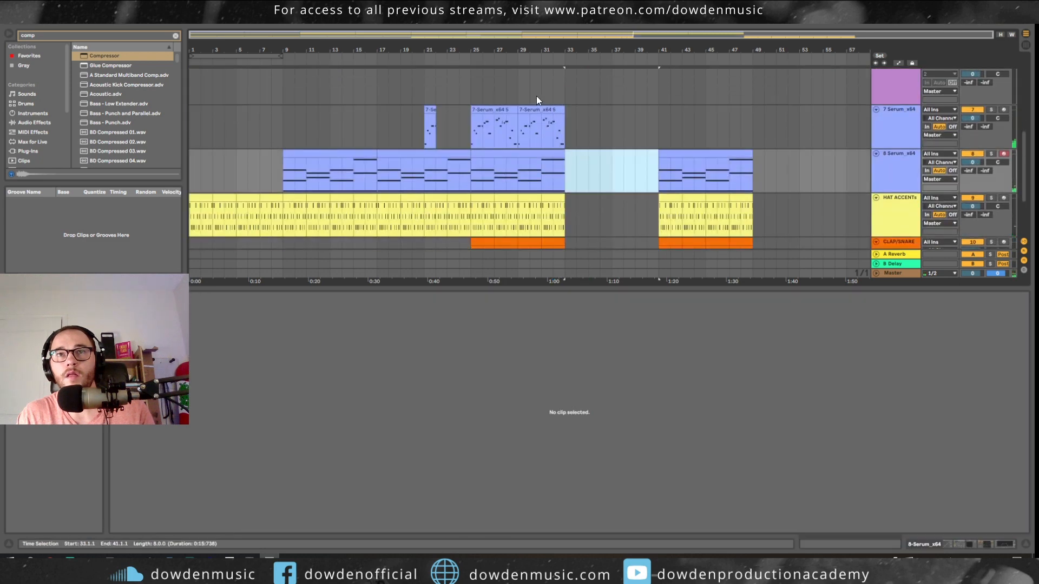
- Search the browser for reverb and review the tracks' automation lanes around bar 33
scroll(563, 139, up, 5)
key(a)
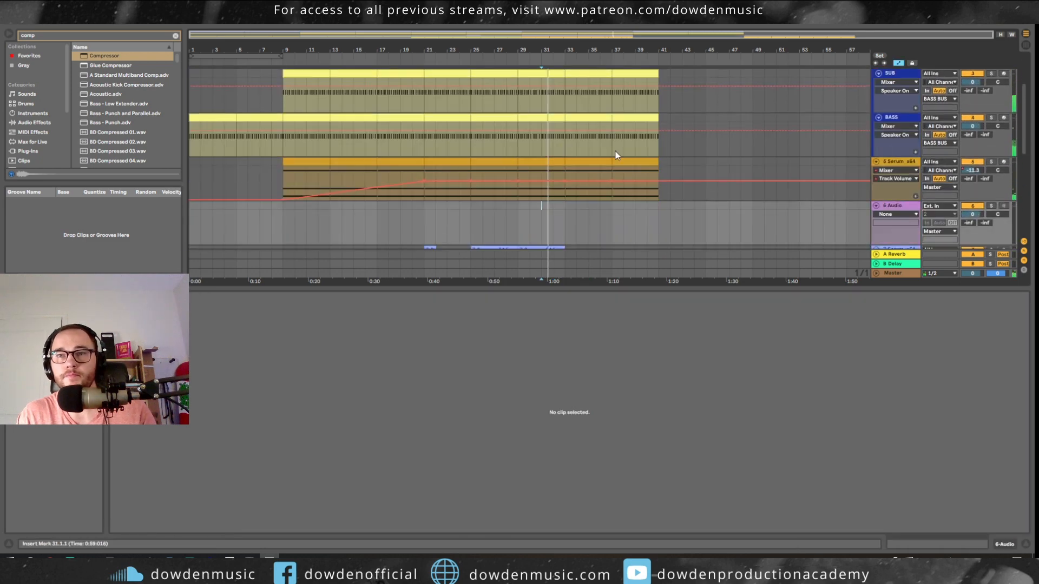
key(ctrl+f)
text(reverb)
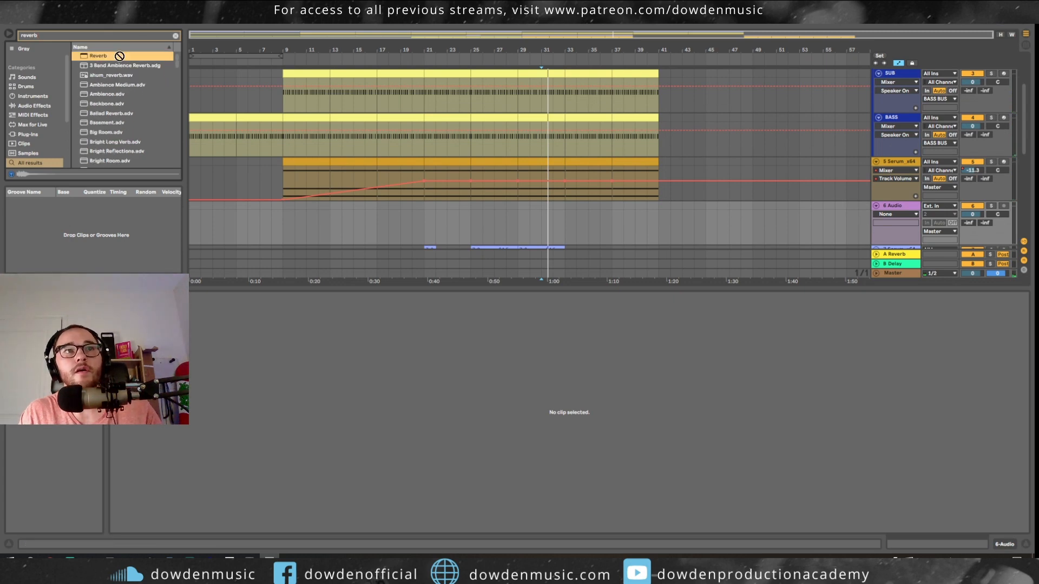
scroll(724, 136, down, 5)
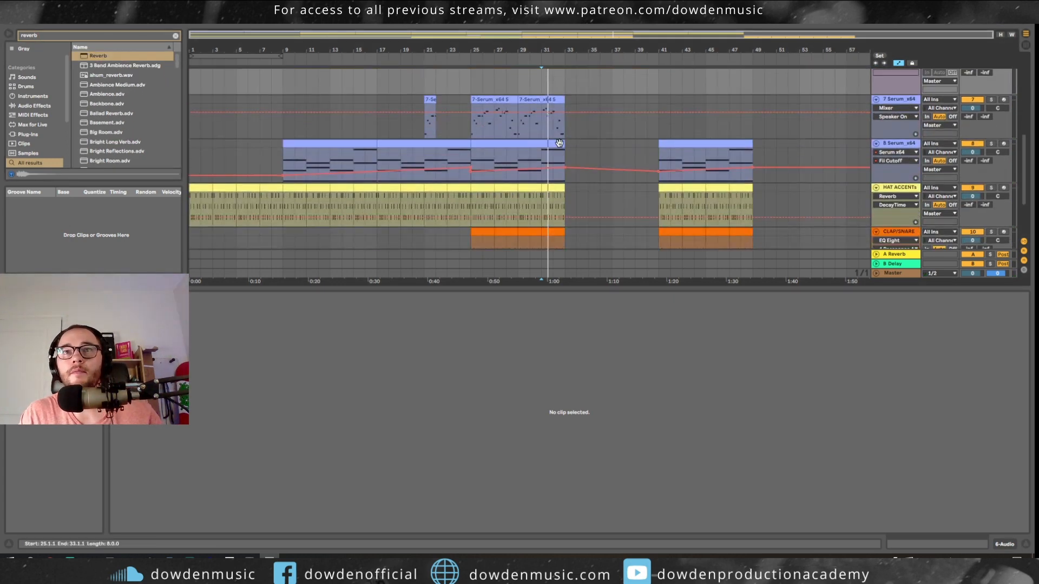
key(a)
- Recolour the clips on the SUB and BASS tracks to match their blue track colour
scroll(560, 147, up, 8)
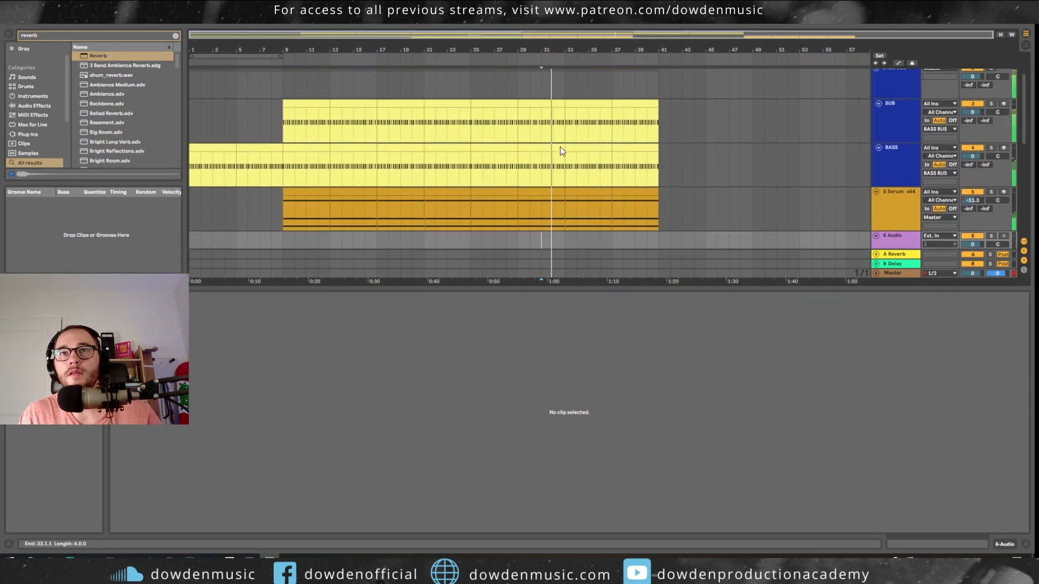
scroll(572, 120, down, 3)
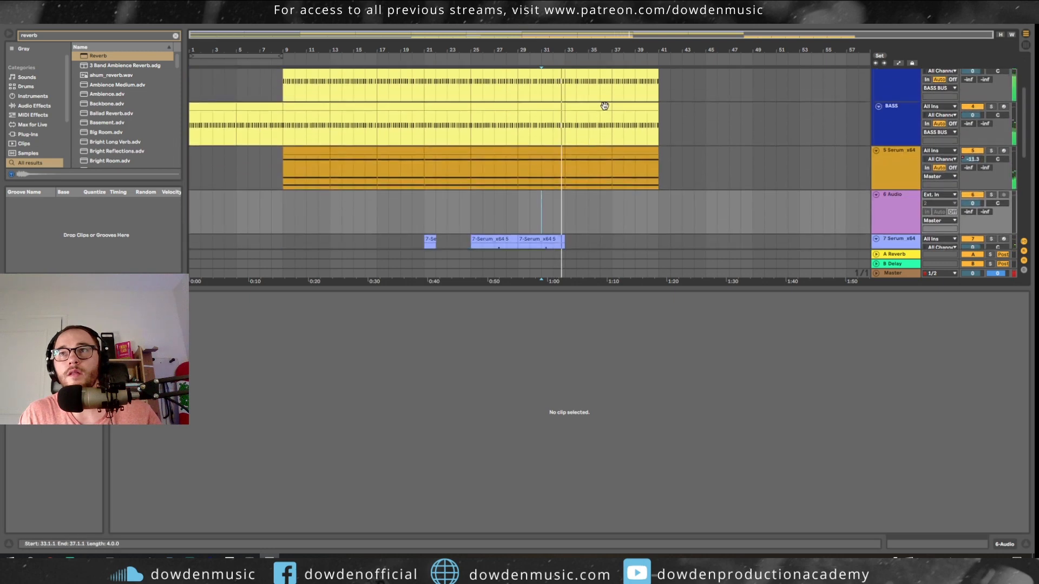
right_click(880, 104)
click(911, 269)
right_click(897, 154)
click(923, 317)
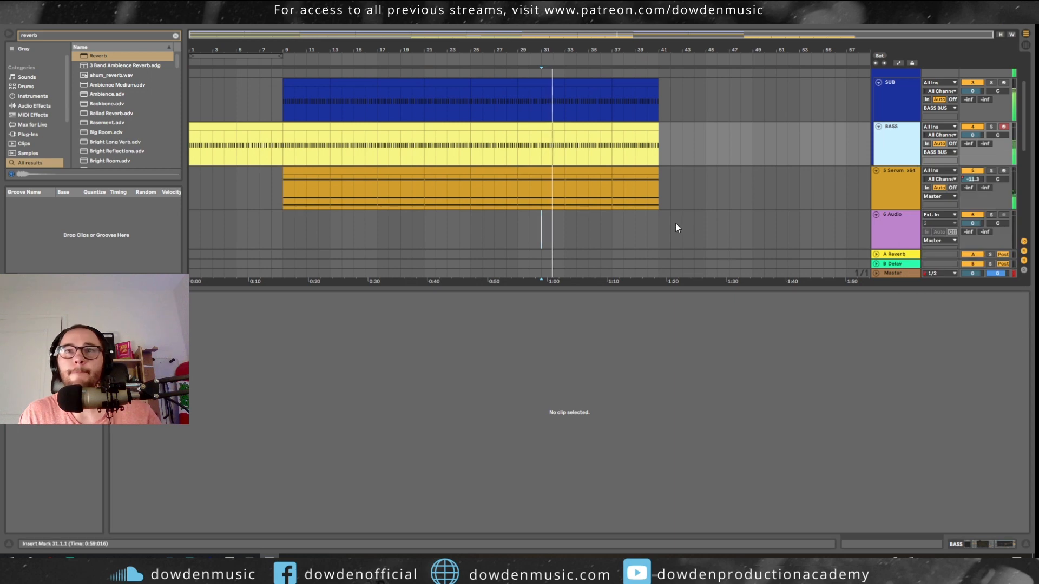
right_click(888, 142)
click(905, 307)
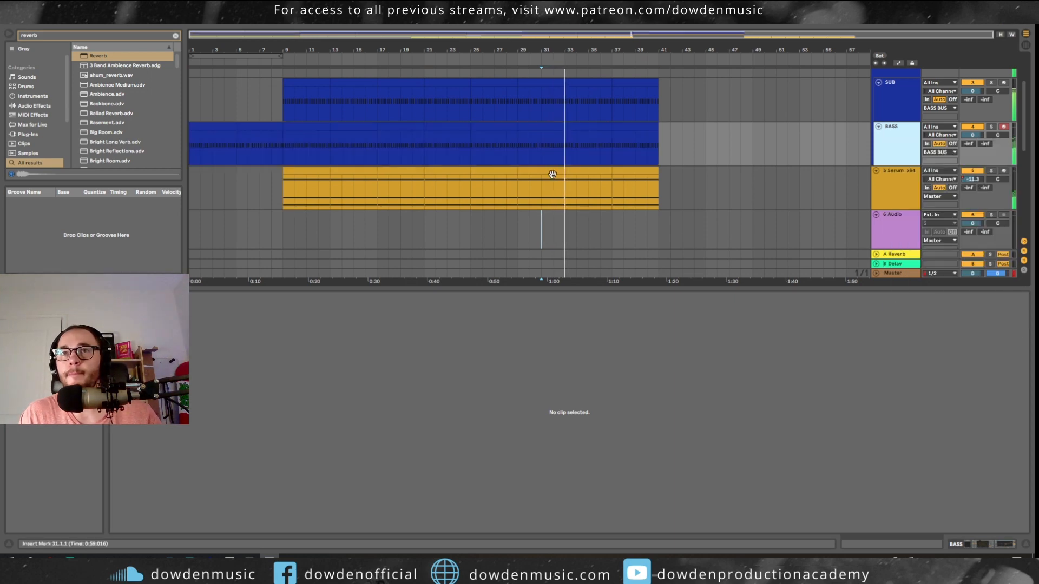
scroll(569, 163, down, 10)
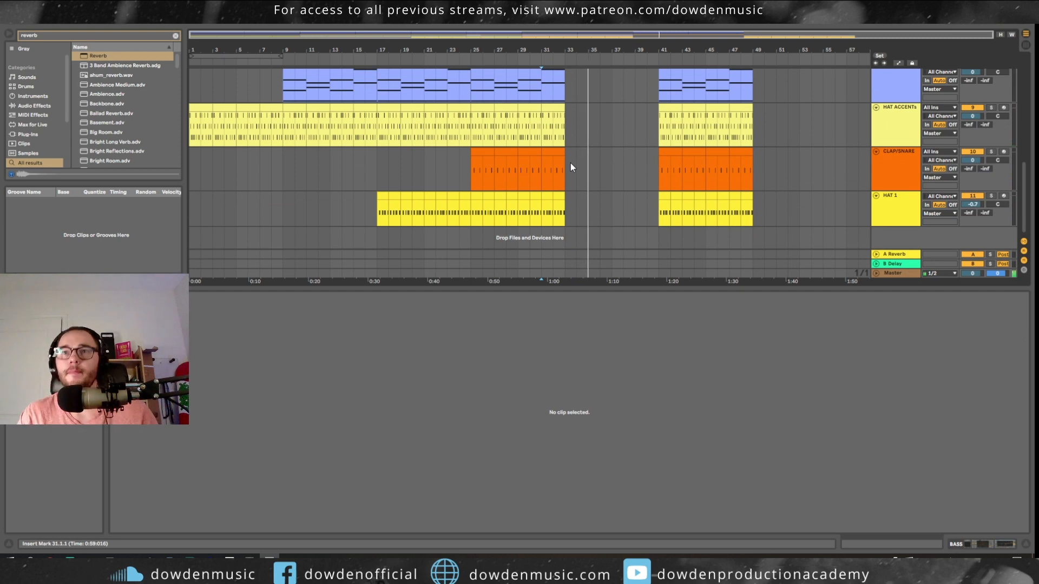
- Move track 8's clip from bar 41 to bar 49, keeping its eight-bar length
key(a)
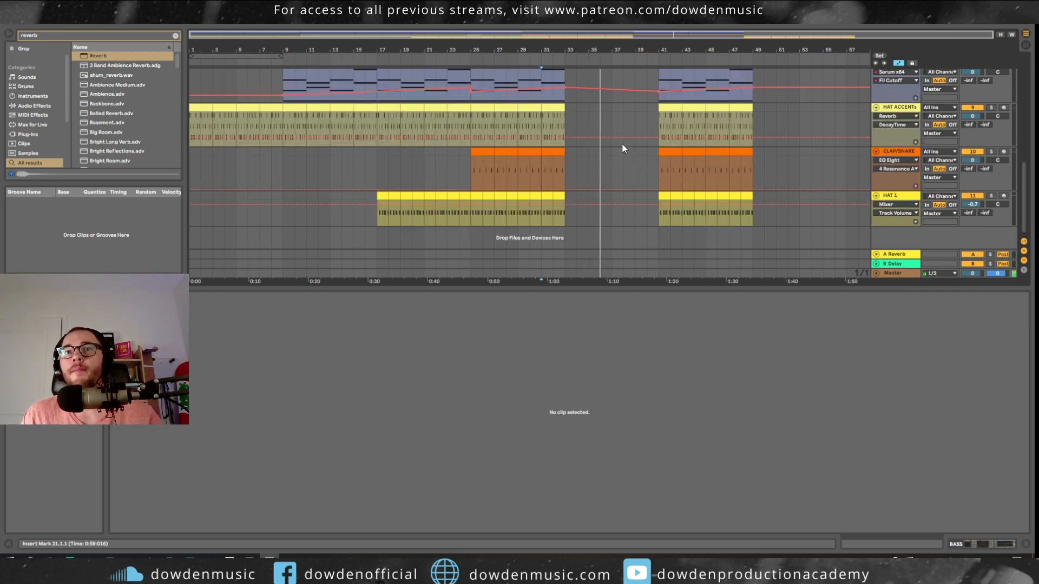
key(a)
scroll(665, 138, up, 3)
drag(674, 125, 763, 122)
scroll(684, 128, down, 2)
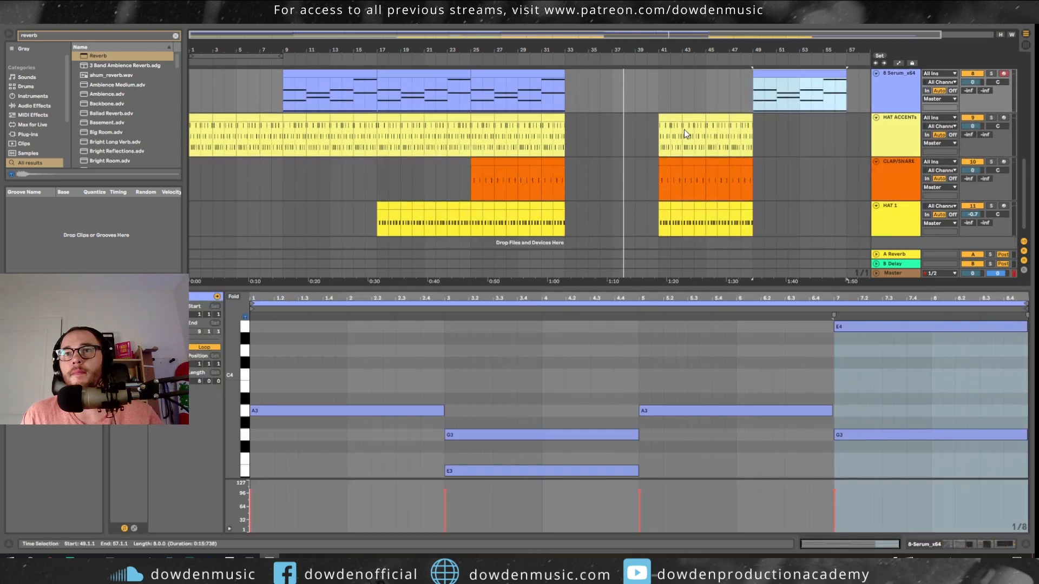
click(673, 118)
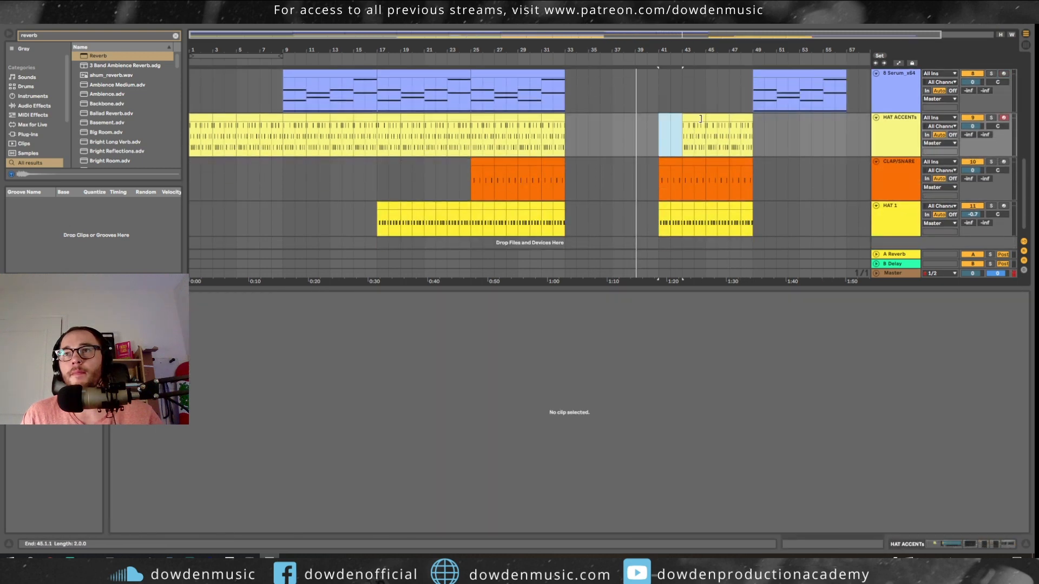
key(ctrl+z)
key(ctrl+y)
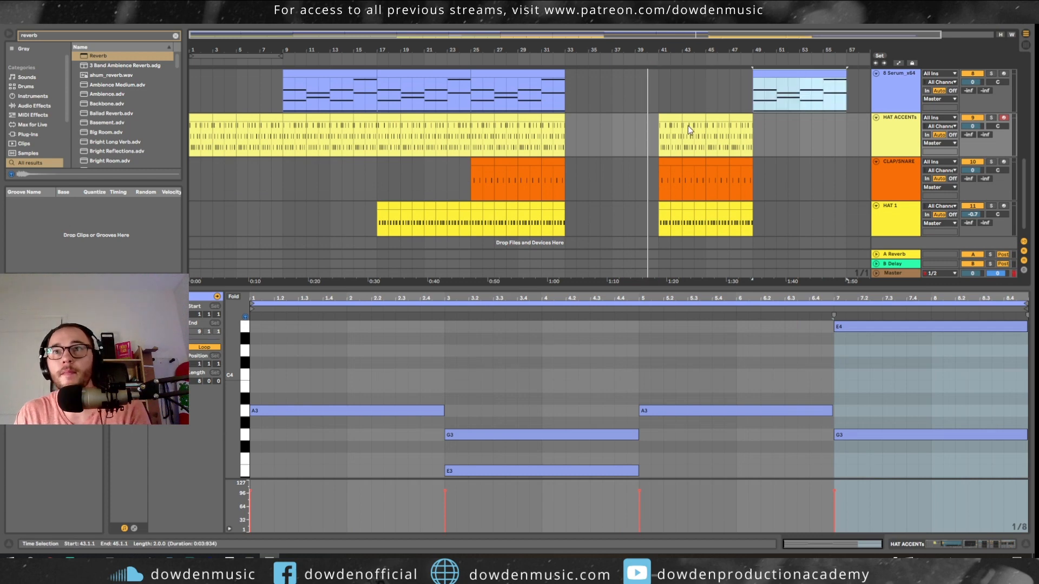
- Delete the CLAP/SNARE and HAT 1 clips between bars 41 and 49
drag(653, 179, 767, 225)
key(Delete)
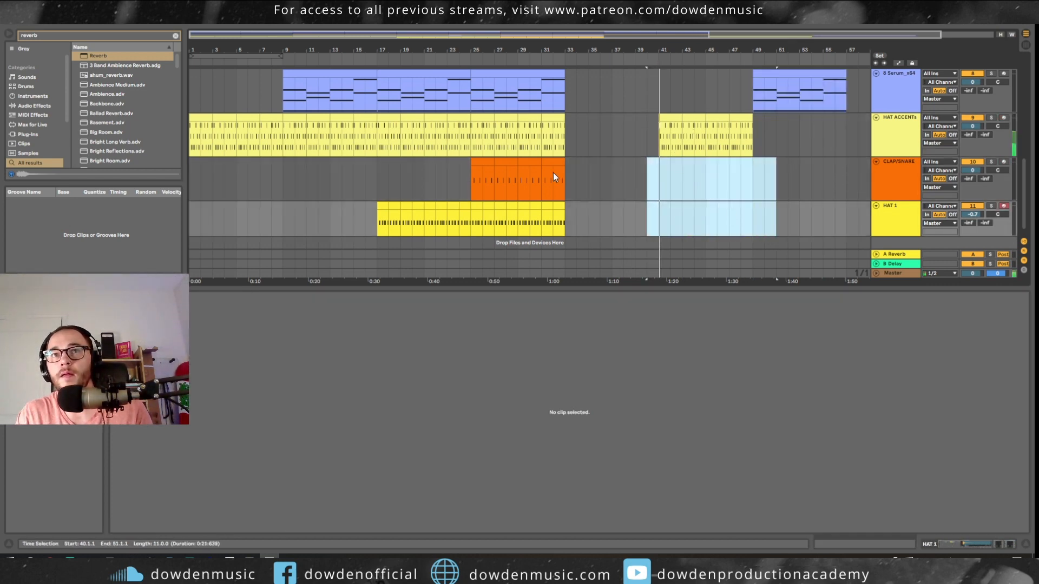
- Duplicate the KICK clips in bars 33–41 so the kick continues to bar 49
scroll(653, 122, up, 7)
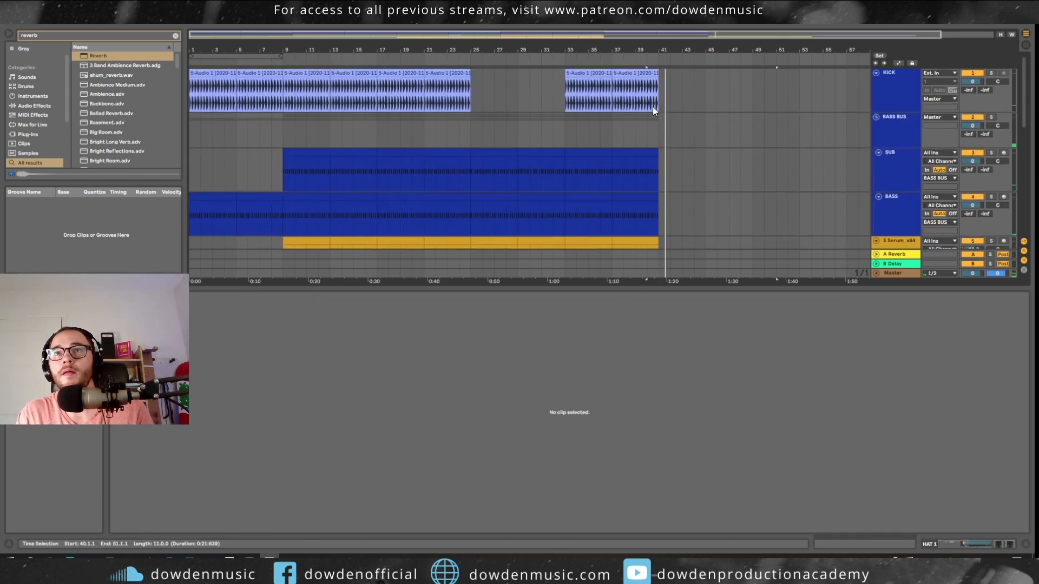
click(652, 104)
drag(652, 105, 566, 104)
key(ctrl+d)
key(space)
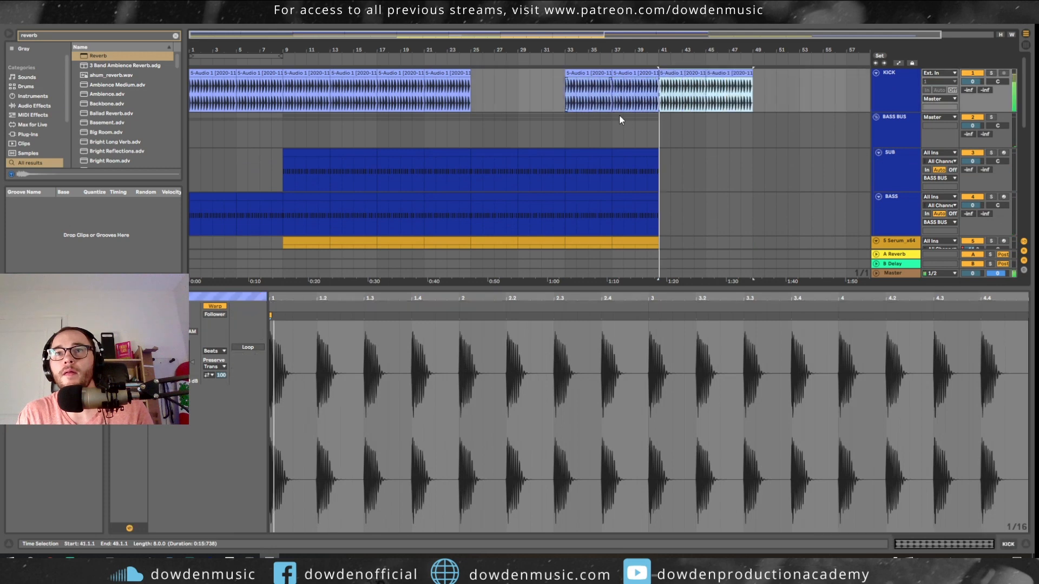
- Duplicate the SUB and BASS clips in bars 33–41 to fill bars 41–49
click(646, 153)
shift+click(591, 153)
shift+click(591, 197)
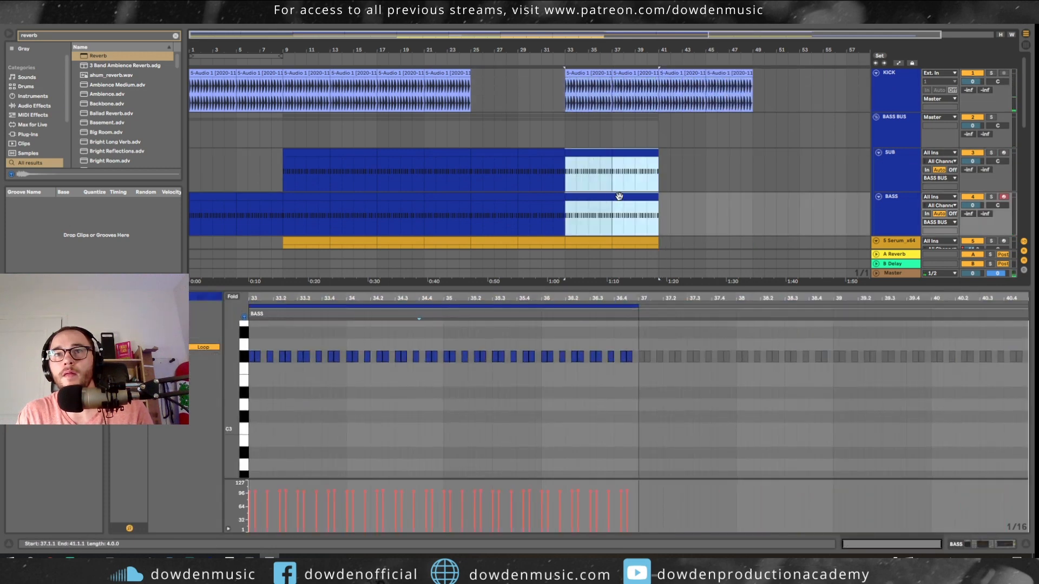
key(ctrl+d)
- Play the arrangement from bar 32 and examine which tracks carry clips after bar 33
scroll(619, 196, down, 2)
key(space)
click(556, 82)
key(space)
key(space)
scroll(585, 155, down, 8)
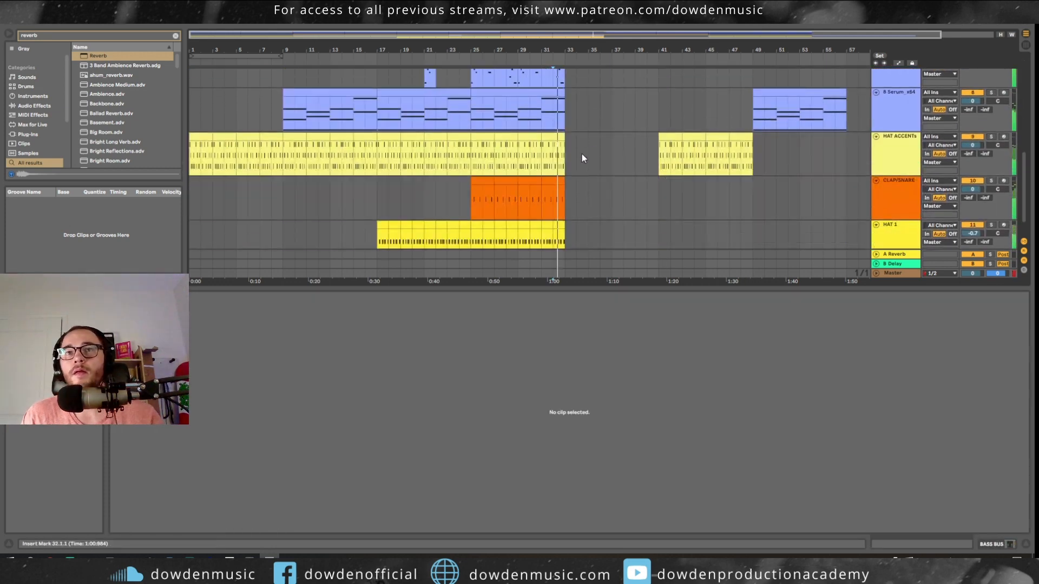
scroll(582, 152, down, 2)
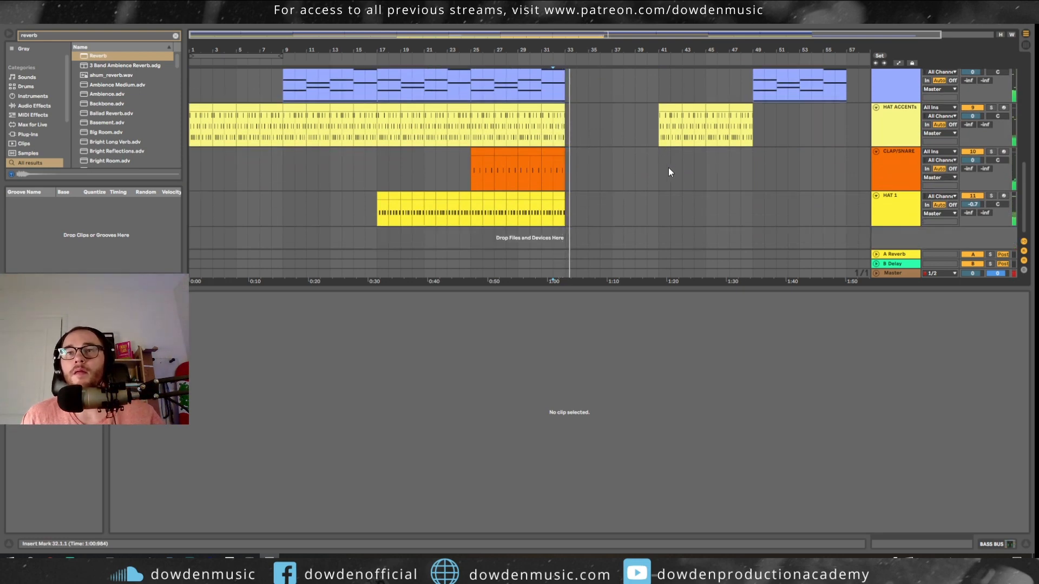
scroll(681, 176, up, 4)
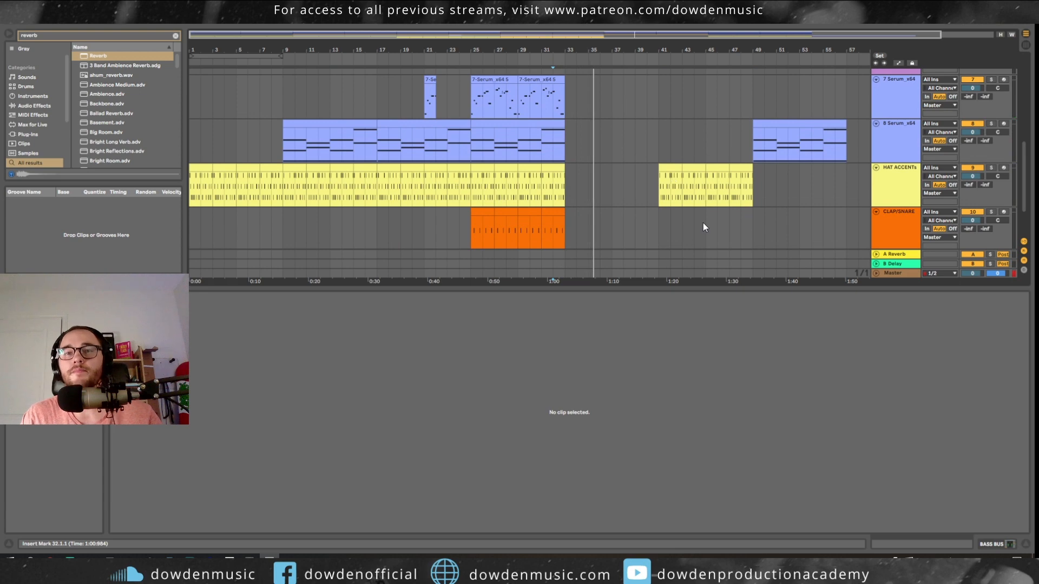
scroll(676, 184, up, 4)
scroll(675, 185, down, 3)
scroll(674, 182, up, 8)
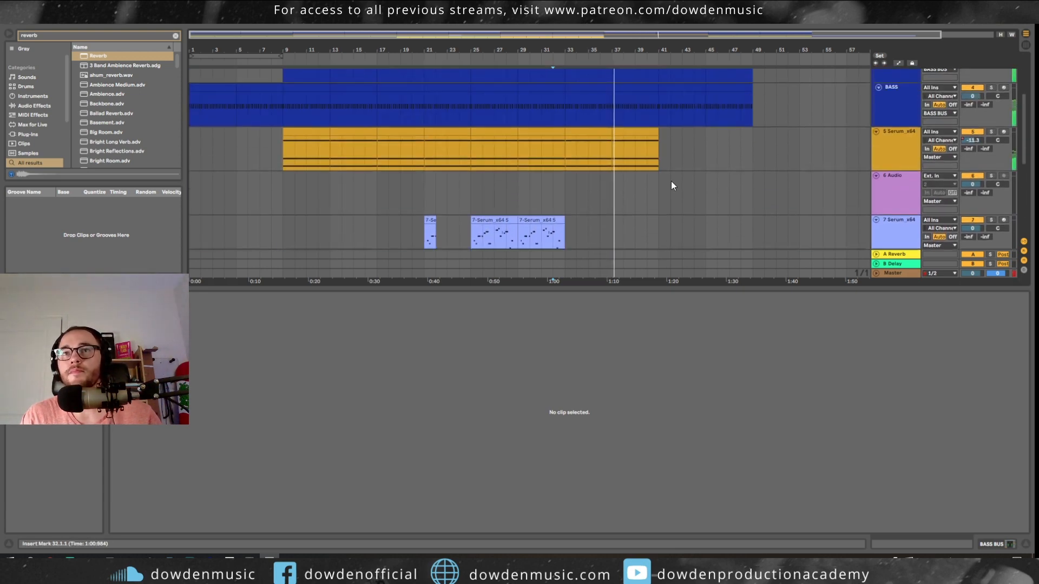
- Duplicate track 5's last four-bar clip twice to extend the part to bar 49
click(644, 132)
key(ctrl+d)
key(ctrl+d)
scroll(689, 164, down, 4)
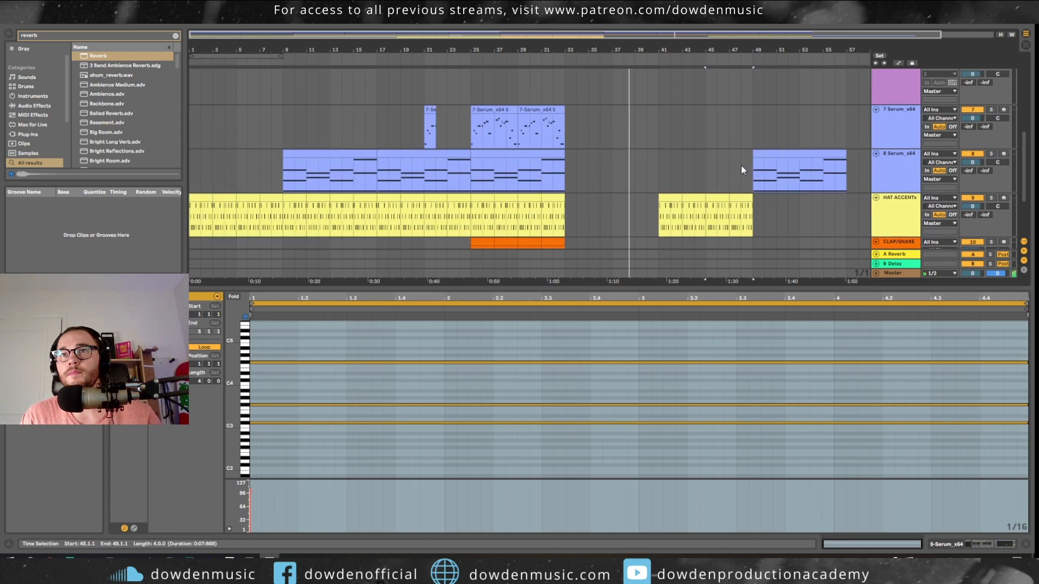
- Duplicate the clips of KICK, SUB, BASS and track 5 in bars 41–49 into bars 49–57
scroll(704, 151, up, 5)
drag(664, 110, 751, 213)
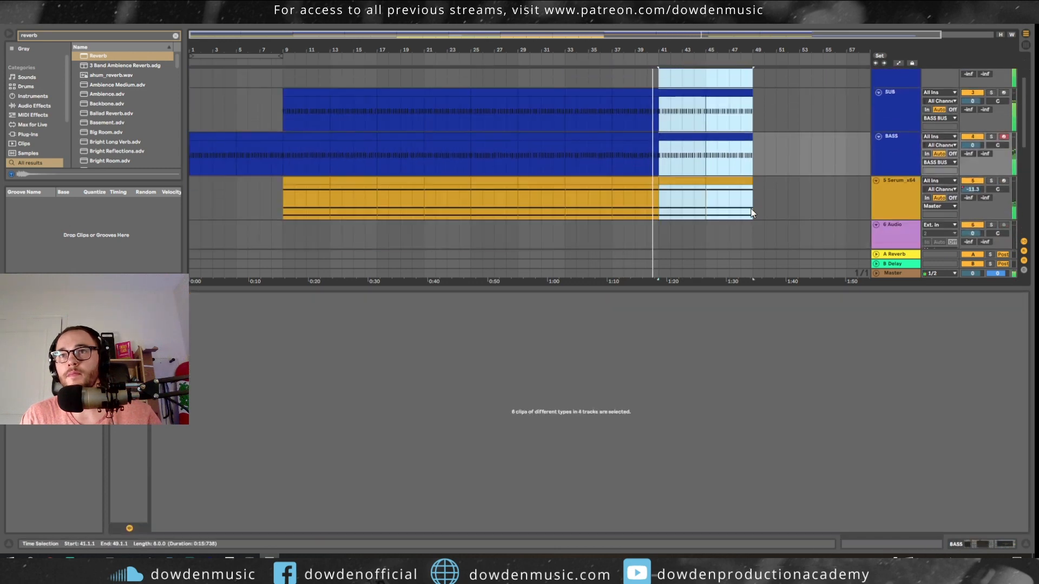
scroll(739, 202, down, 4)
key(ctrl+d)
scroll(733, 201, down, 2)
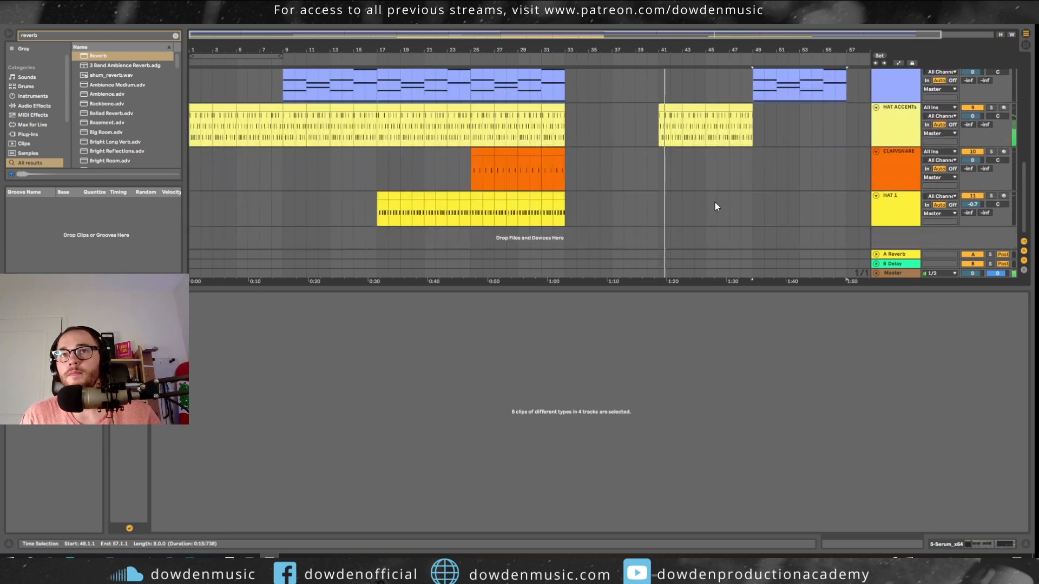
- Copy the CLAP/SNARE and HAT 1 clips in bars 25–33 to bars 49–57
click(377, 200)
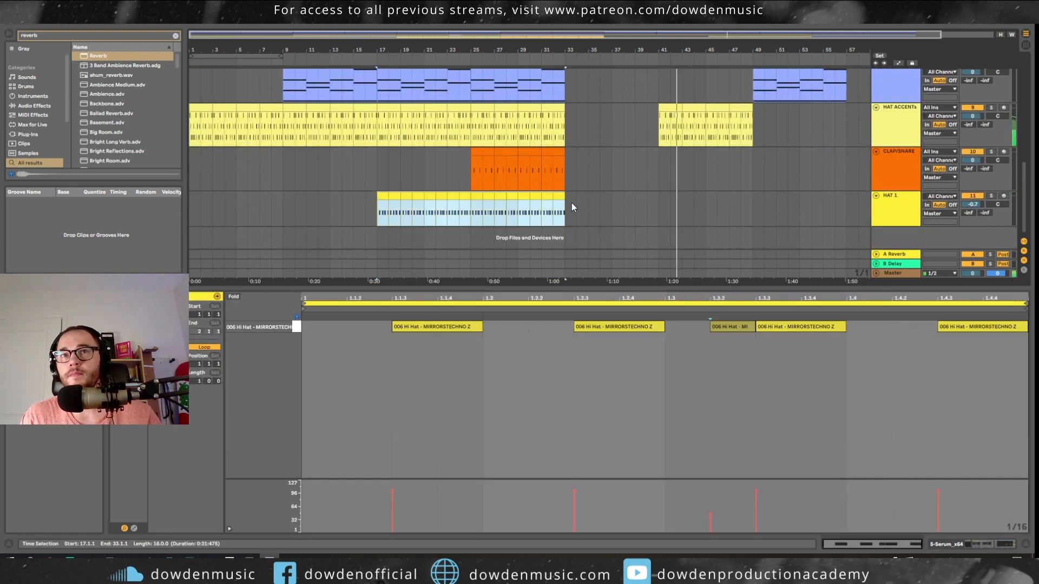
click(472, 167)
drag(472, 167, 564, 213)
drag(474, 196, 763, 205)
- Duplicate the last two-bar HAT ACCENTS clip four times to extend the hats to bar 57
scroll(761, 201, up, 5)
click(738, 159)
key(ctrl+d)
key(ctrl+d)
key(ctrl+d)
key(ctrl+d)
scroll(738, 167, up, 2)
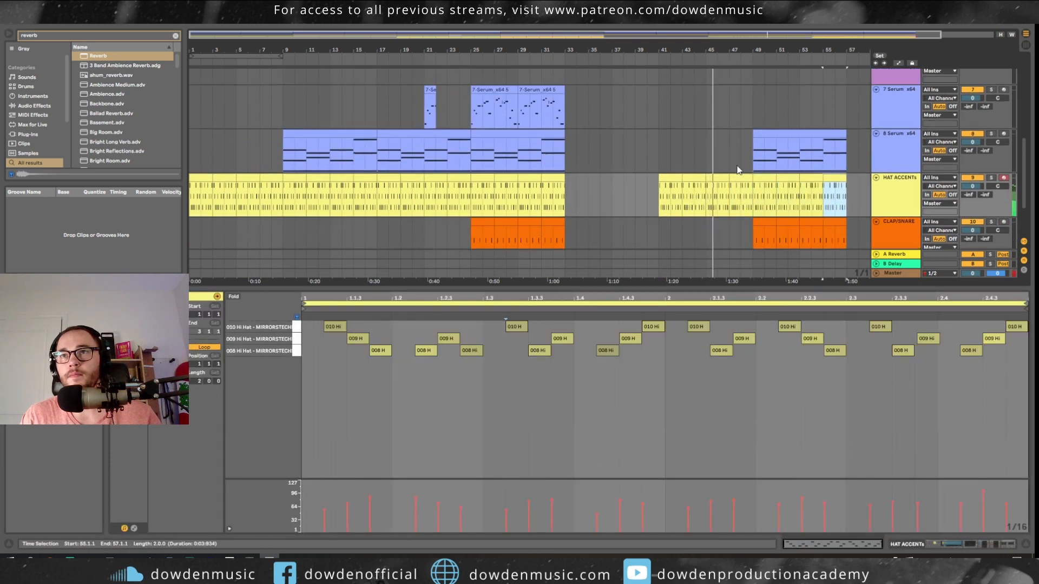
- Shorten the KICK clip before bar 49 to end at bar 48, leaving a one-bar gap
scroll(737, 168, up, 6)
click(744, 82)
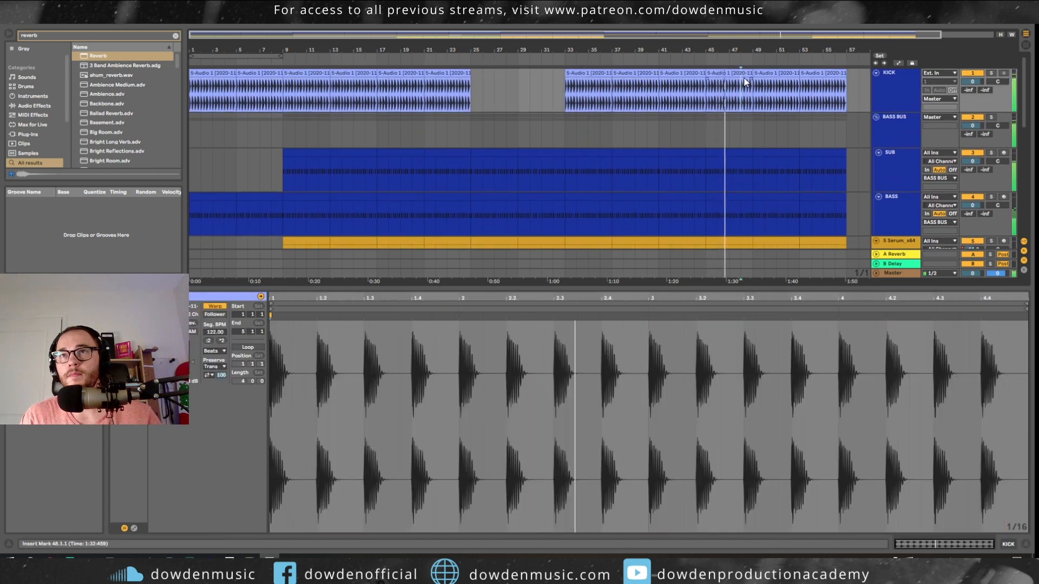
click(744, 72)
drag(753, 74, 744, 78)
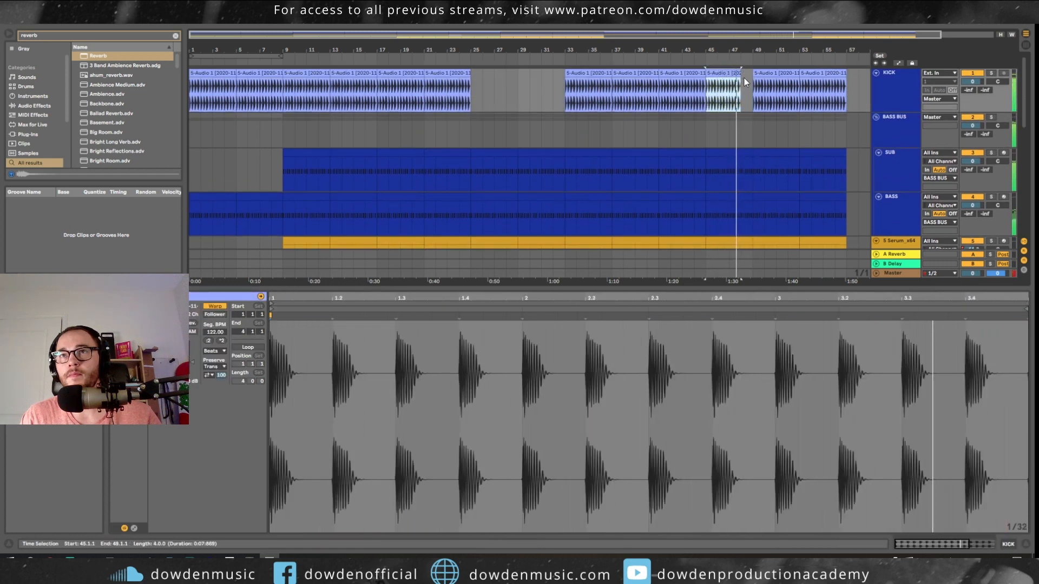
- Set the playback start to bar 49, listen to the transition into that section and stop playback
click(745, 81)
scroll(748, 146, down, 8)
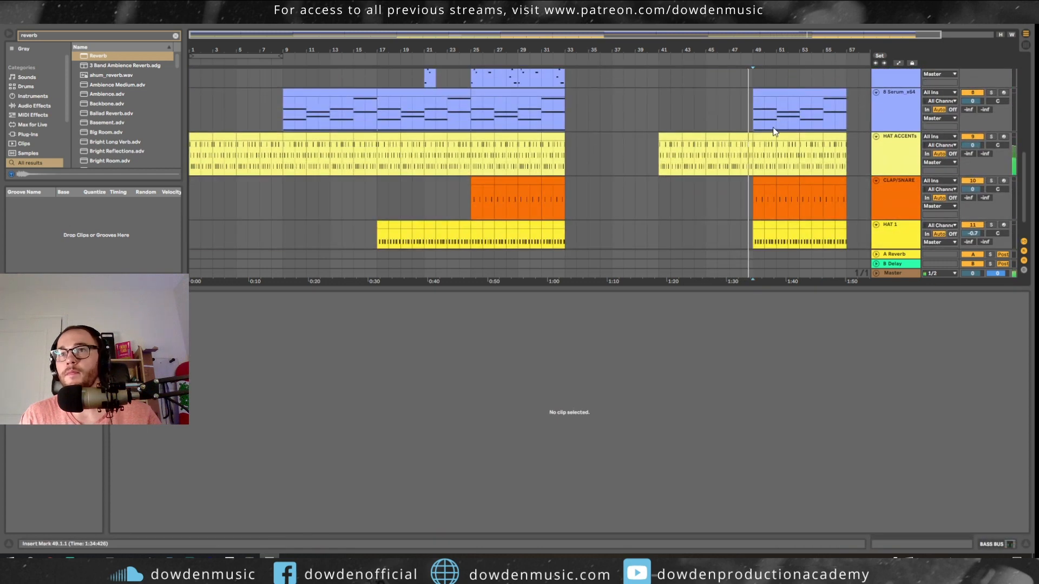
scroll(642, 159, up, 2)
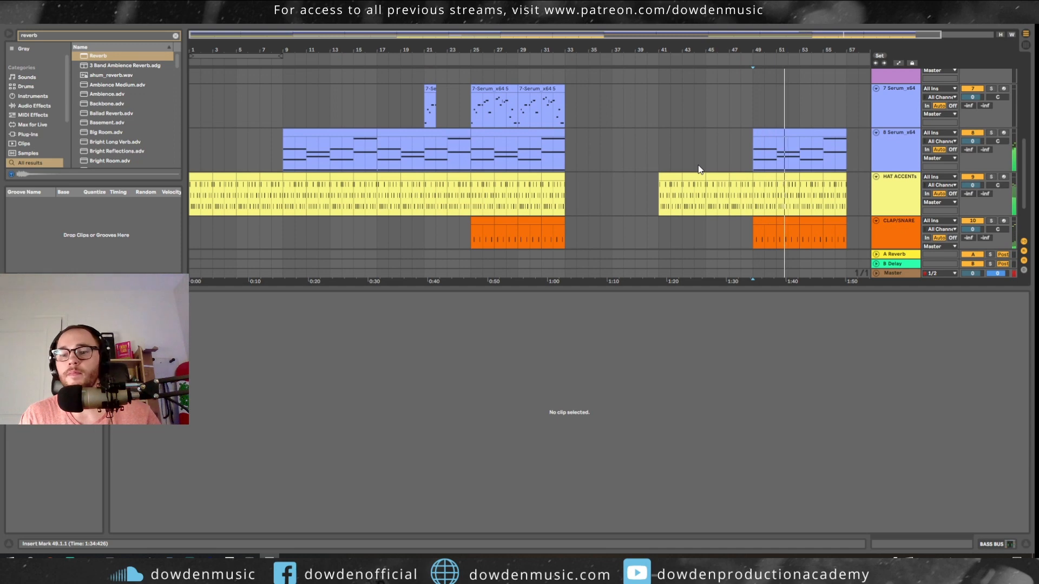
key(space)
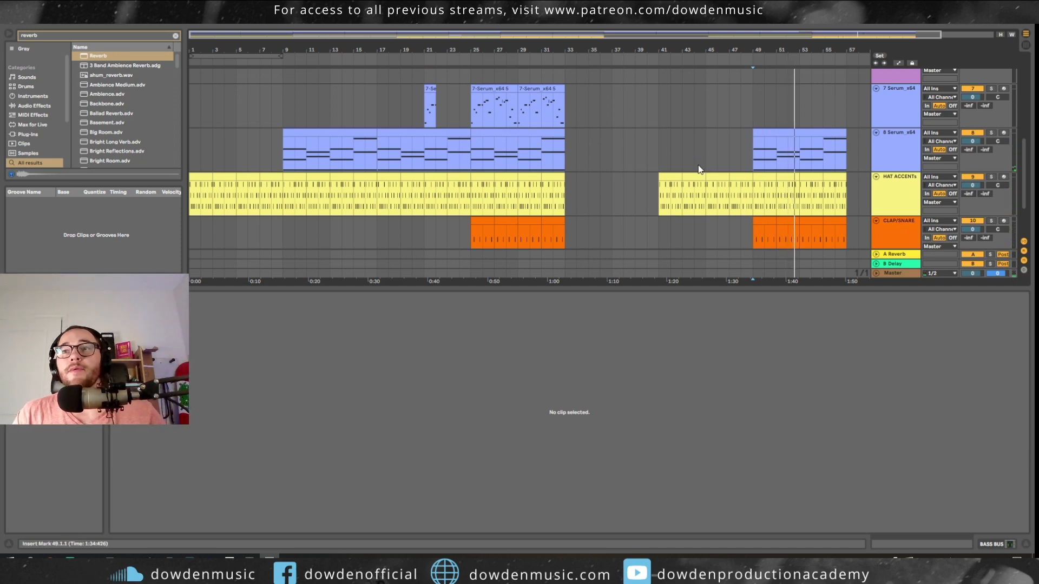